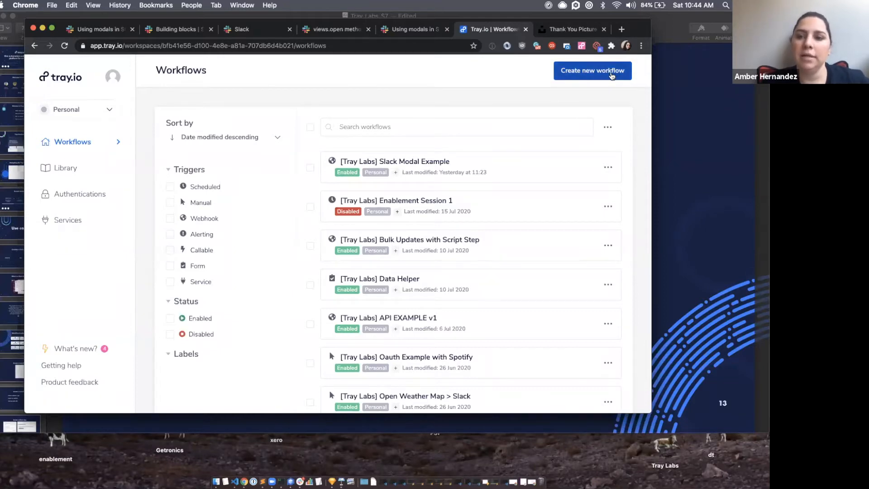
Start a new workflow and name it "[Tray Labs] Slack Modal - Software Requisition"
left_click(611, 75)
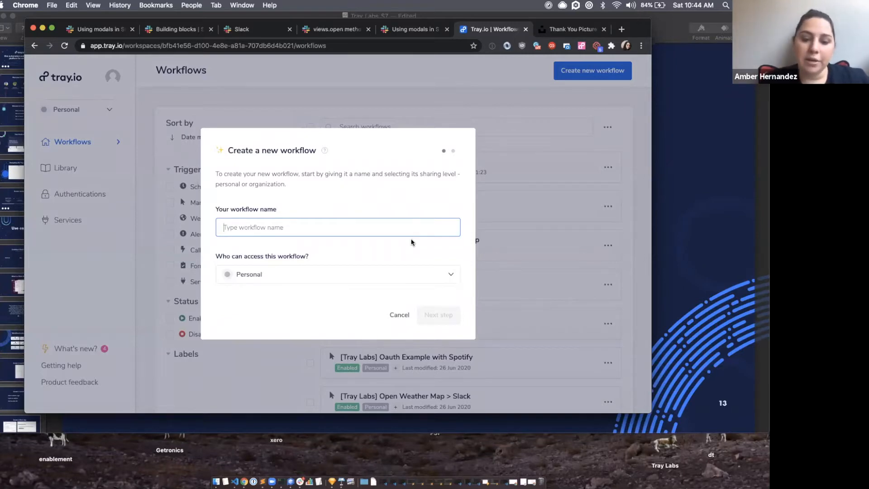
type("[")
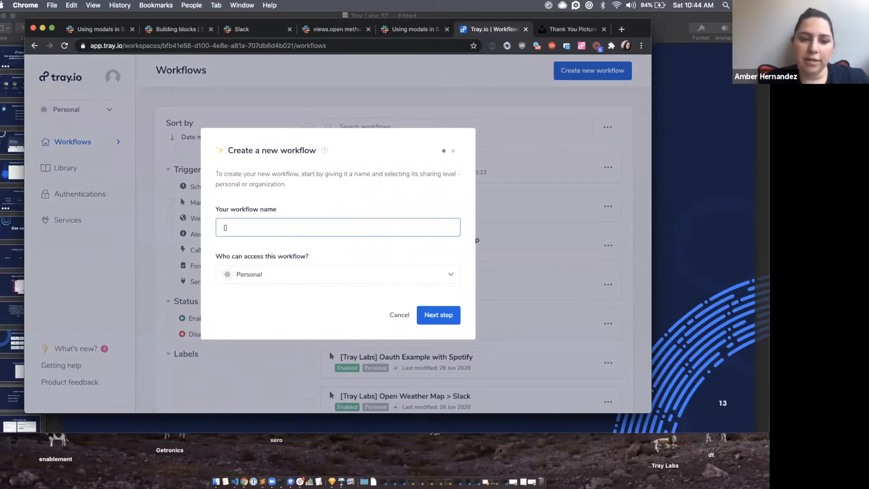
type("Tray L")
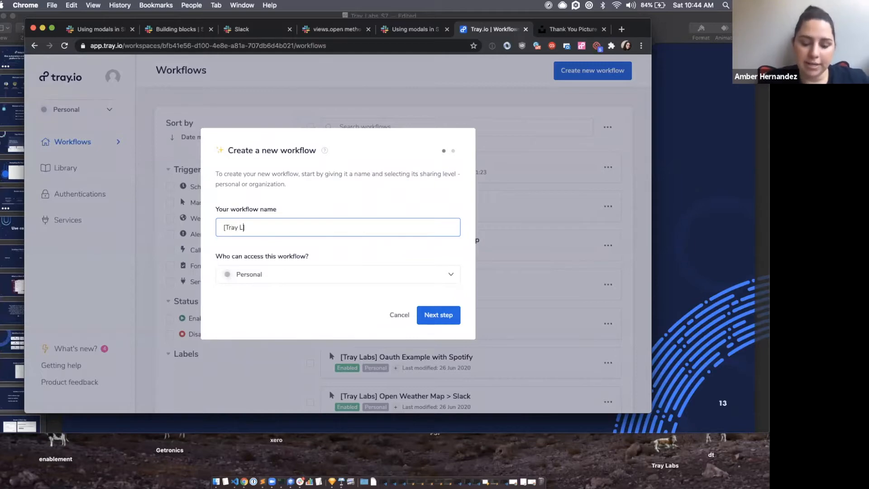
type("abs]")
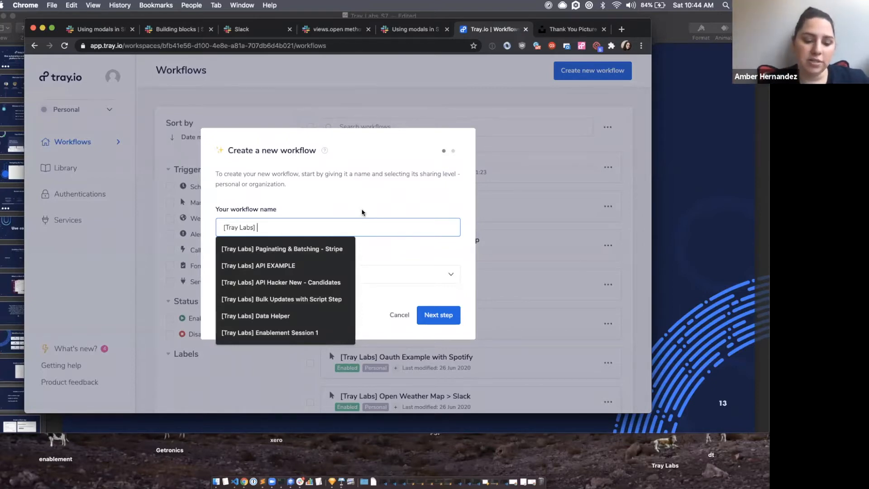
type("Slack")
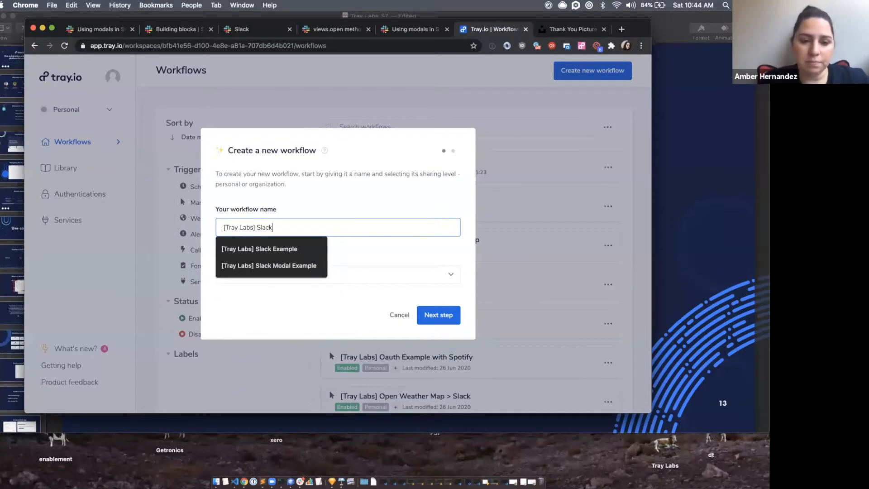
type(" Modal -")
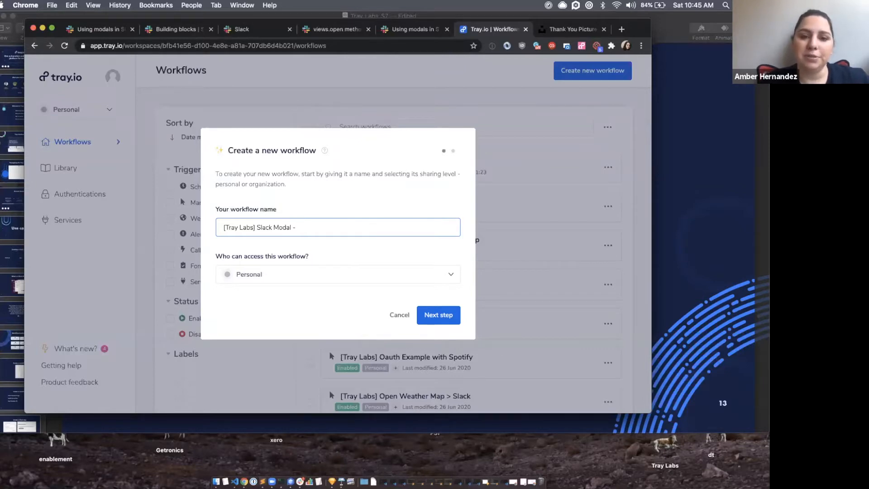
type("Software REqui")
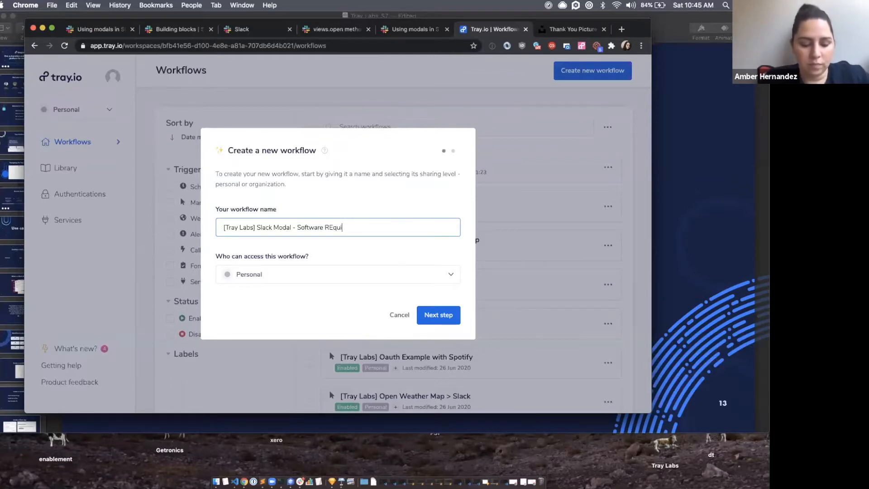
type("sition")
double_click(334, 228)
type("Requisition")
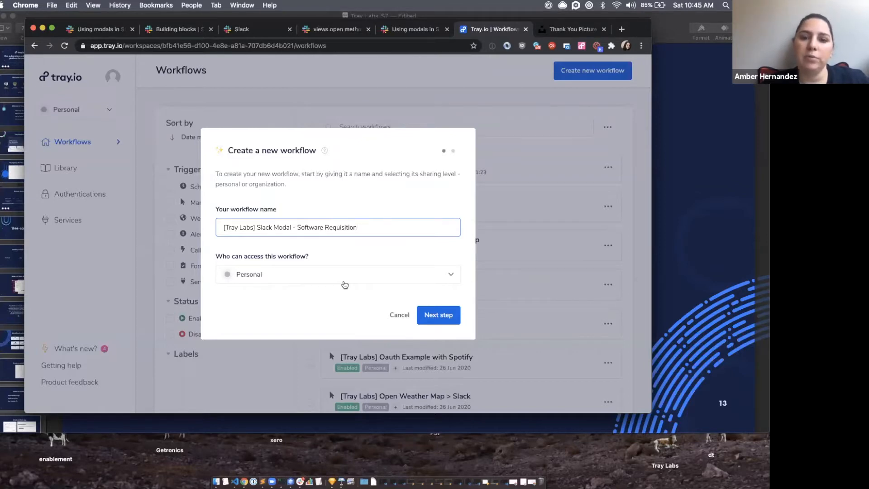
Review the access options, keep the workflow's access as Personal, and continue to the trigger selection
left_click(343, 285)
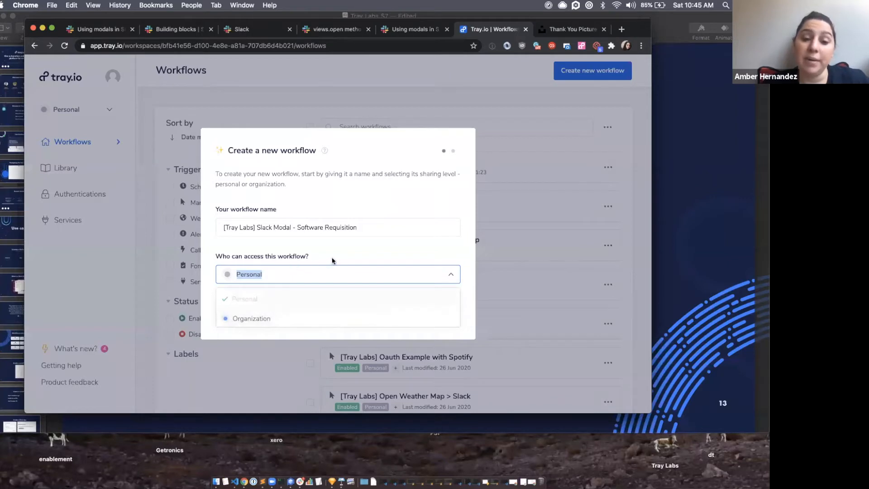
left_click(343, 251)
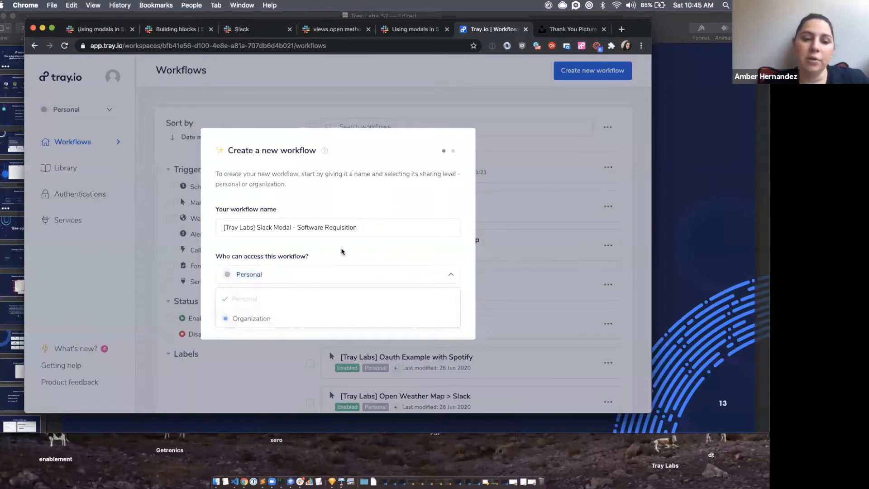
left_click(270, 273)
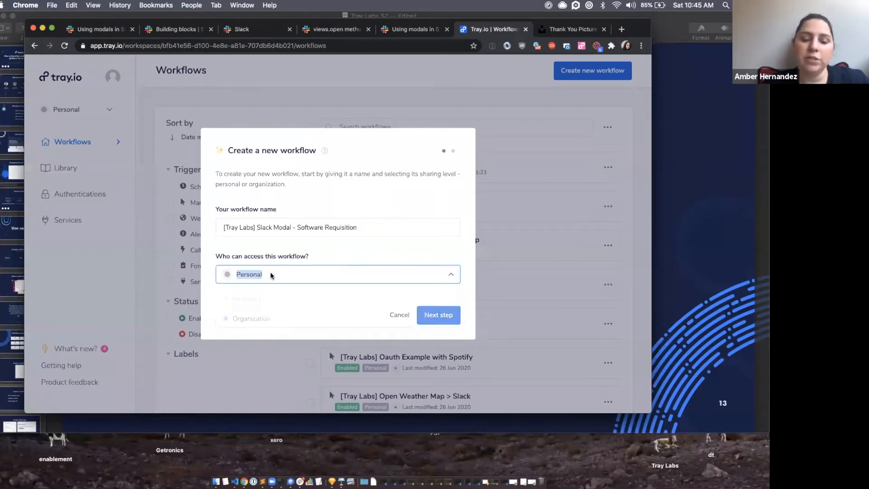
left_click(324, 259)
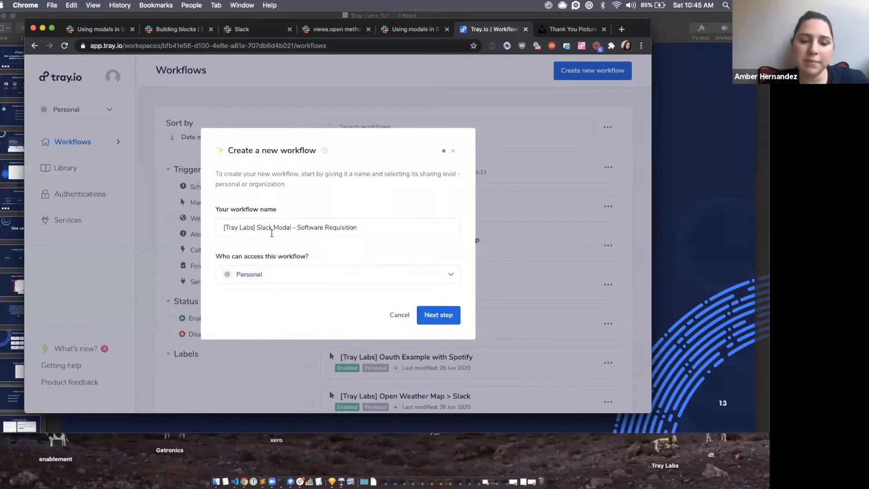
left_click(447, 318)
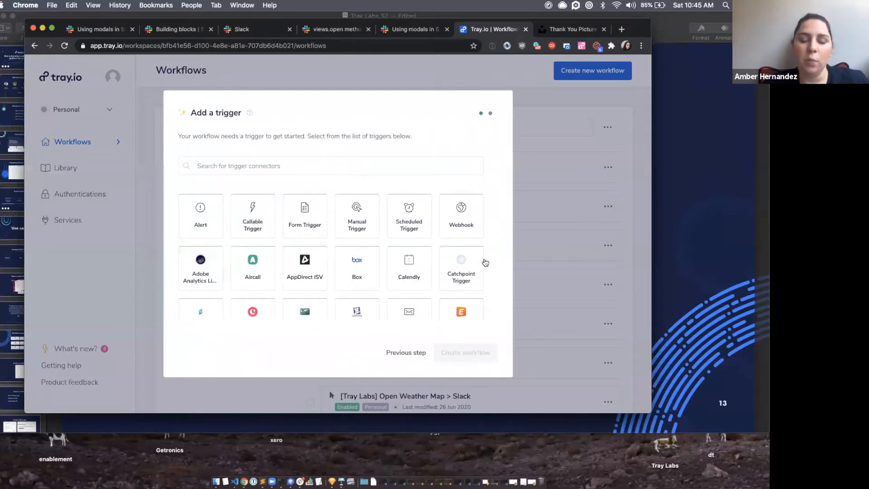
Browse the available trigger connectors, choose Webhook as the trigger, and create the workflow
scroll(485, 263, "down", 10)
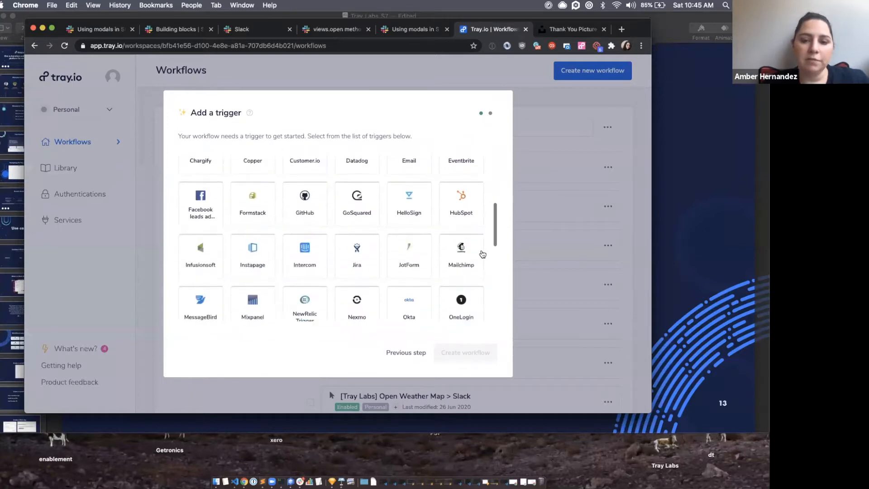
scroll(482, 253, "down", 5)
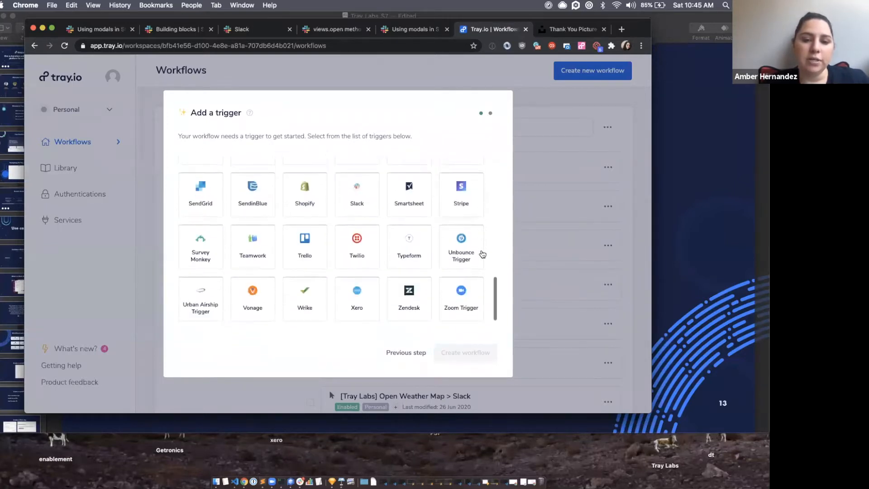
scroll(440, 240, "up", 15)
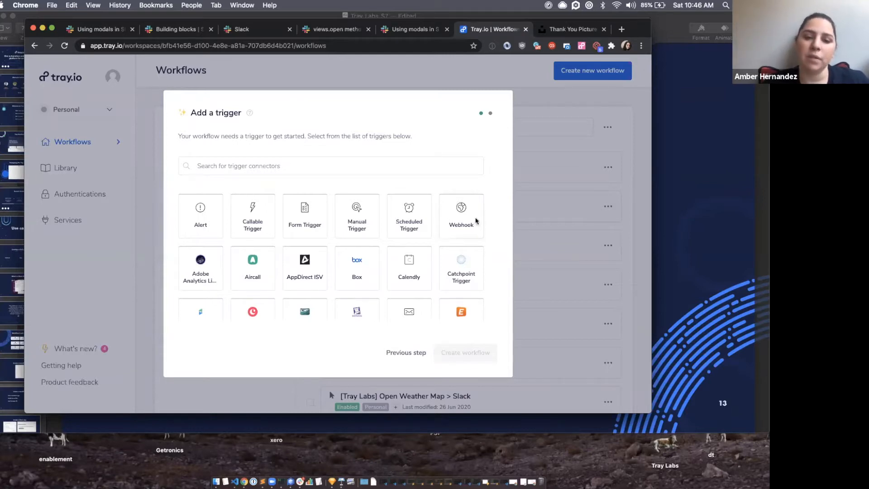
scroll(259, 277, "down", 5)
scroll(260, 278, "down", 8)
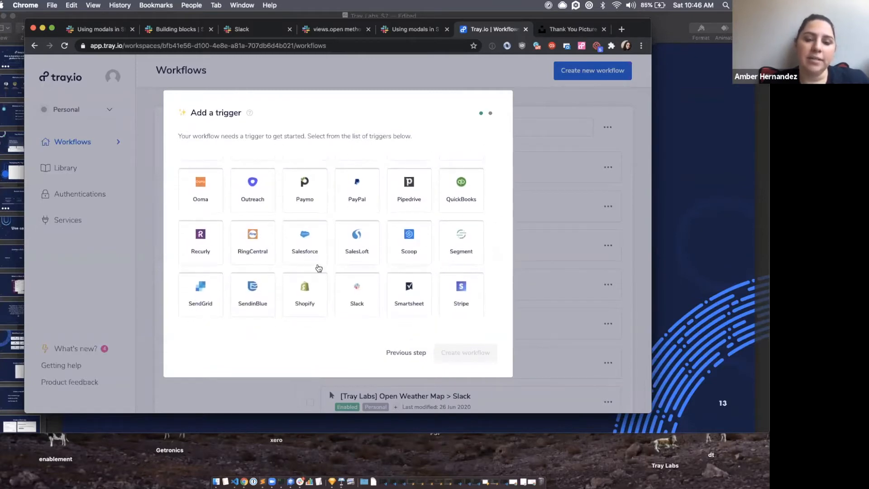
scroll(398, 258, "down", 3)
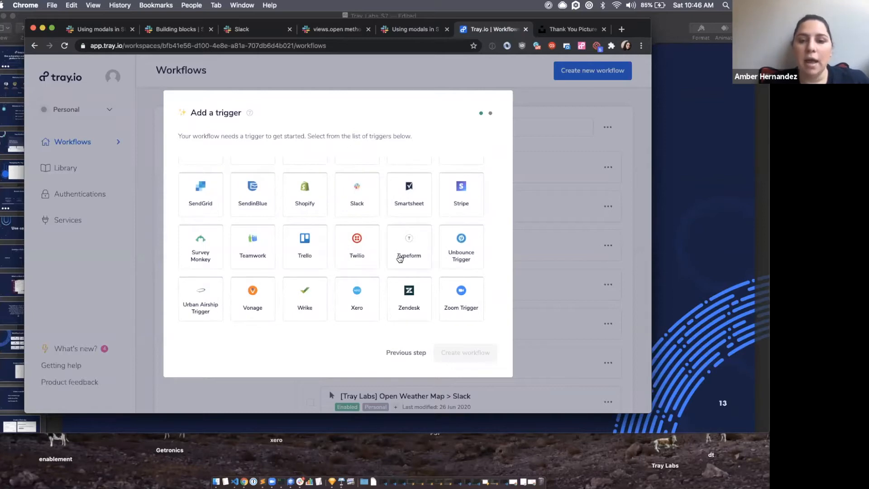
scroll(398, 257, "up", 2)
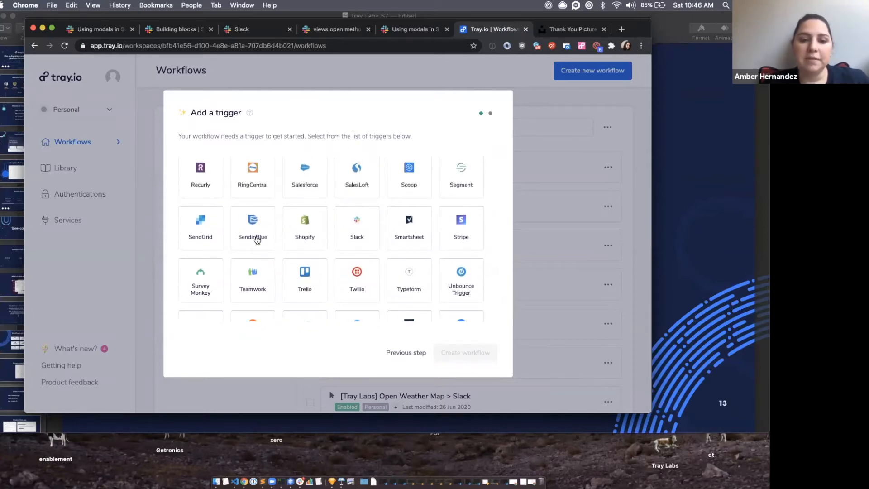
scroll(256, 240, "up", 6)
scroll(257, 240, "up", 4)
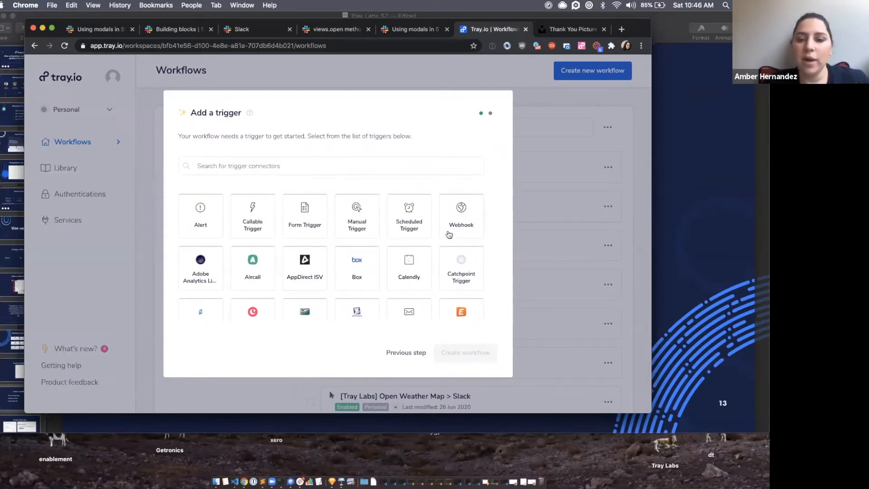
left_click(471, 210)
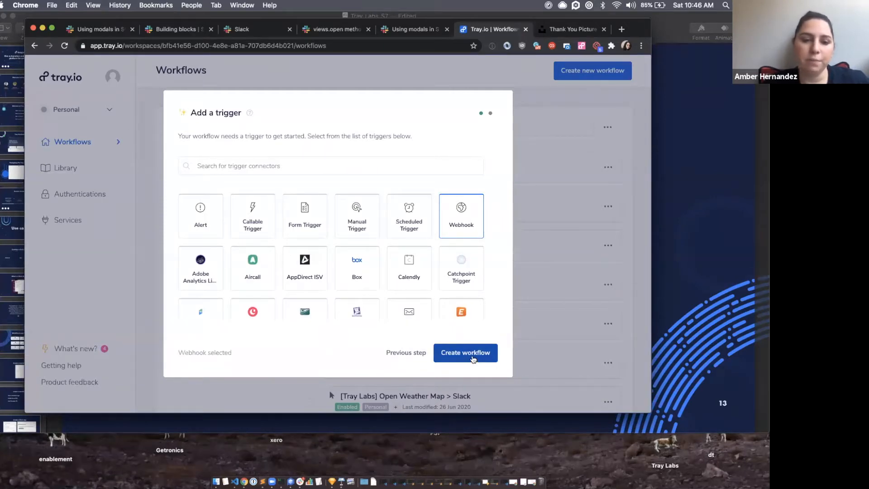
left_click(472, 358)
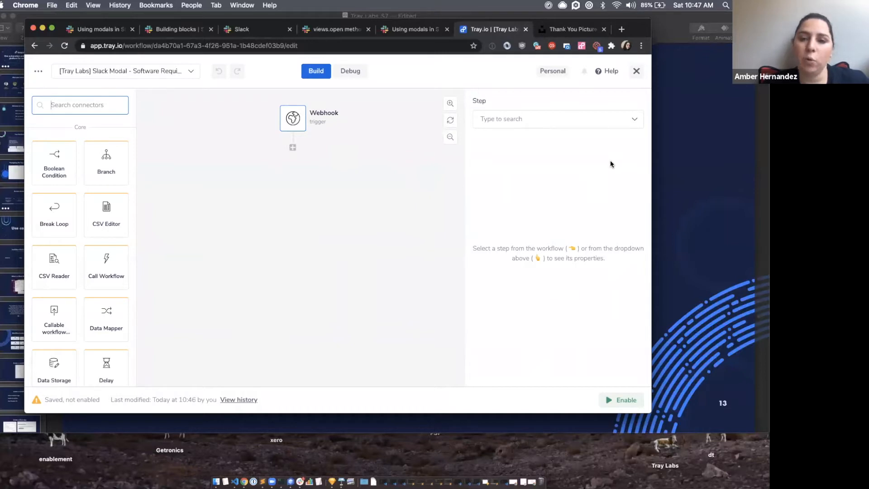
Review the Webhook trigger's properties and output fields, and set its operation to "When webhook is received"
left_click(401, 227)
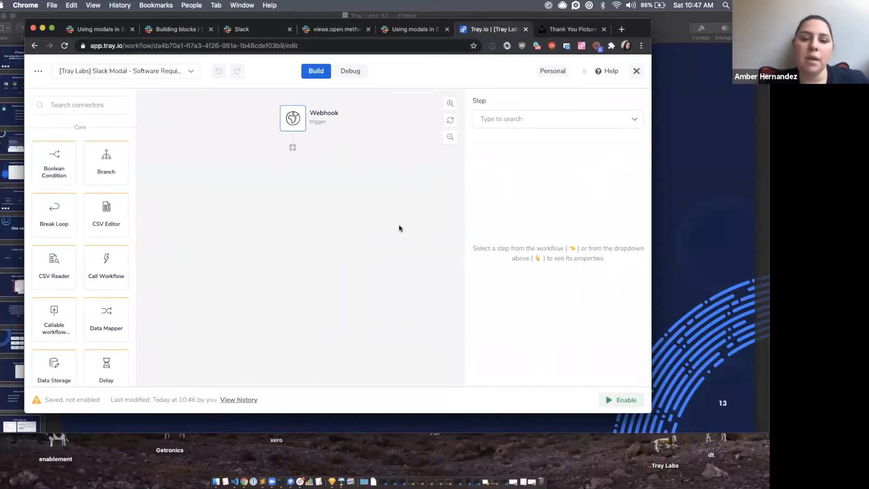
left_click(292, 117)
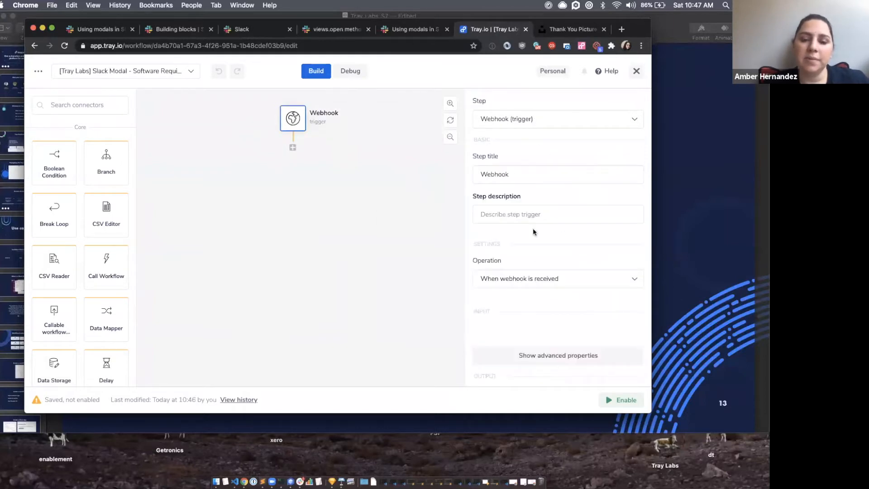
scroll(535, 305, "down", 3)
scroll(535, 305, "up", 3)
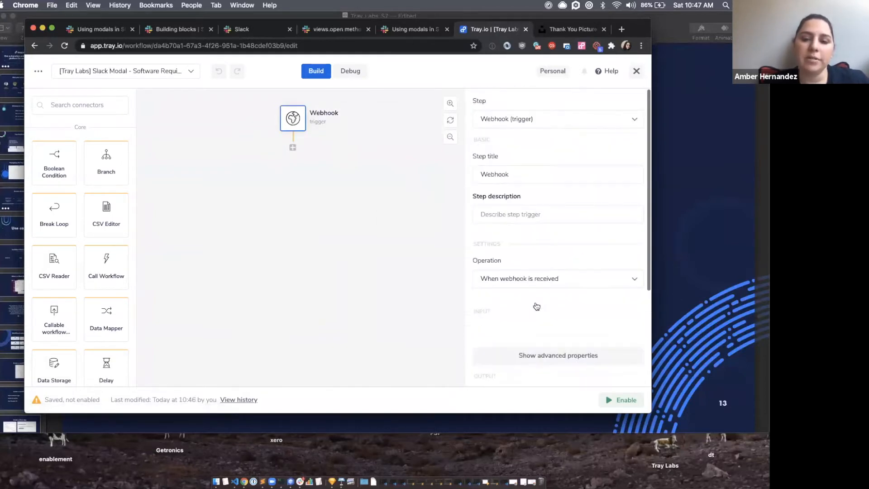
scroll(543, 258, "down", 2)
scroll(546, 260, "up", 2)
scroll(545, 261, "down", 3)
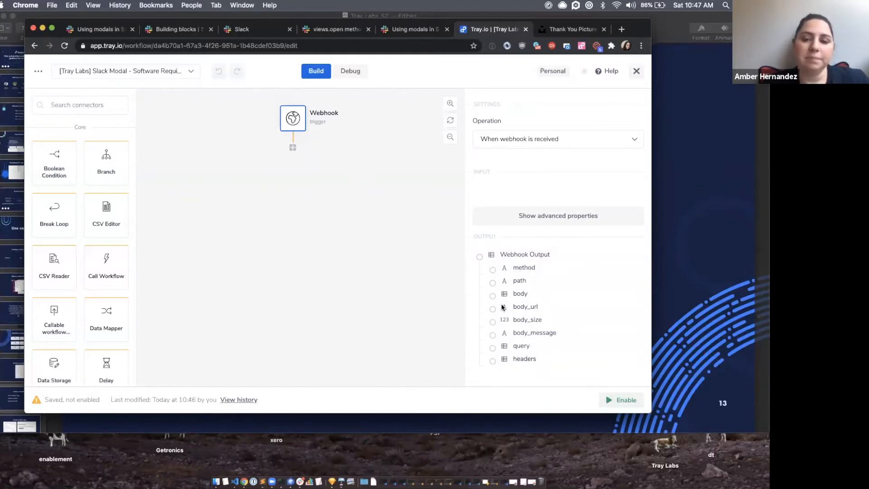
scroll(502, 308, "up", 3)
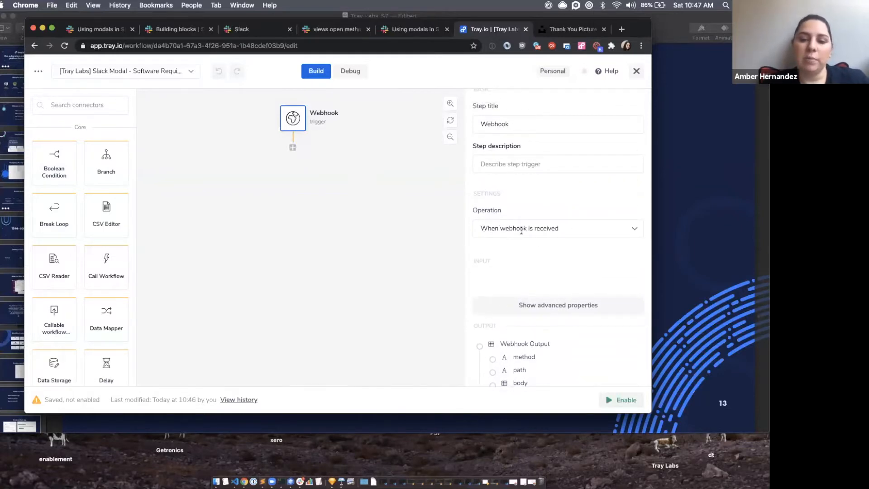
left_click(545, 229)
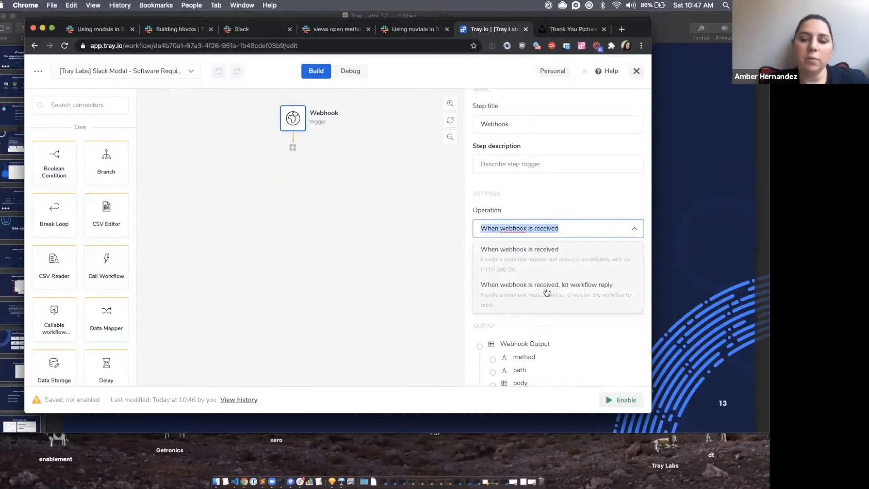
left_click(556, 265)
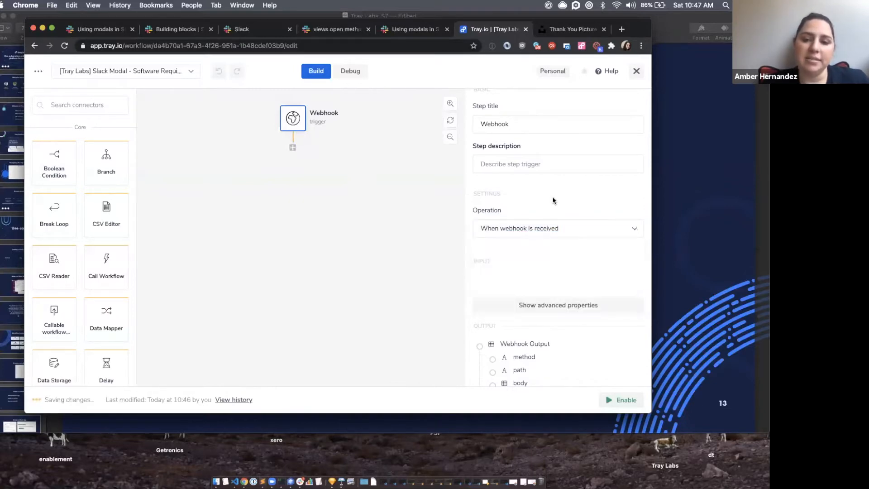
Set the webhook trigger's step title to "Slack Event Received" and enable the workflow
scroll(552, 200, "up", 2)
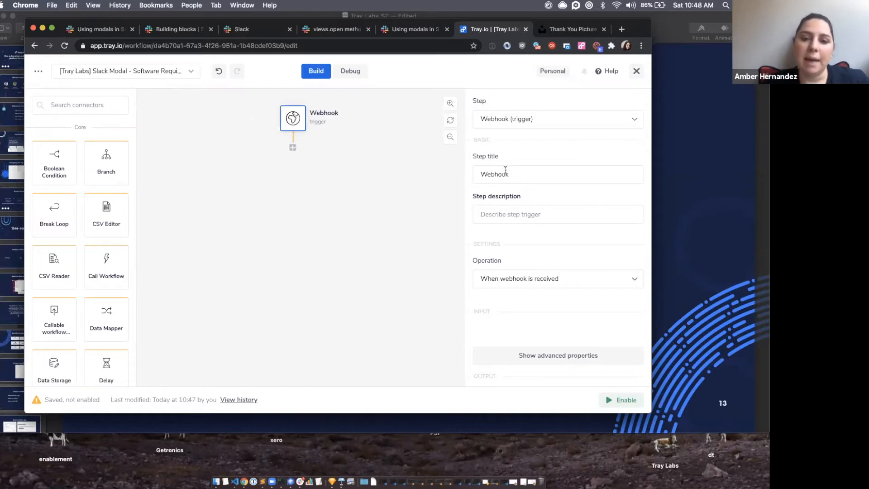
double_click(505, 171)
type("Slack Eveb")
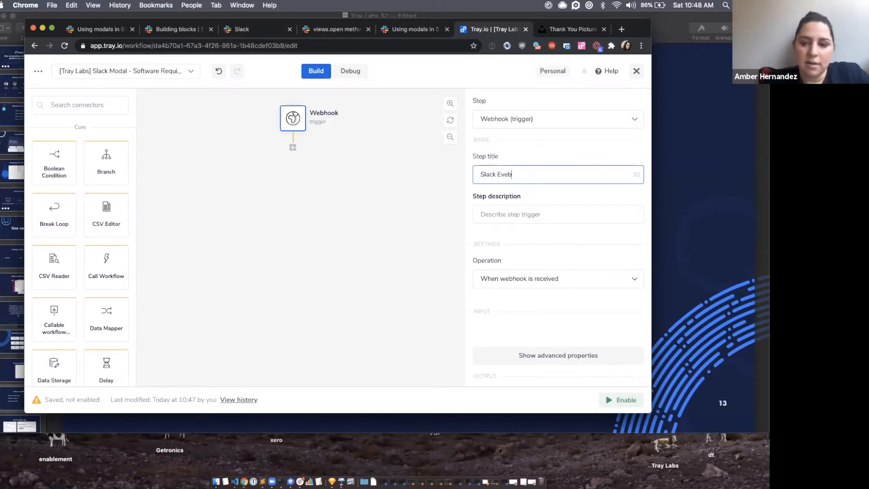
type("nt Rece")
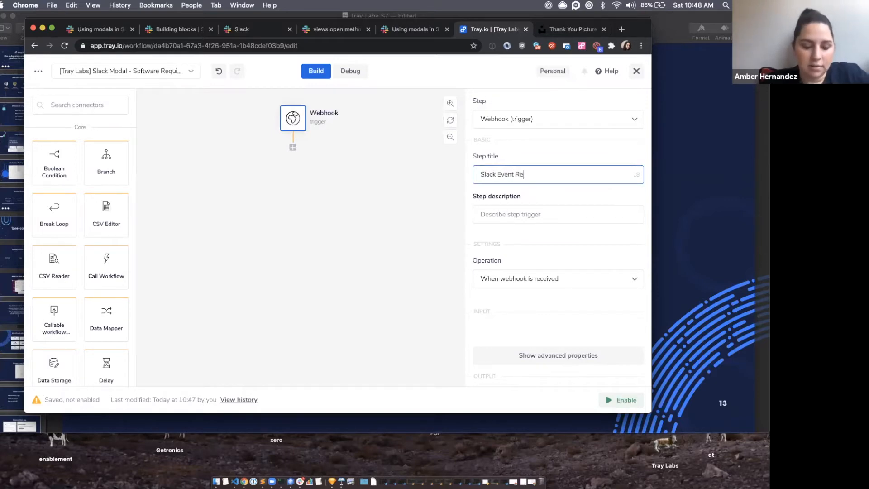
key("BackSpace")
key("BackSpace")
key("BackSpace")
key("BackSpace")
type("ved")
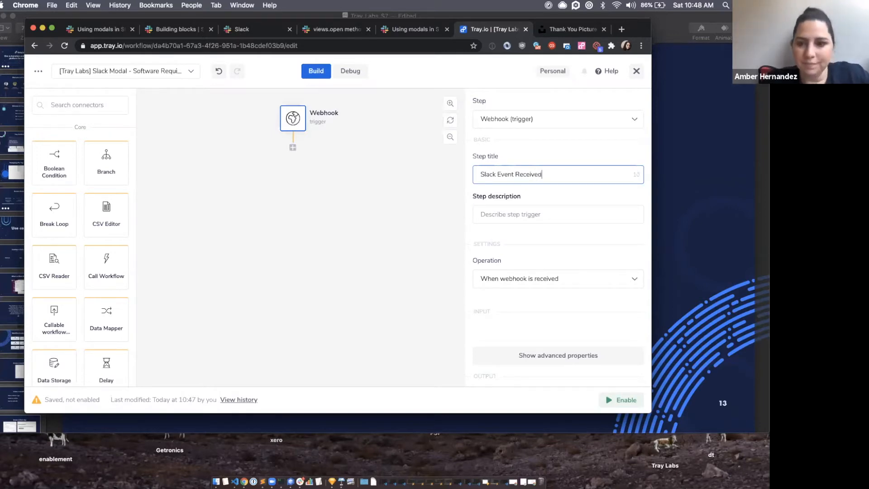
left_click(271, 107)
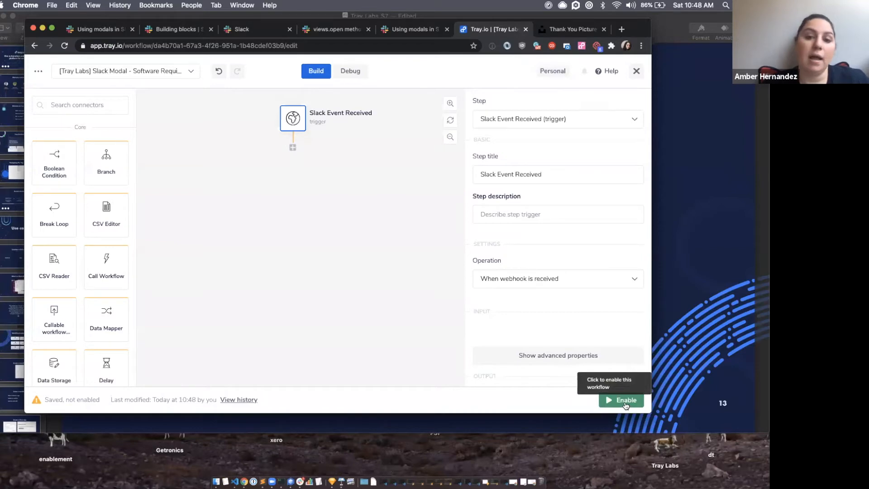
left_click(625, 405)
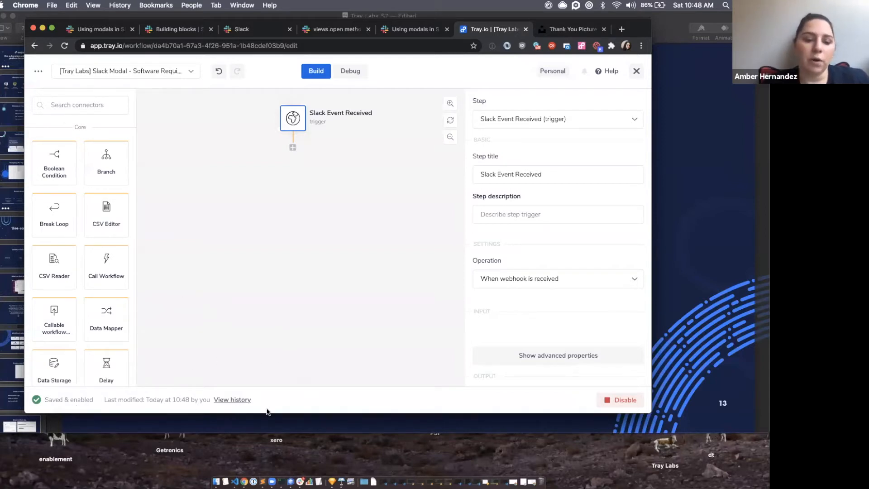
Review the workflow's change history for the current session, including its rollback versions, and close it
left_click(224, 400)
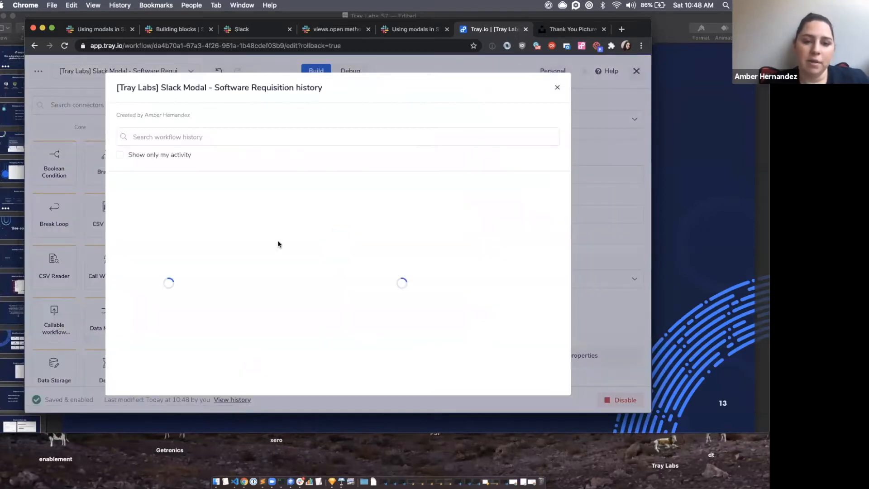
scroll(342, 252, "down", 2)
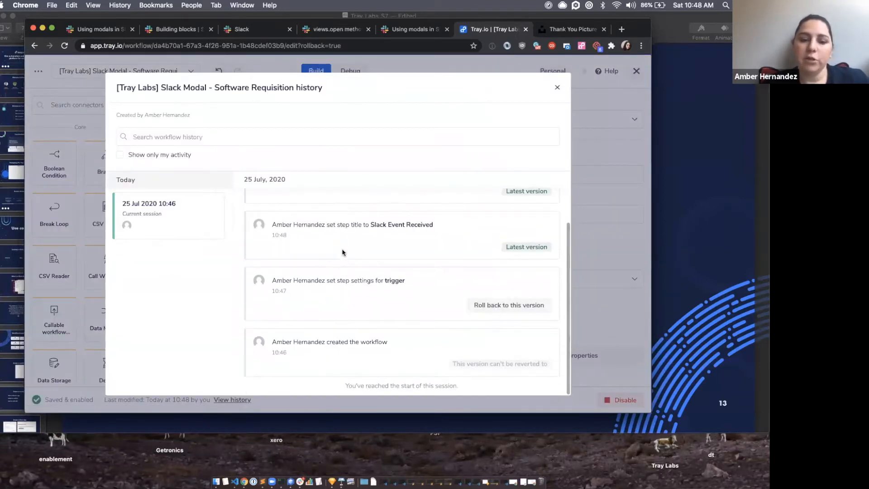
scroll(342, 252, "up", 2)
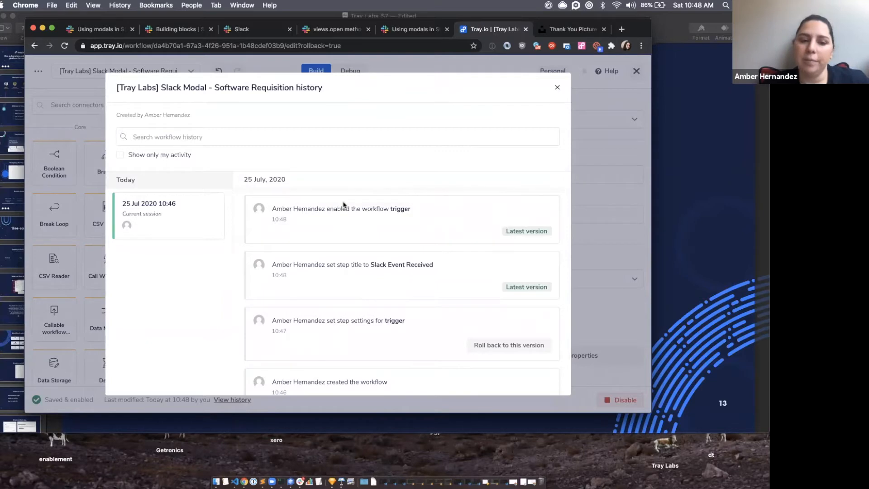
scroll(325, 253, "down", 2)
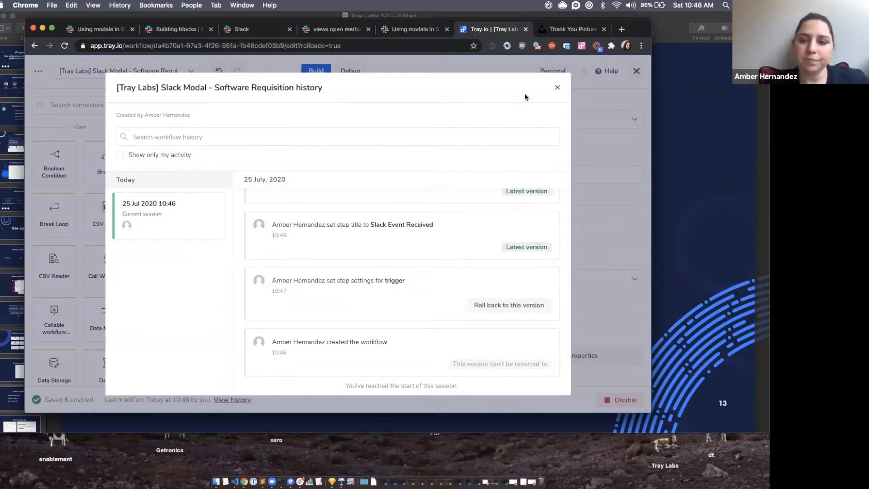
left_click(557, 88)
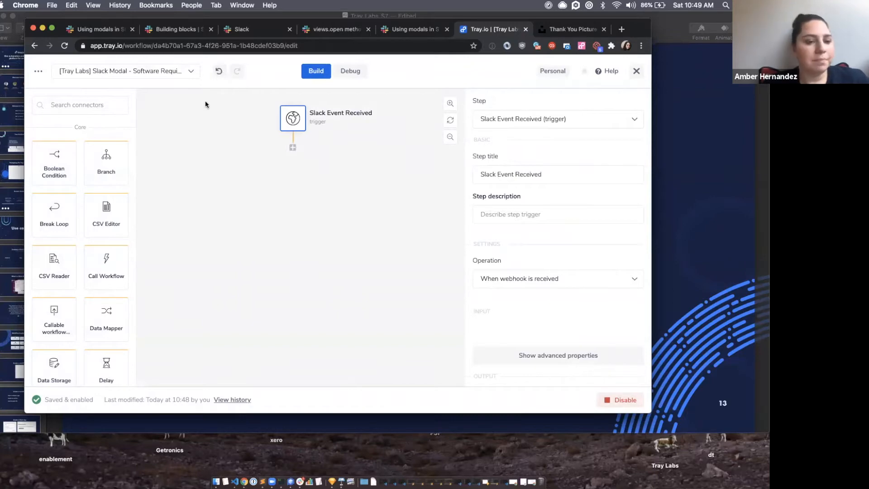
Open the workflow's general settings, where its public URL is listed
left_click(40, 73)
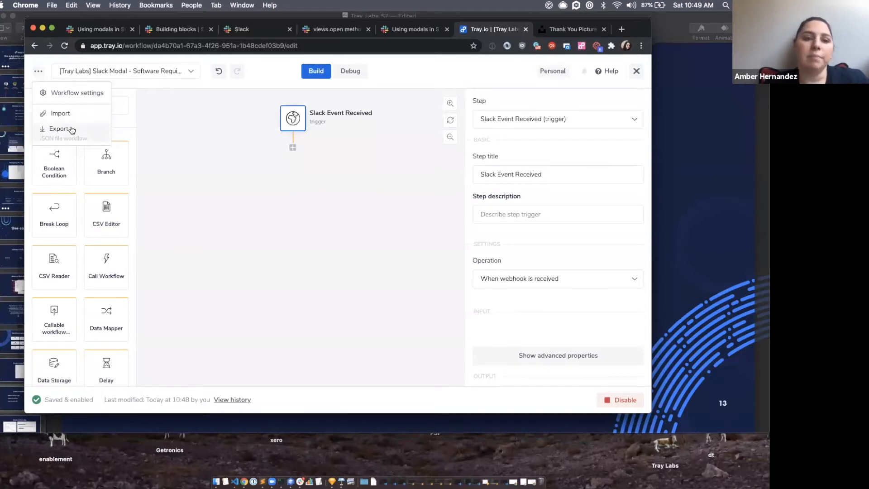
left_click(89, 98)
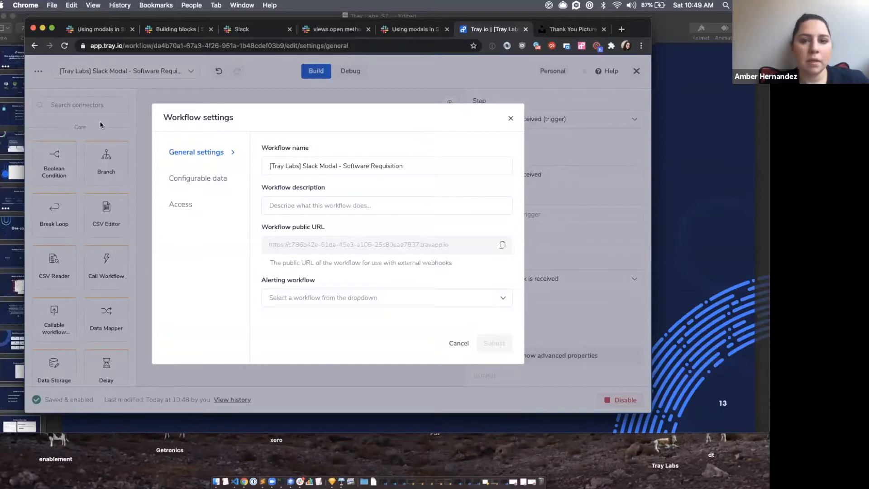
Switch to the Keynote presentation and go through the "Create a Slack App" slides to the checklist on slide 15
left_click(14, 228)
scroll(23, 314, "down", 3)
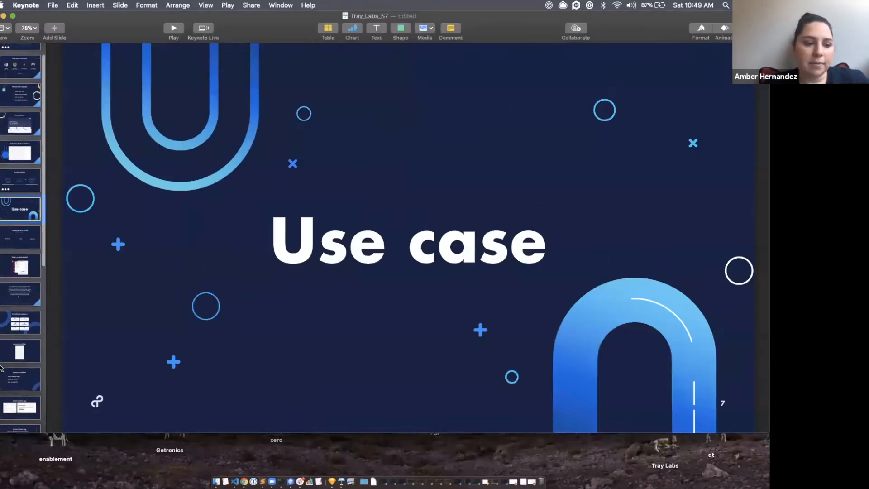
left_click(23, 313)
left_click(25, 337)
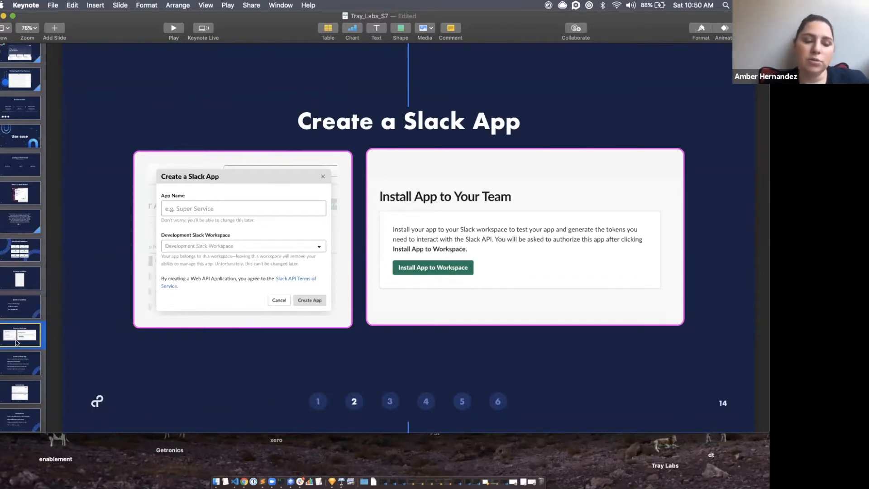
left_click(18, 366)
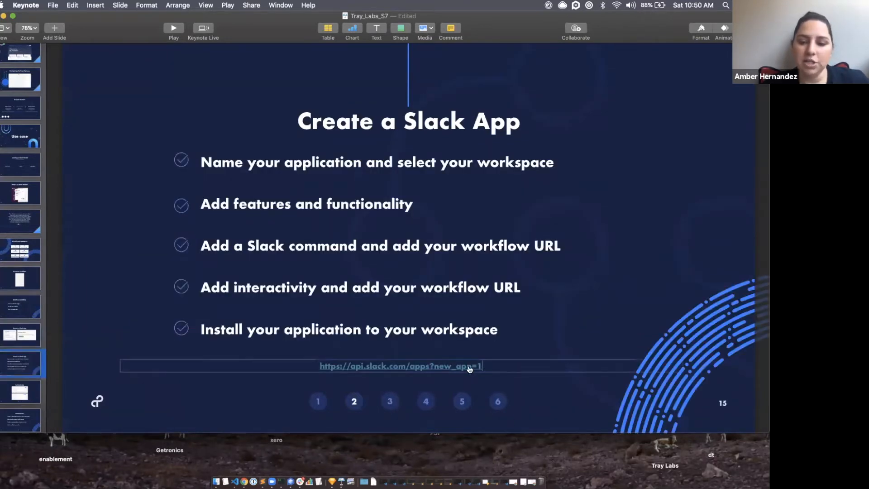
left_click(450, 368)
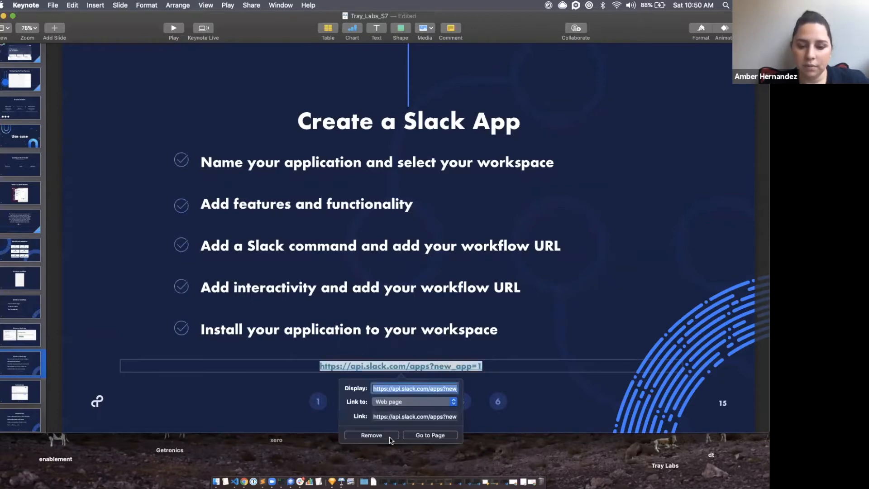
left_click(411, 419)
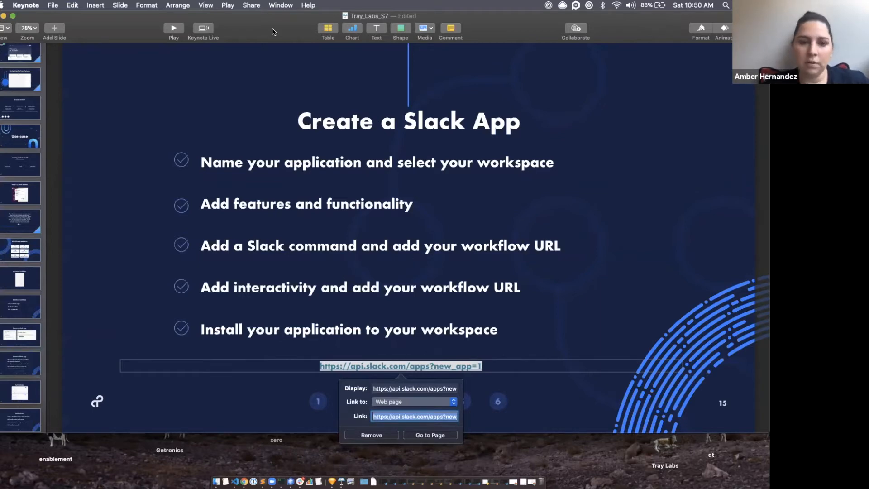
left_click(468, 368)
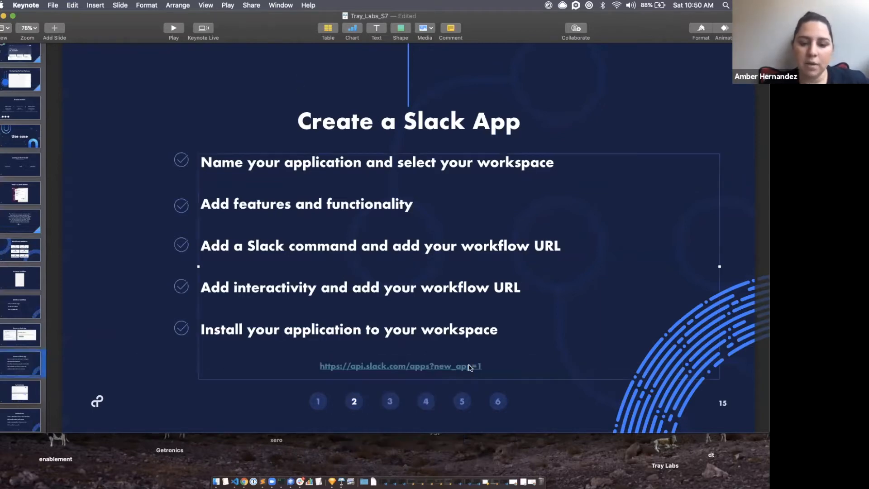
left_click(417, 435)
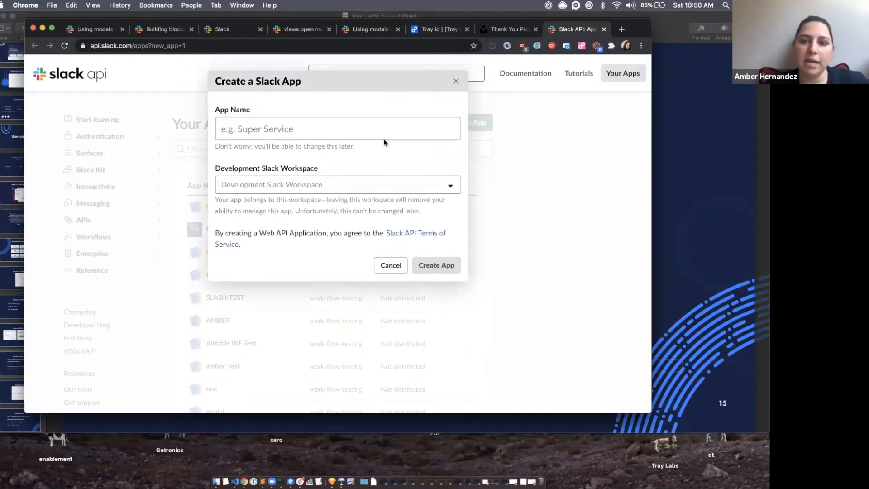
Create a Slack app named "Slack Modal - Software Requisition" in the Tray Labs development workspace
left_click(360, 131)
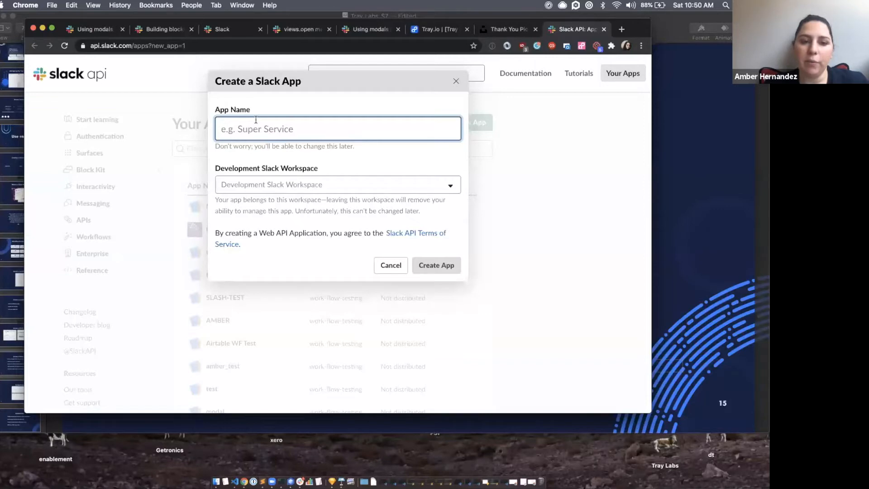
type("Slack Modal")
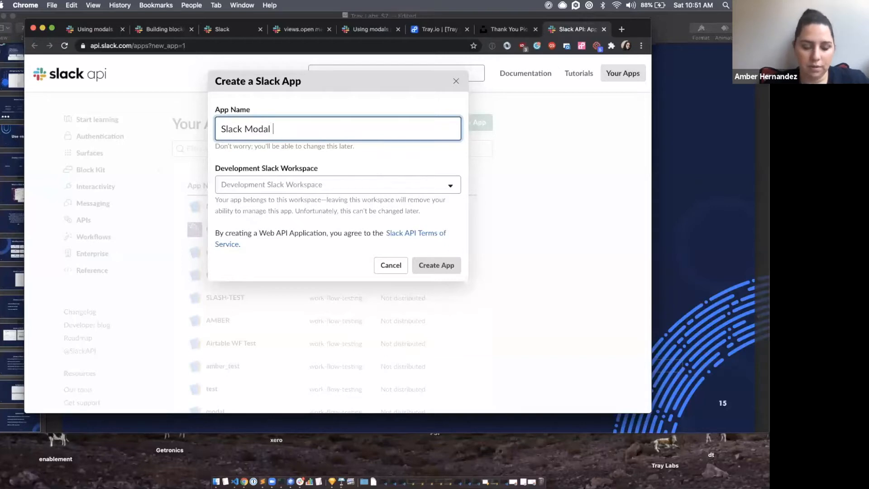
type(" - Software Requ")
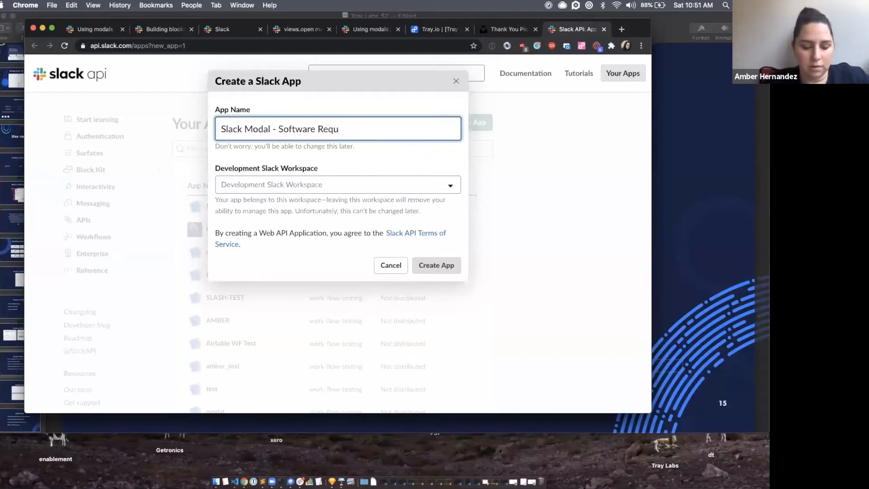
type("isition")
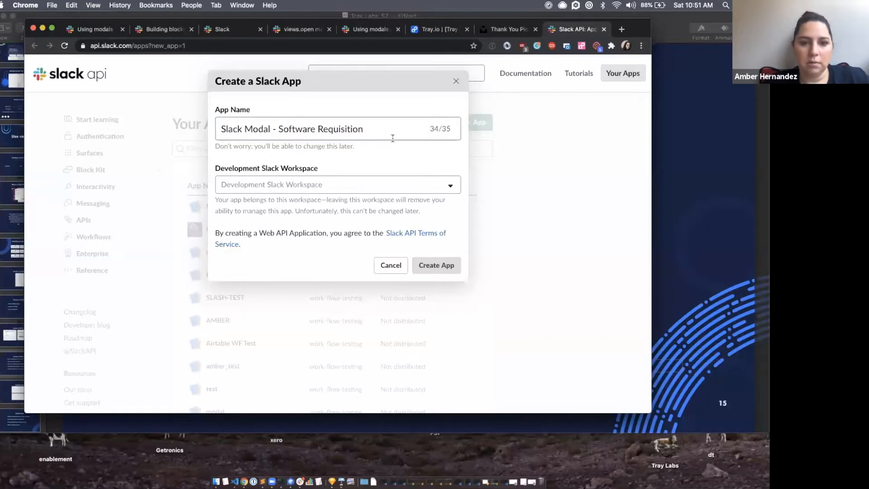
left_click(292, 190)
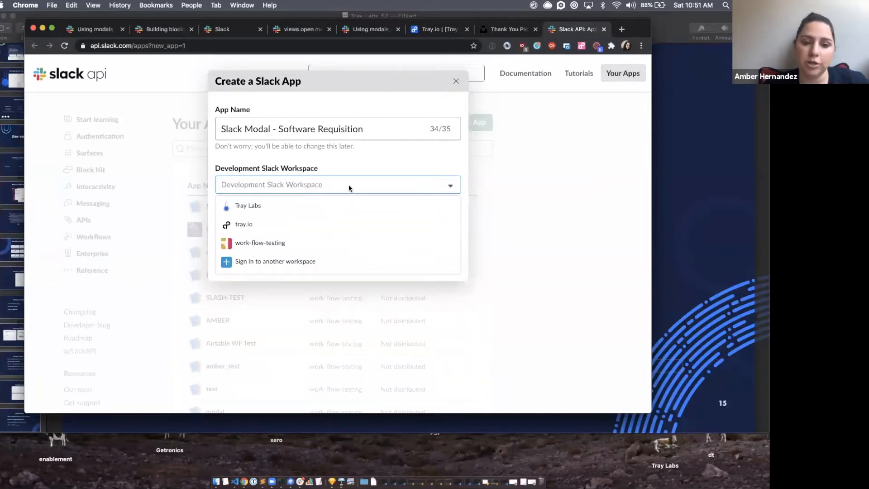
left_click(260, 208)
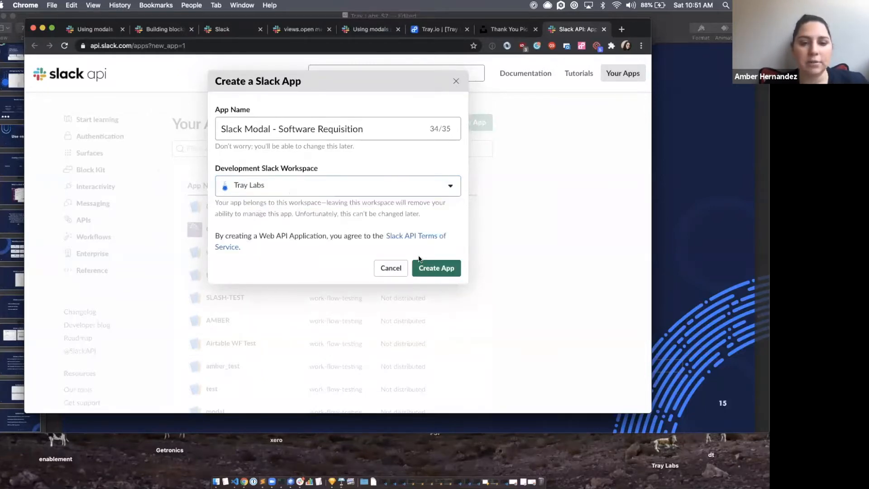
left_click(440, 271)
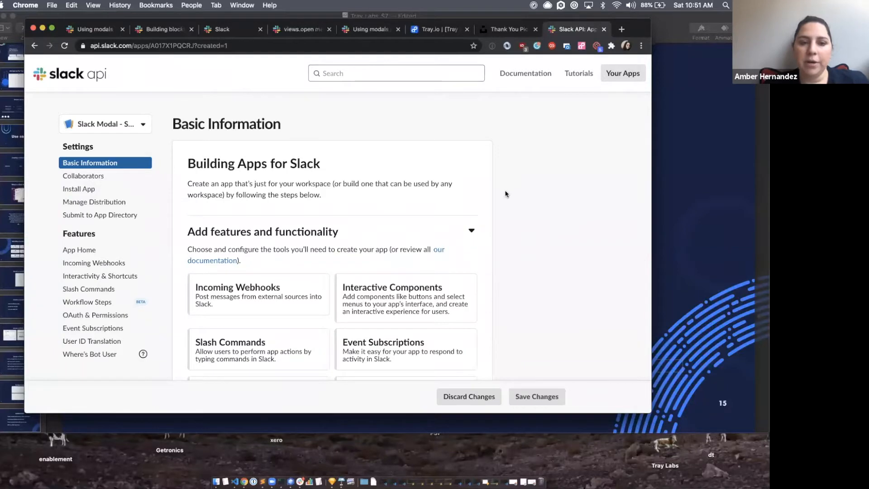
Review the features and functionality offered in the app's Basic Information, and open the Slash Commands feature
scroll(519, 285, "down", 3)
scroll(519, 285, "down", 6)
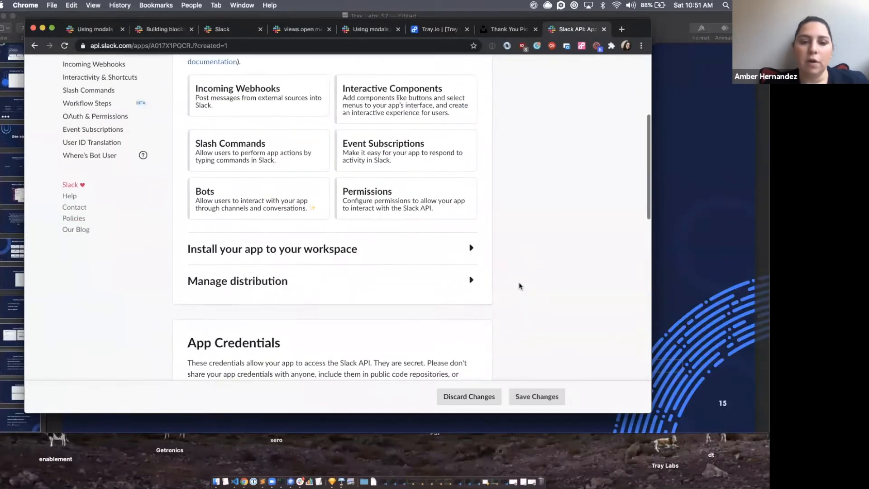
scroll(520, 286, "up", 9)
scroll(519, 283, "down", 1)
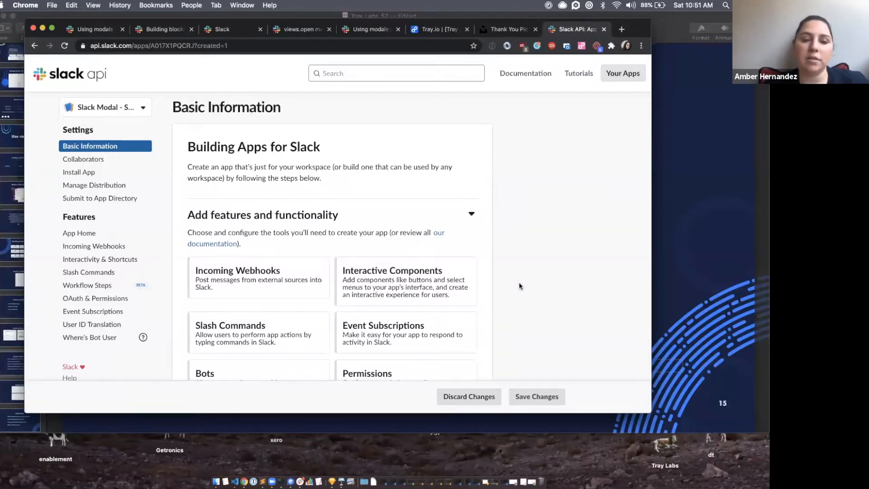
scroll(520, 286, "down", 3)
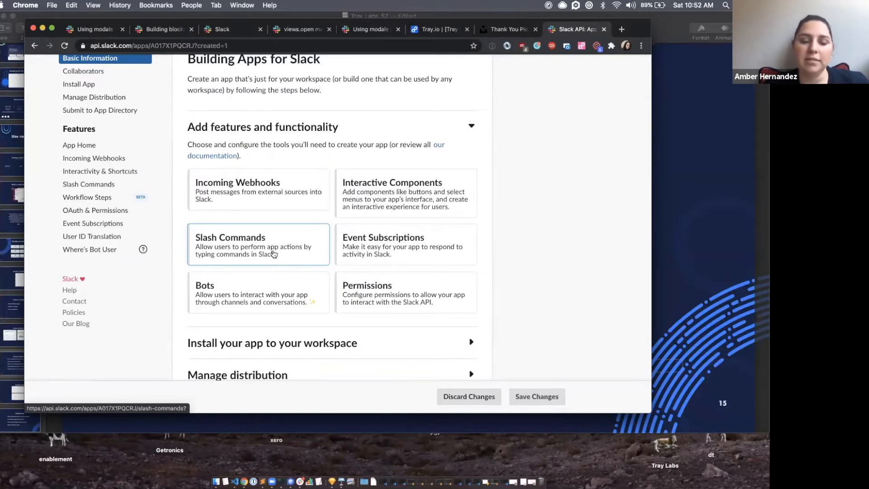
left_click(229, 250)
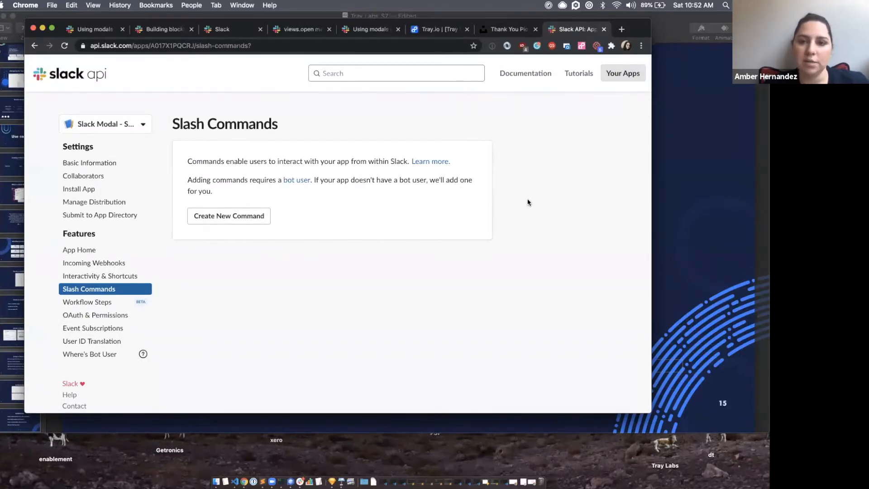
Start a new slash command and set its command to "/software-request"
left_click(252, 215)
left_click(329, 114)
type("/")
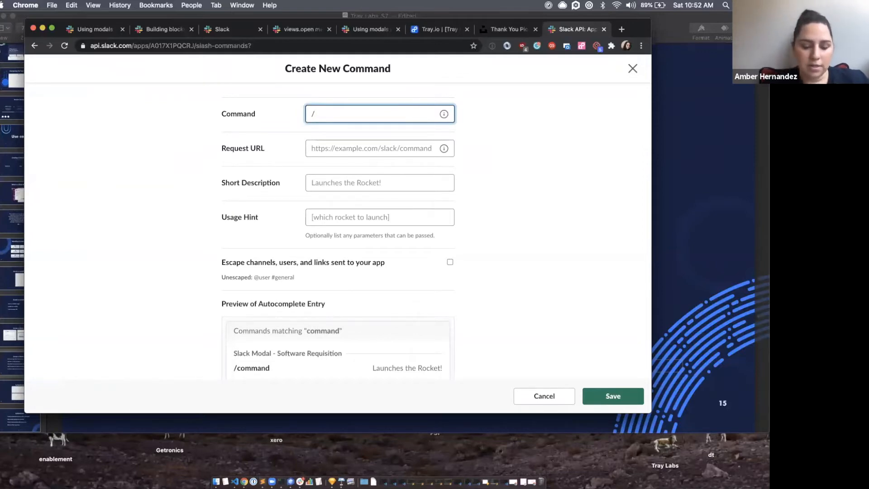
type("soft")
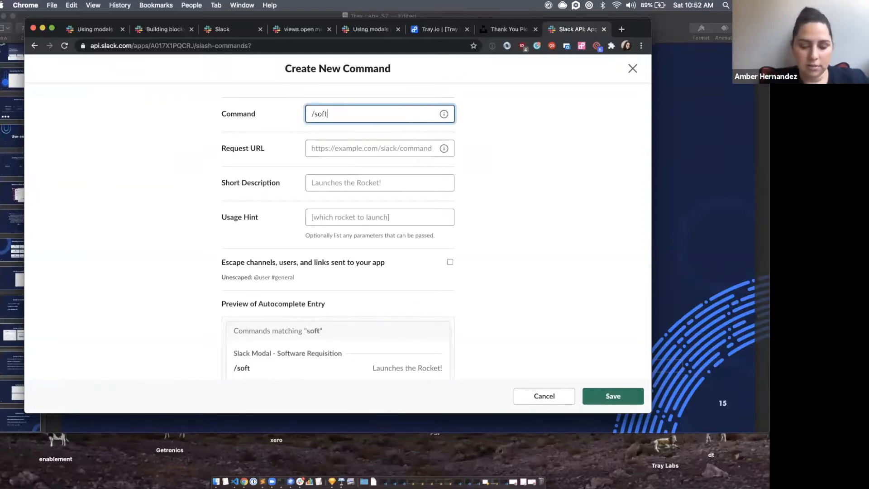
type("ware")
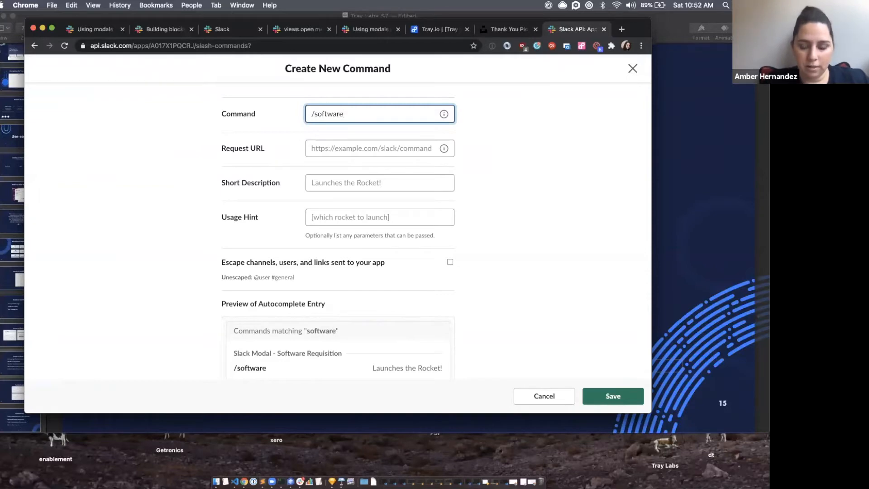
type("-")
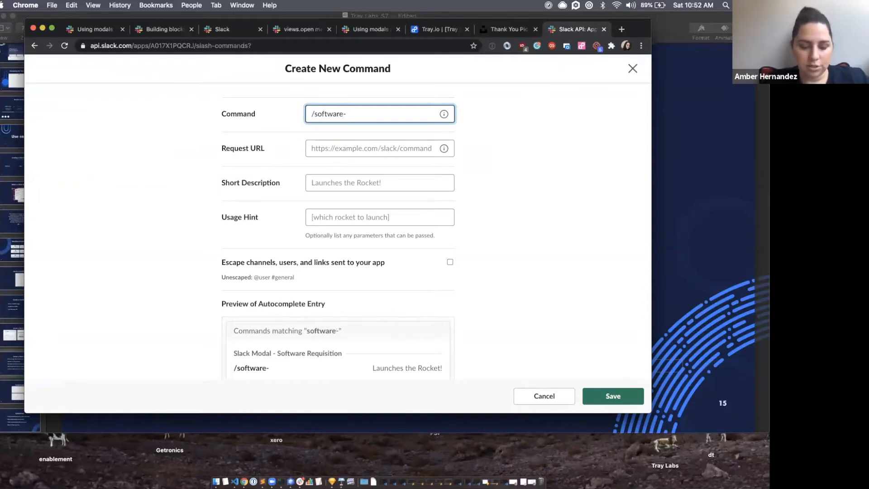
type("request")
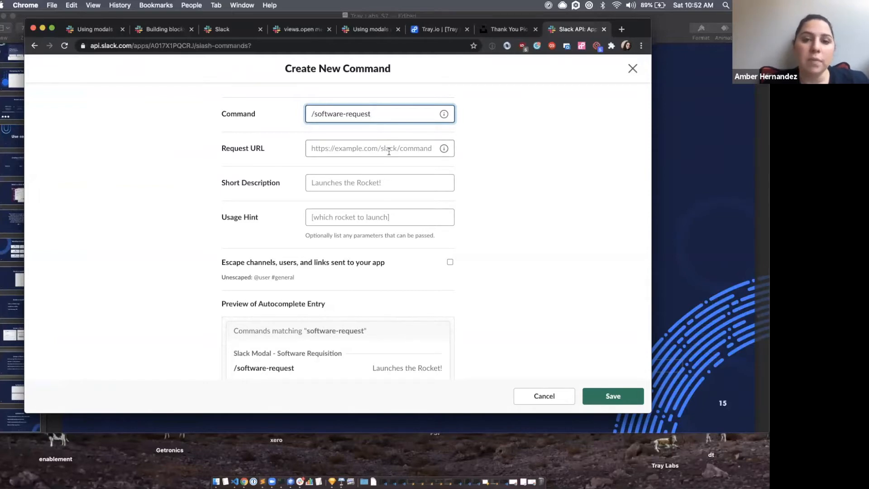
Copy the workflow's public URL from the Tray.io workflow settings and enter it as the slash command's request URL
left_click(442, 30)
left_click(504, 245)
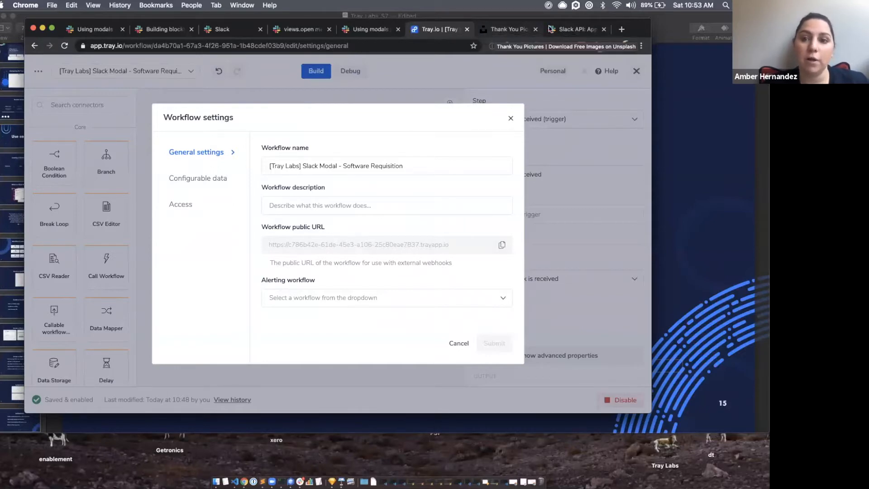
left_click(566, 30)
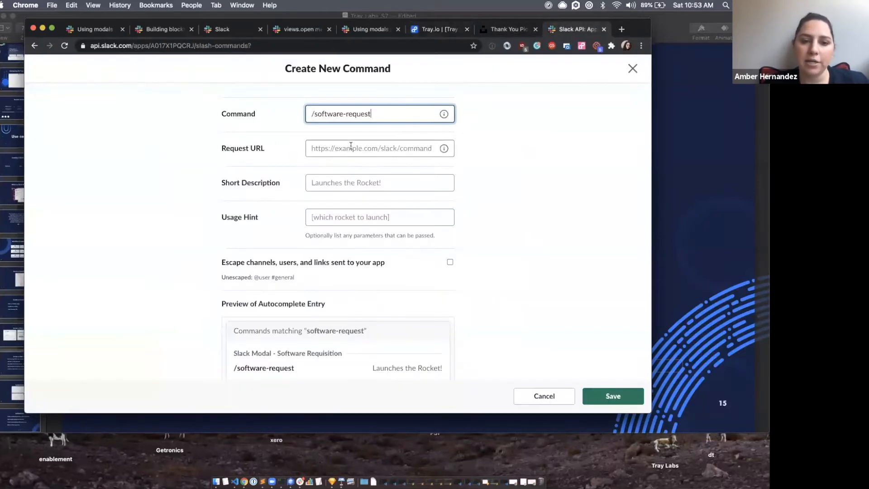
left_click(457, 35)
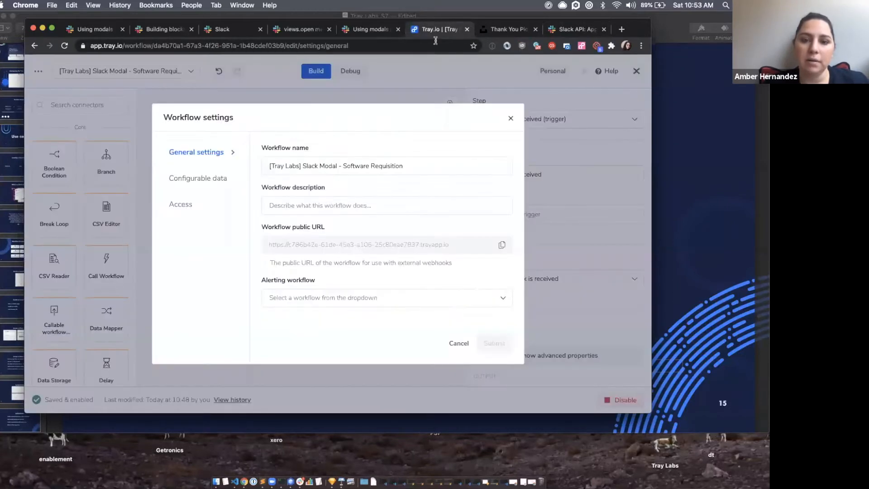
left_click(503, 248)
left_click(573, 30)
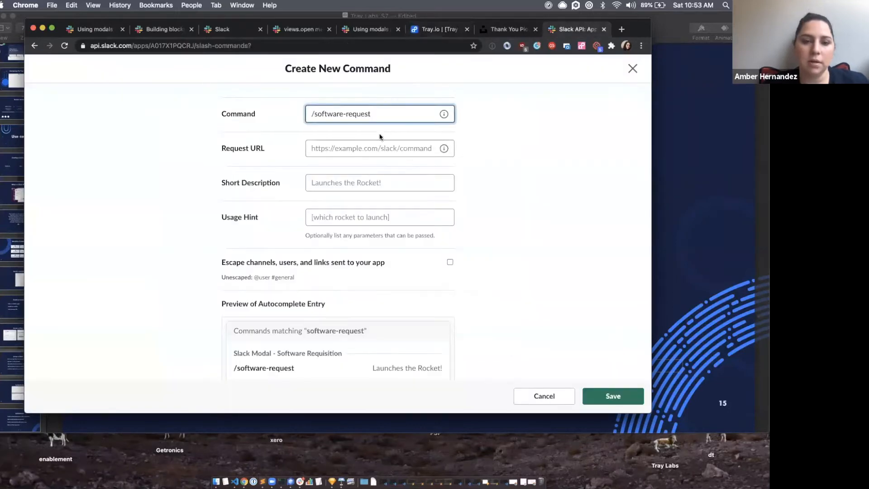
left_click(378, 143)
key("super+v")
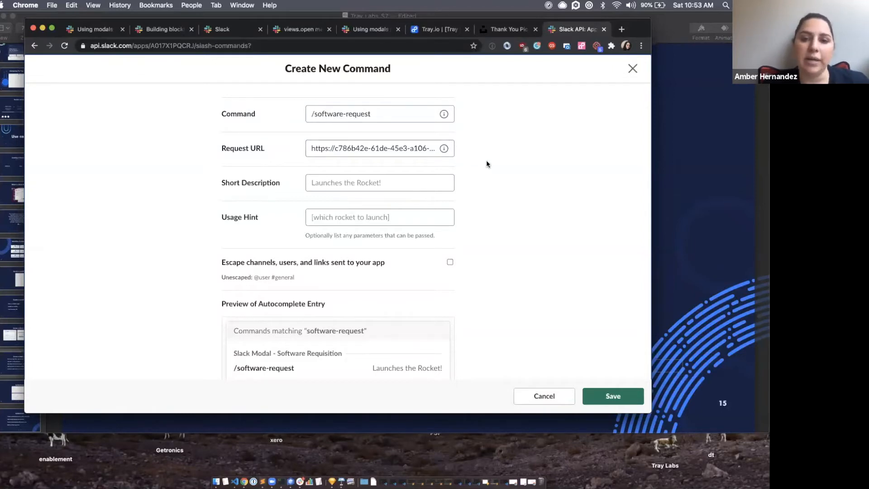
Set the slash command's short description to "Software Requisition Modal"
left_click(424, 189)
left_click(515, 183)
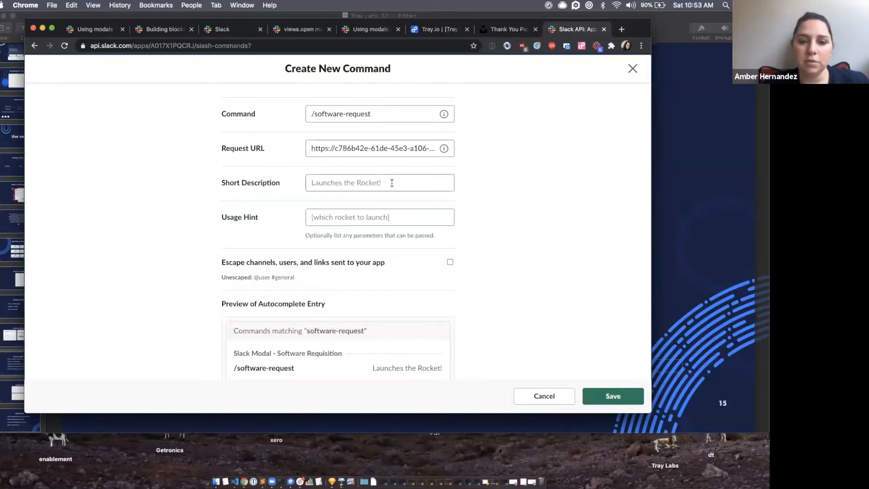
left_click(391, 183)
type("Sof")
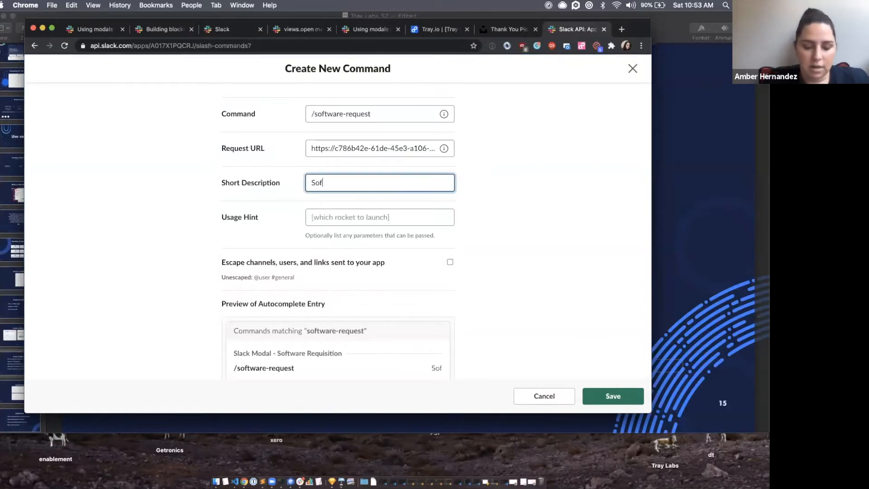
type("tware R")
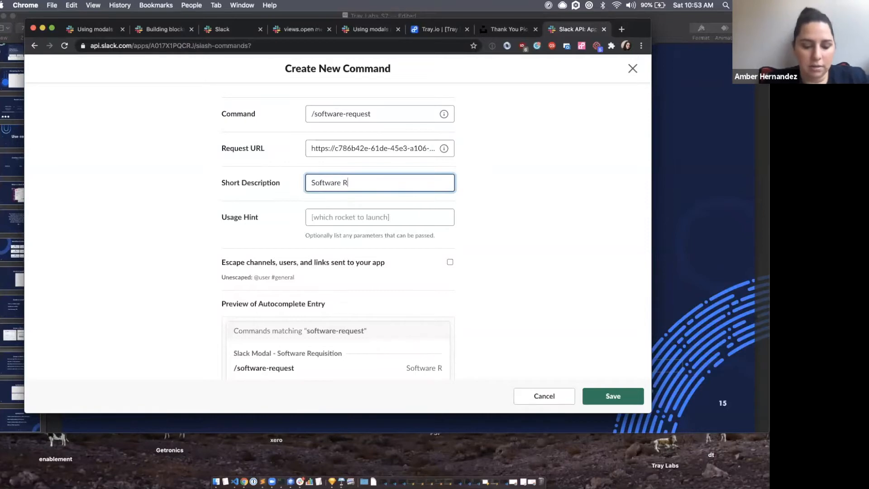
type("equisition")
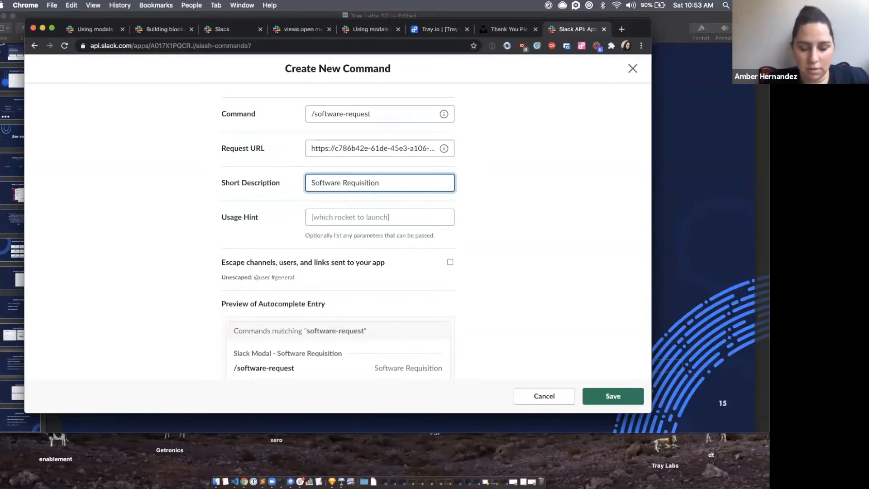
type(" Modal")
left_click(498, 204)
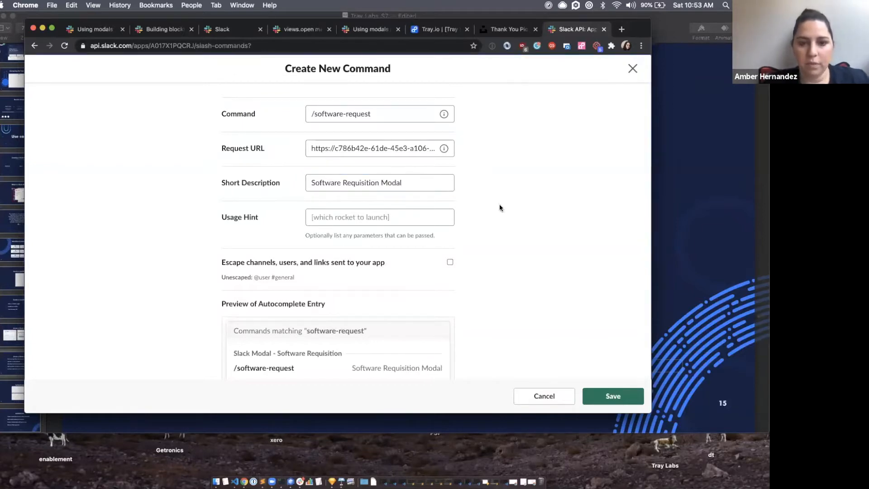
Try "[No Additional information needed]" as the slash command's usage hint, and clear the hint again
left_click(425, 219)
left_click(510, 234)
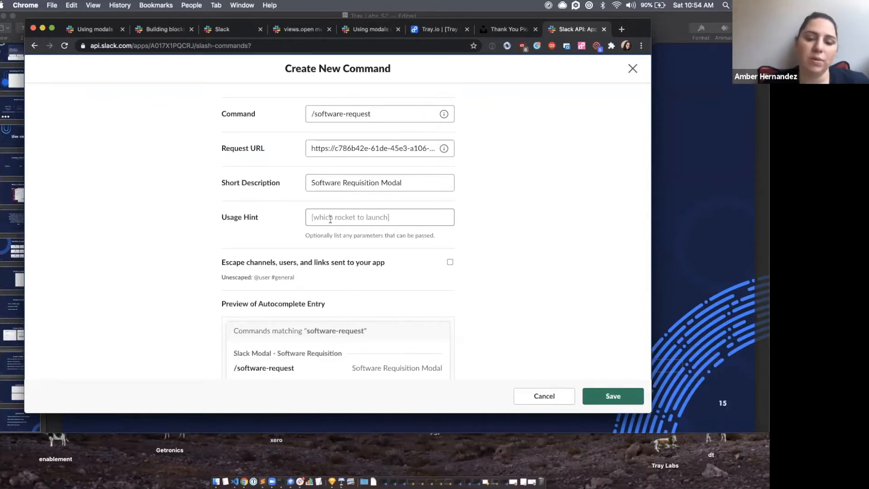
left_click(313, 218)
type("[]")
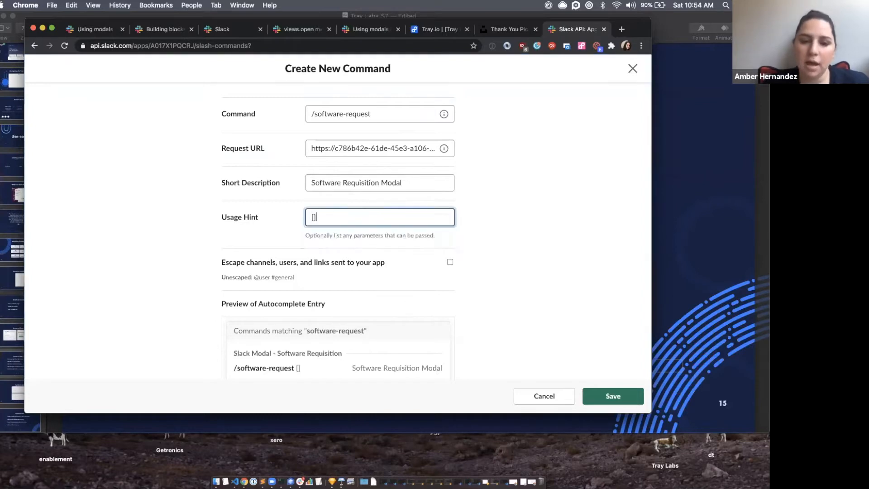
type("No Addit")
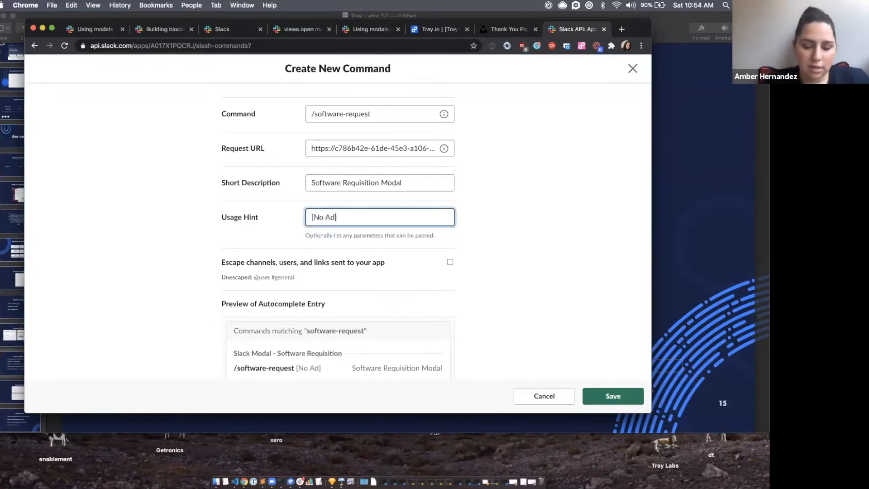
type("oon")
key("BackSpace")
key("BackSpace")
key("BackSpace")
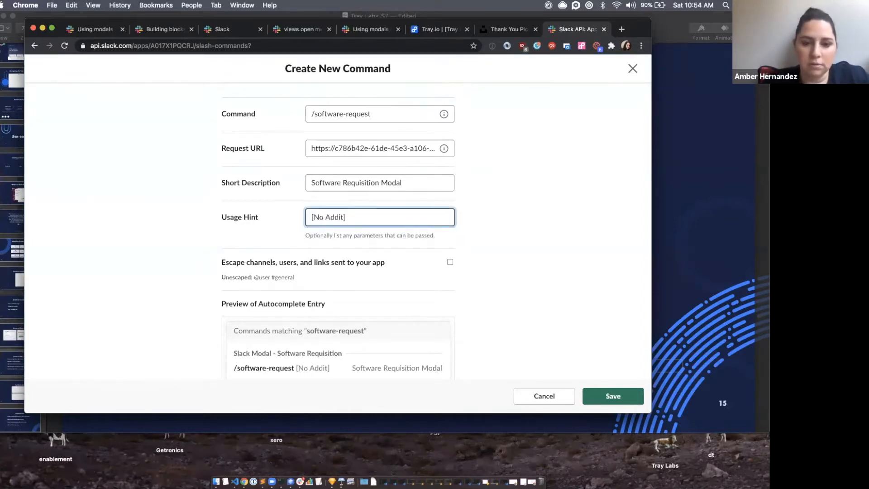
type("ional")
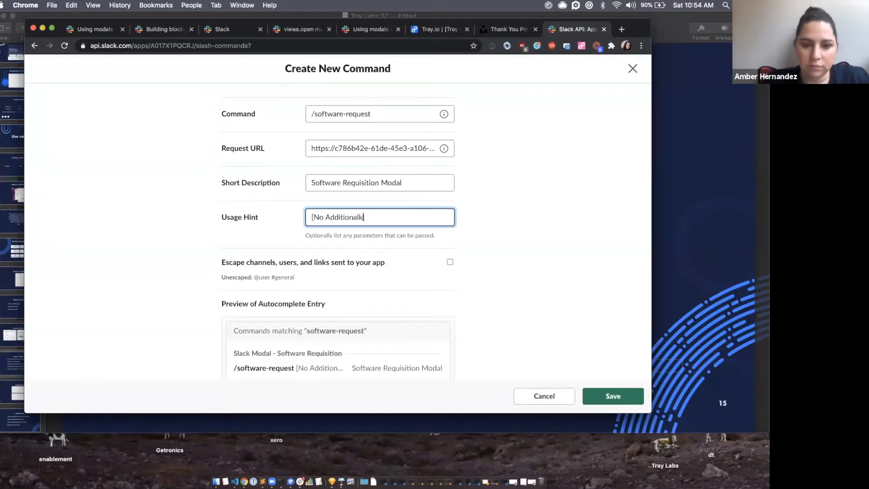
type(" inform")
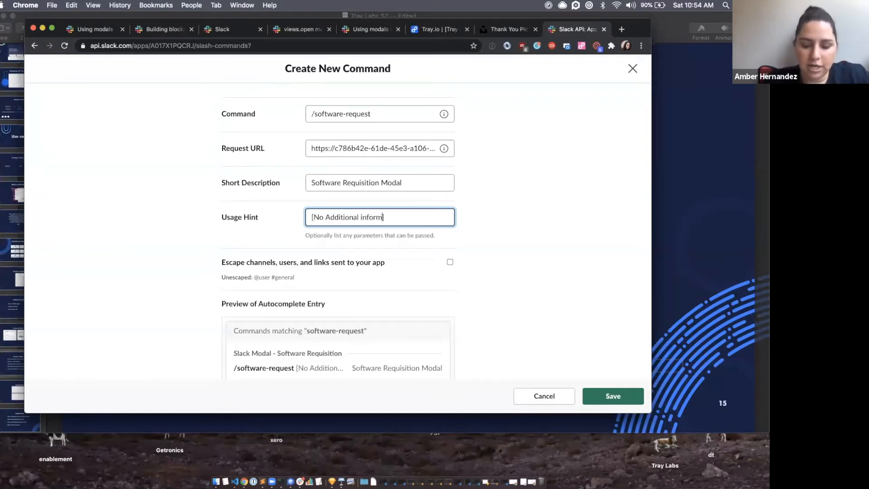
type("ation needed]")
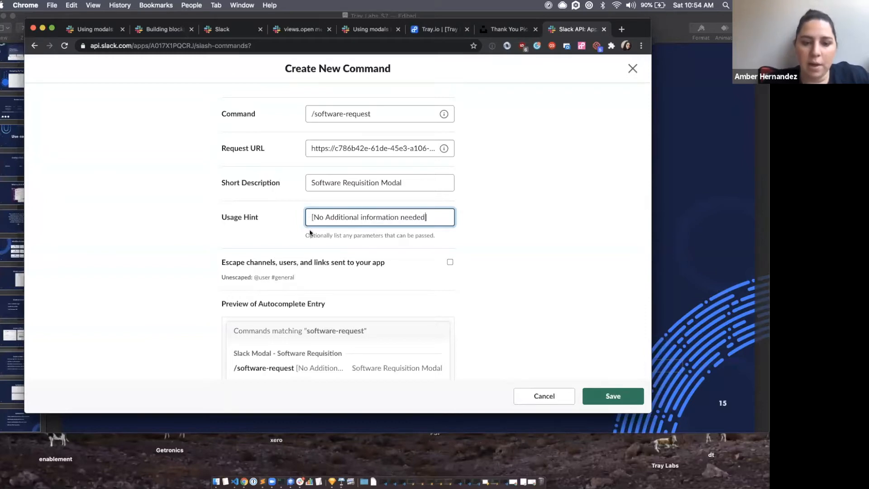
left_click(463, 302)
scroll(345, 351, "down", 3)
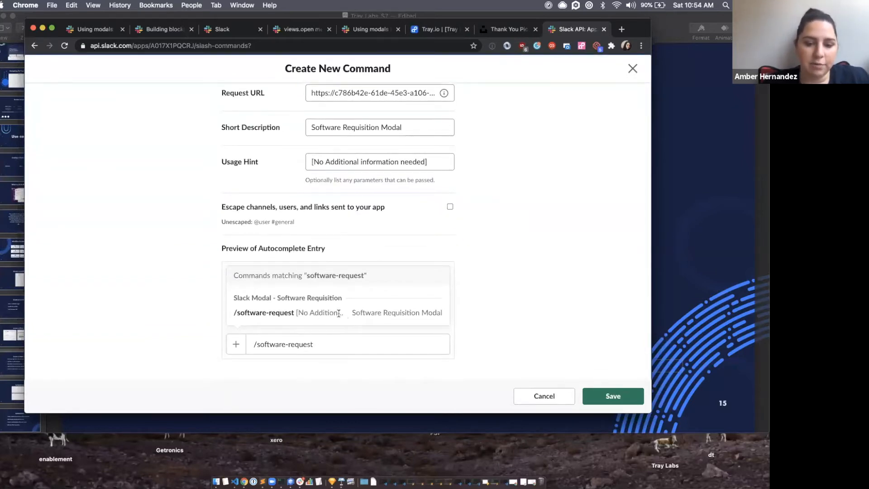
triple_click(408, 162)
key("BackSpace")
left_click(577, 197)
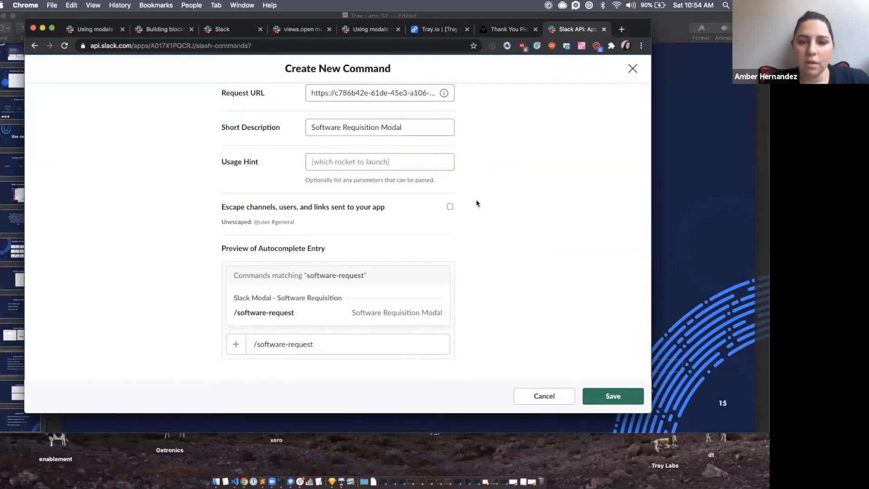
Check over the new slash command's details and save it
scroll(475, 202, "up", 3)
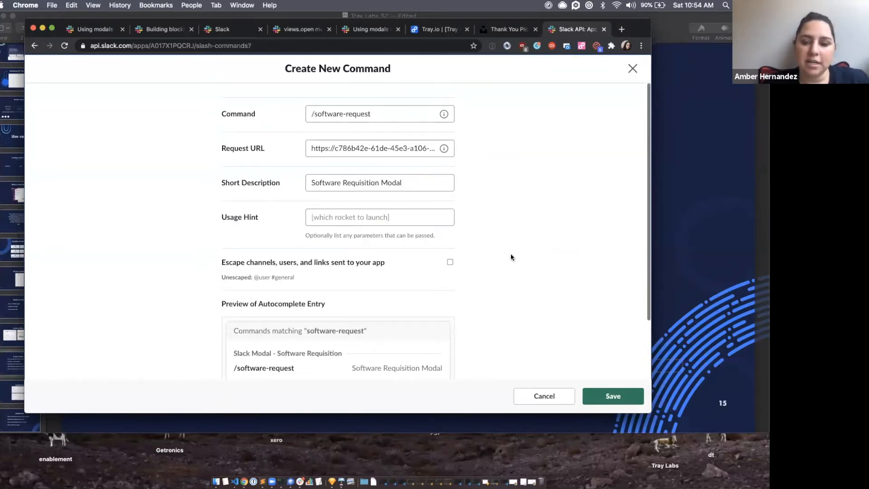
scroll(512, 256, "down", 3)
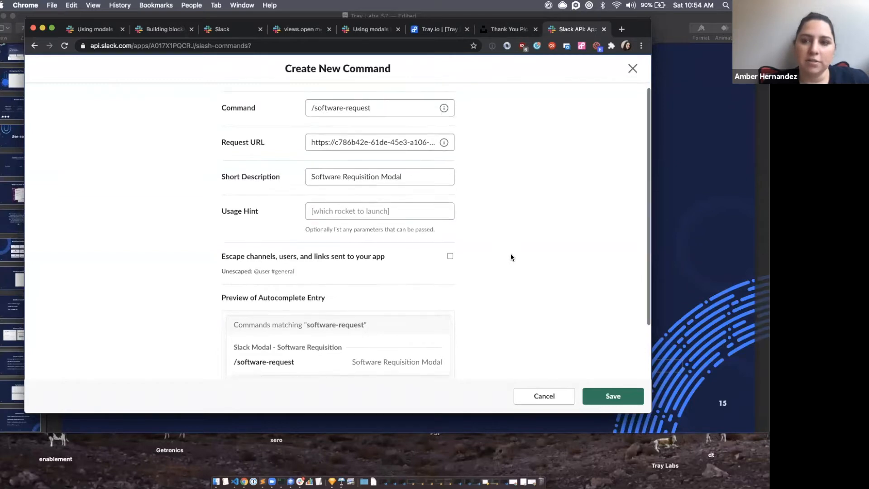
left_click(621, 400)
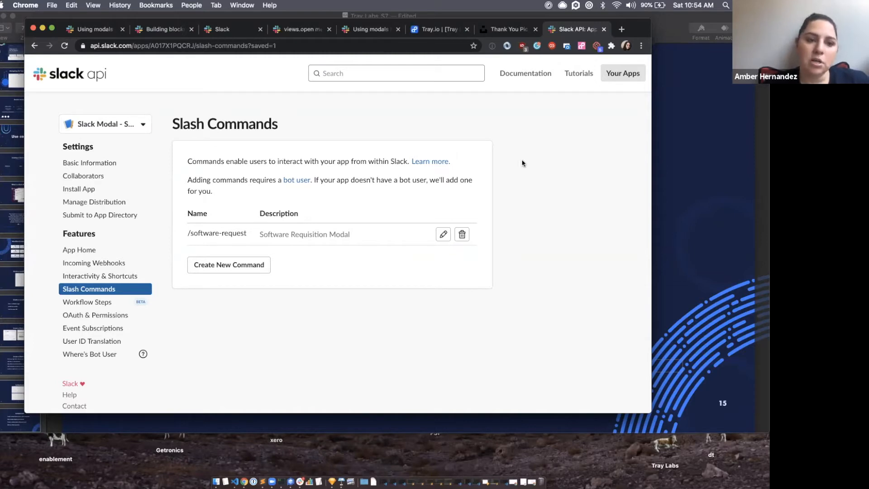
Open Interactive Components from the features and functionality in Basic Information, and turn on interactivity for the app
left_click(94, 166)
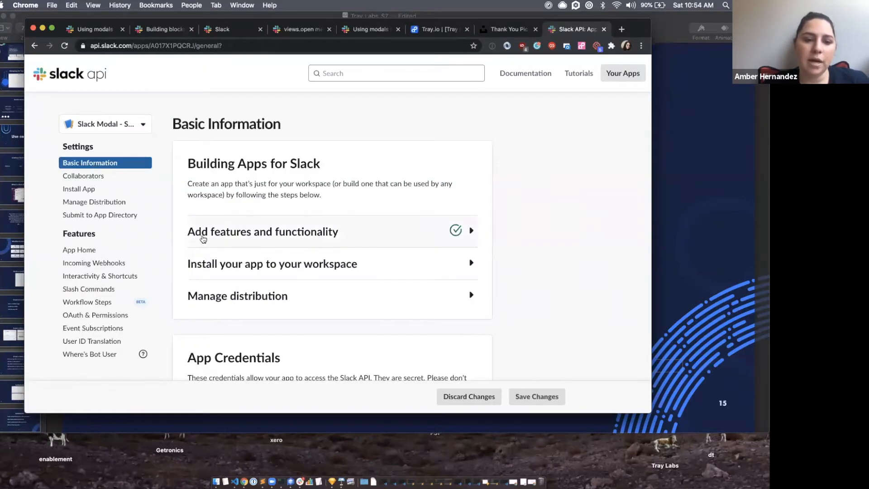
left_click(326, 237)
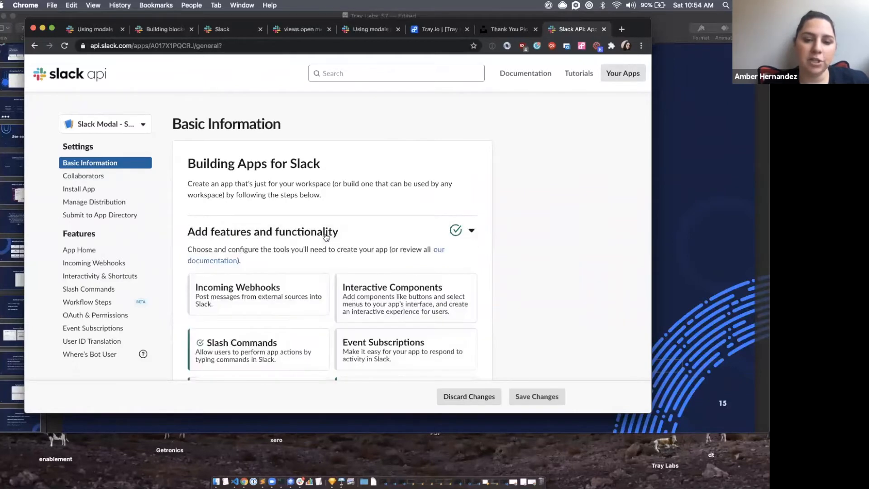
scroll(362, 217, "down", 3)
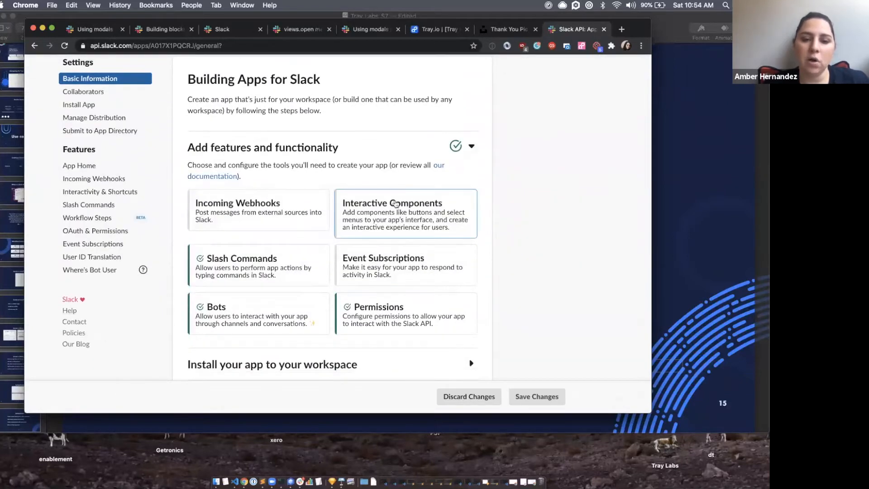
left_click(440, 218)
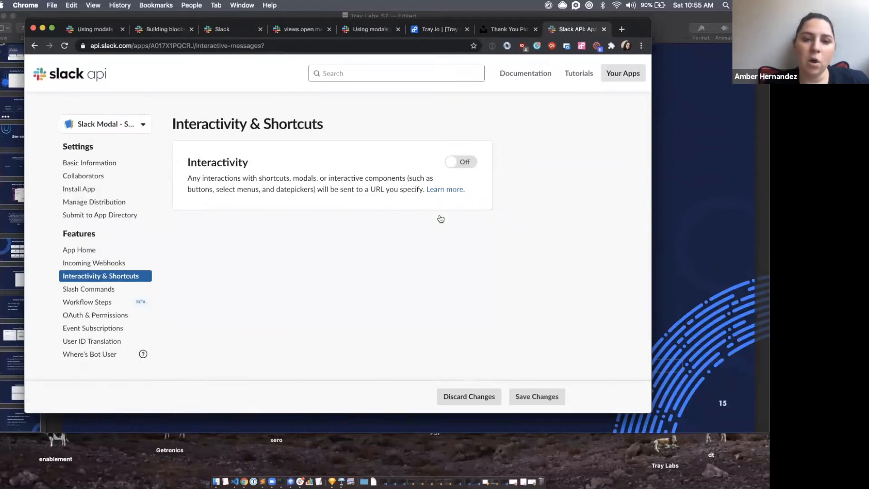
left_click(459, 163)
scroll(574, 186, "down", 2)
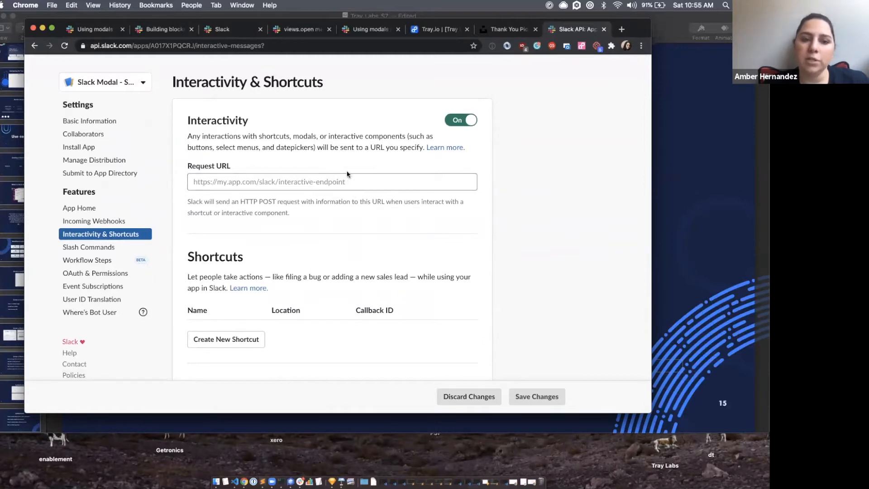
Enter the Tray.io workflow's public URL as the interactivity request URL and save the changes
left_click(442, 31)
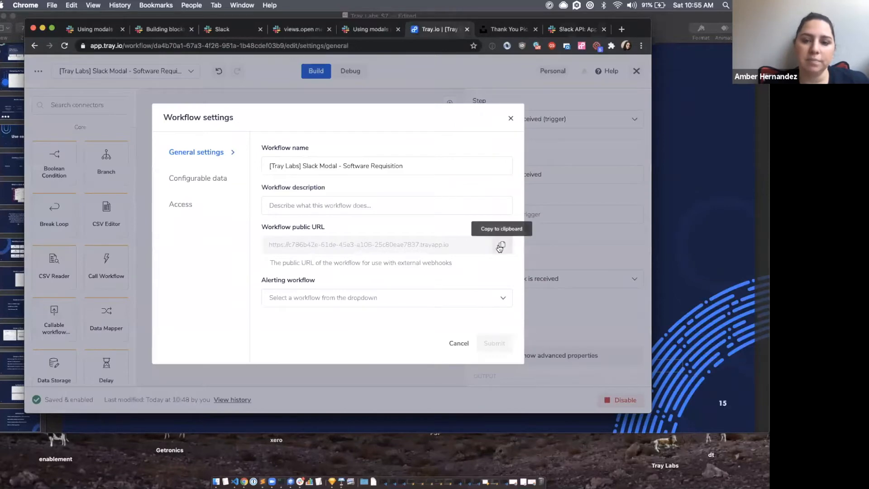
left_click(559, 29)
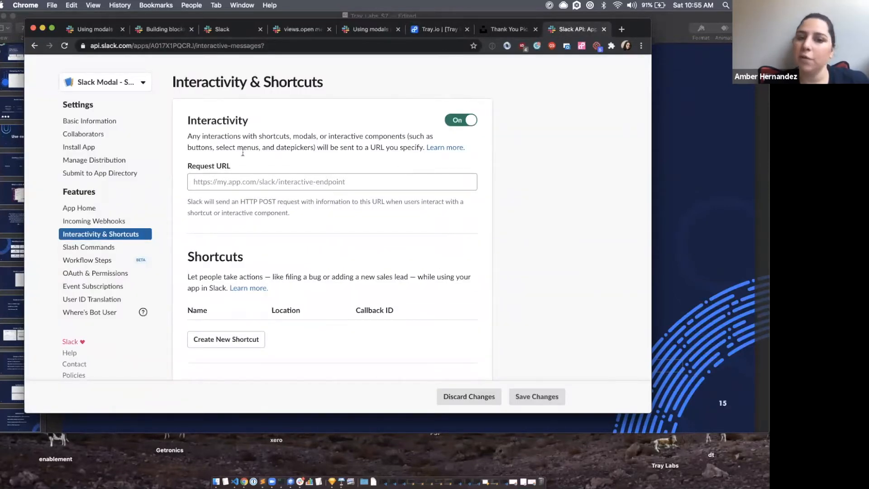
left_click(343, 186)
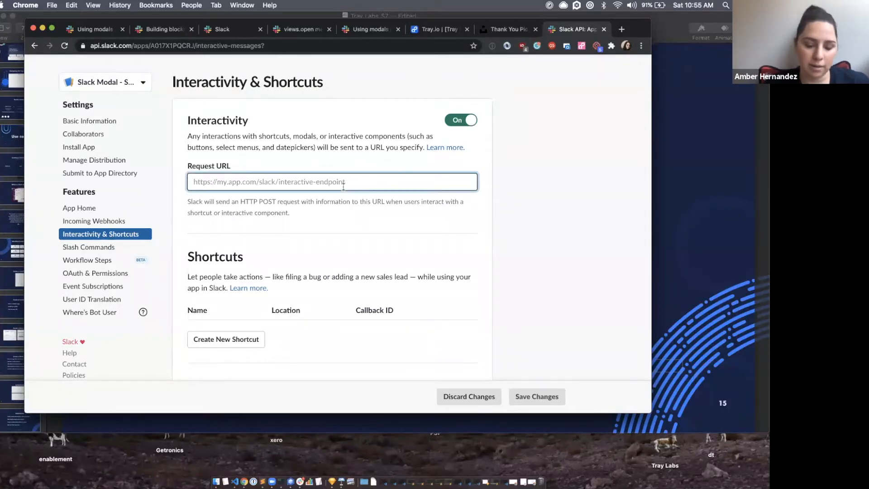
key("super+v")
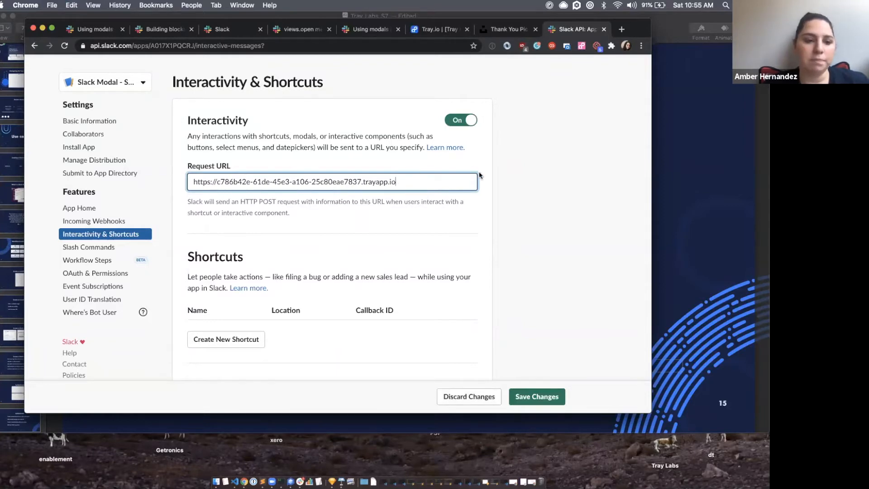
left_click(547, 397)
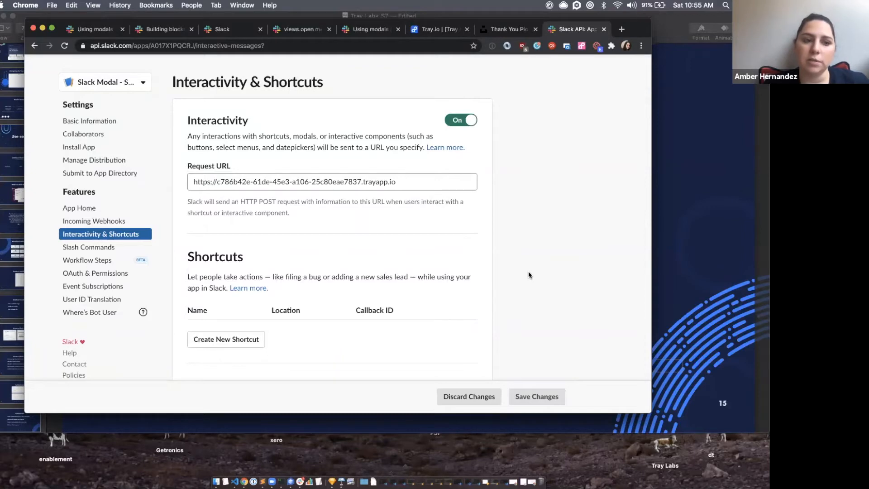
Install the Slack app to the Tray Labs workspace and grant it the requested permission
left_click(79, 149)
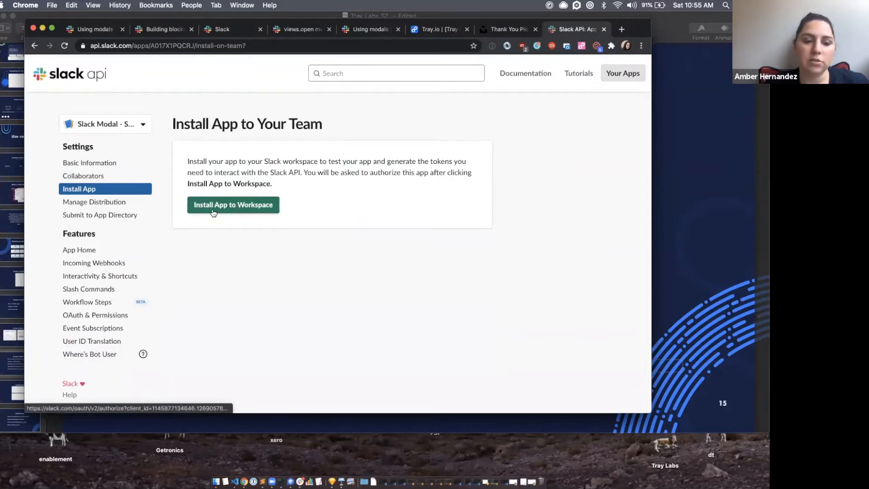
left_click(249, 208)
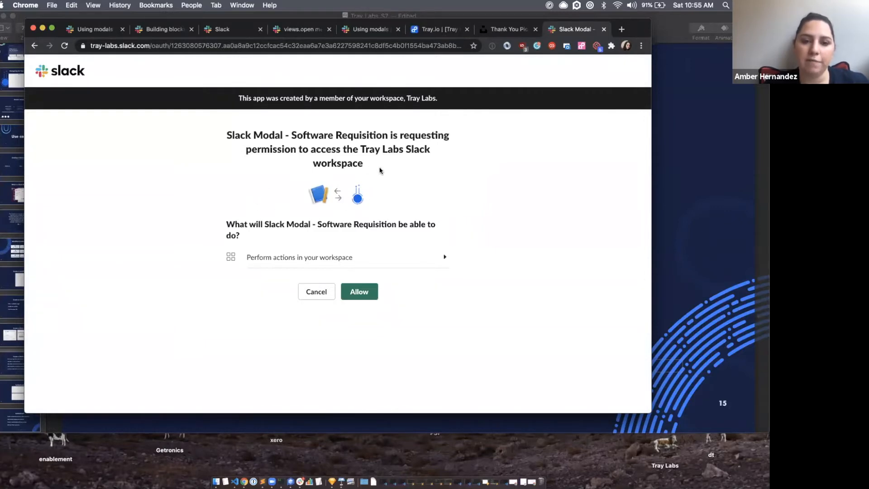
left_click_drag(360, 149, 433, 150)
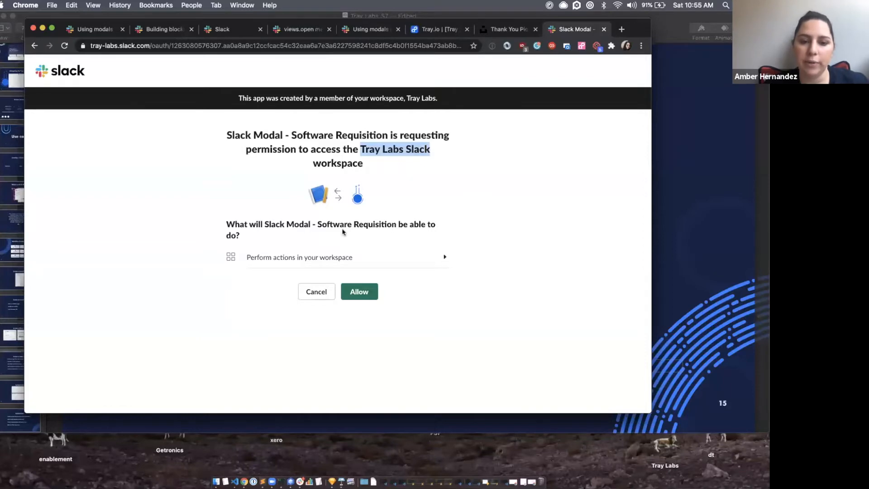
left_click(369, 295)
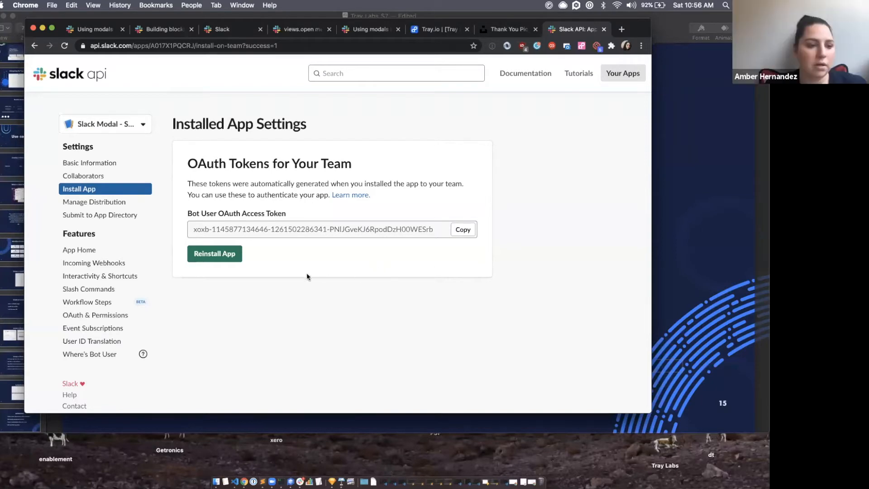
Switch to the Keynote presentation and show the "Create a Slack App" slide
left_click(17, 281)
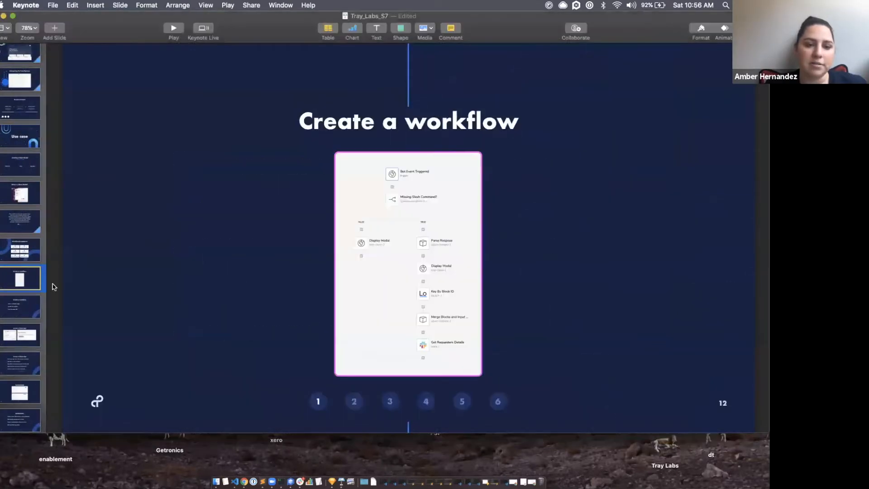
scroll(23, 335, "down", 2)
left_click(24, 342)
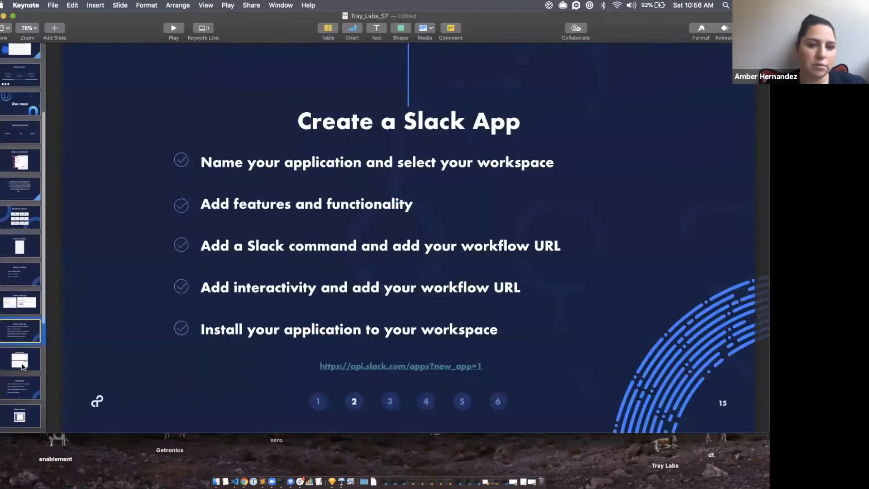
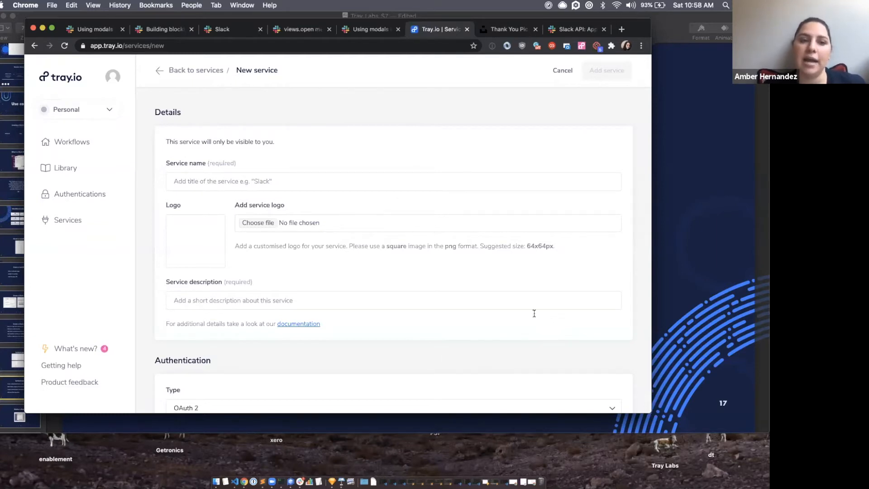
scroll(443, 273, "down", 2)
scroll(444, 274, "up", 2)
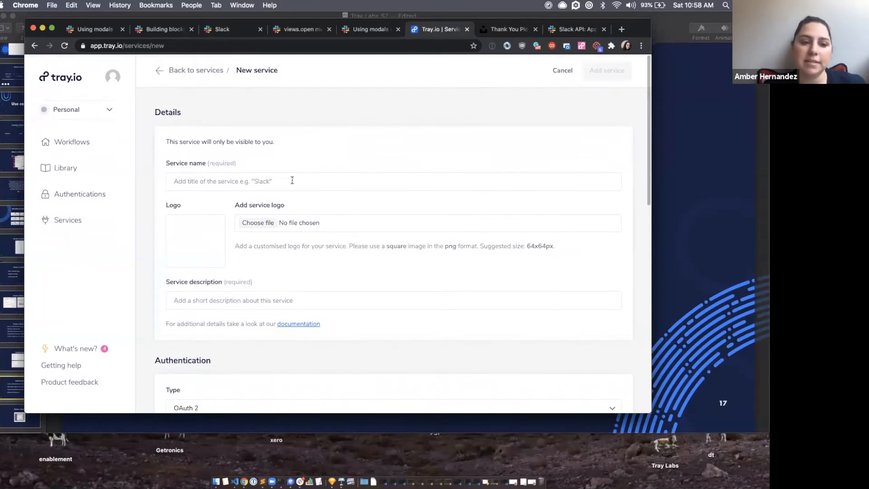
Name the new service Slack Modal and give it the description "Tray Labs Slack Modal App"
left_click(193, 181)
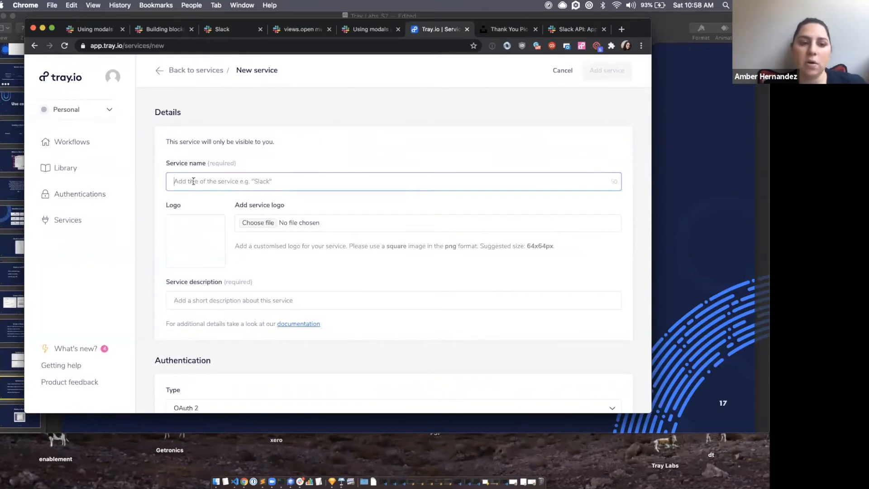
type("Slack Modal")
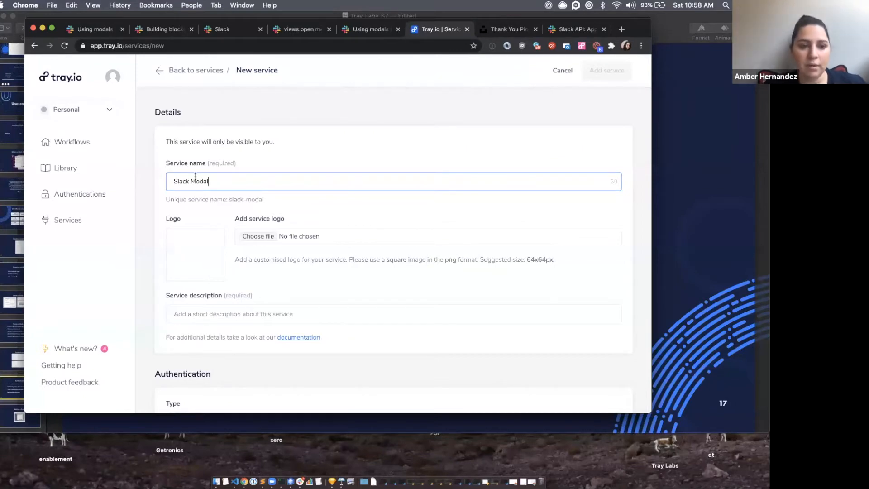
scroll(311, 193, "down", 2)
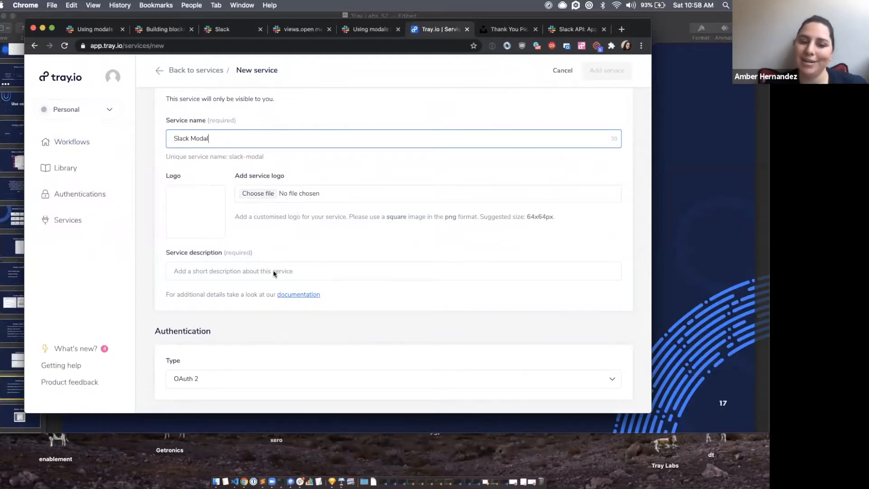
scroll(259, 261, "down", 2)
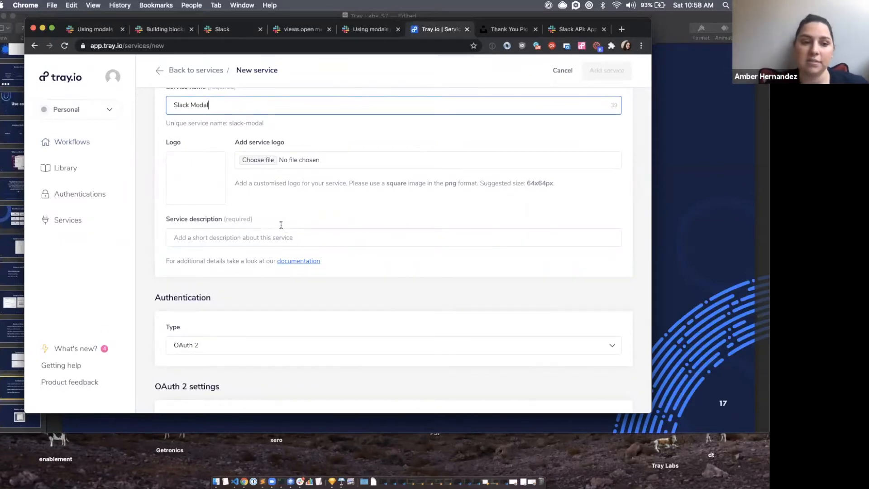
left_click(227, 239)
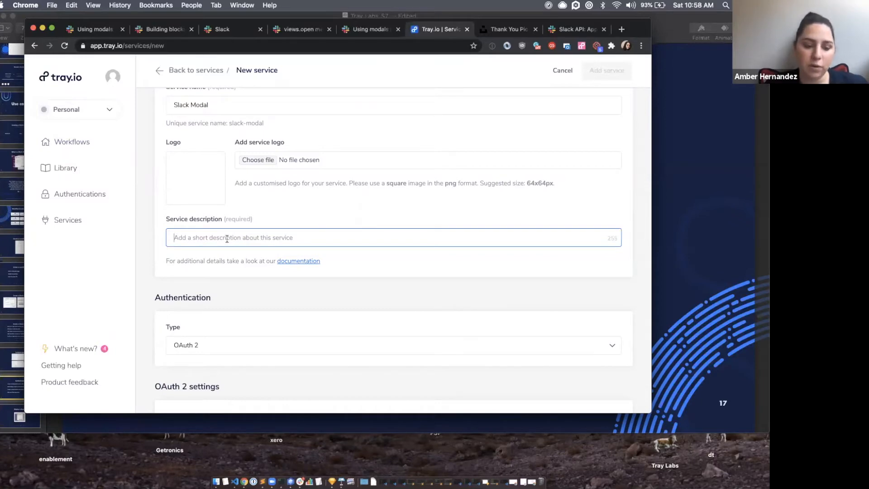
type("Tray Labs ")
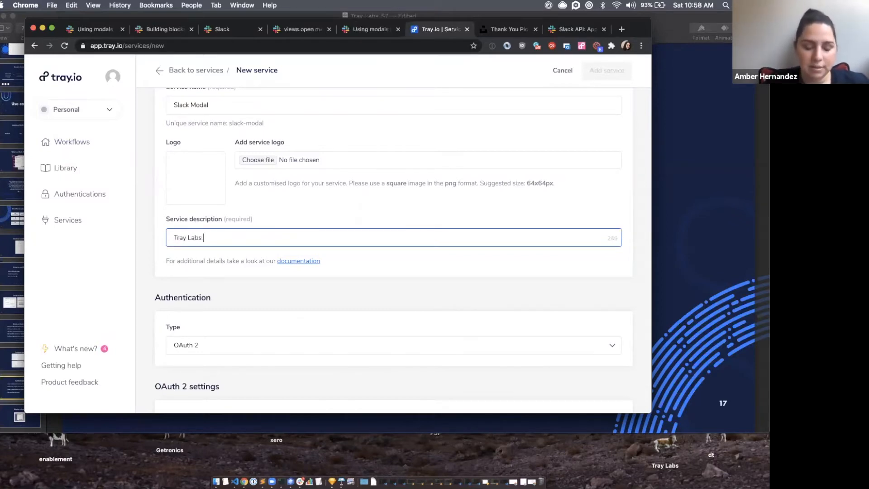
type("Slack Mo")
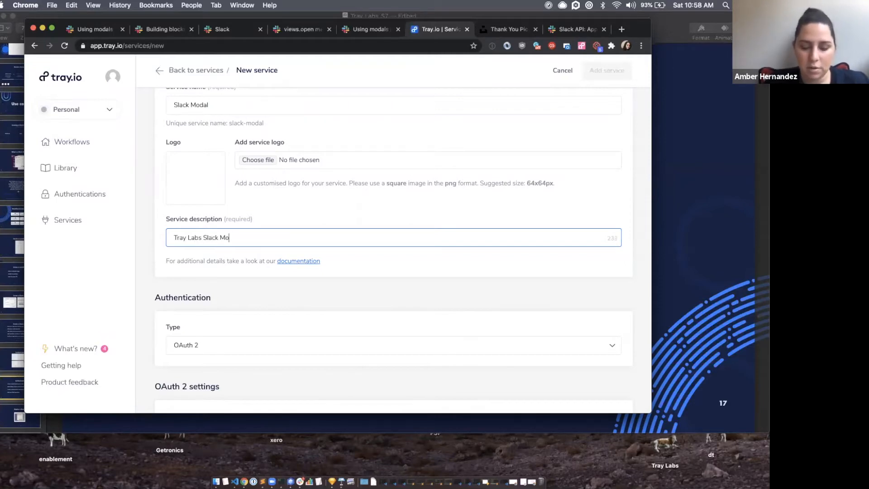
type("dal App")
left_click(366, 209)
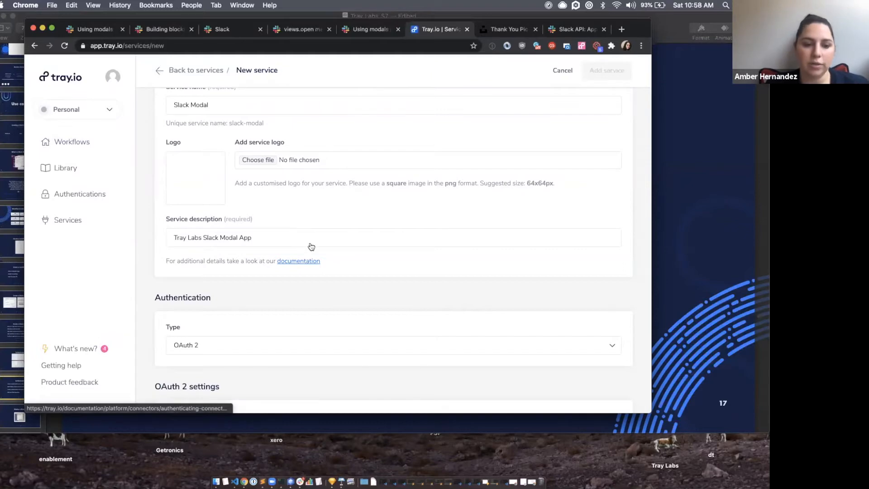
Set the service's authentication type to Token-based
scroll(318, 260, "down", 3)
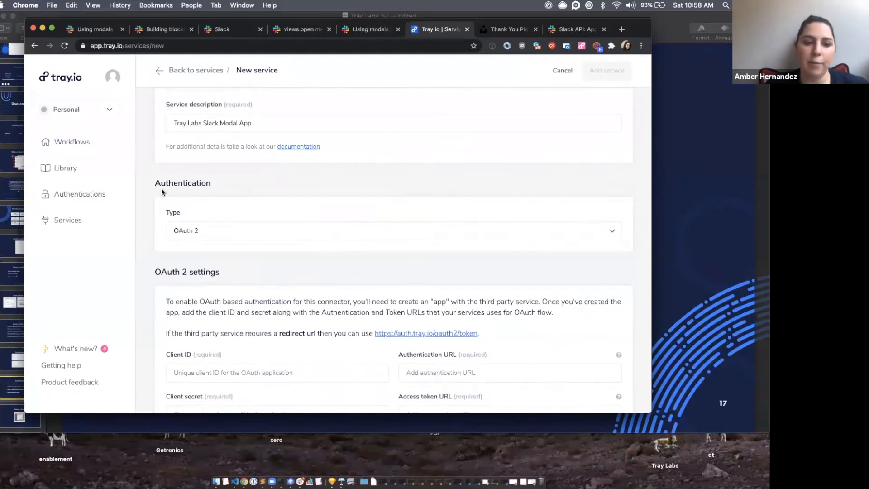
left_click(220, 233)
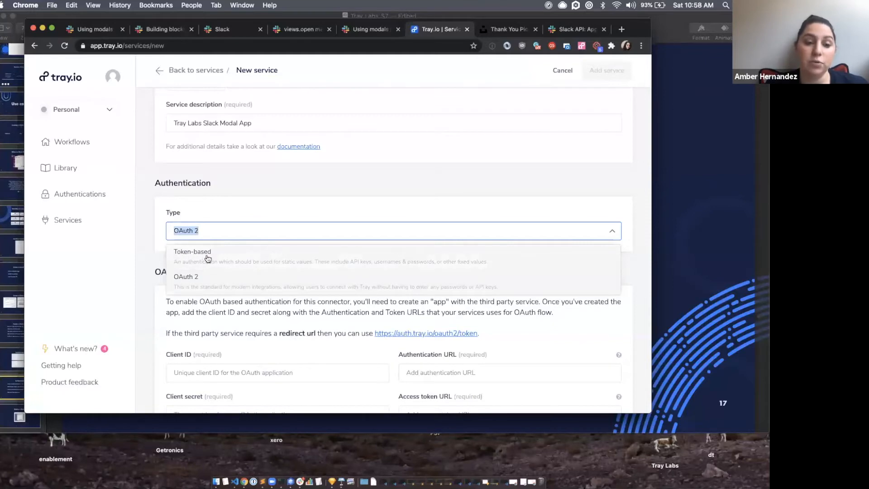
left_click(215, 259)
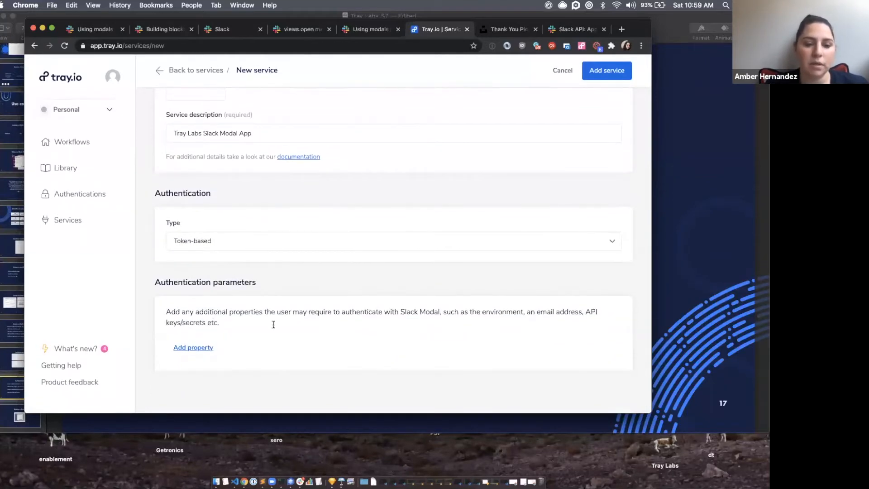
Add an authentication property titled "access token" and check its unique property key
left_click(195, 348)
scroll(232, 170, "up", 3)
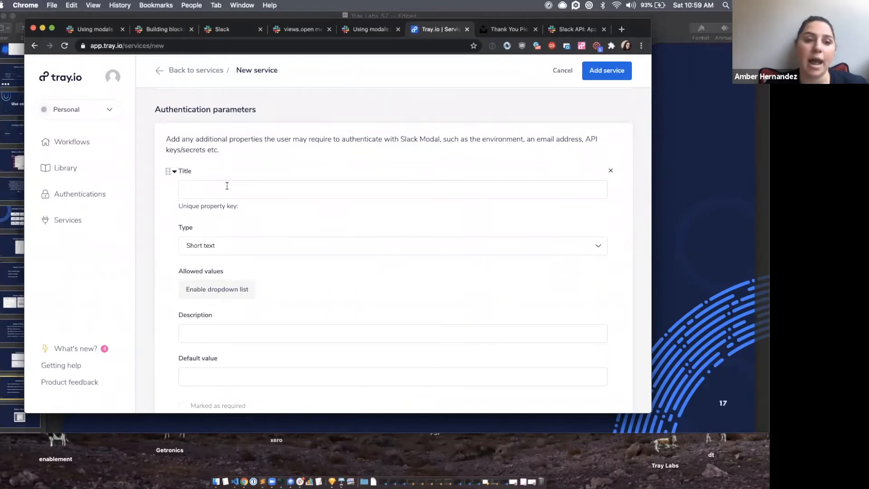
left_click(208, 190)
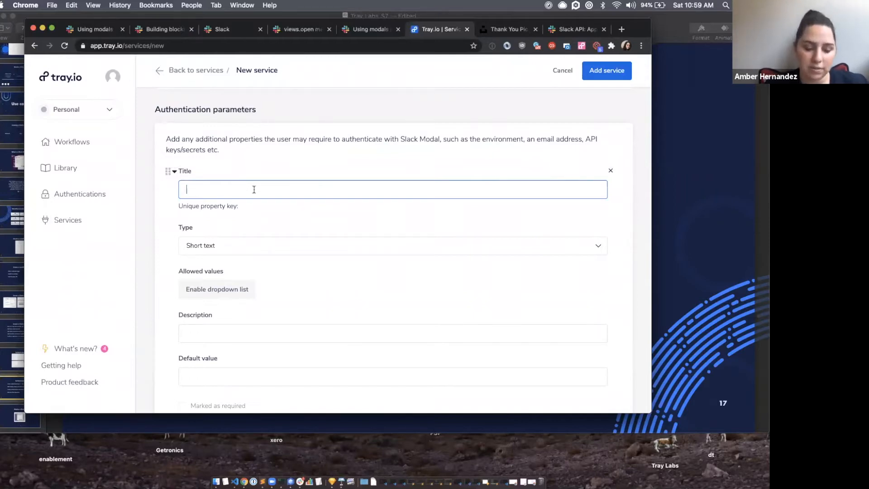
type("acc")
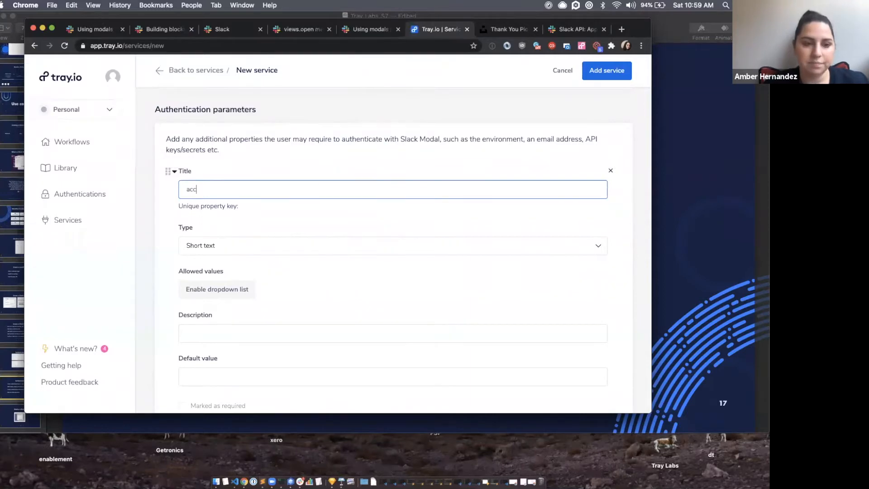
type("ess token")
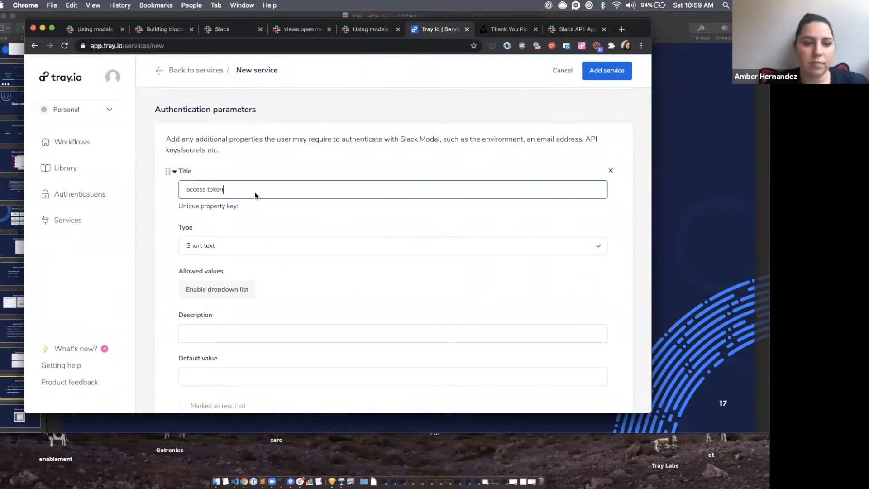
left_click(298, 215)
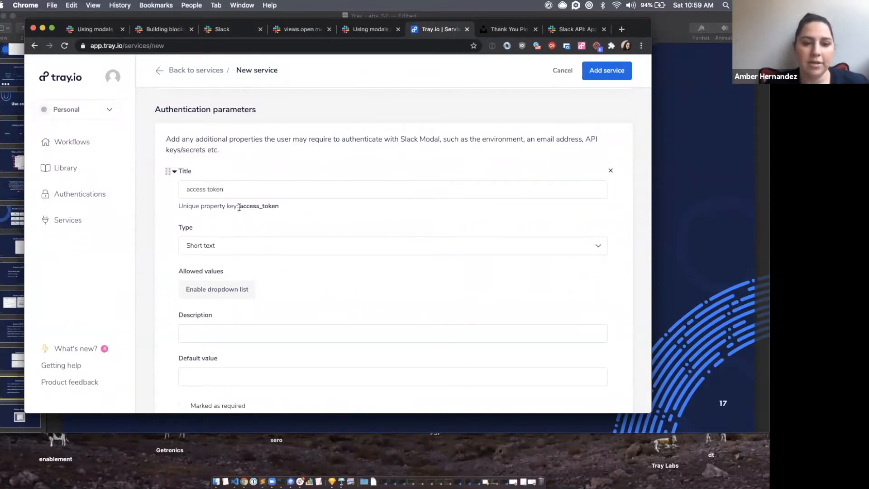
left_click_drag(279, 206, 239, 207)
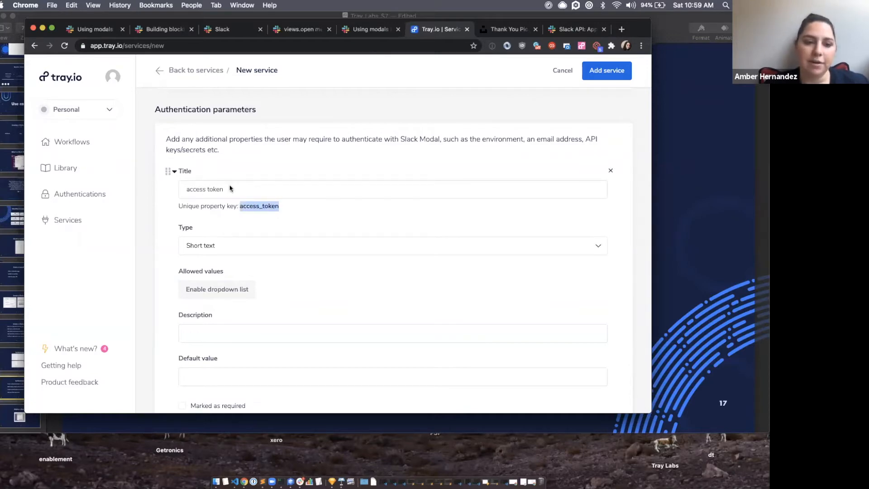
left_click(253, 165)
Review the new service's details, authentication type and the access token property settings
scroll(284, 194, "down", 5)
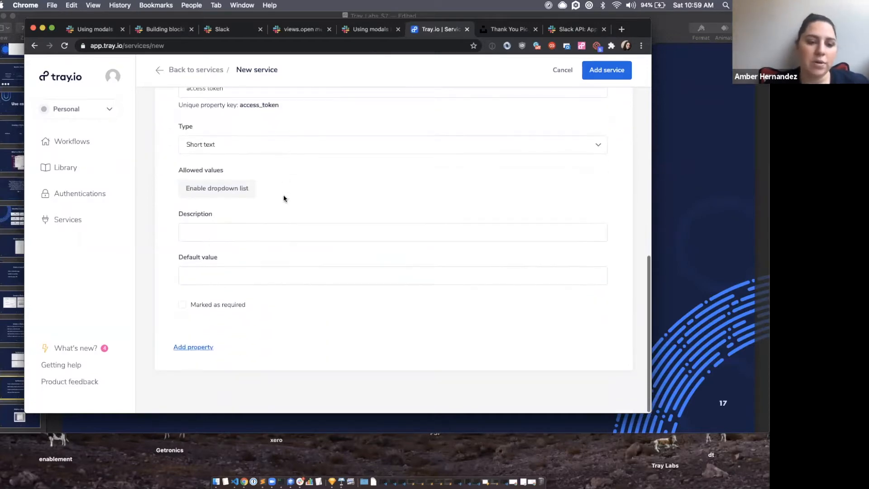
scroll(283, 260, "up", 5)
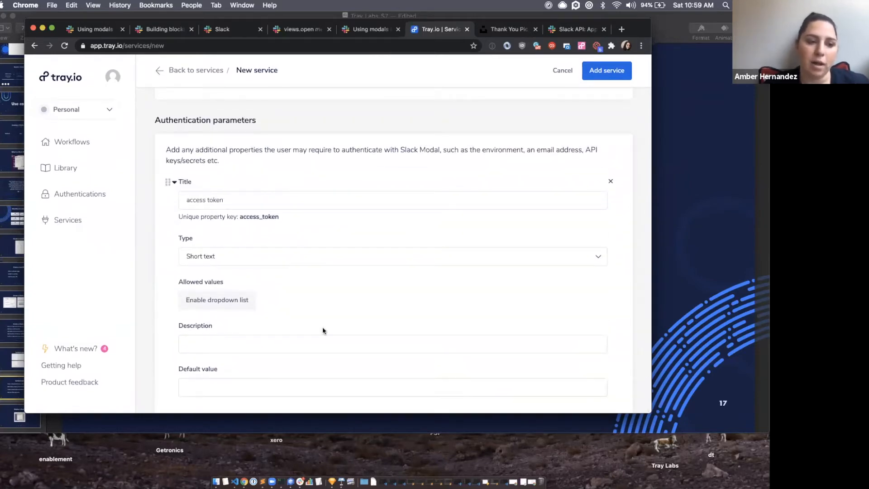
scroll(323, 330, "down", 5)
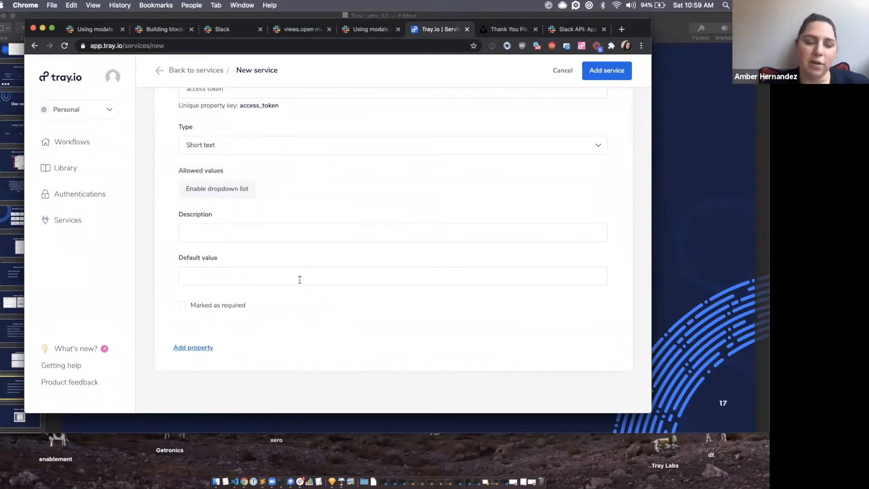
scroll(299, 279, "up", 5)
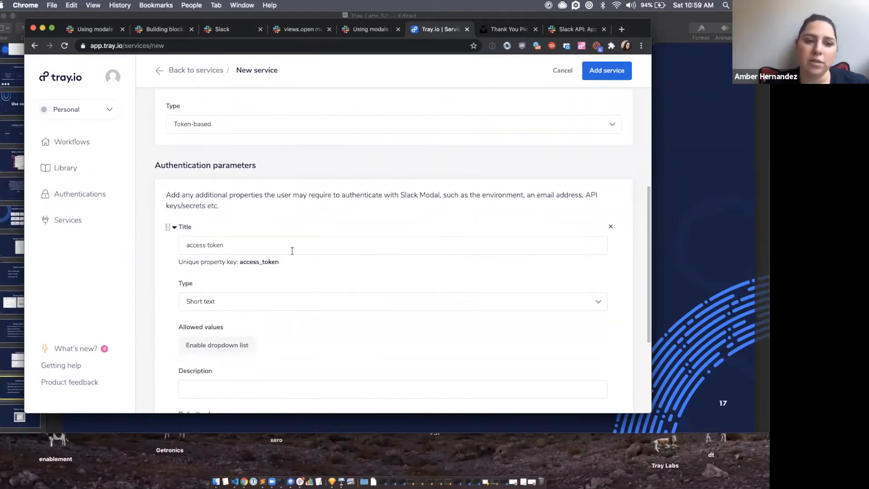
scroll(291, 251, "up", 4)
scroll(283, 296, "up", 6)
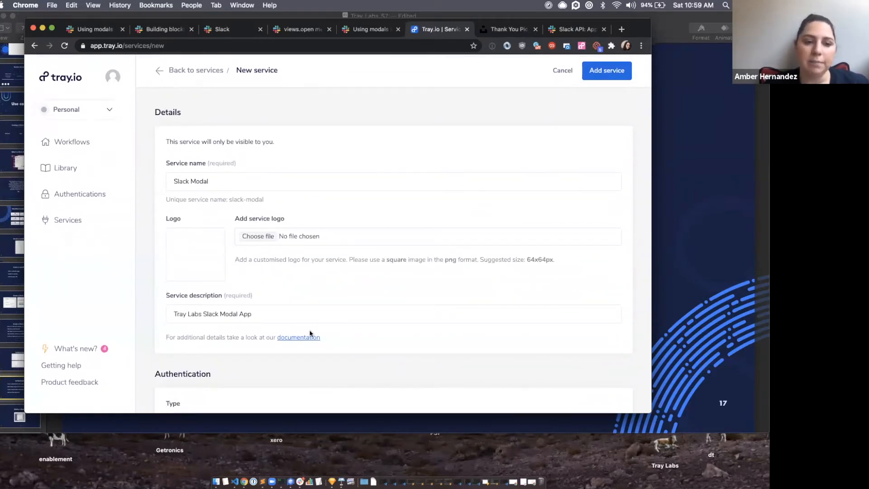
scroll(251, 348, "down", 4)
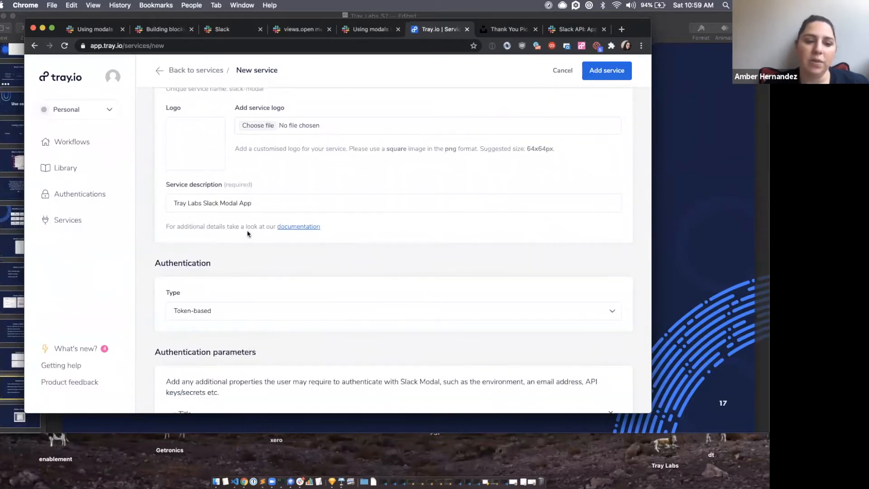
scroll(248, 235, "down", 5)
scroll(247, 230, "up", 7)
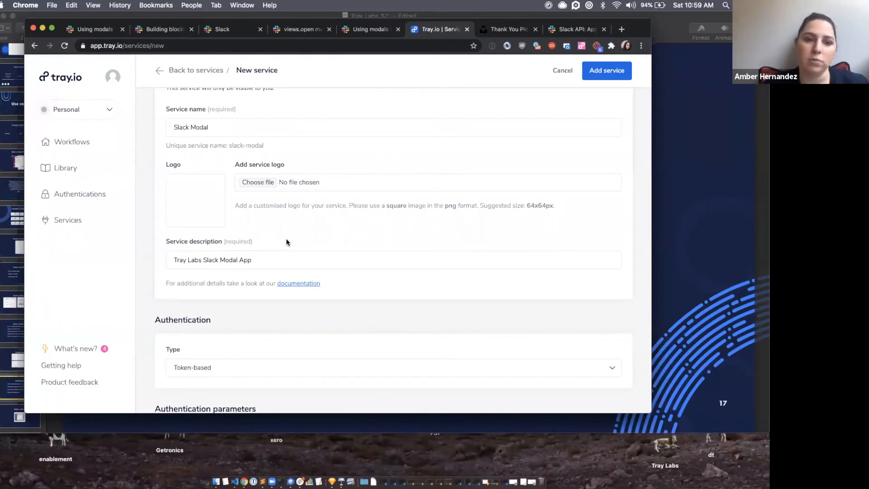
scroll(286, 240, "down", 5)
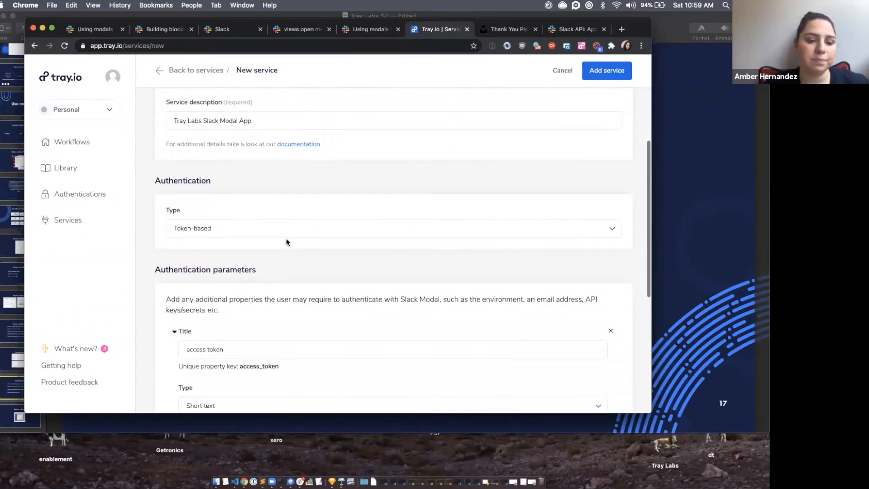
scroll(286, 243, "up", 6)
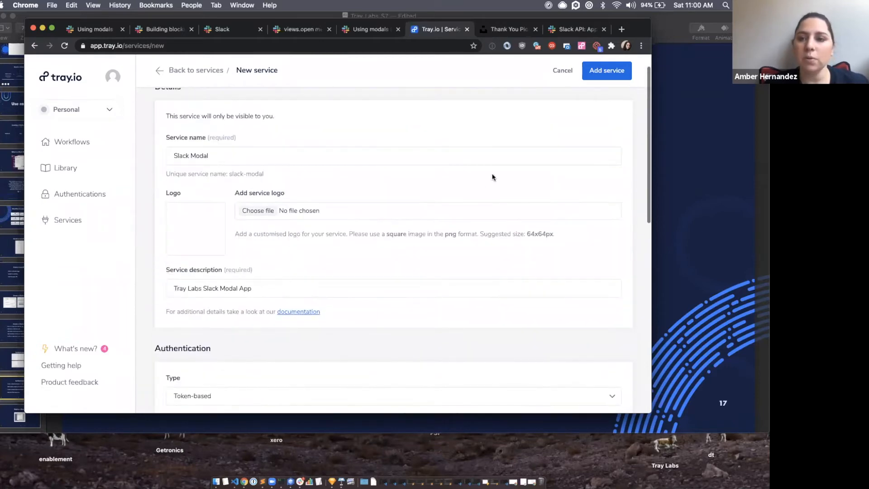
Add the Slack Modal service and return to the list of services
left_click(607, 72)
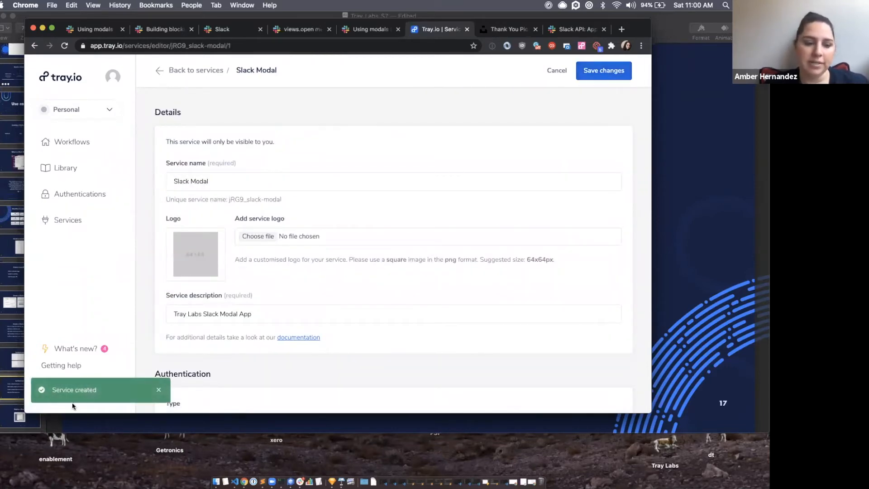
left_click(69, 220)
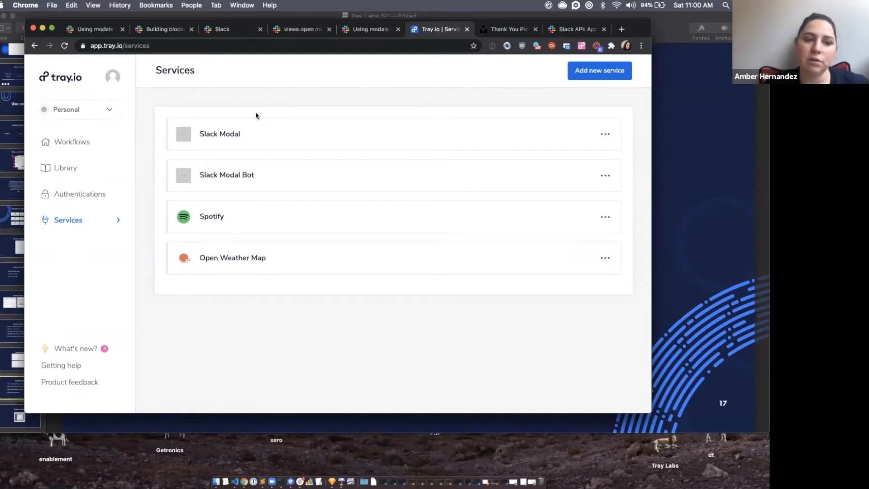
Start creating a new authentication and begin its name with the environment label "[Production]"
left_click(65, 200)
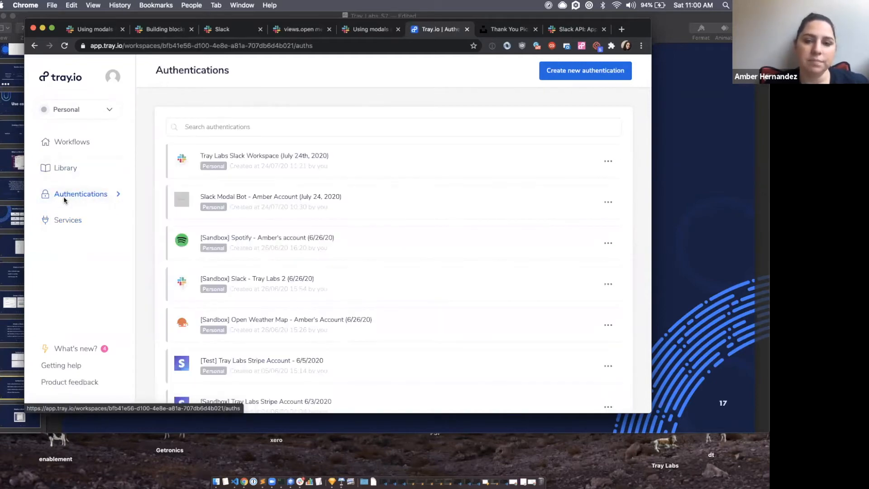
left_click(578, 71)
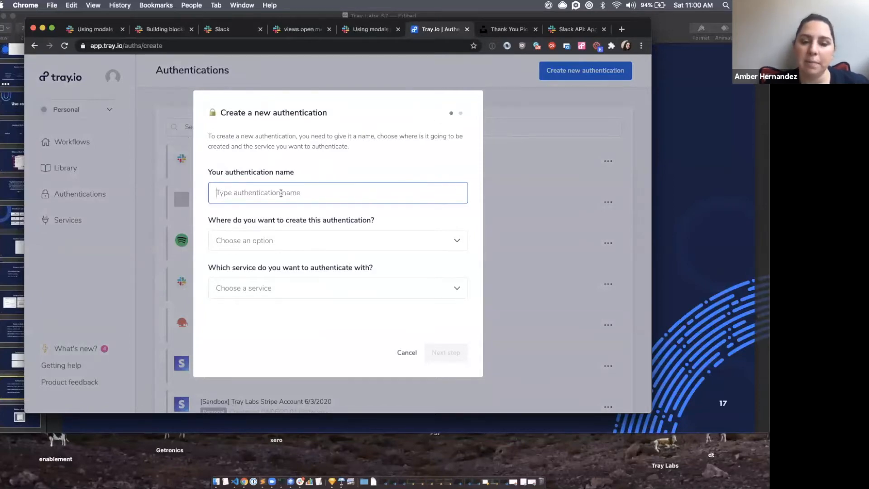
type("[]")
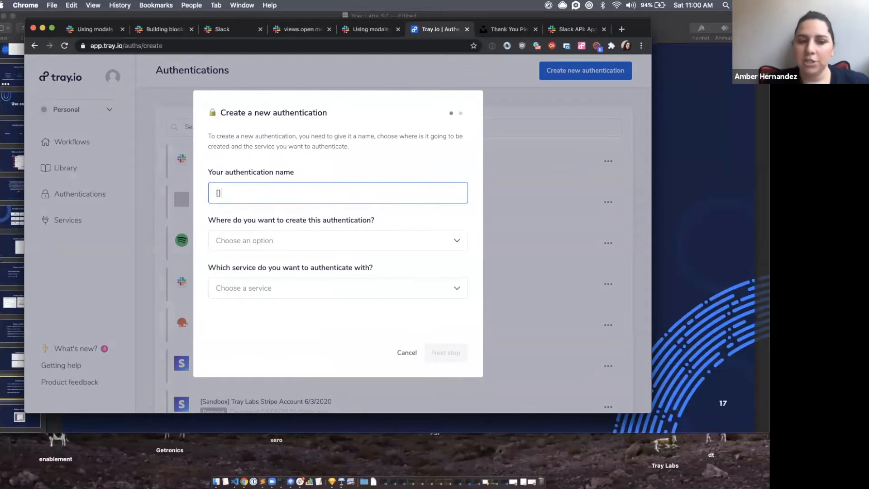
key("Left")
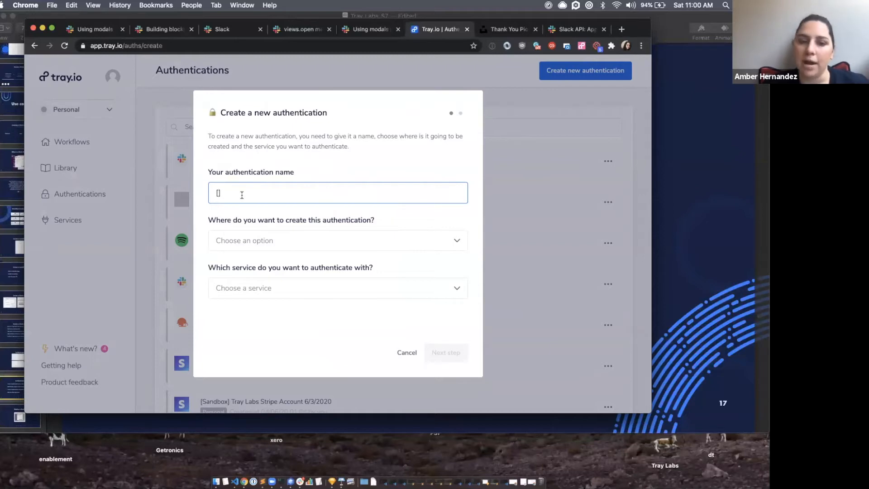
type("[Product")
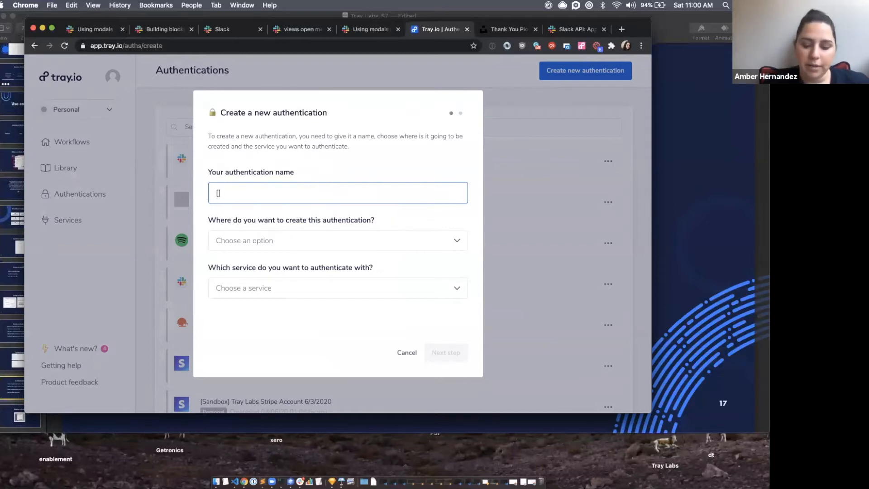
type("ion]")
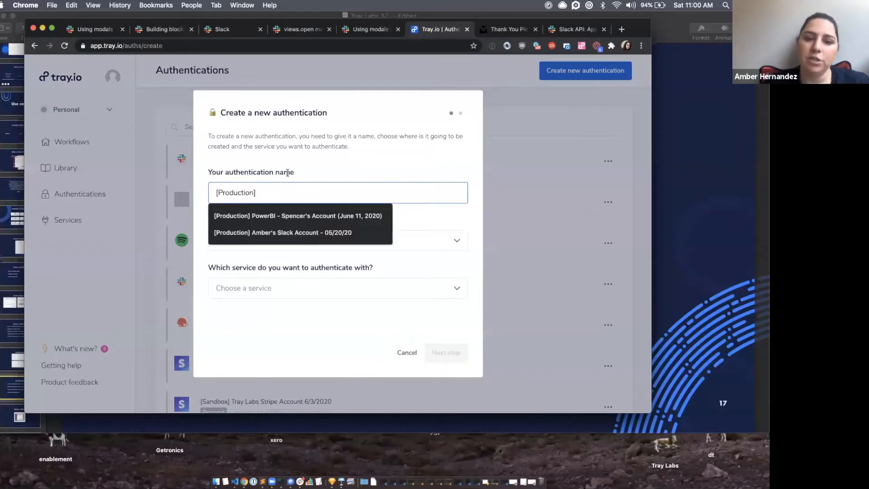
left_click(288, 172)
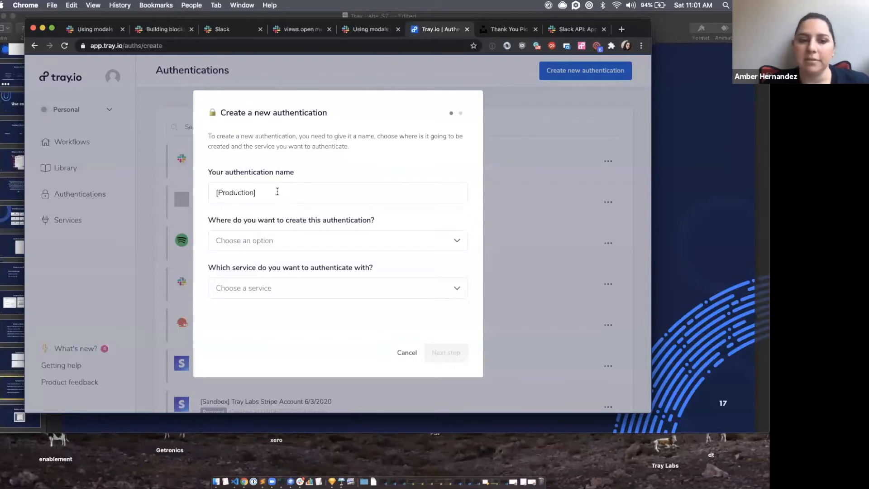
Extend the authentication name with "Tray Labs Slack -", the account owner's name and the date "(July 24, 2020)"
left_click(277, 191)
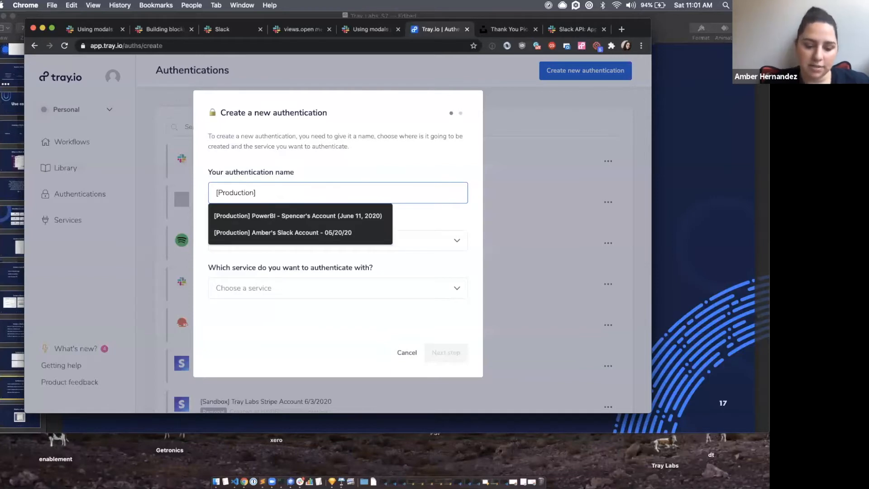
type("Tray La")
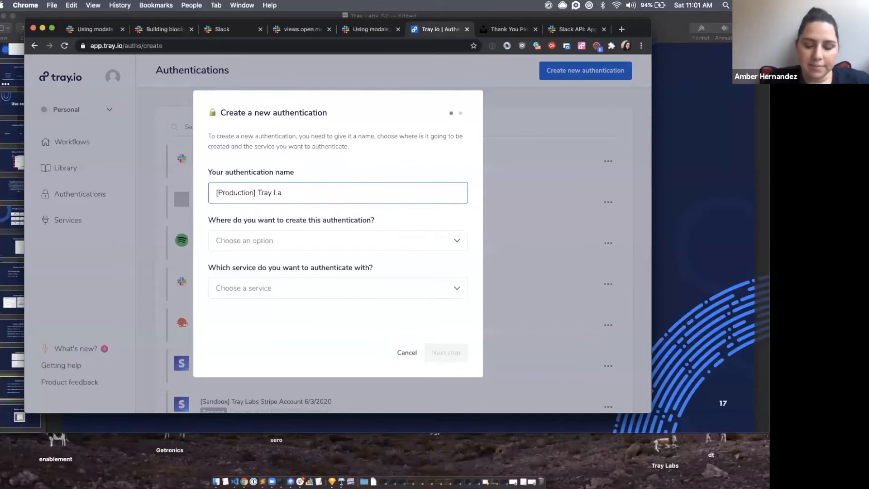
type("bs Slack")
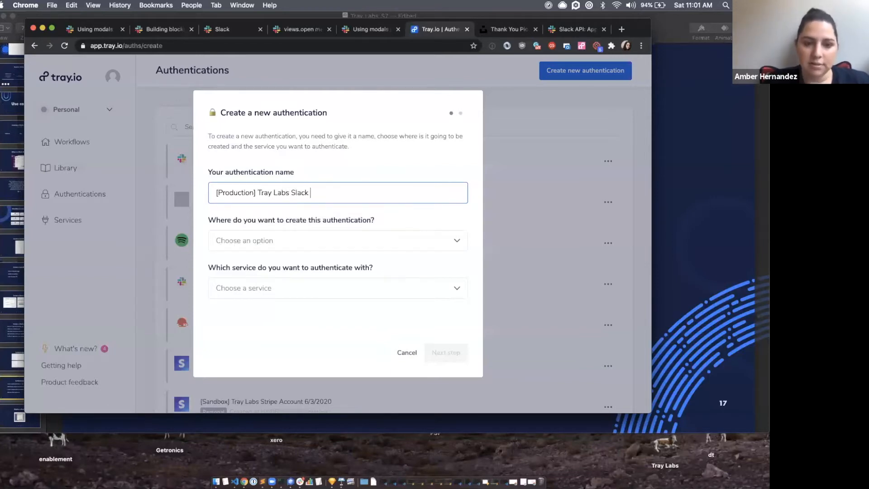
type(" - ")
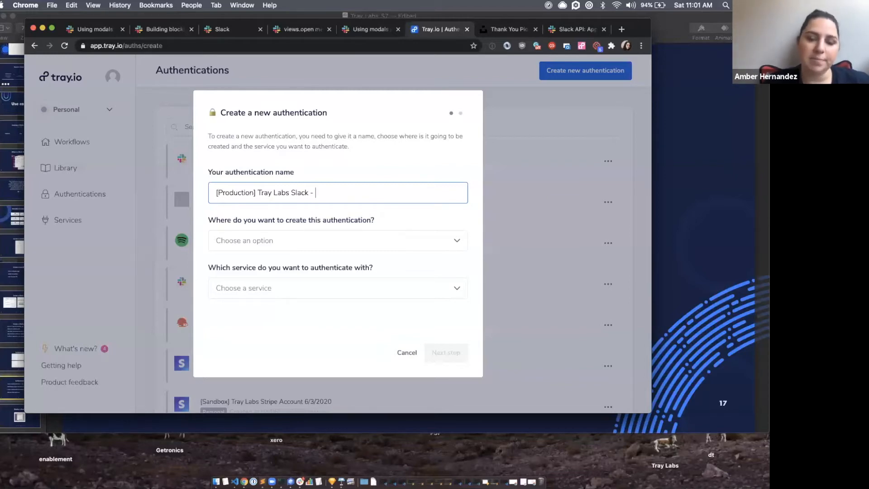
type("Amber's Account")
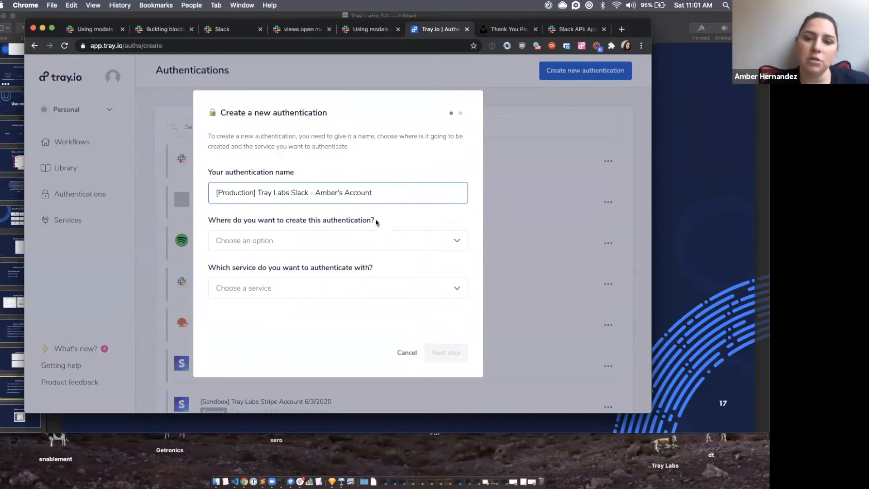
type("(")
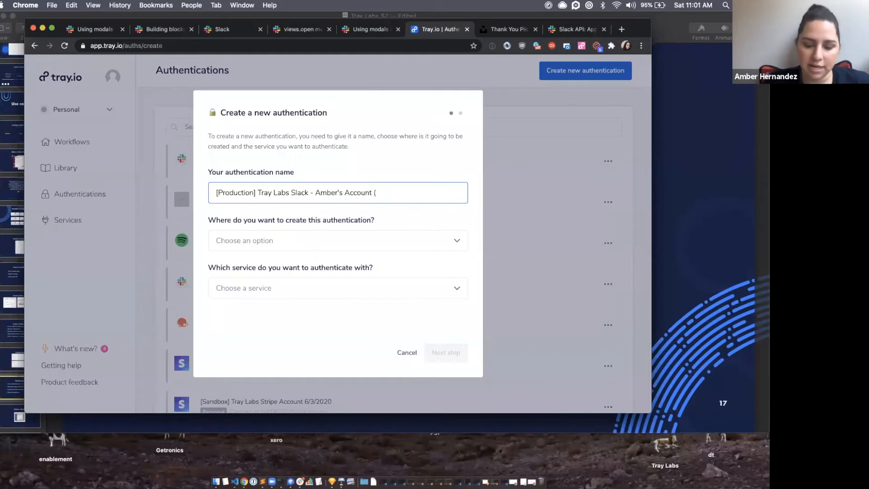
type("July ")
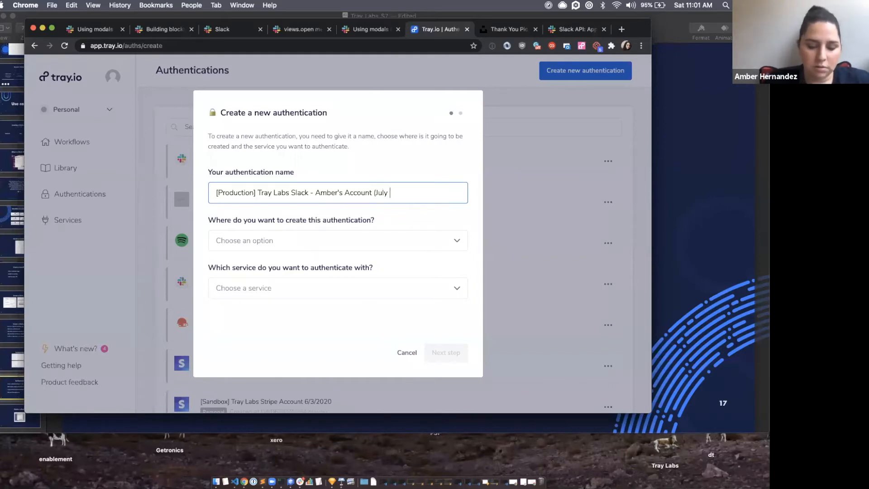
type("24, 2020")
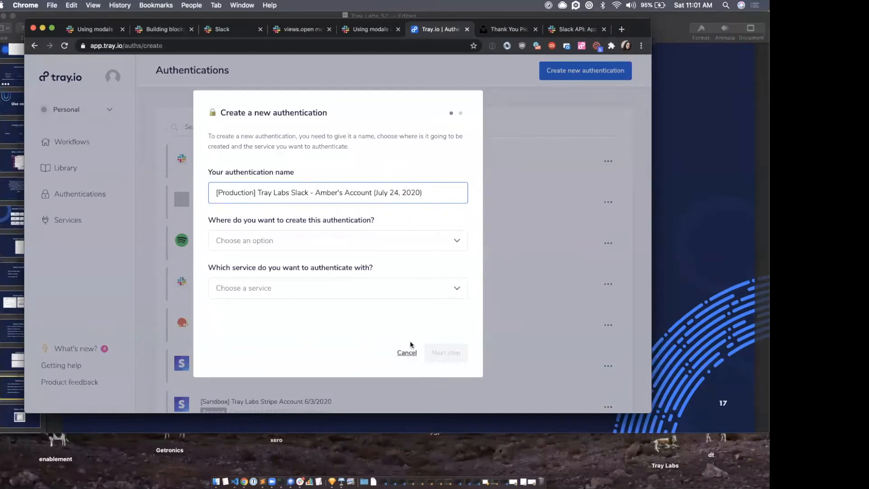
Copy the full authentication name and cancel the unfinished authentication
triple_click(429, 191)
key("super+c")
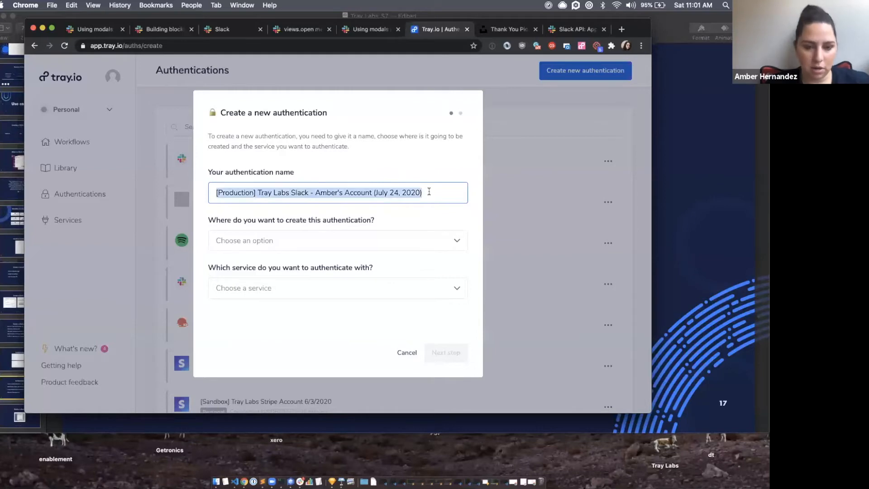
left_click(407, 353)
left_click(67, 220)
left_click(597, 72)
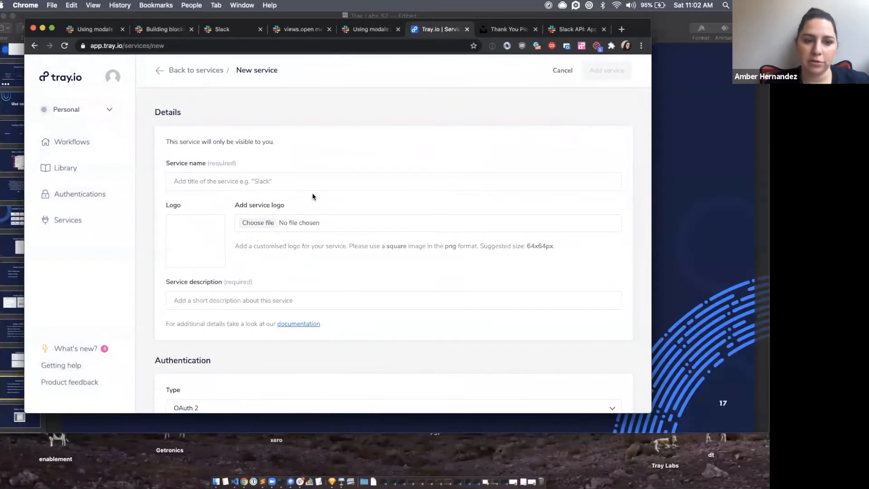
scroll(313, 196, "down", 3)
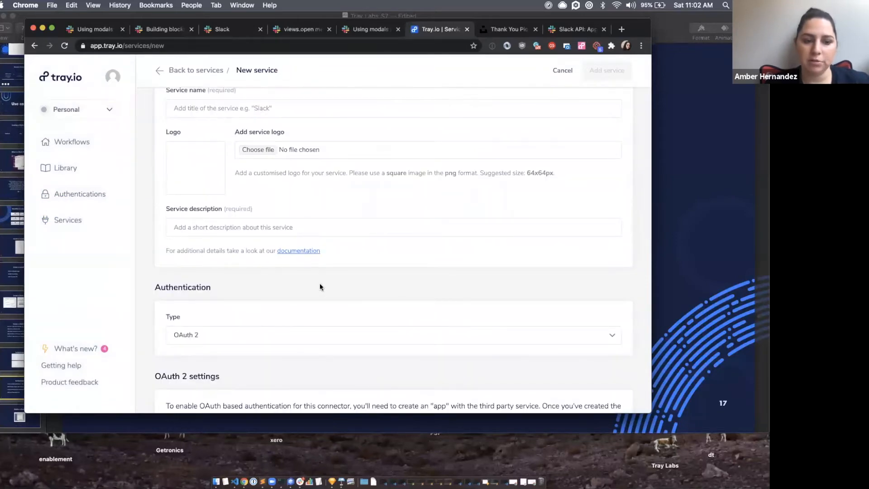
scroll(317, 281, "down", 2)
left_click(272, 277)
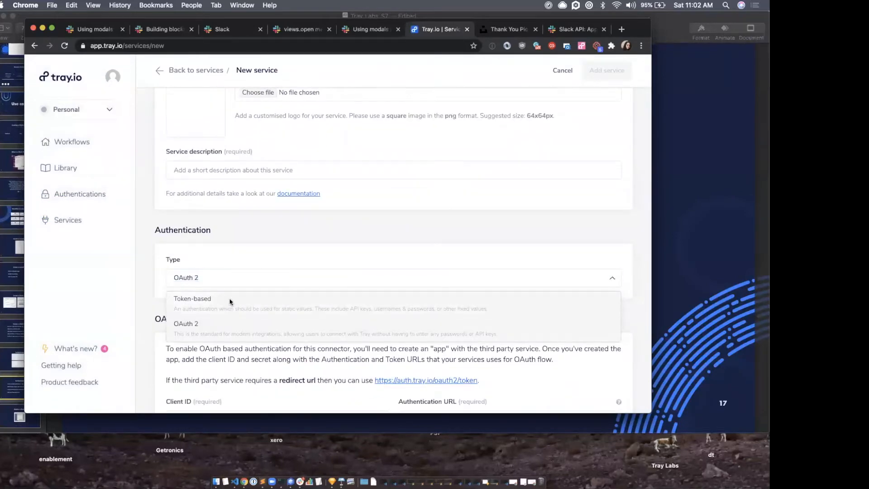
left_click(225, 310)
left_click(199, 349)
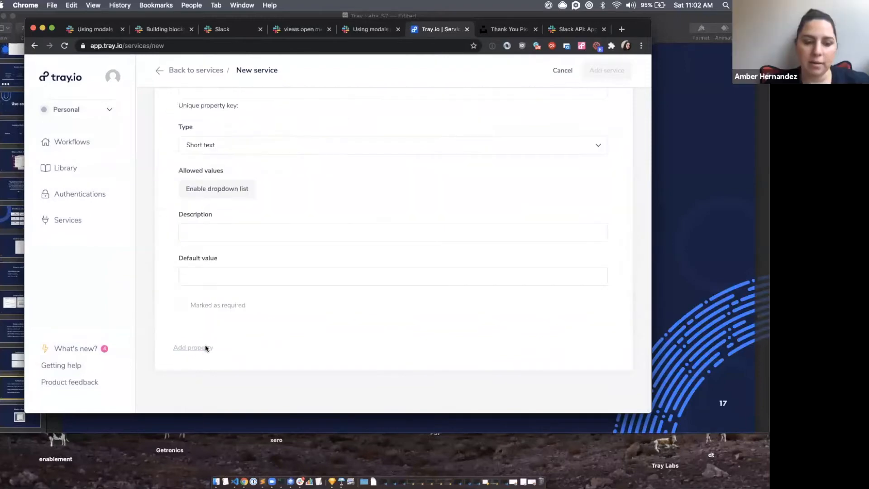
scroll(213, 154, "up", 4)
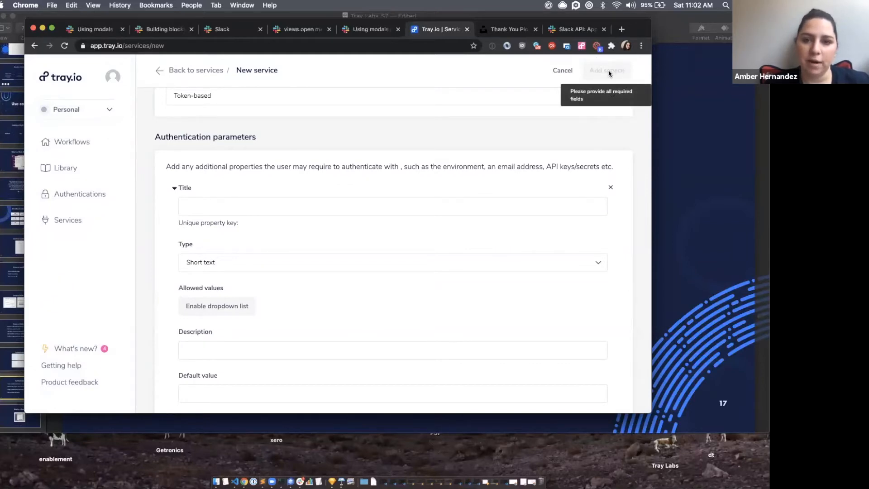
left_click(562, 70)
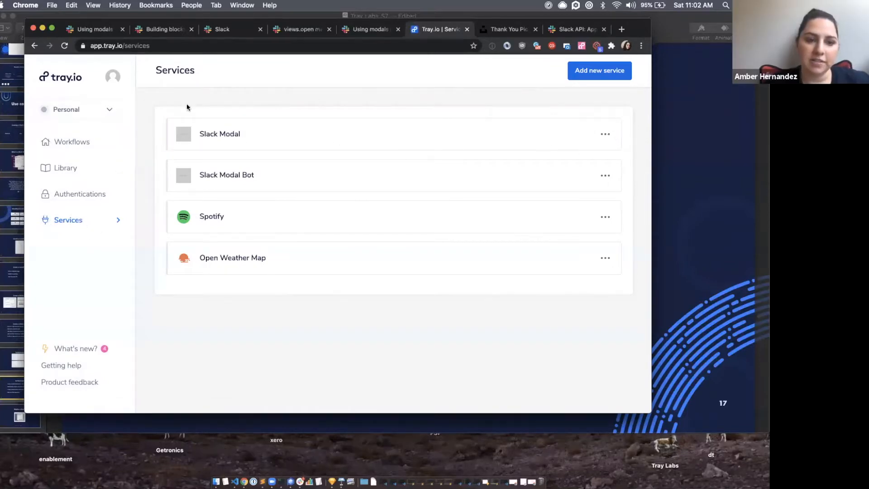
Start a new authentication and reuse the copied production name for it
left_click(81, 204)
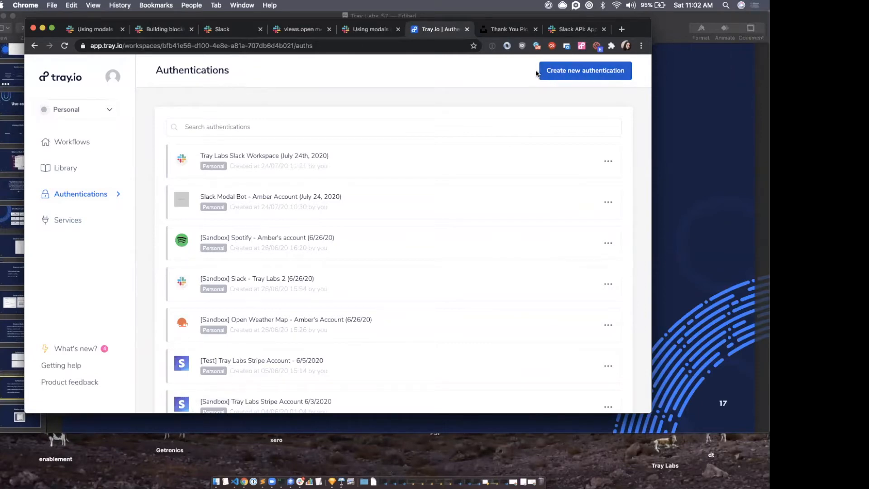
left_click(575, 75)
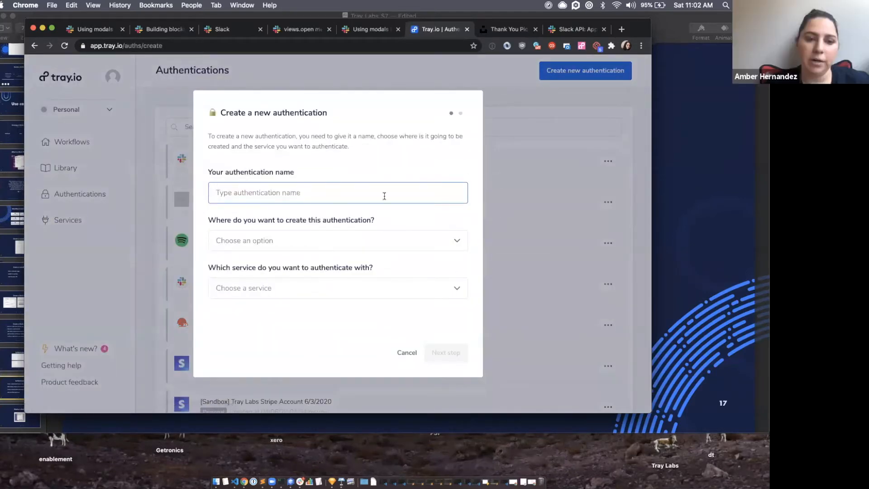
key("super+v")
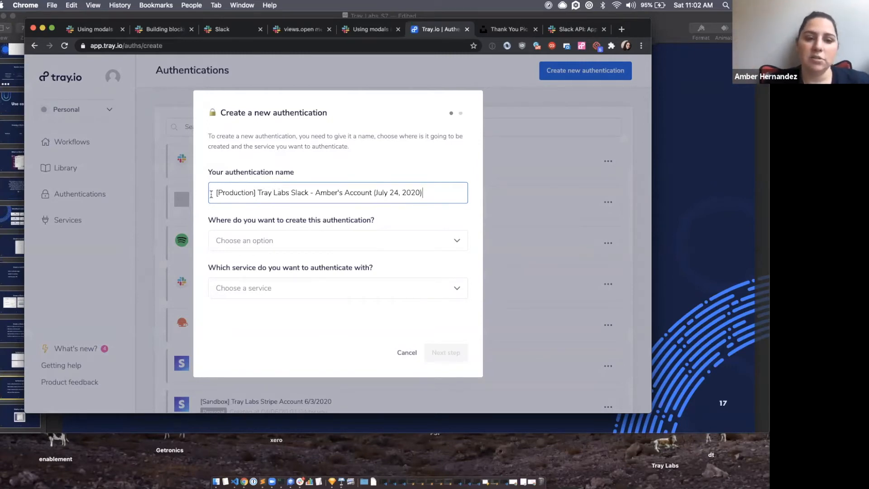
left_click_drag(216, 192, 372, 194)
left_click(254, 193)
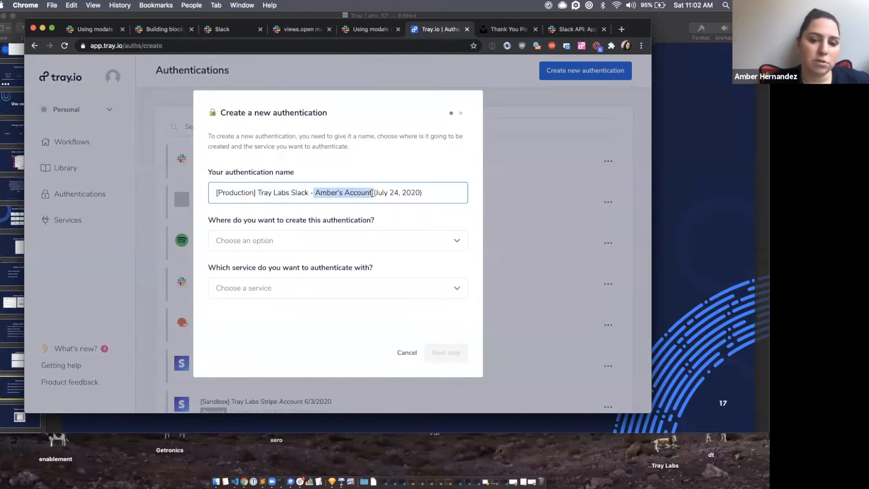
left_click(371, 194)
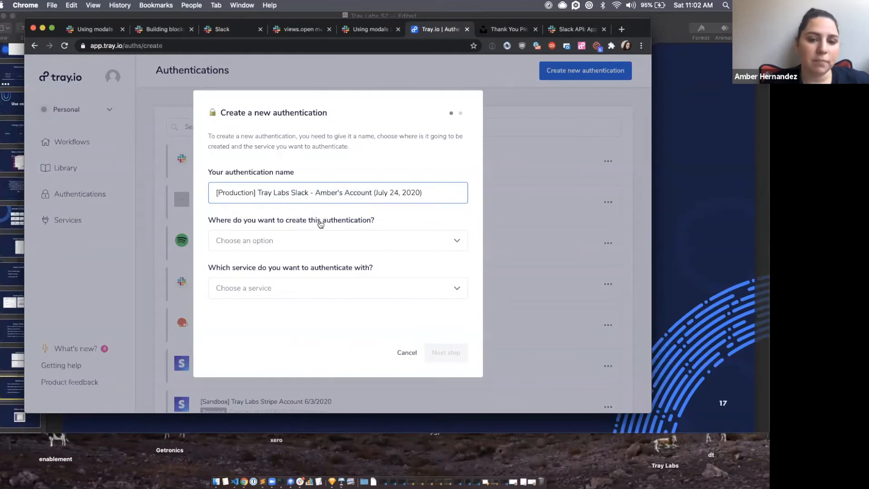
Make the authentication Personal with Slack Modal as its service, and continue to the service permissions
left_click(299, 241)
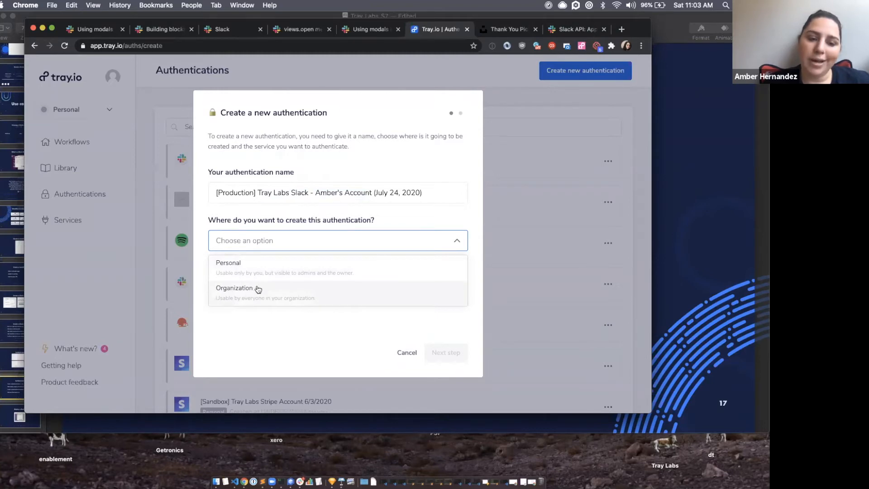
left_click(232, 270)
scroll(270, 319, "down", 2)
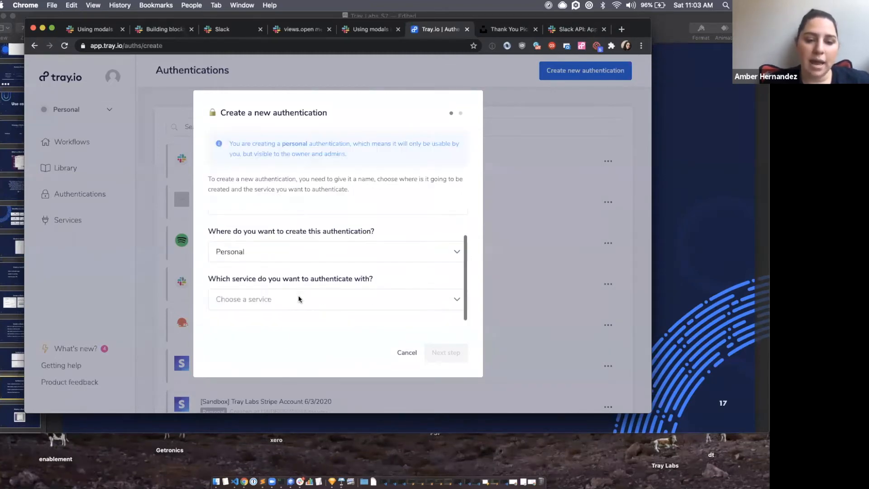
left_click(322, 298)
scroll(323, 331, "down", 3)
scroll(323, 330, "down", 3)
scroll(322, 330, "up", 10)
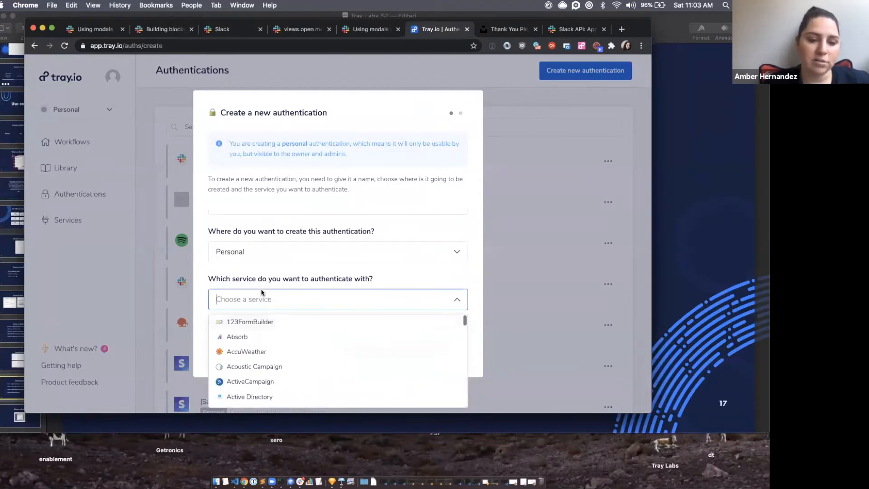
type("sla")
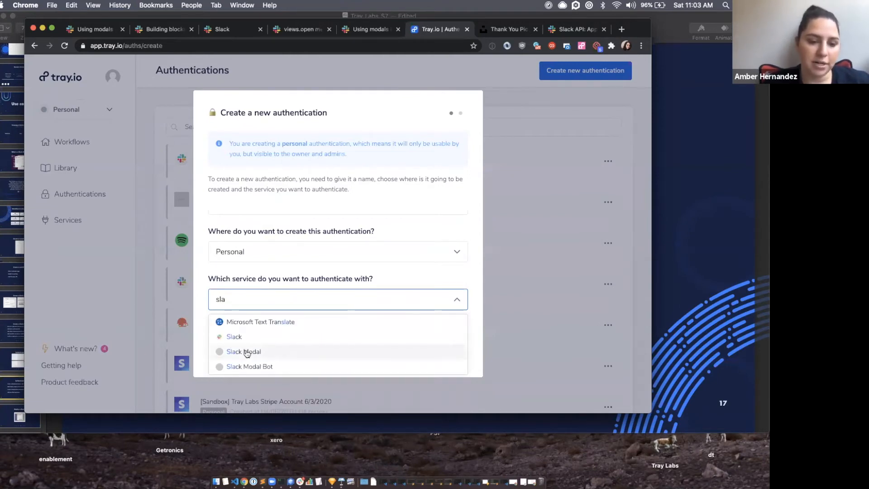
left_click(247, 354)
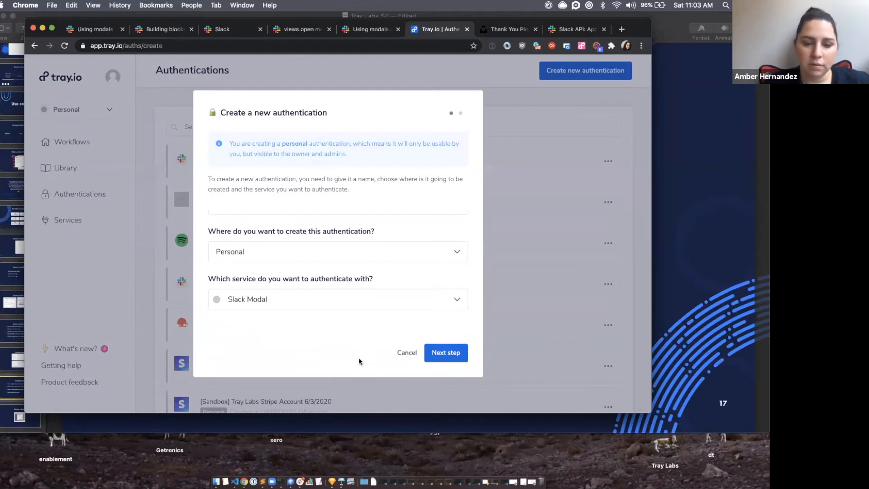
left_click(442, 353)
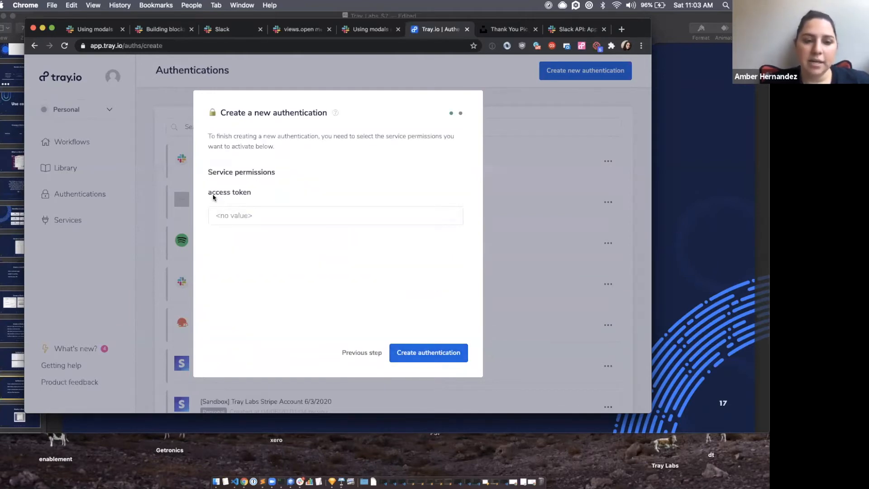
Copy the Slack app's Bot User OAuth Access Token into the access token field and create the Slack Modal authentication
left_click_drag(208, 192, 279, 193)
left_click(278, 192)
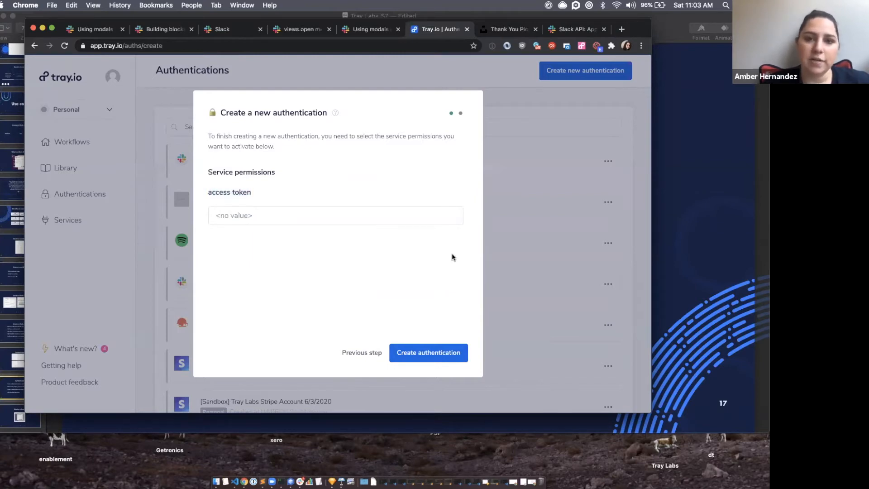
left_click(277, 212)
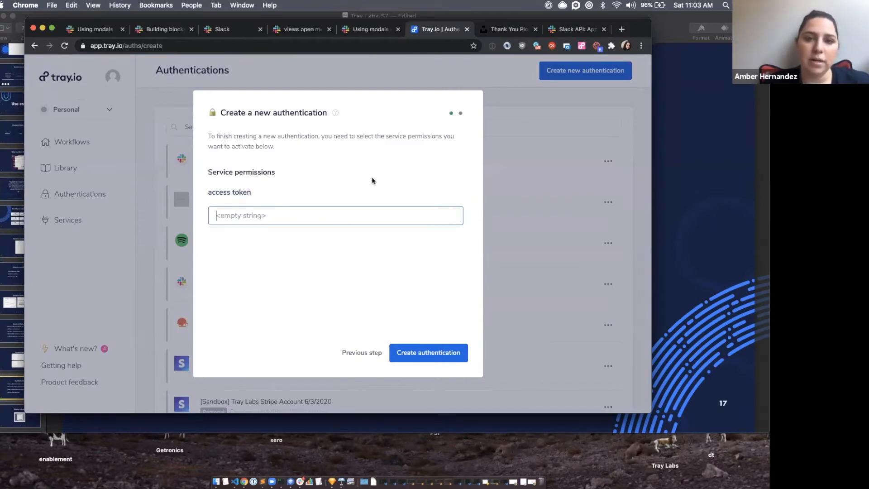
left_click(578, 29)
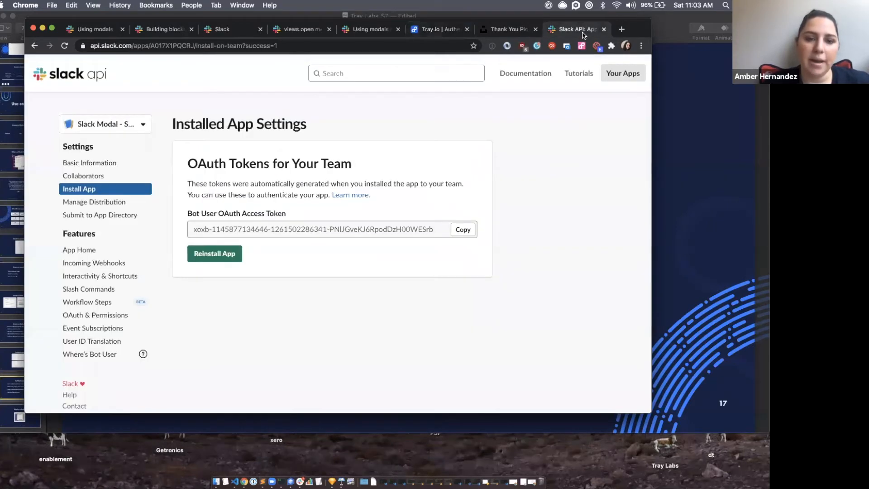
left_click(467, 230)
left_click(423, 30)
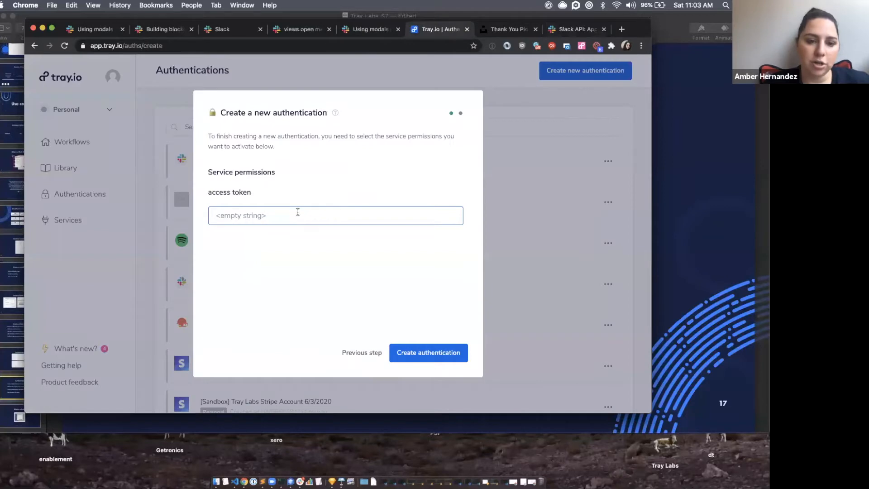
key("super+v")
left_click(415, 356)
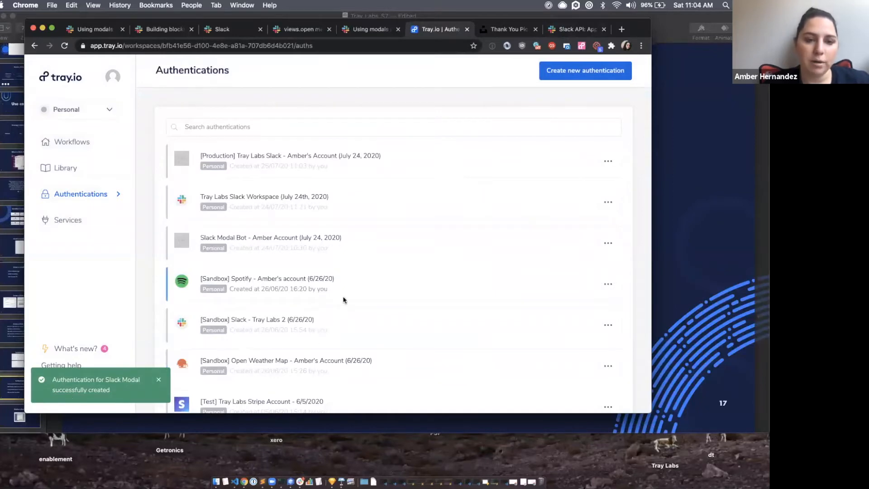
Review the Display a Modal slides in Keynote, and open the "[Tray Labs] Slack Modal - Software Requisition" workflow in Tray.io
left_click(72, 144)
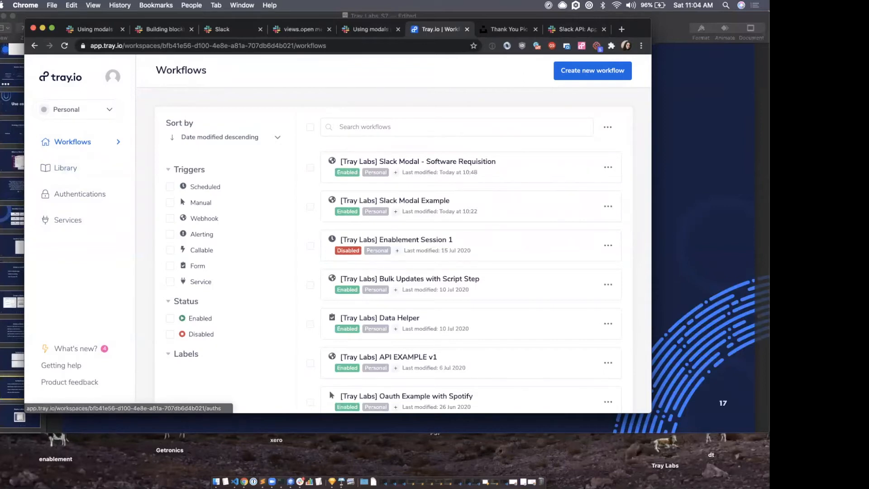
left_click(1, 349)
scroll(36, 362, "down", 3)
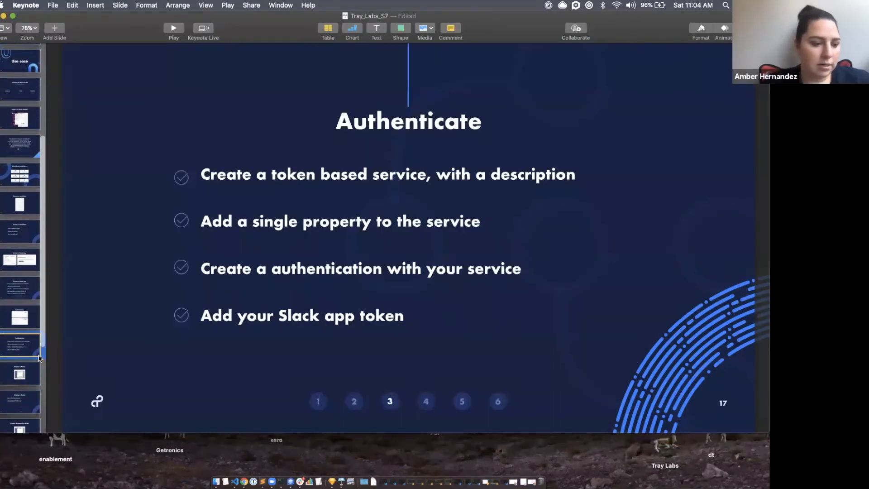
left_click(27, 357)
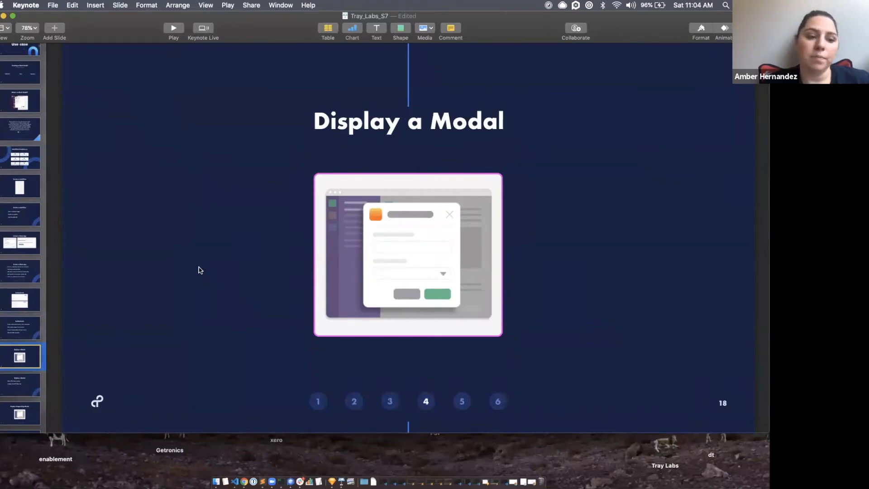
key("Down")
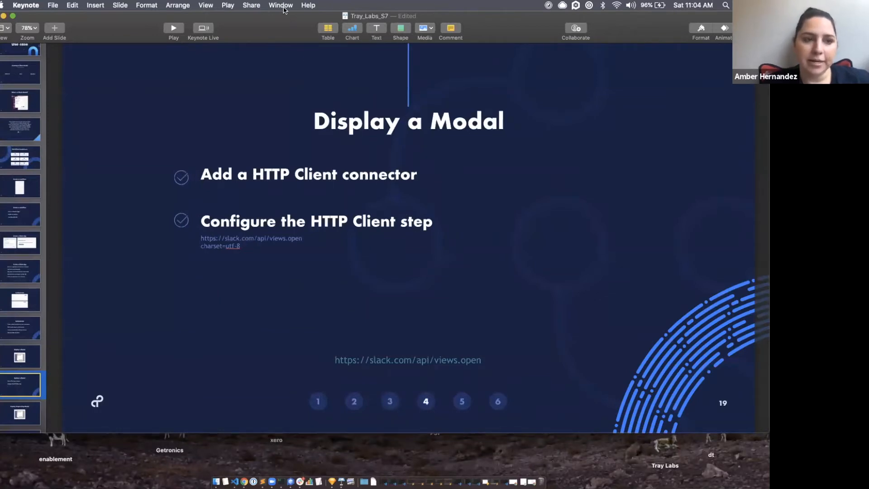
left_click(273, 97)
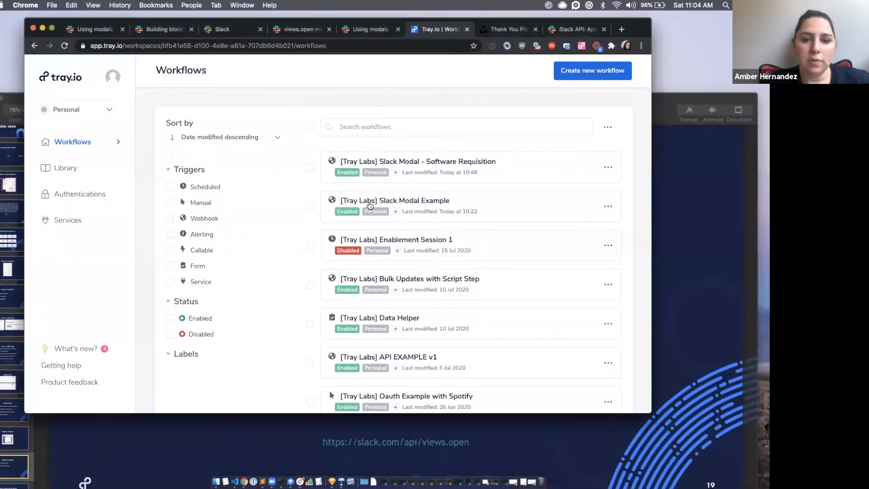
left_click(471, 164)
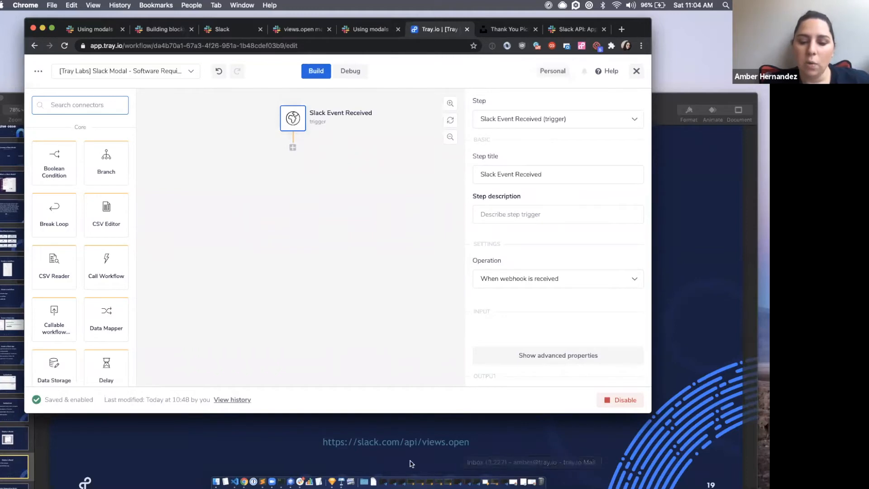
Switch to Slack and run the /software-request slash command in your own direct message space
left_click(301, 481)
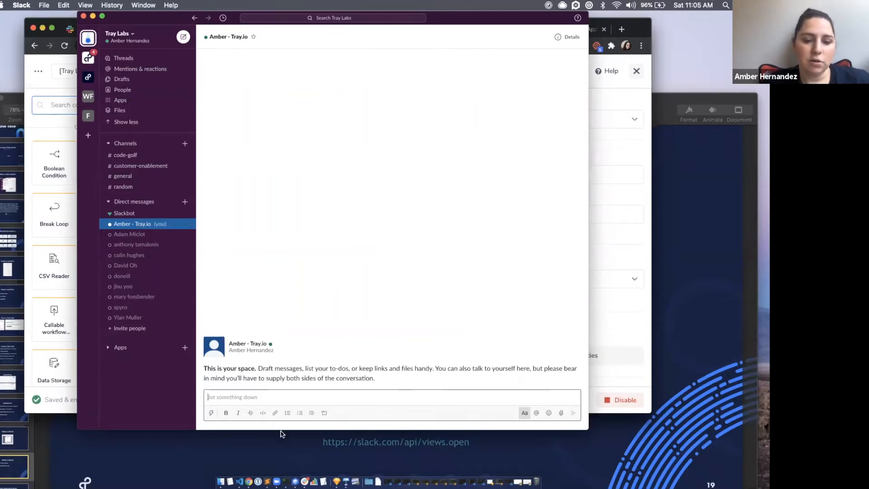
type("/")
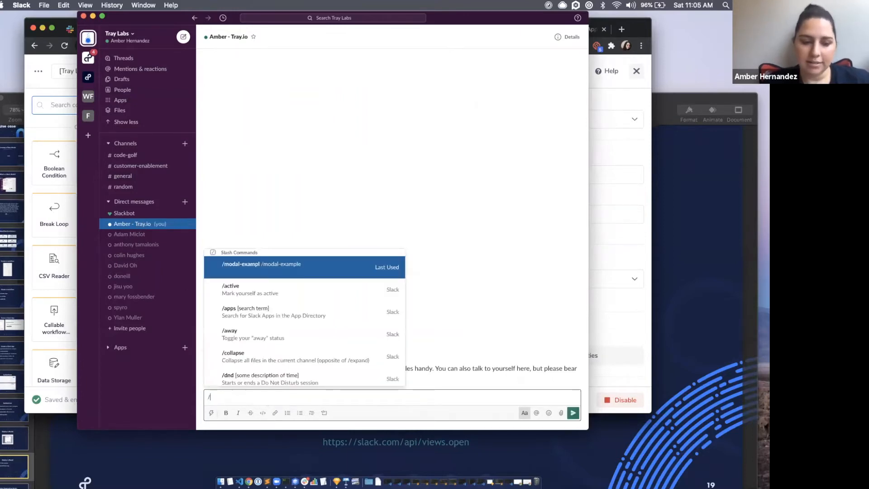
type("so")
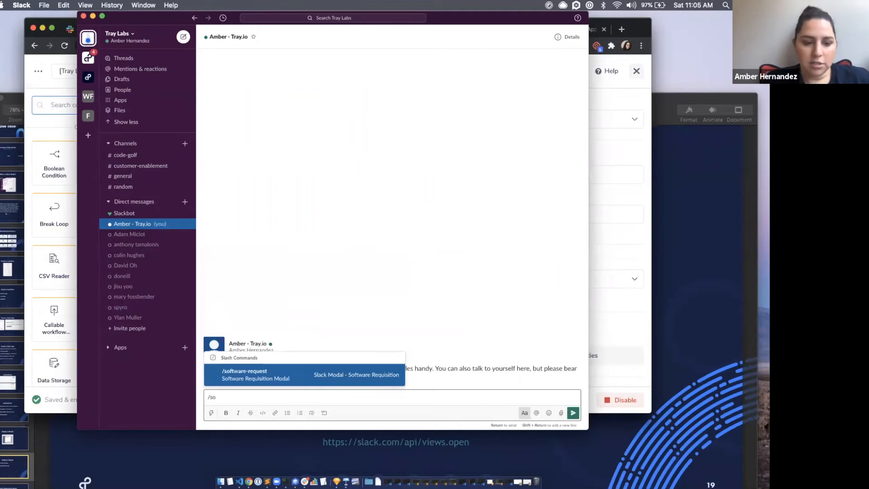
left_click(268, 377)
key("Return")
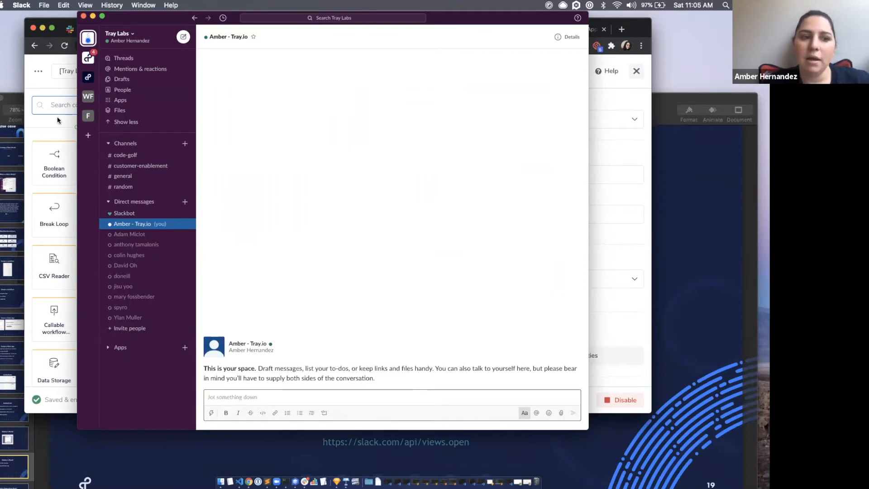
Return to the Tray.io workflow and expand the Slack Event Received output of the latest execution in the debug logs
left_click(57, 89)
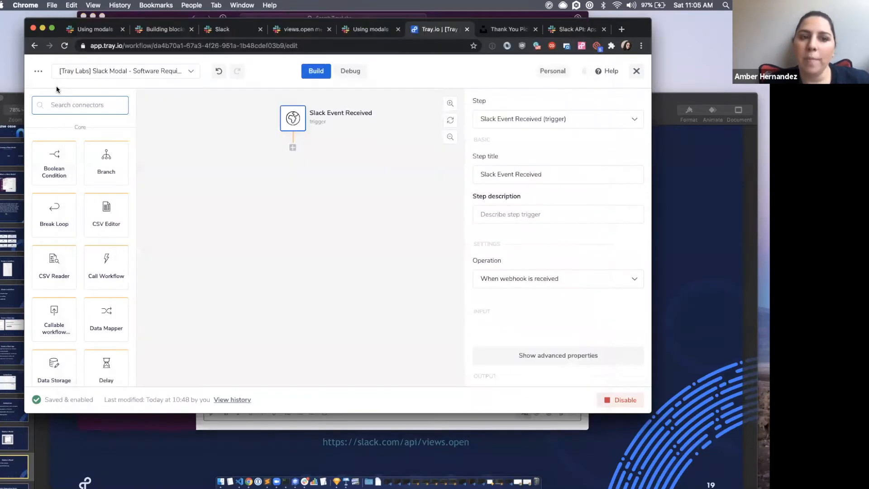
left_click(353, 73)
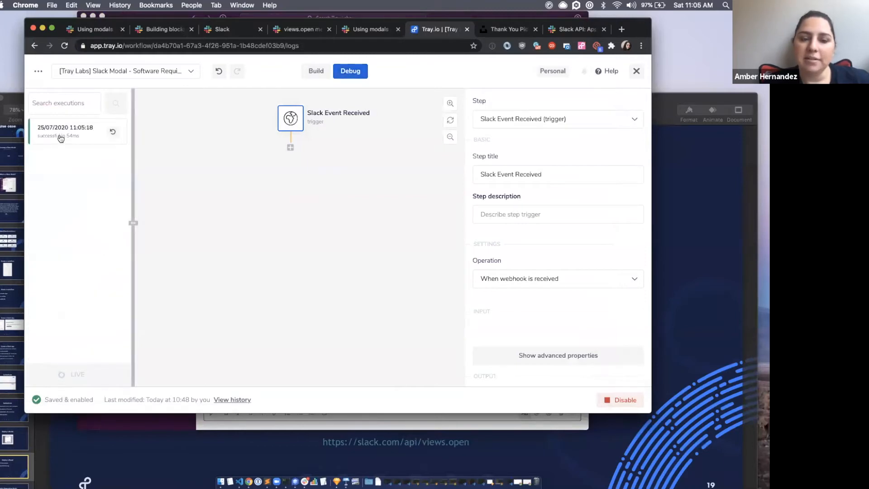
left_click(314, 72)
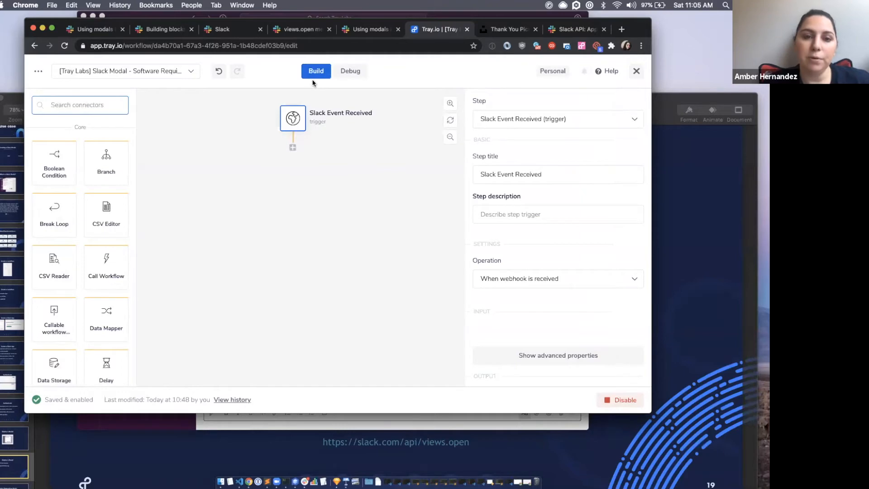
left_click(357, 73)
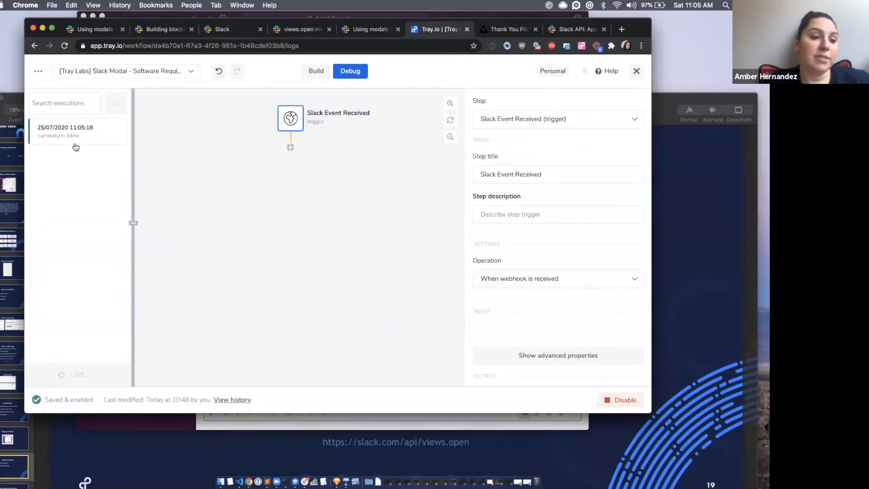
left_click(78, 135)
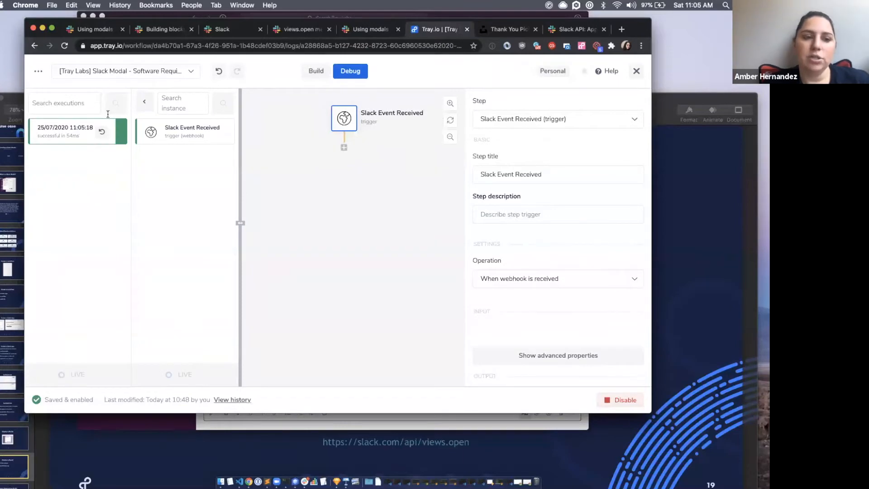
left_click(174, 134)
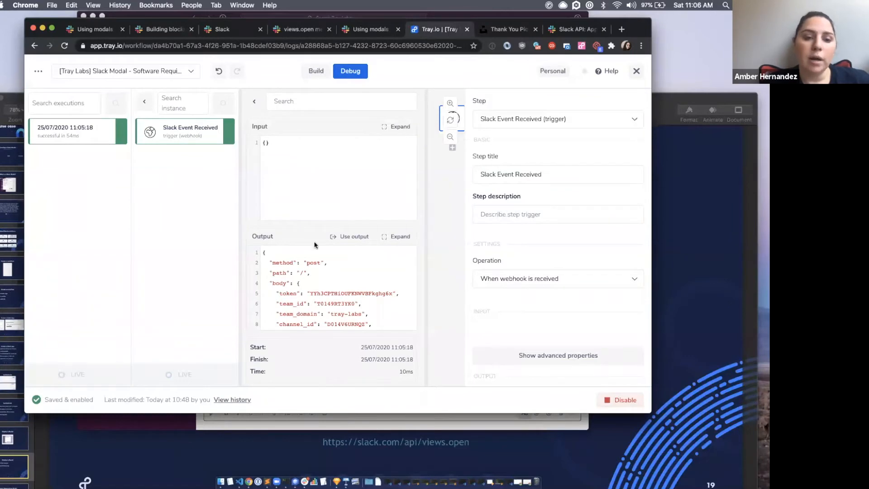
scroll(322, 276, "down", 2)
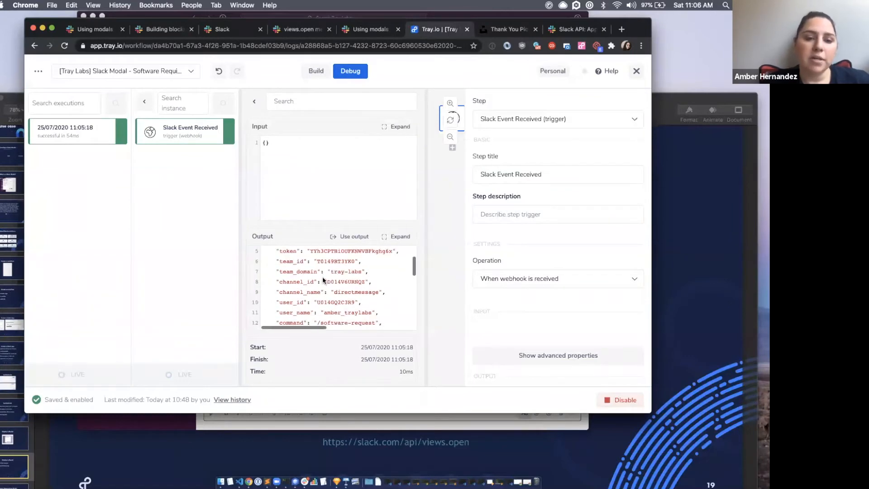
left_click(401, 238)
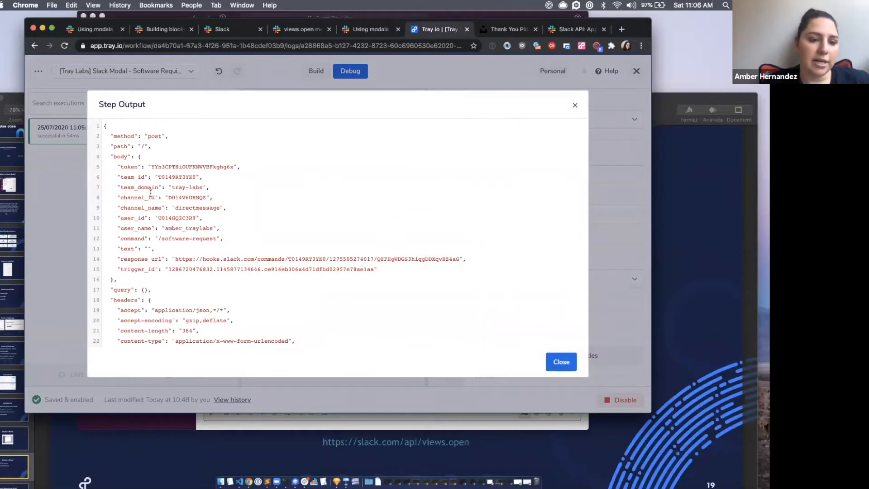
Examine the team domain, channel name, user ID and command fields in the trigger's output, and close it
left_click_drag(117, 186, 209, 187)
left_click(252, 188)
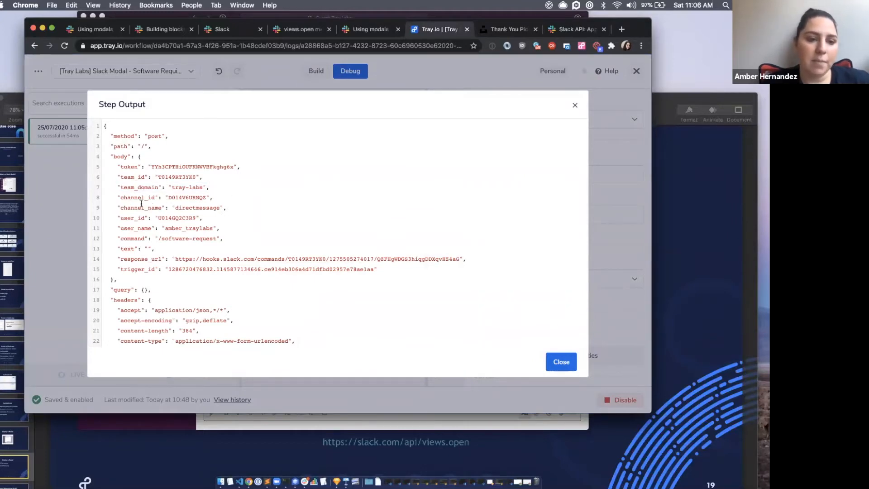
left_click_drag(118, 208, 266, 215)
left_click(267, 214)
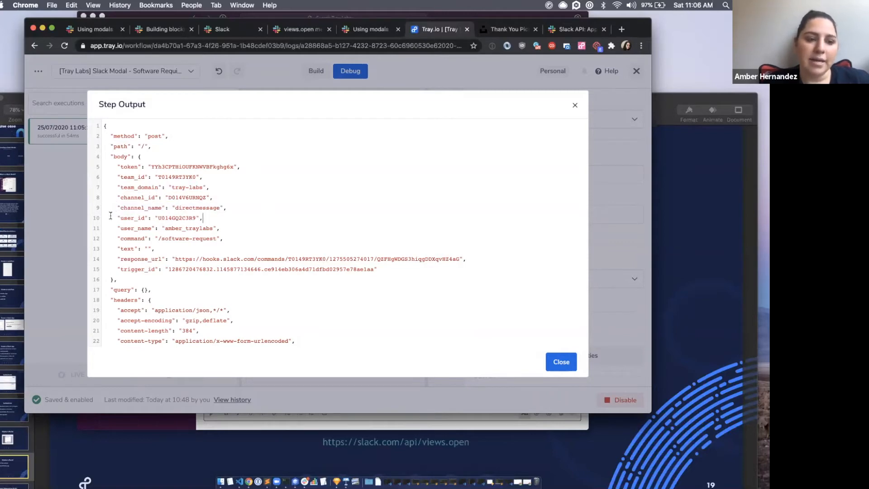
left_click_drag(111, 216, 243, 216)
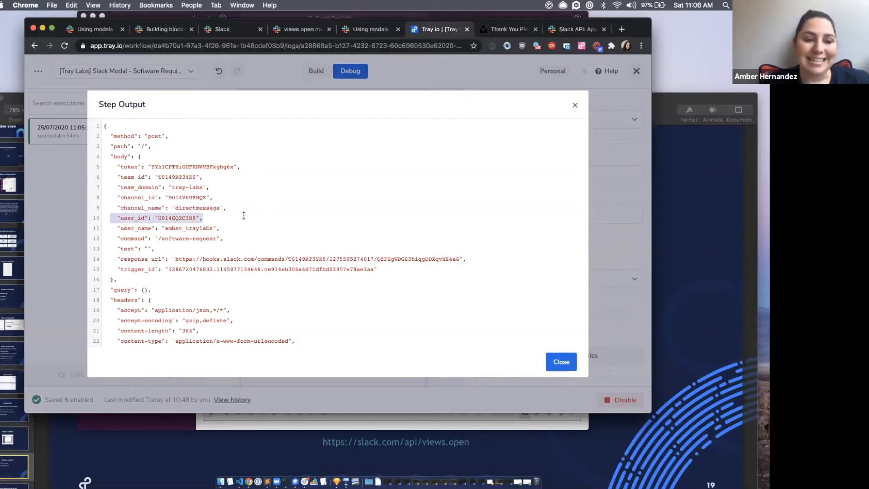
left_click(243, 216)
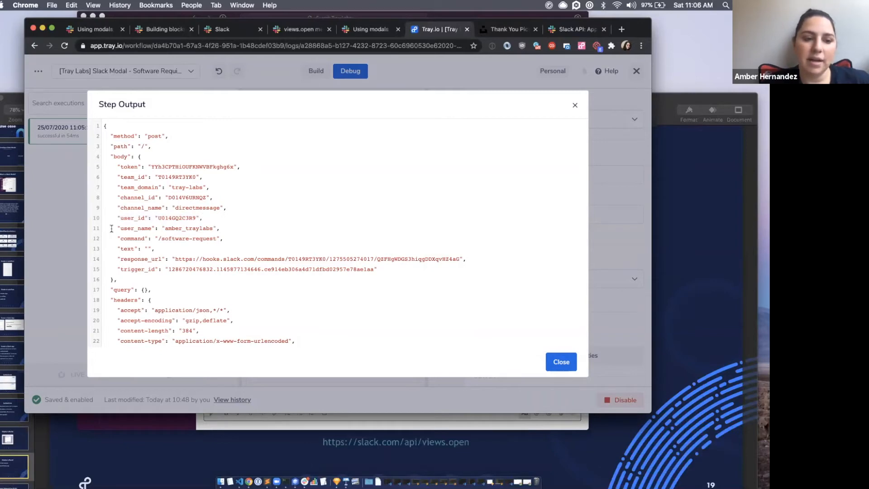
left_click_drag(116, 238, 258, 238)
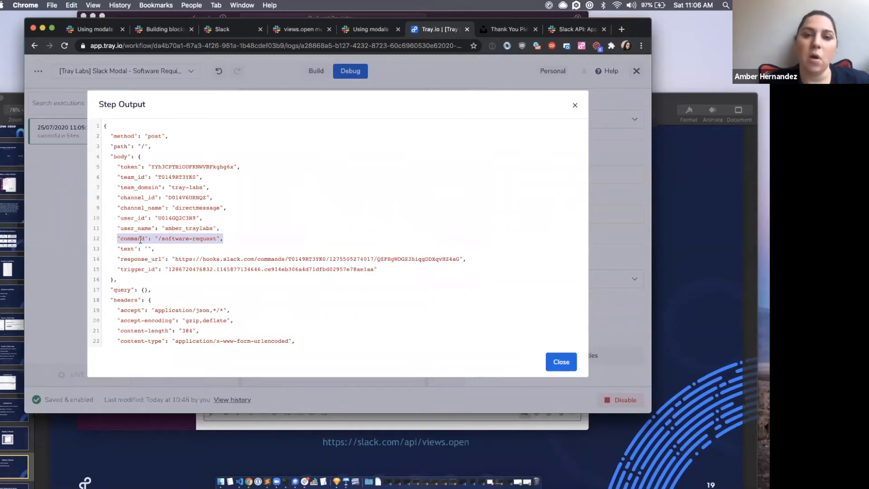
left_click(562, 365)
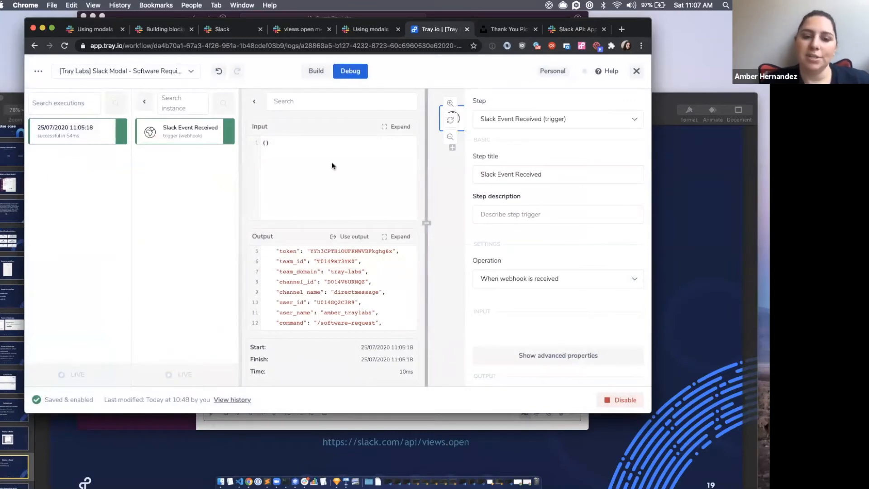
Add an Http Client connector to the workflow directly after the Slack Event Received trigger
left_click(318, 72)
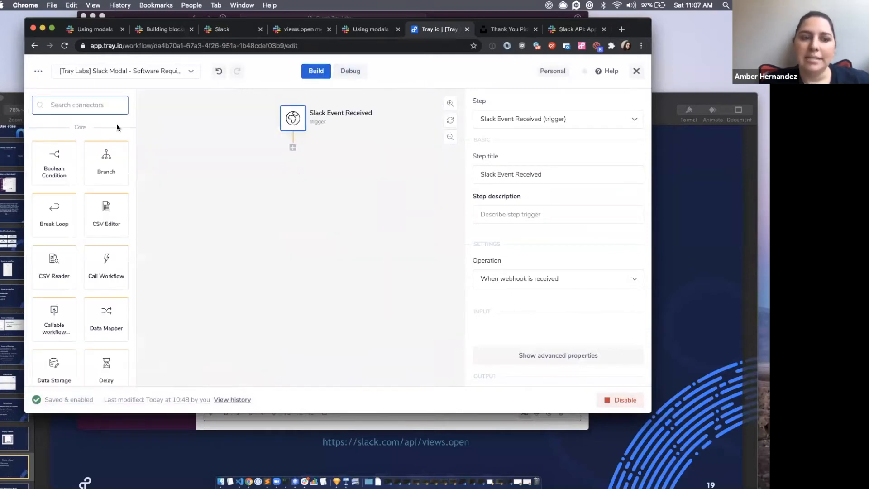
type("http")
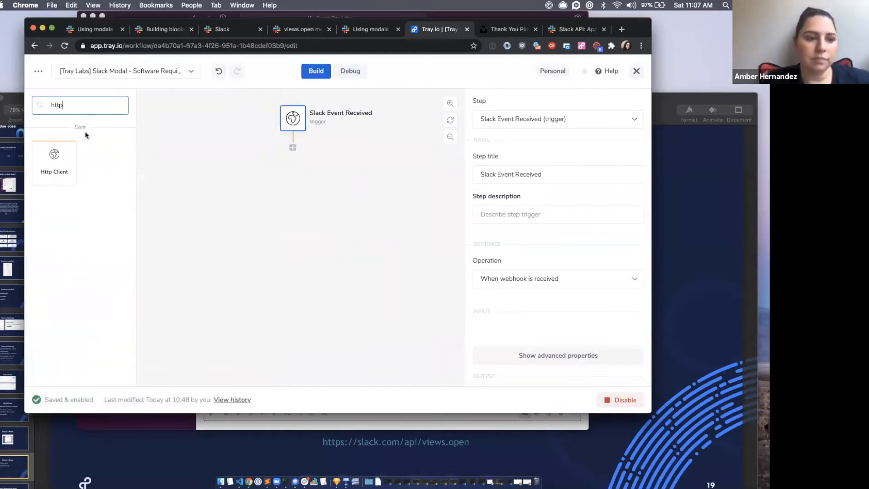
left_click_drag(54, 160, 293, 145)
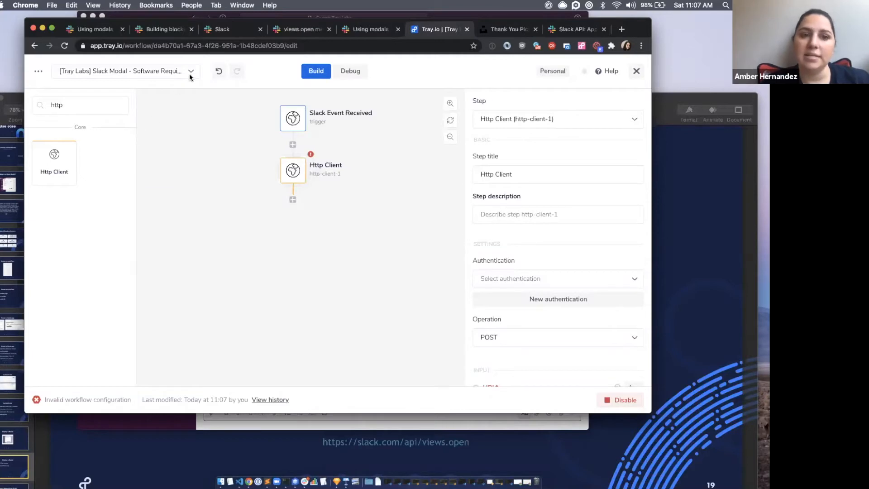
mouse_move(335, 185)
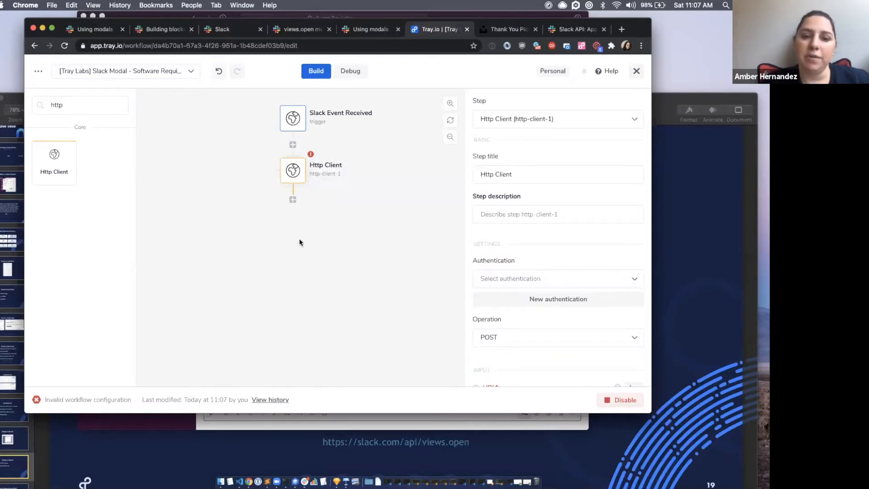
Switch to Slack's "Using modals in Slack apps" guide and go to its "Opening a modal" section
left_click(95, 29)
left_click(210, 47)
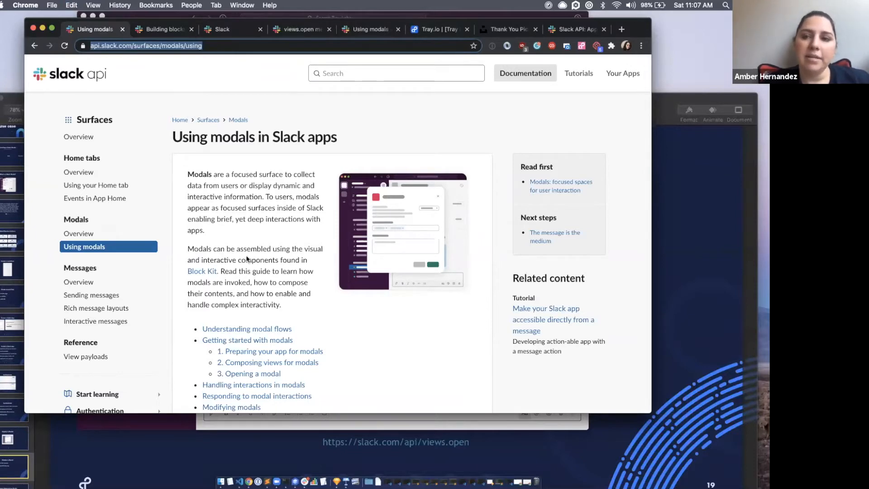
scroll(246, 259, "down", 3)
scroll(246, 259, "down", 3)
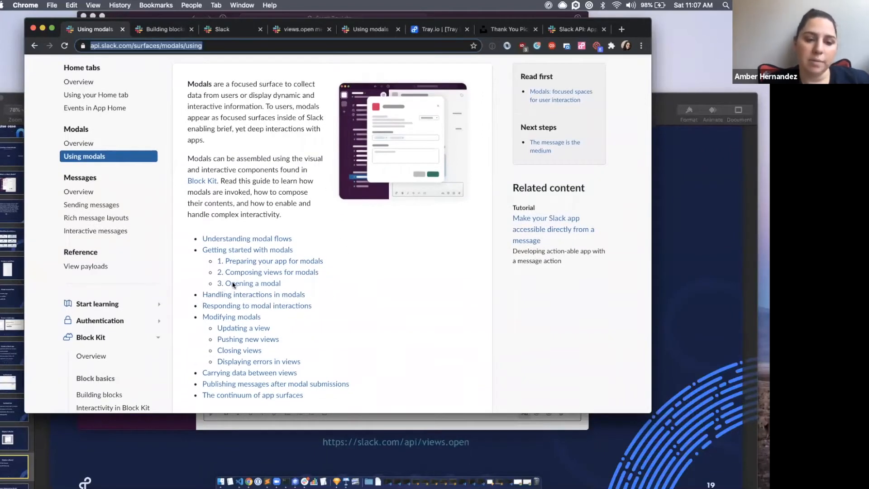
left_click(260, 284)
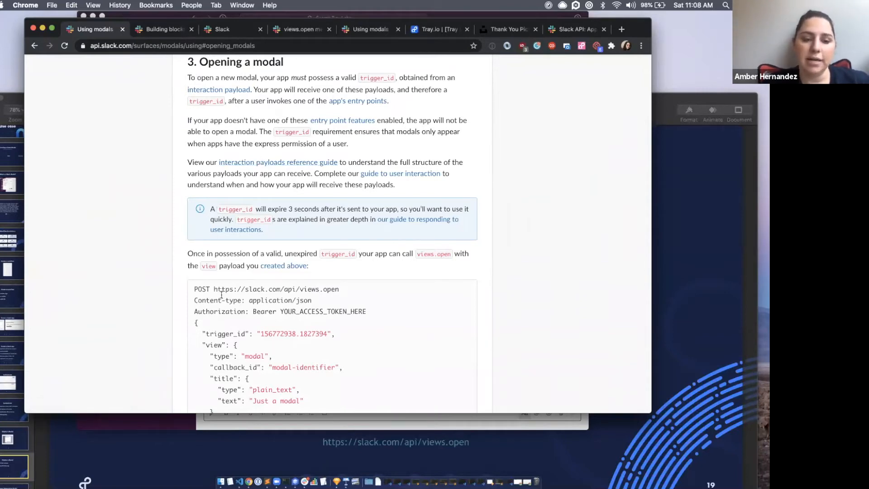
Examine the example views.open POST request in the guide, including its URL, headers and JSON view payload
scroll(221, 294, "down", 7)
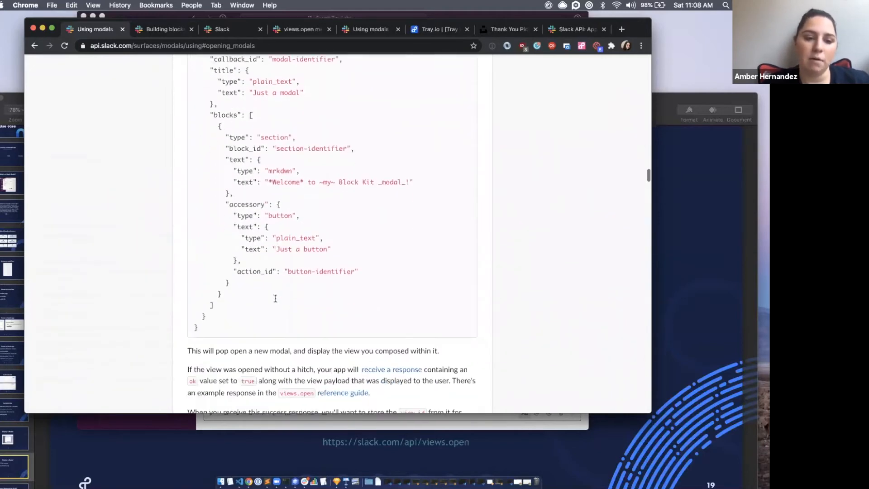
scroll(275, 298, "up", 8)
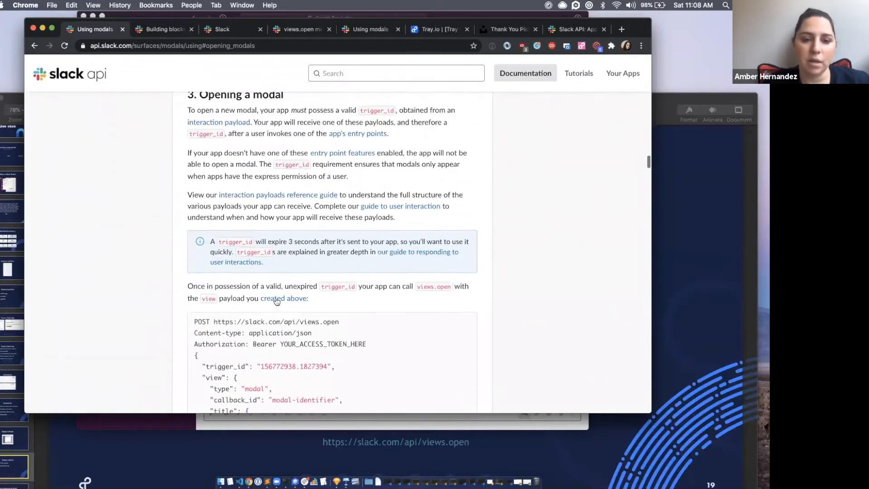
scroll(277, 301, "down", 2)
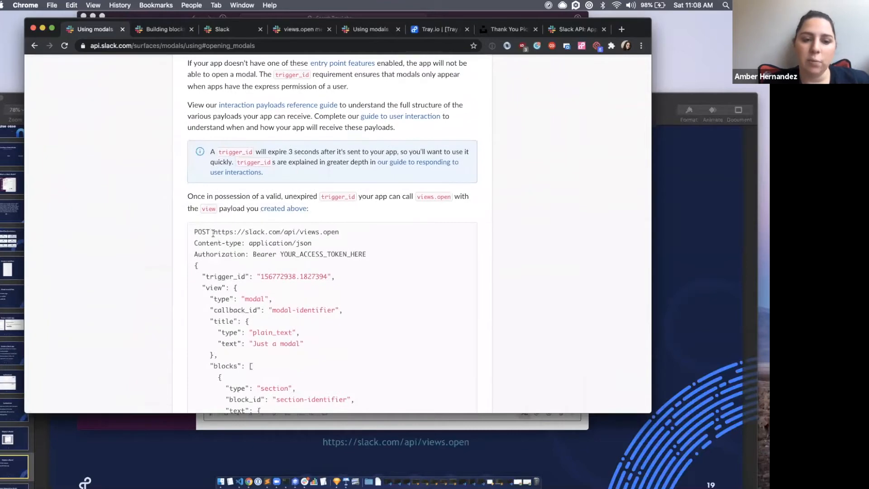
left_click_drag(193, 231, 342, 236)
left_click(341, 236)
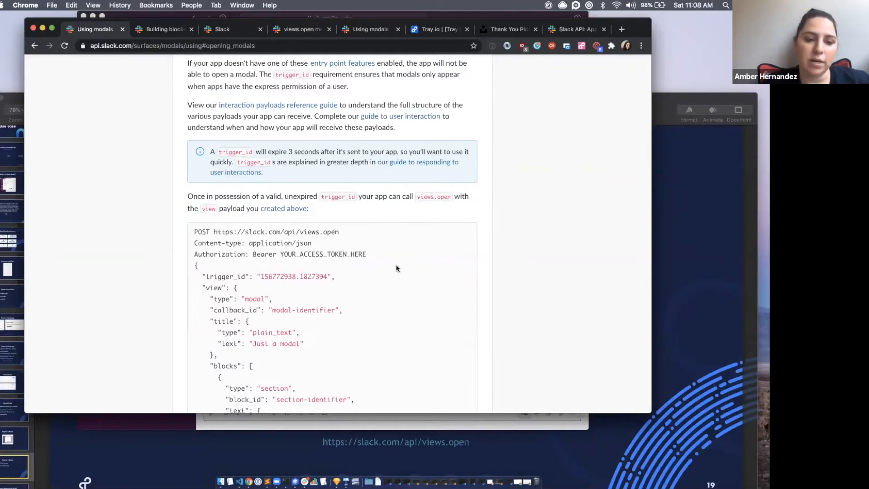
scroll(324, 330, "down", 8)
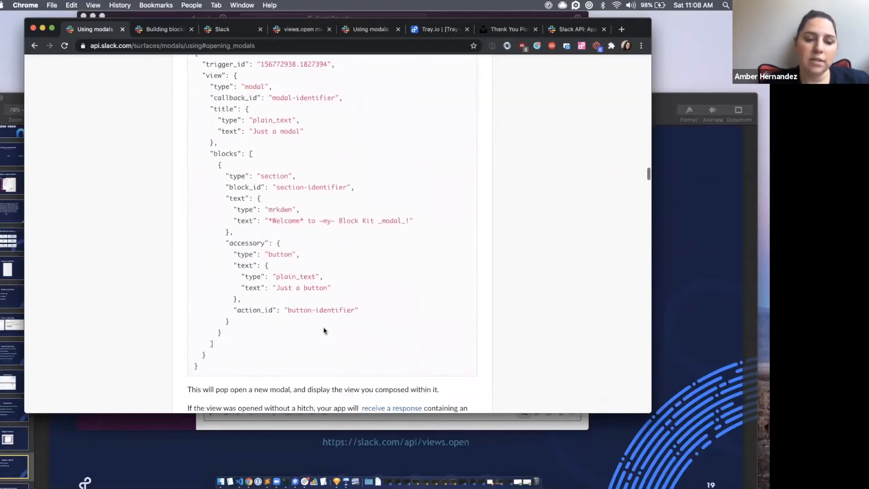
scroll(259, 322, "up", 6)
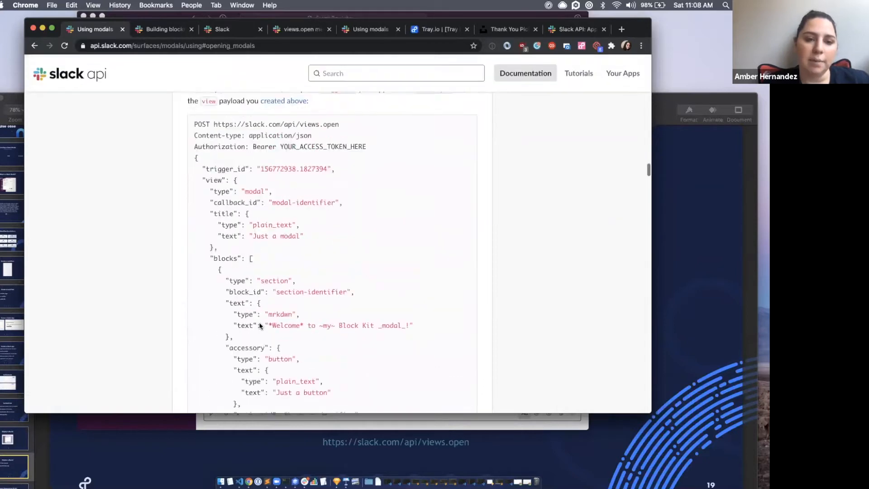
scroll(259, 322, "down", 5)
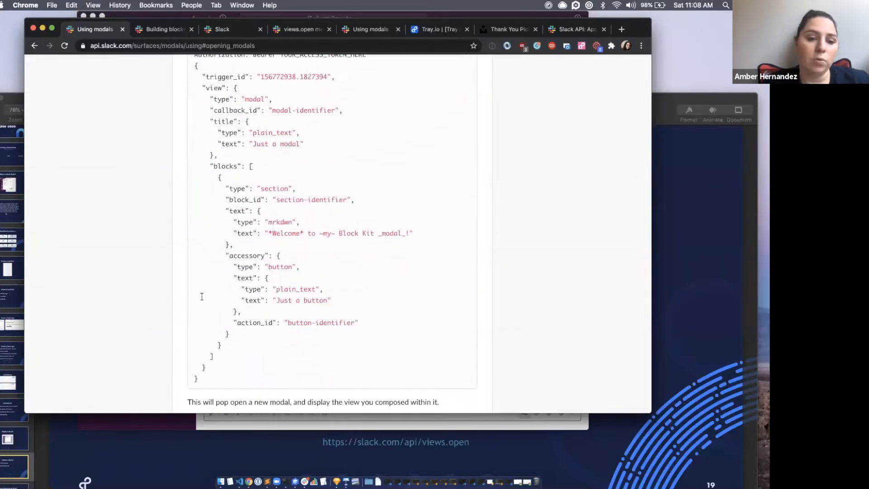
scroll(214, 269, "up", 5)
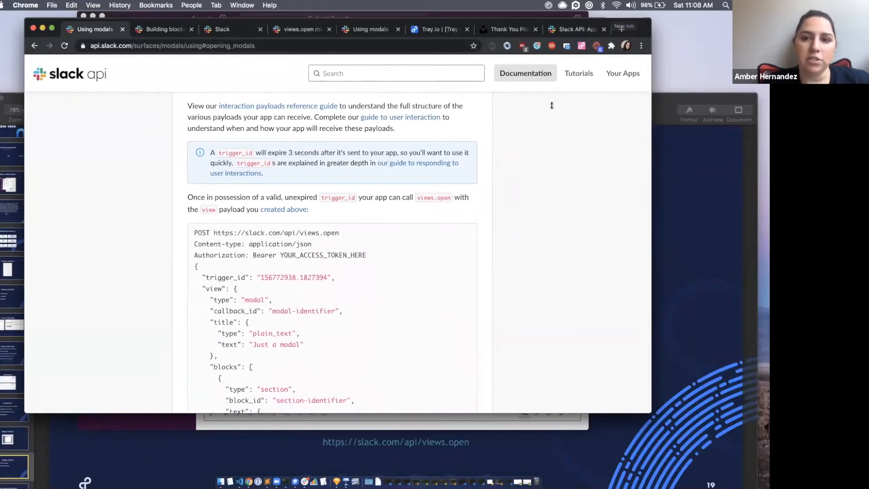
Return to the Tray.io workflow and review the Http Client step's available operations, keeping POST
left_click(434, 30)
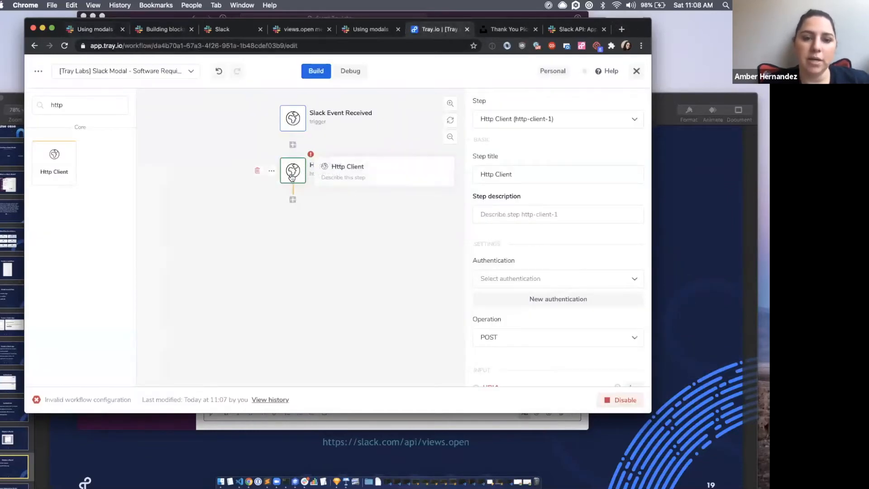
scroll(533, 189, "down", 1)
scroll(533, 188, "down", 5)
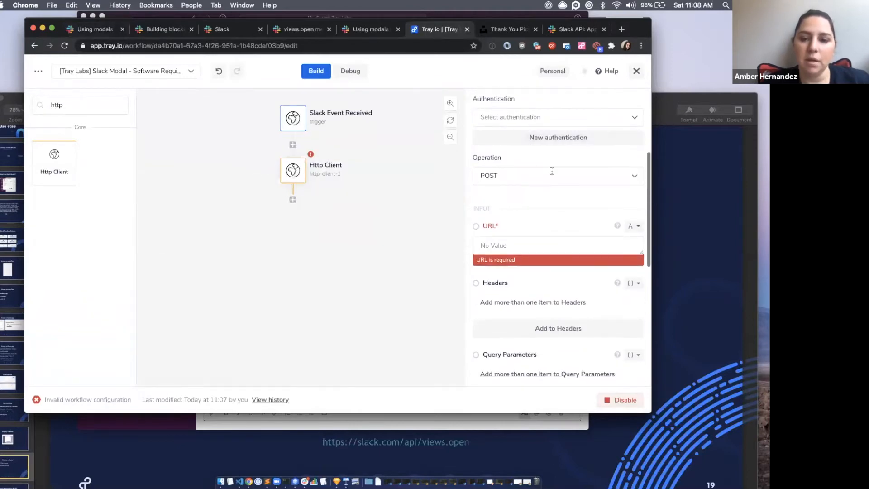
scroll(551, 171, "down", 2)
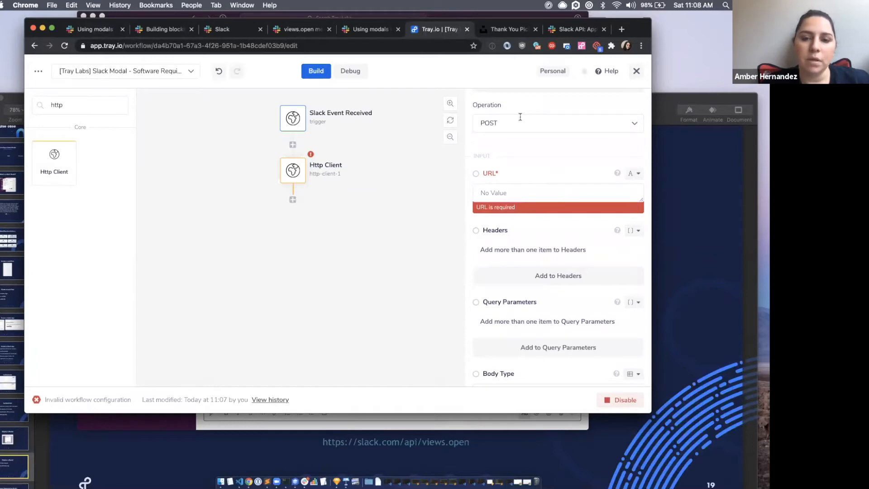
left_click(505, 122)
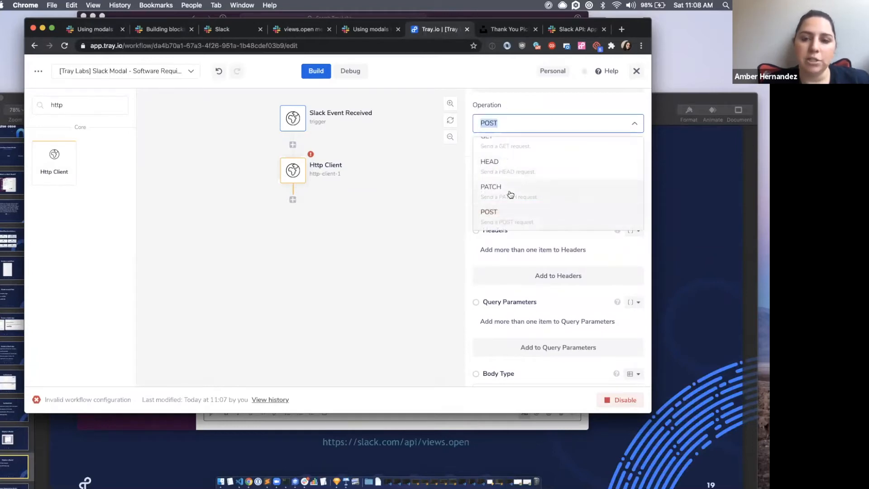
scroll(510, 181, "up", 1)
left_click(510, 96)
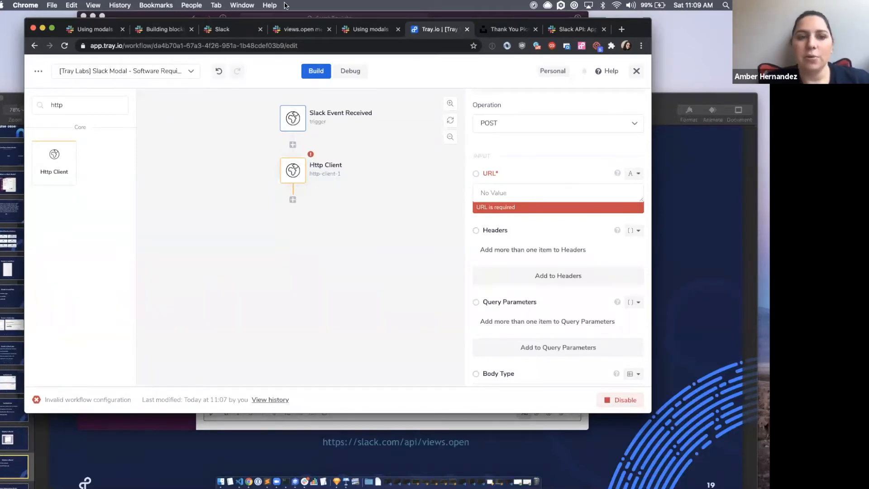
left_click(93, 29)
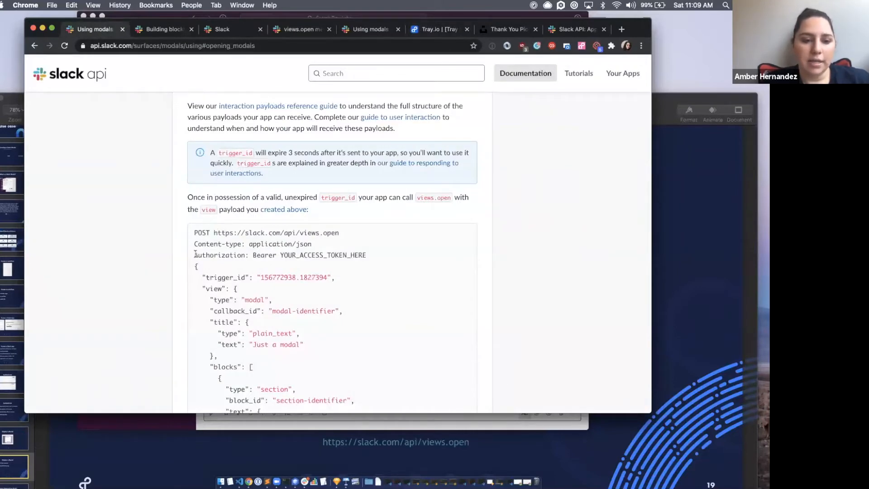
left_click_drag(214, 233, 350, 236)
key("super+c")
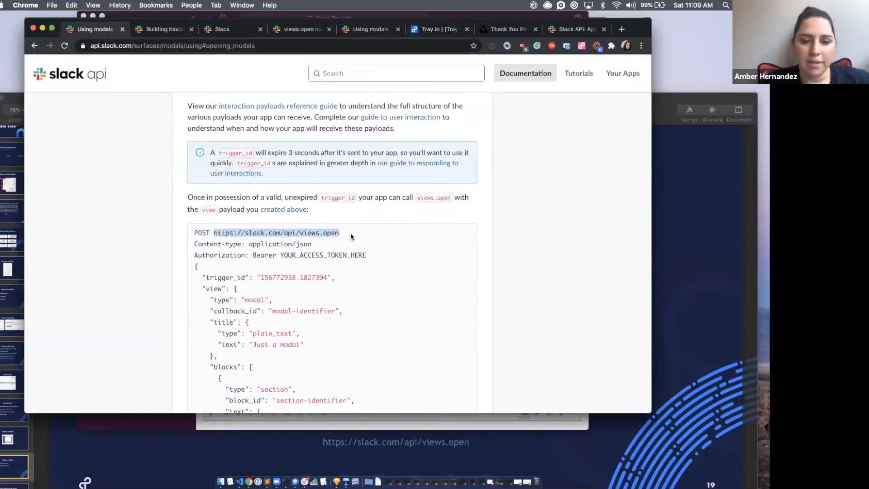
left_click(437, 28)
left_click(509, 191)
key("super+v")
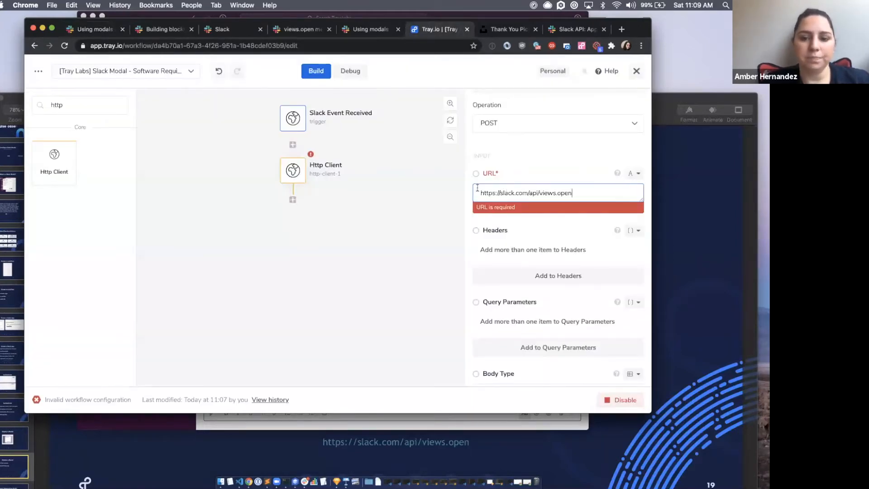
Look up the Content-type header in the Slack guide's example request and select its name
scroll(558, 185, "down", 3)
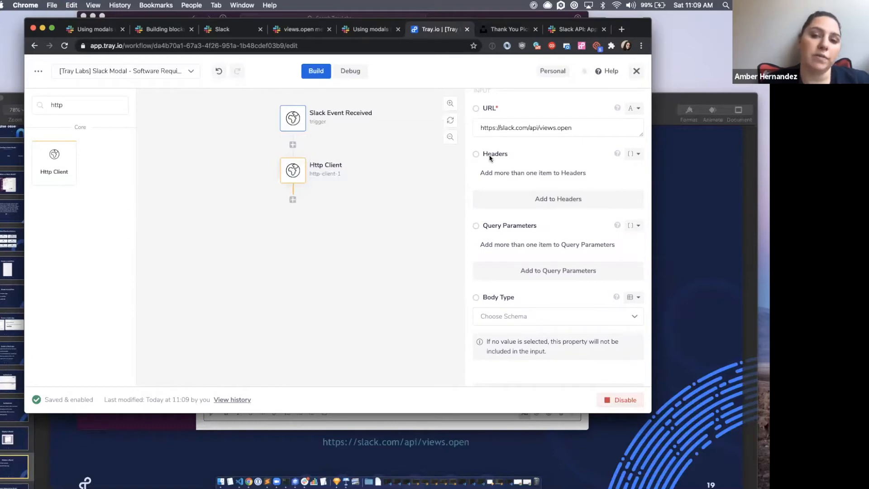
left_click(92, 30)
scroll(254, 249, "down", 1)
left_click_drag(207, 218, 327, 220)
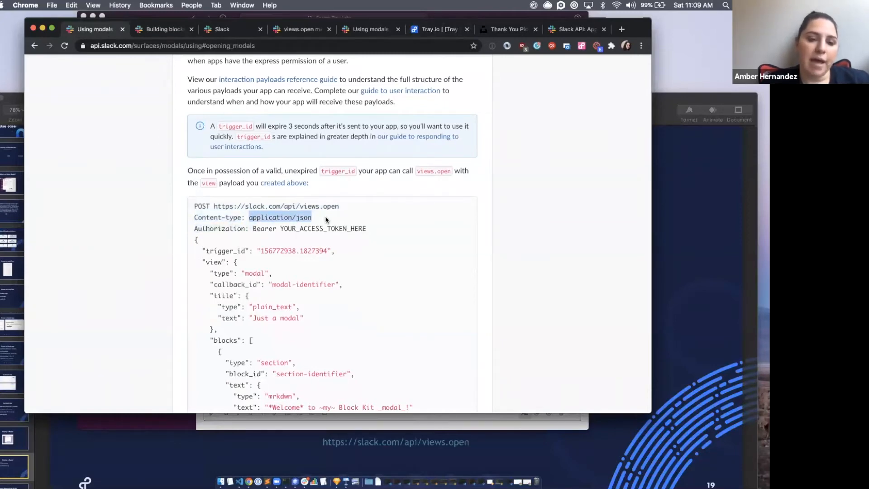
left_click_drag(193, 217, 239, 216)
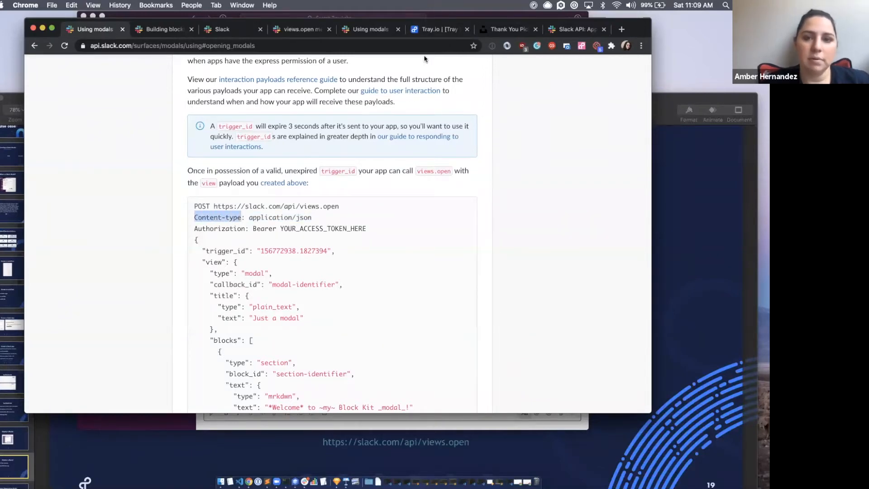
Add a header to the Tray.io Http Client step with the key Content-type
left_click(438, 31)
scroll(520, 208, "down", 3)
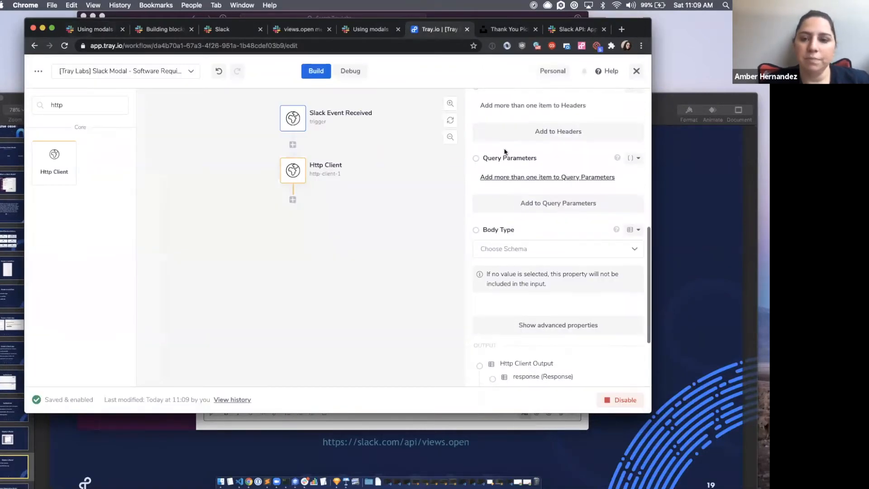
scroll(516, 181, "up", 2)
left_click(553, 165)
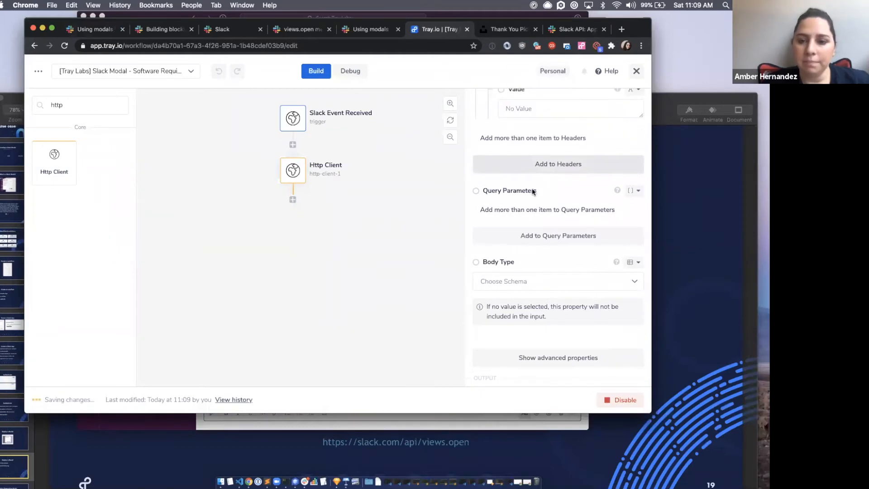
scroll(552, 167, "up", 5)
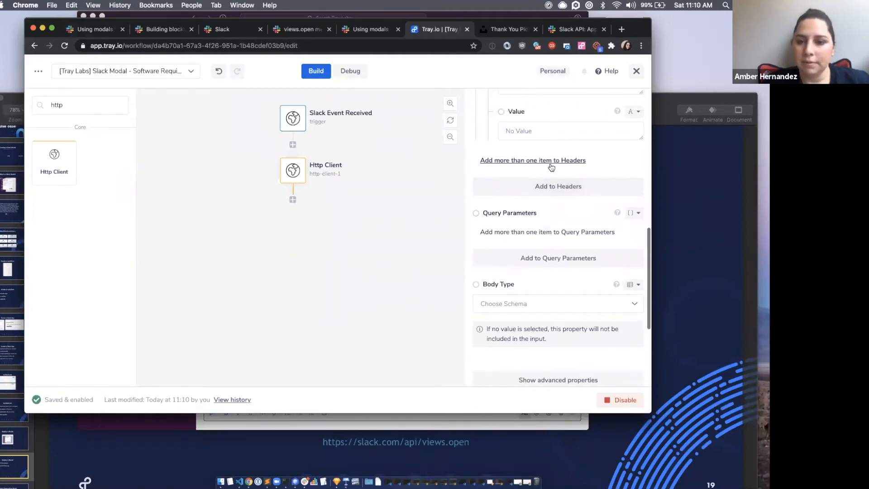
left_click(521, 189)
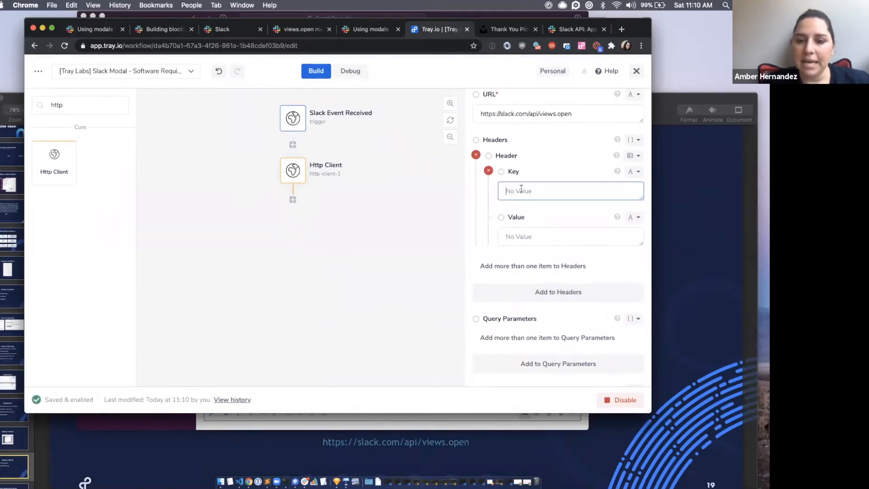
type("Content-type")
left_click(572, 171)
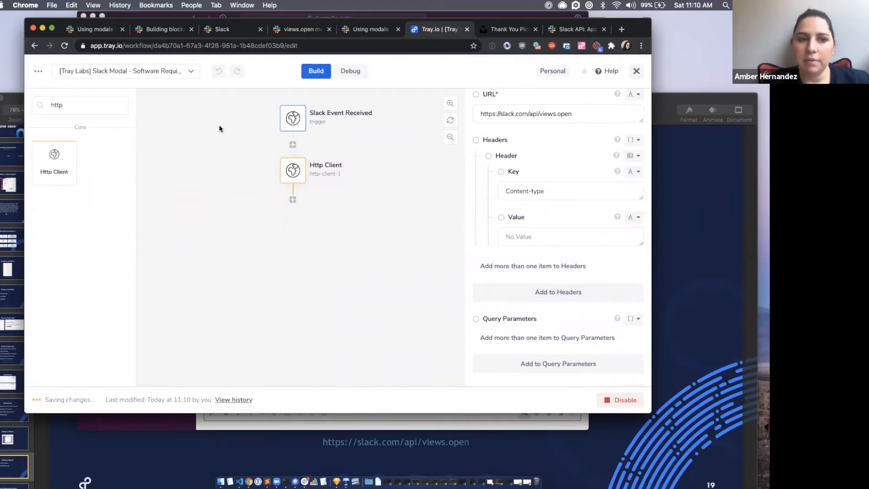
Copy application/json from the Slack guide's example and enter it as the Content-type header's value in Tray.io
left_click(97, 30)
left_click_drag(248, 218, 318, 218)
key("super+c")
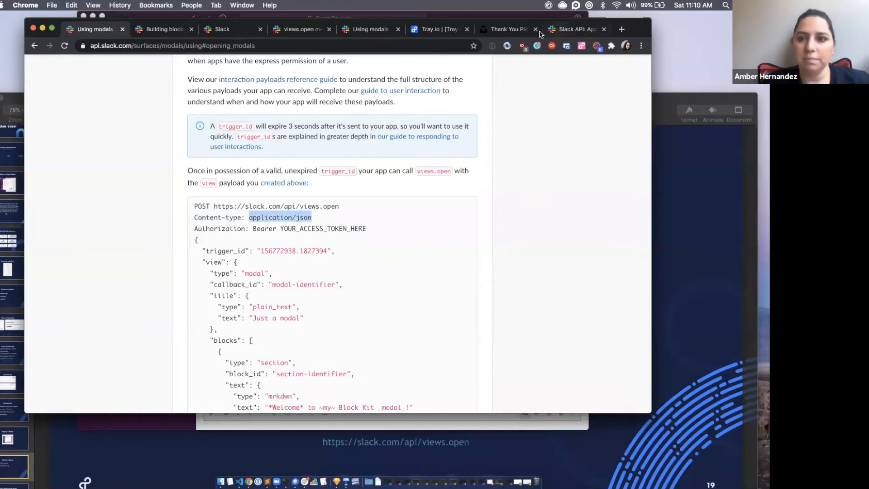
left_click(428, 35)
left_click(544, 237)
key("super+v")
key("super+space")
key("Escape")
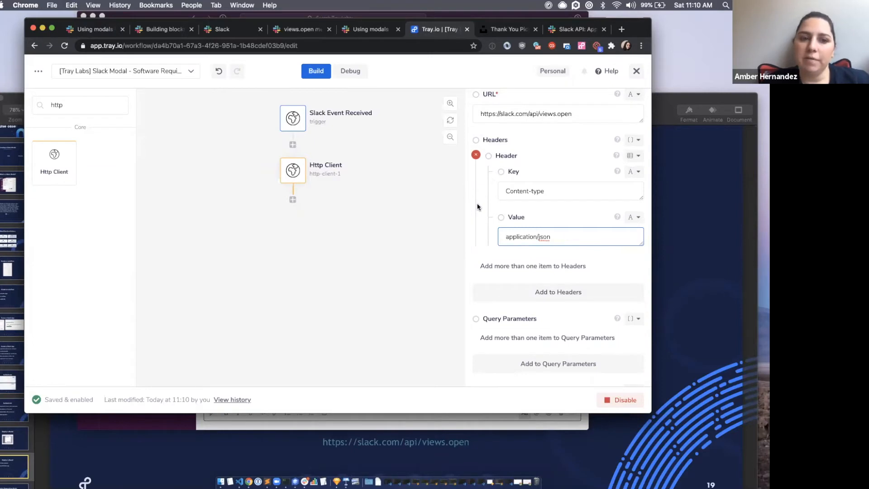
Recheck the guide's example request and extend the Content-type header's value in Tray.io to "application/json; charset"
left_click(119, 34)
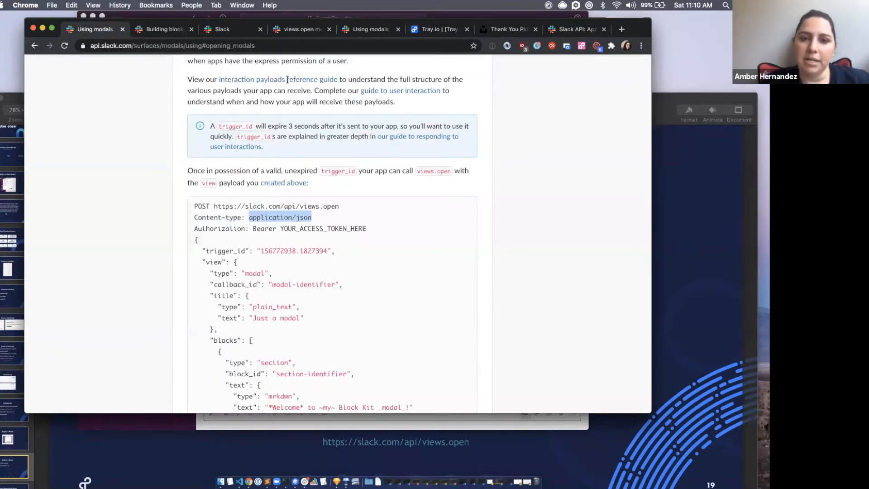
left_click(437, 29)
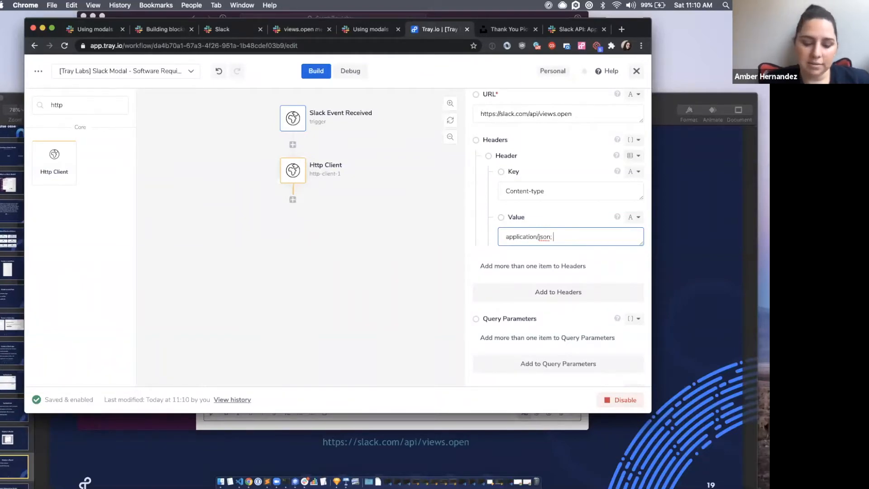
type("charset")
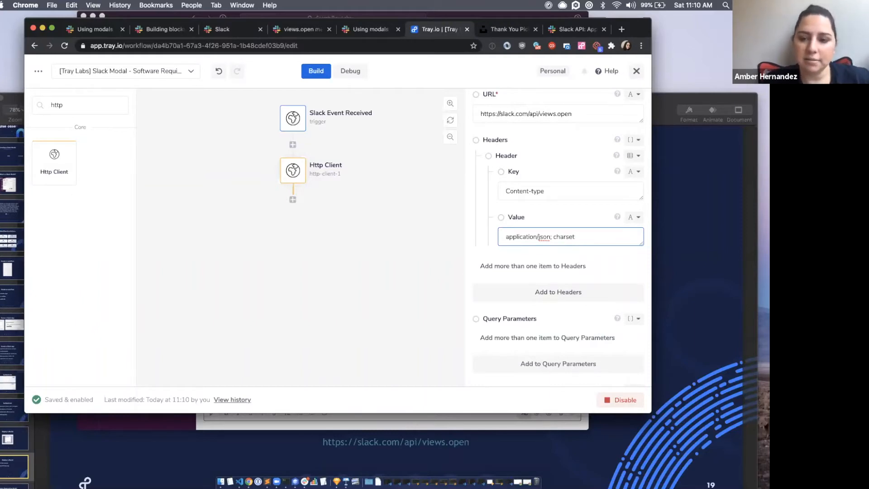
Switch to Slack's views.open method reference and search the page for "char" to find the charset details
left_click(305, 34)
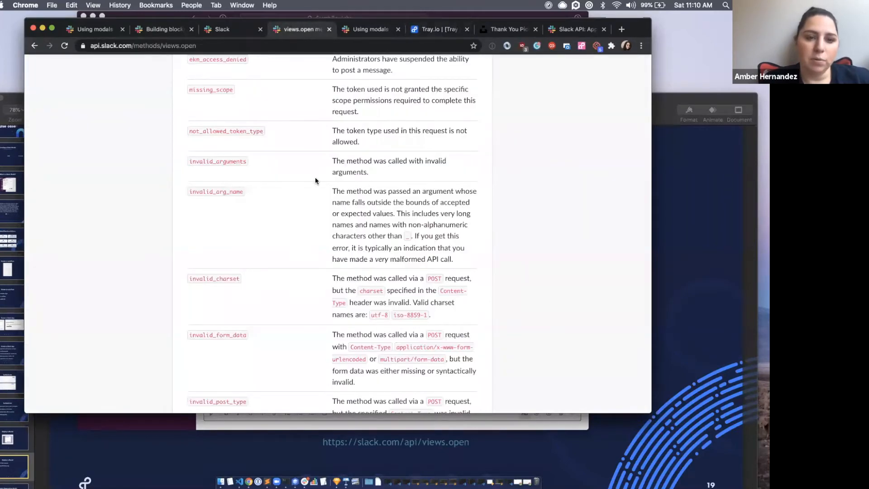
scroll(316, 180, "up", 1)
scroll(315, 181, "up", 3)
scroll(316, 181, "up", 10)
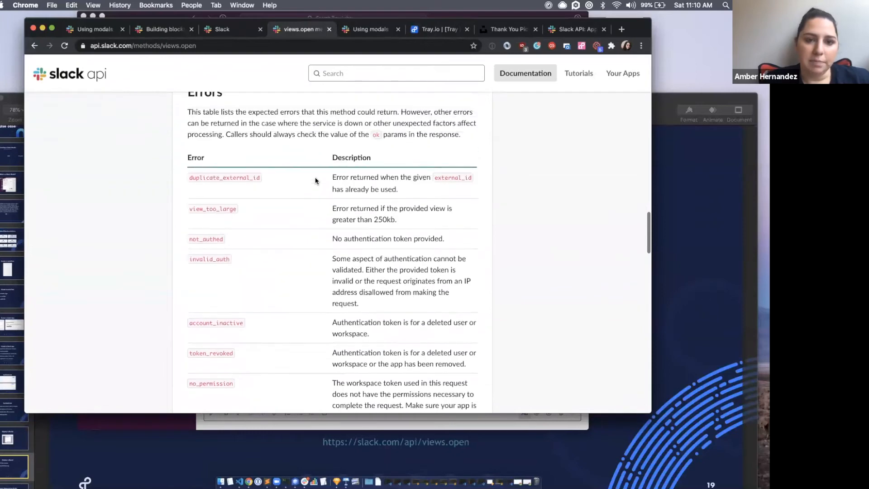
scroll(316, 181, "up", 2)
key("super+f")
type("char")
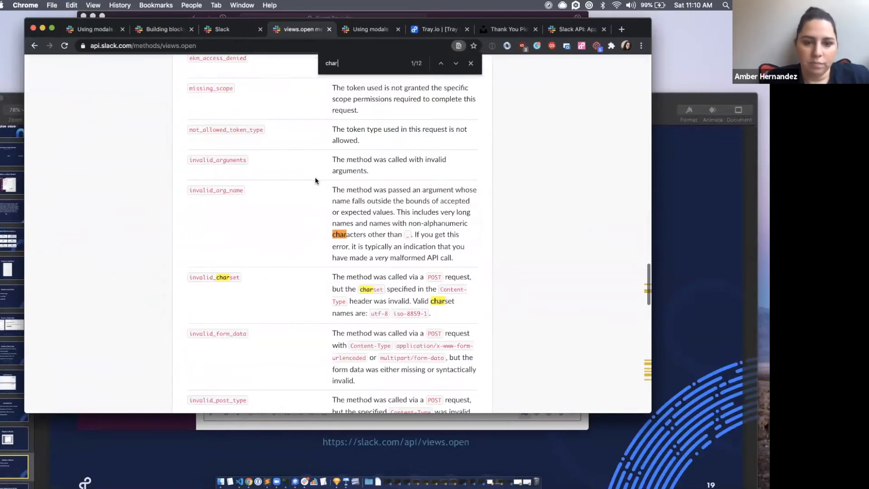
Find the valid charset name in Slack's reference and complete the Content-type header's value in Tray.io as "application/json; charset=utf-8"
type("set")
scroll(288, 298, "down", 5)
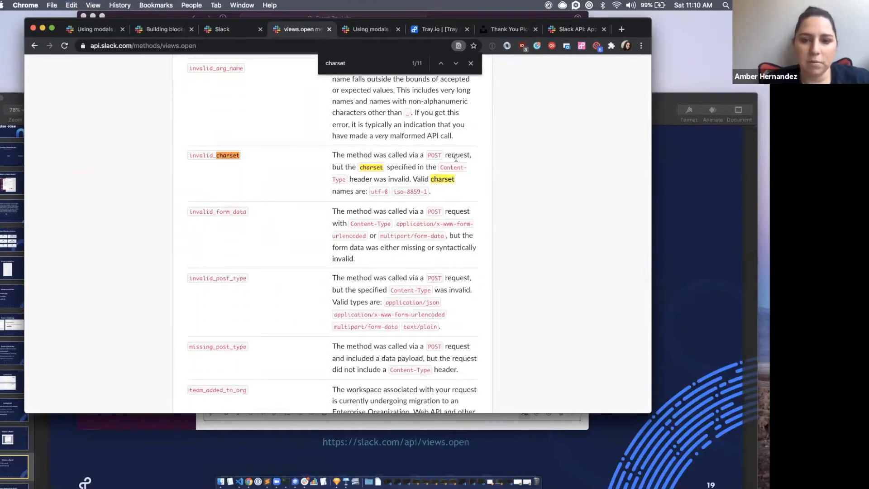
left_click_drag(372, 191, 386, 191)
key("super+c")
left_click(433, 32)
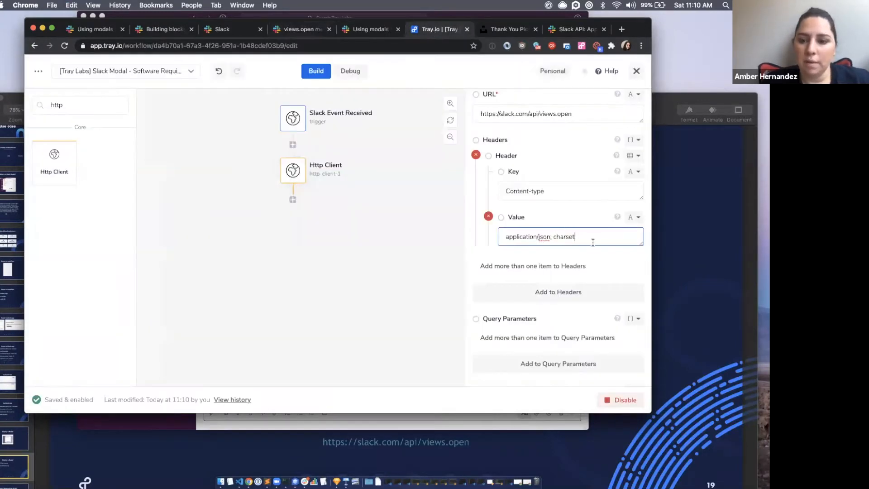
type("=")
key("super+v")
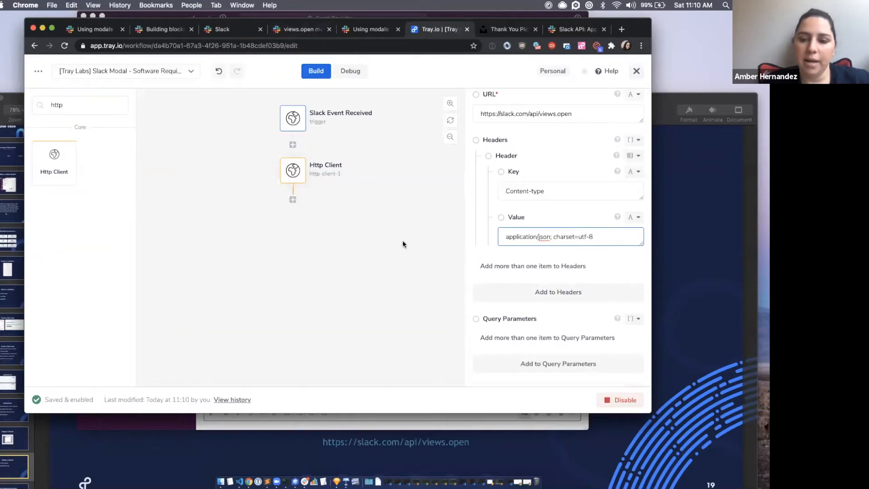
left_click(401, 243)
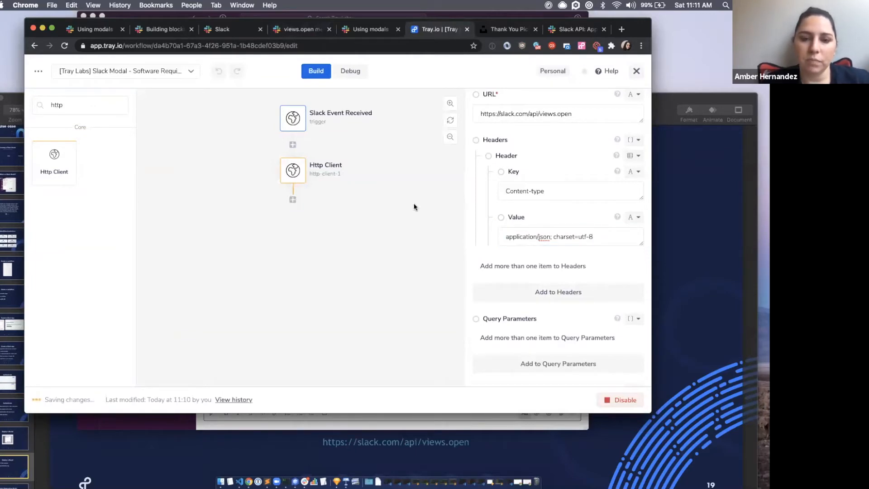
Set the Http Client step's Body Type to raw
scroll(598, 171, "down", 5)
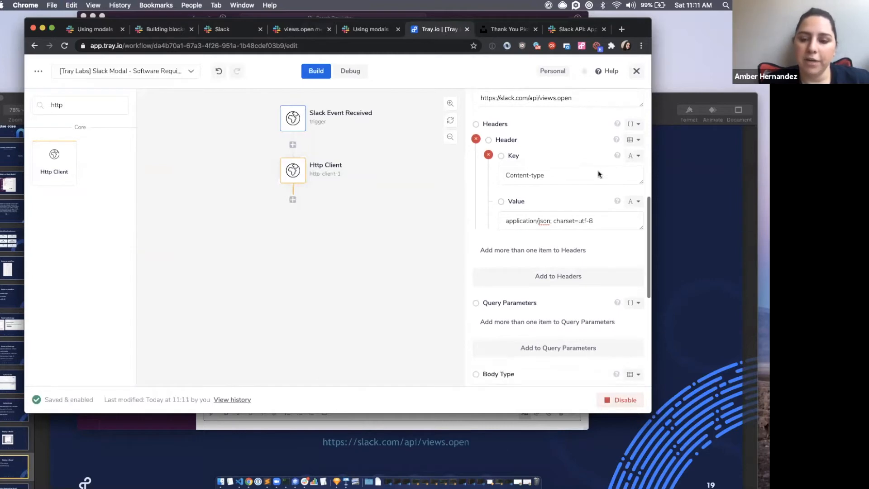
scroll(598, 173, "down", 6)
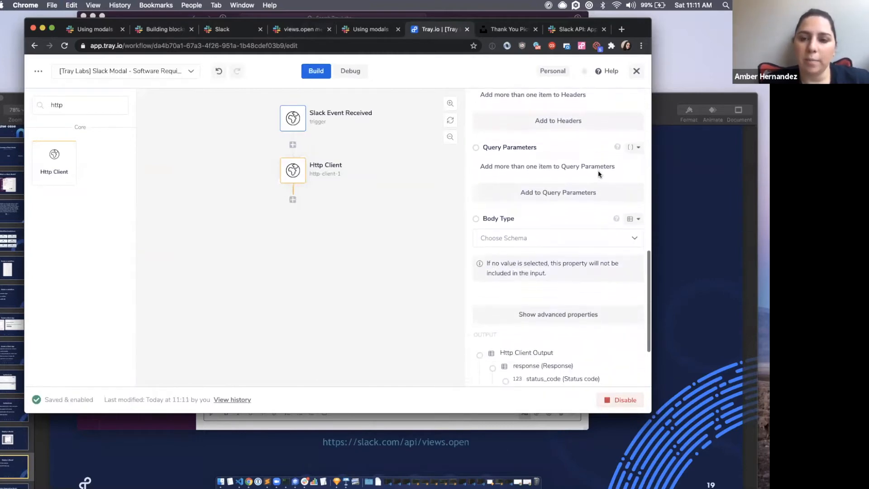
scroll(598, 174, "down", 1)
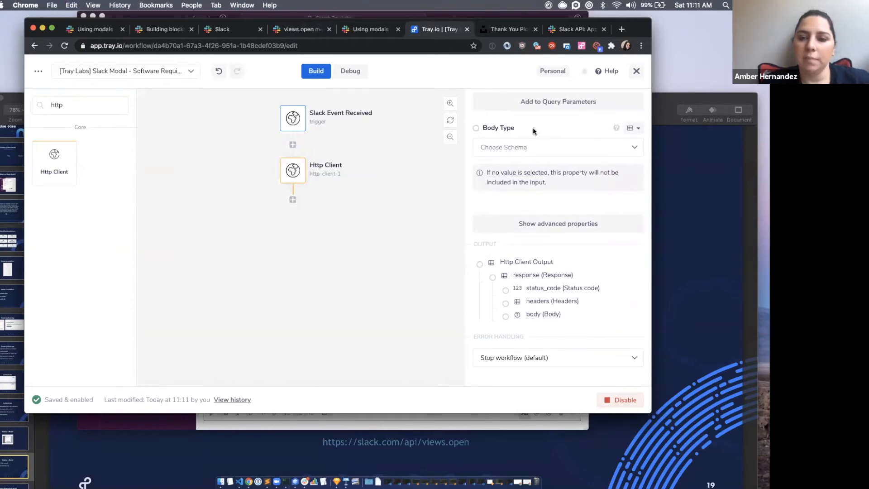
left_click(532, 150)
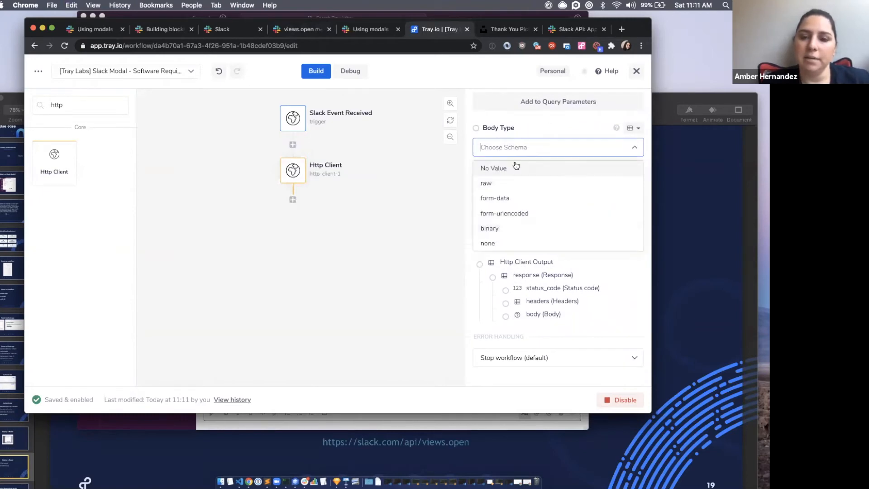
left_click(503, 185)
Examine the JSON payload in the Slack guide's views.open example, including its trigger_id property
left_click(93, 30)
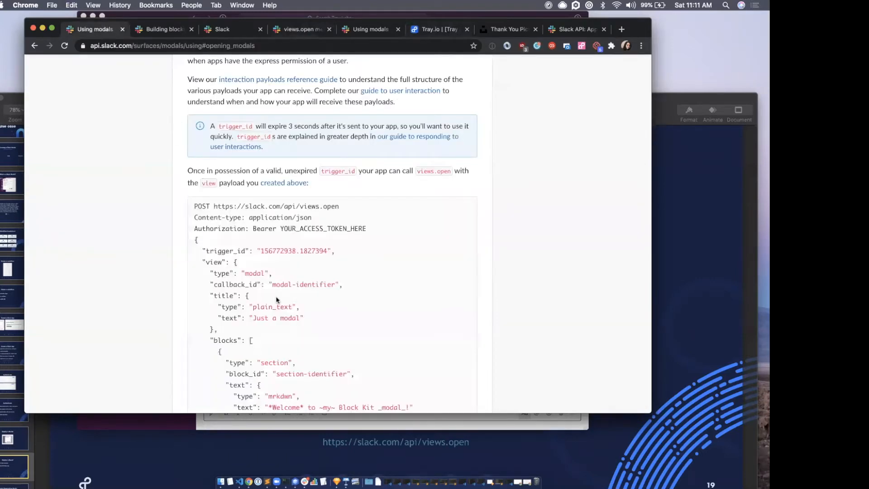
scroll(277, 299, "down", 3)
left_click_drag(195, 108, 208, 379)
scroll(208, 376, "down", 1)
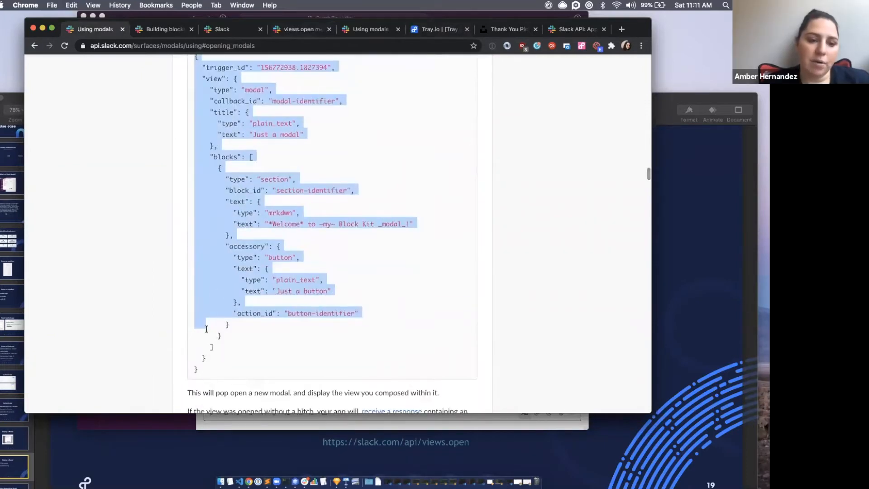
left_click(210, 370)
scroll(235, 172, "up", 1)
left_click_drag(203, 114, 248, 114)
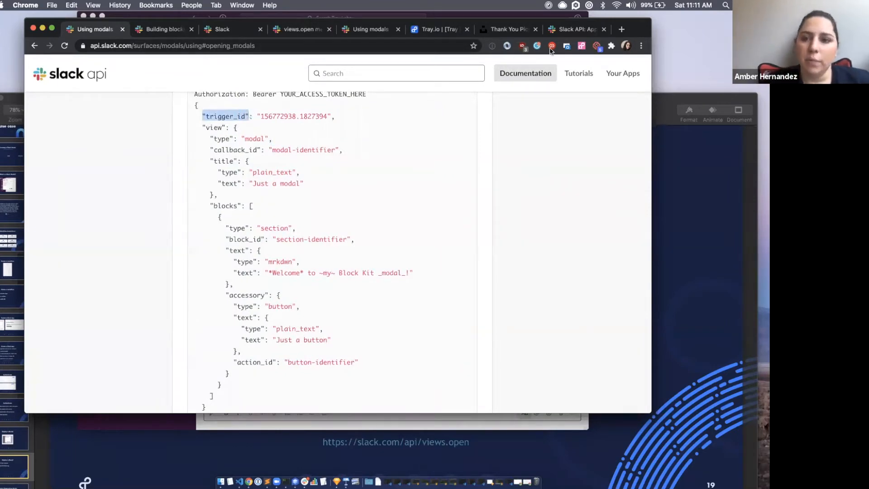
left_click(438, 30)
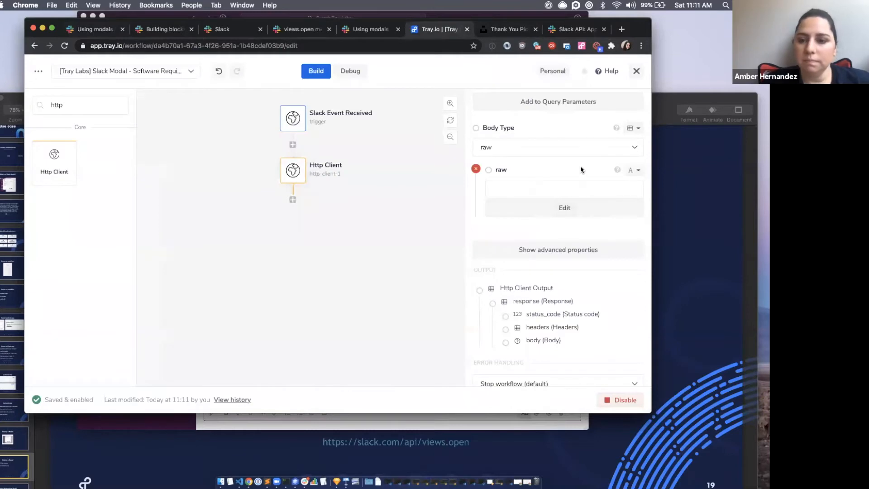
left_click(636, 171)
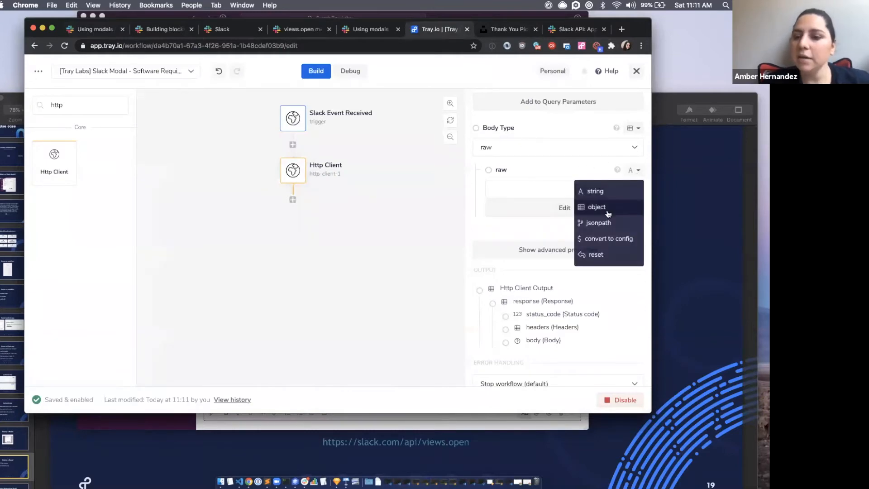
left_click(608, 212)
left_click(553, 195)
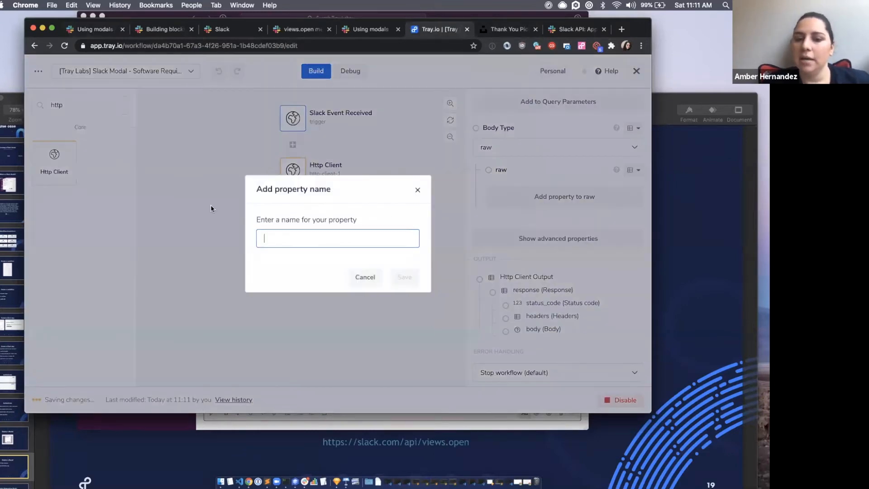
left_click(95, 31)
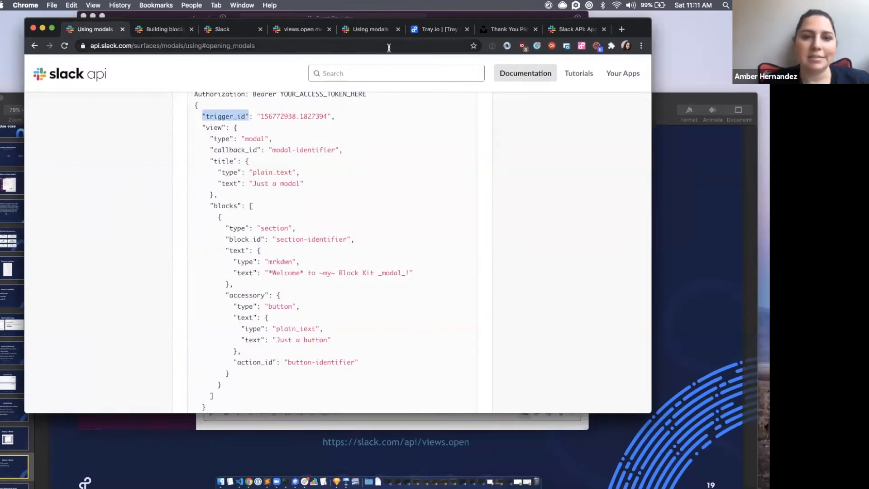
left_click(450, 30)
left_click(368, 273)
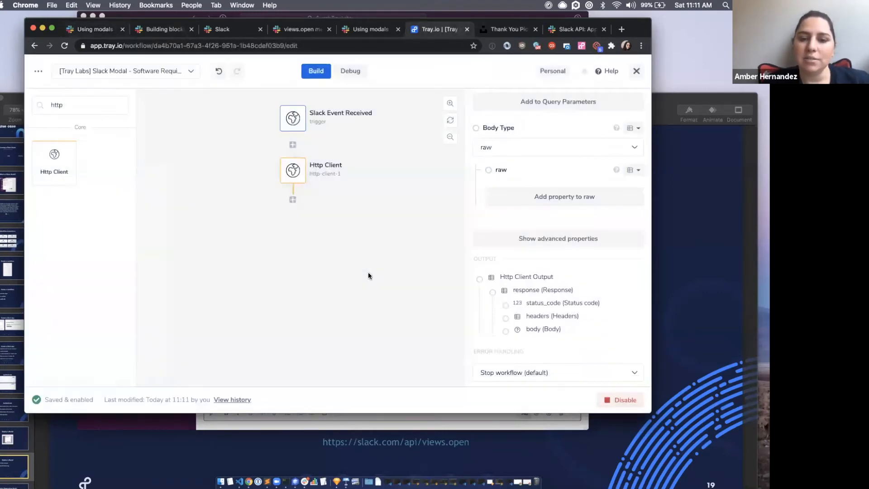
left_click(632, 170)
left_click(609, 192)
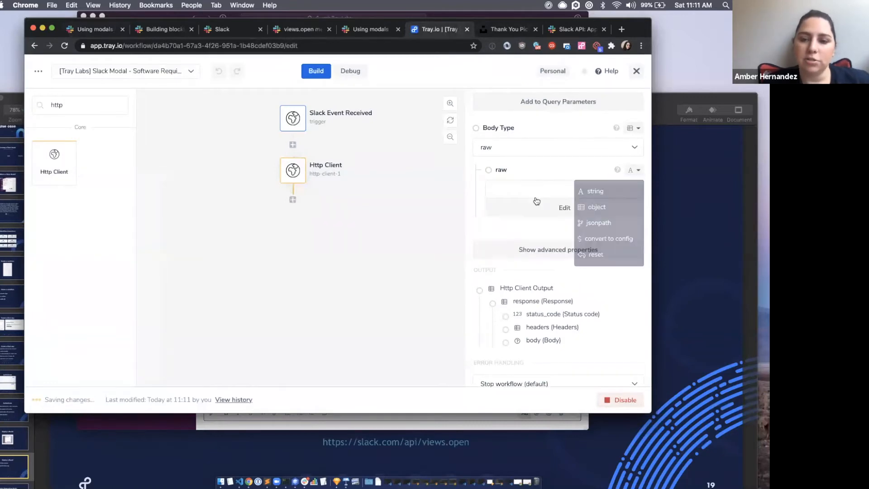
left_click(536, 214)
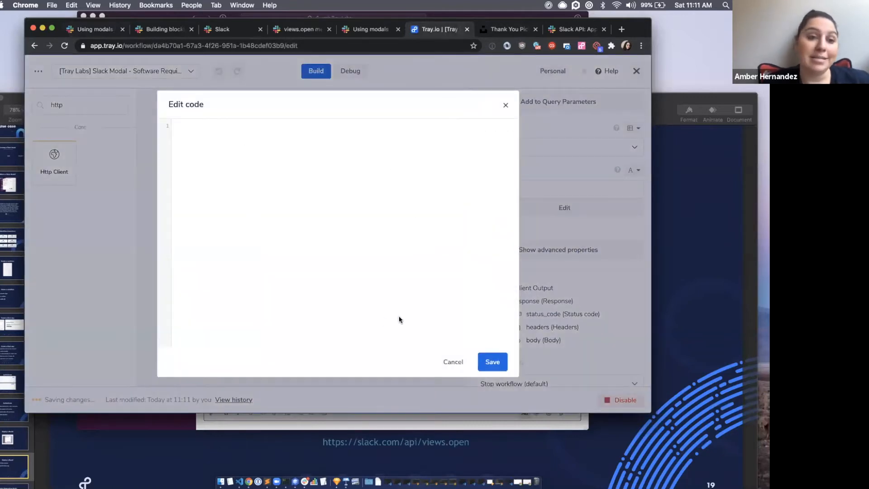
left_click(452, 361)
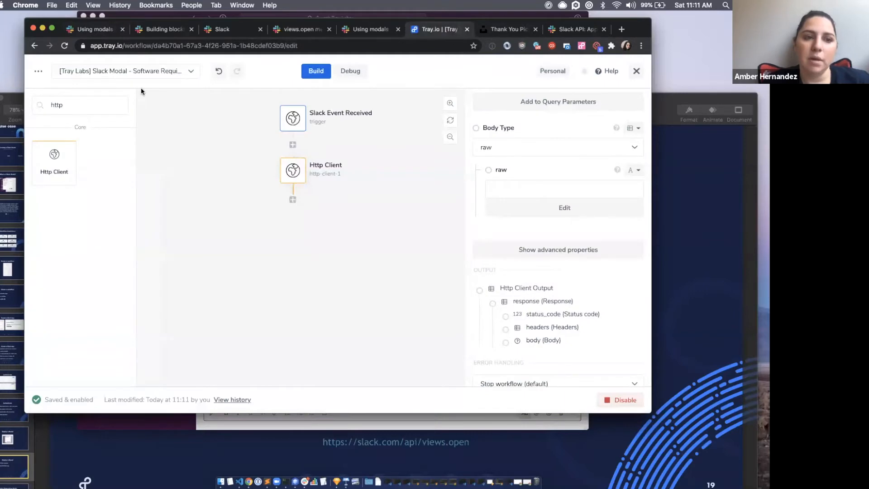
Copy the complete JSON payload from the Slack guide's views.open example and save it as the Http Client's raw body in Tray.io
left_click(93, 31)
scroll(189, 116, "up", 2)
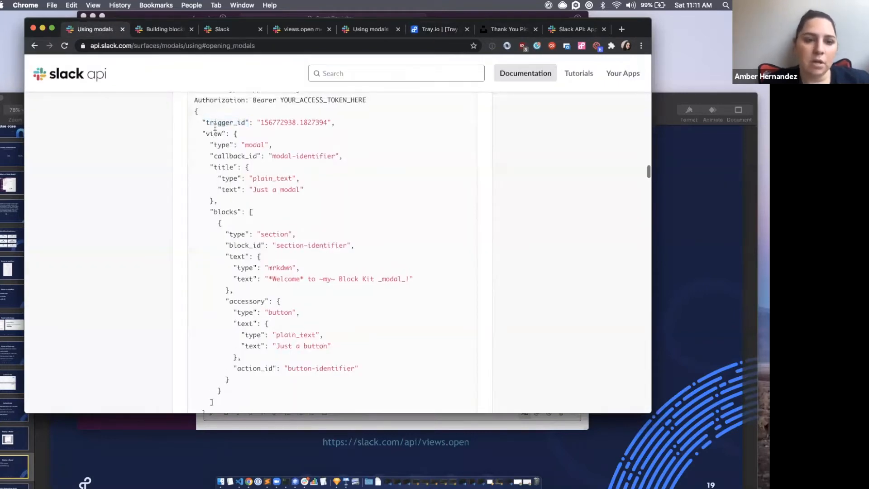
left_click_drag(195, 131, 212, 176)
scroll(212, 181, "down", 3)
left_click_drag(199, 346, 201, 354)
key("super+c")
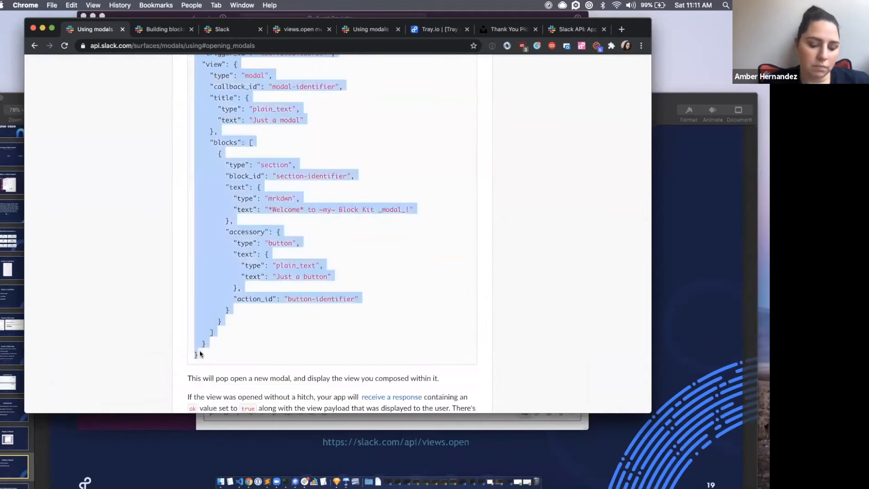
left_click(435, 29)
left_click(568, 208)
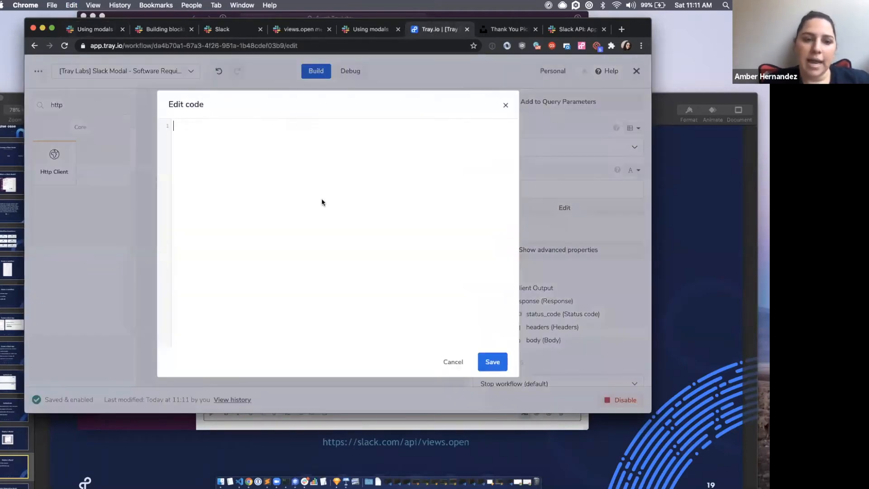
key("super+v")
scroll(240, 201, "up", 3)
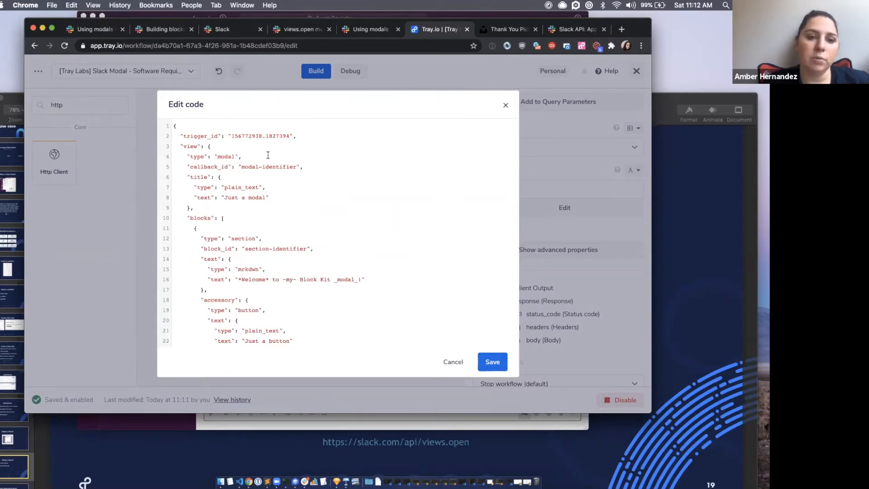
left_click(493, 364)
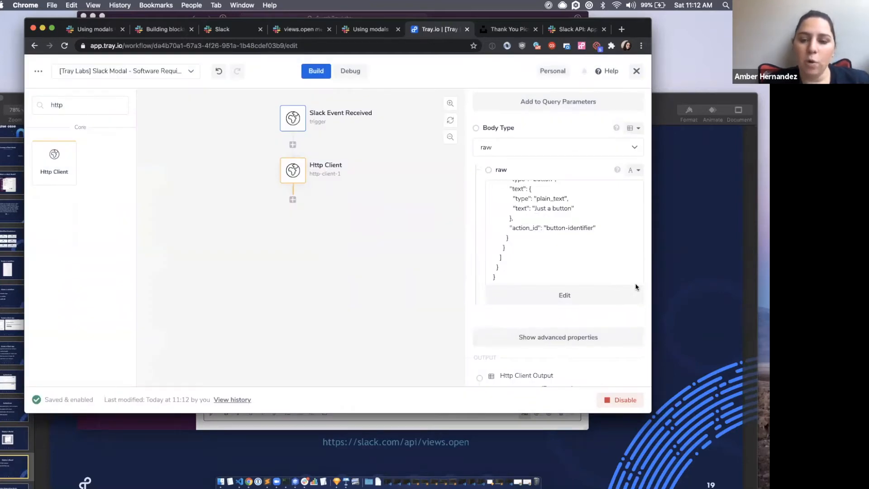
Inspect the sample trigger_id value in the raw body's code and close the editor without saving
left_click(550, 293)
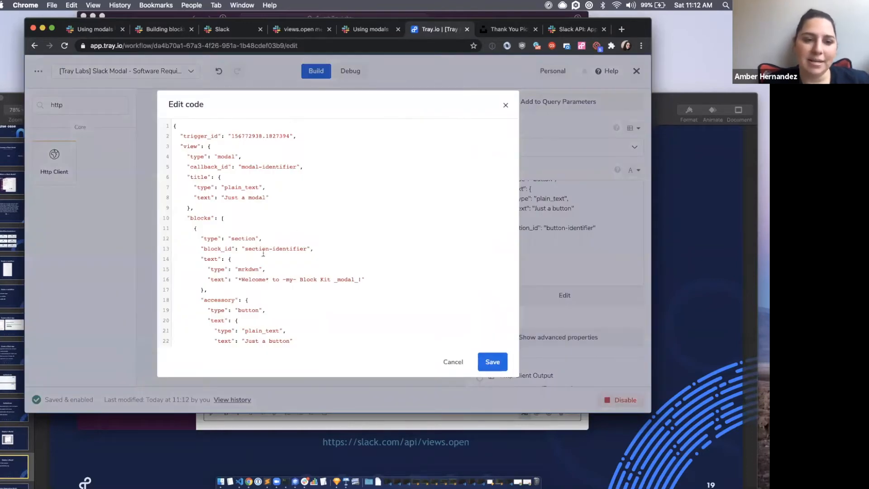
mouse_move(295, 138)
left_mouse_down()
mouse_move(218, 138)
mouse_move(286, 138)
left_mouse_up()
left_click(218, 138)
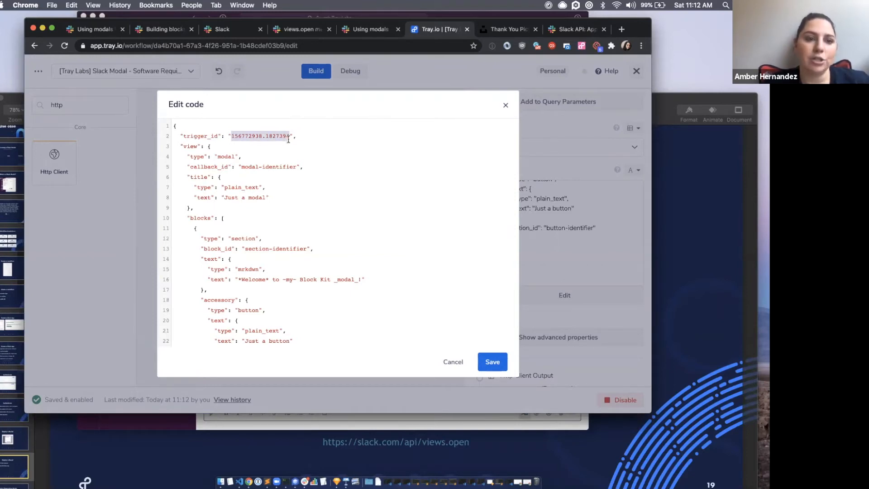
left_click(451, 361)
Use the logged output of the Slack Event Received run from 25/07/2020 11:05:18 as the trigger's output schema
left_click(294, 118)
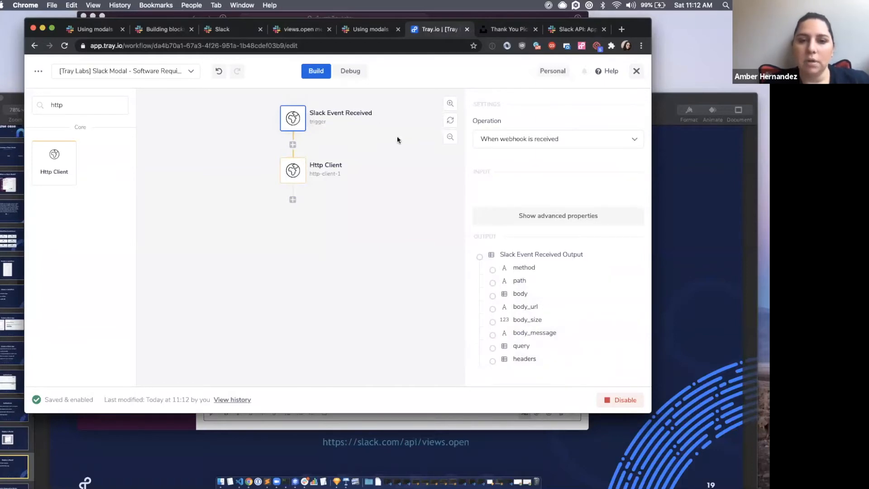
left_click(350, 73)
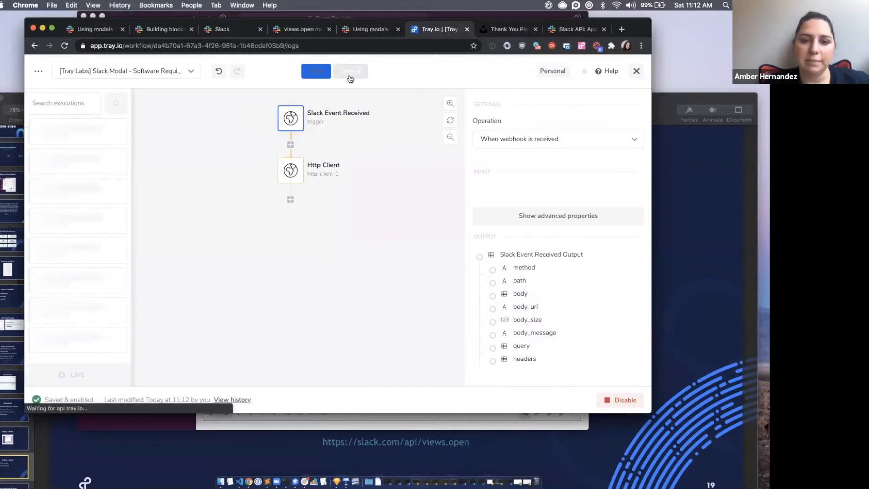
left_click(73, 132)
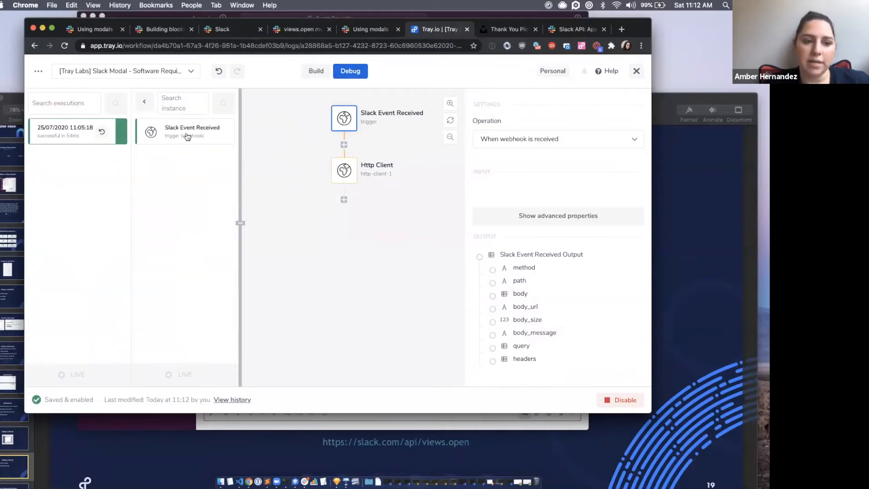
left_click(193, 136)
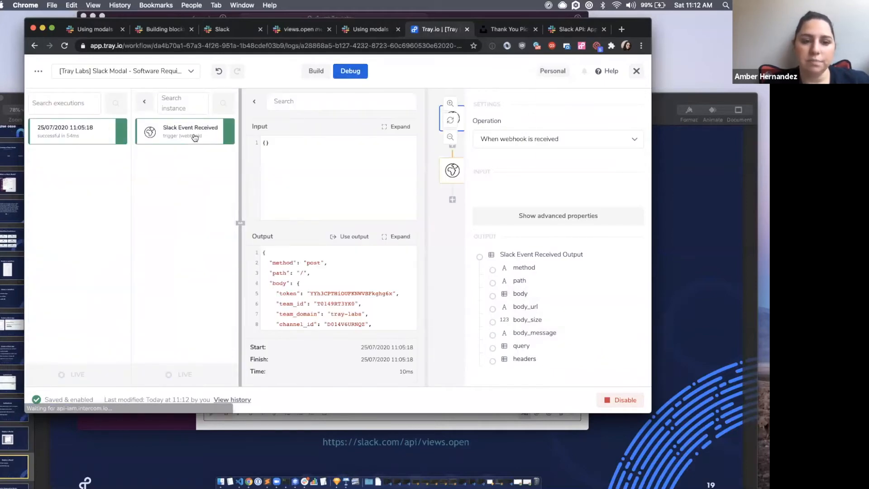
left_click(361, 241)
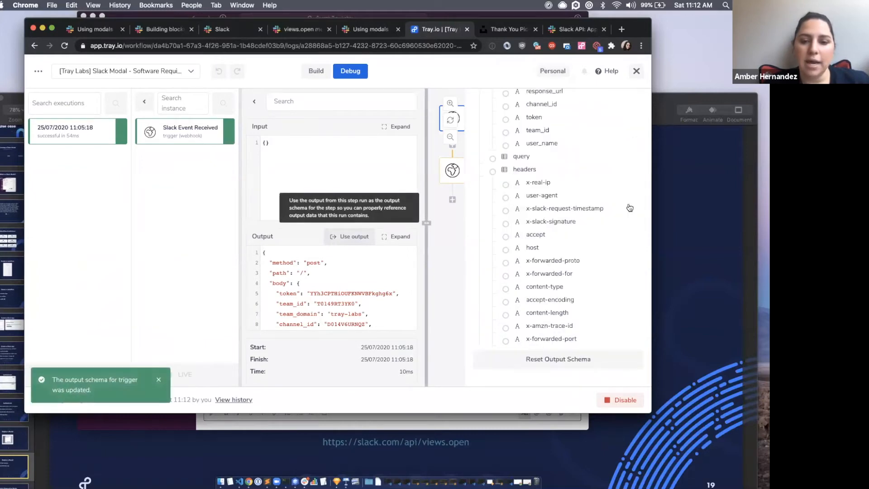
scroll(555, 152, "up", 2)
scroll(554, 151, "up", 5)
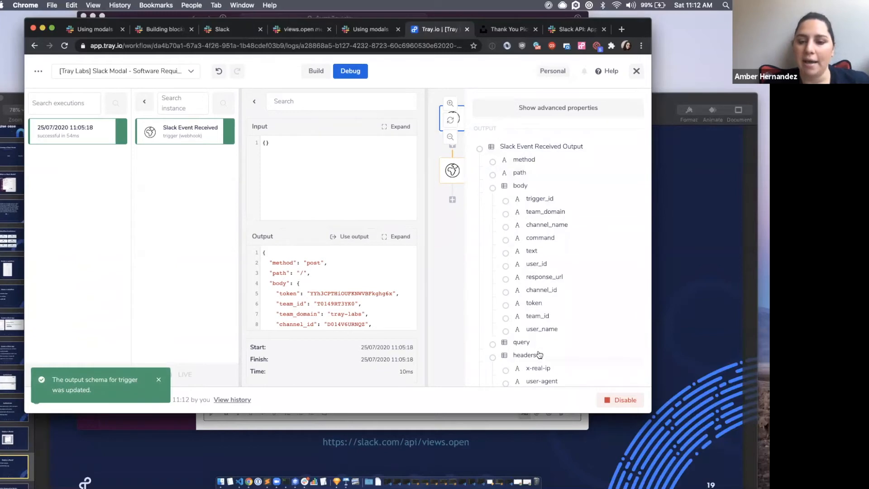
Reapply the output logged by the 25/07/2020 11:05:18 Slack Event Received run as the trigger's output schema
left_click(315, 71)
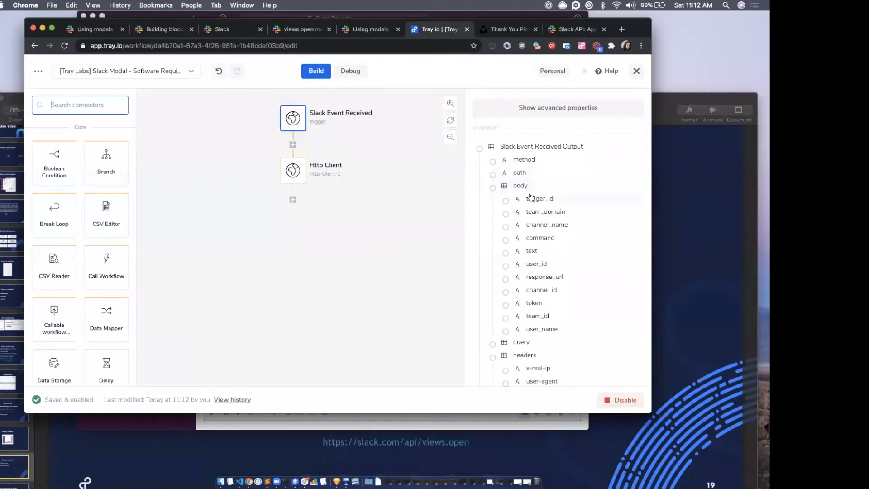
left_click(351, 71)
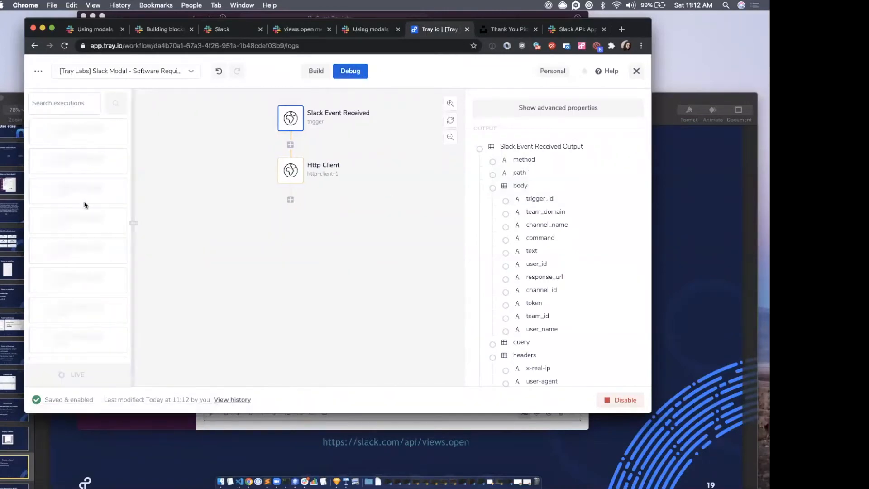
left_click(81, 137)
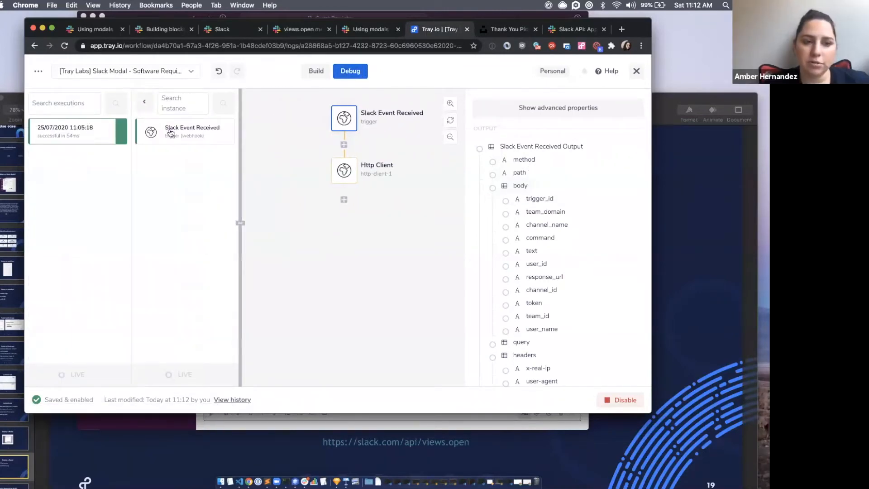
left_click(182, 137)
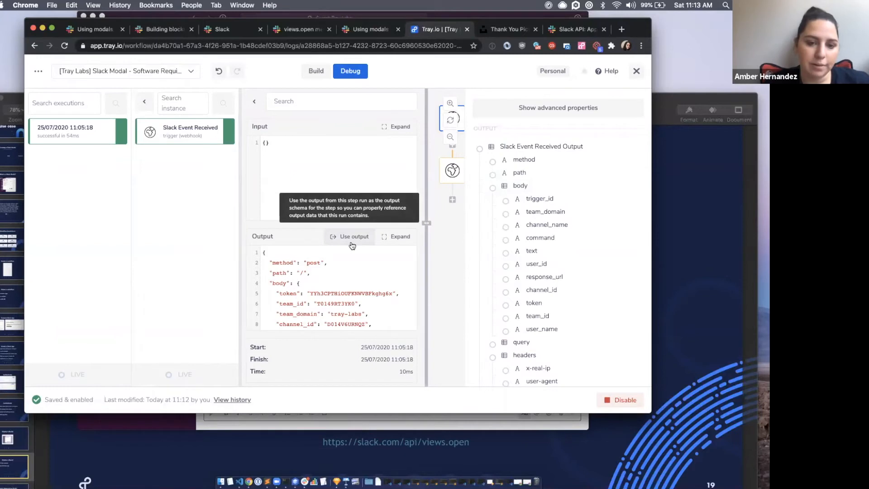
left_click(352, 246)
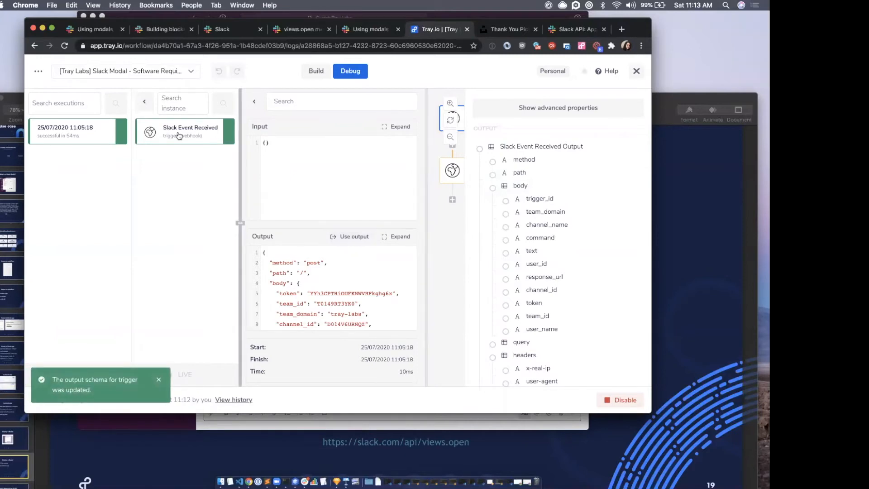
Get the JSON path of trigger_id from the body of the Slack Event Received output and copy $.steps.trigger.body.trigger_id
left_click(451, 180)
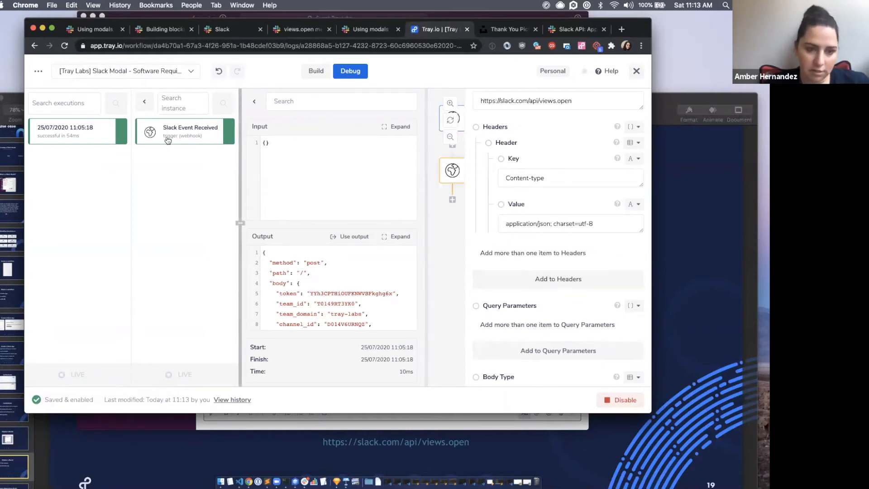
left_click(168, 140)
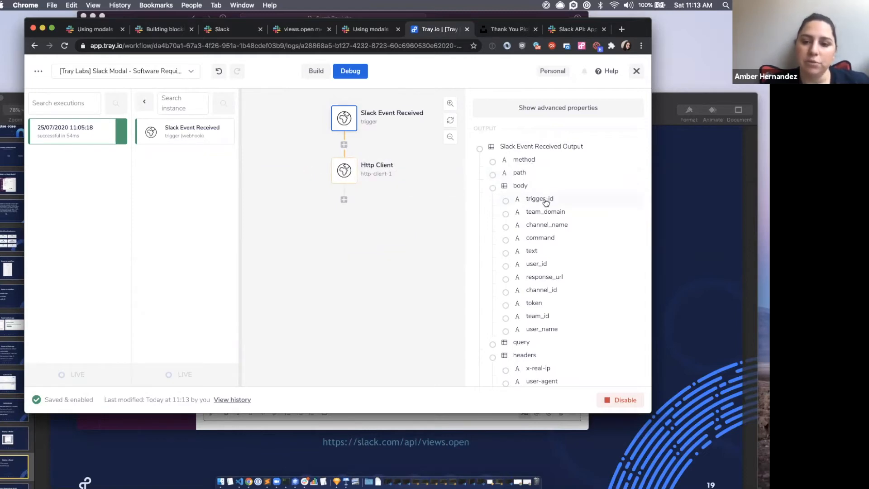
left_click(546, 202)
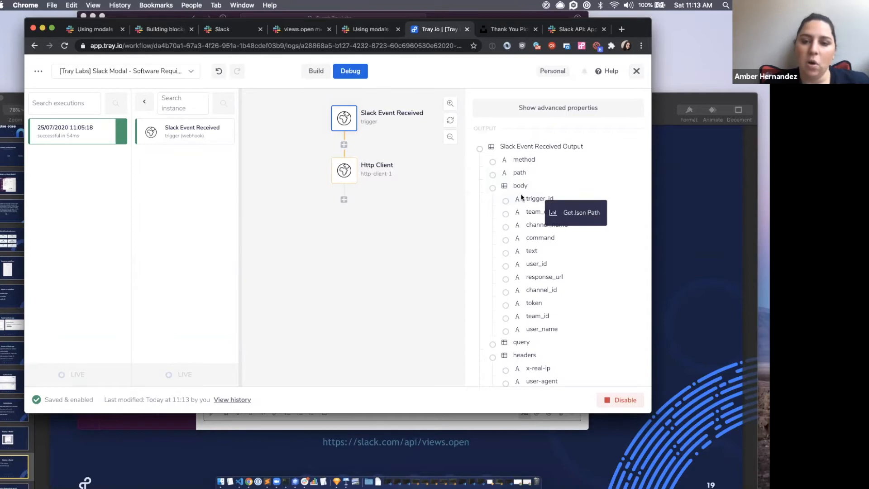
left_click(547, 205)
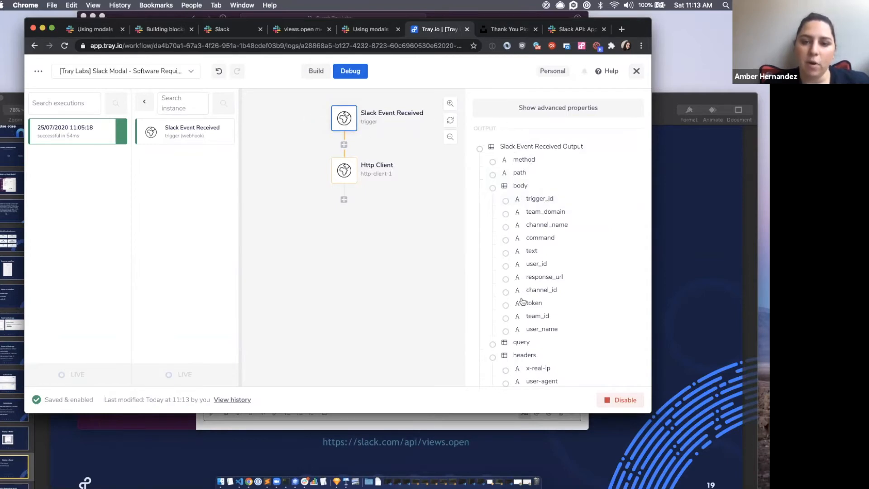
left_click(534, 205)
left_click(584, 220)
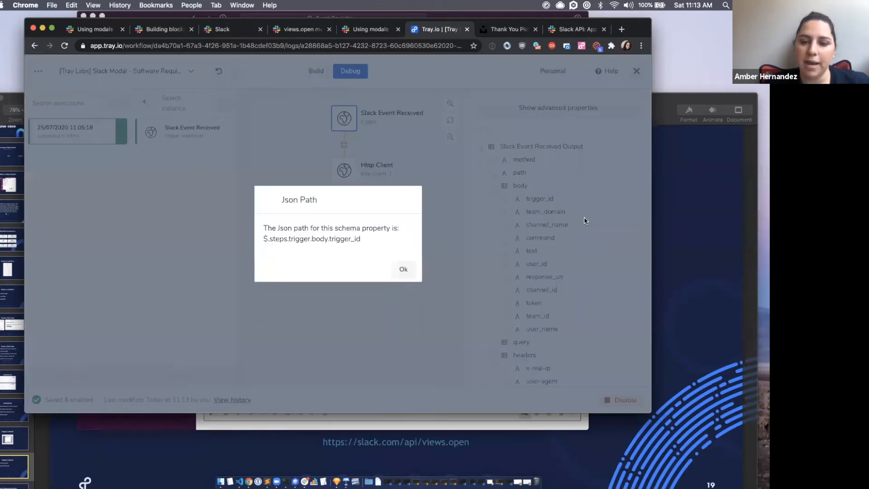
left_click_drag(264, 238, 370, 239)
key("super+c")
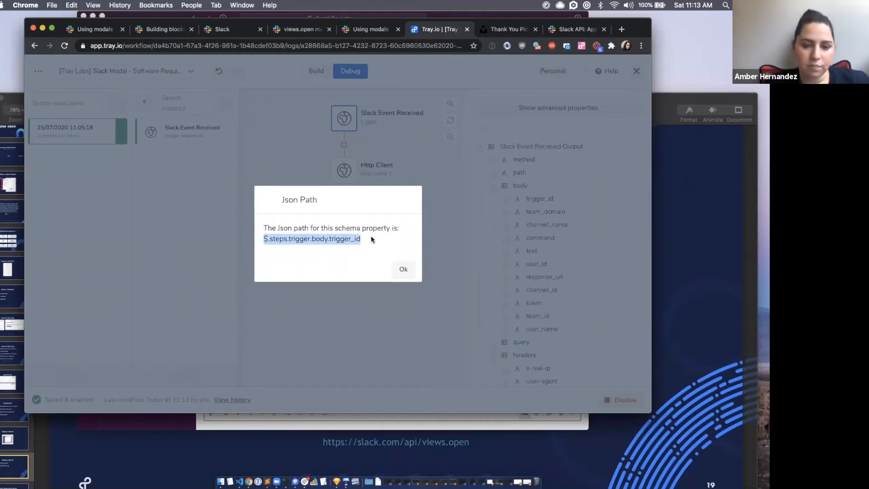
left_click(403, 270)
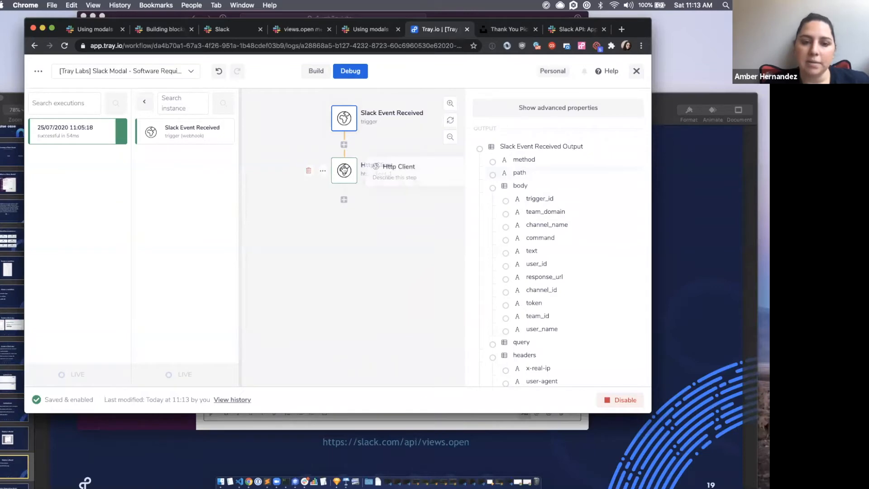
Inspect the sample trigger_id value in the Http Client's raw body and close the code without saving
left_click(344, 171)
scroll(552, 241, "down", 10)
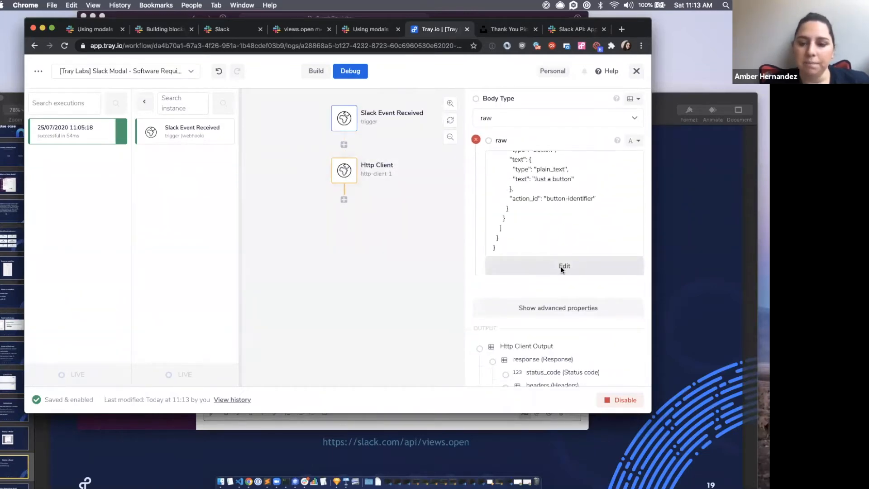
left_click(561, 266)
left_click_drag(232, 136, 290, 138)
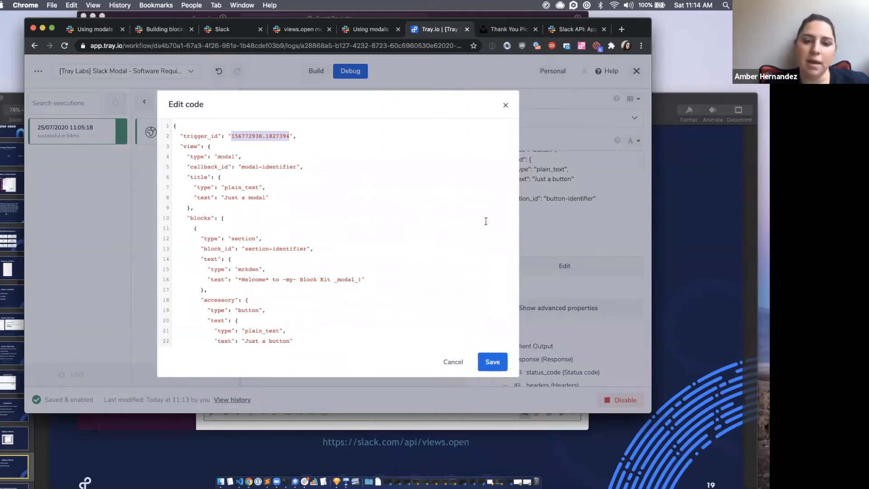
left_click(453, 362)
Examine the trigger_id in the full logged output of the Slack Event Received step
left_click(214, 138)
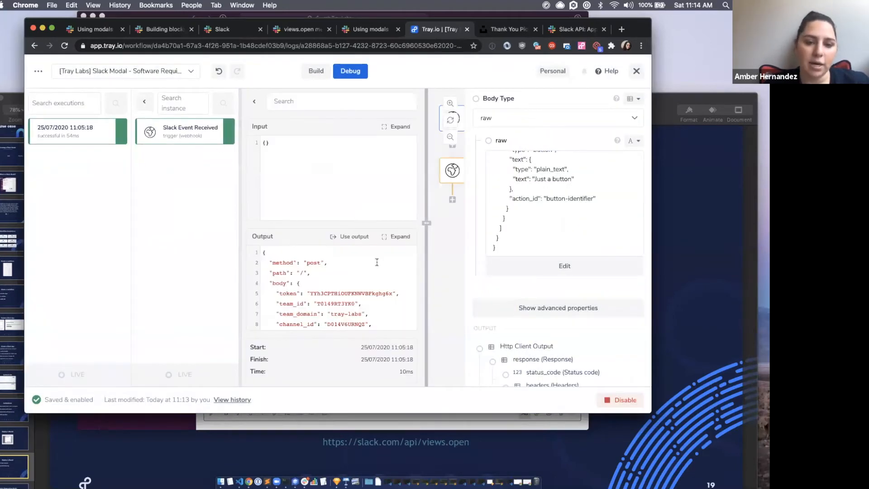
left_click(397, 236)
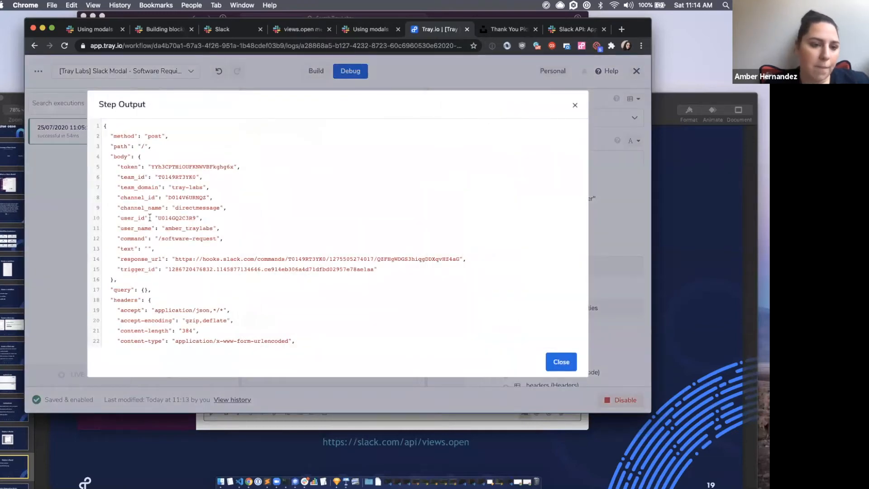
scroll(150, 221, "down", 1)
scroll(150, 222, "up", 1)
scroll(150, 222, "down", 3)
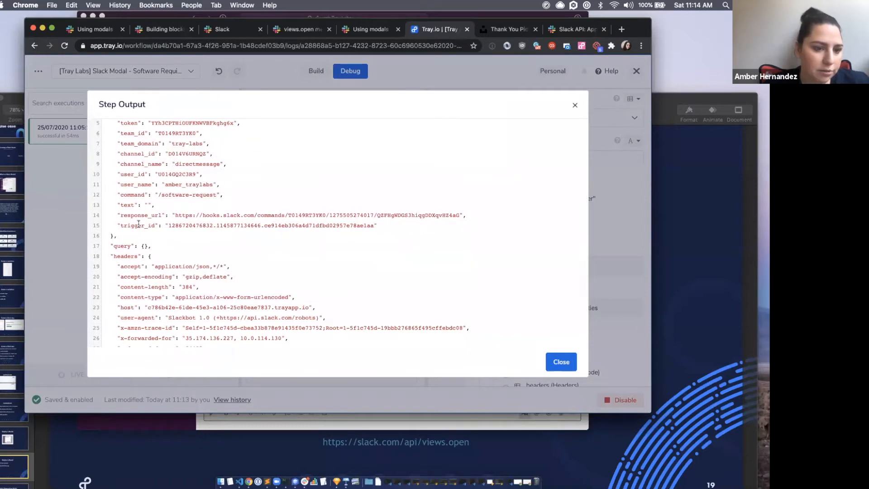
double_click(176, 228)
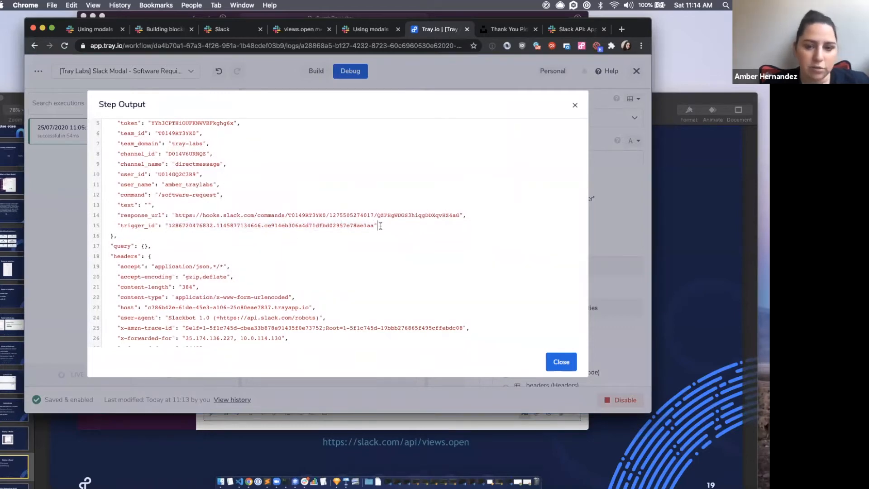
left_click(561, 362)
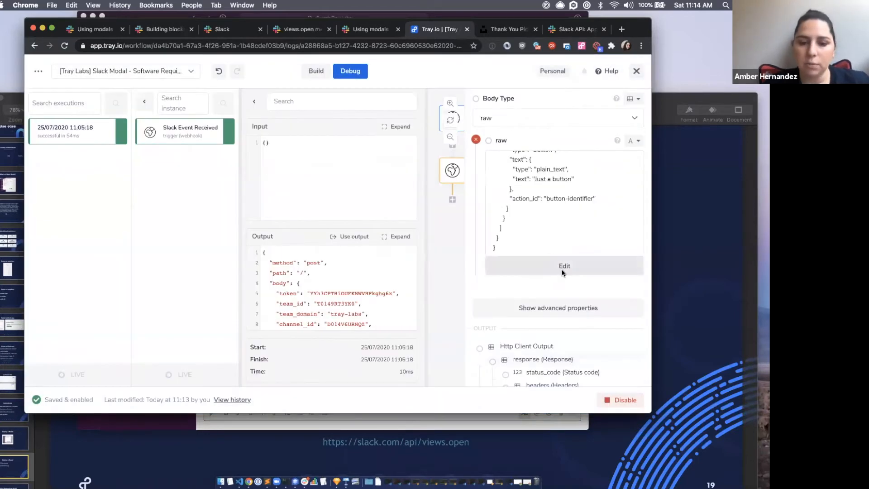
Replace the sample trigger_id in the Http Client's raw body with the interpolated path {$.steps.trigger.body.trigger_id}
left_click(562, 271)
left_click_drag(230, 136, 290, 136)
key("BackSpace")
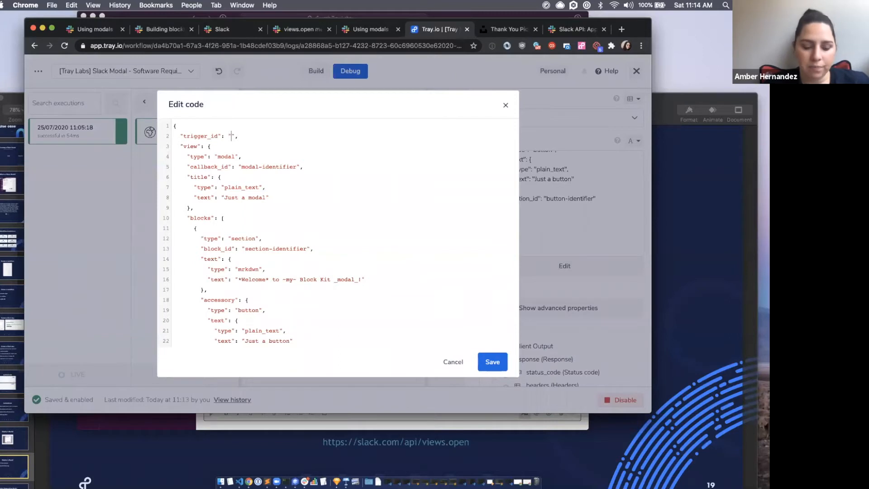
key("super+v")
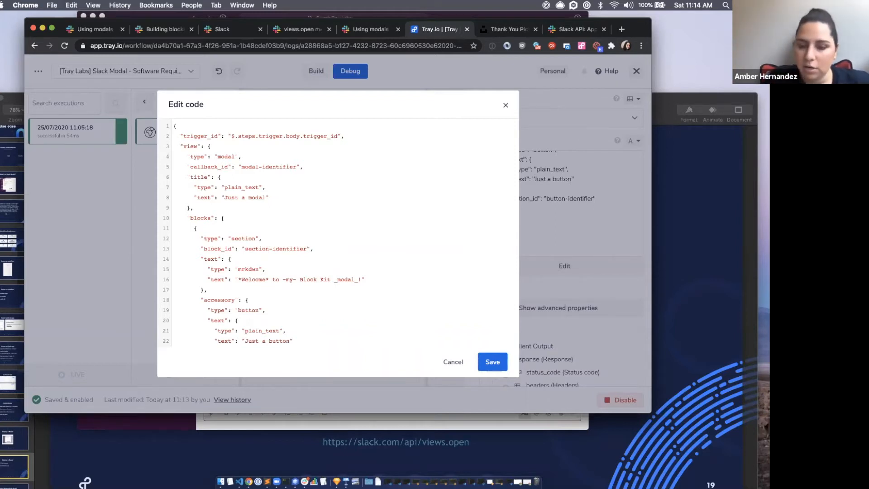
left_click(232, 136)
type("{")
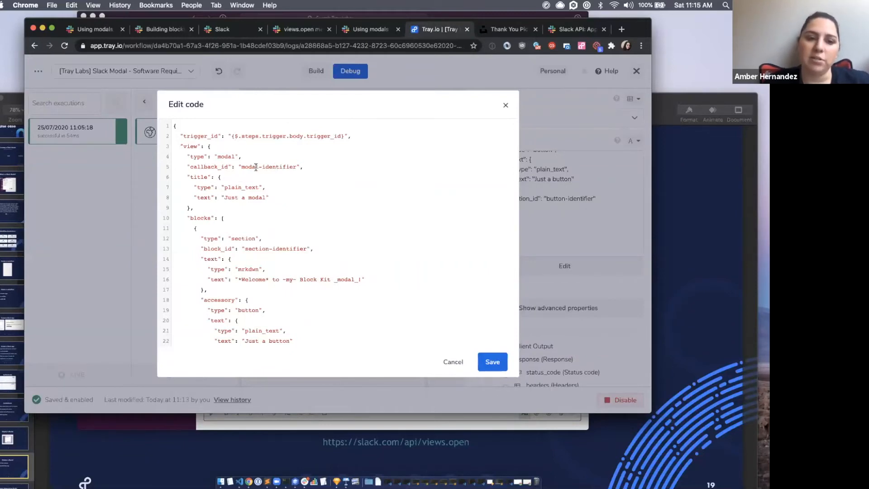
Set the view's callback_id in the raw body to software_requisition_modal
left_click_drag(242, 167, 298, 166)
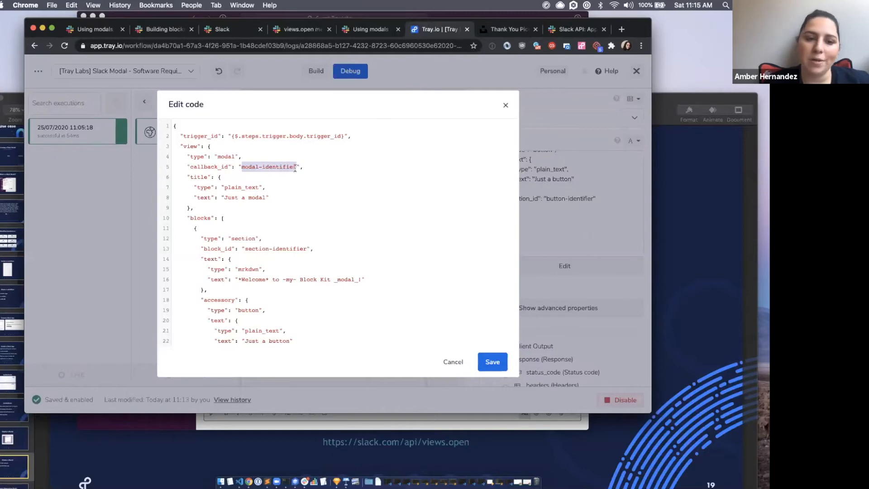
key("BackSpace")
type("software")
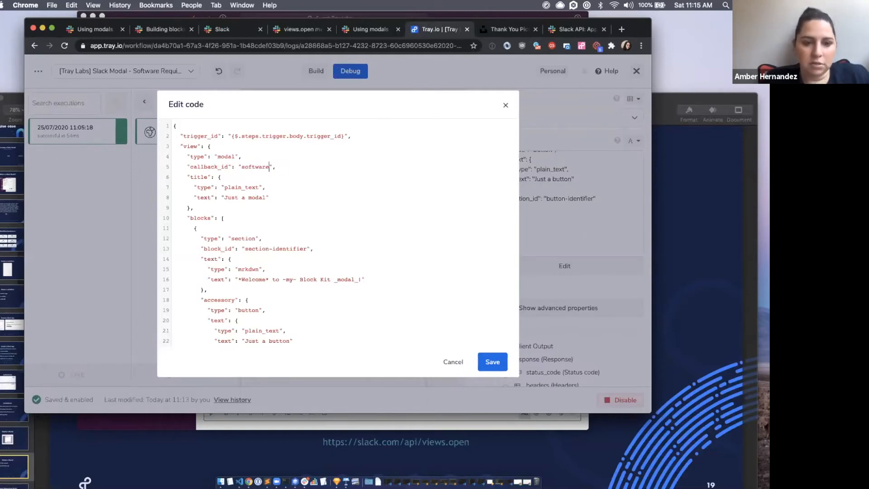
type("_requ")
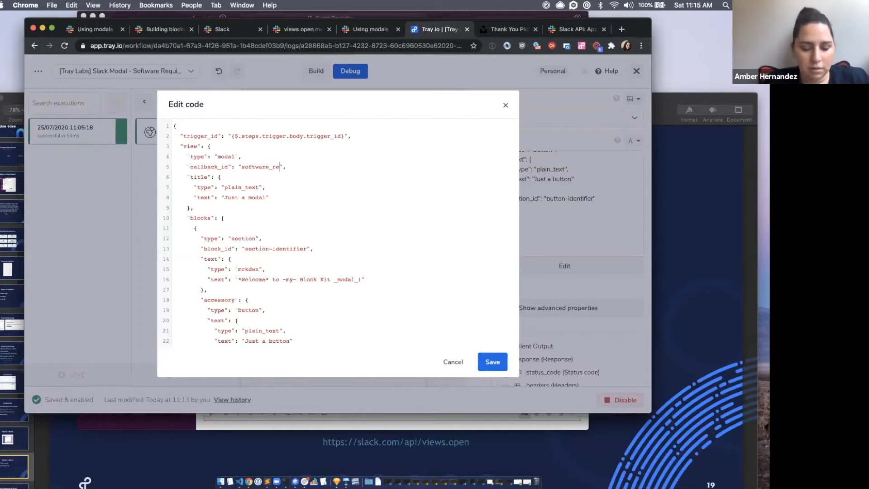
type("isition")
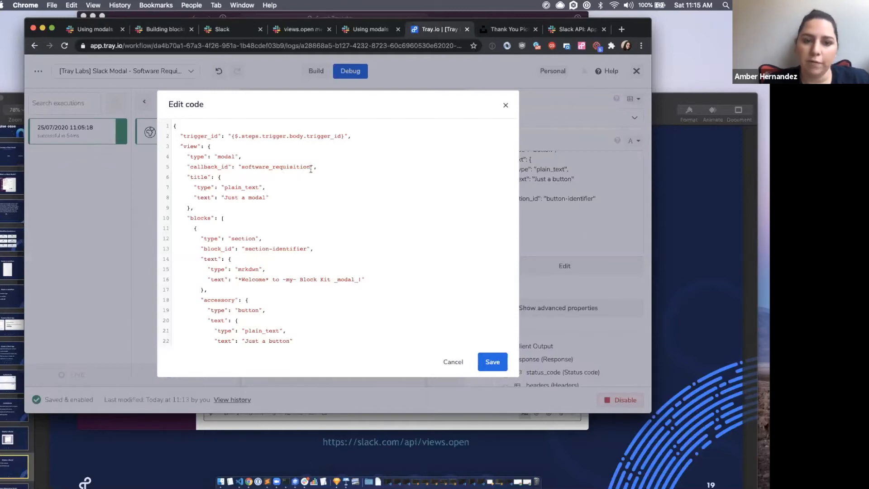
type("modal")
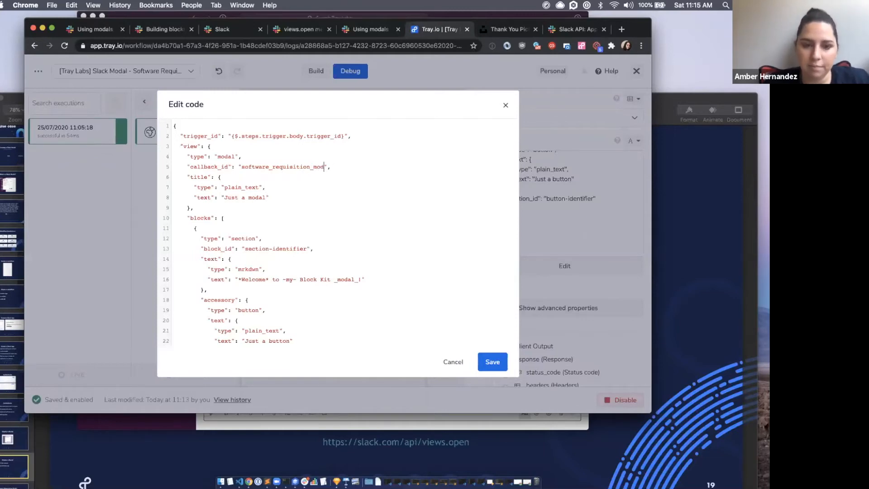
left_click(333, 190)
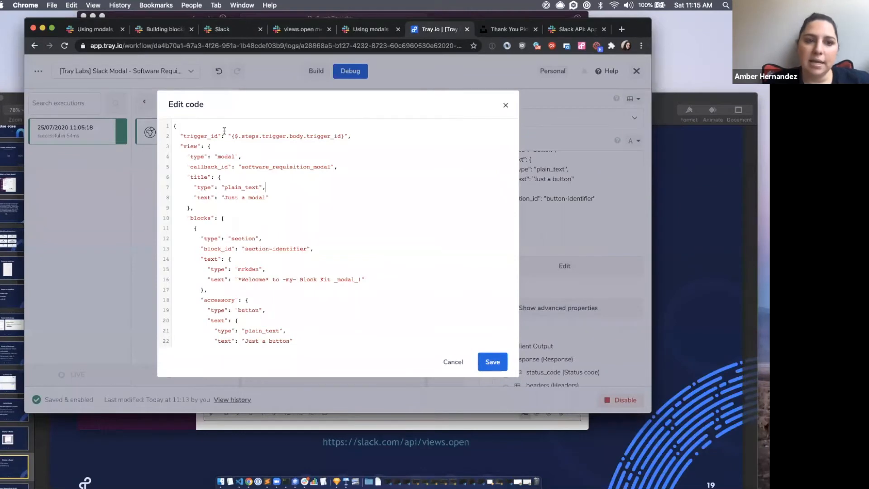
Review the modal layout examples in Slack's guide on using modals and the title block in the raw body
left_click(102, 28)
scroll(294, 194, "down", 1)
scroll(295, 194, "up", 15)
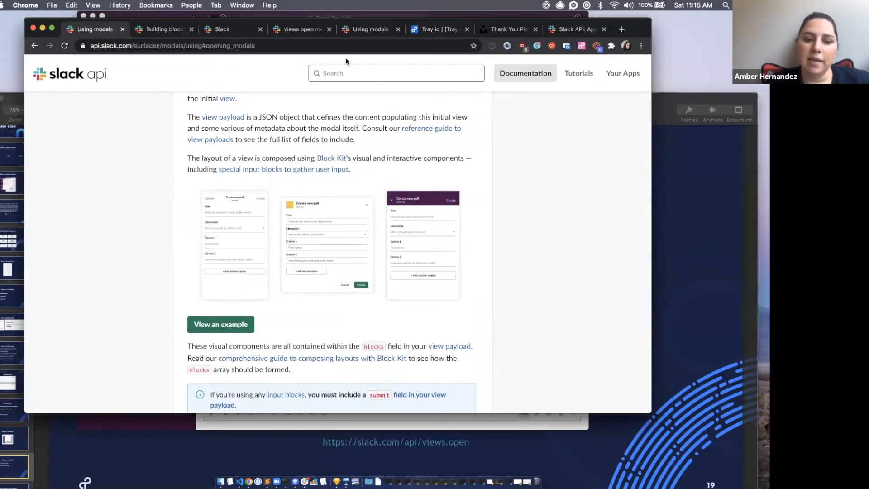
left_click(437, 29)
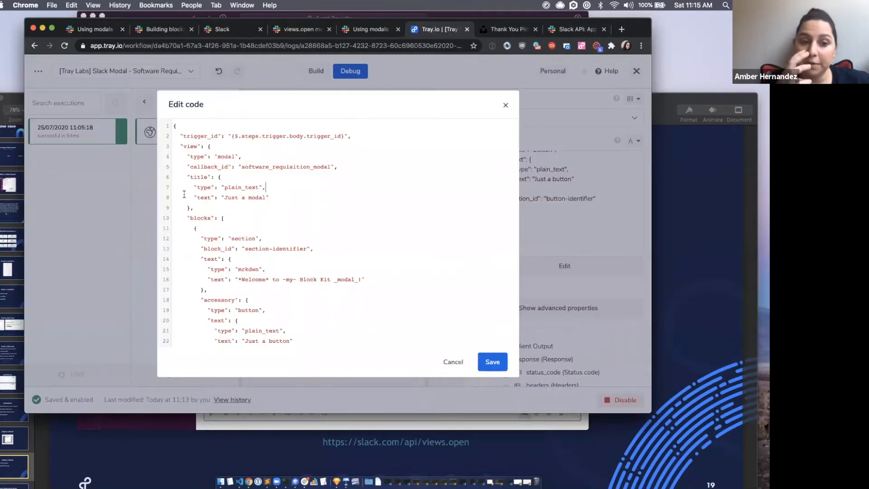
left_click_drag(185, 176, 220, 211)
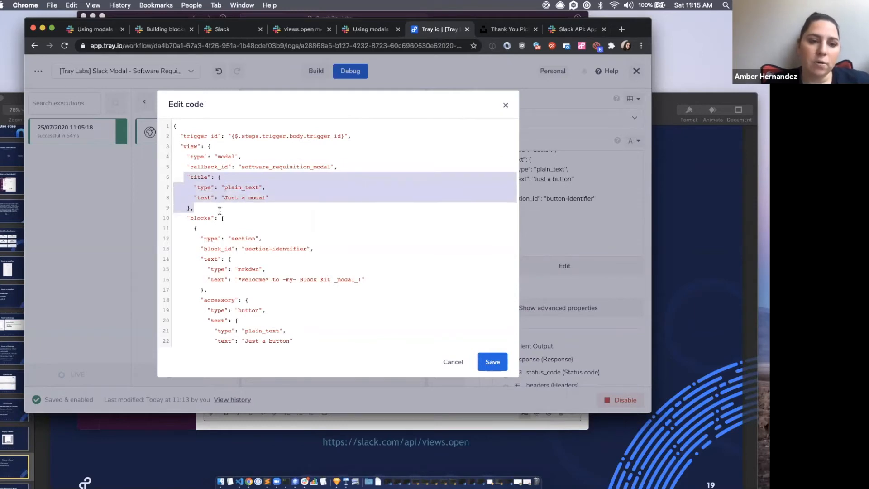
left_click(220, 211)
left_click_drag(184, 176, 204, 208)
left_click(204, 208)
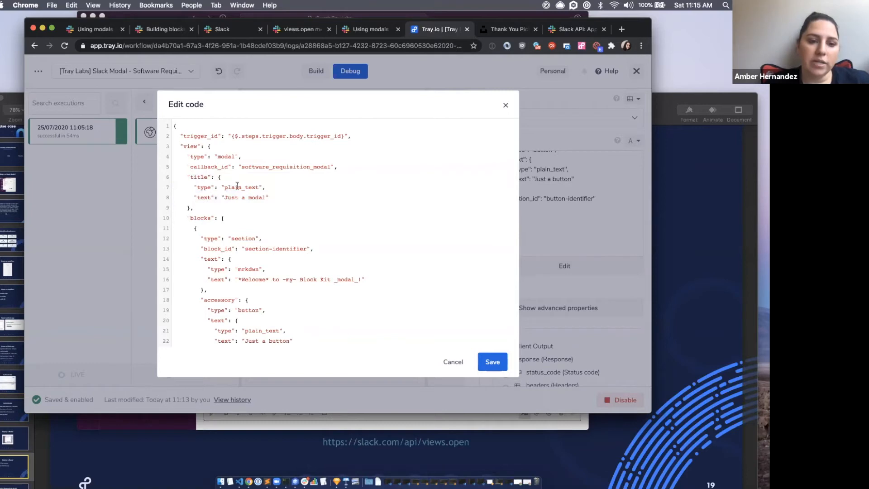
Set the modal's title text in the raw body to Software Requisition
left_click_drag(224, 197, 266, 201)
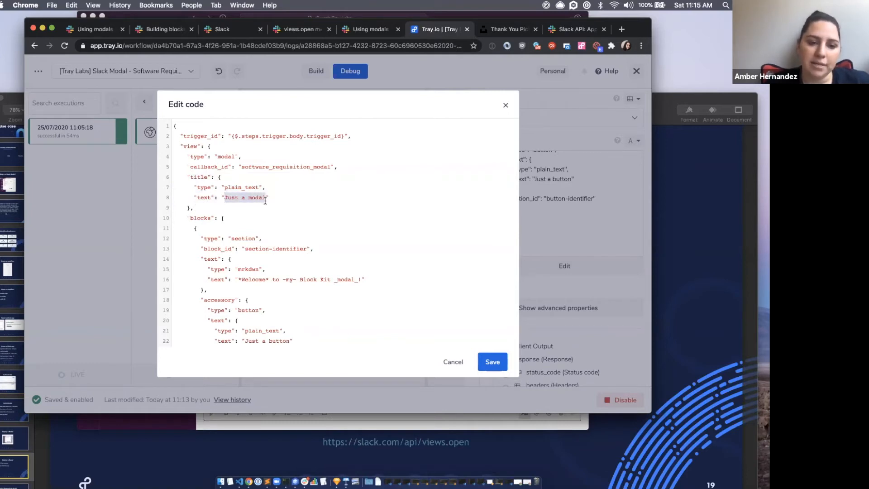
key("BackSpace")
type("Soft")
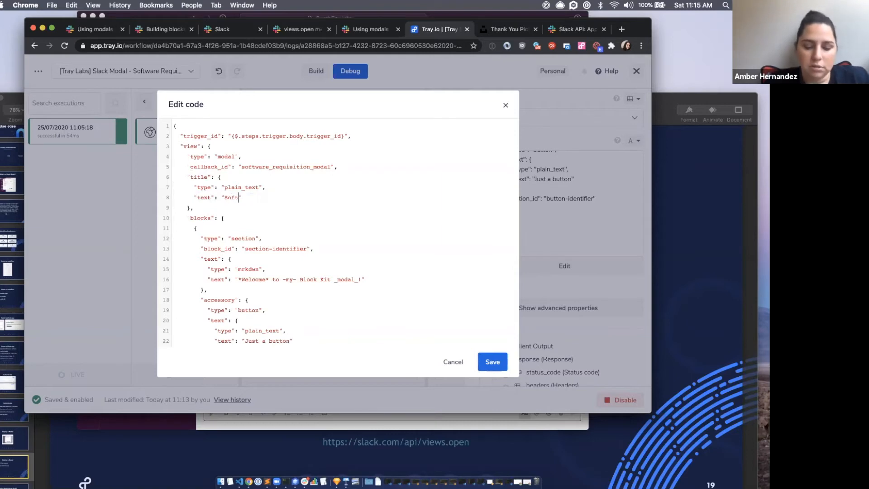
type("ware ")
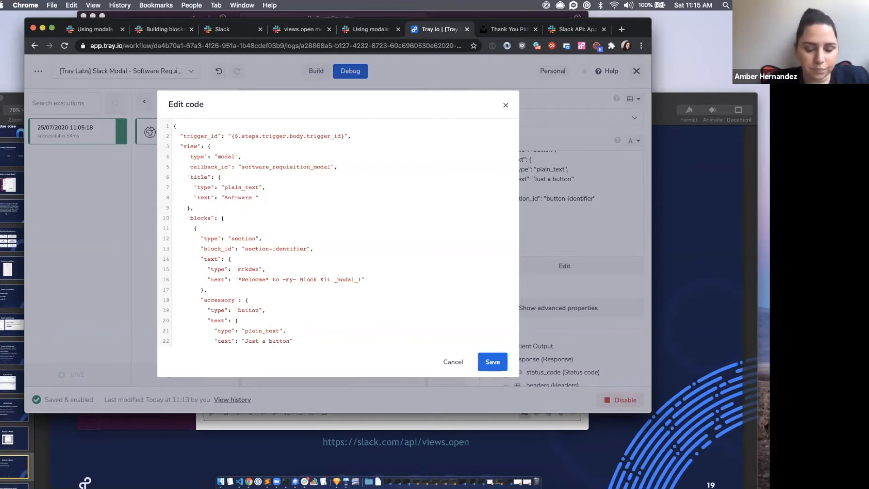
type("Requisition")
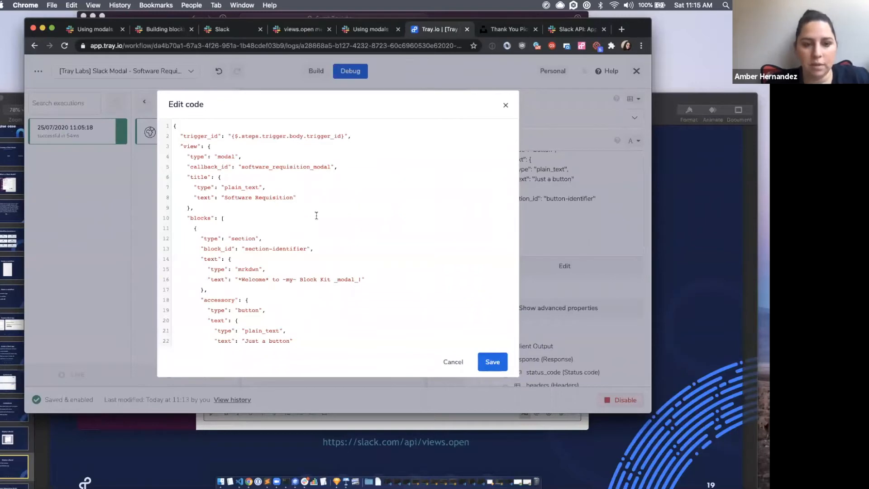
left_click(316, 216)
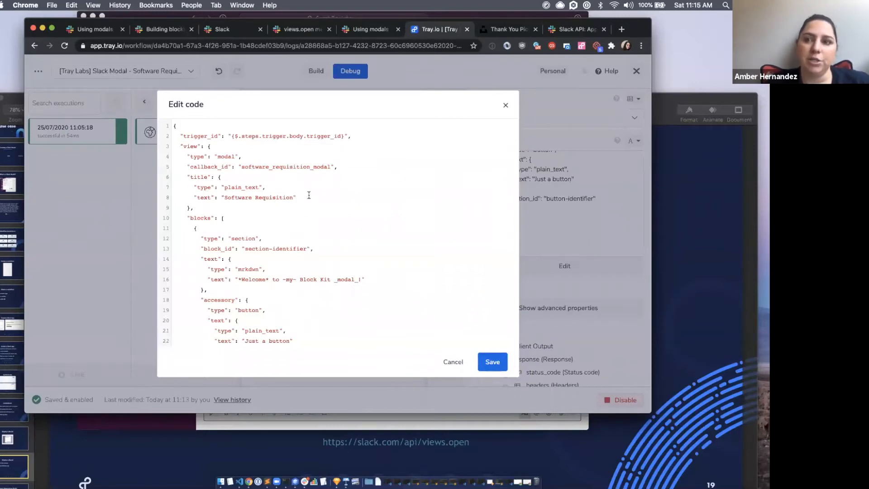
Examine the blocks array in the raw body, including its section text and button accessory
scroll(270, 231, "down", 3)
scroll(190, 211, "up", 3)
left_click_drag(191, 214, 247, 288)
left_click(247, 288)
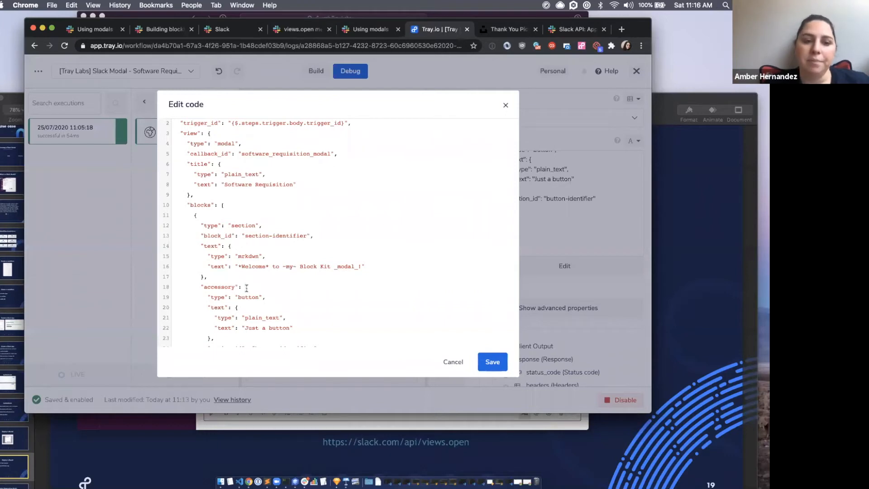
scroll(285, 304, "down", 3)
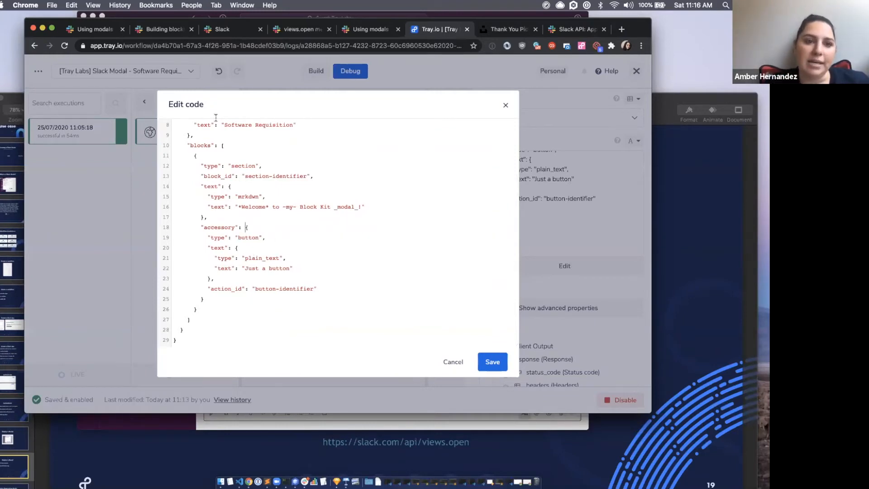
Open the example modal from the Composing views for modals section of Slack's guide in Block Kit Builder
left_click(100, 29)
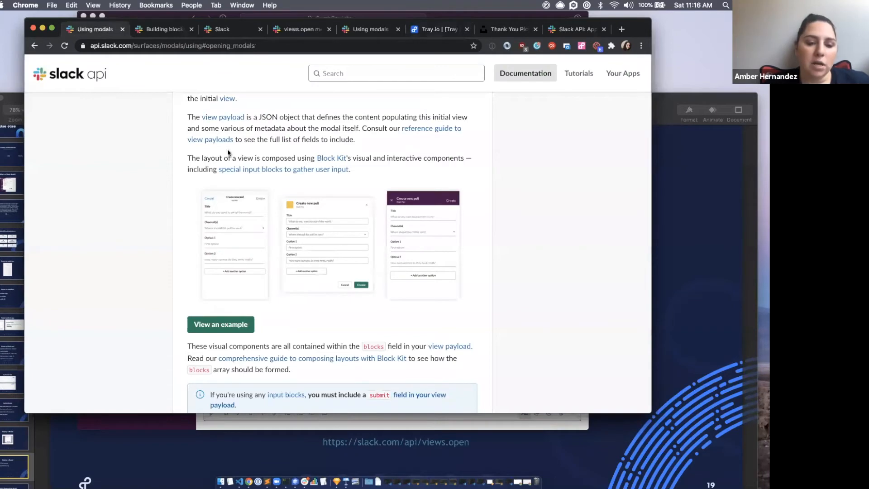
scroll(227, 150, "up", 10)
scroll(228, 149, "down", 5)
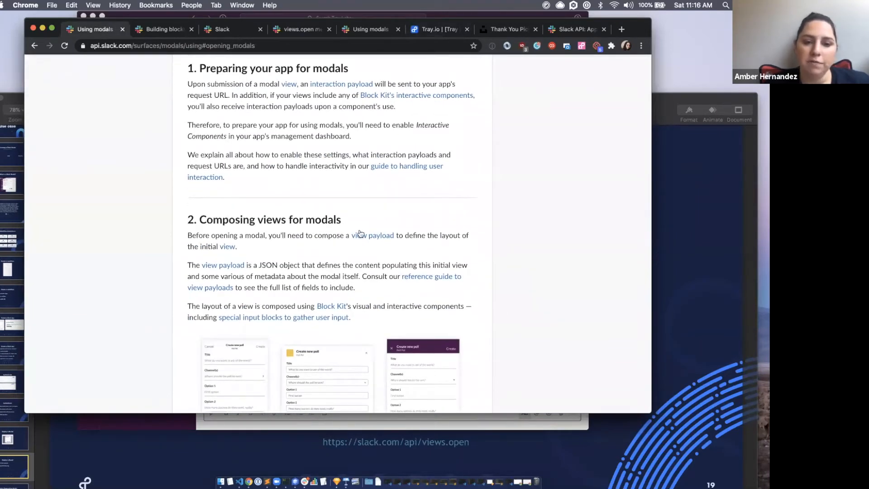
scroll(239, 253, "down", 7)
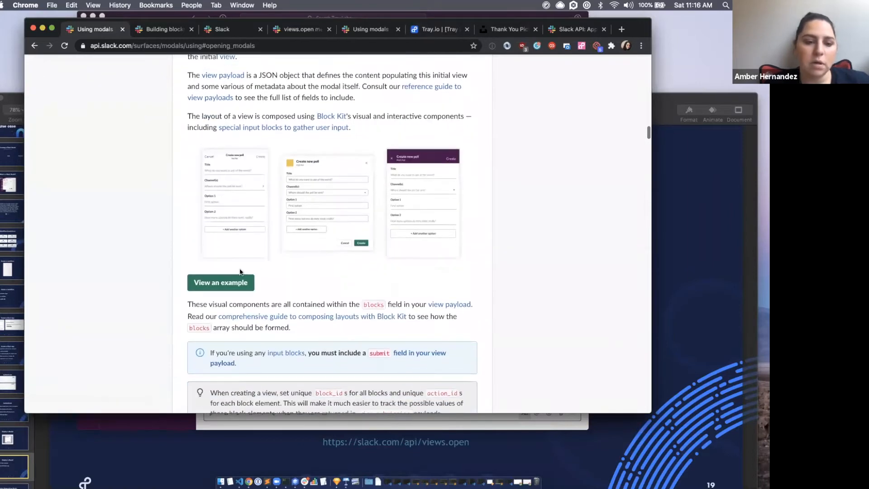
left_click(211, 289)
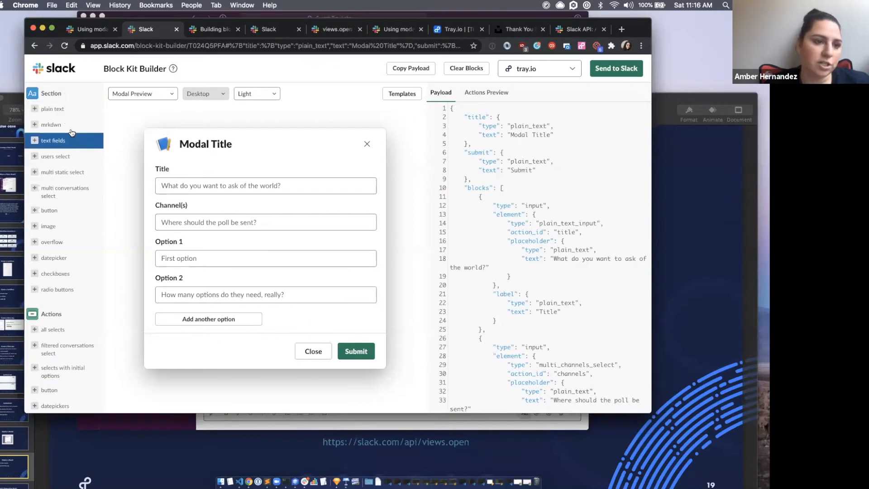
Look through the available block types and set the builder's preview type to Modal Preview
scroll(63, 217, "down", 3)
scroll(64, 278, "down", 6)
scroll(72, 294, "down", 4)
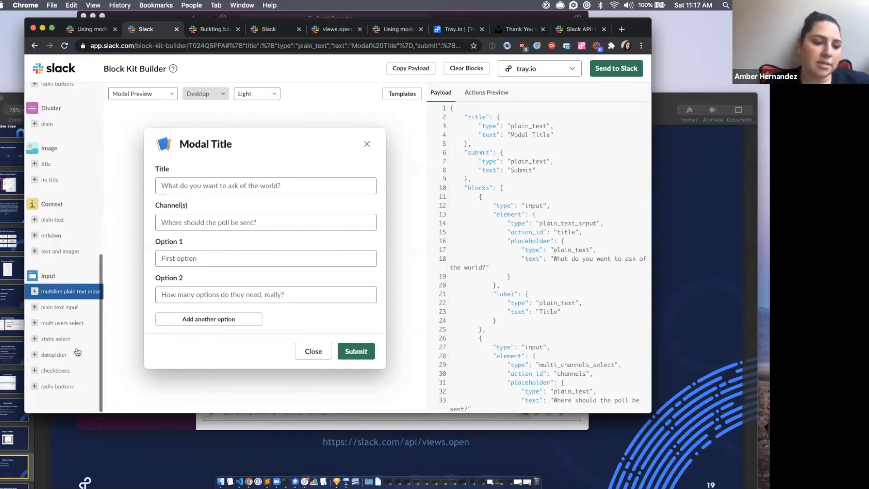
scroll(67, 171, "up", 1)
scroll(67, 170, "down", 1)
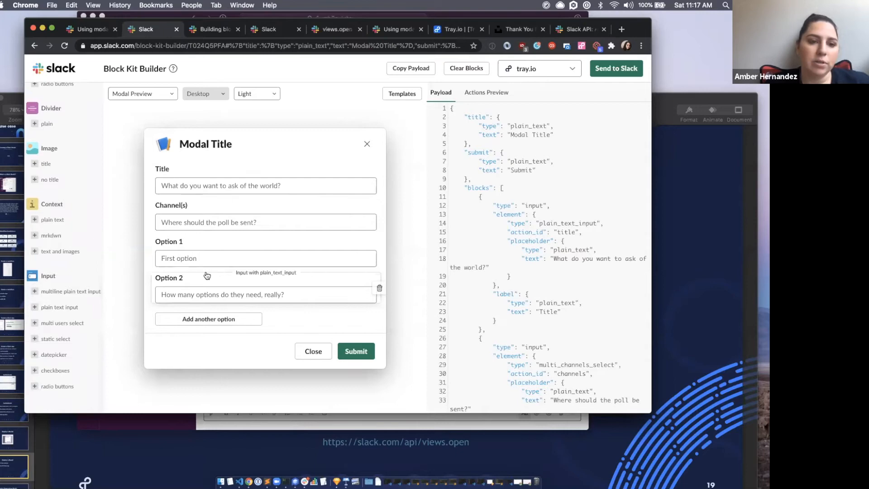
left_click(149, 93)
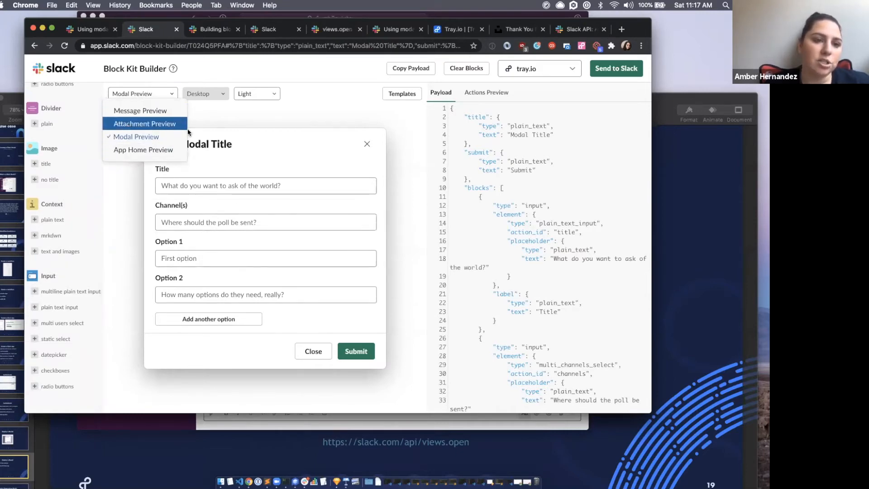
left_click(167, 136)
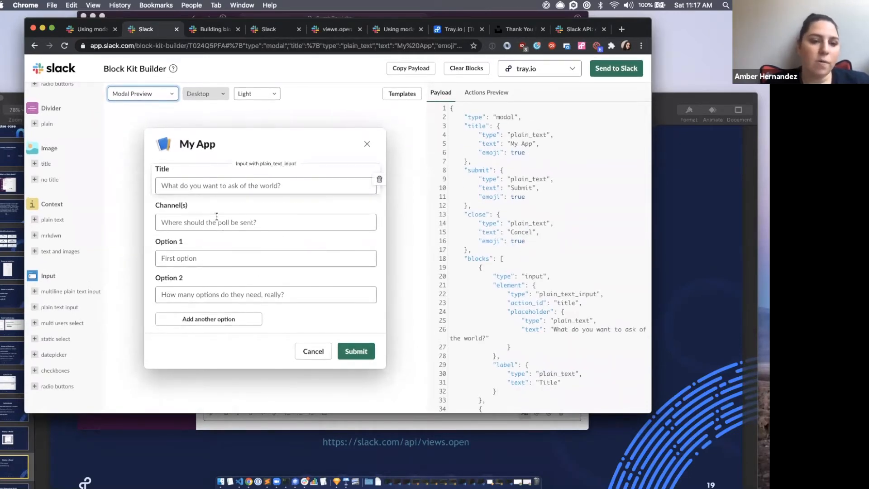
Delete the Add another option button, the Title input and the Channel(s) input from the example modal
left_click(379, 317)
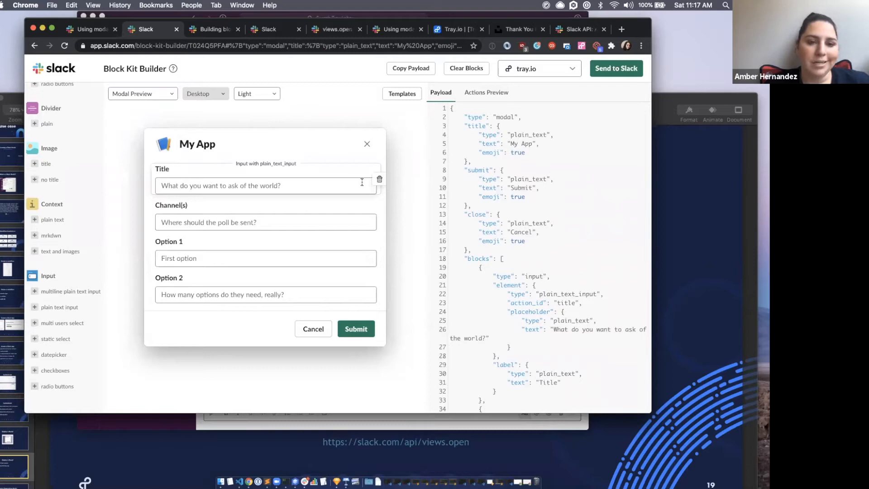
left_click(380, 179)
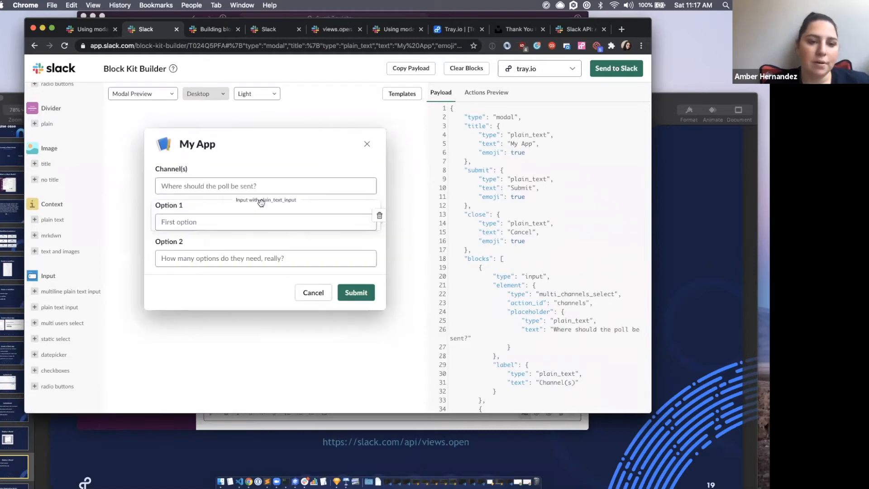
left_click(379, 180)
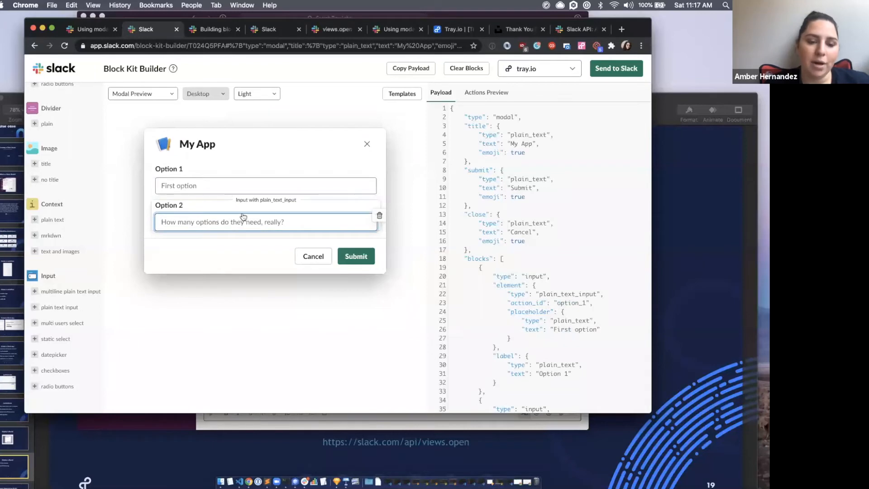
left_click(190, 188)
left_click(182, 220)
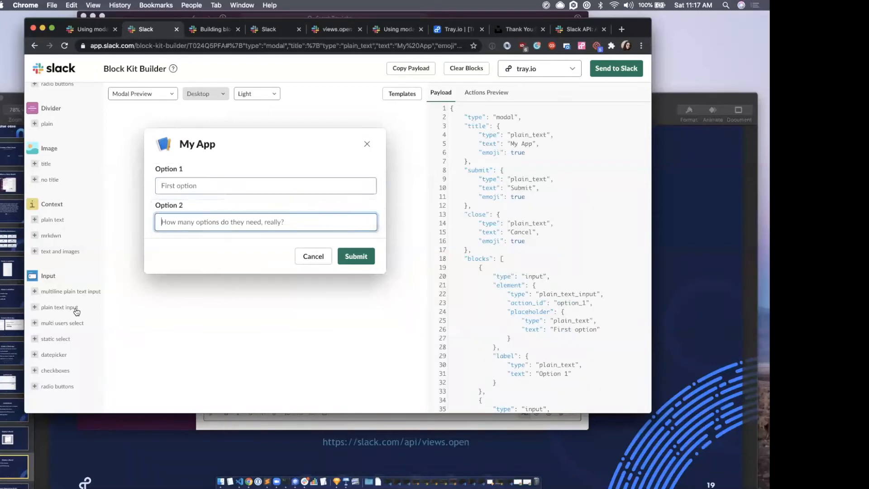
Revisit the Composing views for modals section of Slack's guide to locate its example link, and return to Block Kit Builder
left_click(97, 29)
scroll(243, 133, "up", 15)
scroll(244, 135, "up", 10)
scroll(243, 285, "down", 3)
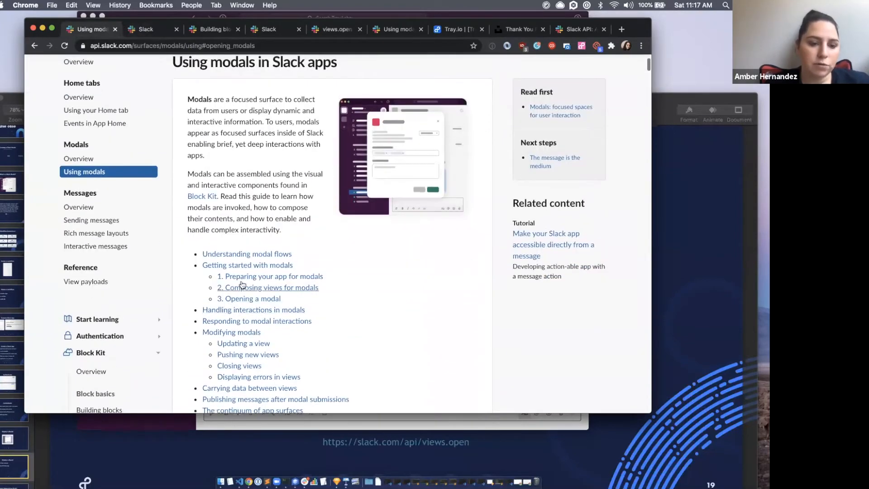
scroll(242, 285, "up", 3)
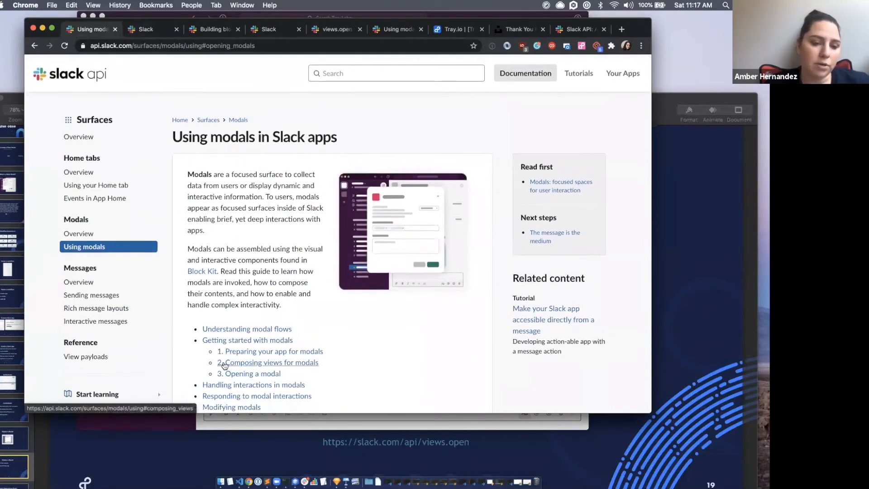
left_click(292, 368)
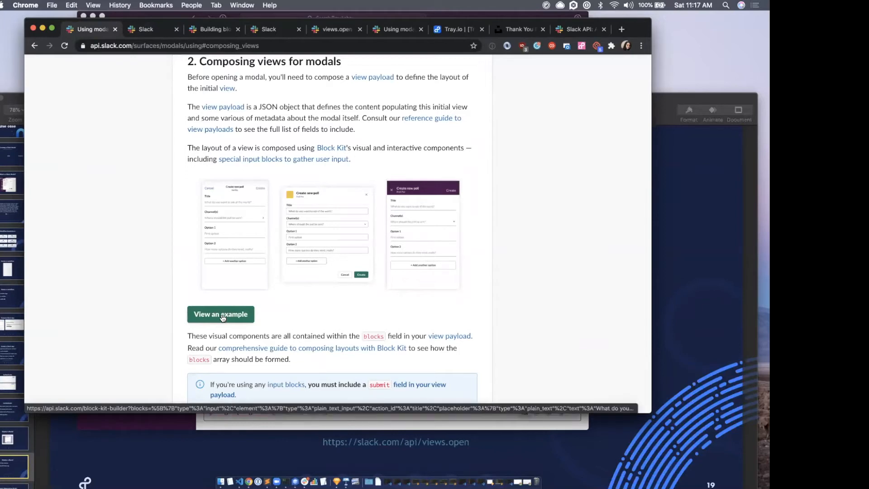
left_click(148, 31)
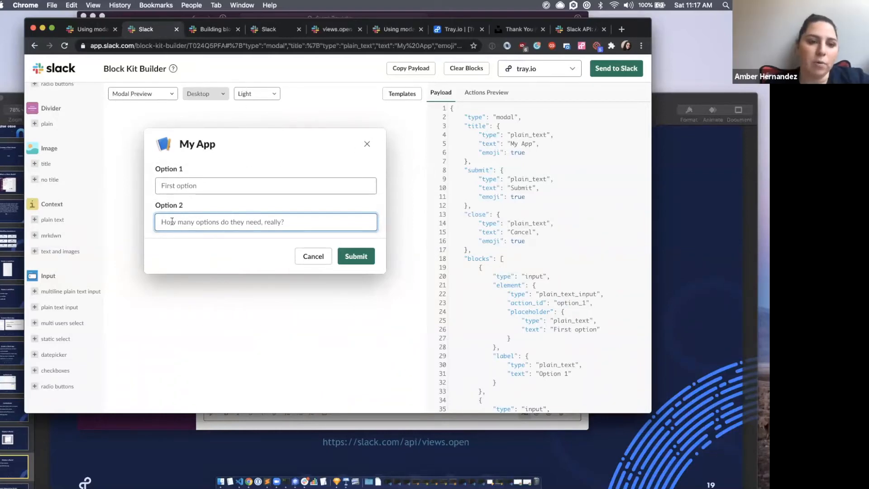
Add a plain text input and a multiline plain text input below Option 2 in the modal
scroll(78, 113, "up", 10)
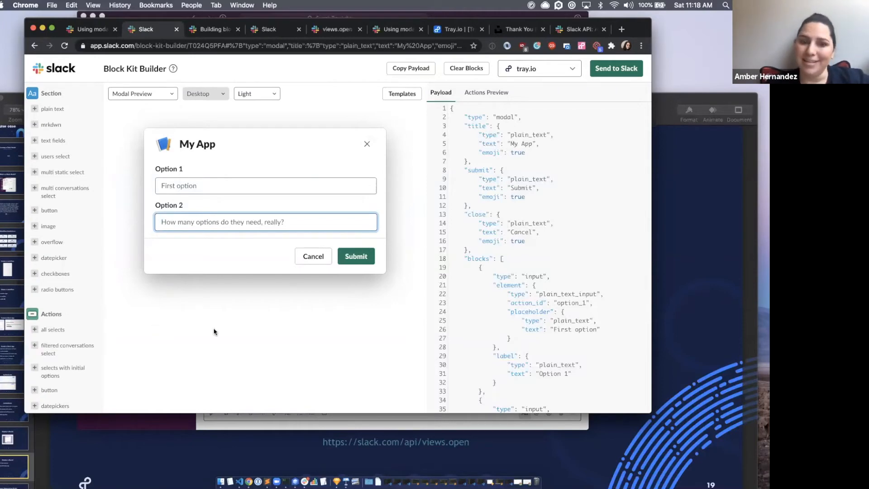
scroll(61, 344, "down", 3)
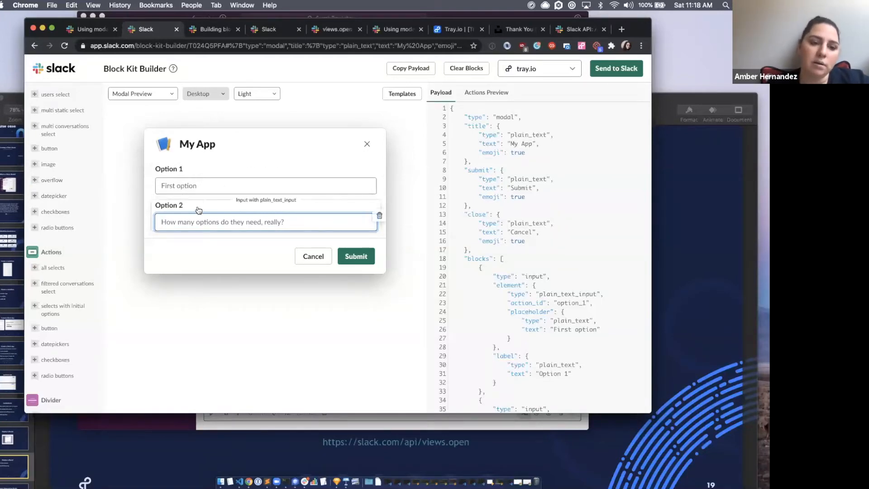
scroll(63, 326, "down", 5)
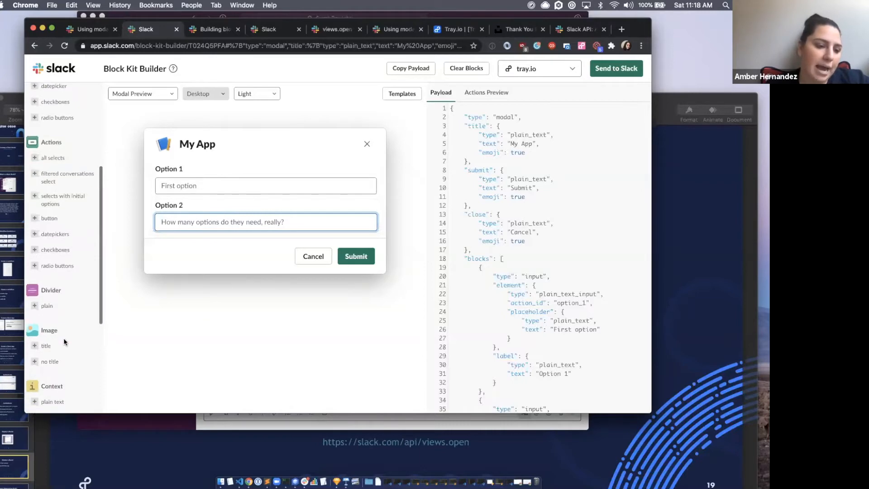
scroll(64, 342, "down", 3)
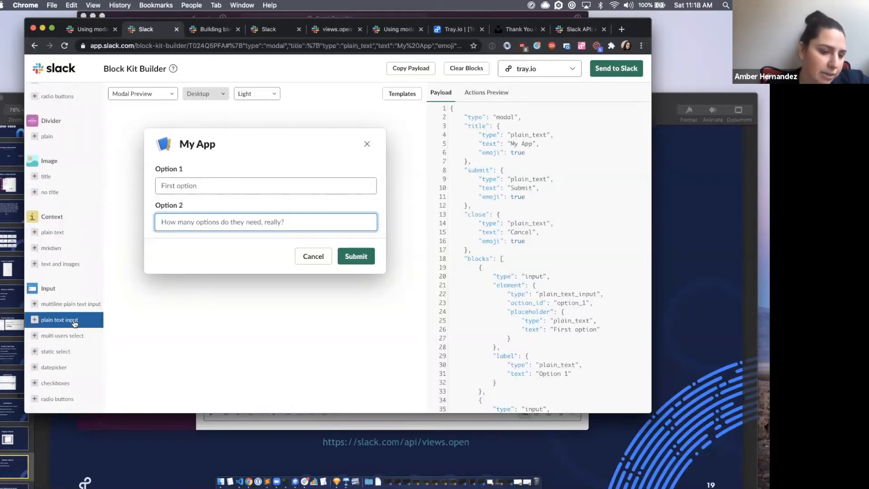
left_click(74, 320)
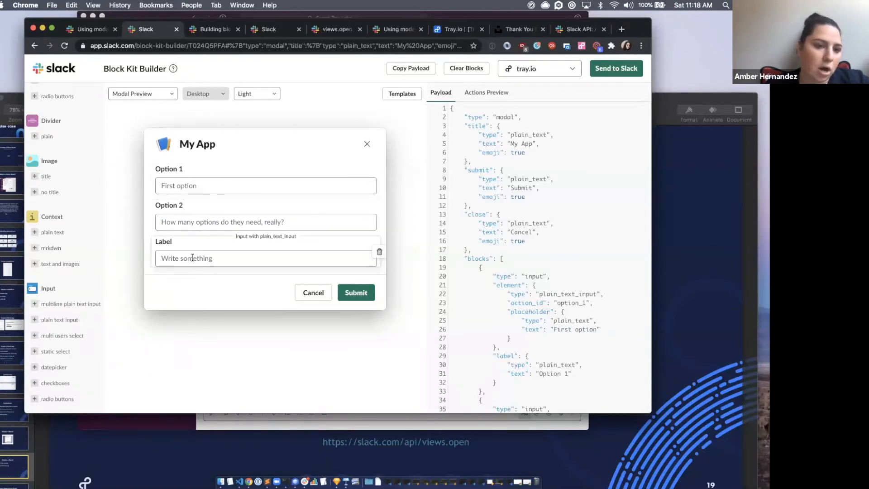
left_click(82, 308)
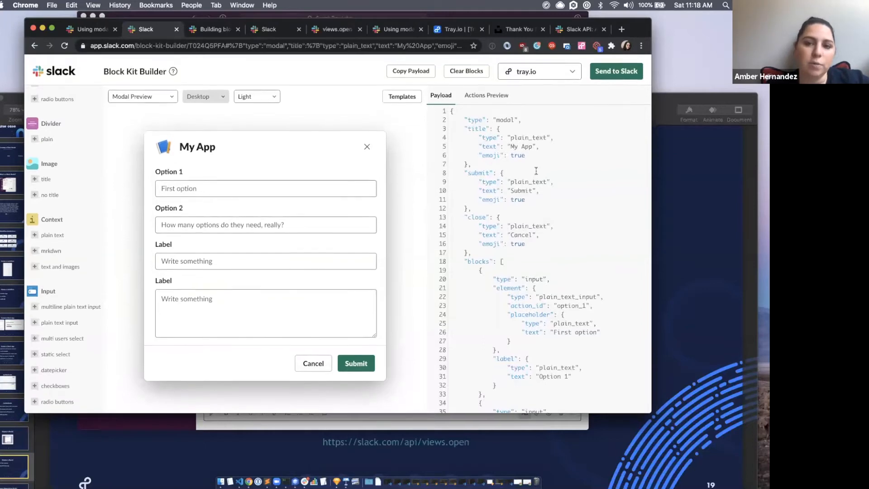
Examine the generated payload's title, submit, close and blocks sections against the modal preview
scroll(535, 171, "down", 3)
scroll(535, 171, "down", 2)
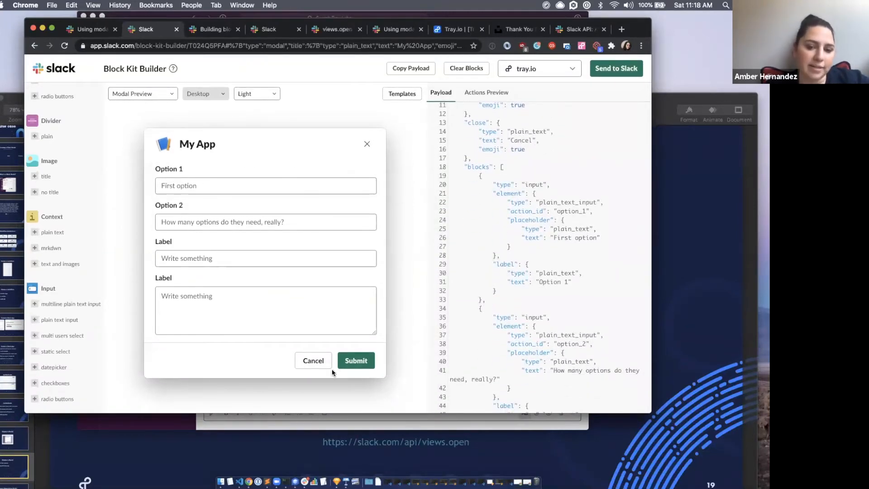
scroll(521, 280, "up", 4)
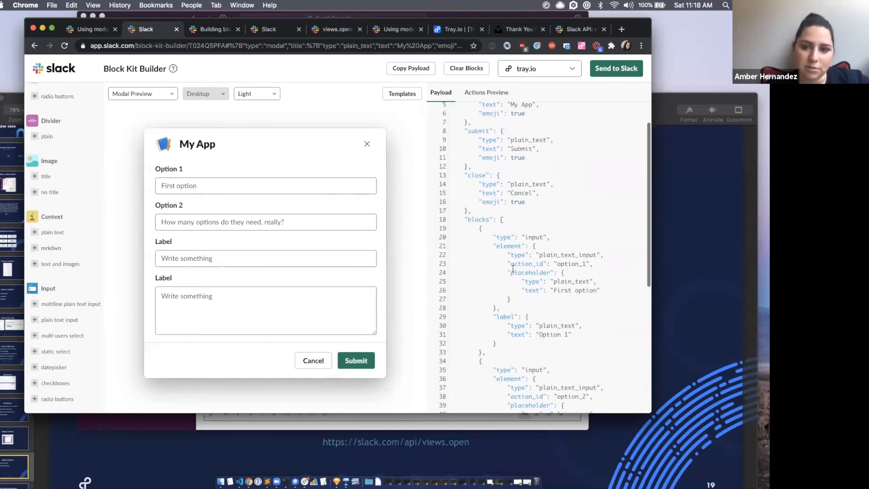
scroll(516, 240, "up", 2)
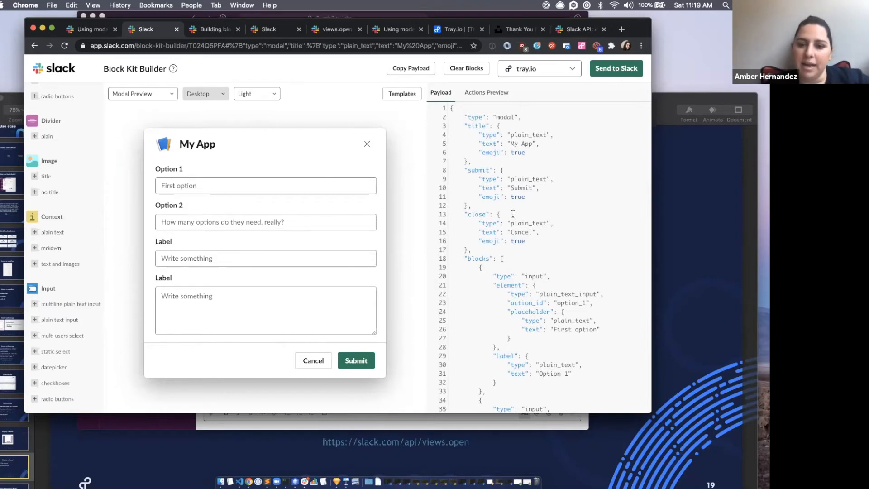
scroll(513, 214, "down", 3)
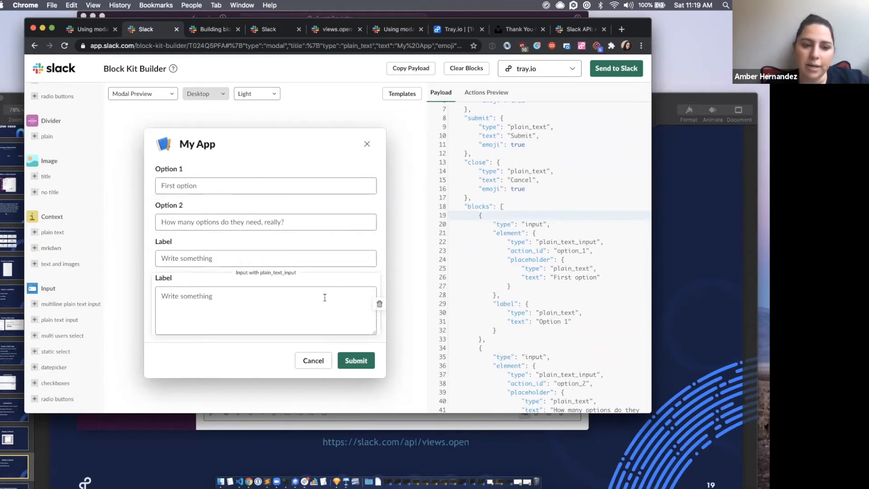
scroll(478, 267, "down", 2)
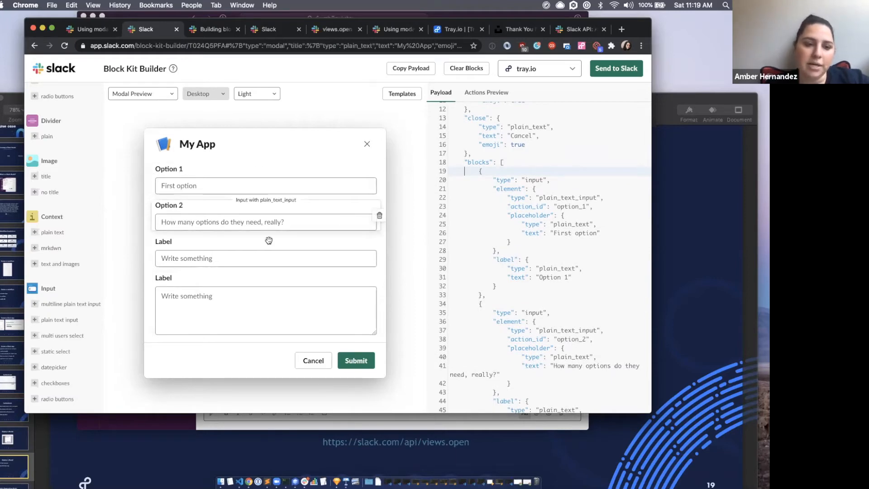
scroll(571, 205, "up", 2)
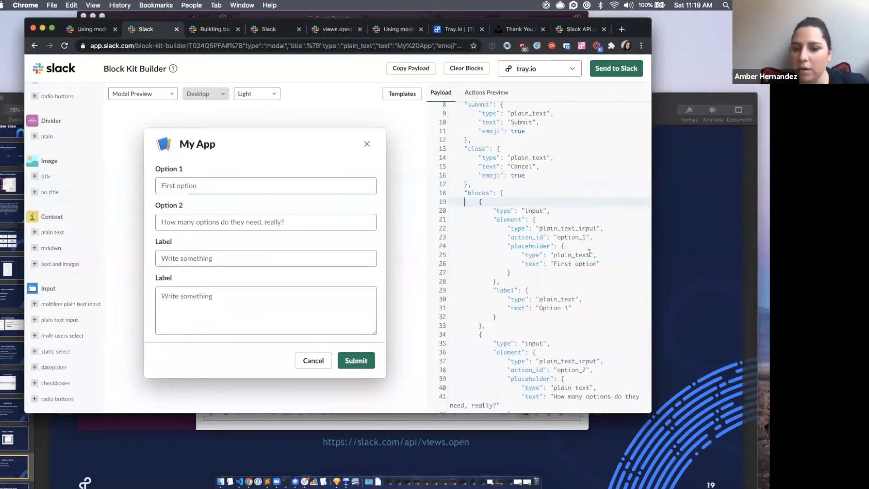
Change the placeholder text of the first input block in the payload to "Service Name"
double_click(538, 210)
left_click_drag(495, 220, 525, 272)
left_click(528, 272)
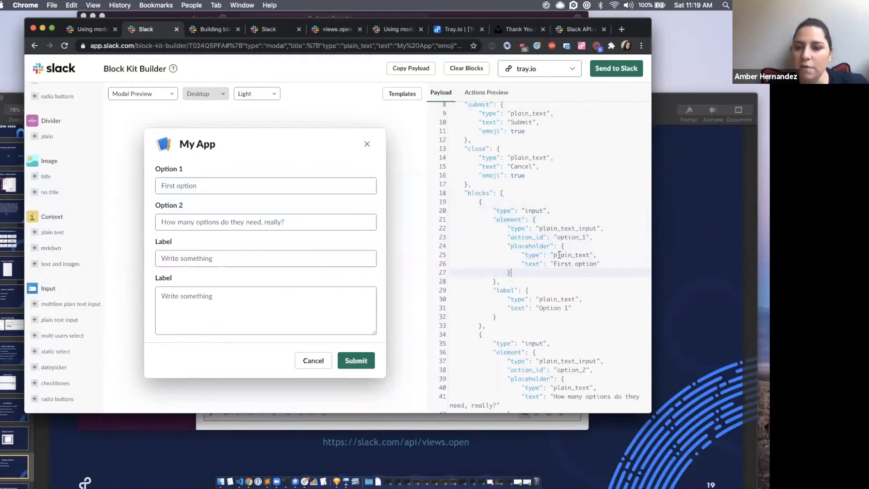
left_click(525, 251)
double_click(526, 246)
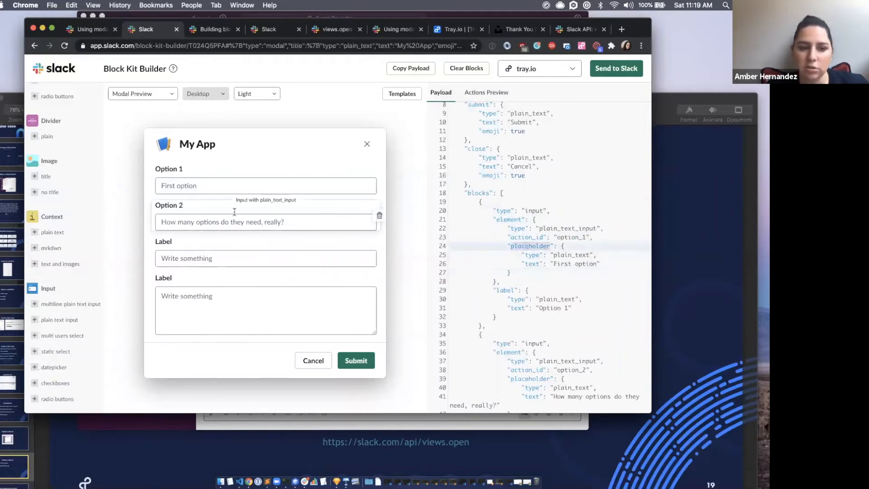
left_click_drag(554, 264, 594, 262)
key("BackSpace")
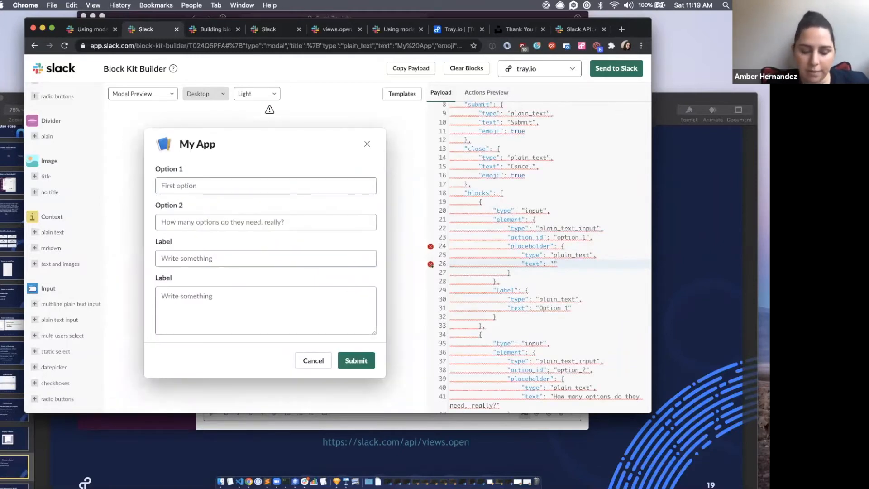
type("Service")
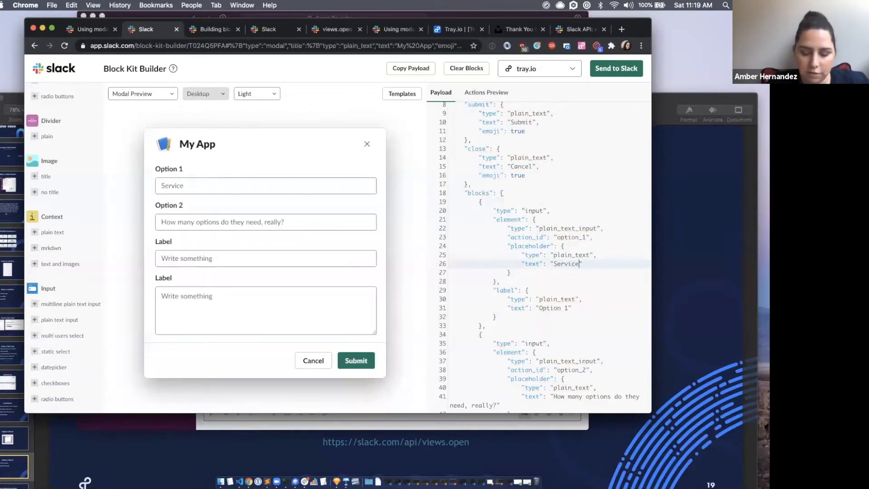
type(" Name")
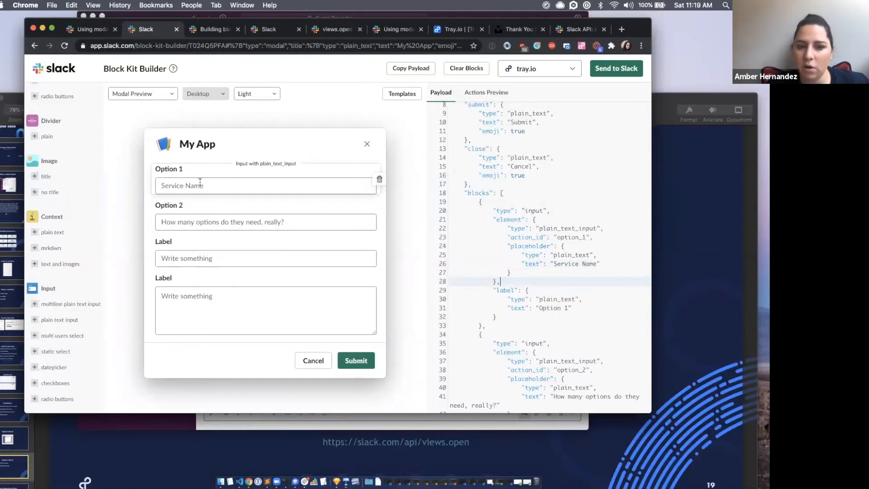
left_click(200, 182)
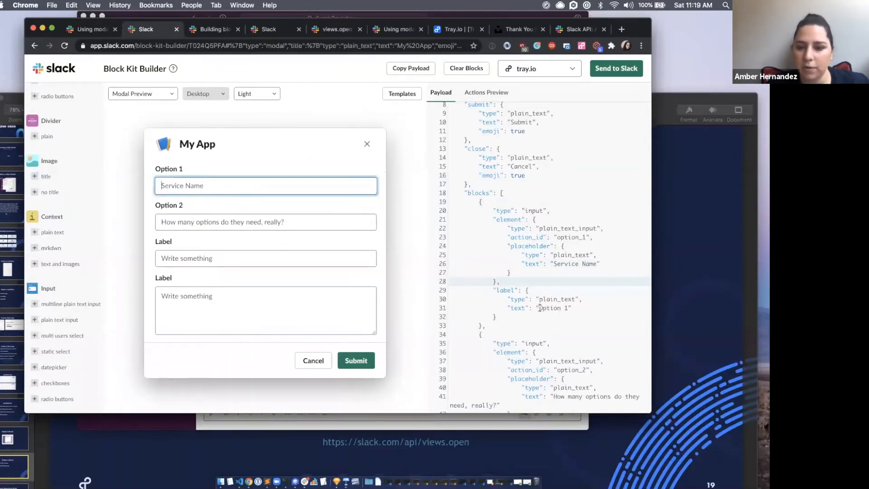
Set the first input block's label text in the payload to "Please input the service's name"
left_click_drag(538, 308, 567, 308)
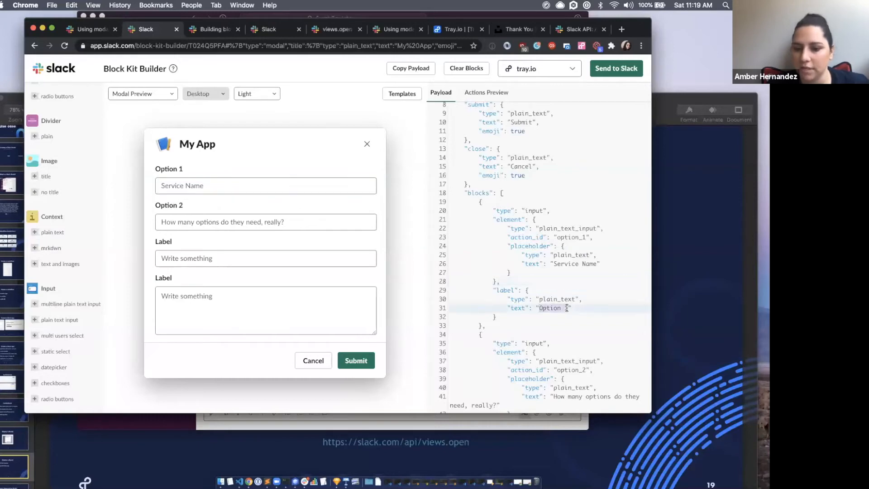
key("BackSpace")
type("S")
key("BackSpace")
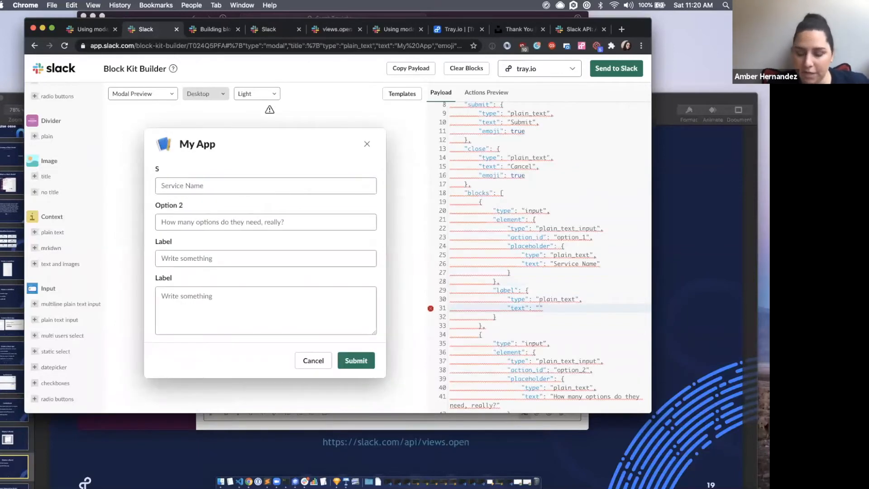
type("Please ")
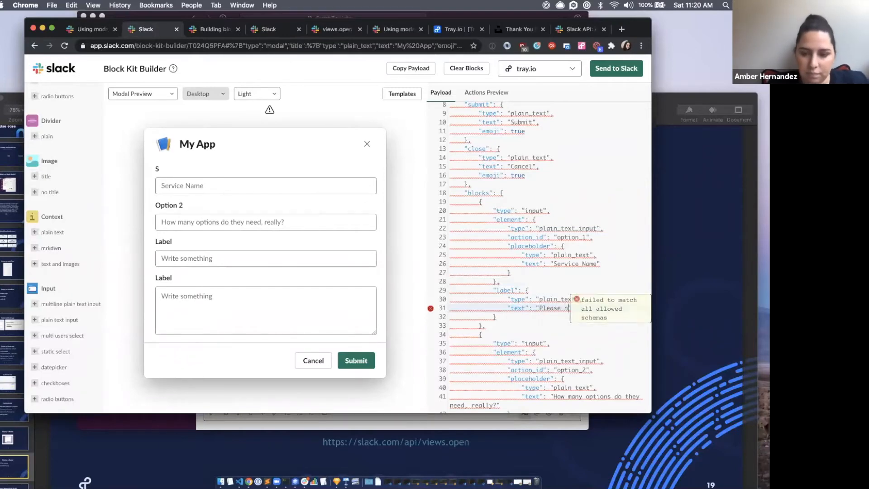
type("in")
type("put the ")
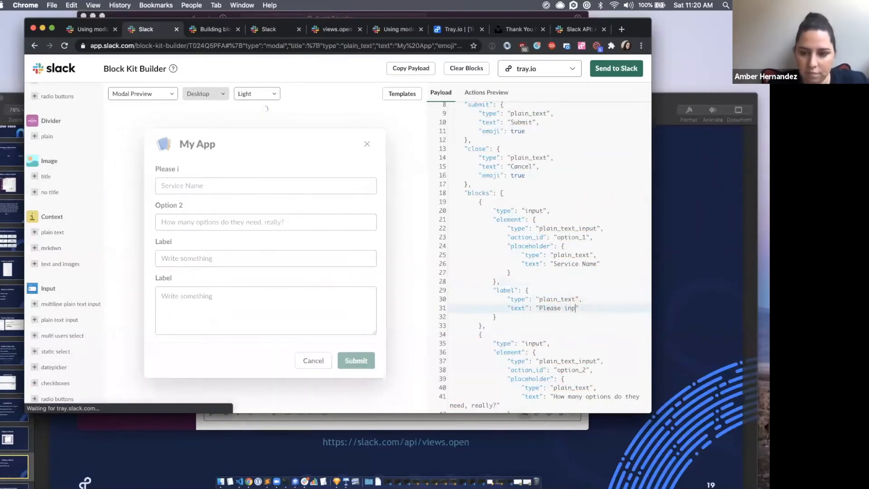
type("service")
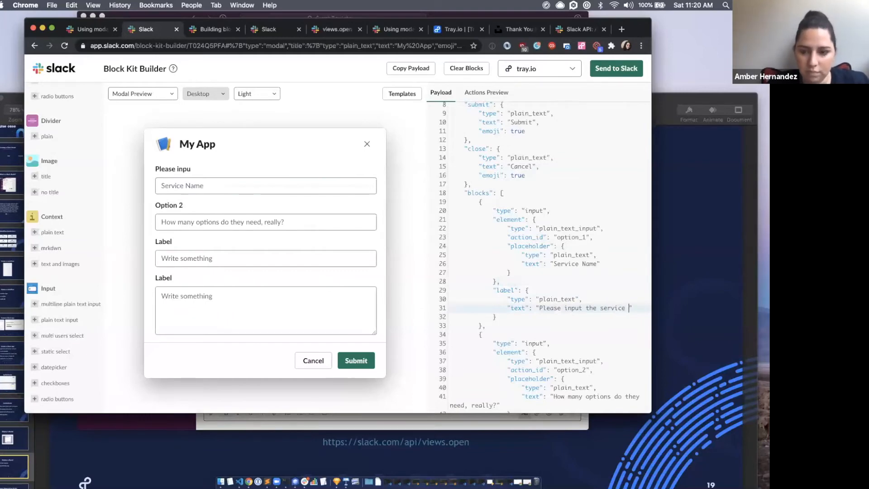
type("'s name")
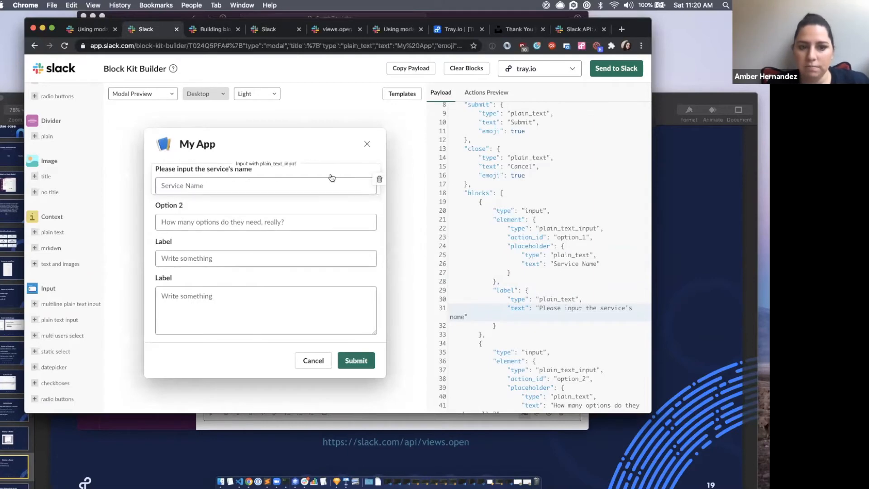
Replace the placeholder text of the second input block, option_2, with "Service Link" in the payload
scroll(565, 332, "down", 5)
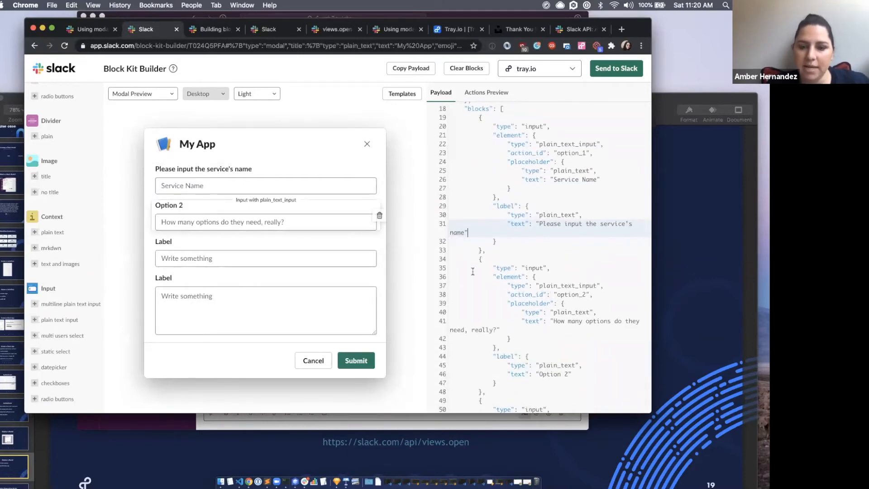
scroll(582, 308, "down", 2)
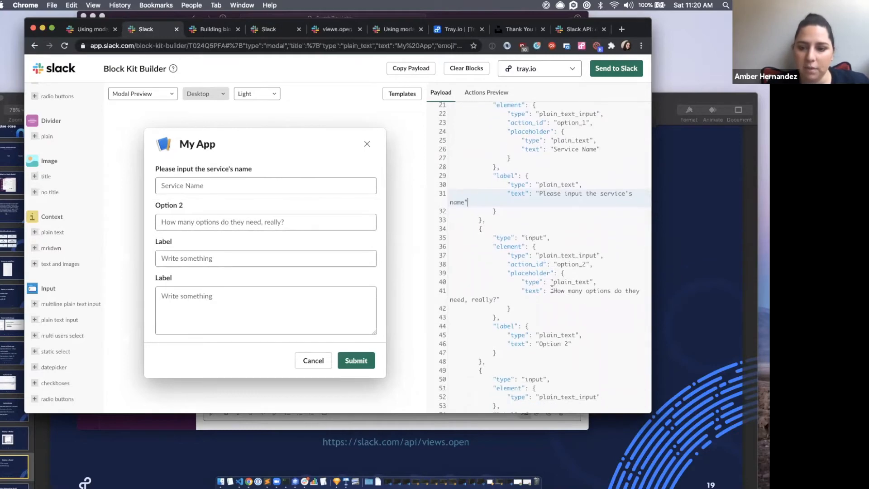
left_click_drag(553, 292, 495, 300)
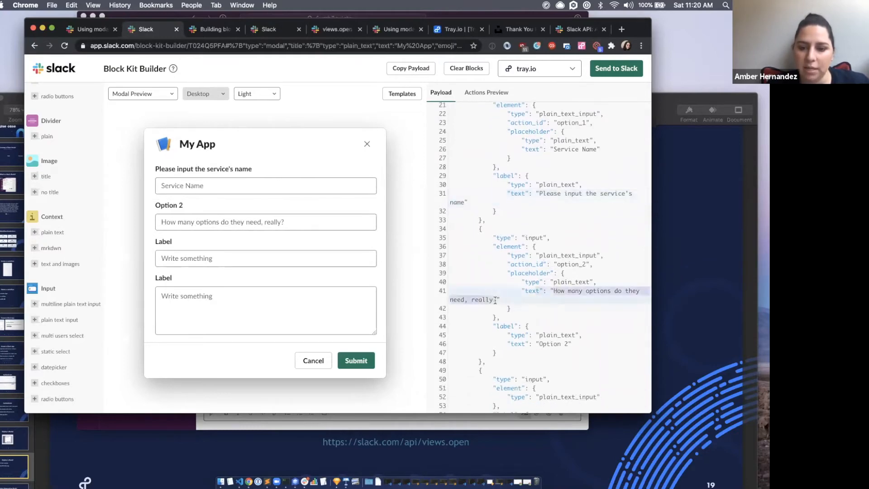
key("BackSpace")
type("Ser")
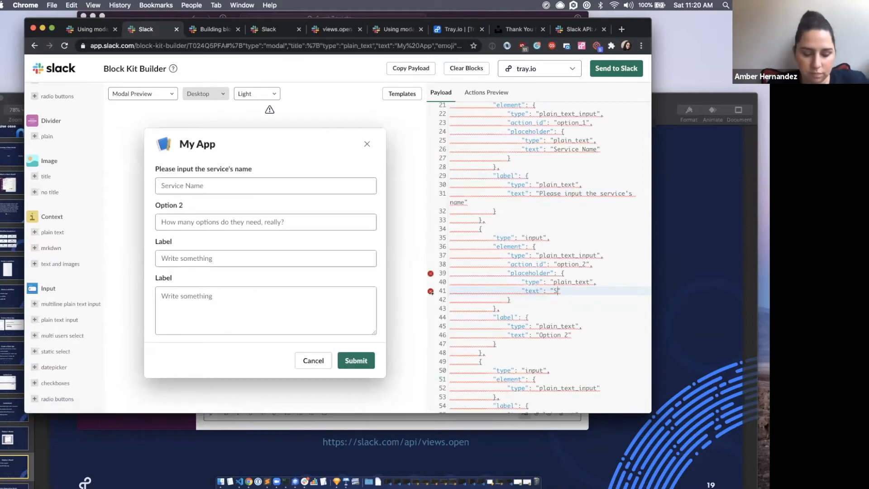
type("vice Lin")
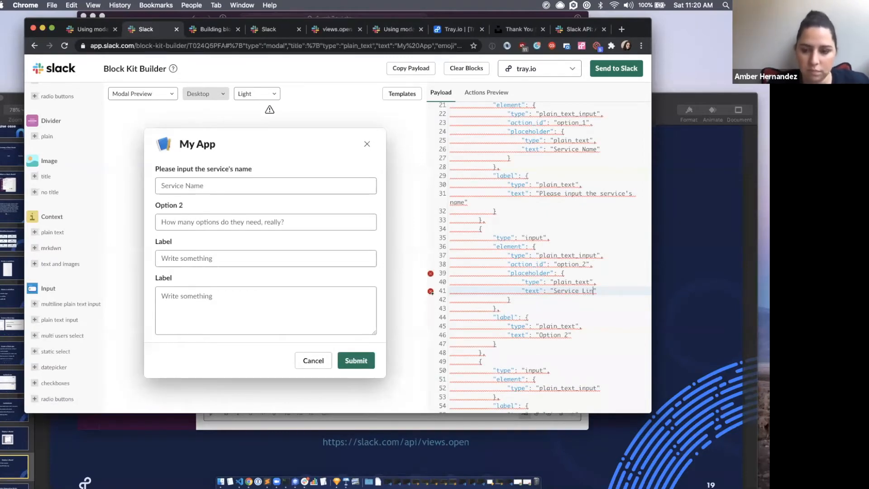
type("k")
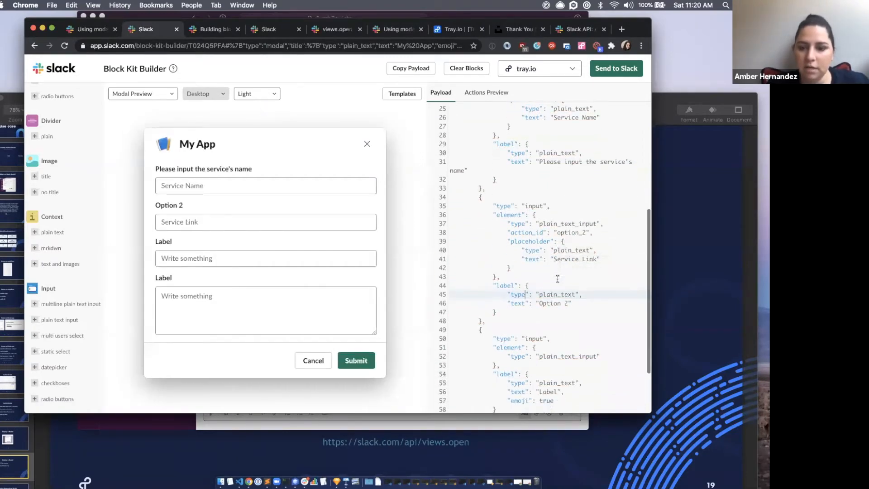
Set the label text of the option_2 input block to "Please provide a link to the service"
left_click_drag(493, 286, 567, 304)
left_click(524, 311)
type("Plea")
type("se ")
type("provide ")
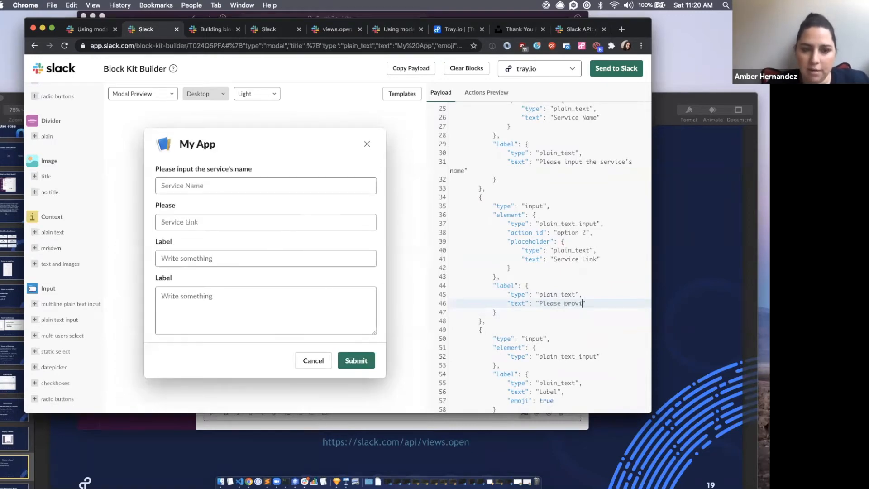
type("a link to the ")
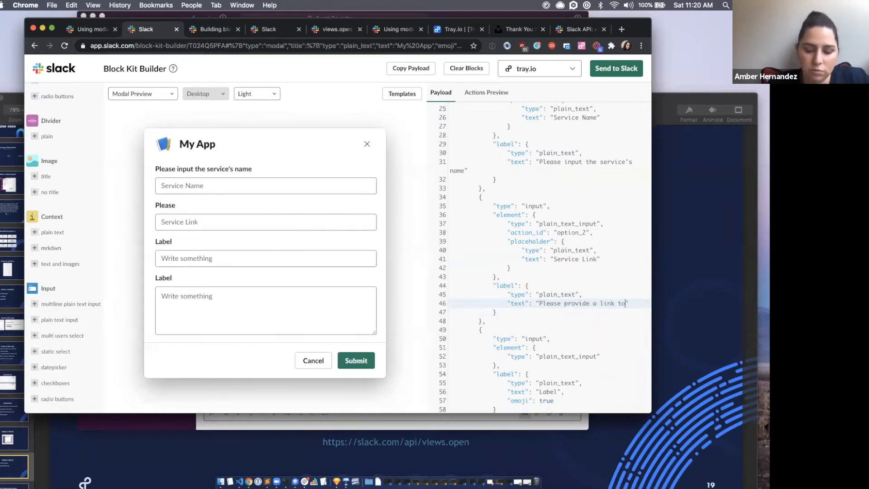
type("service")
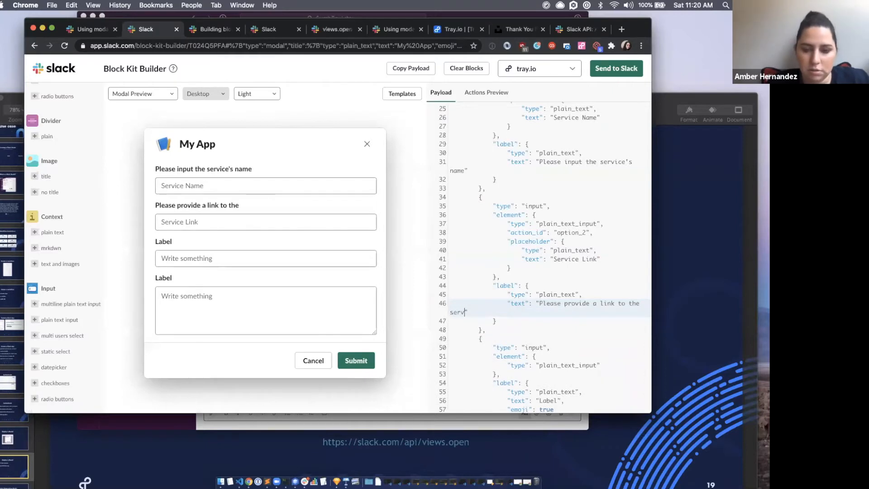
left_click(600, 319)
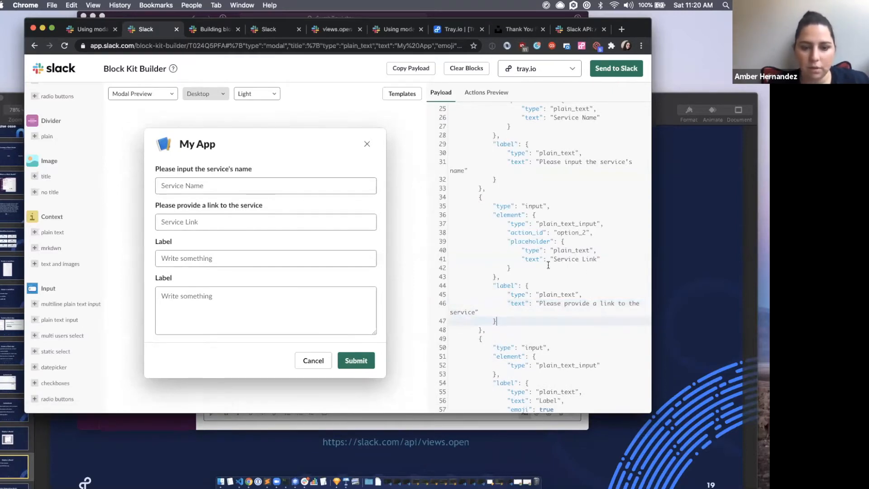
Set the label text of the third, single-line input block to "What is the cost?"
scroll(534, 321, "down", 5)
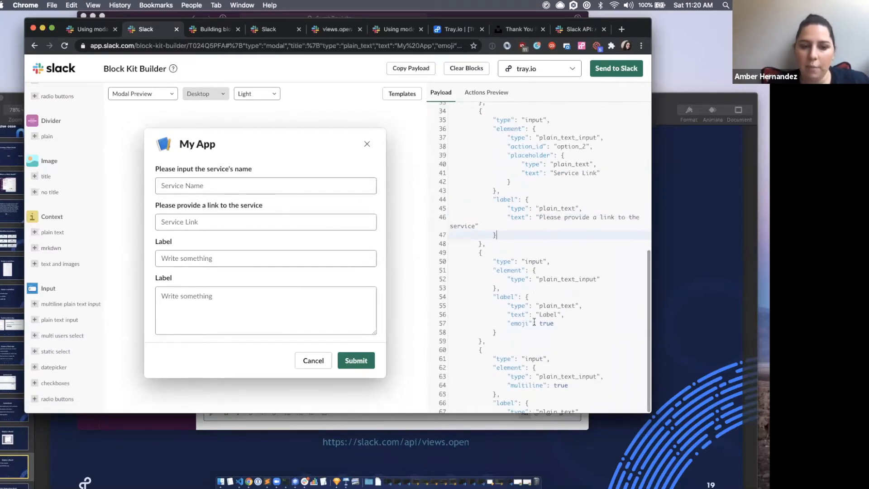
left_click_drag(474, 253, 486, 343)
scroll(549, 281, "down", 2)
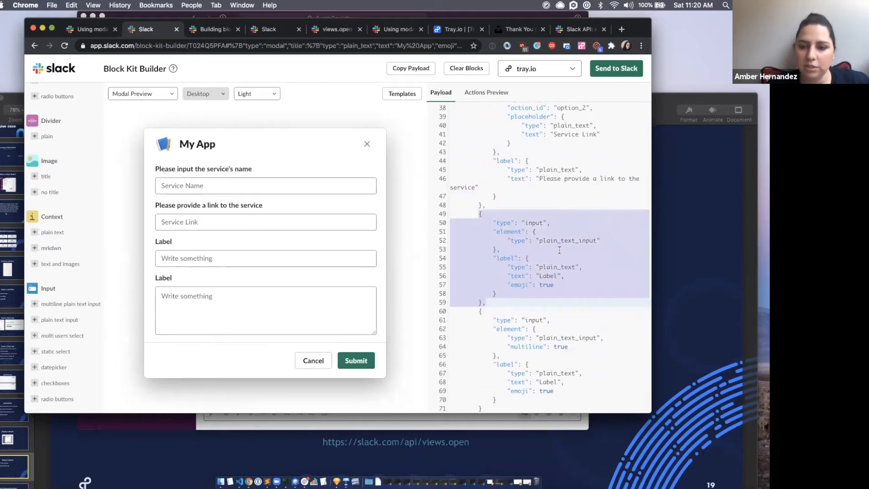
left_click(539, 249)
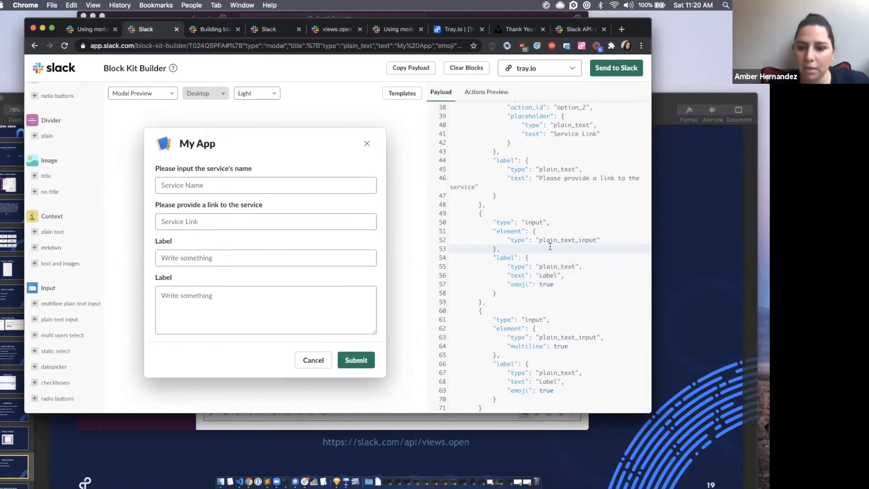
scroll(556, 267, "up", 1)
scroll(564, 288, "down", 2)
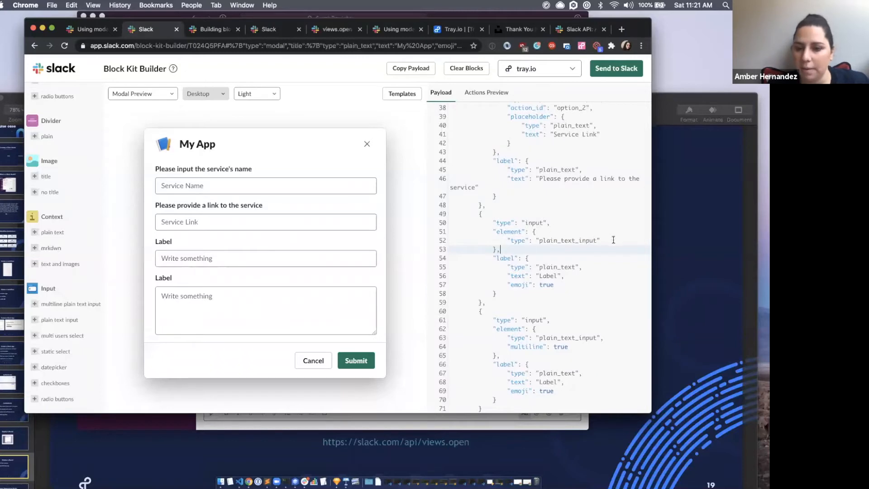
double_click(545, 276)
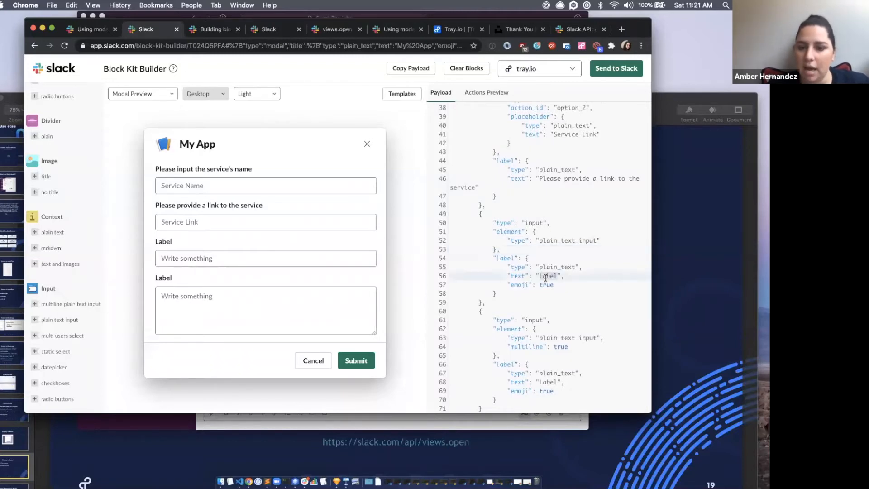
type("Co")
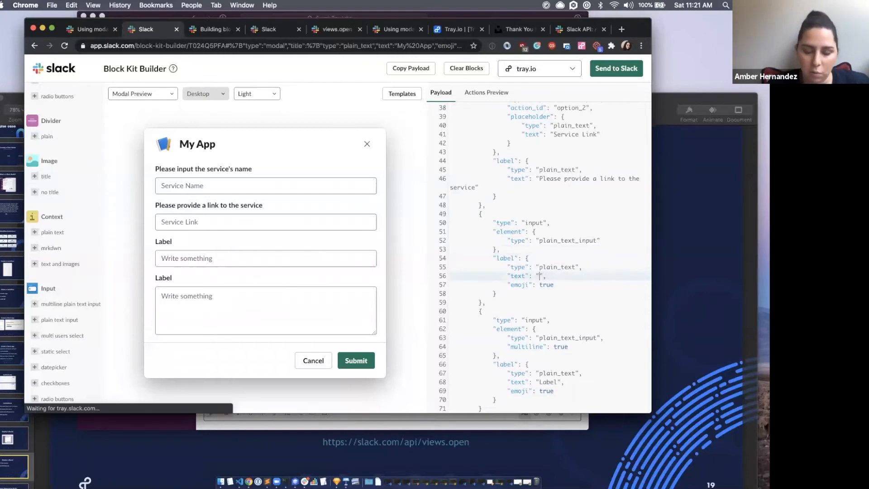
type("Wh")
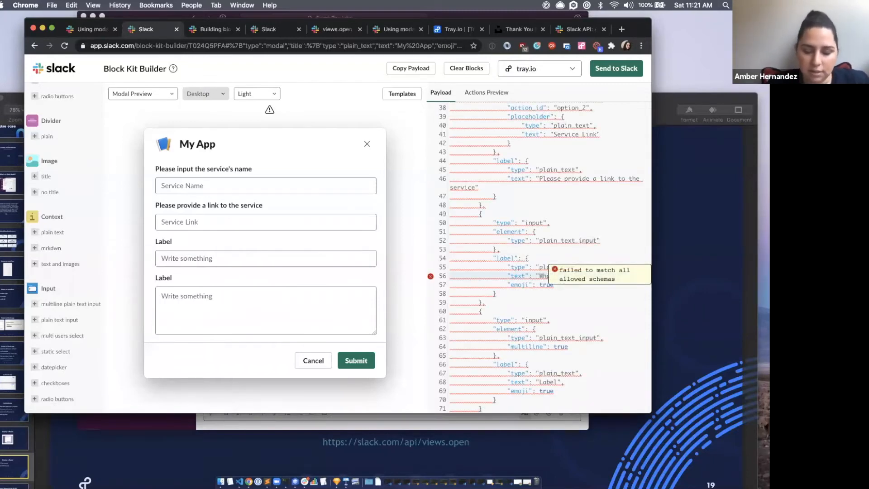
type("at is the cost?\",")
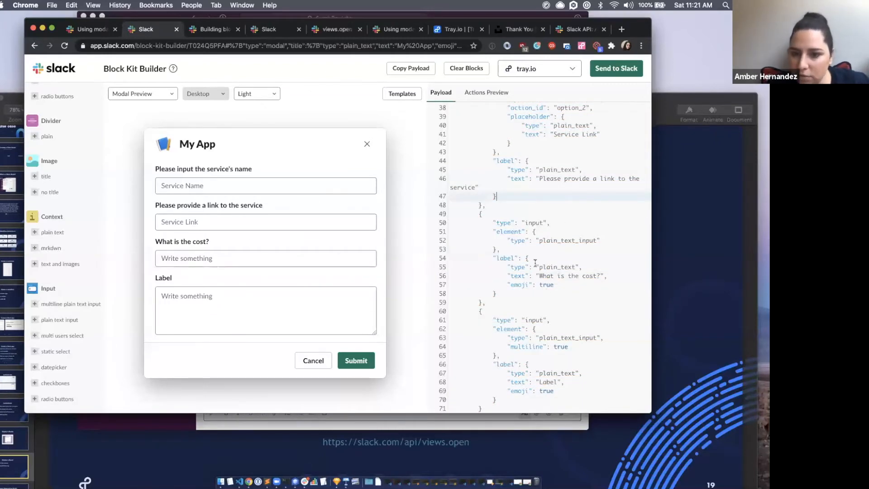
Add an empty "placeholder" object after the type in the element of the "What is the cost?" input
scroll(552, 296, "up", 2)
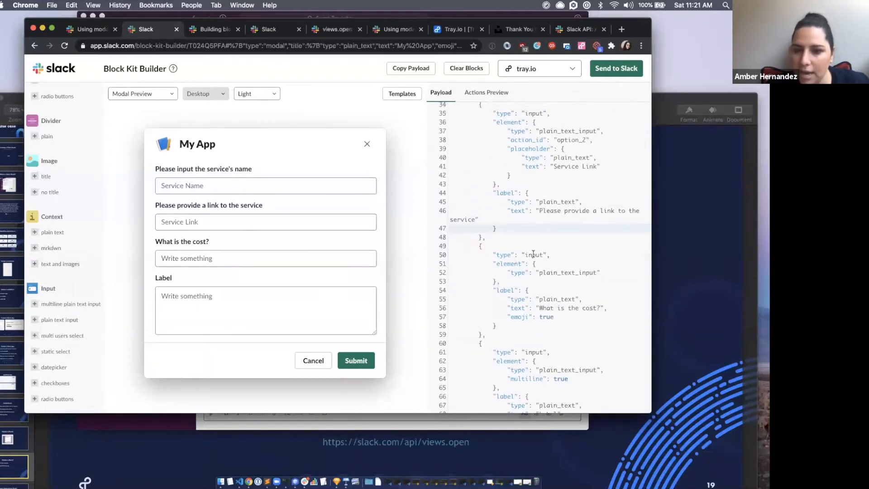
left_click_drag(506, 147, 553, 148)
left_click(605, 270)
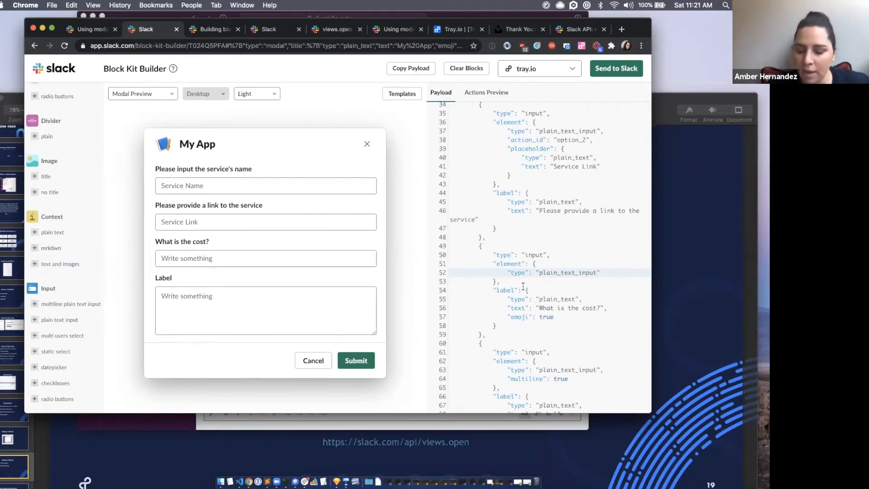
type(",")
key("Return")
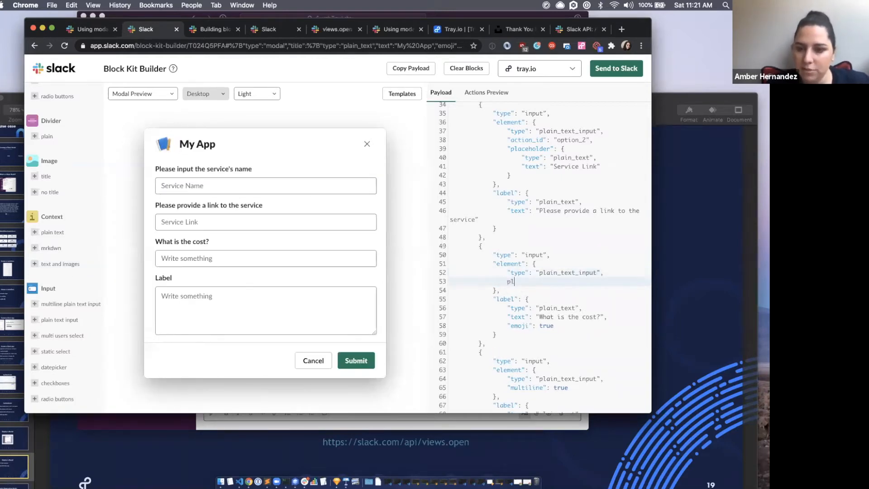
key("BackSpace")
key("BackSpace")
key("BackSpace")
type("\"")
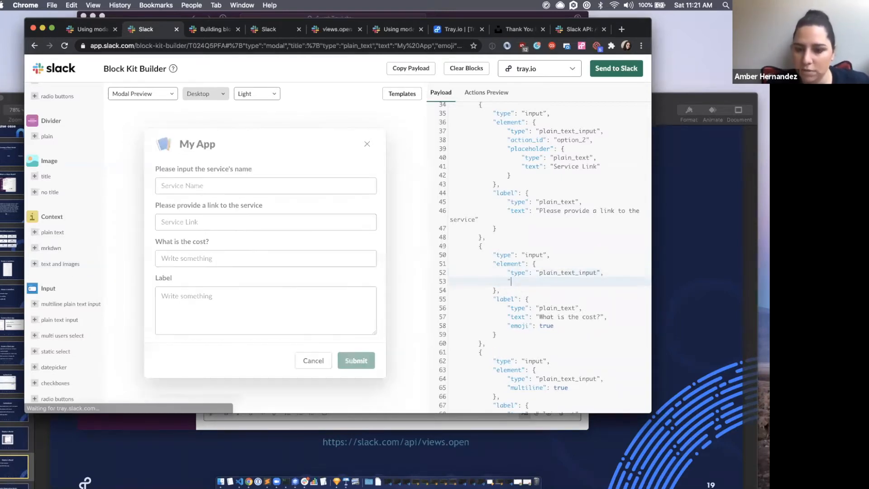
type("placeholder")
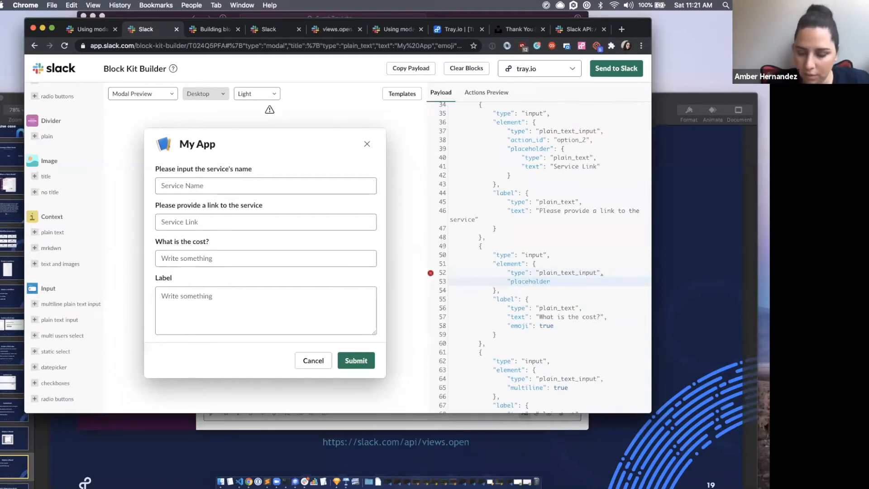
type("\": {")
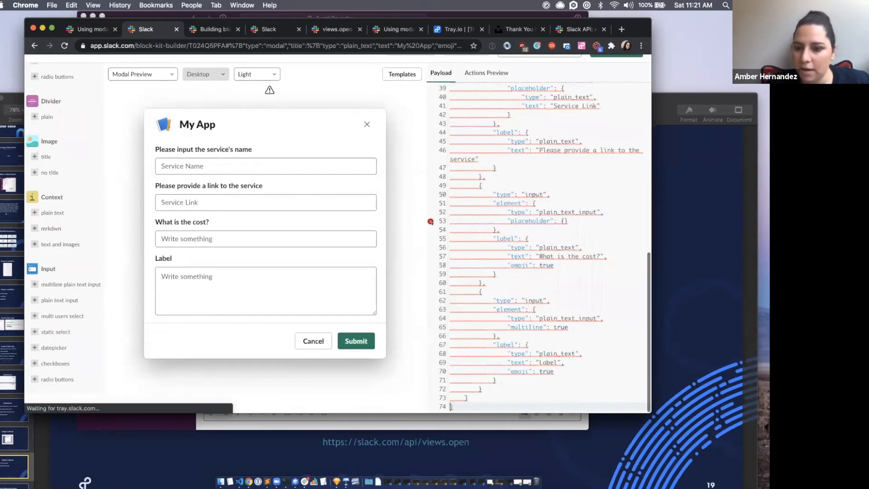
Expand the cost input's placeholder braces onto separate lines and add a "type" property of "plain_text" inside
left_click(564, 221)
mouse_move(564, 221)
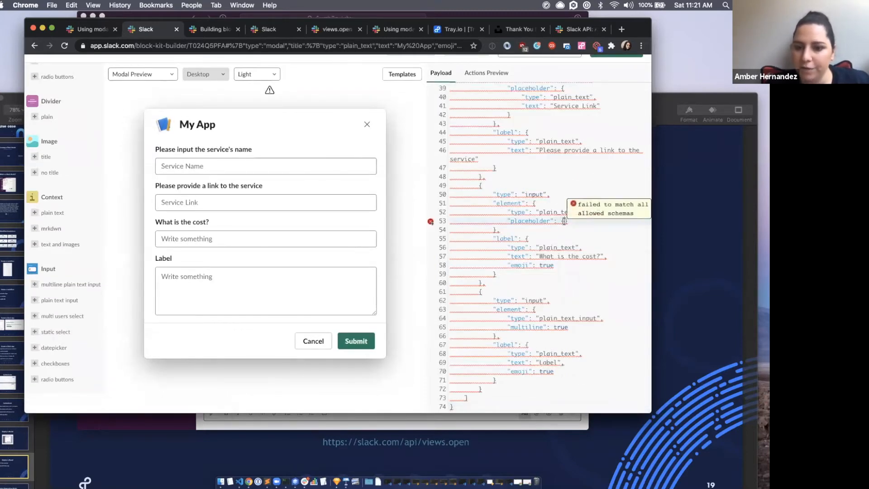
key("Return")
key("Return")
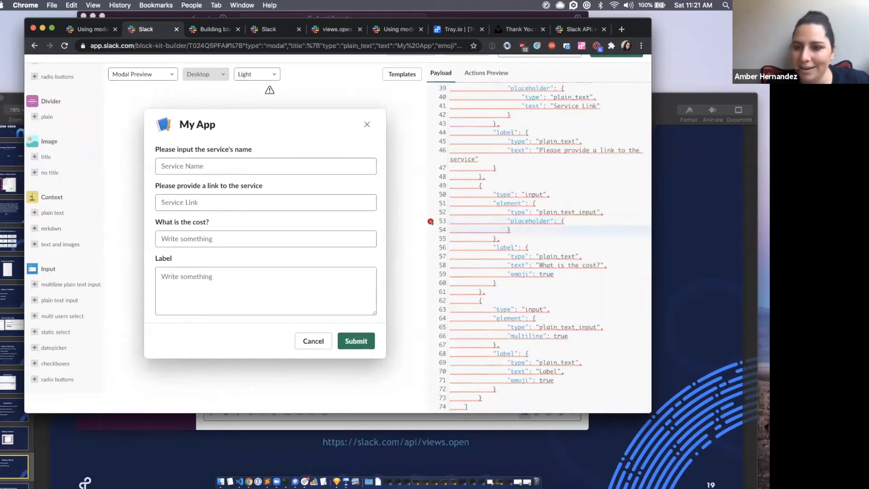
left_click(516, 231)
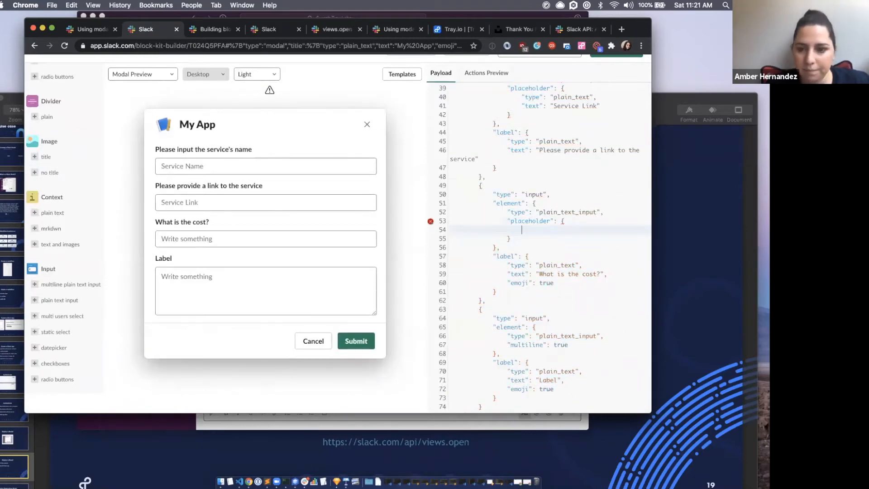
type("\"type:\"")
key("BackSpace")
key("BackSpace")
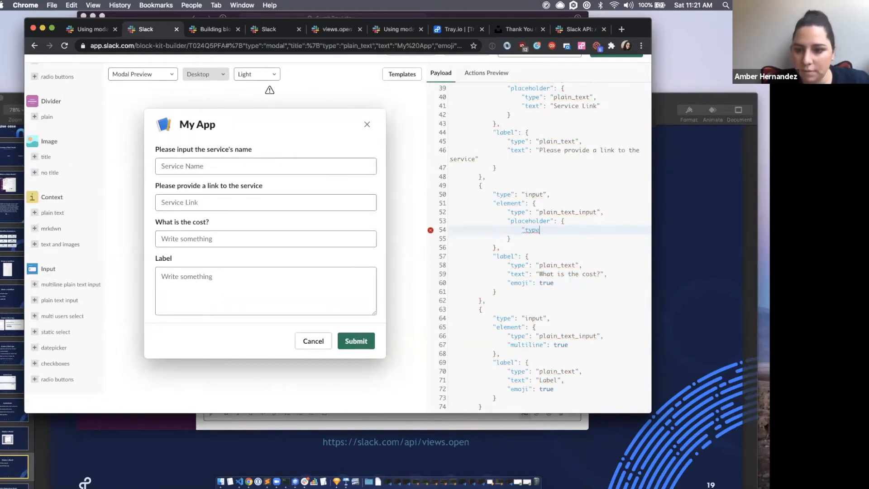
type(": ")
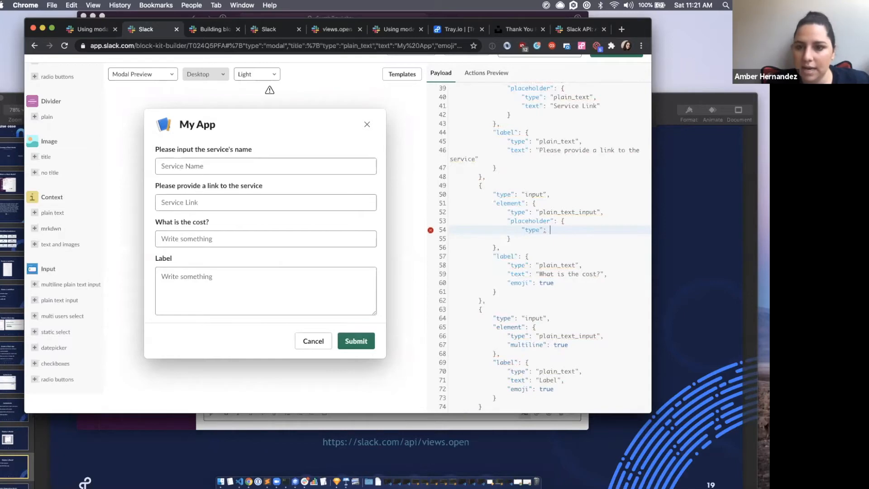
type("\"plain_text")
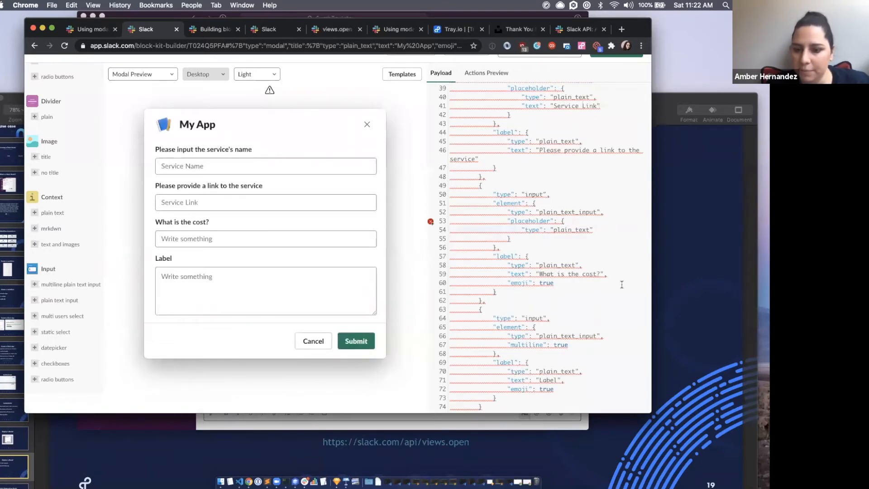
Remove the stray comma after the final closing brace of the payload
scroll(622, 284, "down", 1)
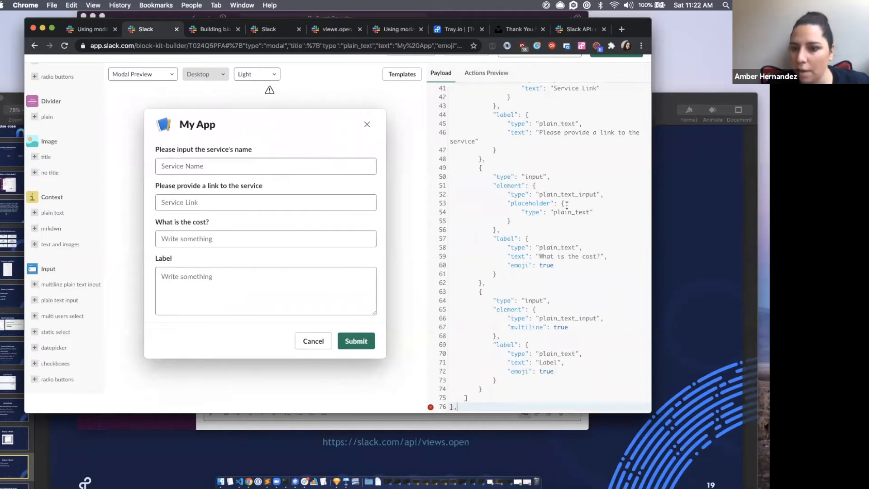
left_click(595, 212)
left_click(460, 407)
key("BackSpace")
Add a "text" property with the value "cost" below the type in the cost input's placeholder
left_click(596, 210)
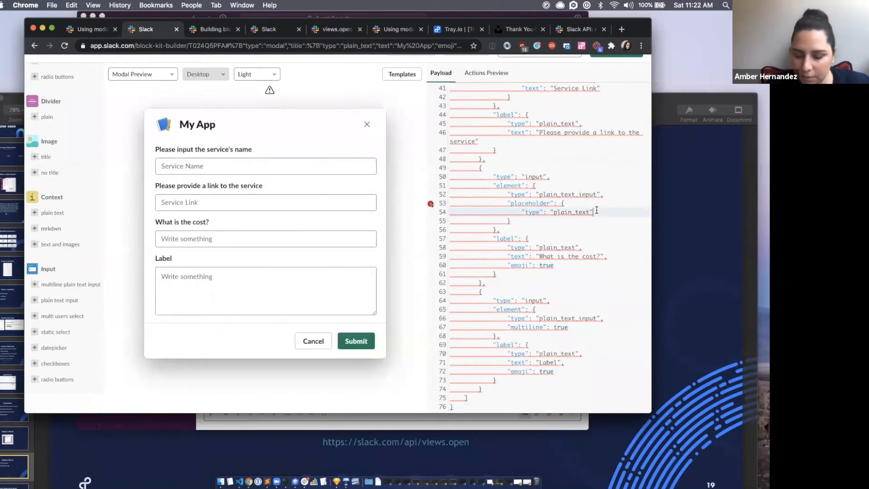
key("Return")
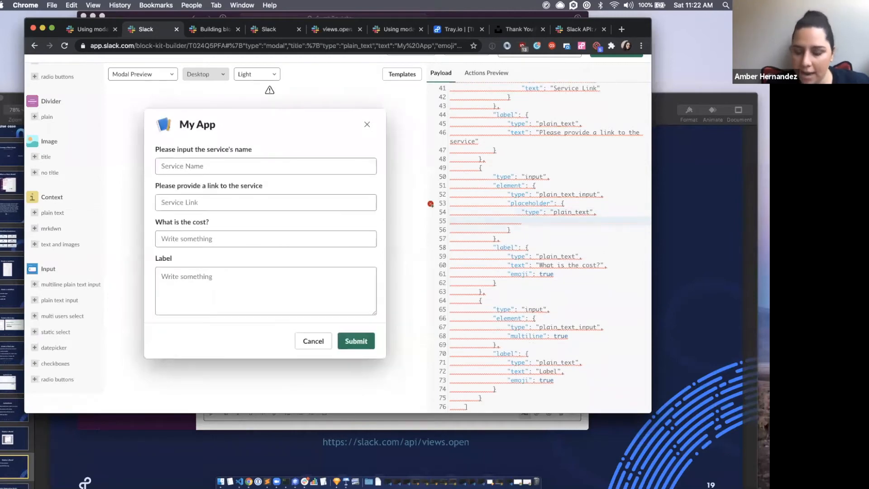
type("\"text\"")
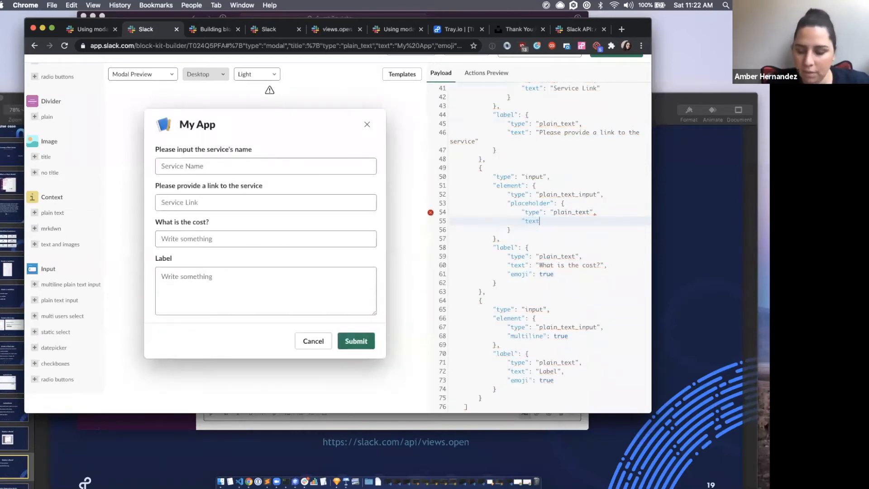
type(": \"cost\"")
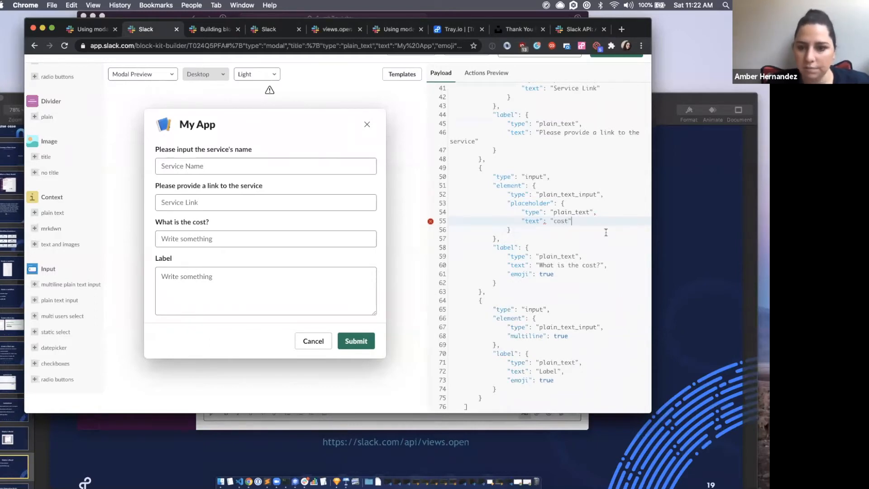
Change the placeholder text of the "What is the cost?" input to "Service Cost"
left_click(619, 251)
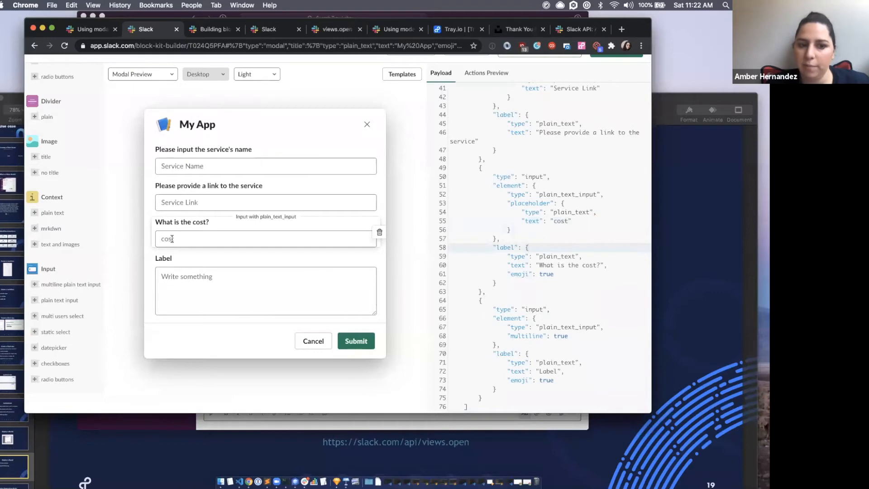
left_click(559, 221)
key("BackSpace")
type("C")
left_click(552, 222)
type("Service")
left_click(569, 238)
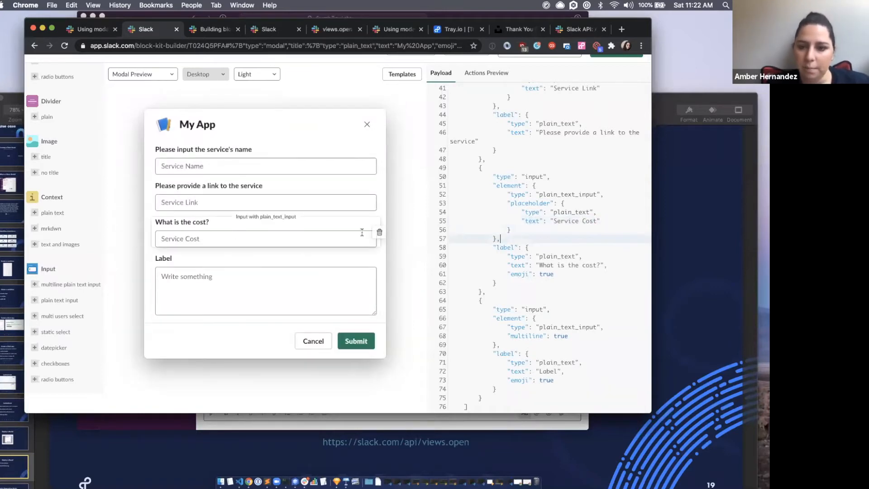
Replace the default label text of the multiline input with "Please provide reason for your need"
scroll(591, 273, "down", 1)
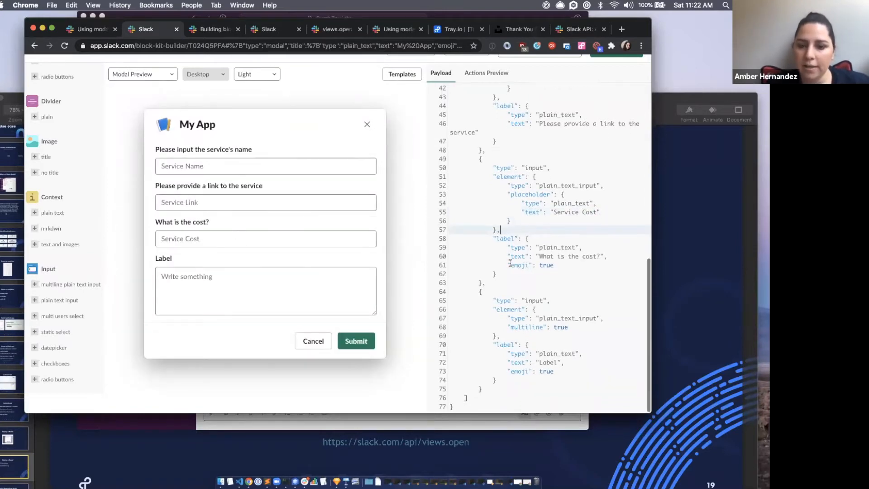
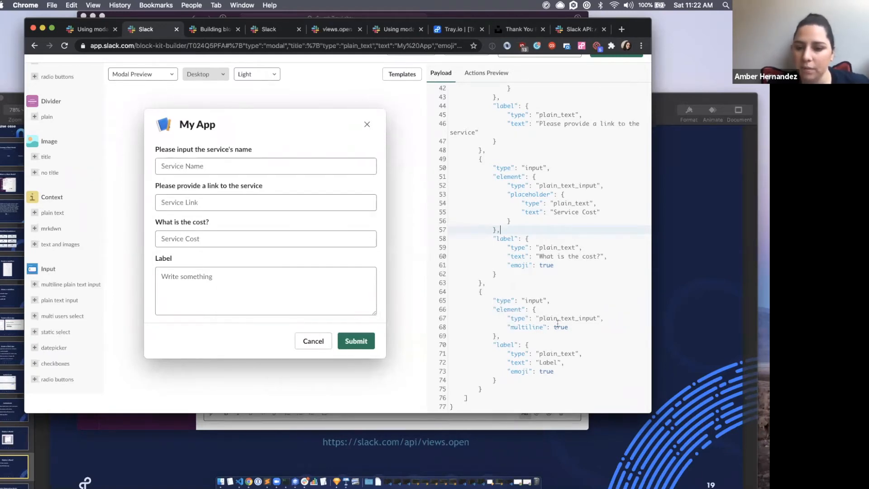
left_click(518, 326)
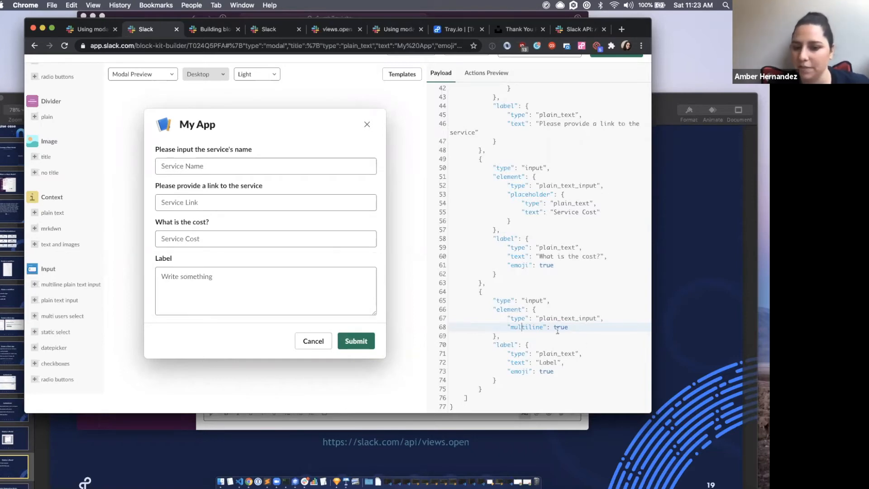
left_click(544, 362)
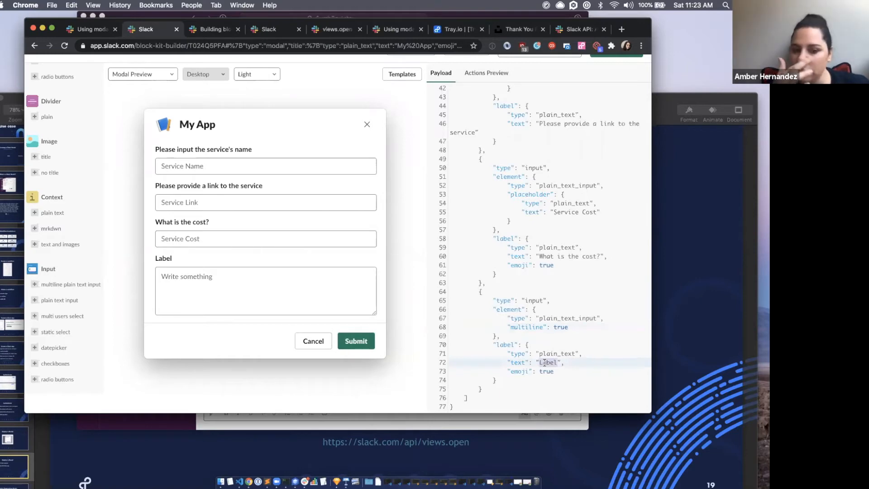
type("Please")
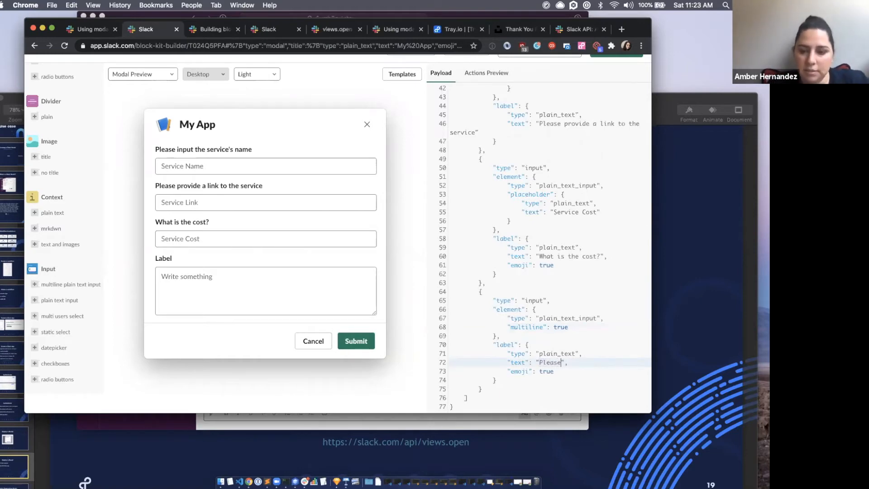
type(" provide re")
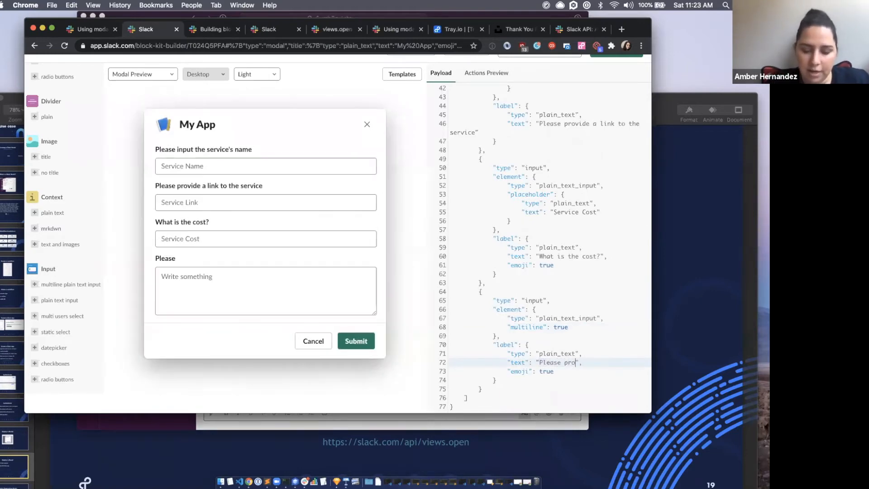
type("ason for ")
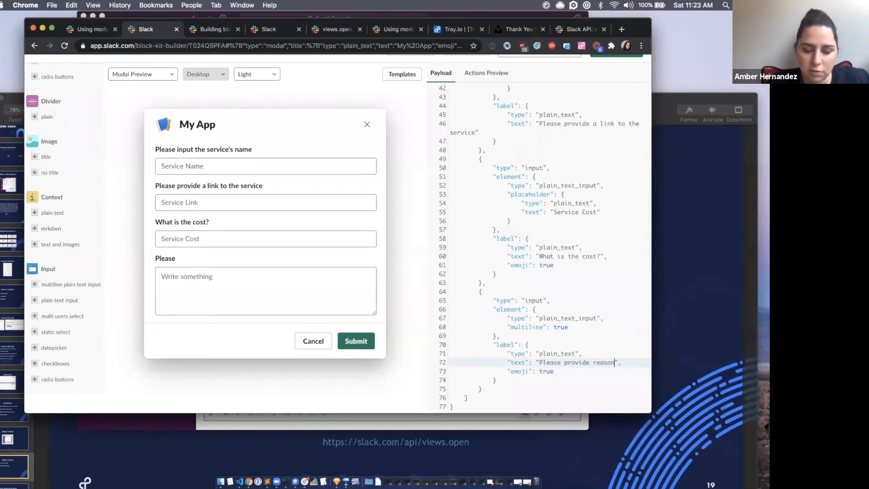
type("your need")
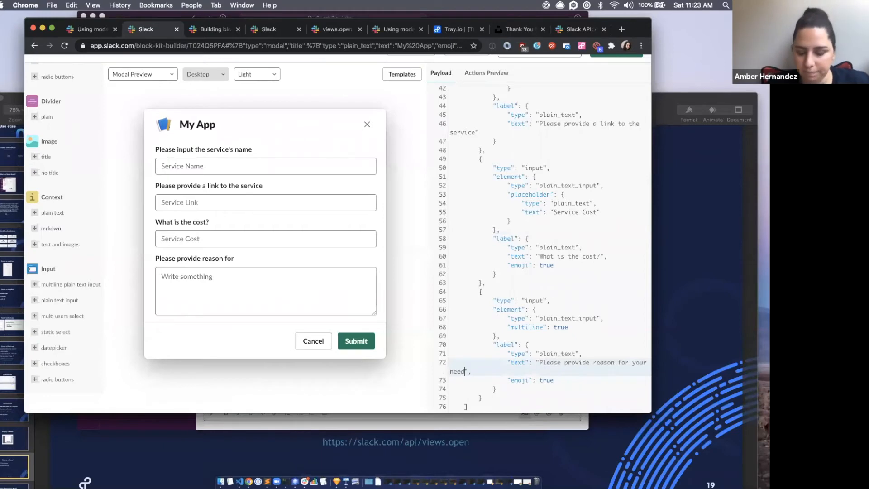
left_click(600, 328)
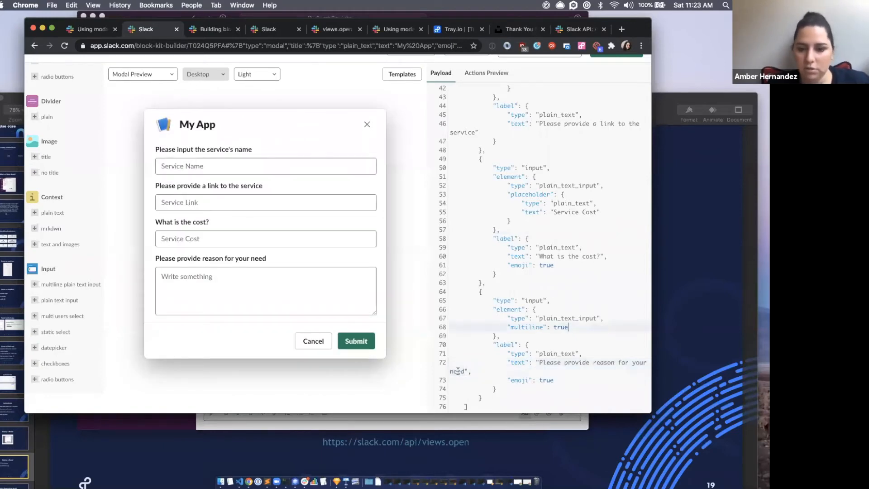
Add a period to the end of the label texts for the reason, service link and service name inputs
left_click(464, 371)
type(".")
scroll(576, 207, "up", 1)
scroll(576, 207, "up", 2)
left_click(474, 200)
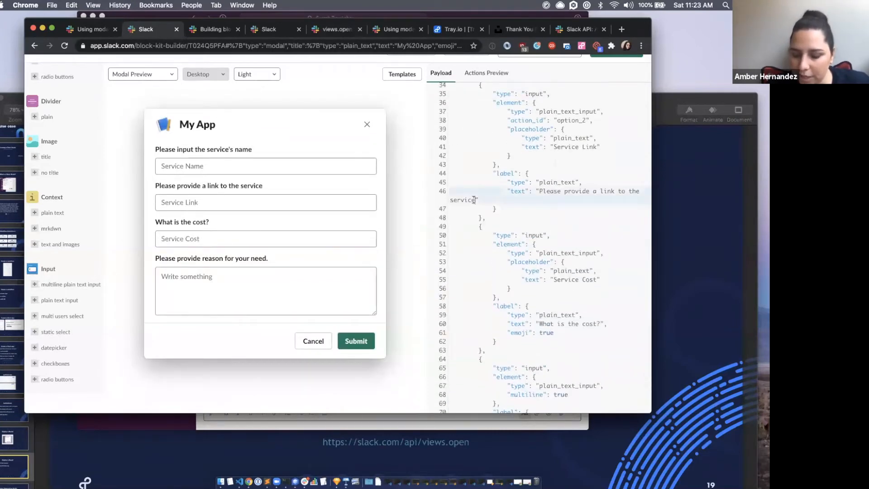
scroll(520, 156, "up", 2)
left_click(633, 123)
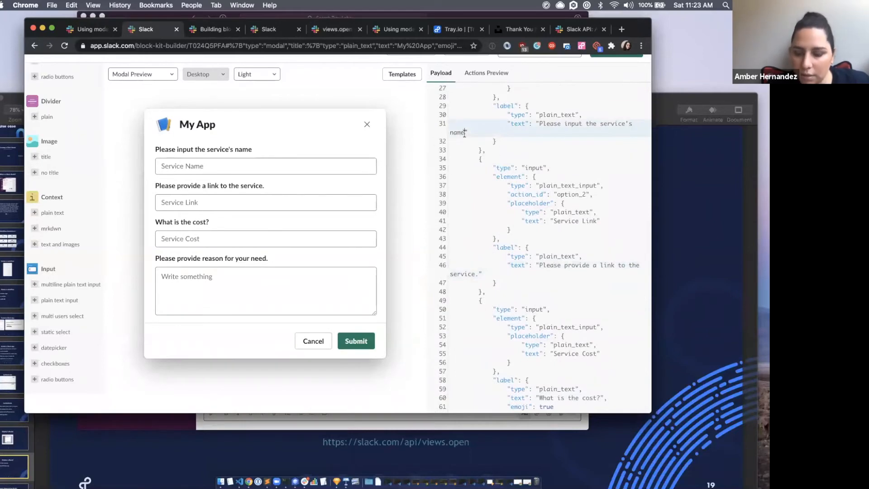
type(".")
left_click(478, 212)
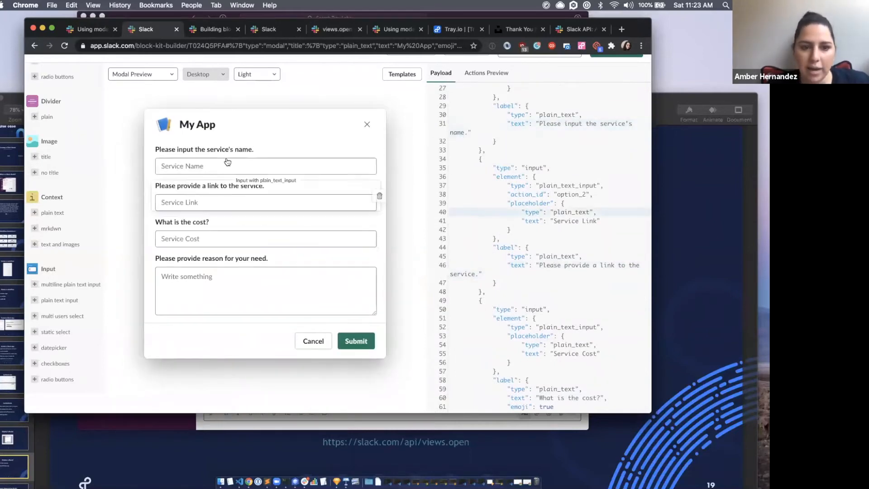
Set the action_id of the service name input to "service_name"
scroll(569, 214, "up", 1)
scroll(568, 214, "up", 5)
left_click_drag(507, 159, 605, 159)
left_click(605, 159)
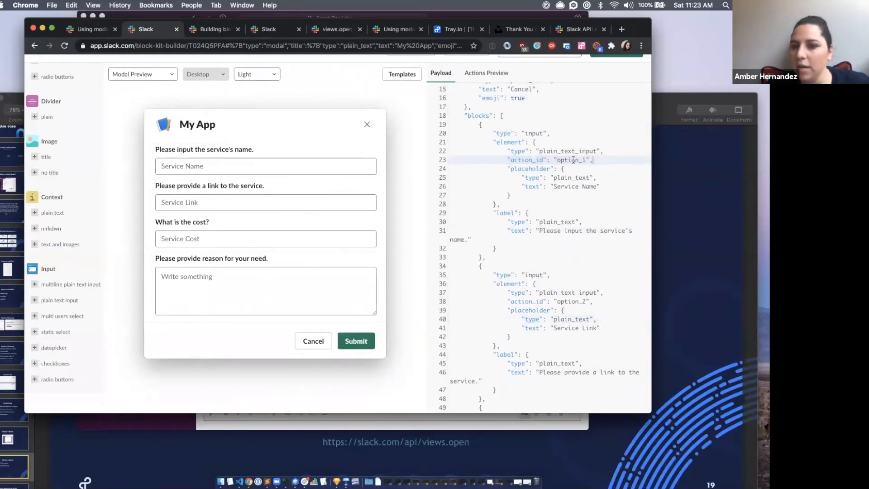
scroll(573, 160, "up", 4)
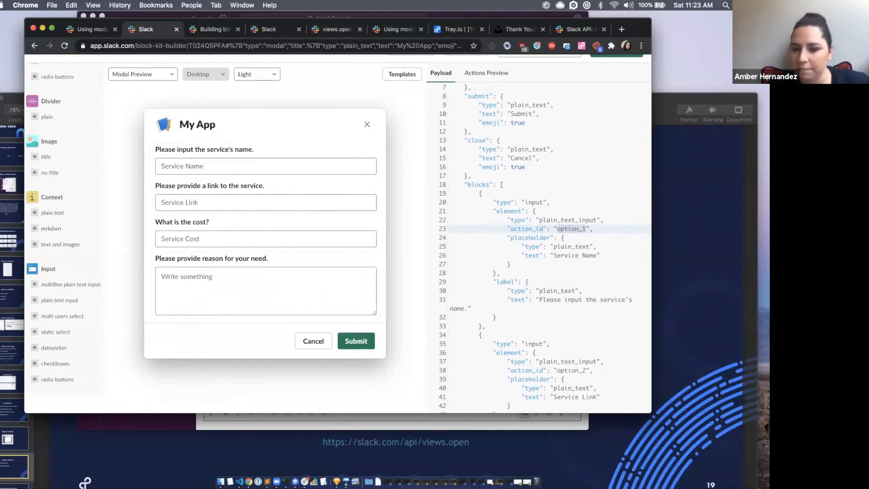
double_click(572, 229)
type("service_name")
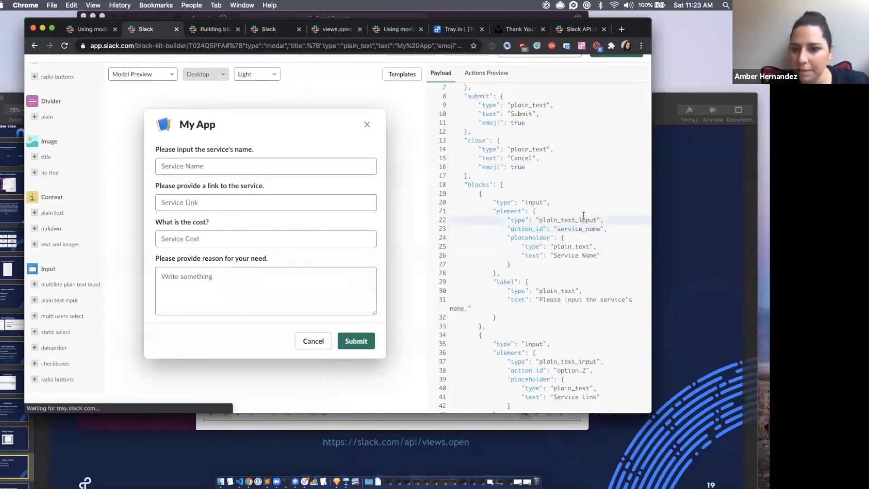
left_click_drag(474, 194, 526, 326)
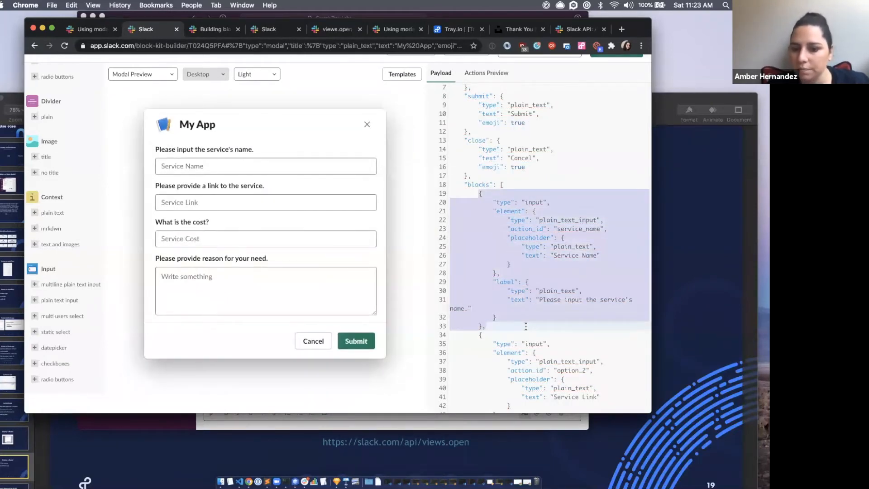
Set the action_id of the service link input to "service_link"
scroll(525, 326, "down", 5)
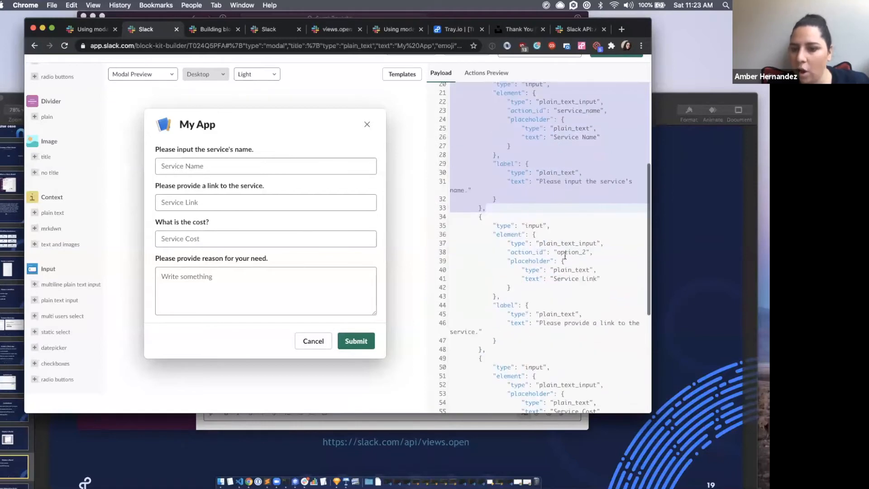
left_click(579, 254)
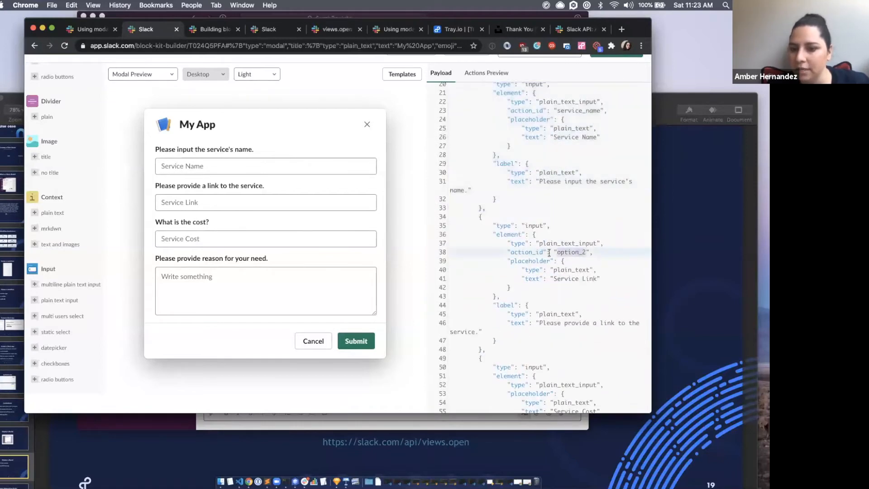
type("service_link")
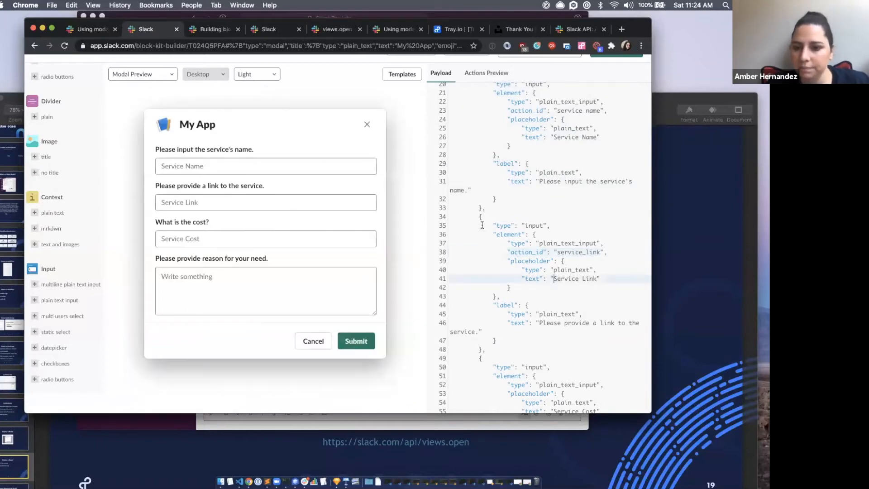
left_click_drag(480, 216, 512, 347)
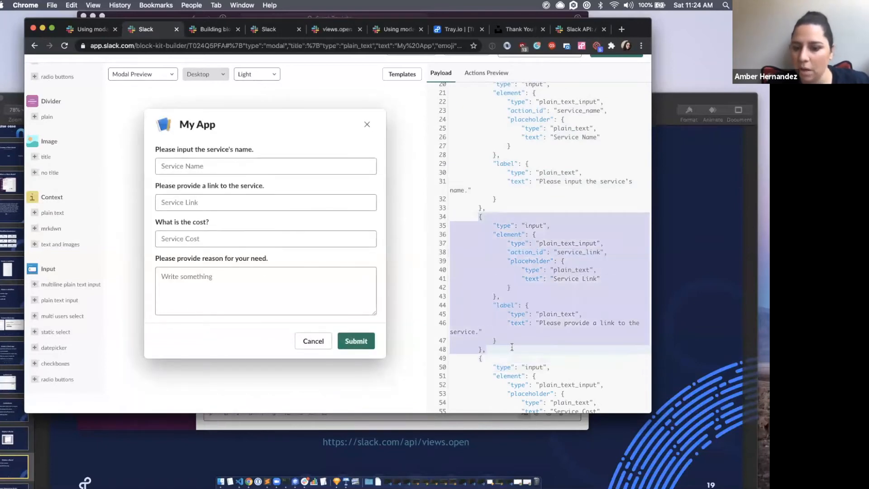
scroll(512, 347, "down", 2)
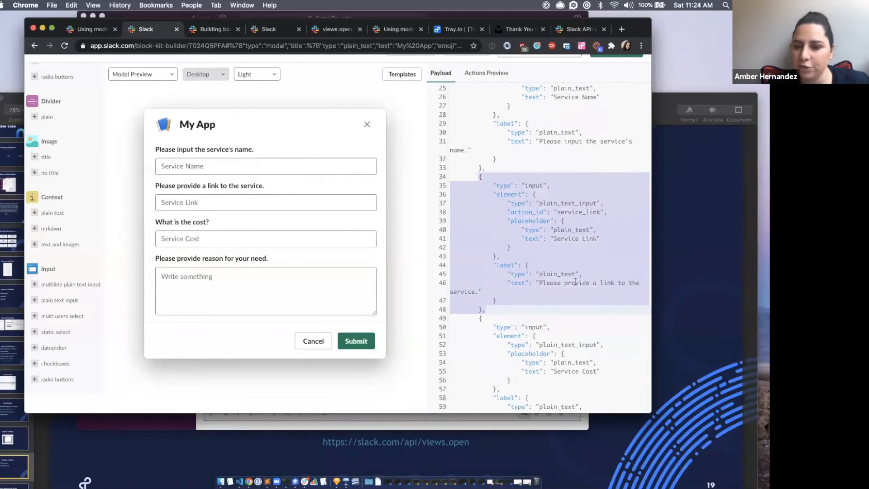
left_click(599, 244)
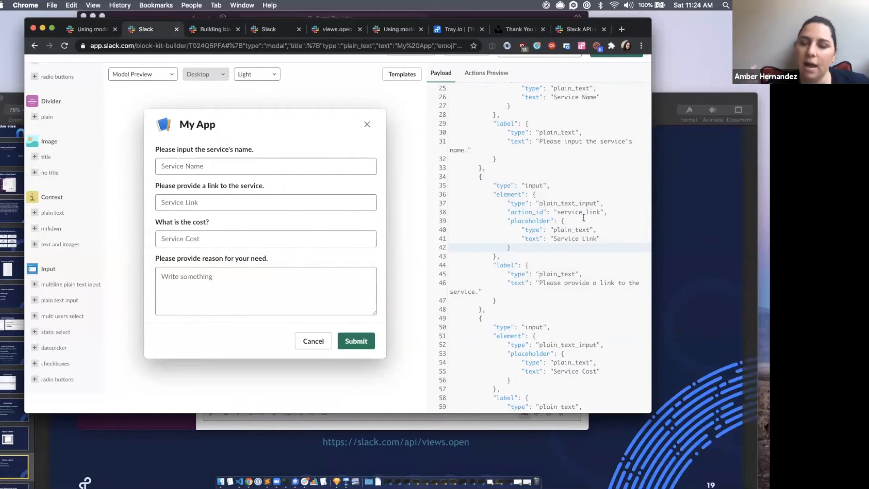
Add an "action_id" property with the value "service_cost" below the type in the cost input's element
scroll(583, 218, "down", 5)
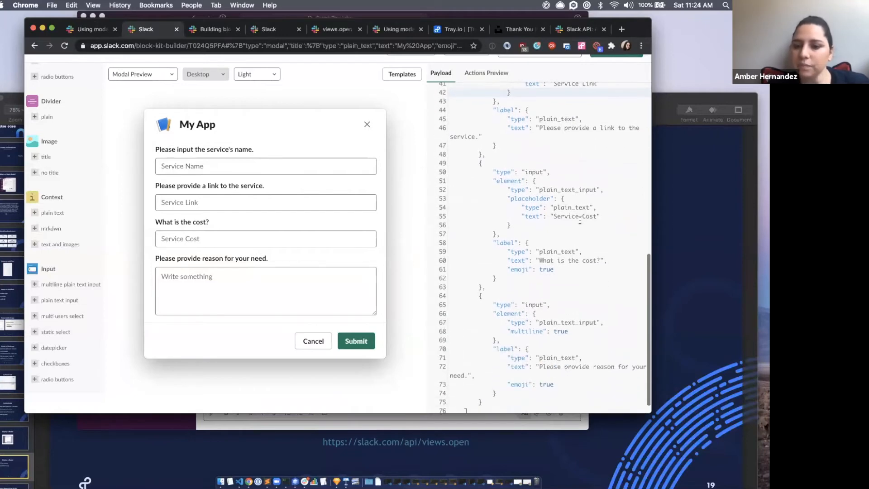
left_click_drag(465, 163, 510, 313)
left_click(537, 215)
scroll(520, 258, "up", 3)
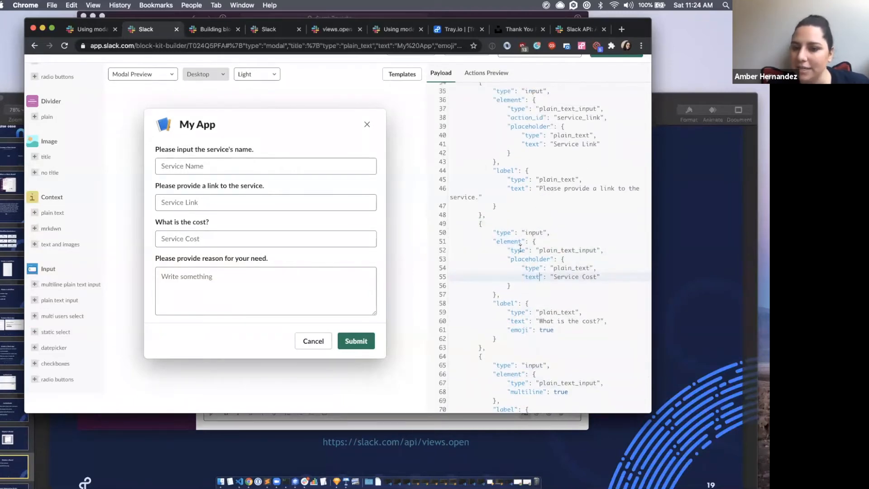
left_click(498, 241)
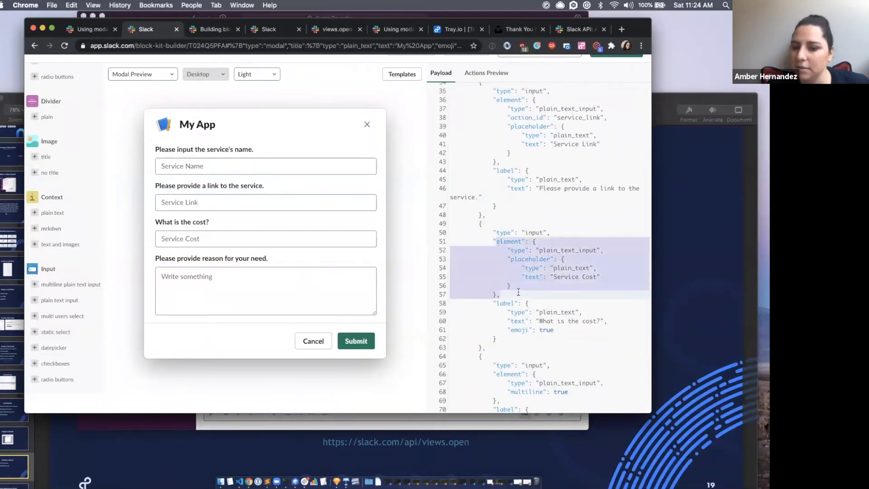
left_click(600, 251)
key("Return")
type("\"actio")
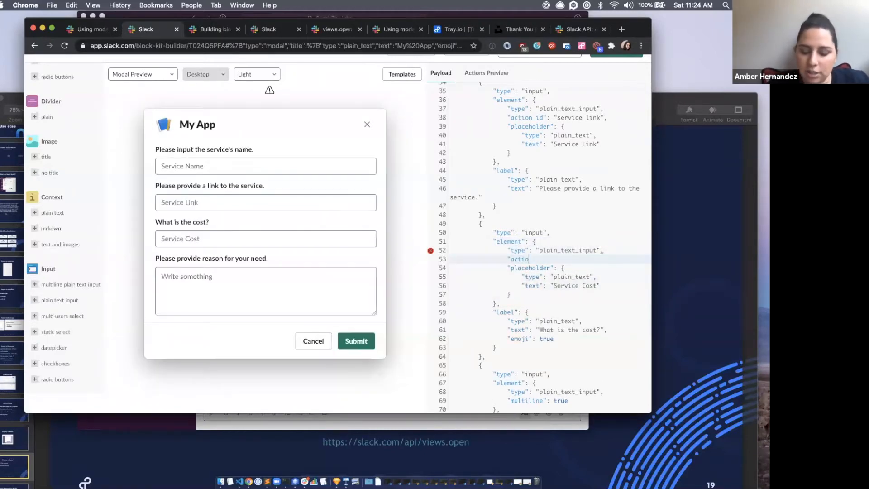
type("n_id")
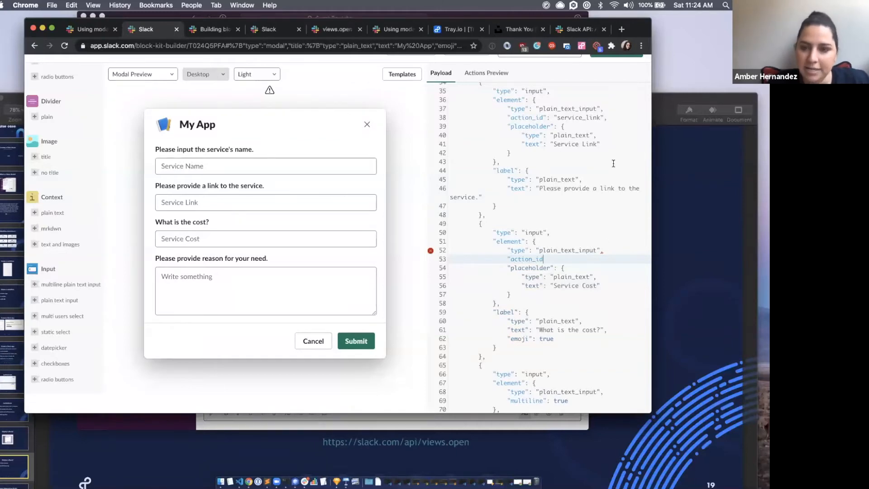
type("\": ")
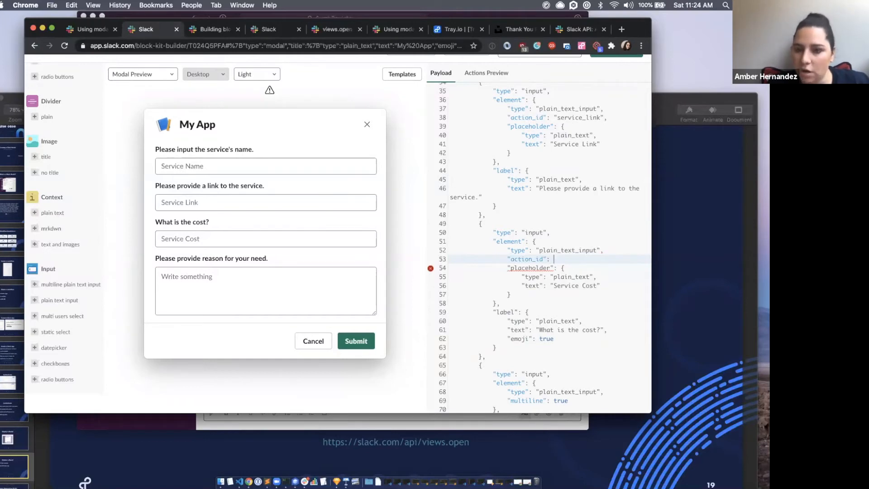
type("\"service_co")
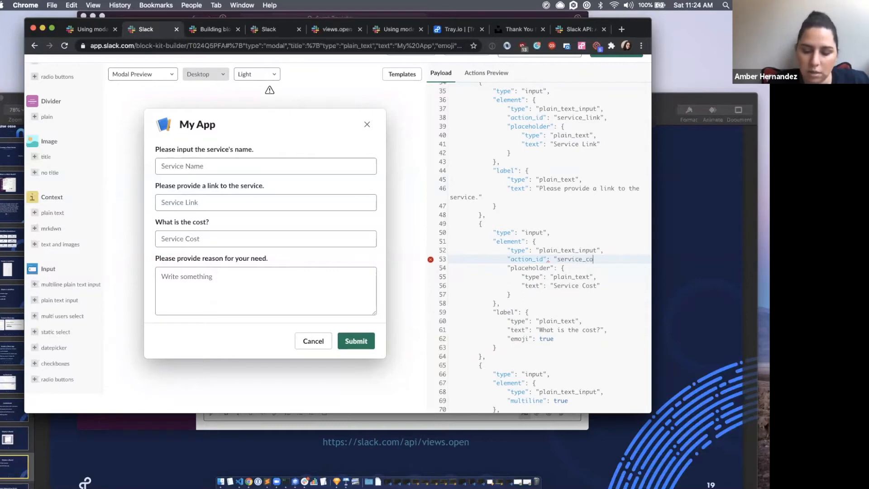
type("st\",")
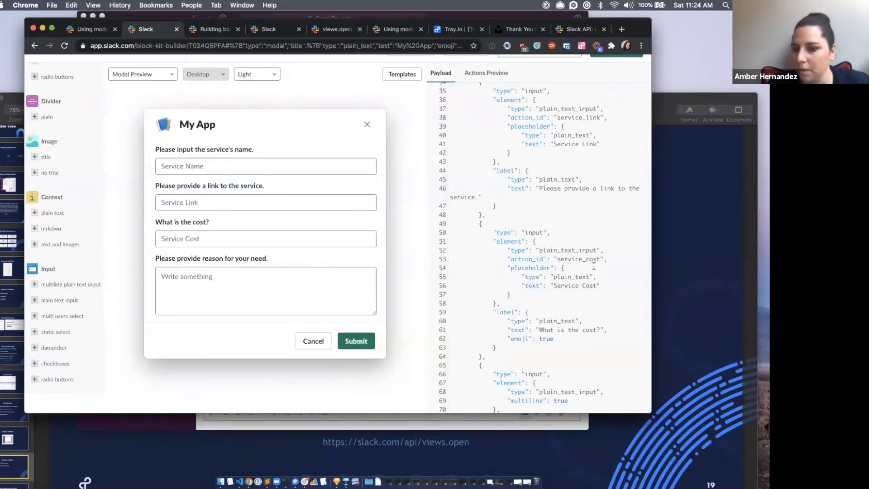
Add an "action_id" property with the value "service_reason" below the type in the reason input's element
scroll(590, 238, "up", 4)
scroll(591, 238, "down", 6)
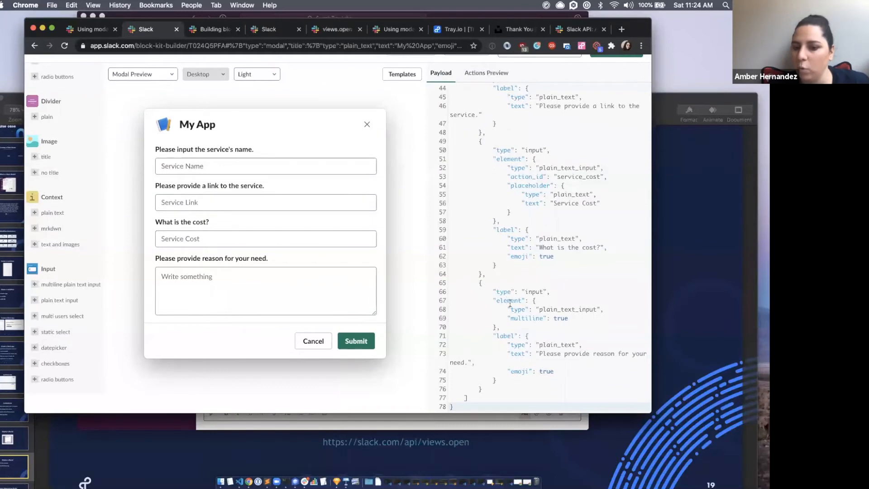
left_click_drag(508, 319, 597, 321)
left_click(597, 321)
left_click(612, 309)
key("Return")
type("\"ac")
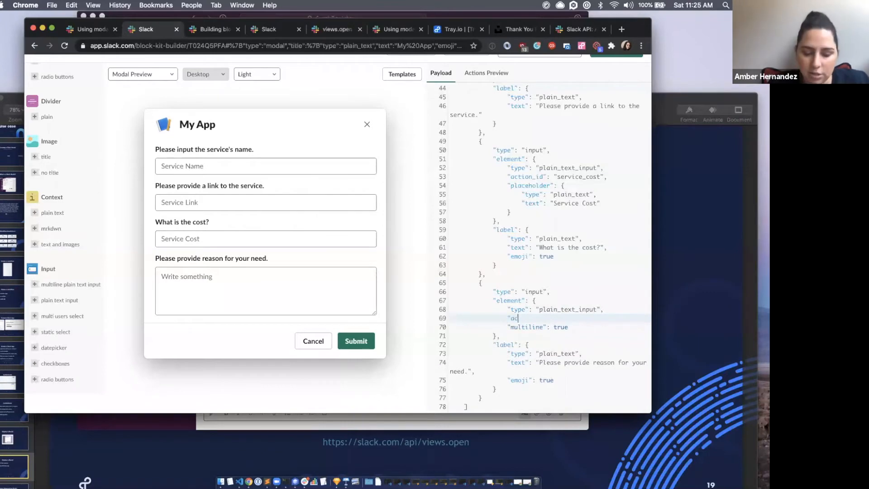
type("tion")
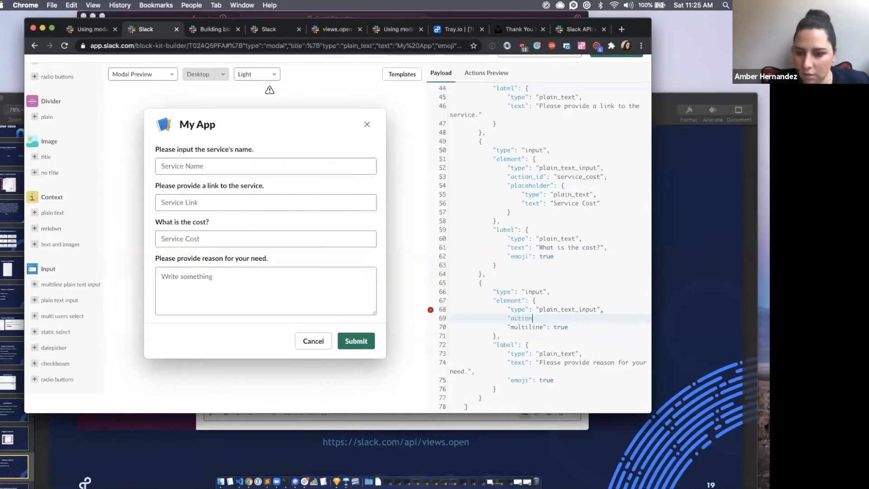
type("_id\":")
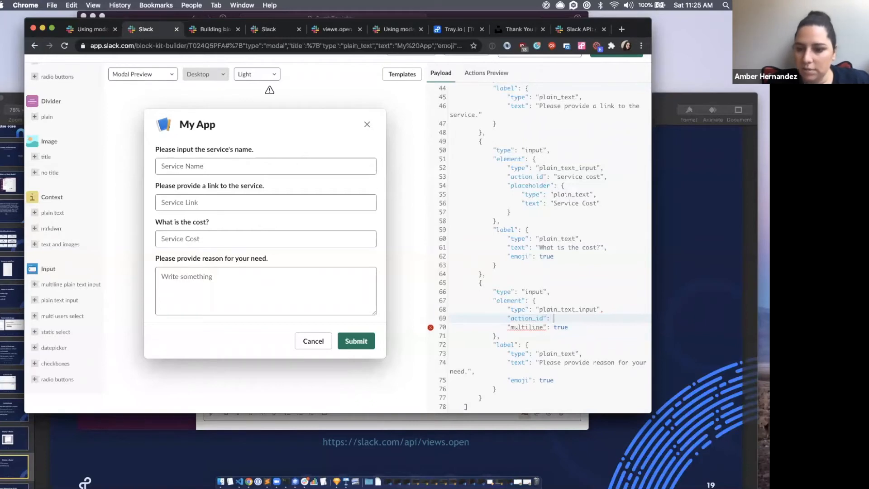
type(" \"service_reason\",")
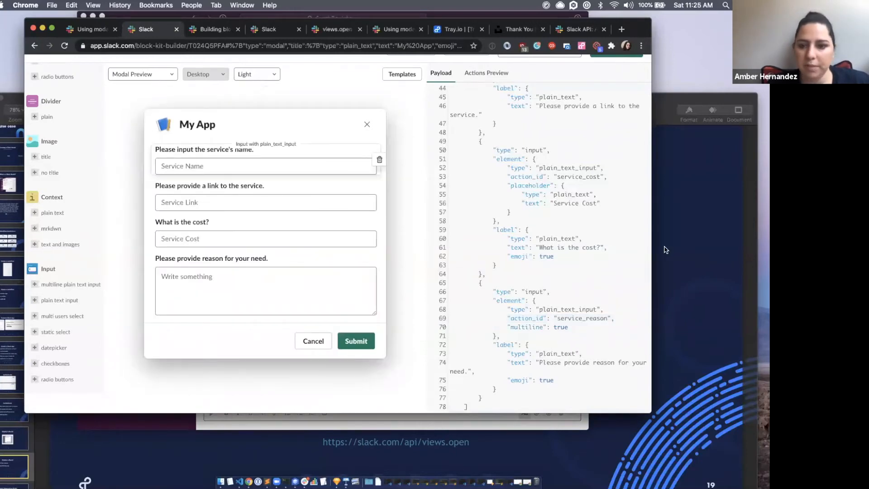
Review the full payload against the modal preview, checking the input blocks down to the reason input
scroll(535, 271, "up", 10)
scroll(529, 281, "down", 10)
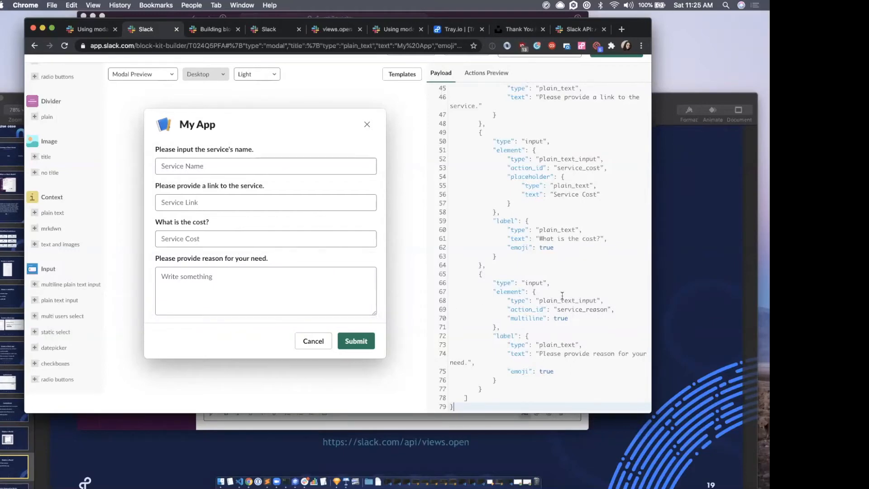
scroll(562, 295, "up", 2)
scroll(562, 295, "down", 2)
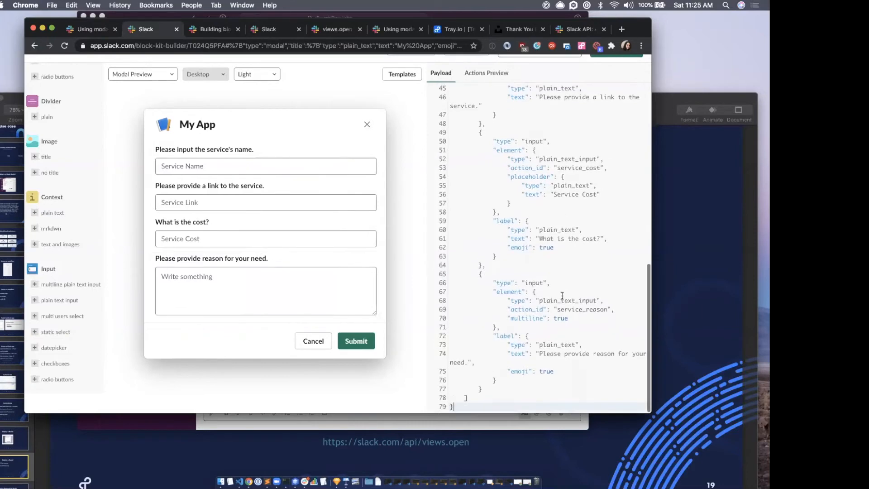
scroll(565, 302, "up", 2)
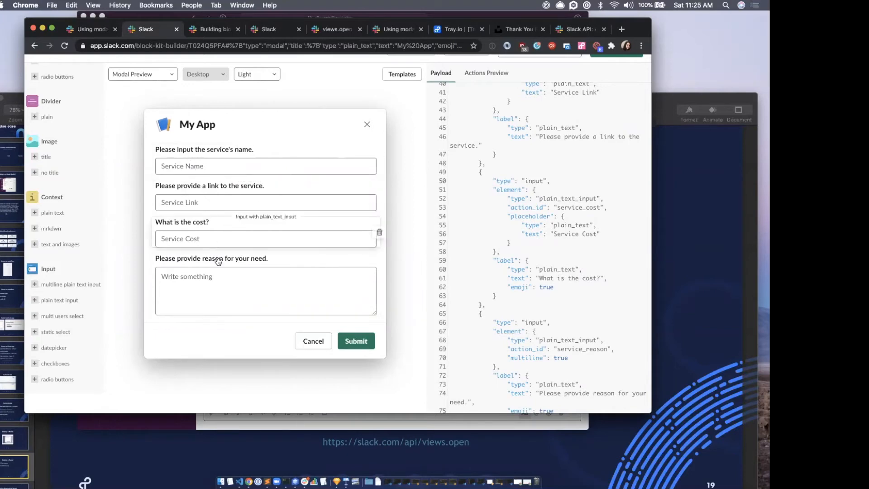
scroll(52, 289, "down", 1)
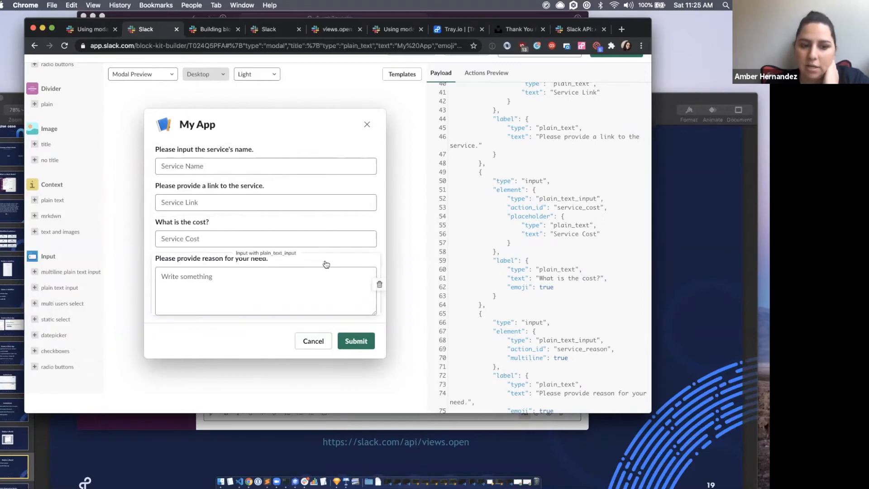
mouse_move(318, 256)
left_mouse_down()
mouse_move(319, 216)
mouse_move(315, 262)
left_mouse_up()
scroll(546, 277, "down", 3)
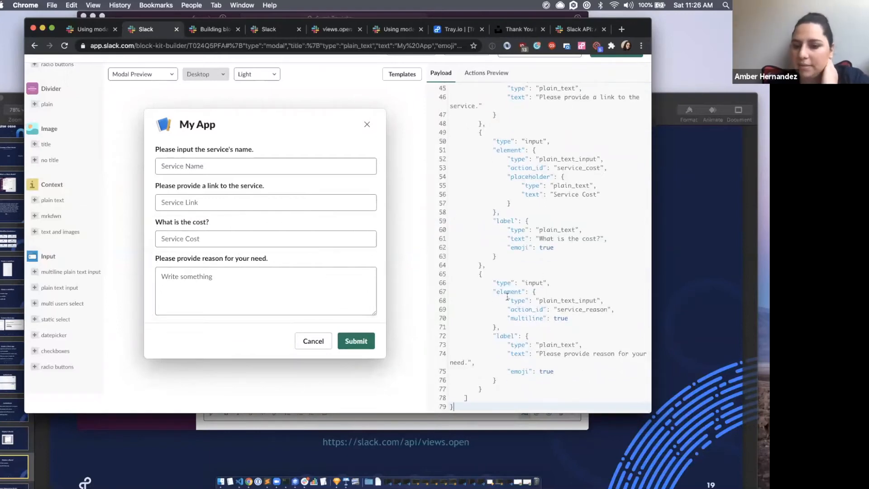
Examine the type, action_id and multiline properties in the reason input's element
left_click_drag(493, 300, 640, 296)
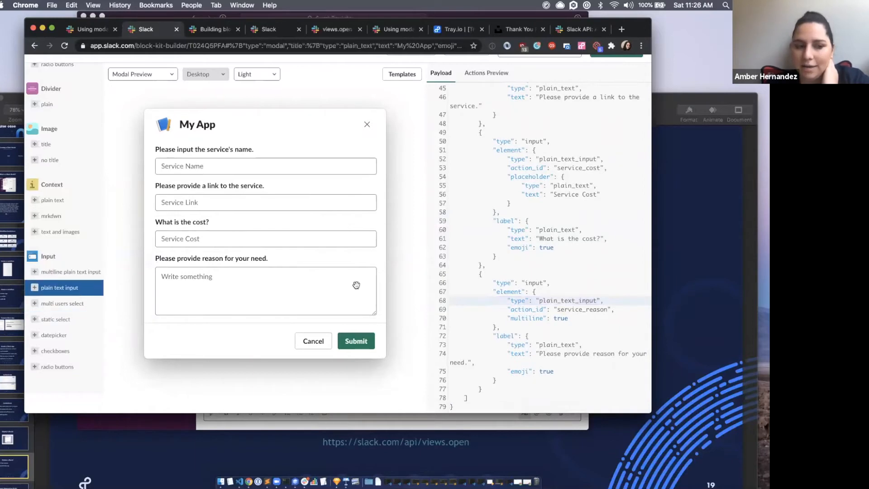
left_click(549, 309)
scroll(533, 177, "up", 5)
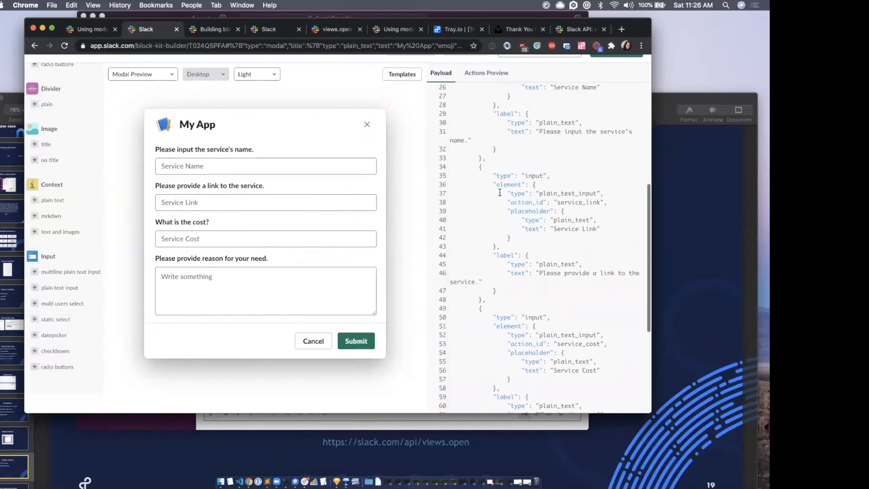
scroll(535, 205, "down", 5)
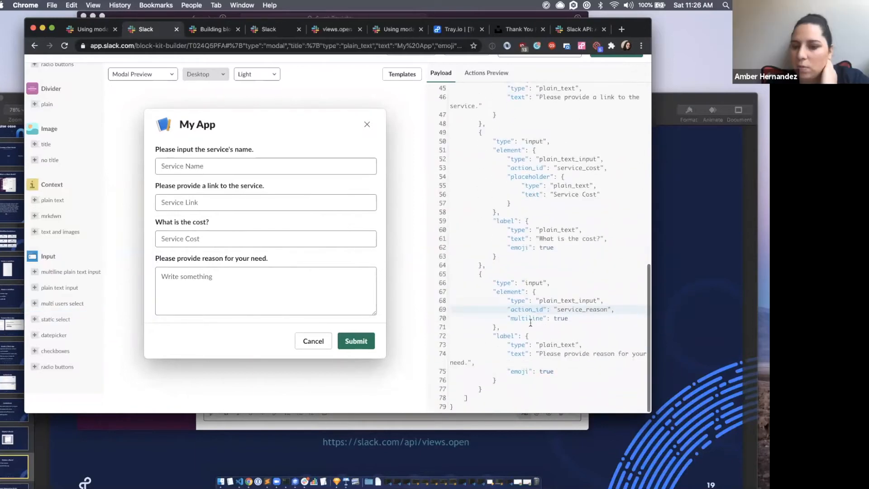
double_click(500, 292)
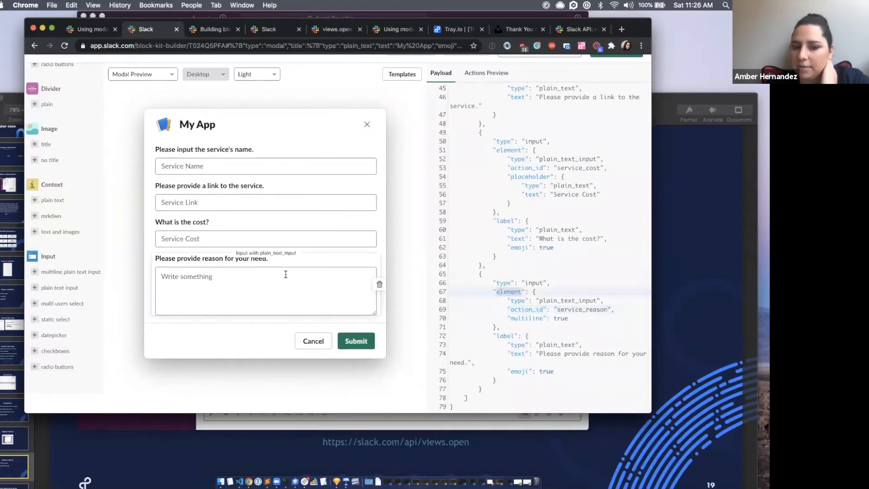
left_click(545, 309)
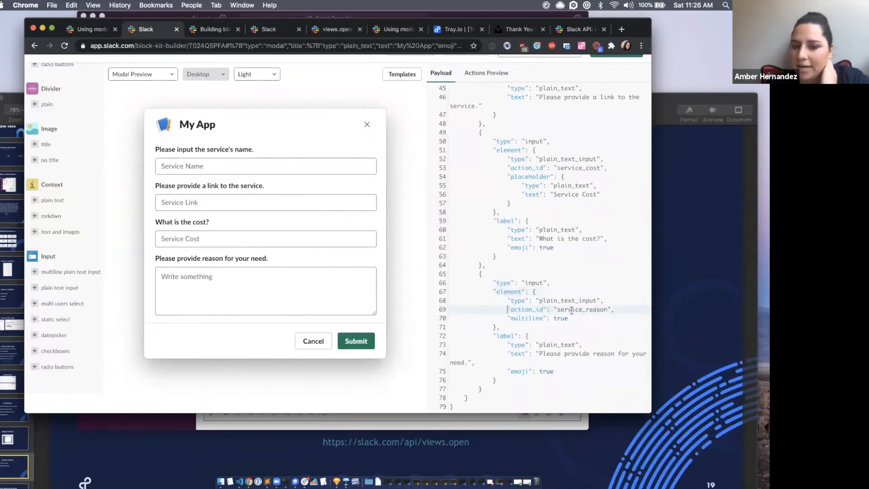
left_click_drag(507, 309, 659, 312)
left_click(568, 332)
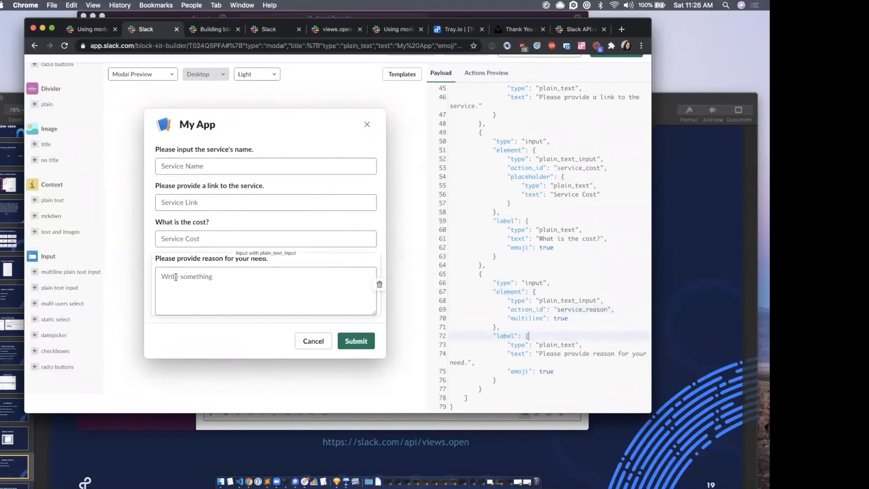
Examine the action_id and placeholder properties in the elements of the cost and service link inputs
scroll(572, 335, "up", 1)
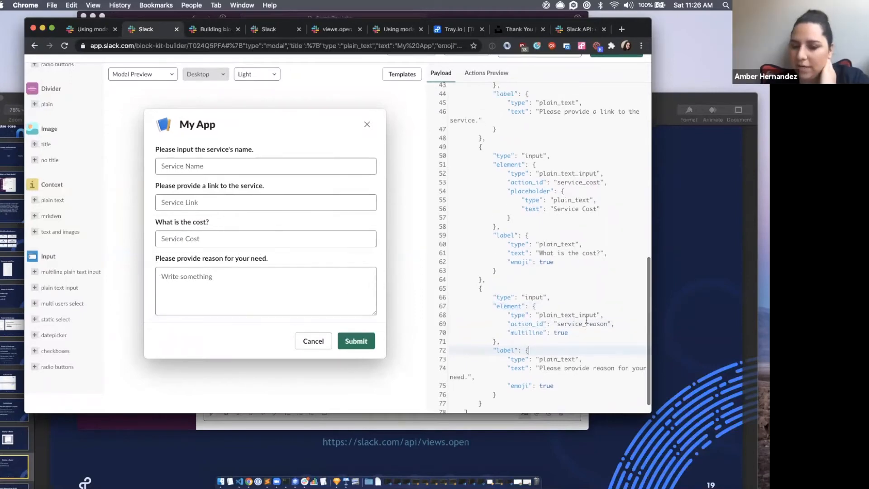
scroll(572, 350, "up", 2)
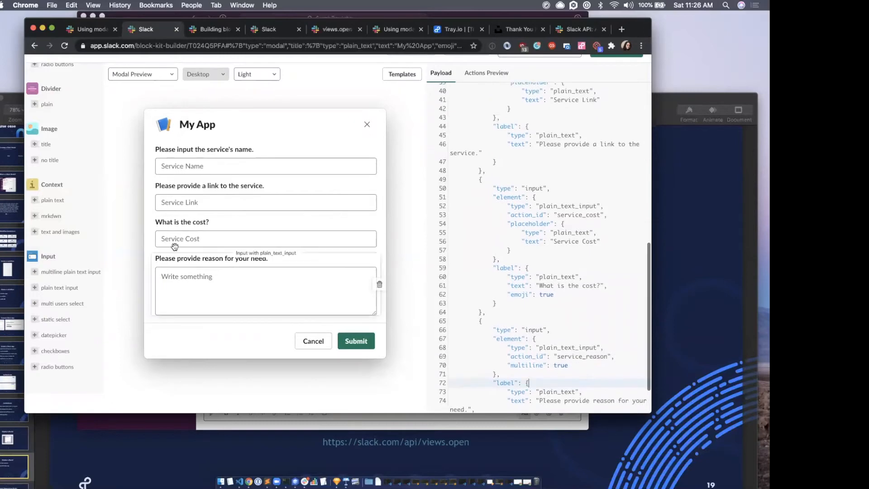
scroll(529, 288, "up", 1)
left_click(507, 235)
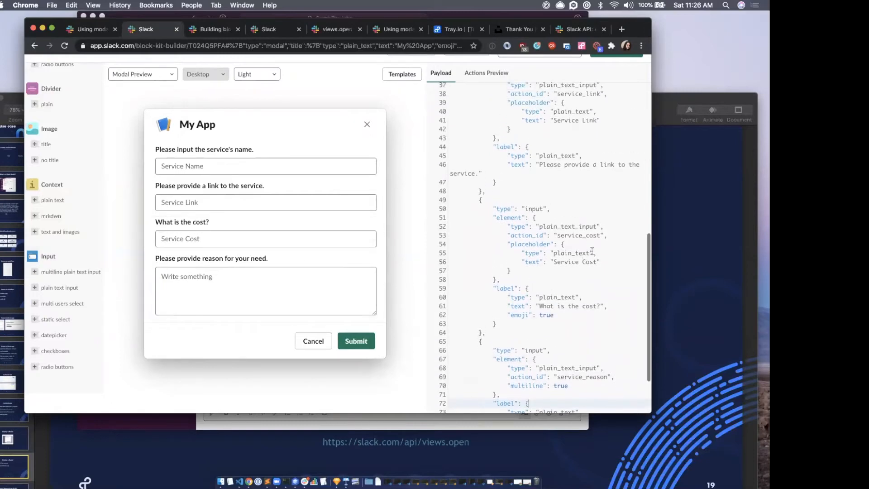
left_click(620, 236, "shift")
left_click_drag(505, 245, 512, 271)
scroll(526, 181, "up", 1)
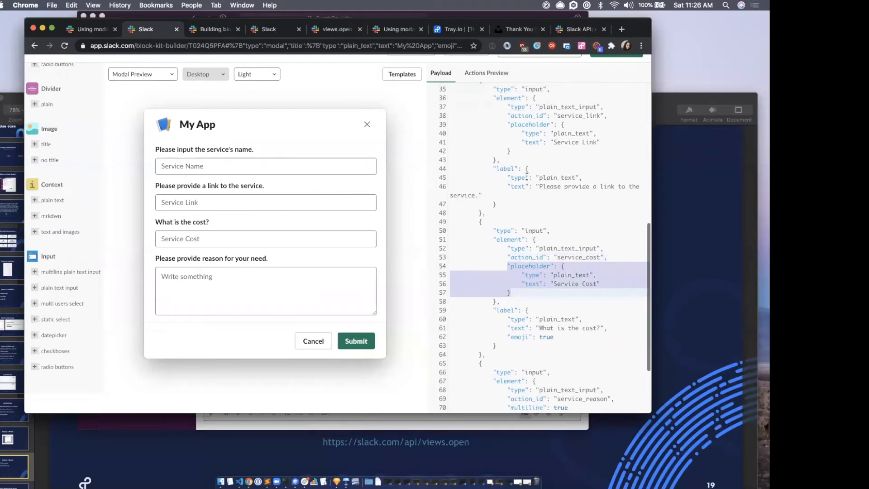
left_click_drag(507, 124, 523, 153)
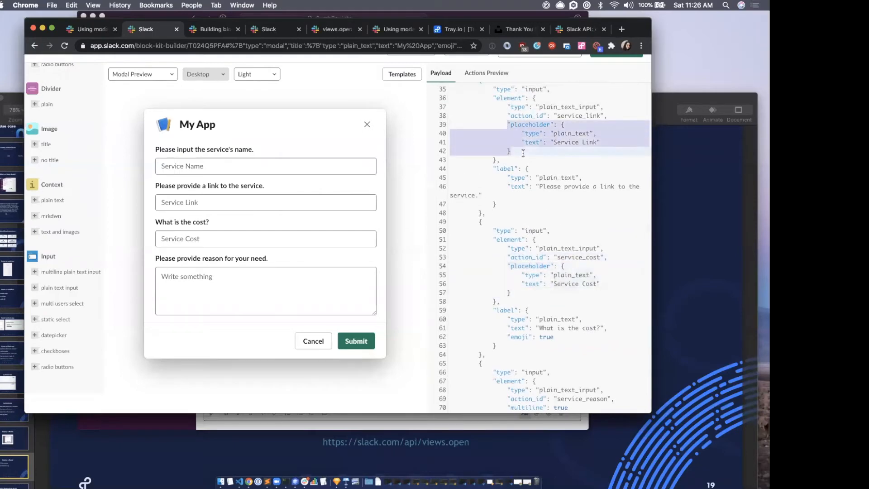
left_click_drag(493, 240, 528, 299)
left_click(529, 299)
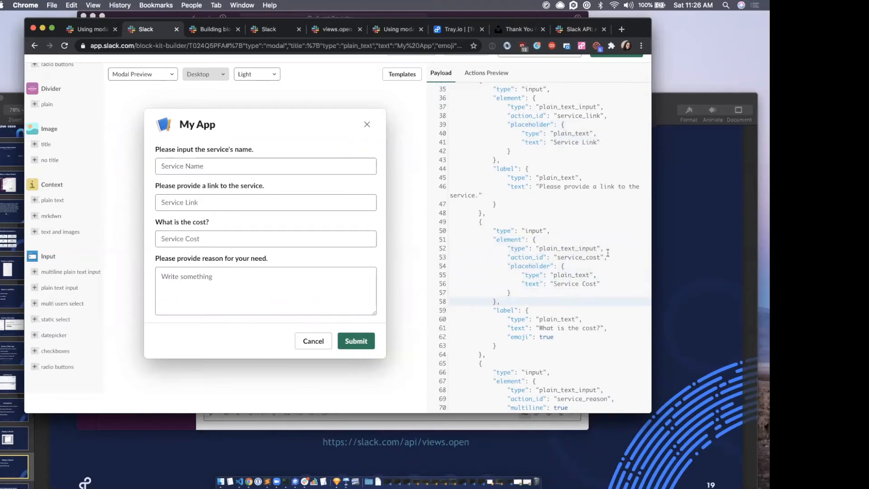
Copy all four input blocks inside the payload's "blocks" array, from the service name input through the reason input
scroll(542, 270, "up", 5)
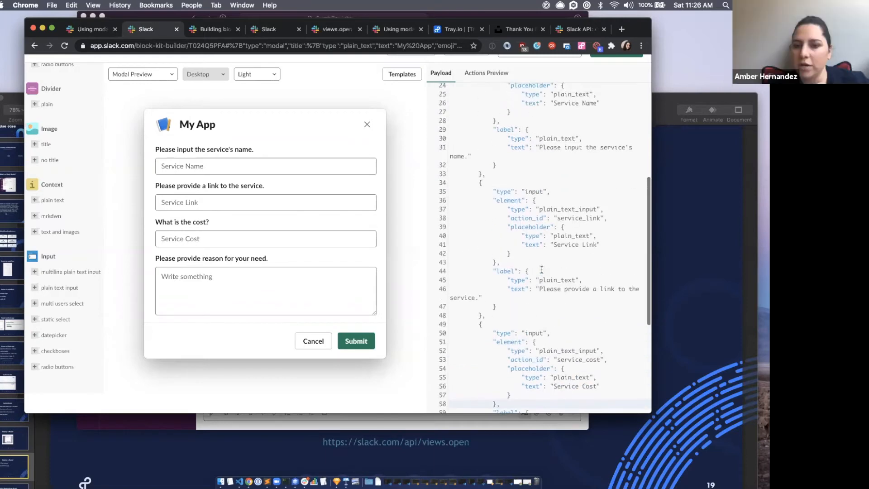
scroll(534, 235, "up", 1)
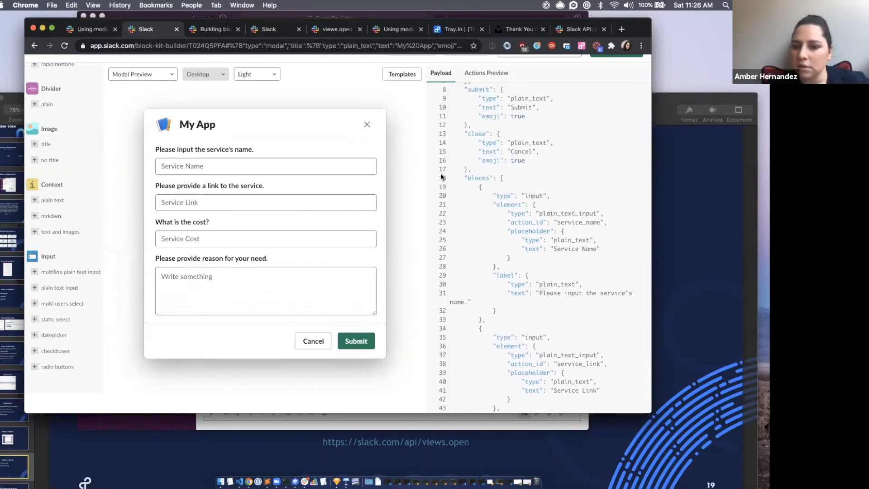
left_click(502, 179)
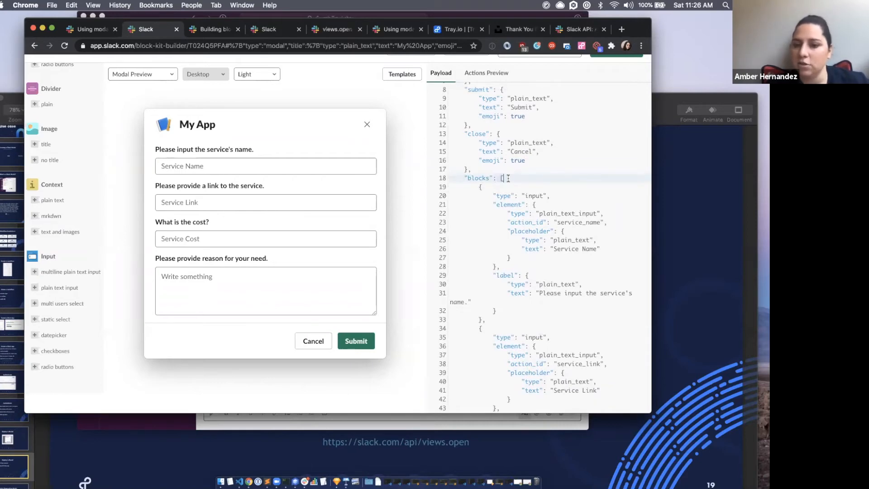
left_click(478, 186)
left_click_drag(479, 186, 507, 239)
scroll(507, 240, "down", 3)
scroll(506, 244, "down", 6)
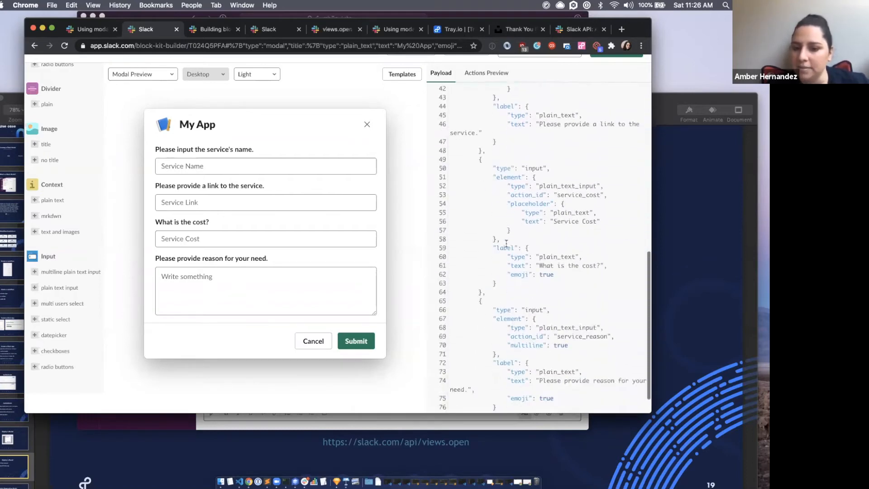
left_click(486, 389, "shift")
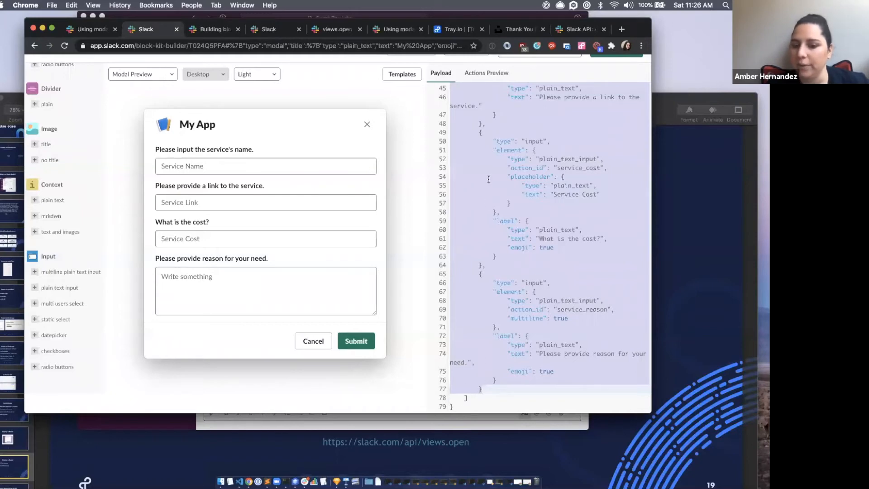
scroll(471, 396, "up", 8)
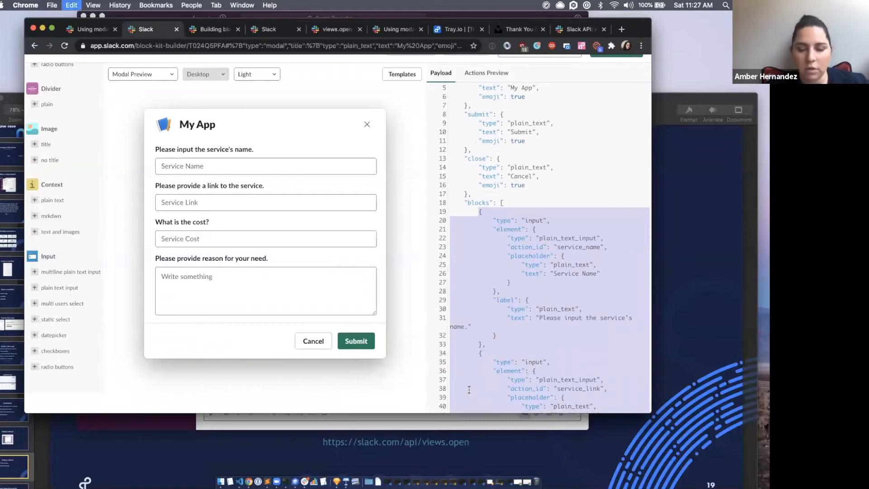
Switch to the Tray.io code editor and delete the sample section block inside the "blocks" array
left_click(451, 31)
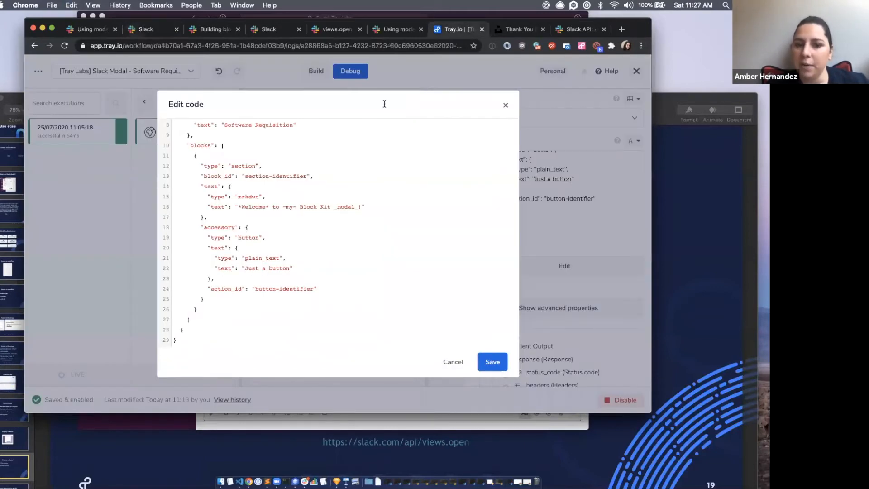
left_click_drag(188, 155, 220, 305)
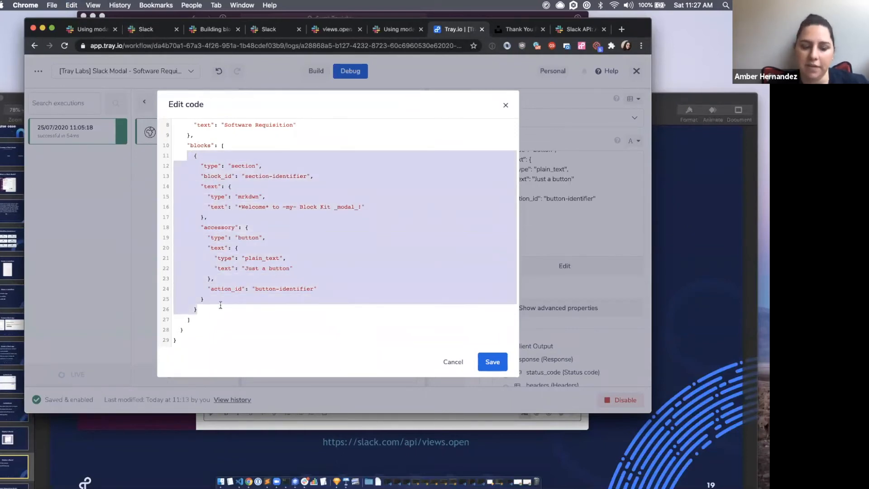
key("BackSpace")
left_click(227, 217)
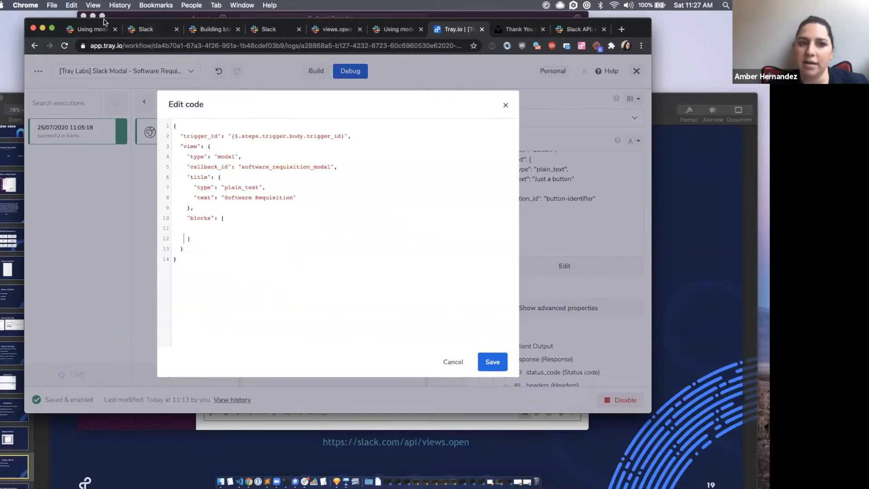
Paste the copied input blocks into the empty "blocks" array of the Tray.io code
left_click(134, 31)
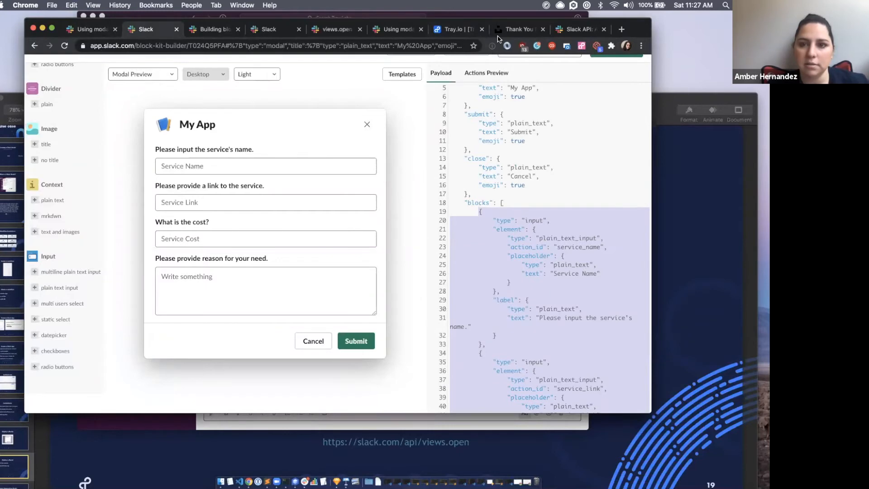
left_click(461, 30)
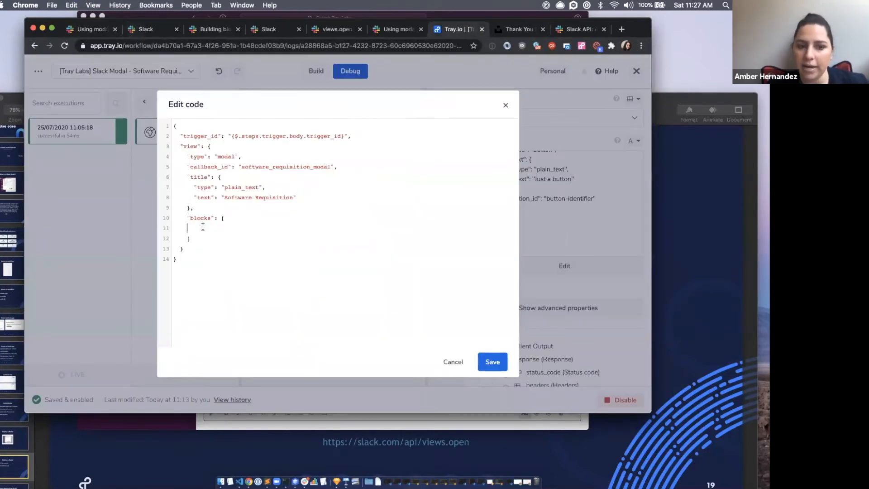
key("super+v")
scroll(240, 282, "down", 1)
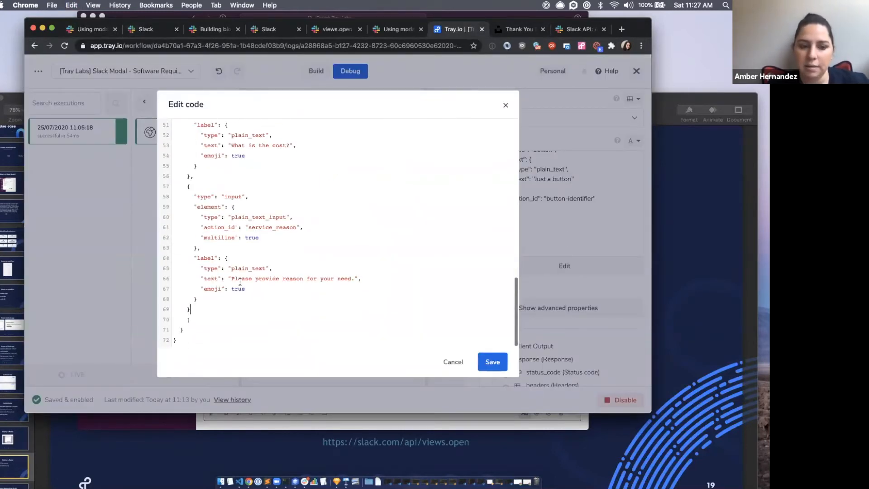
scroll(240, 281, "up", 10)
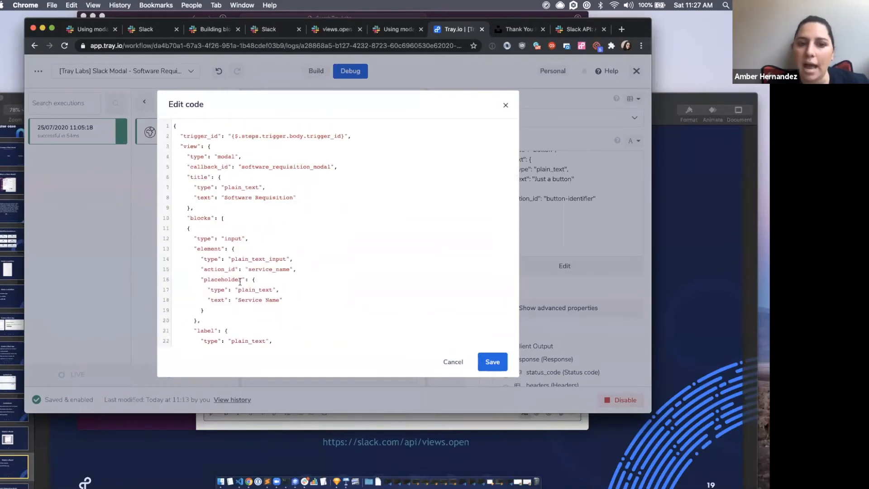
Save the Tray.io modal code containing the pasted input blocks and switch the workflow from debugging to building
left_click(146, 29)
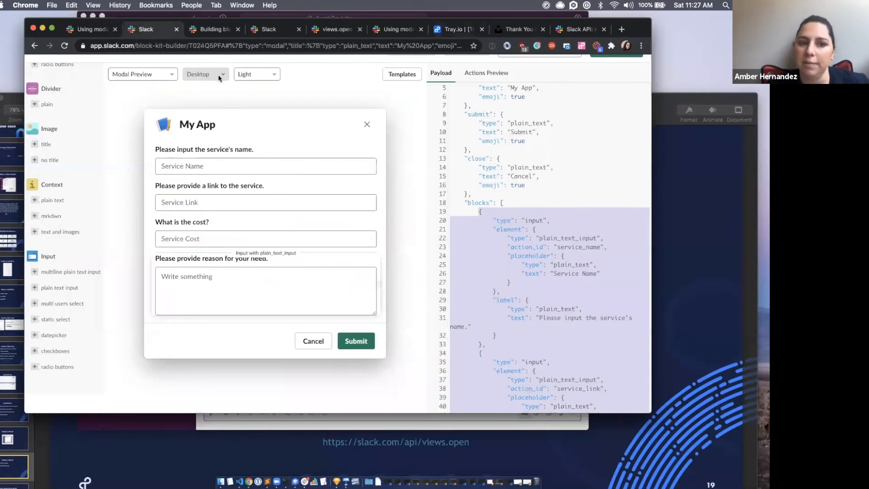
left_click(458, 30)
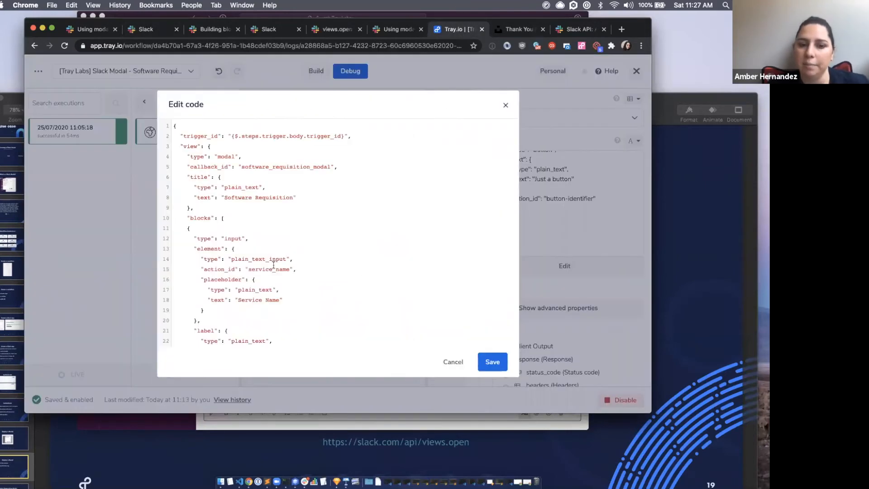
left_click(492, 362)
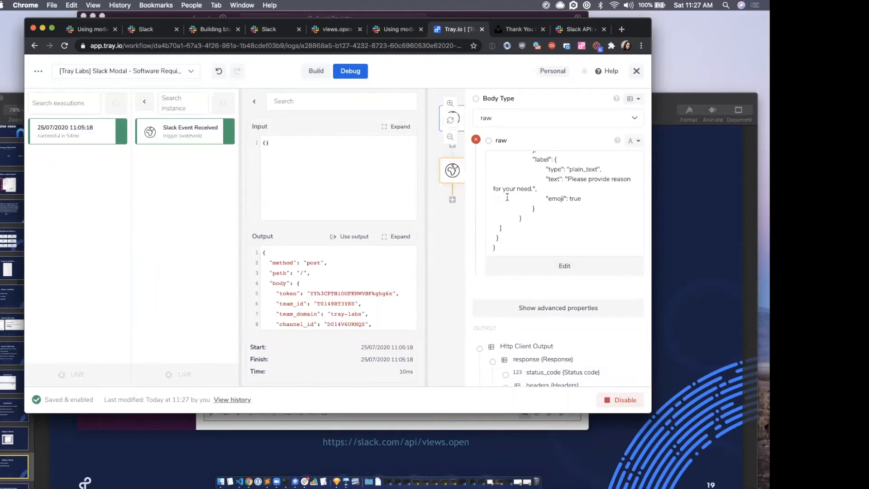
left_click(550, 264)
left_click(507, 106)
left_click(303, 72)
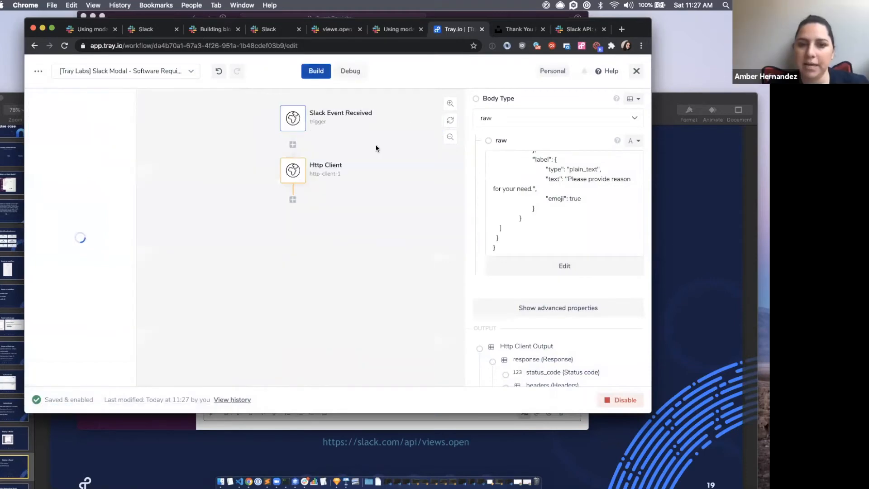
Reopen the Http Client step's raw body code and review the input blocks inside the "blocks" array
scroll(485, 163, "up", 2)
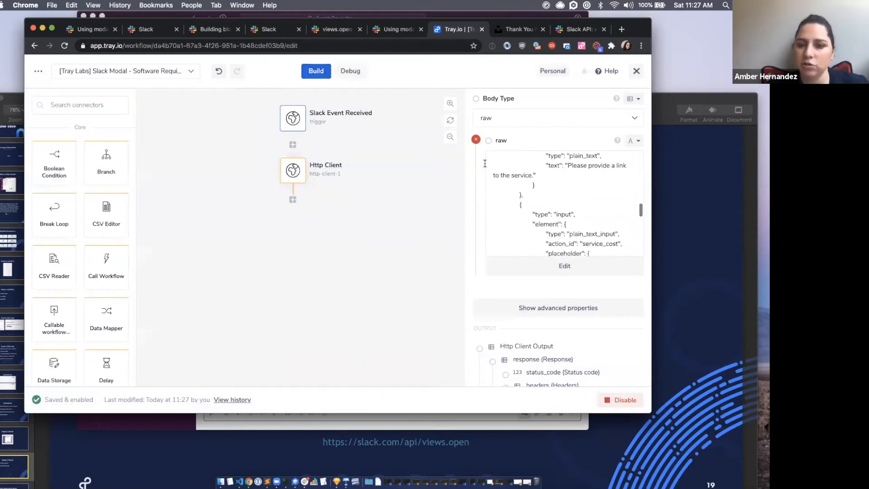
scroll(557, 97, "up", 4)
scroll(561, 106, "up", 4)
scroll(564, 116, "down", 7)
mouse_move(506, 167)
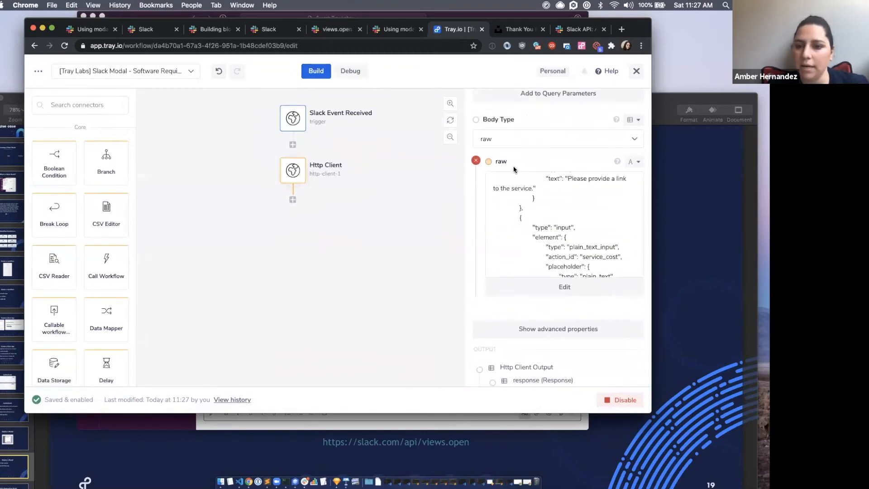
left_click(564, 287)
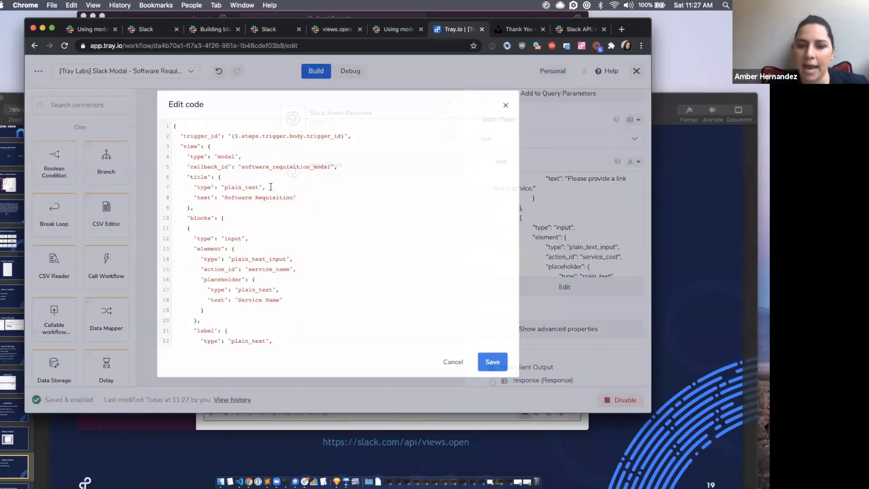
scroll(252, 247, "down", 10)
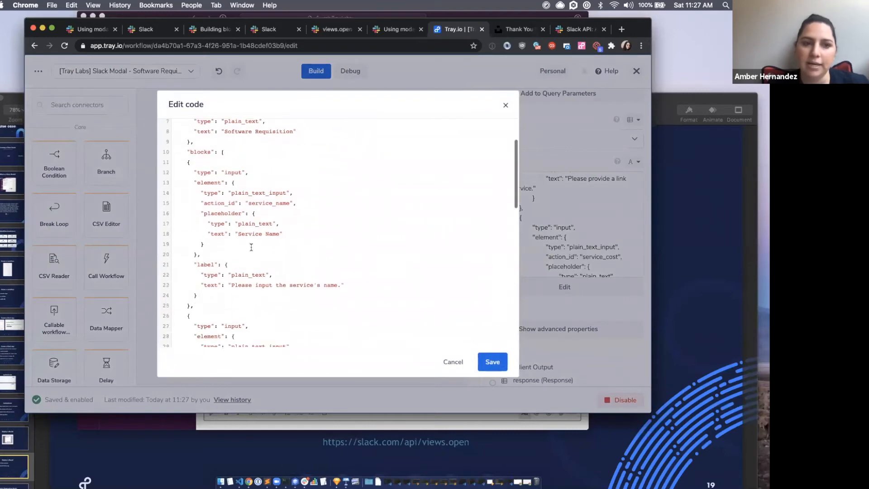
scroll(252, 247, "up", 10)
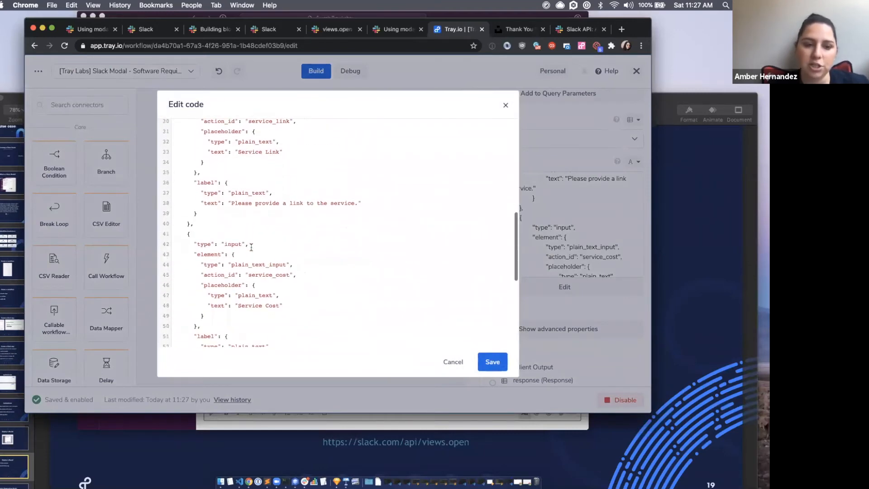
Delete all four input blocks from the "blocks" array, leaving an empty line between its brackets
left_click(245, 217)
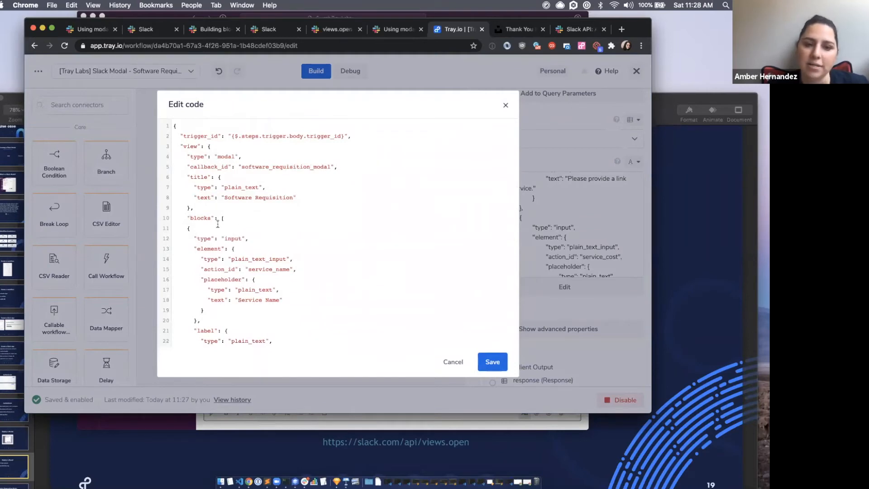
scroll(183, 227, "down", 15)
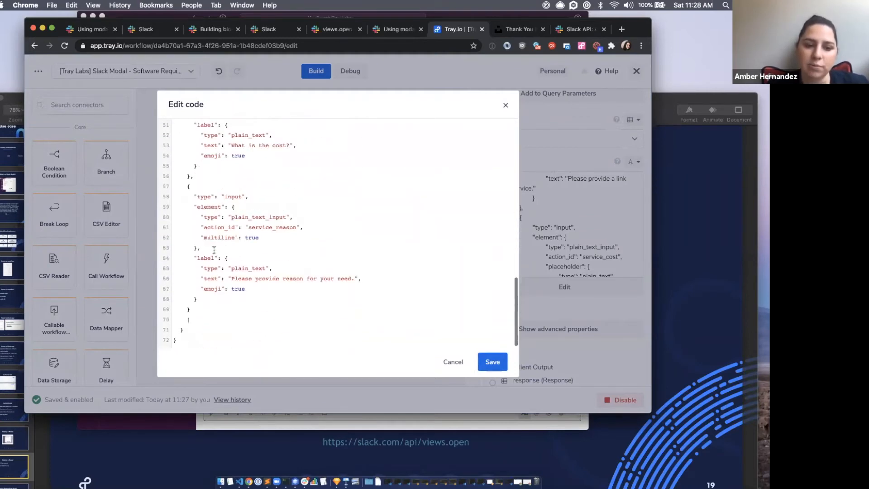
left_click(200, 305, "shift")
key("BackSpace")
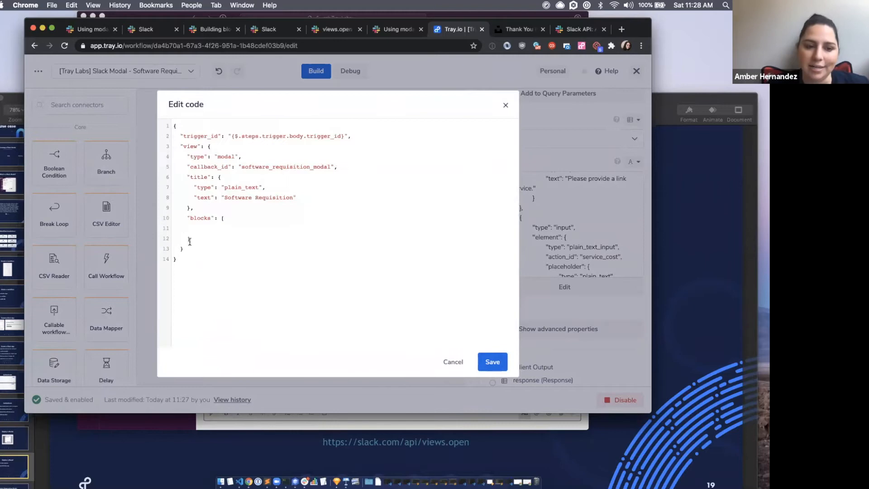
left_click_drag(221, 219, 228, 235)
left_click(228, 235)
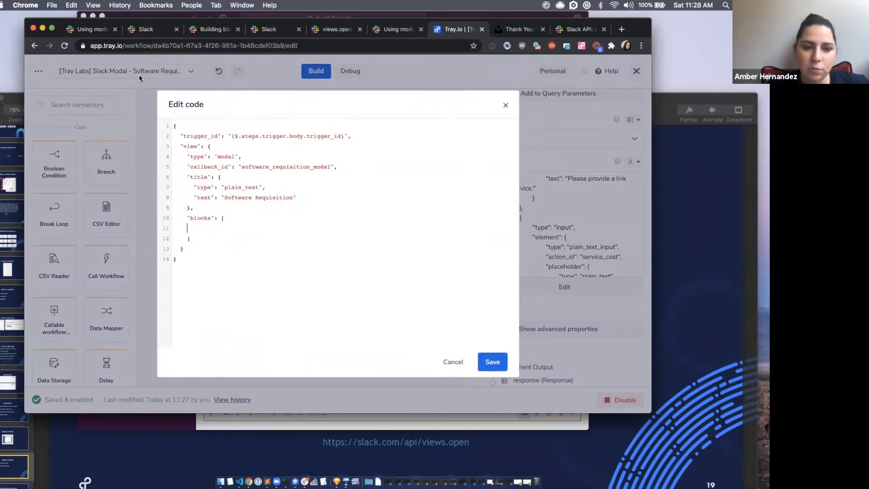
Switch to Slack's Block Kit Builder and copy the four input blocks inside the payload's "blocks" array, without its enclosing brackets
left_click(137, 30)
scroll(523, 210, "up", 2)
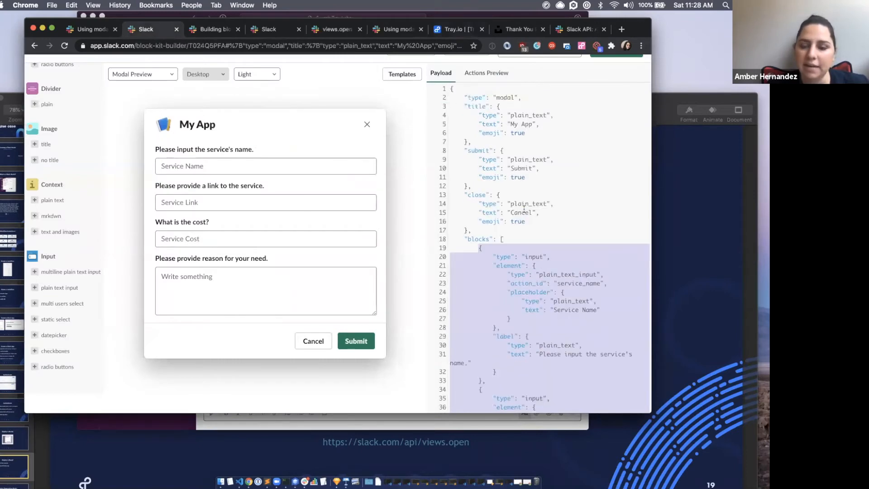
scroll(524, 209, "down", 4)
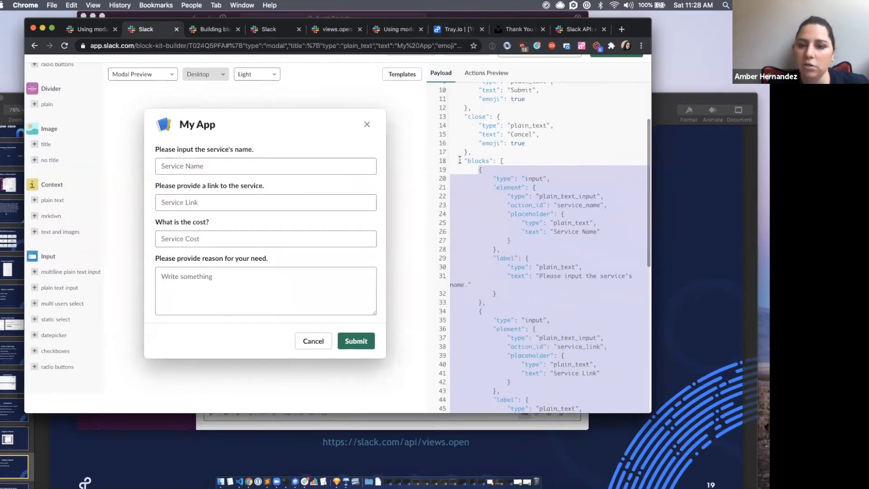
left_click(483, 159)
scroll(482, 160, "up", 4)
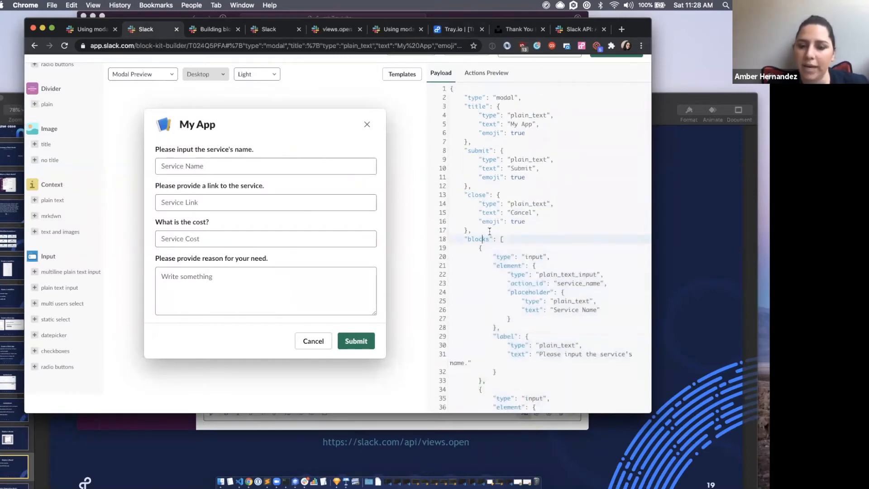
left_click(480, 248)
scroll(498, 262, "down", 5)
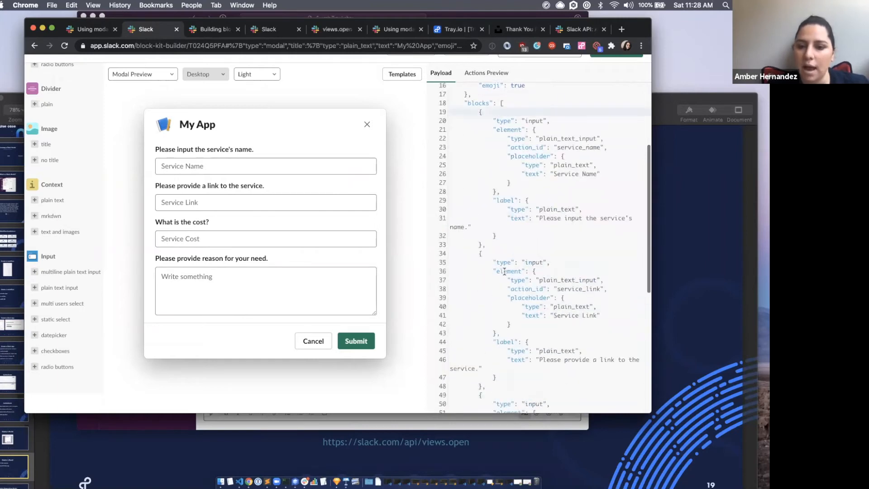
scroll(502, 263, "up", 4)
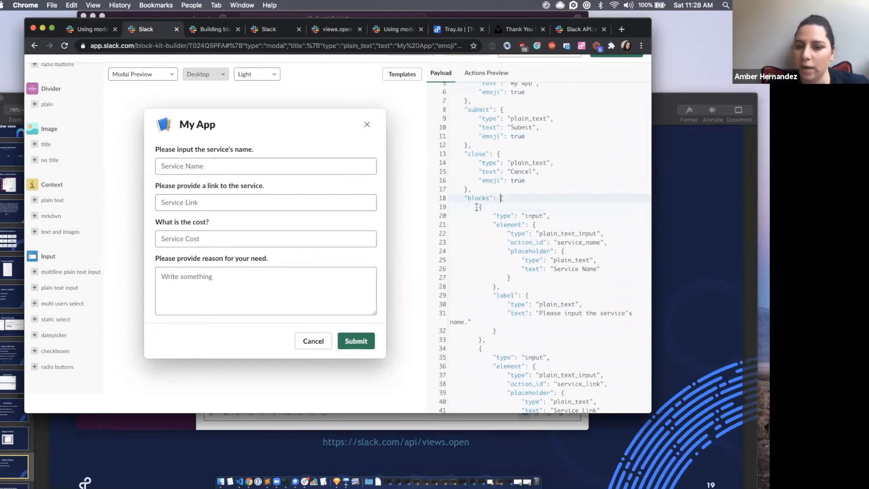
scroll(495, 230, "down", 12)
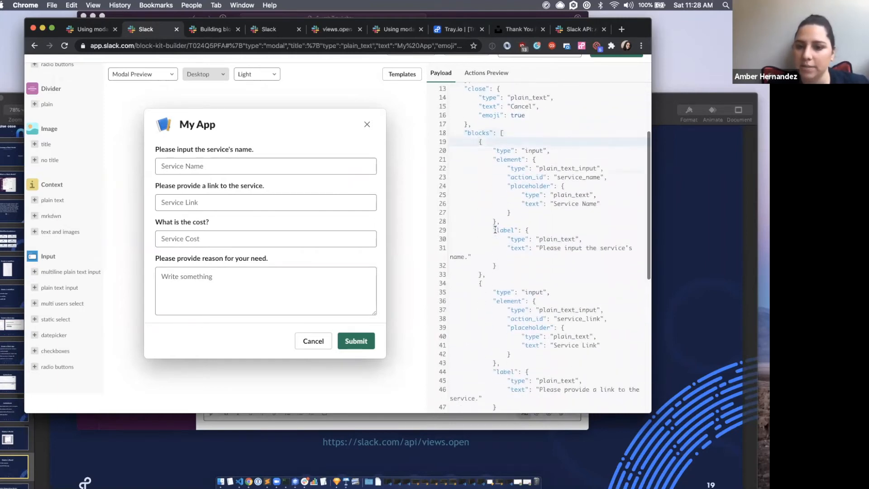
left_click(484, 389, "shift")
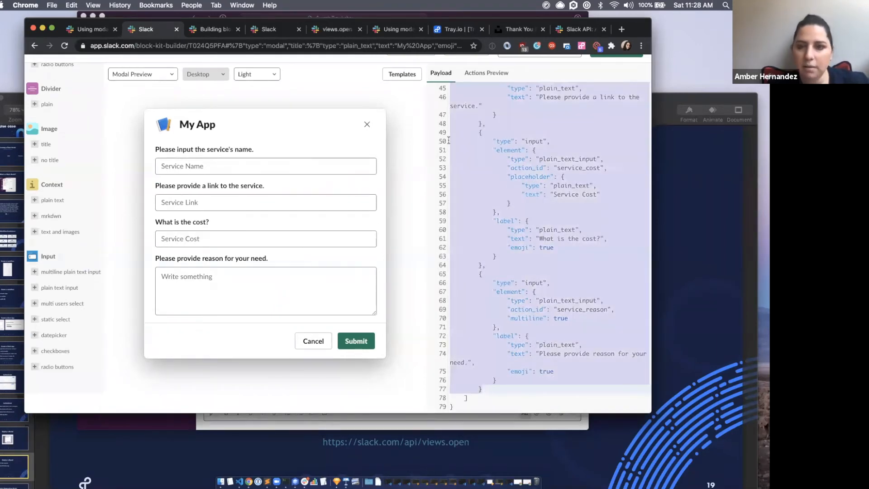
Switch to the Tray.io code editor, paste the input blocks into the empty "blocks" array and save the code
left_click(451, 29)
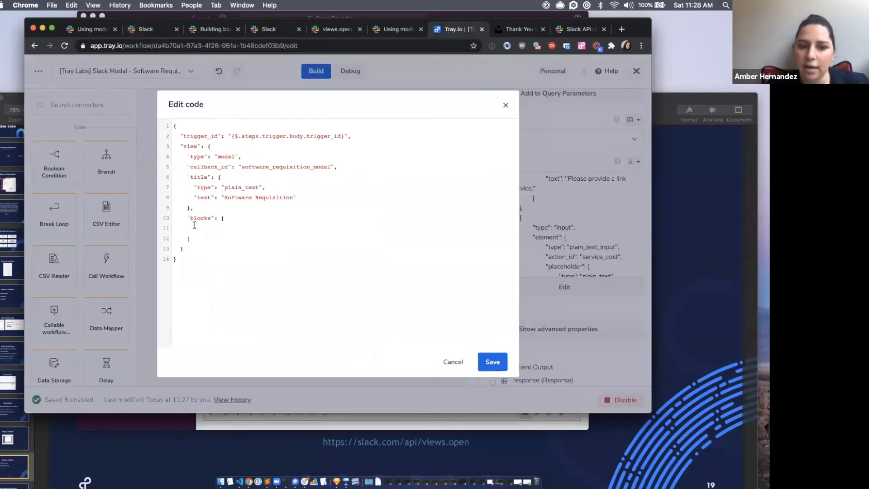
left_click(206, 227)
key("ctrl+v")
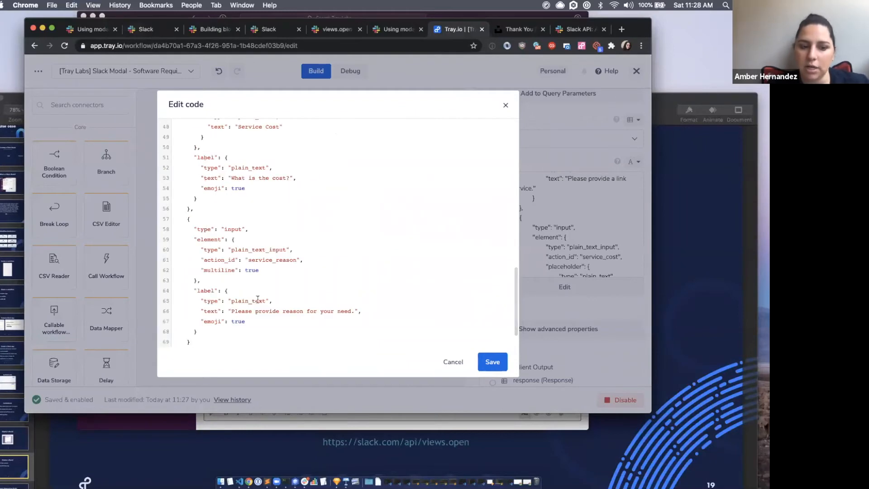
scroll(258, 299, "down", 2)
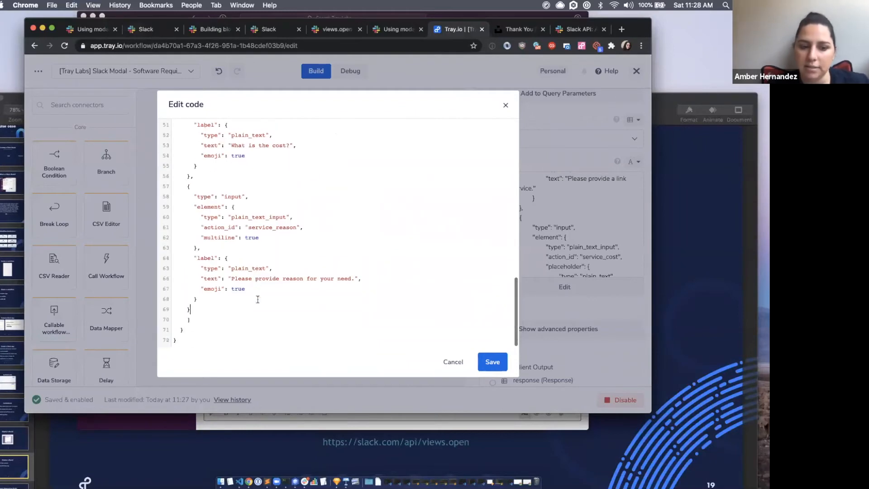
left_click(492, 364)
Switch to Block Kit Builder and examine the modal preview and the payload's input blocks used for the Tray.io raw body
left_click(203, 32)
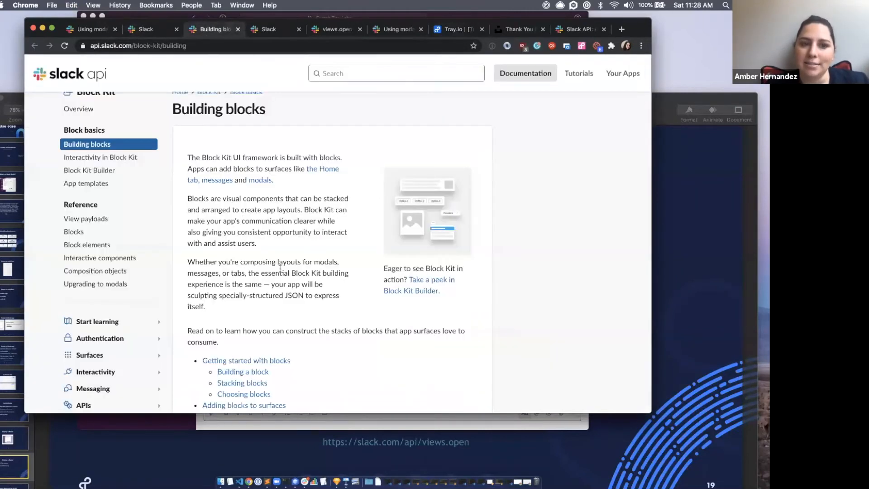
left_click(135, 30)
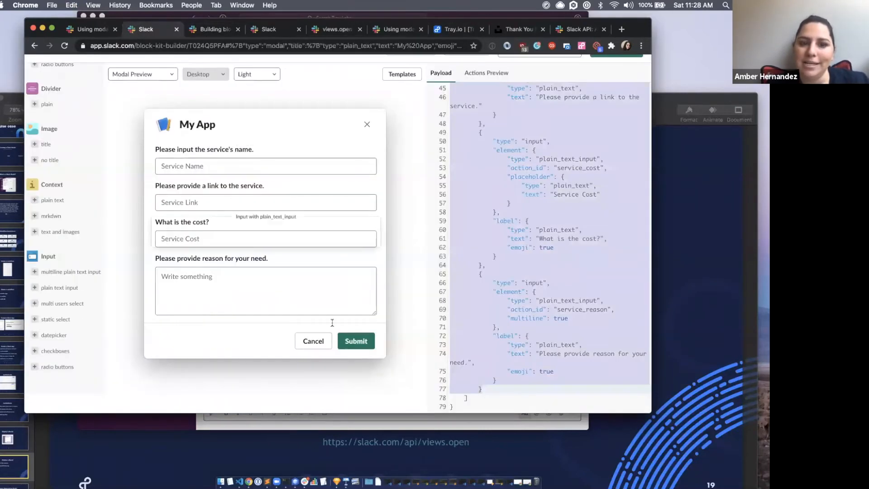
scroll(569, 281, "up", 3)
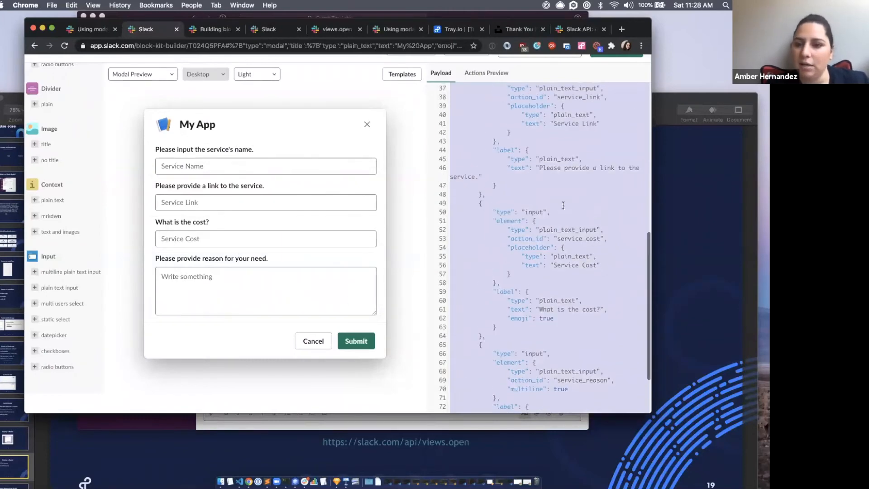
scroll(569, 281, "down", 3)
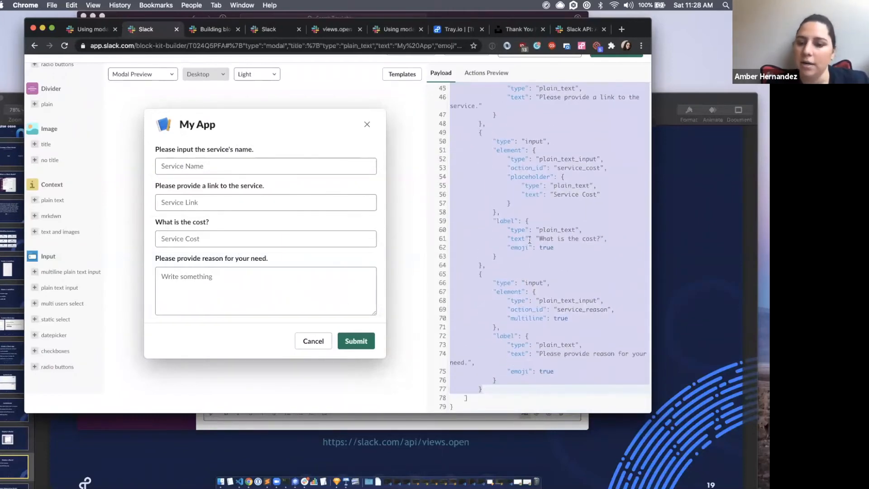
scroll(526, 163, "up", 10)
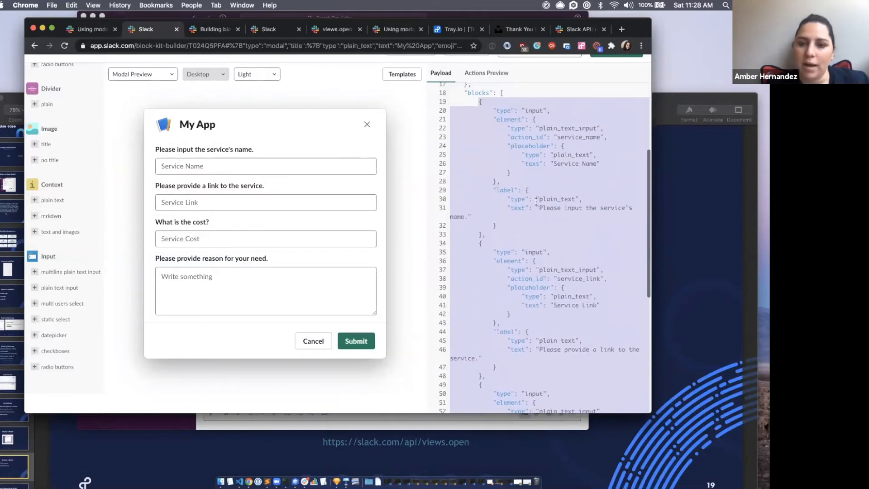
left_click(456, 32)
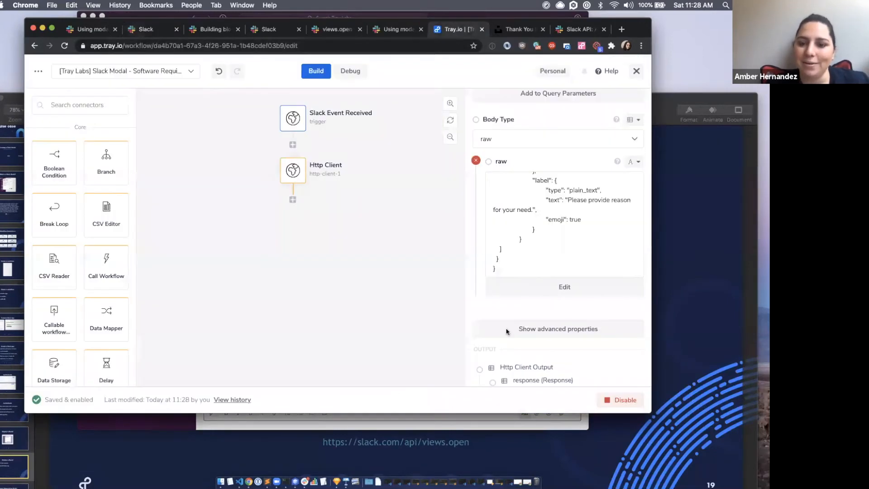
left_click(222, 31)
left_click(149, 29)
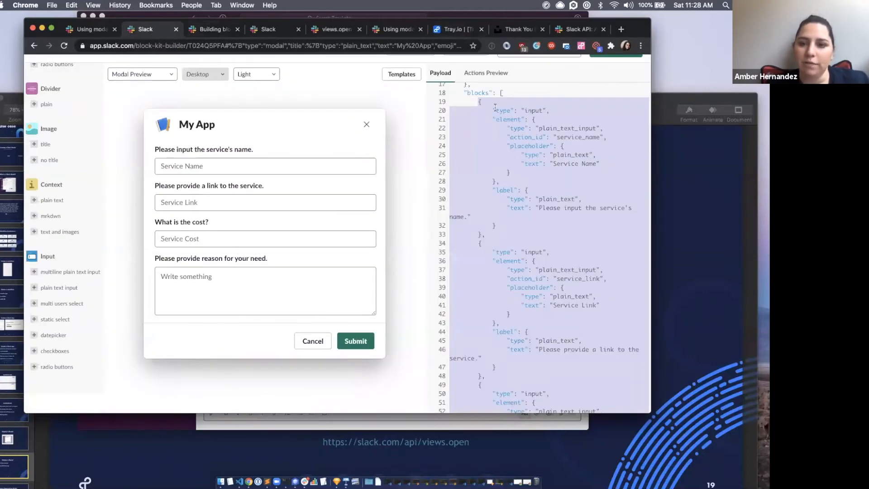
Switch to Tray.io and rename the Http Client step "Display Request Modal"
left_click(454, 30)
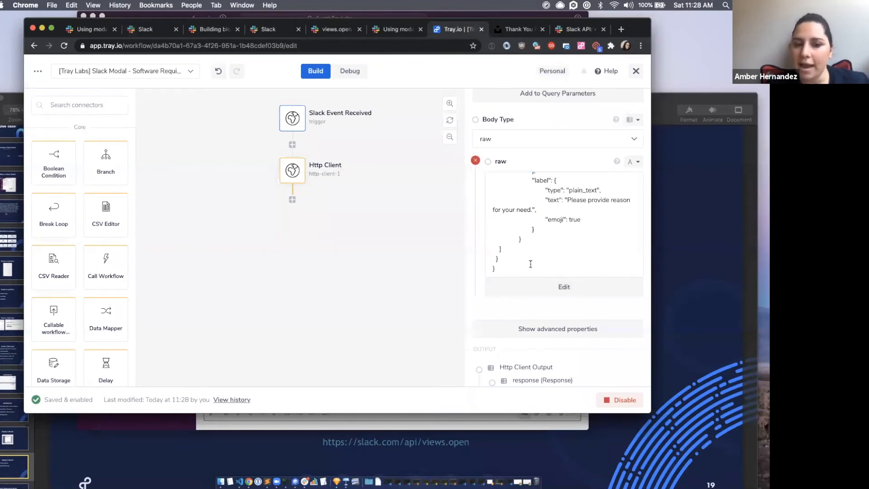
left_click(293, 176)
scroll(585, 193, "up", 15)
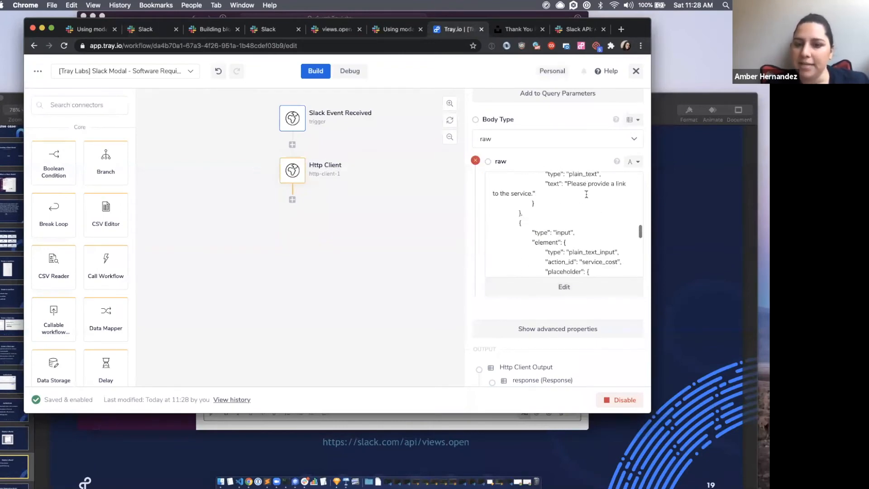
scroll(557, 127, "up", 10)
triple_click(519, 170)
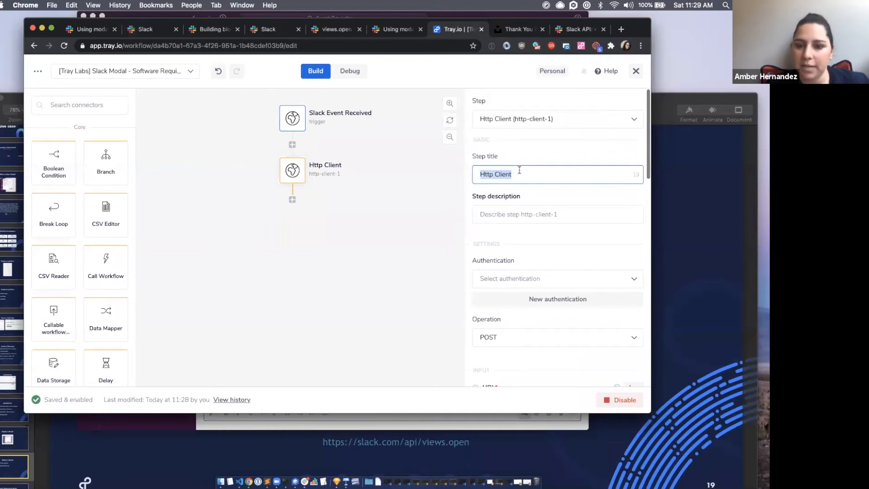
type("Display Request")
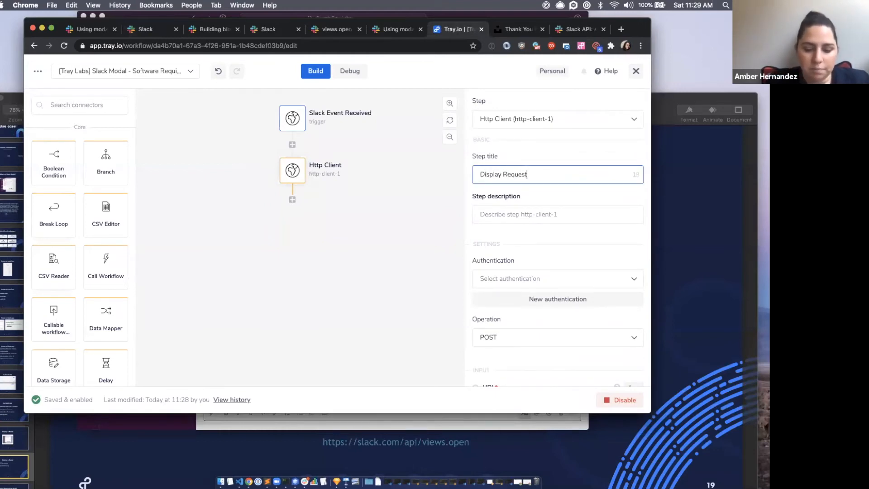
left_click(380, 226)
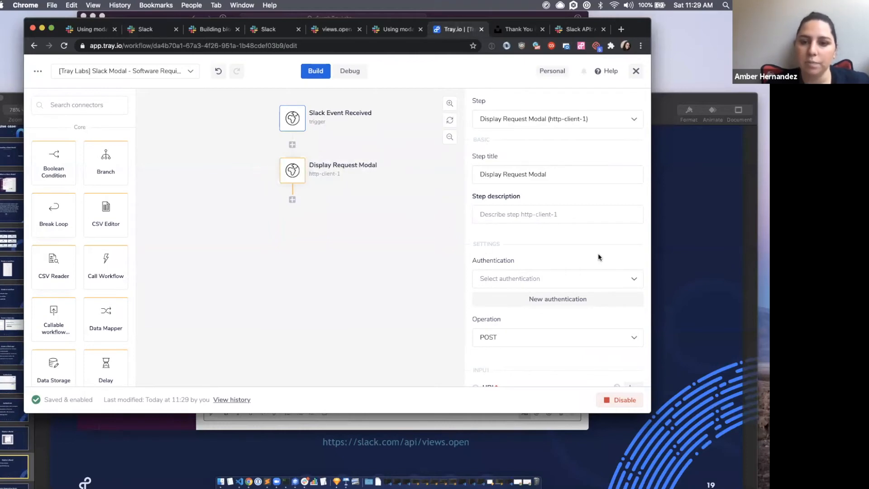
scroll(598, 254, "down", 10)
scroll(598, 253, "down", 3)
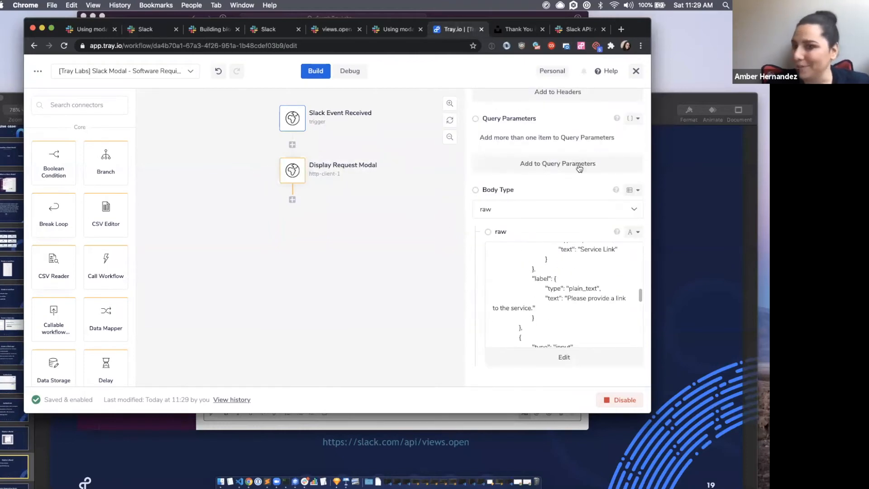
scroll(577, 166, "down", 3)
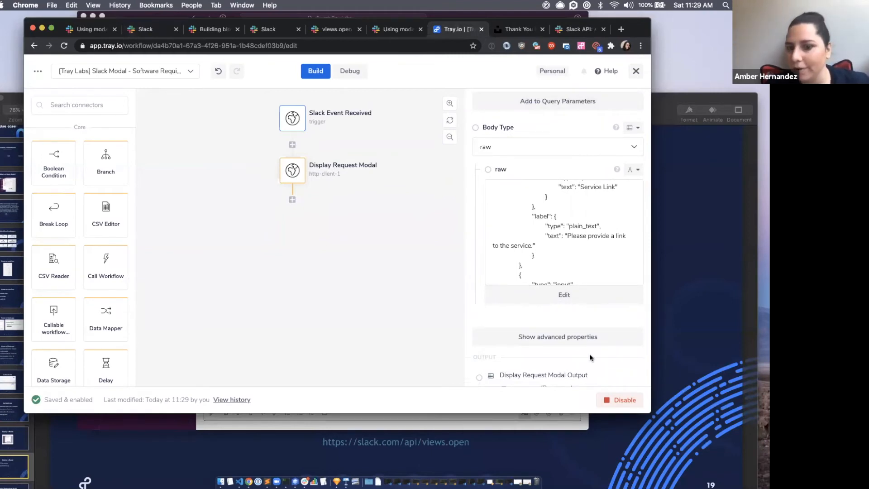
mouse_move(293, 171)
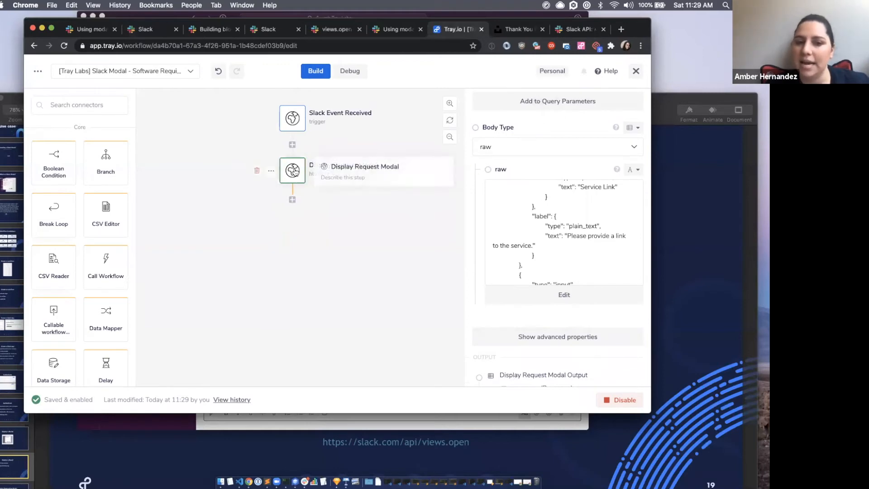
Switch to Slack's modal documentation and highlight the "Authorization: Bearer" line in the views.open request example
key("super+1")
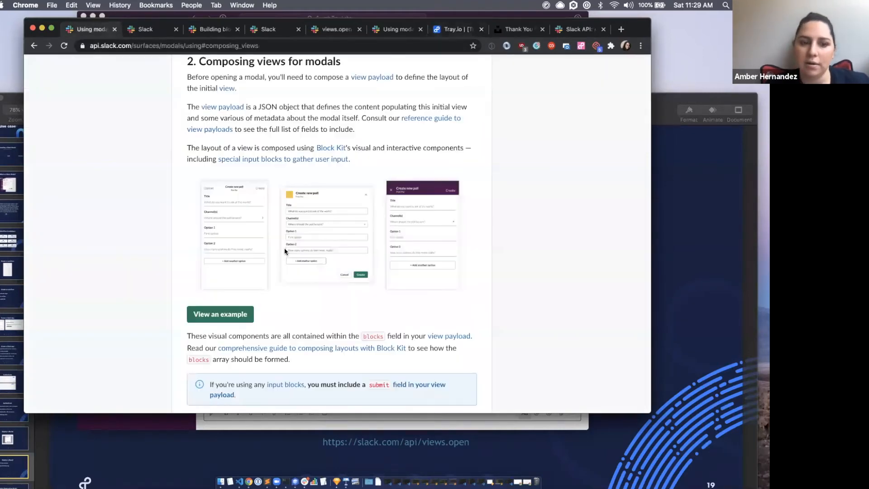
scroll(290, 271, "down", 10)
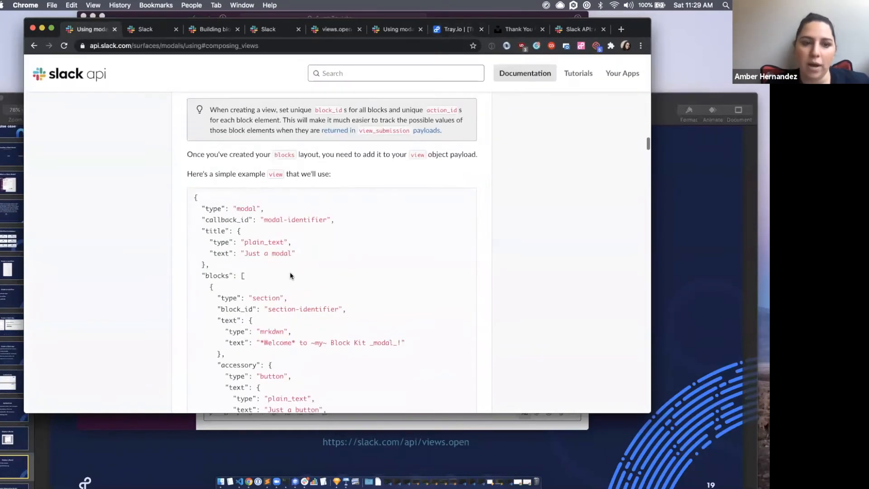
scroll(244, 192, "down", 12)
scroll(244, 192, "down", 8)
left_click_drag(195, 164, 403, 166)
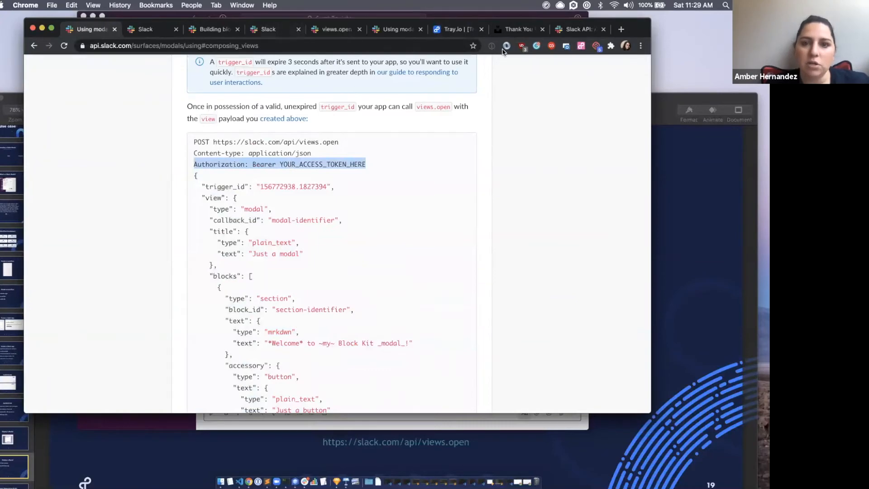
Switch to Tray.io and show the advanced properties of the Display Request Modal step
left_click(452, 29)
scroll(576, 329, "down", 2)
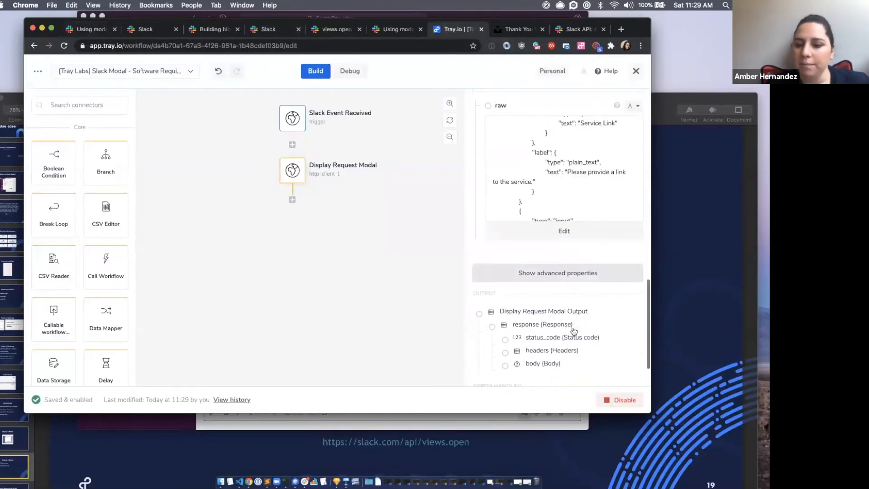
scroll(574, 330, "up", 3)
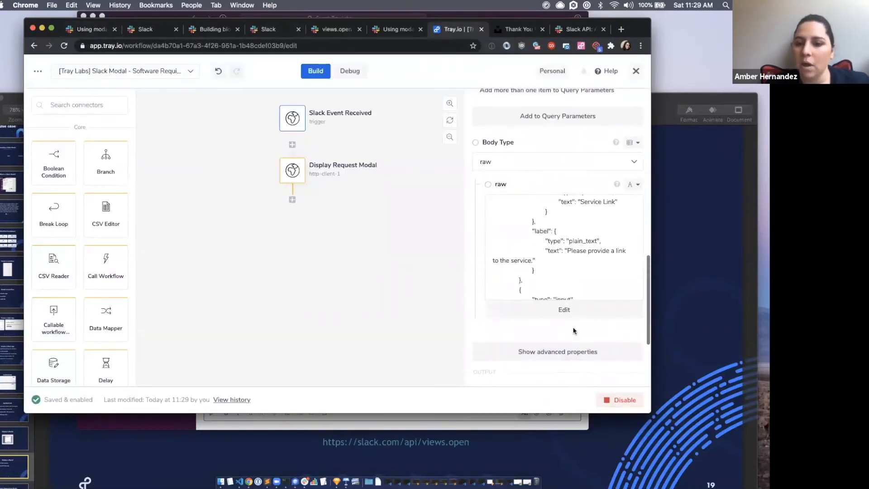
left_click(566, 358)
Set the Display Request Modal step's authorisation type to OAuth2
scroll(564, 253, "up", 2)
scroll(553, 139, "up", 6)
scroll(553, 139, "up", 7)
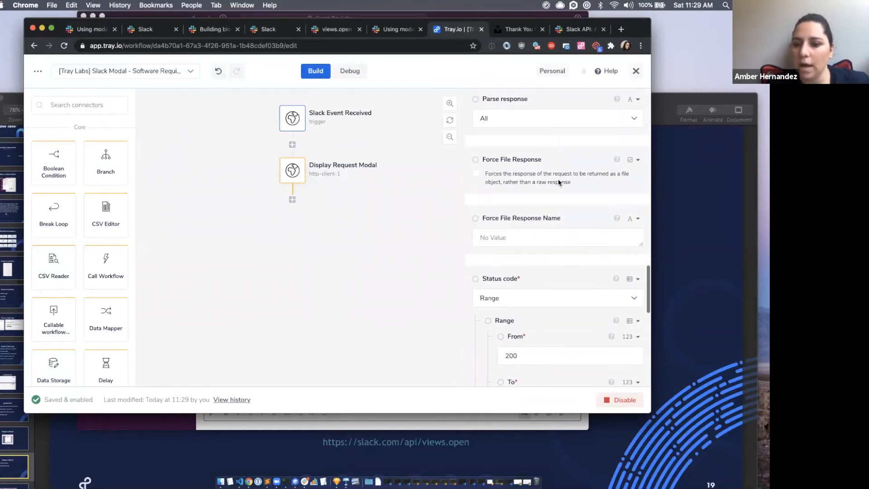
scroll(559, 188, "up", 6)
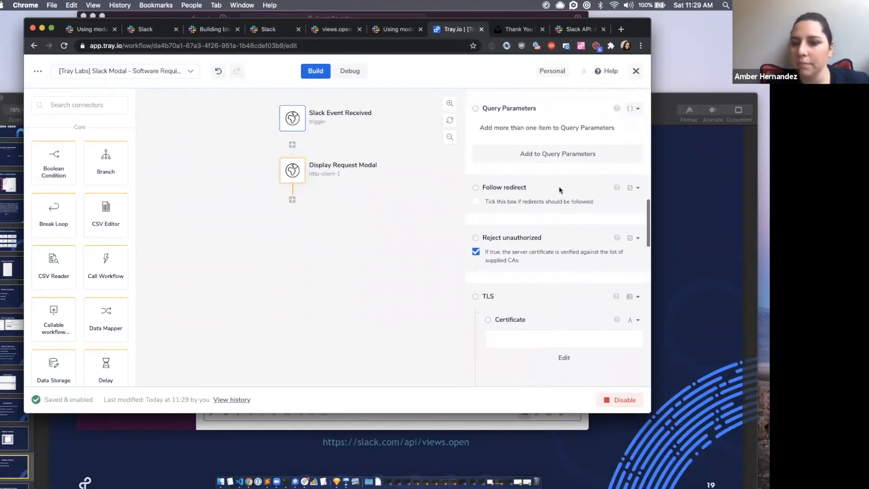
scroll(560, 187, "up", 5)
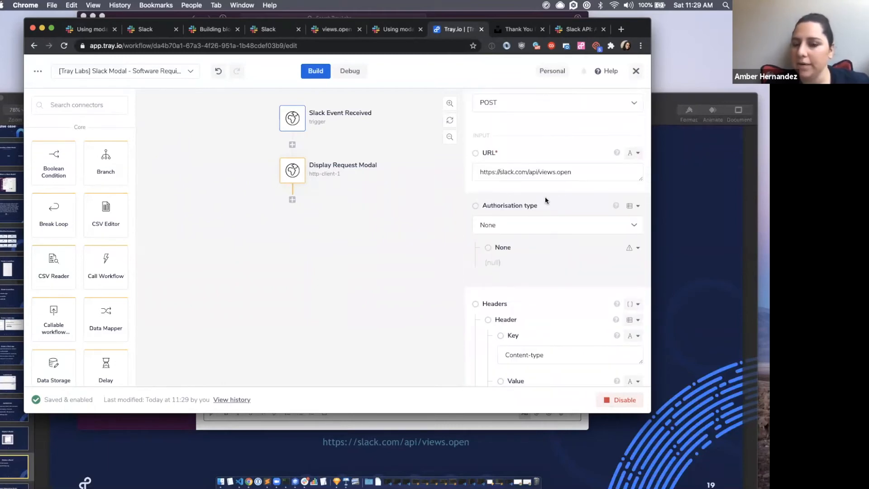
left_click(543, 226)
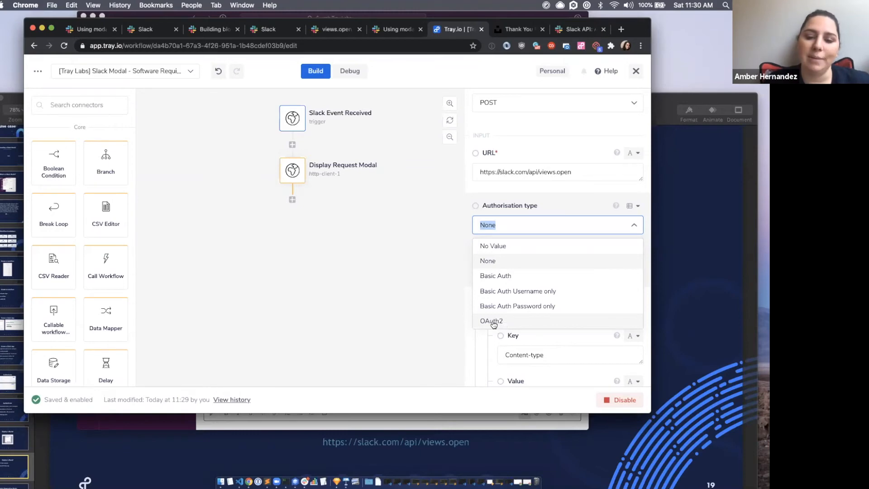
left_click(492, 321)
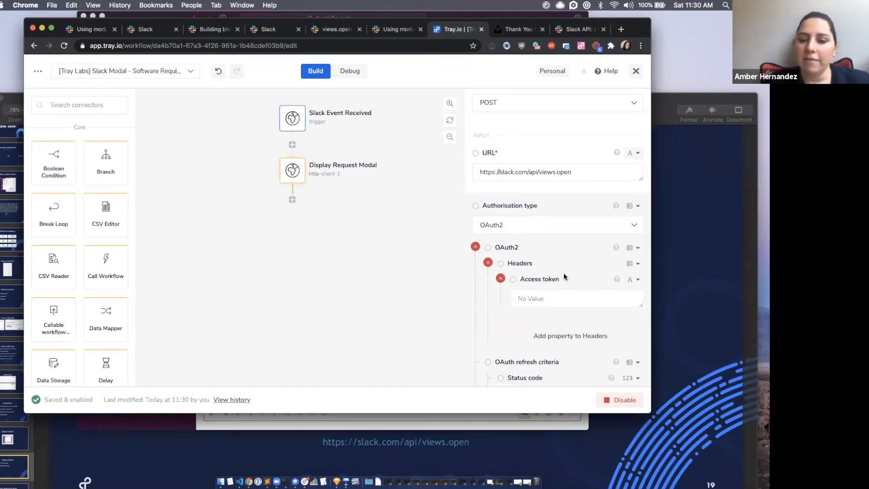
left_click(536, 299)
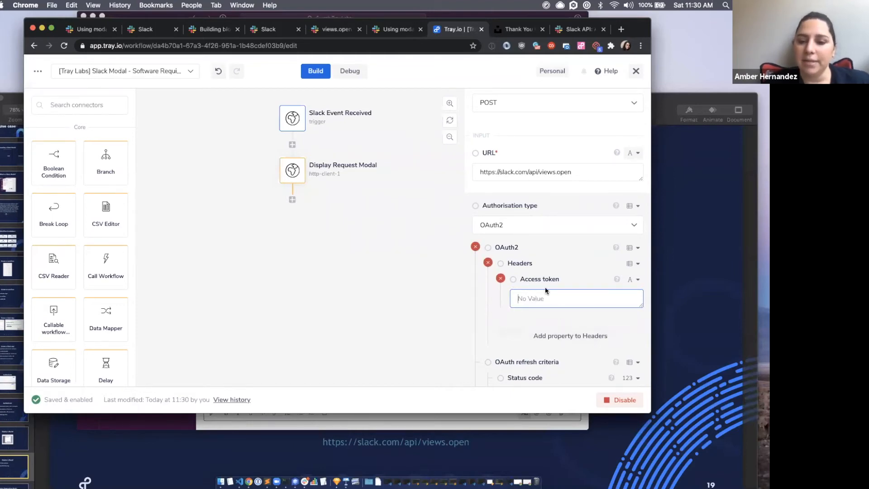
scroll(566, 279, "up", 3)
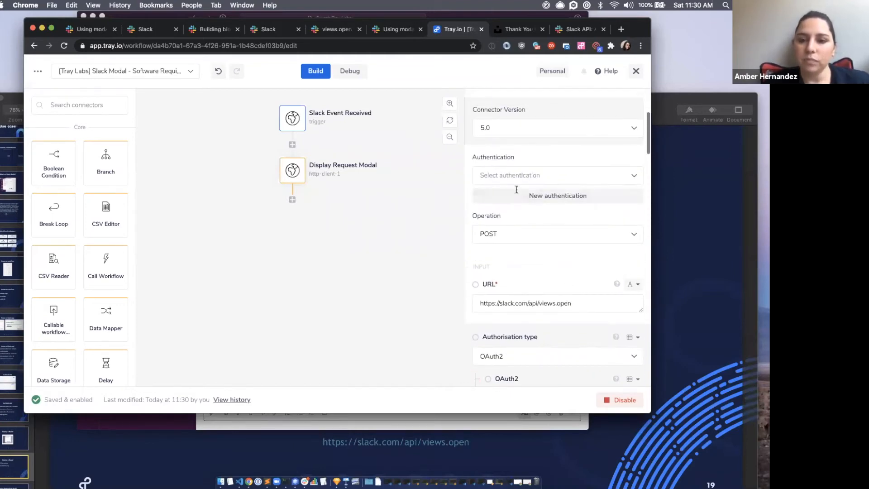
left_click(524, 177)
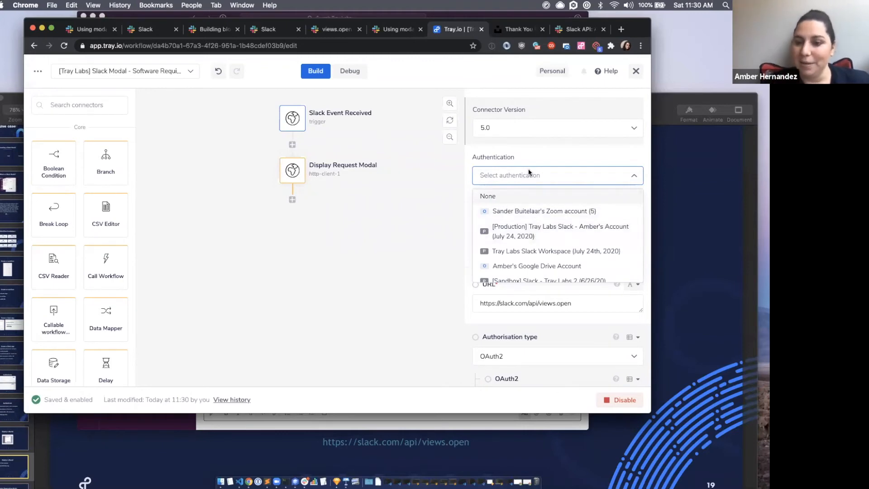
type("[]")
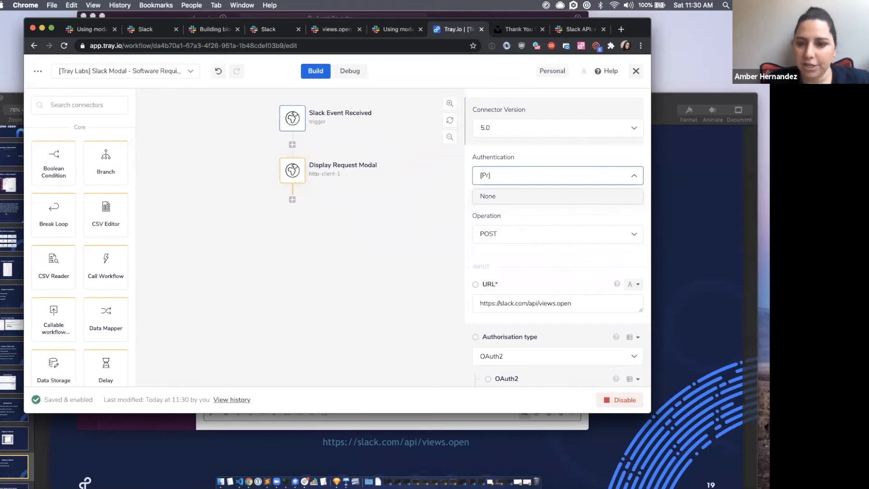
key("BackSpace")
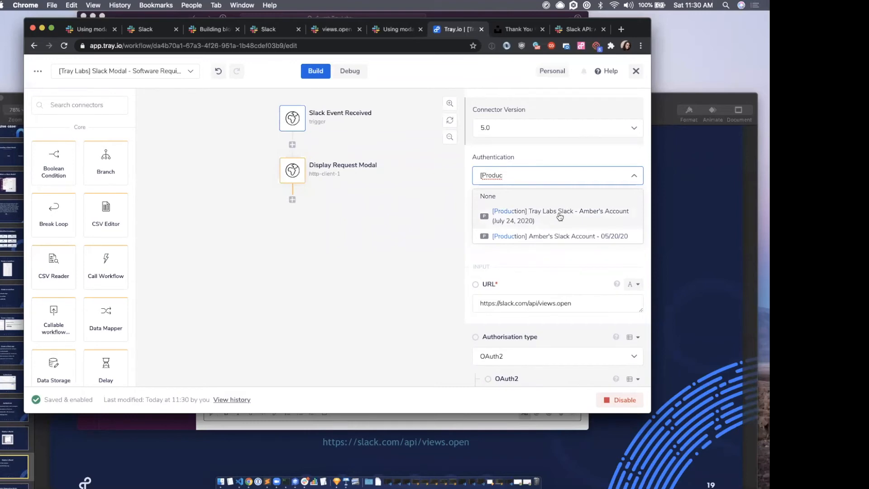
left_click(549, 148)
scroll(548, 290, "down", 5)
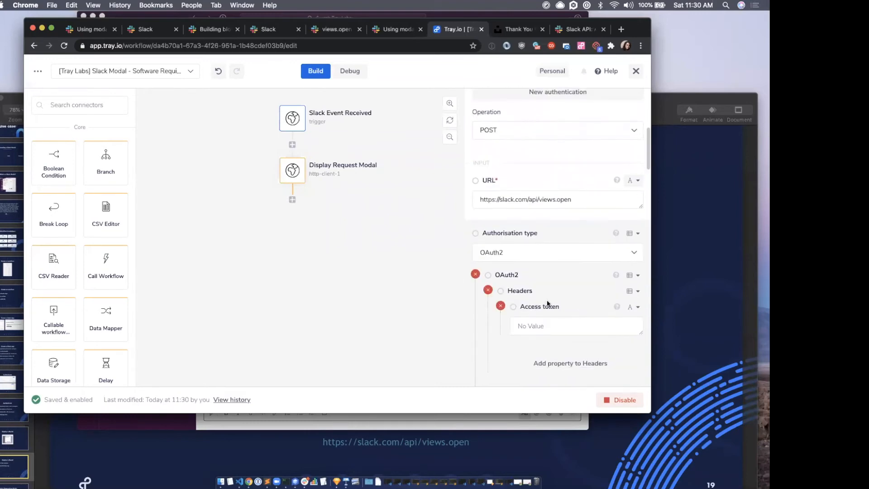
Set the step's authentication to the "[Production] Tray Labs Slack" account dated July 24, 2020
scroll(497, 226, "up", 5)
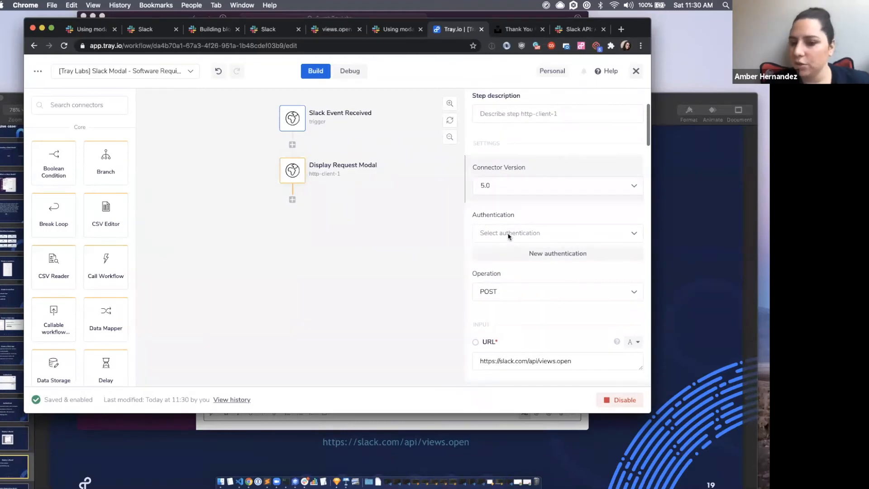
scroll(509, 235, "down", 5)
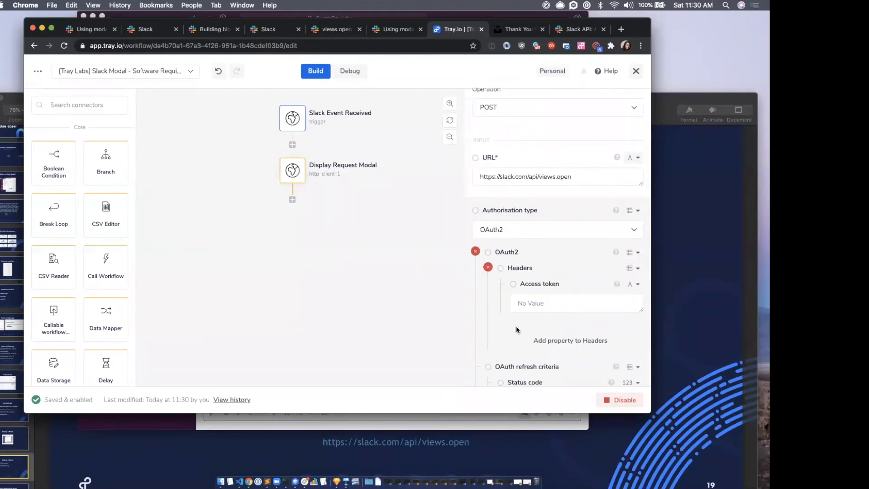
scroll(516, 326, "up", 5)
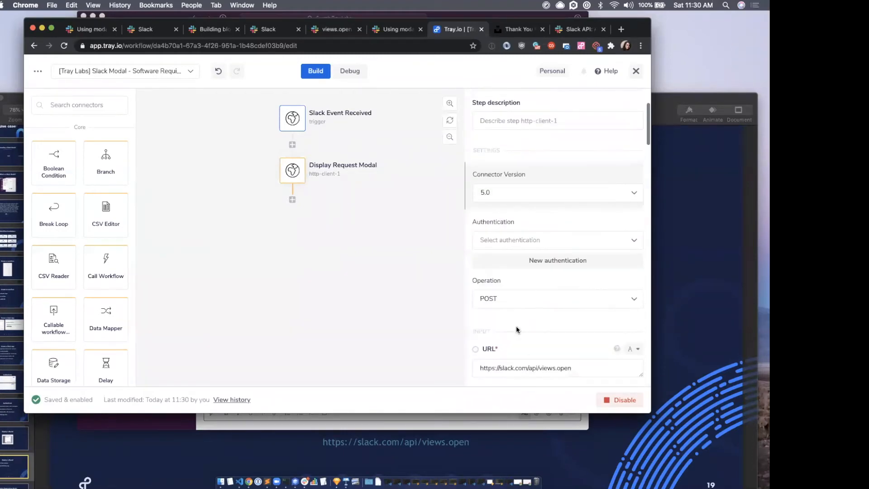
left_click(512, 239)
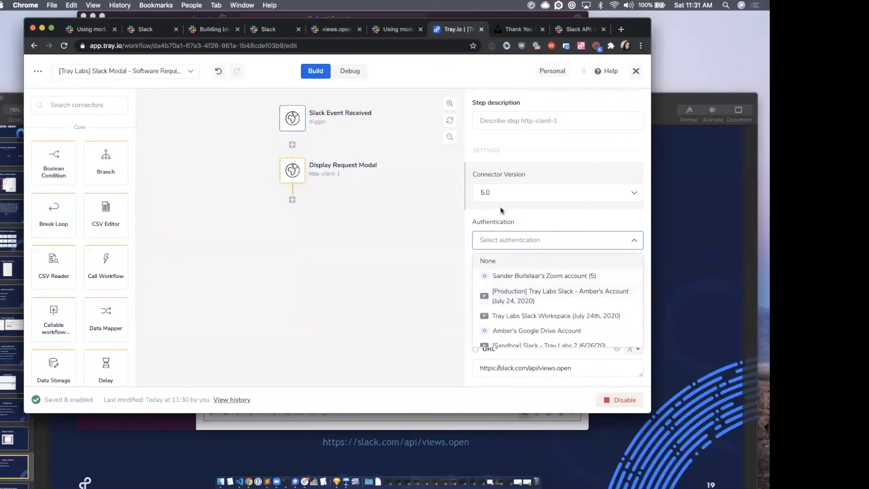
left_click(584, 295)
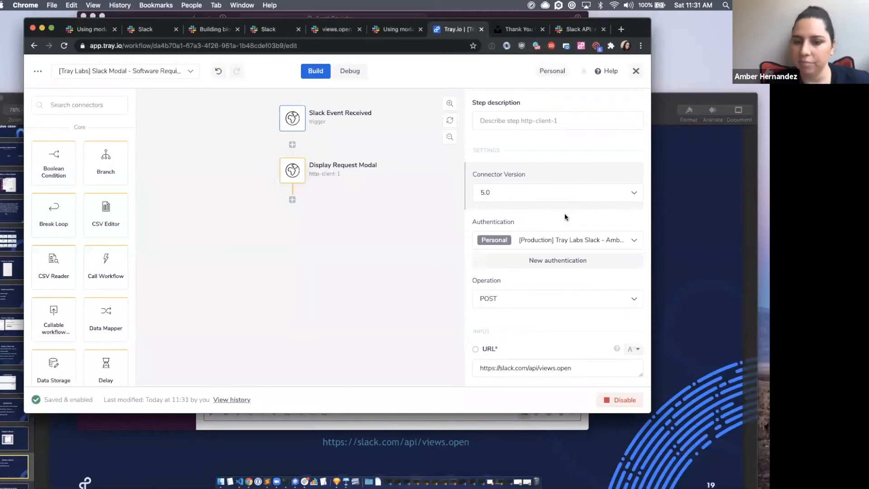
Hide and reshow the step's advanced properties, and reselect OAuth2 as the authorisation type
scroll(575, 319, "down", 10)
scroll(575, 319, "down", 10)
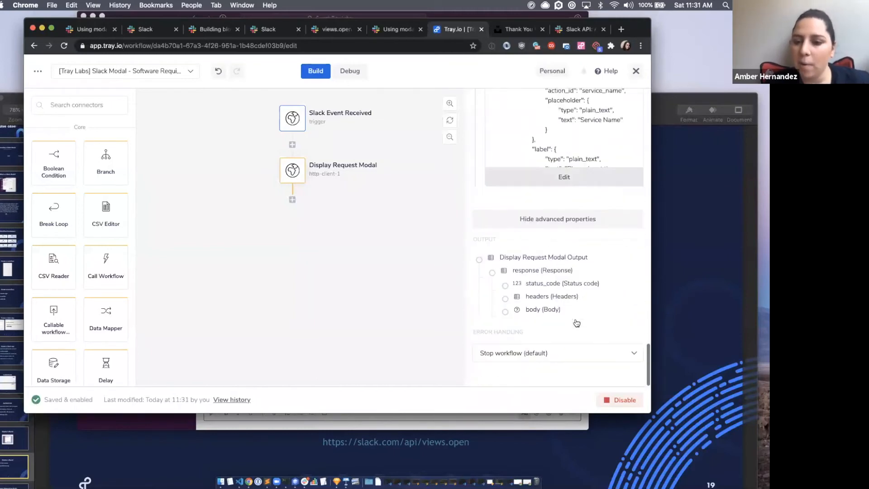
left_click(547, 228)
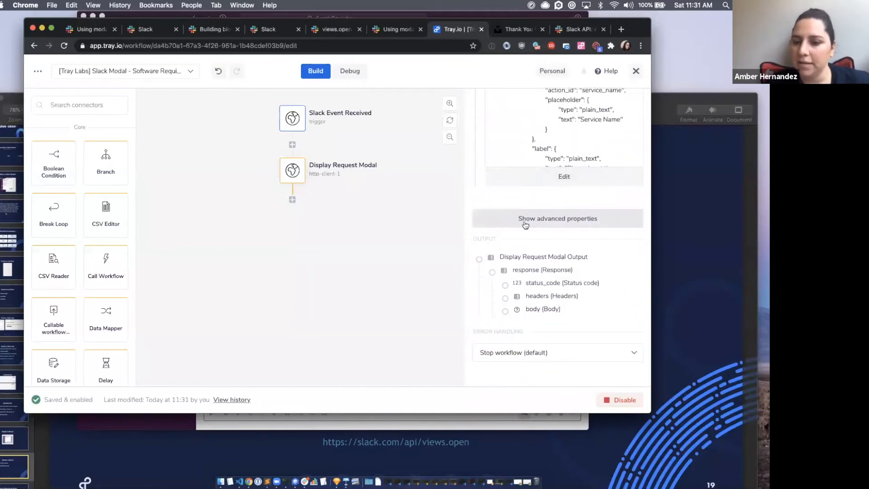
left_click(584, 225)
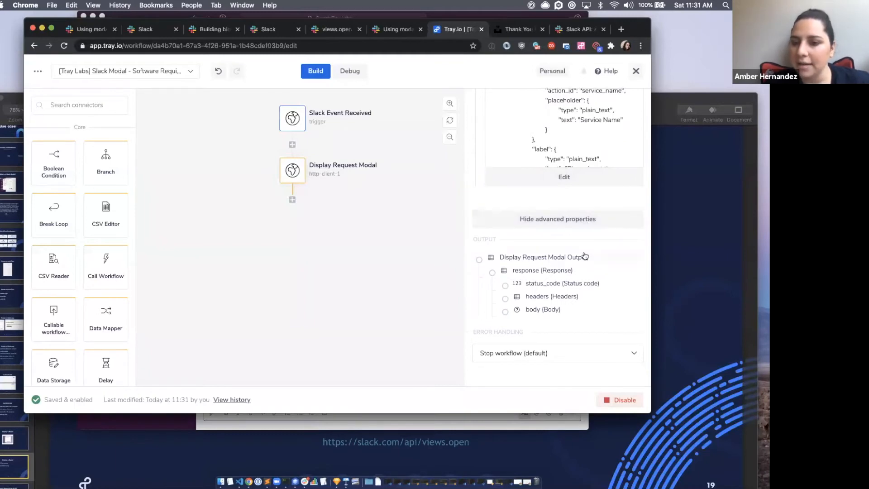
scroll(584, 253, "up", 15)
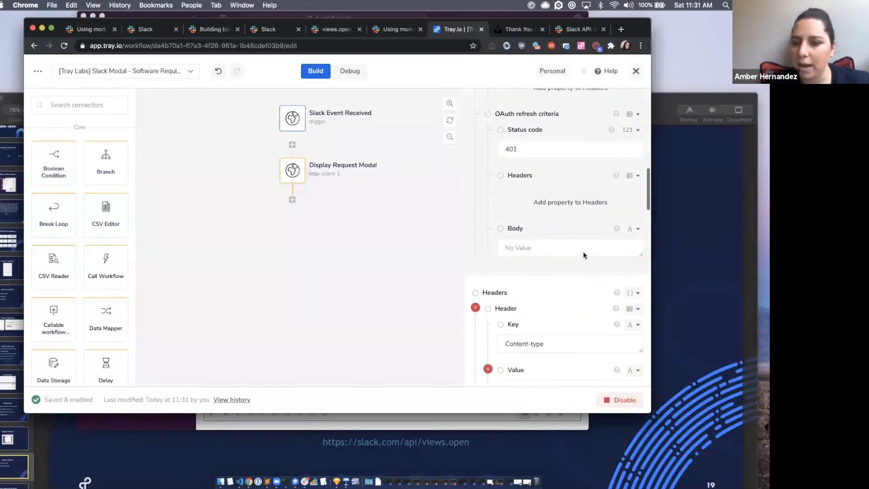
scroll(583, 252, "up", 5)
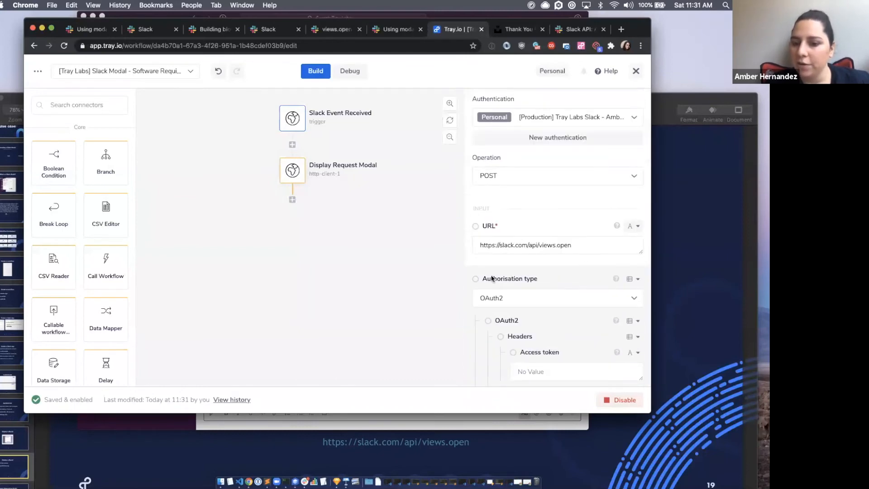
left_click(531, 295)
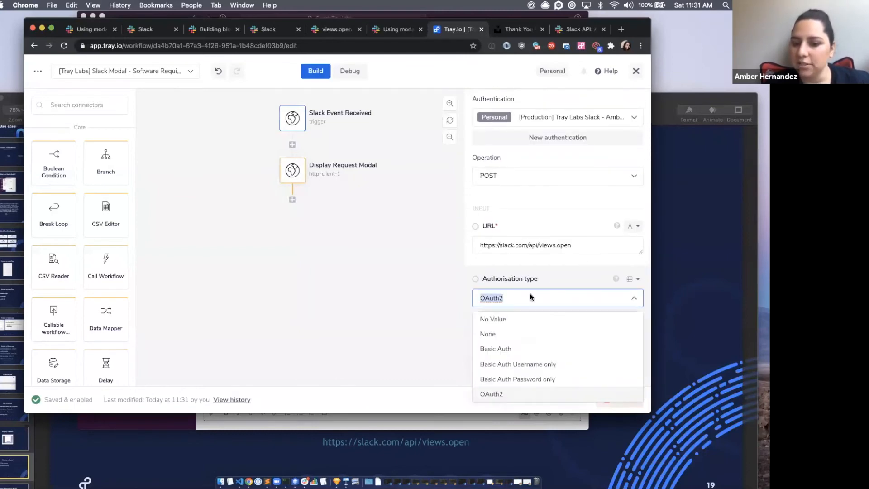
left_click(497, 394)
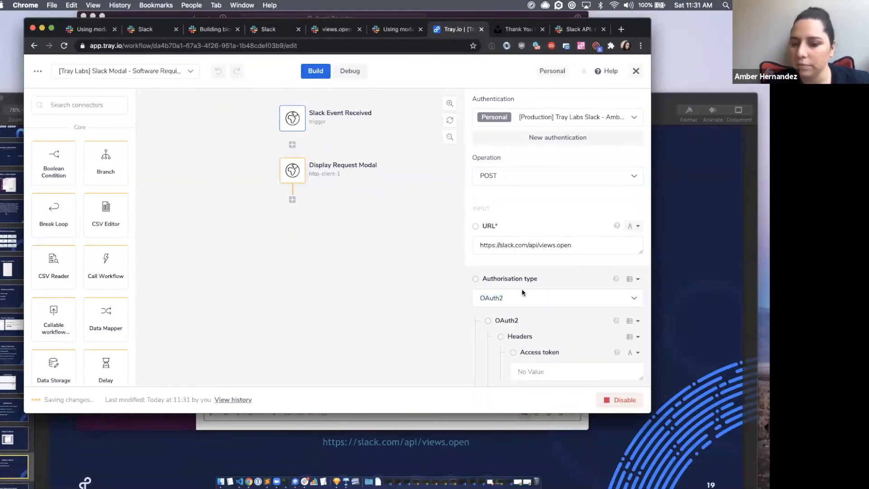
Change the value type of the Access token under the OAuth2 headers to jsonpath
scroll(533, 308, "down", 3)
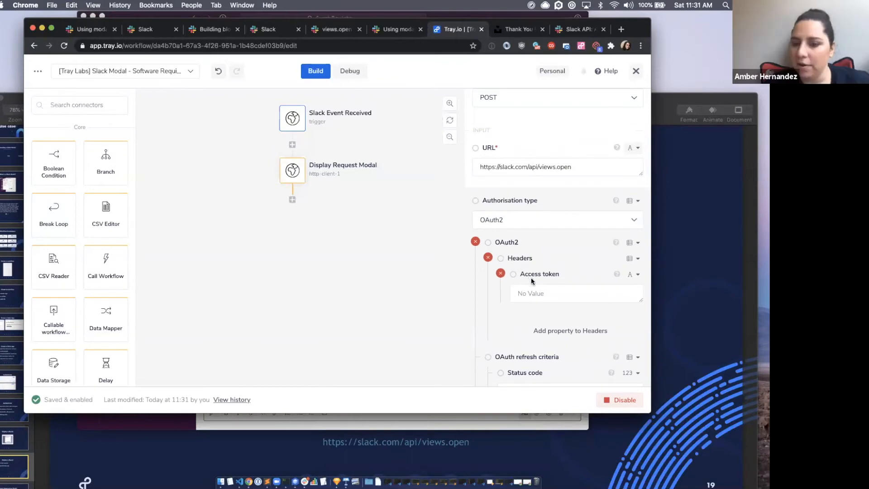
left_click(527, 292)
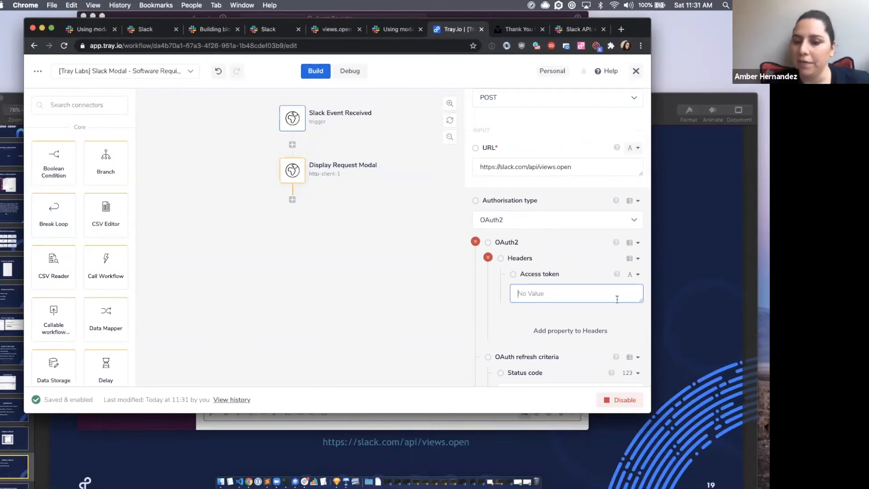
scroll(578, 295, "up", 10)
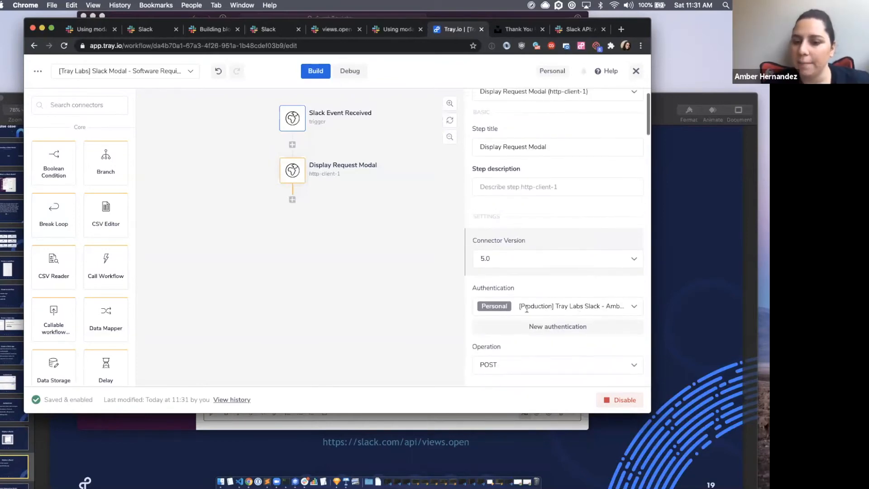
scroll(587, 314, "down", 10)
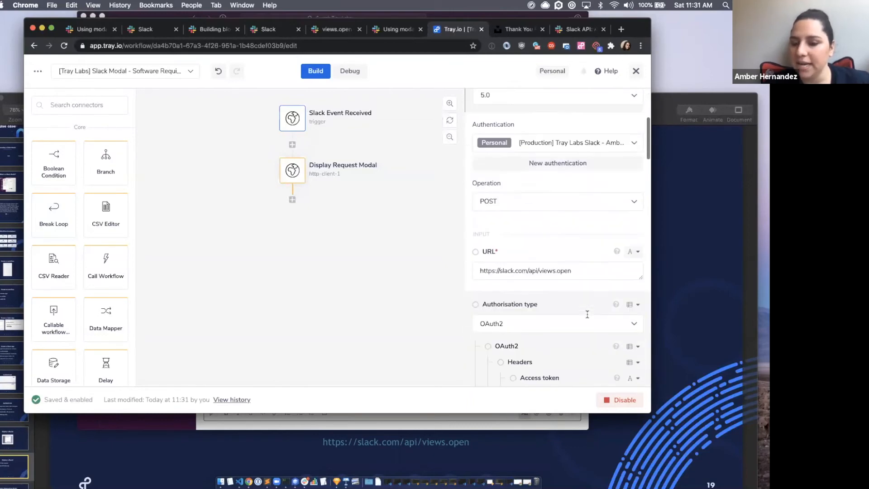
left_click(635, 251)
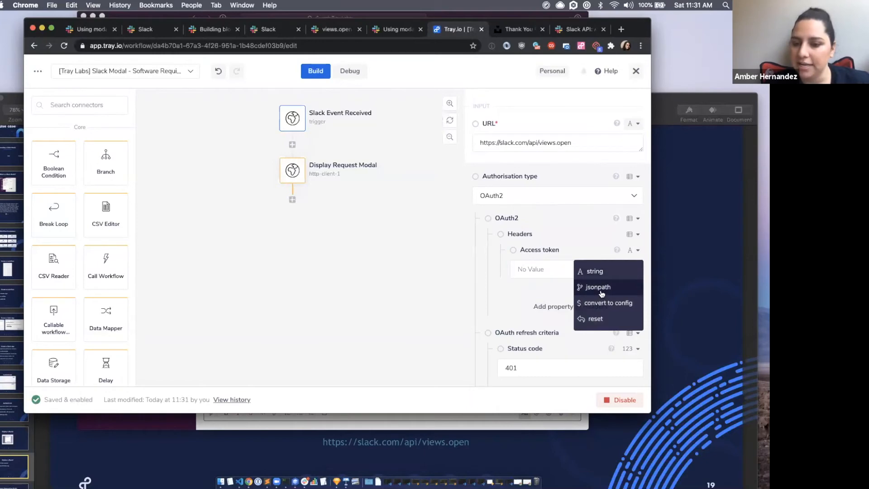
left_click(638, 251)
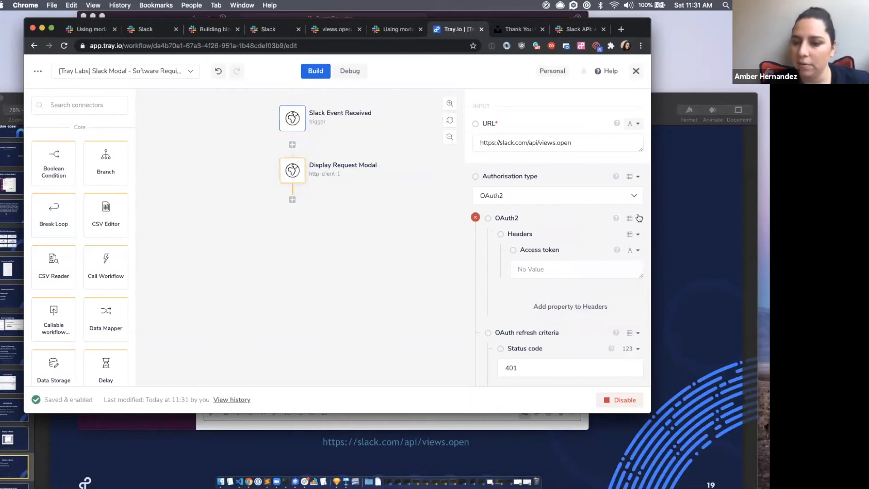
left_click(634, 252)
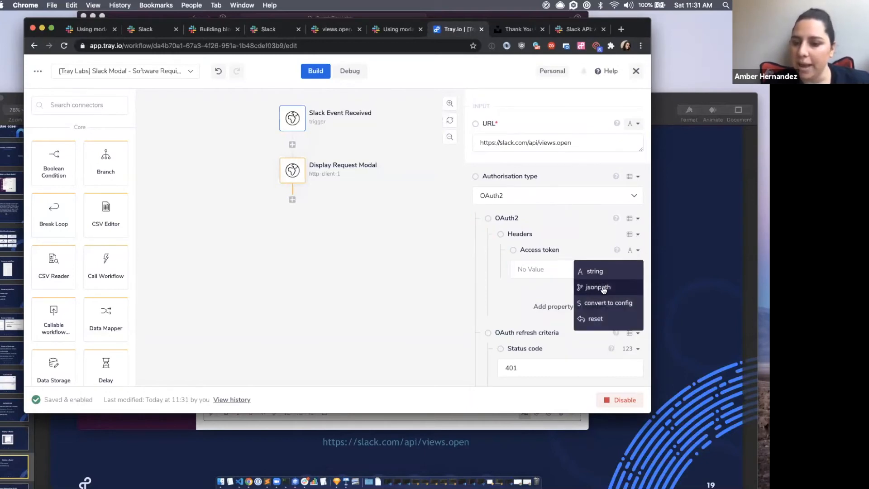
left_click(603, 290)
Set the OAuth2 Access token's jsonpath to $.auth.access_token
left_click(543, 269)
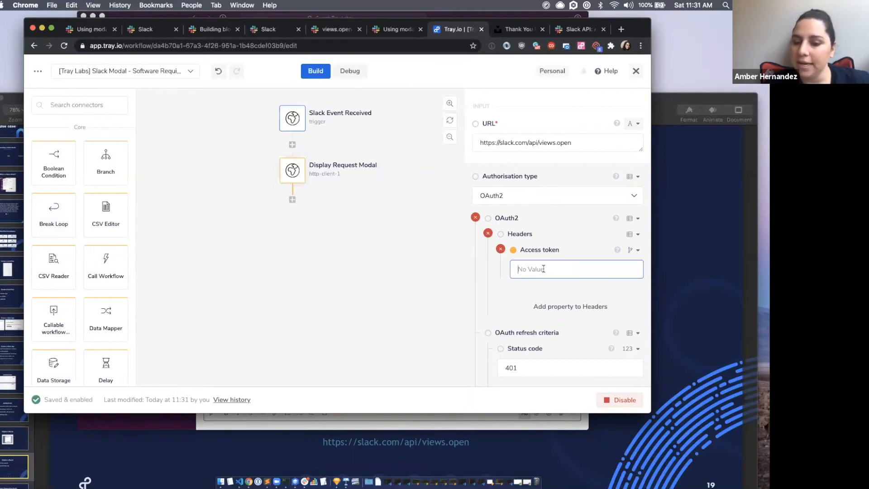
type("$")
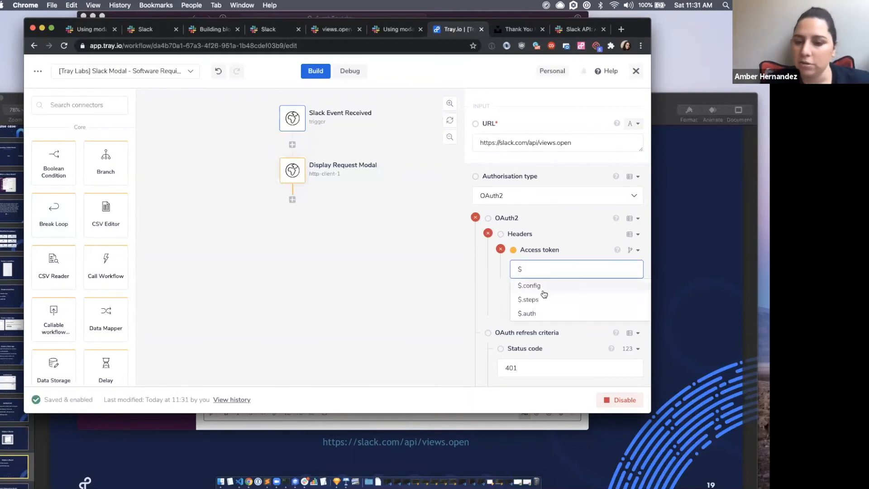
left_click(531, 316)
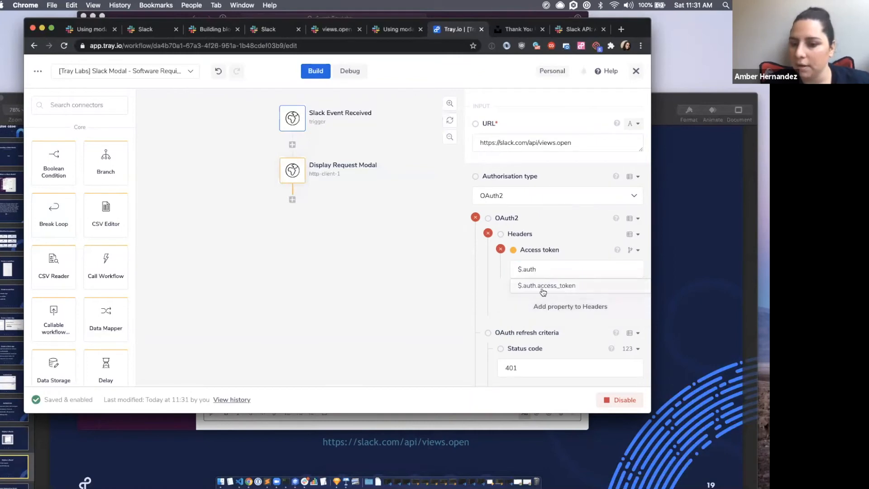
left_click(564, 286)
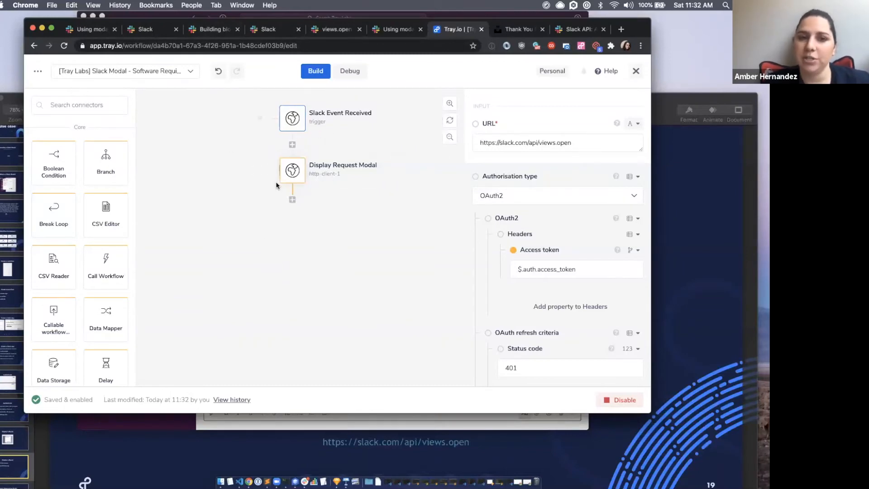
left_click(163, 16)
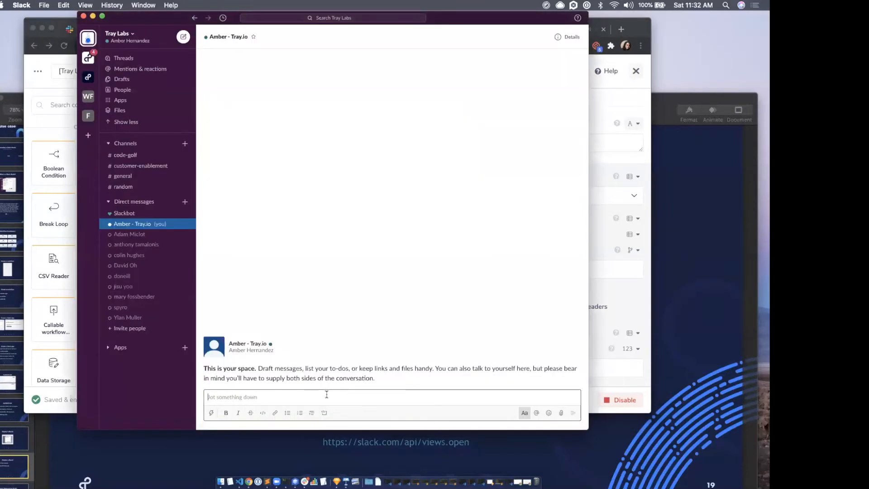
left_click(636, 31)
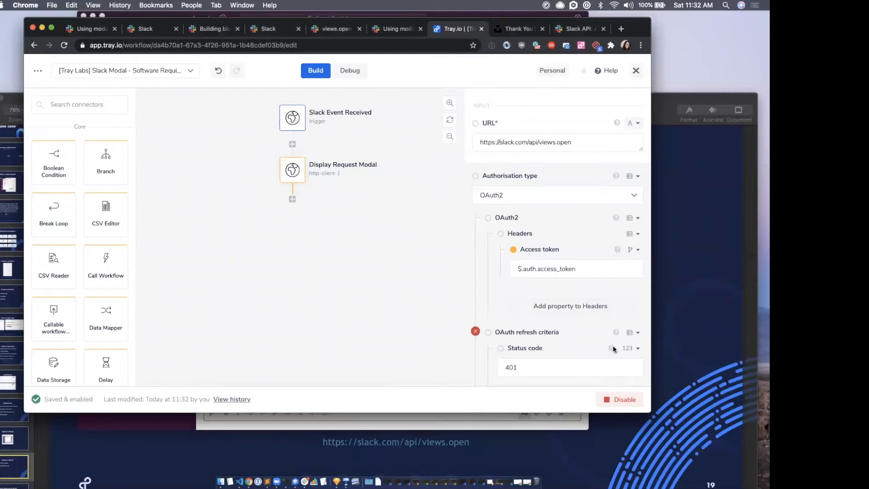
Review the remaining properties of the Display Request Modal step down to its raw JSON body
scroll(611, 306, "down", 5)
scroll(610, 307, "down", 12)
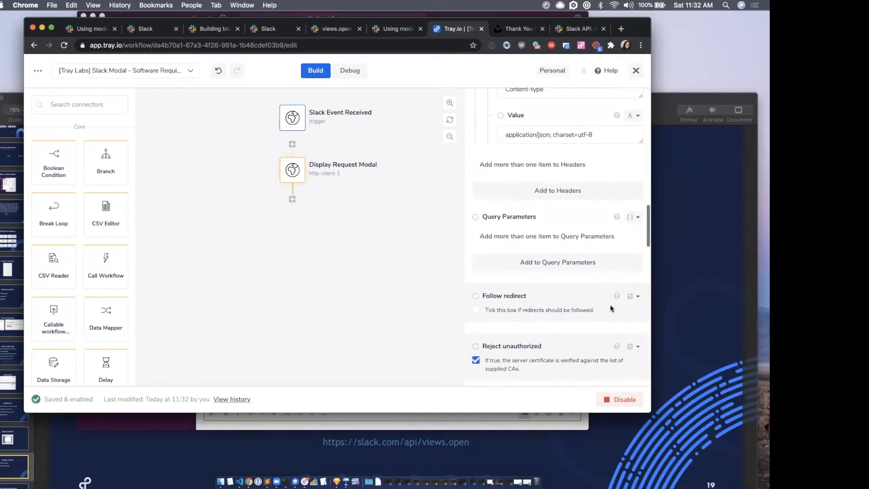
scroll(610, 307, "down", 2)
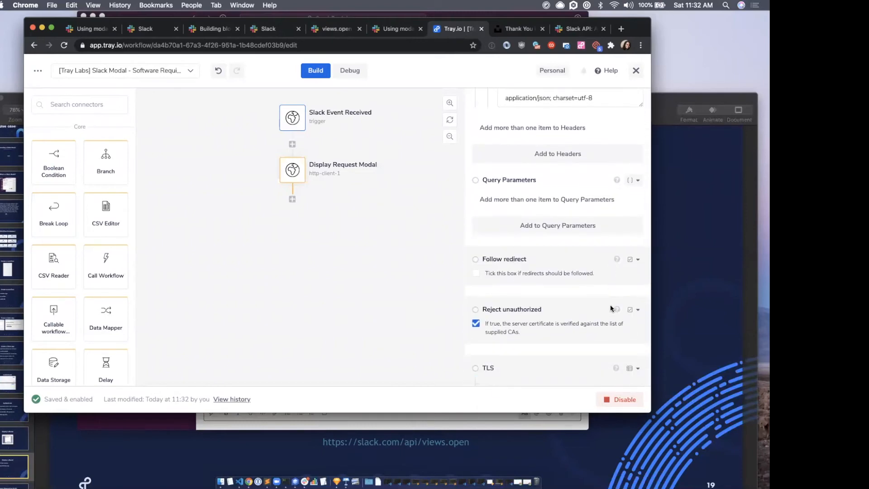
scroll(610, 305, "down", 20)
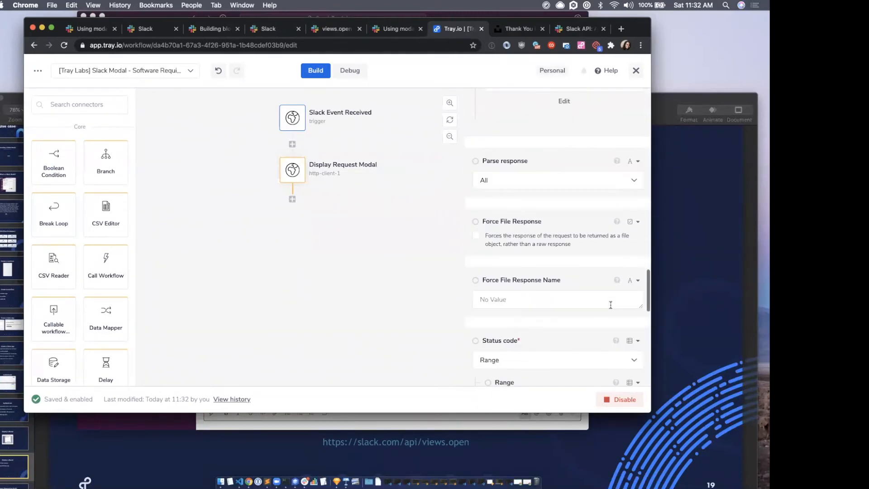
scroll(610, 305, "down", 15)
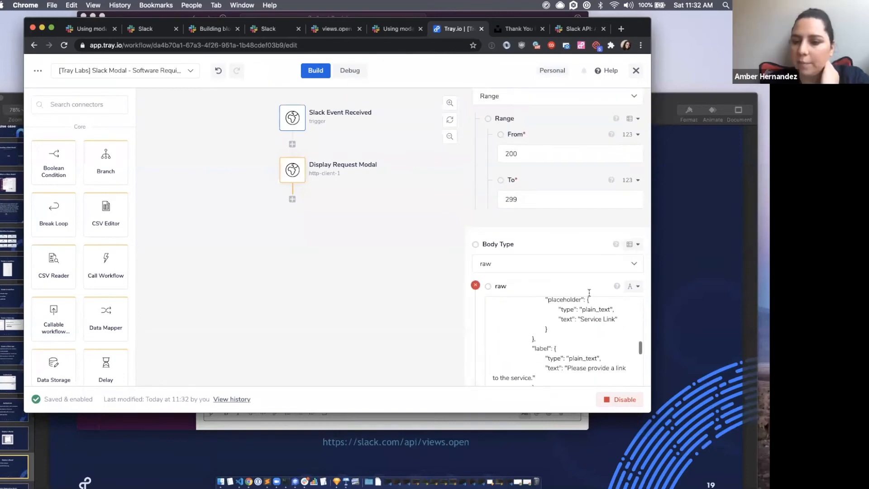
scroll(589, 297, "down", 10)
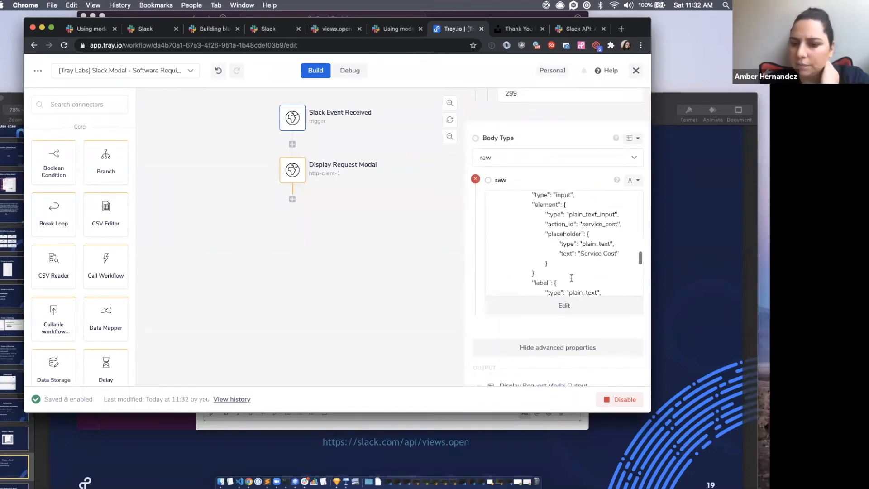
scroll(571, 278, "down", 3)
Examine the key and value of the Content-type header in the Display Request Modal step
scroll(570, 290, "up", 15)
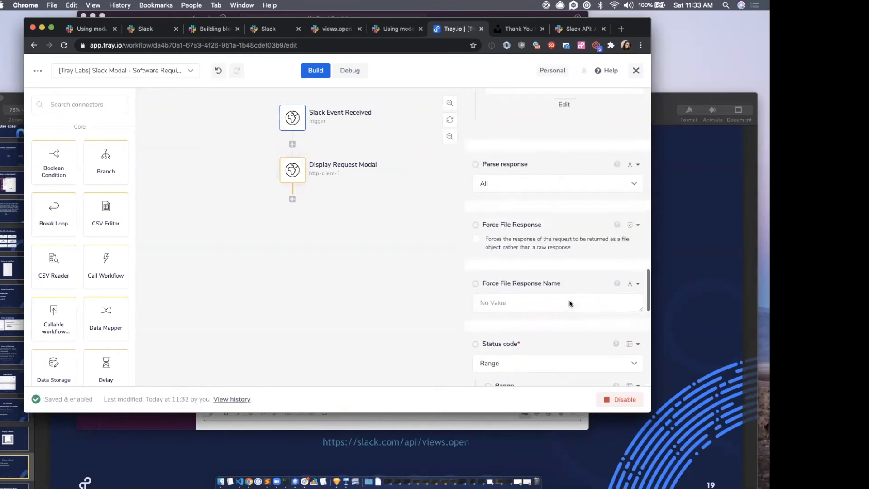
scroll(568, 303, "up", 10)
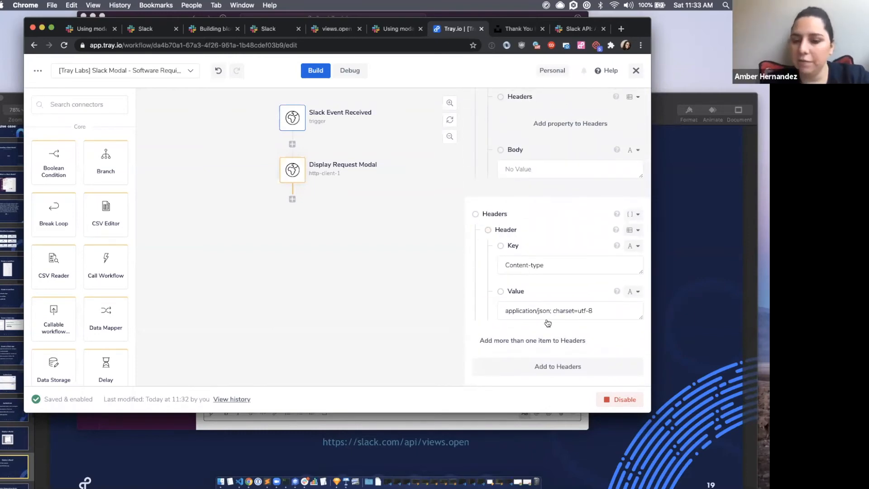
triple_click(566, 265)
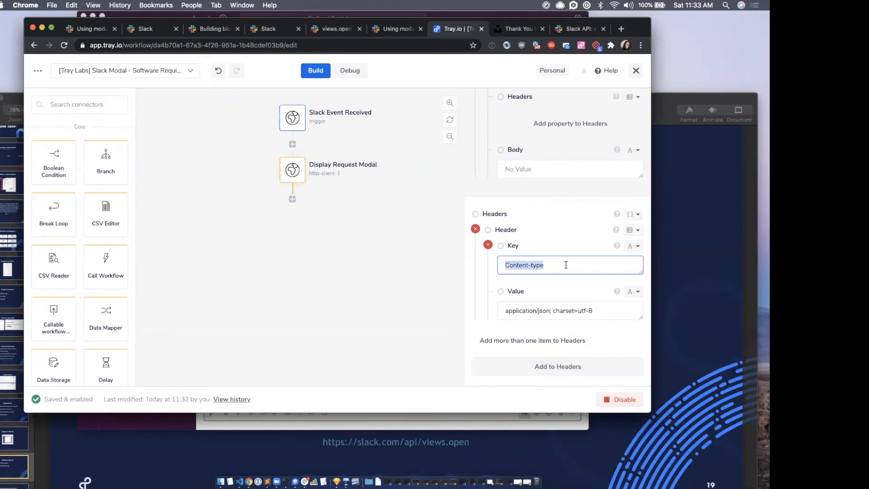
left_click(551, 311)
left_click(561, 316)
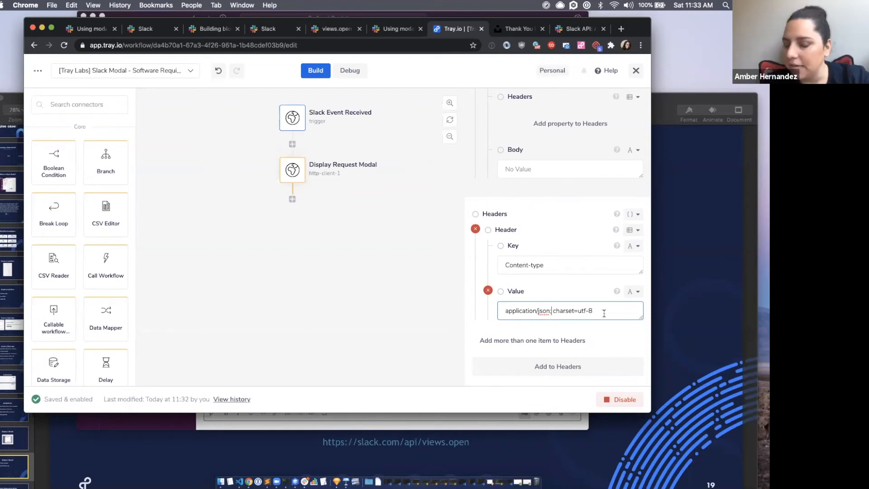
left_click(410, 323)
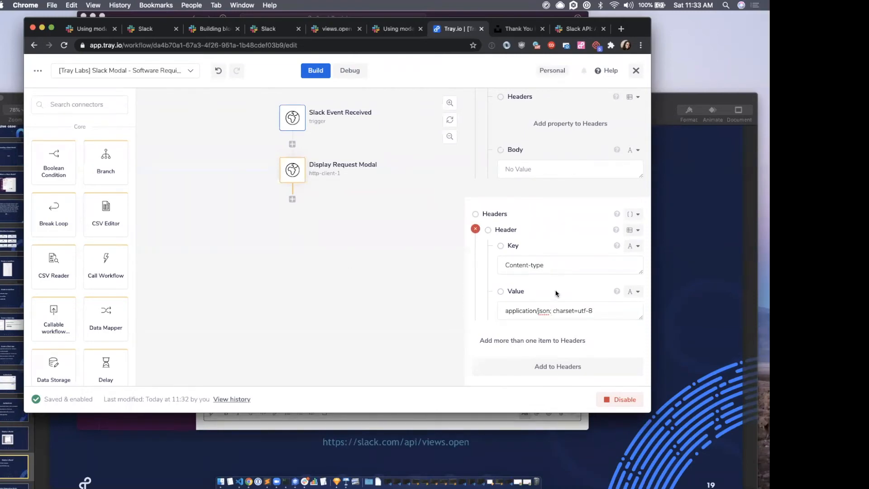
Check the Content-type line of the views.open example request in Slack's documentation on using modals
left_click(92, 29)
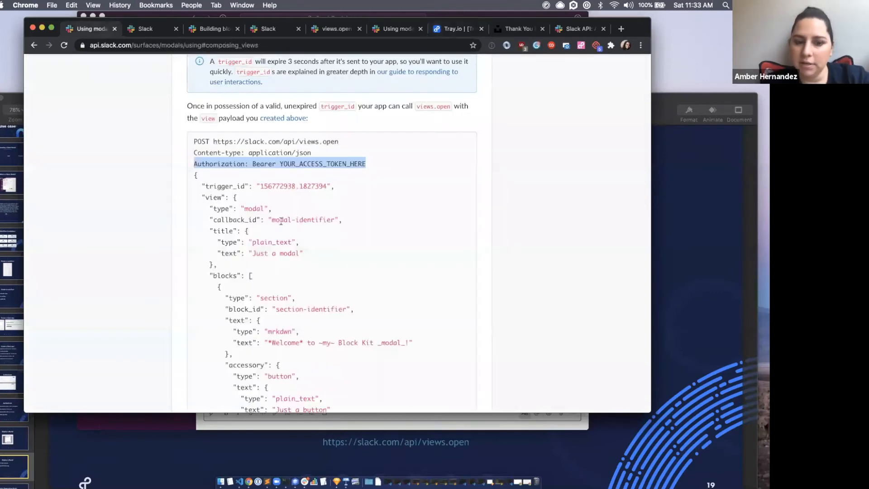
left_click(219, 149)
left_click_drag(192, 153, 327, 151)
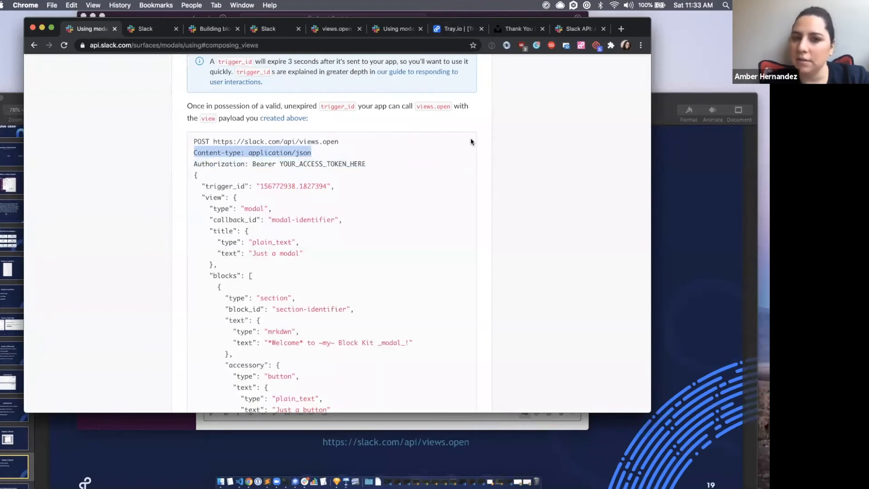
scroll(469, 184, "up", 6)
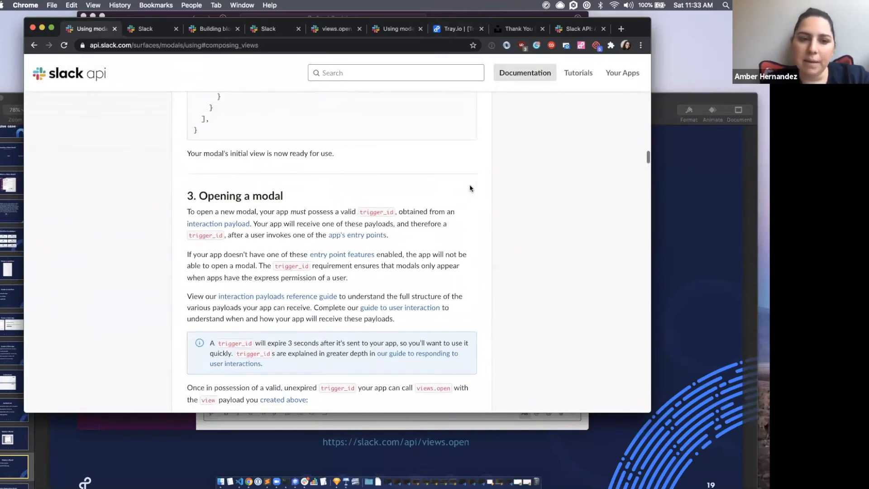
scroll(469, 184, "down", 4)
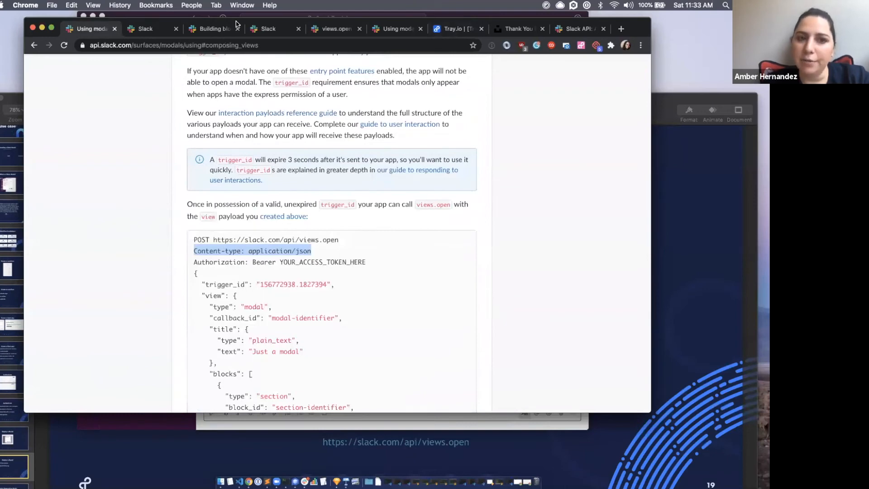
Examine the invalid_charset error in the views.open method documentation and highlight the utf-8 charset name
left_click(278, 29)
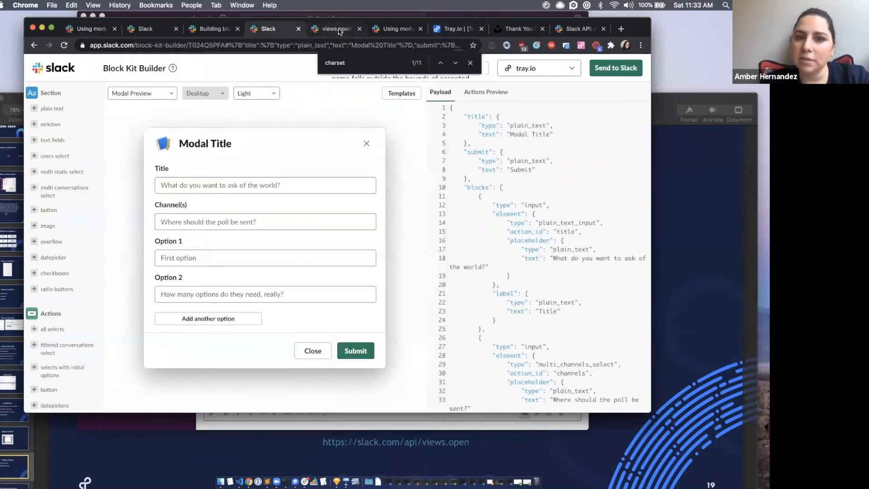
left_click(338, 31)
scroll(330, 361, "up", 5)
scroll(329, 362, "up", 10)
scroll(328, 362, "down", 4)
scroll(329, 362, "down", 10)
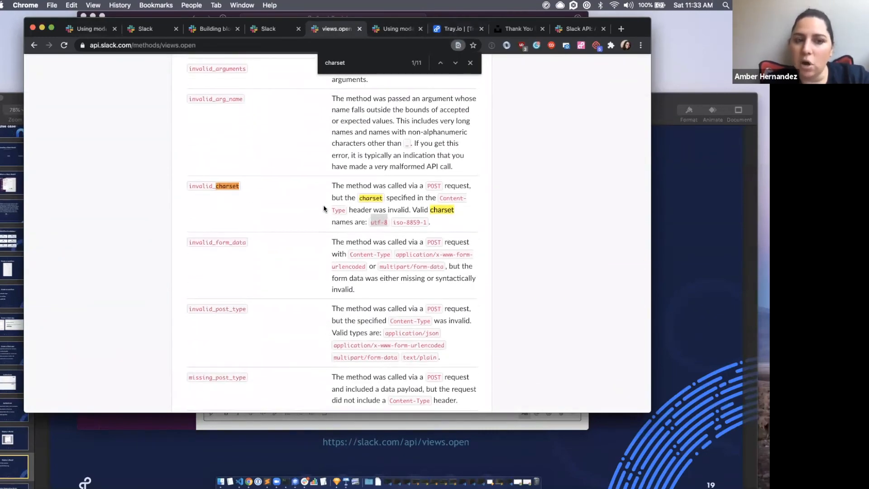
scroll(323, 209, "up", 7)
scroll(246, 268, "down", 5)
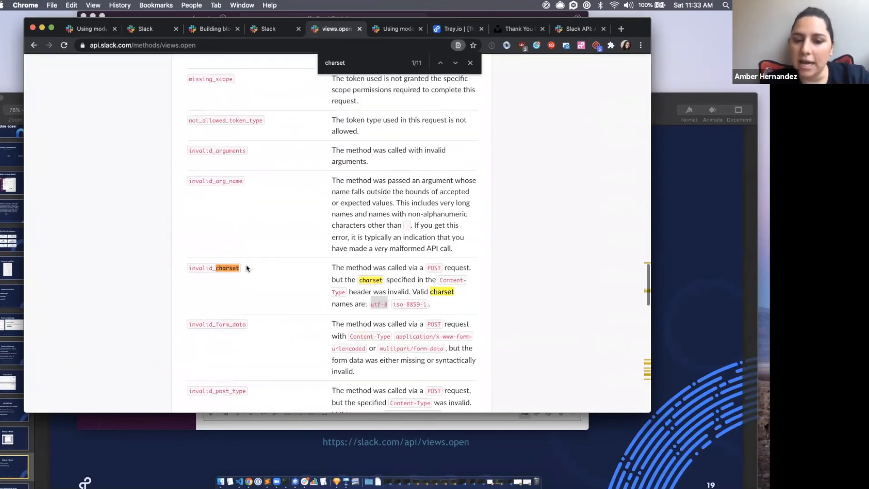
scroll(246, 268, "down", 3)
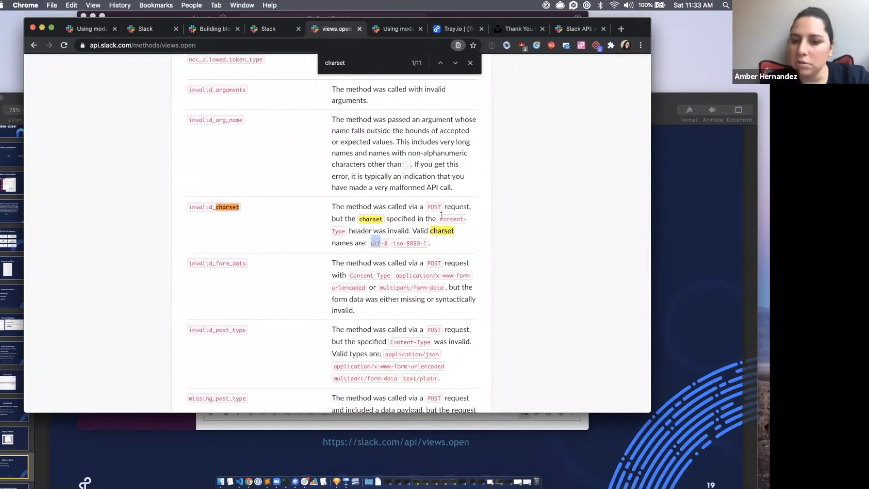
left_click_drag(386, 242, 369, 245)
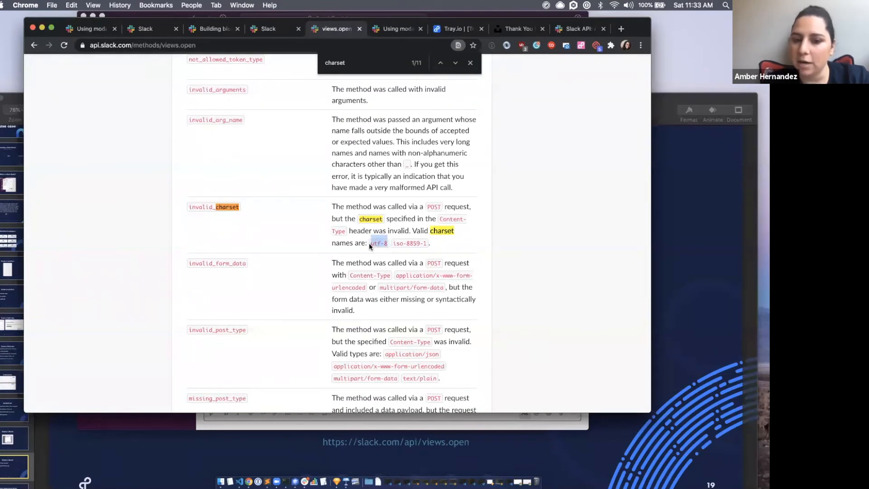
Switch to Slack and send the /software-request slash command in your own direct-message space
left_click(448, 30)
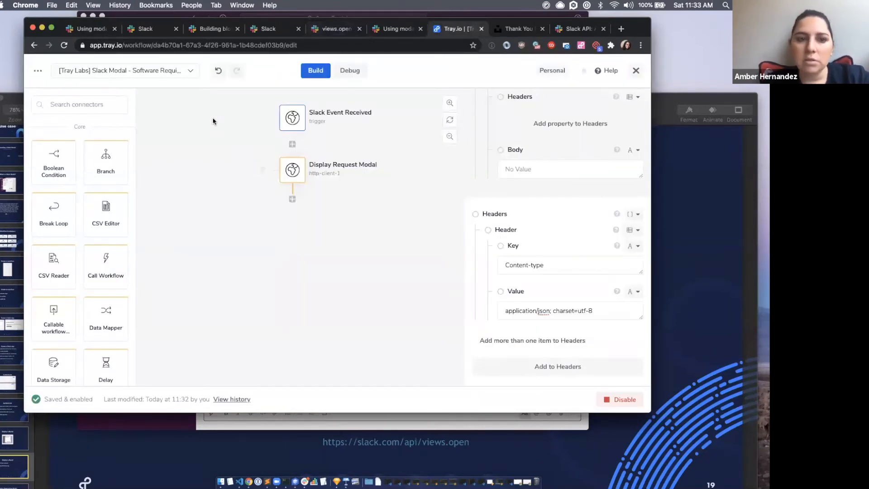
left_click(161, 15)
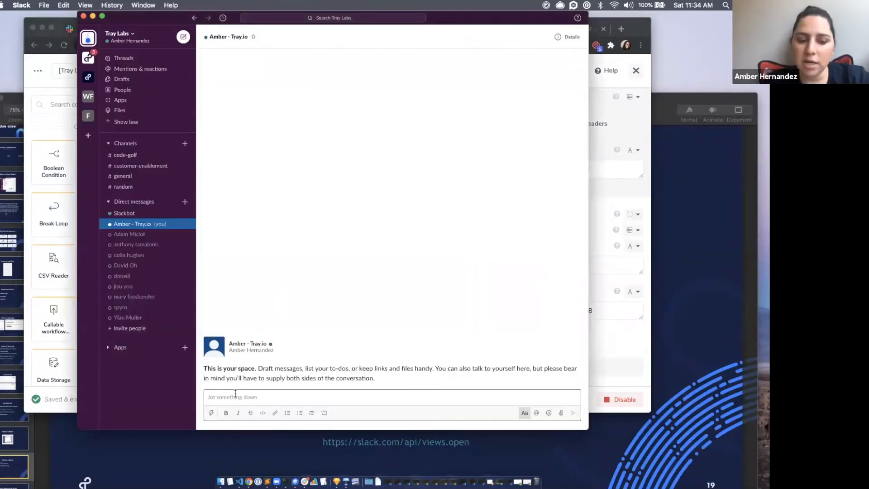
type("/")
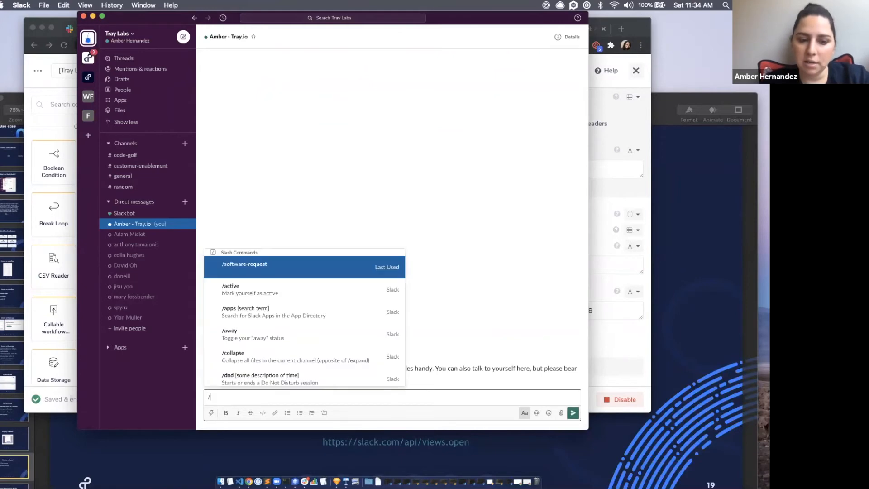
left_click(241, 274)
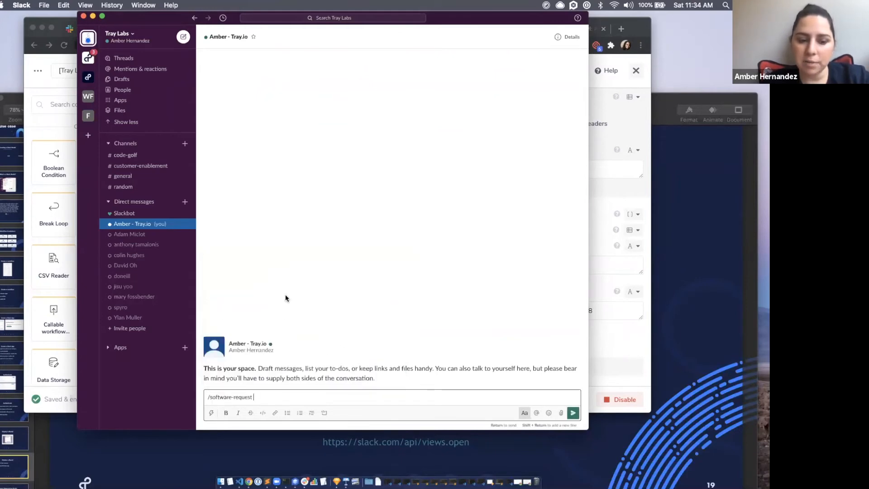
key("Return")
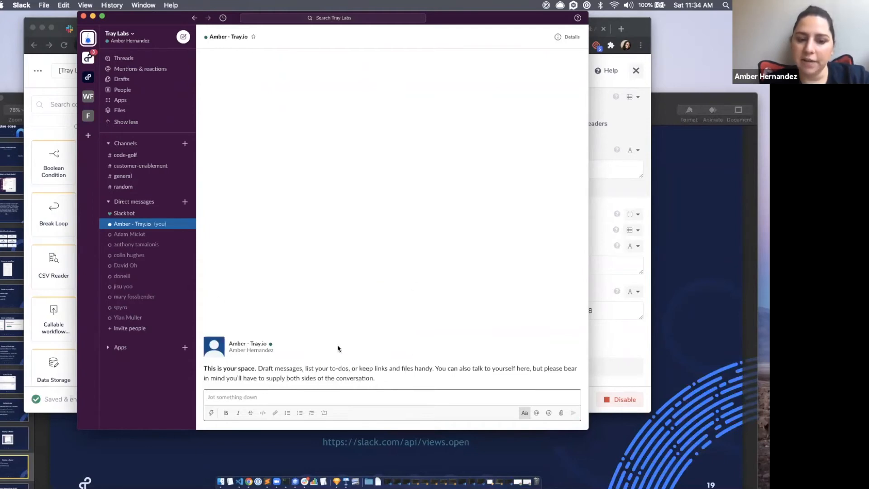
Return to the Tray.io workflow's debug logs and open the Display Request Modal step of the 11:34:08 run
left_click(50, 133)
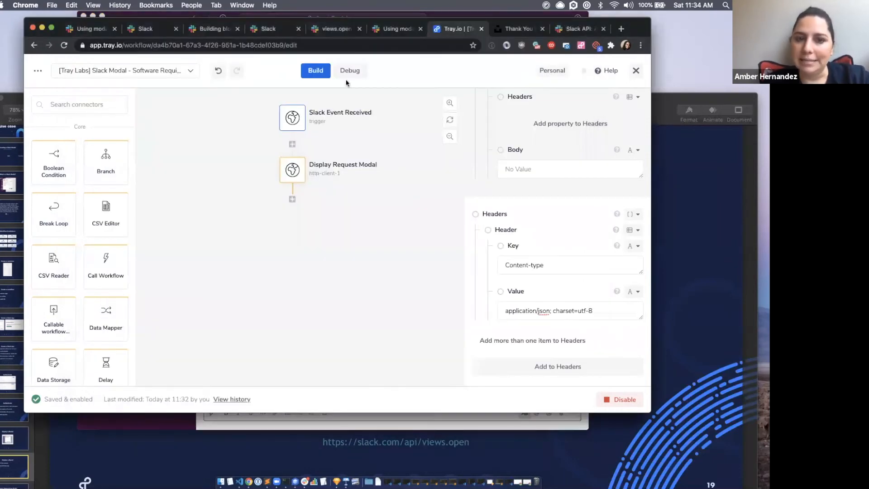
left_click(356, 76)
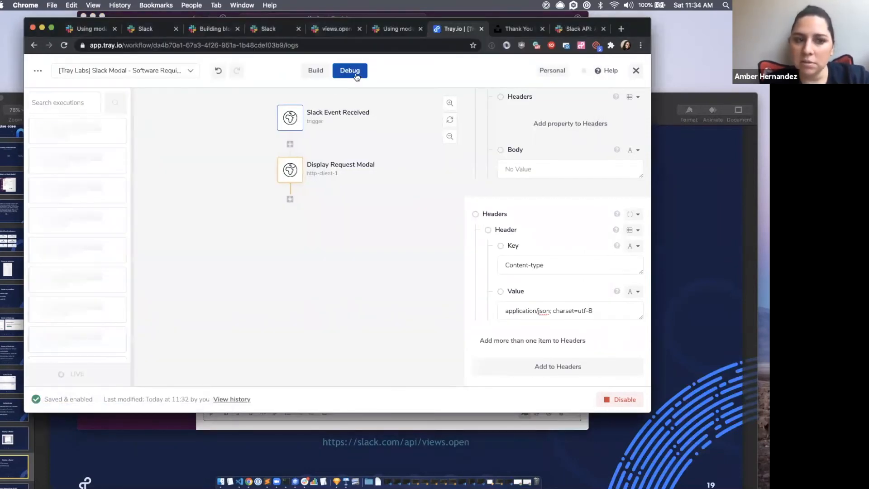
left_click(56, 166)
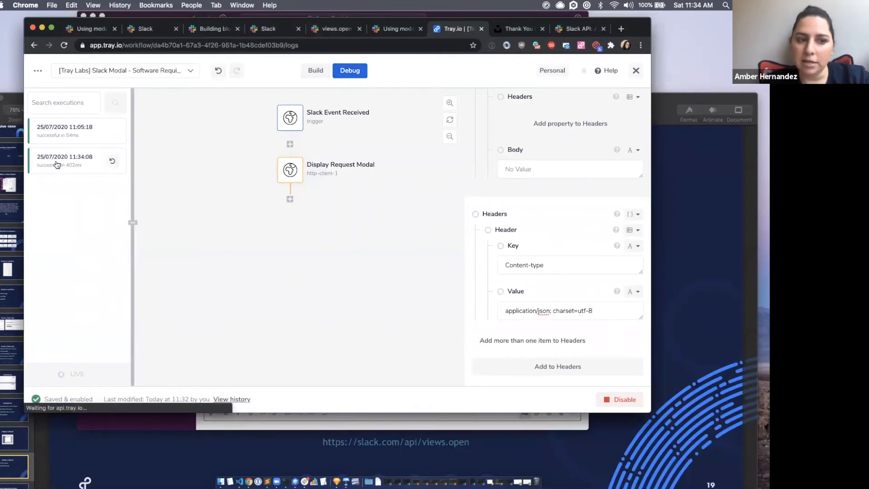
left_click(177, 166)
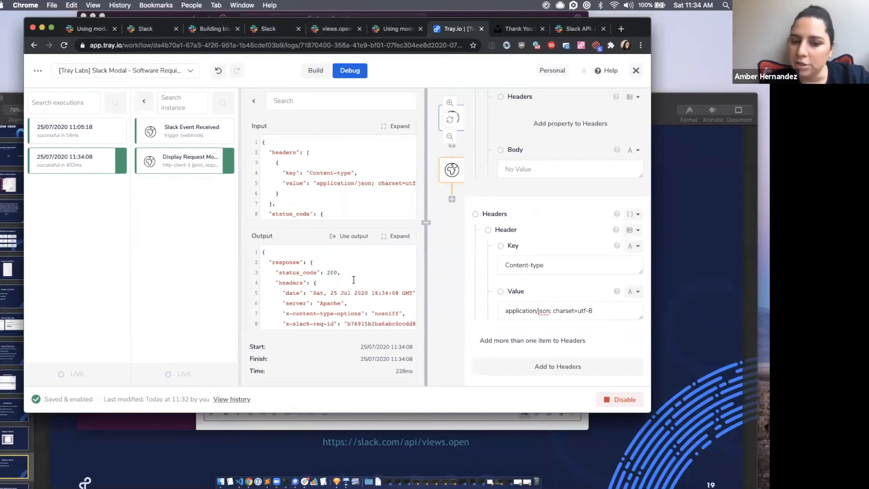
Examine the Display Request Modal output from the status code down to the full error message in the response body
left_click_drag(271, 269, 302, 272)
left_click(334, 272)
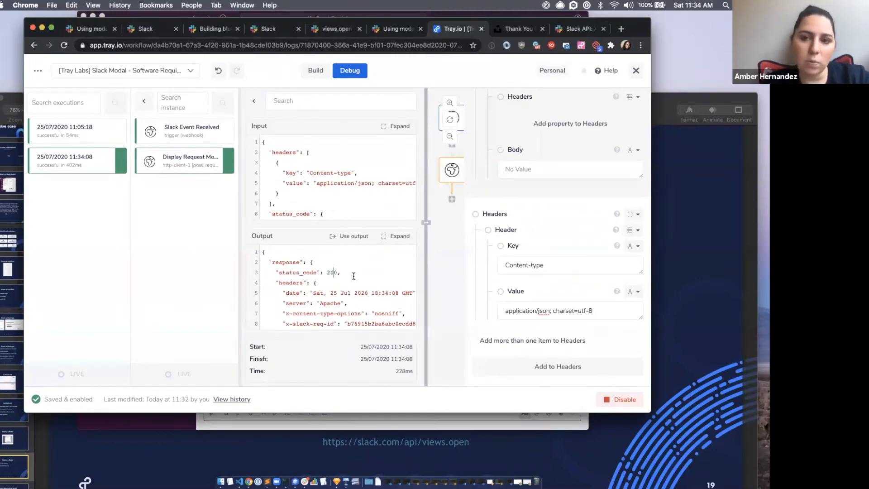
scroll(354, 276, "down", 3)
scroll(353, 276, "down", 6)
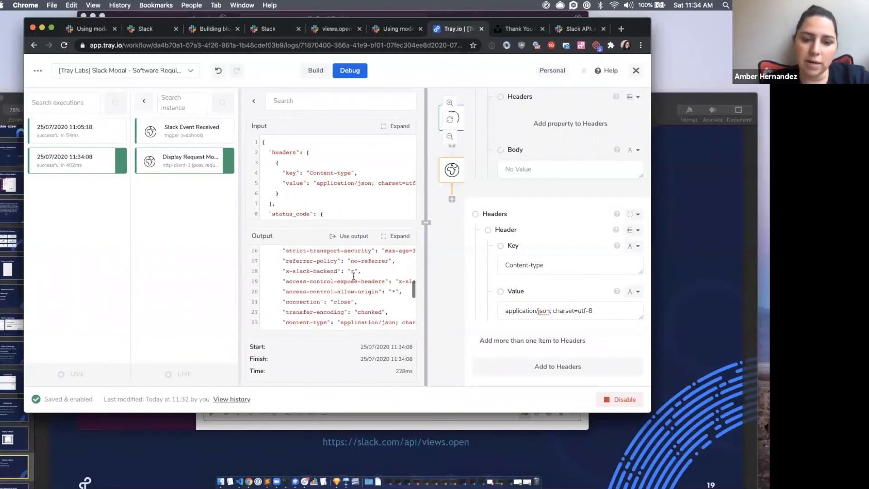
scroll(353, 275, "down", 1)
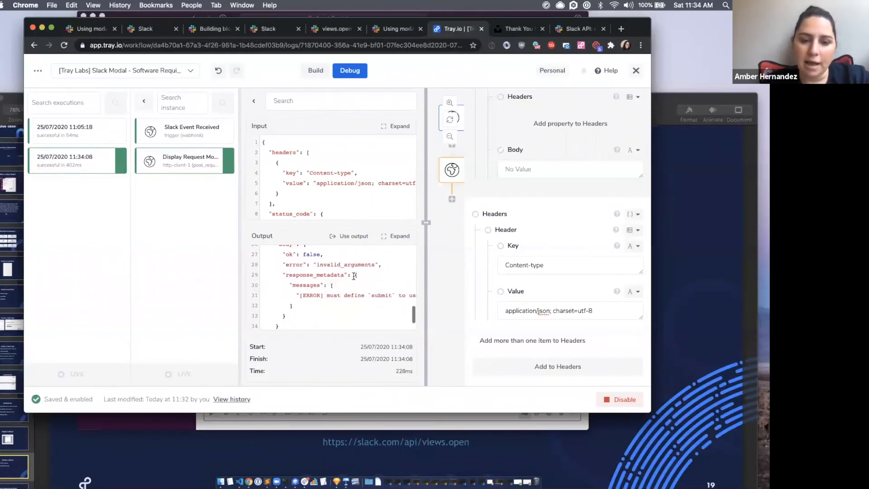
scroll(362, 304, "right", 3)
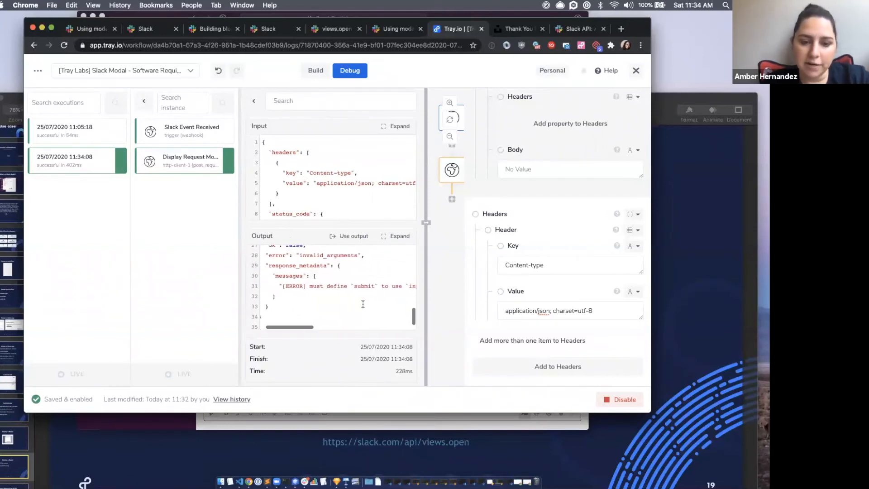
scroll(362, 304, "right", 5)
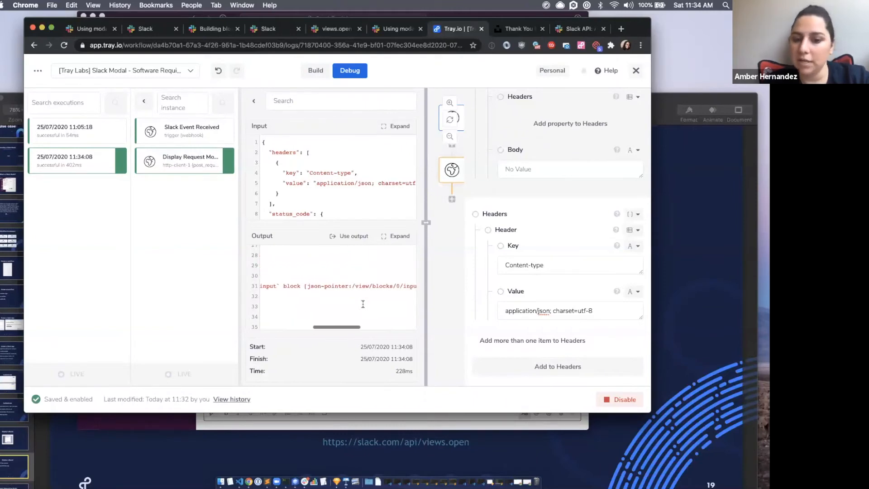
scroll(362, 304, "left", 8)
Copy the complete submit block from the modal payload in Slack's Block Kit Builder
left_click(142, 31)
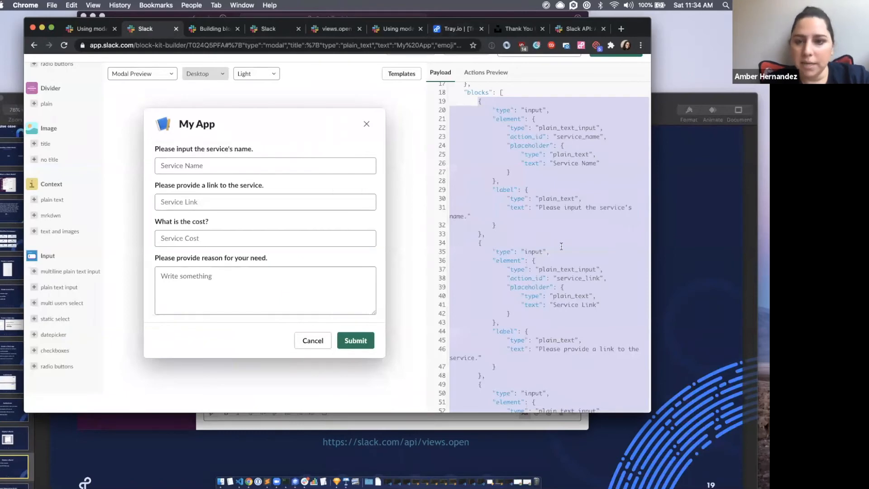
scroll(561, 246, "up", 2)
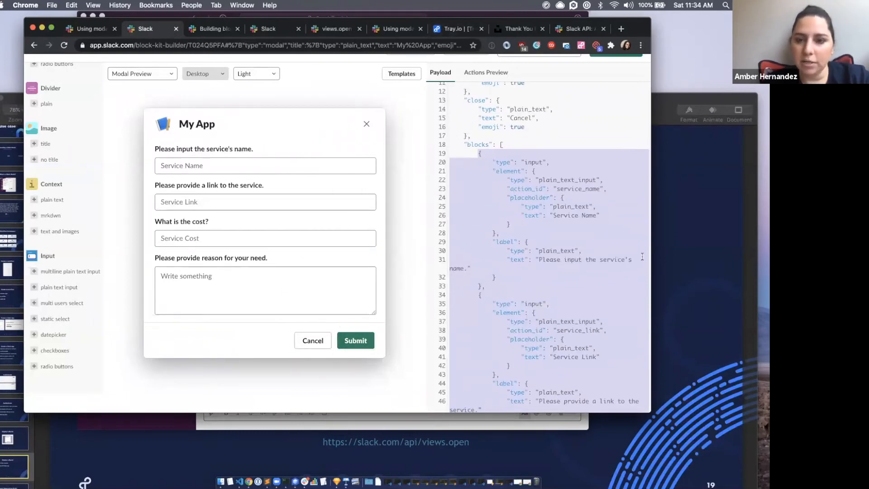
scroll(642, 256, "up", 3)
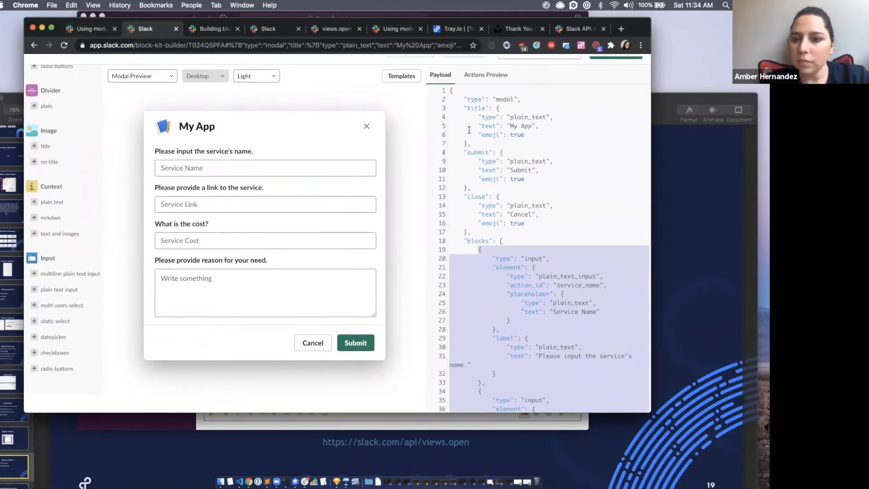
left_click_drag(462, 151, 483, 188)
left_click_drag(464, 151, 486, 186)
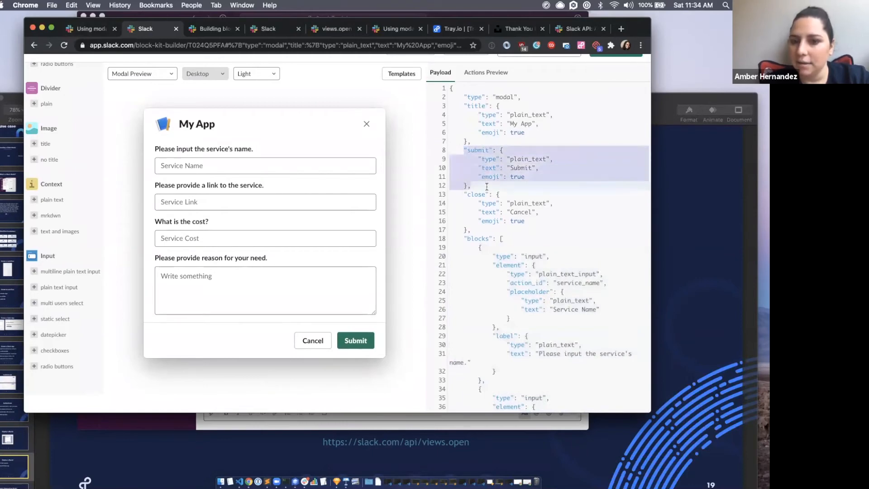
key("super+c")
key("super+c")
key("super+c")
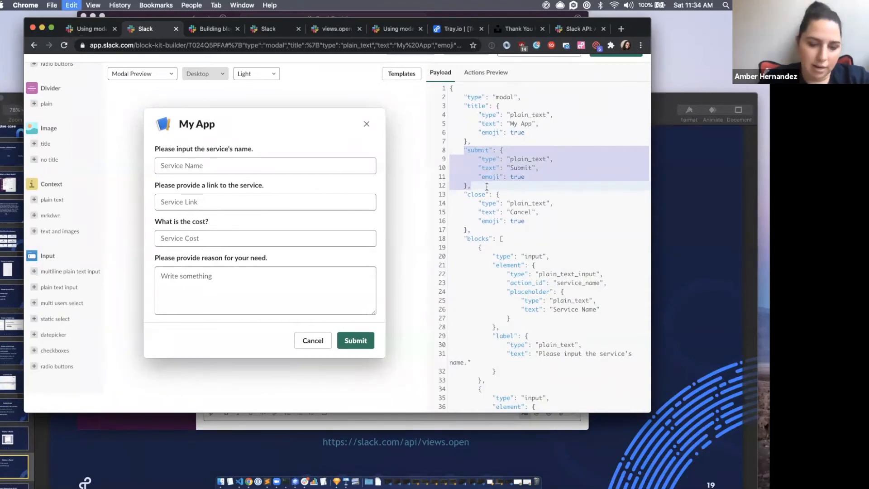
key("super+c")
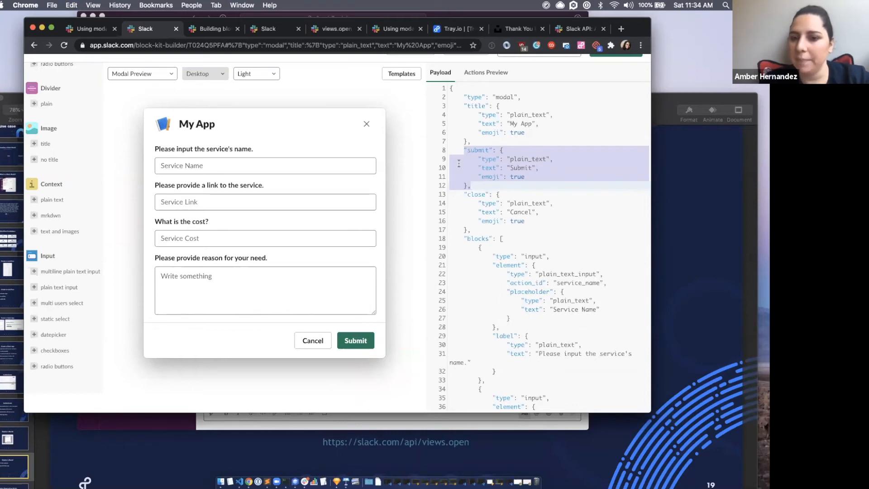
Paste the copied submit block between the title and blocks entries in the Display Request Modal step's raw body code
scroll(502, 317, "down", 5)
scroll(502, 376, "up", 5)
left_click(451, 29)
scroll(551, 300, "down", 10)
scroll(551, 298, "down", 10)
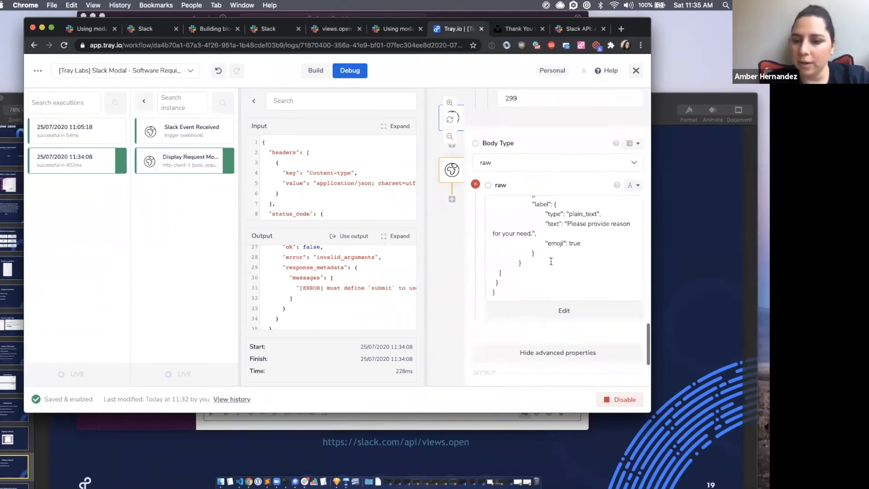
left_click(563, 313)
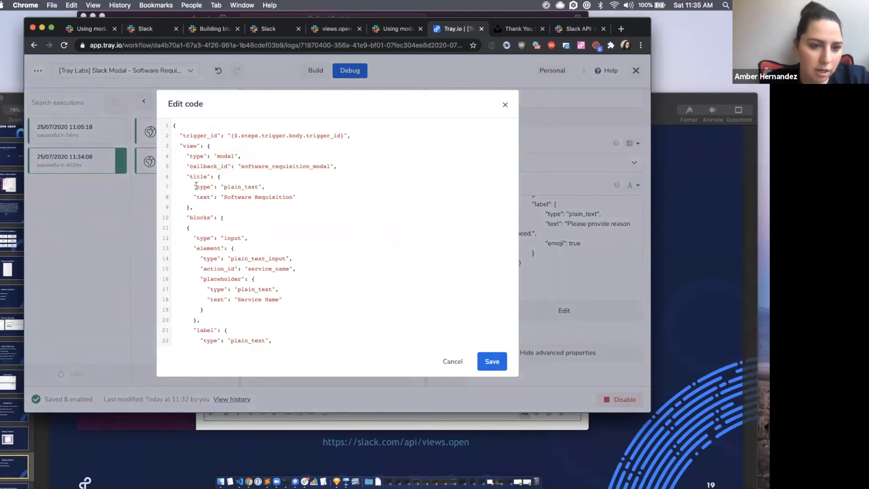
left_click_drag(186, 177, 204, 209)
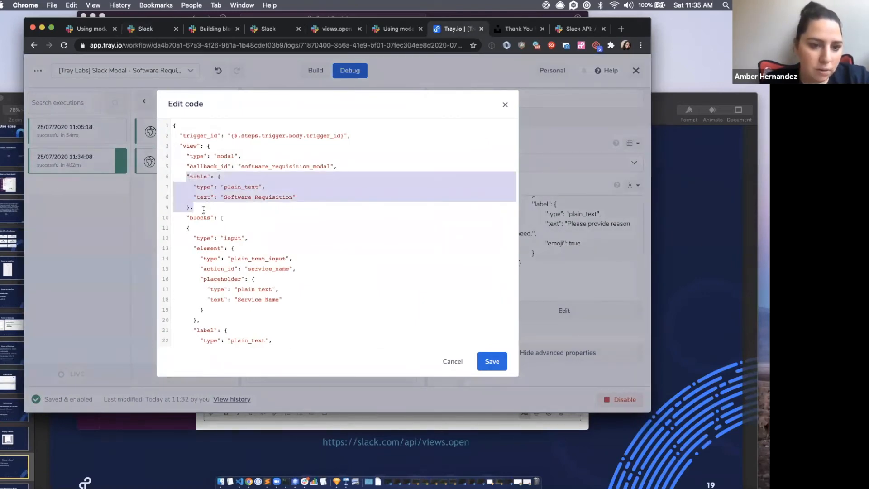
left_click(203, 209)
key("Return")
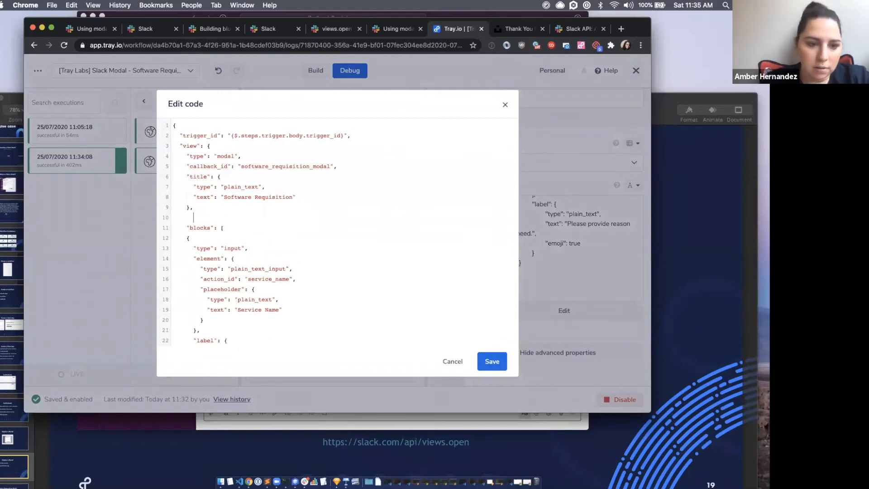
key("super+v")
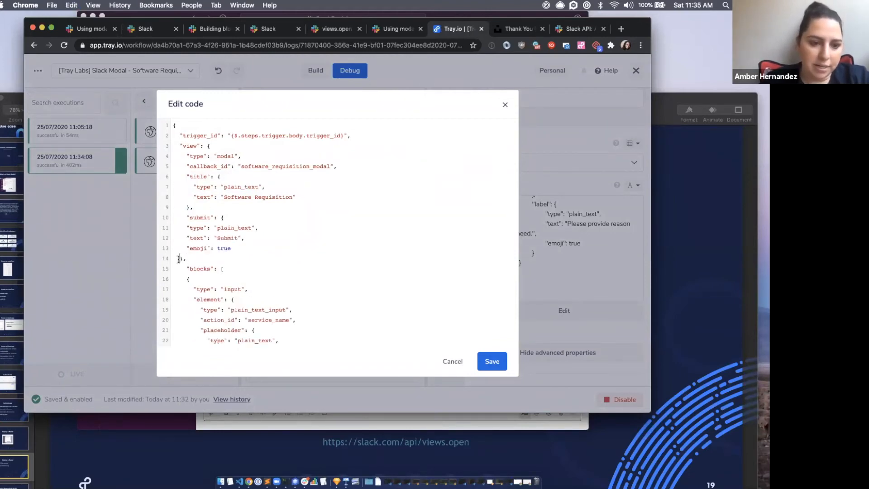
Indent the type, text and emoji lines of the pasted submit block to match the title block
left_click_drag(180, 227, 250, 249)
key("Tab")
left_click_drag(187, 178, 207, 262)
left_click(220, 211)
left_click(207, 261)
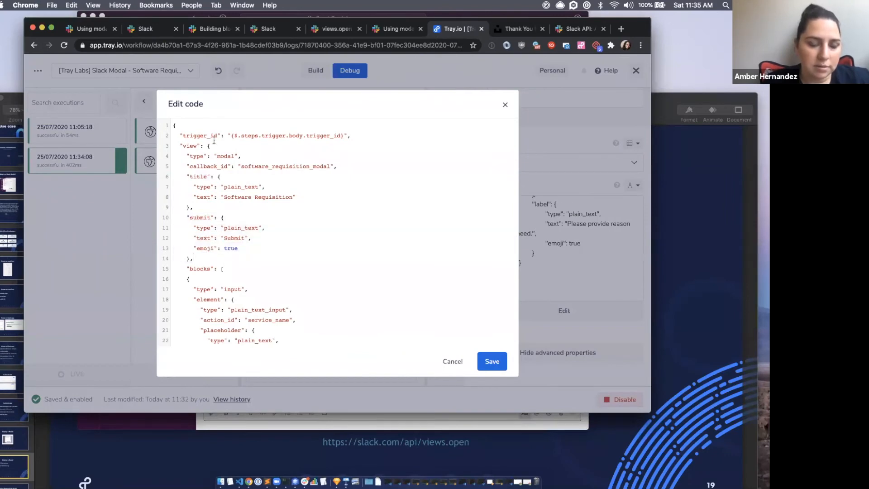
Review the callback_id line, the title text and the submit block with its label in the raw body code
left_click_drag(184, 166, 364, 169)
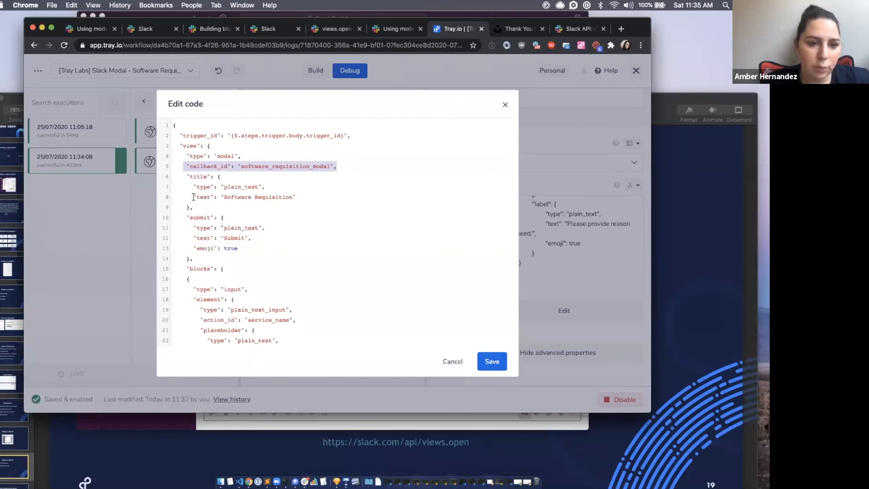
left_click_drag(193, 197, 345, 200)
left_click(344, 202)
left_click_drag(190, 219, 214, 268)
left_click(214, 268)
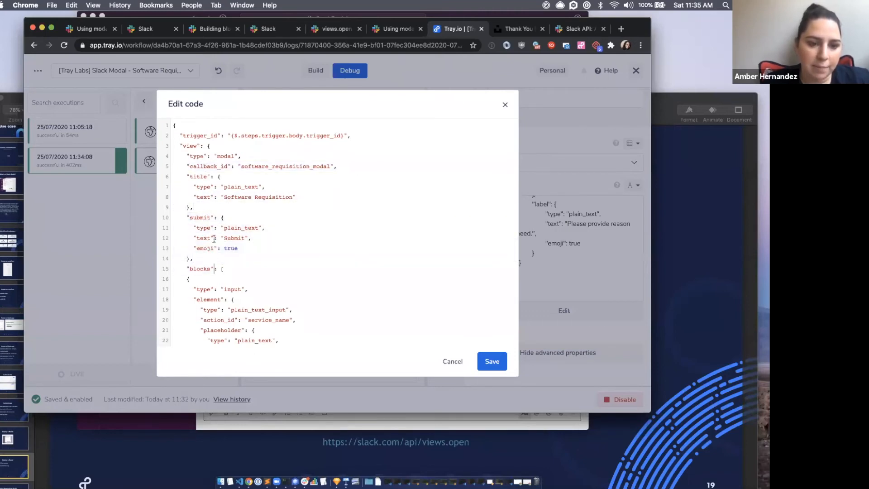
double_click(230, 238)
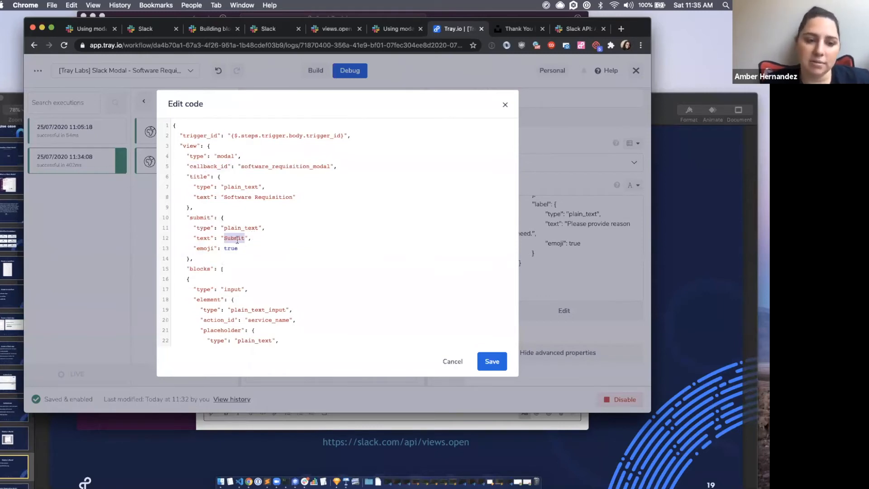
left_click(240, 198)
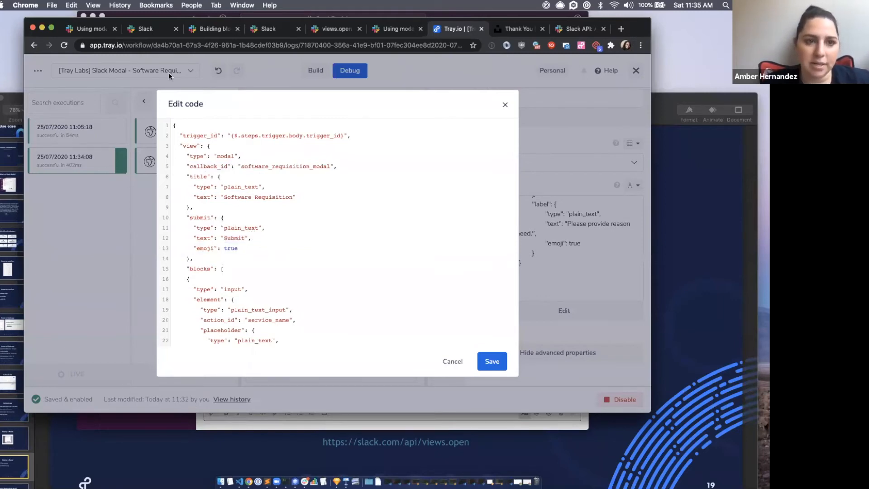
Examine the Submit button in the Block Kit Builder preview and highlight the close block in the payload
left_click(135, 31)
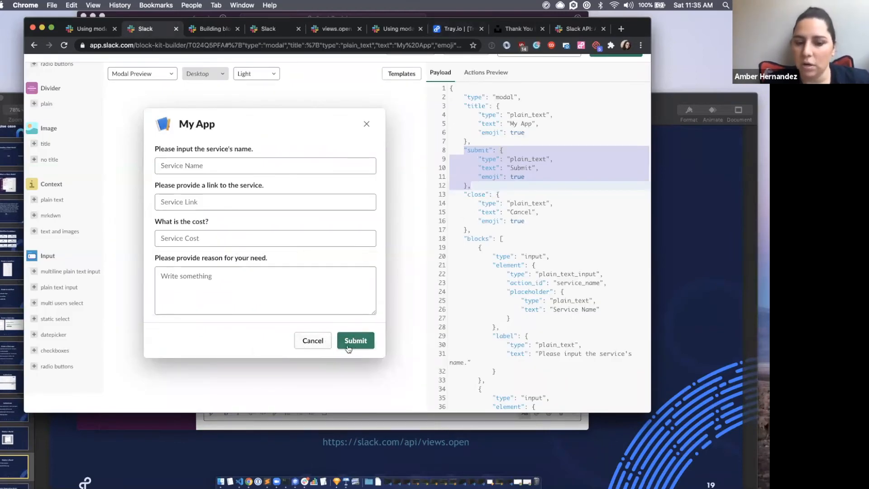
left_click_drag(464, 194, 471, 230)
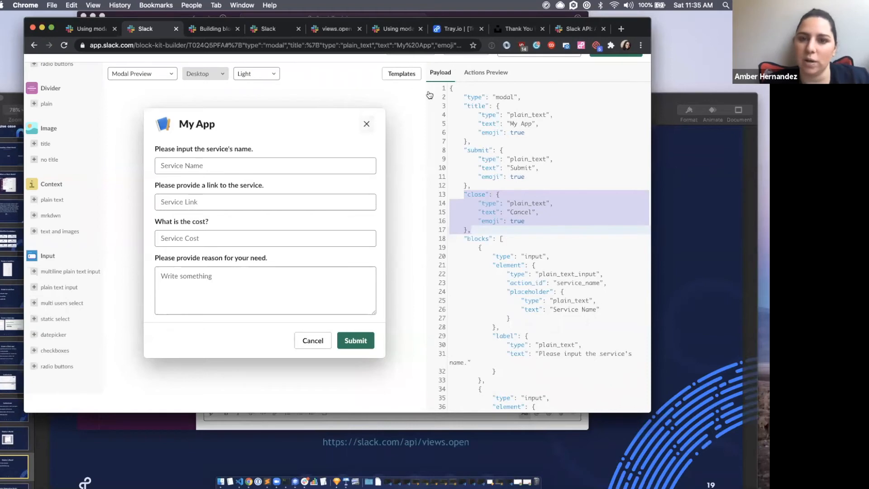
Check the submit block in the Tray.io code editor once more and save the edited raw body
left_click(451, 31)
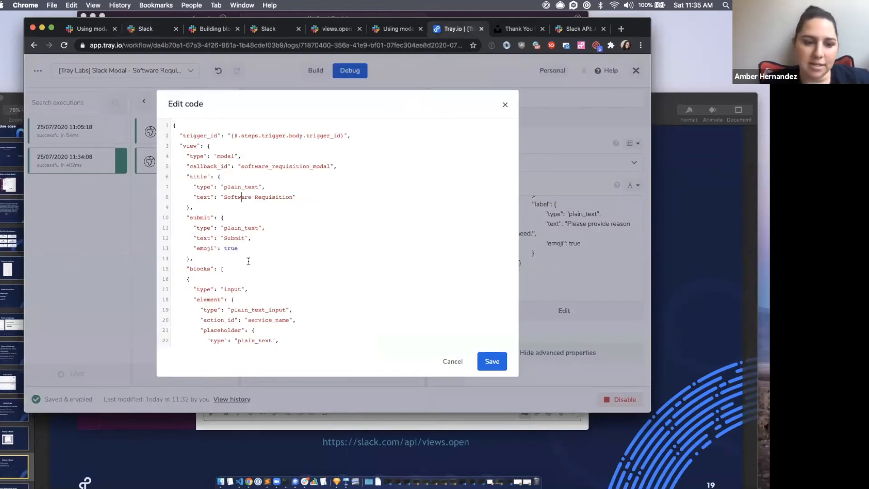
left_click_drag(178, 213, 178, 258)
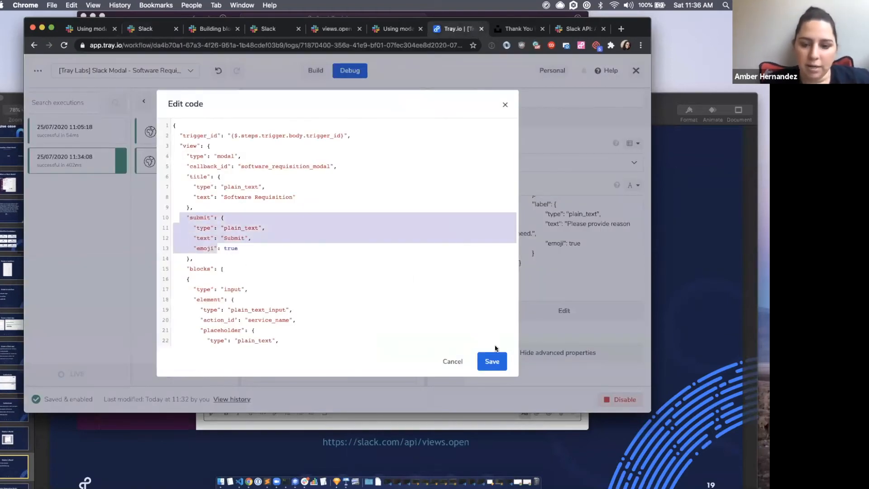
left_click(492, 360)
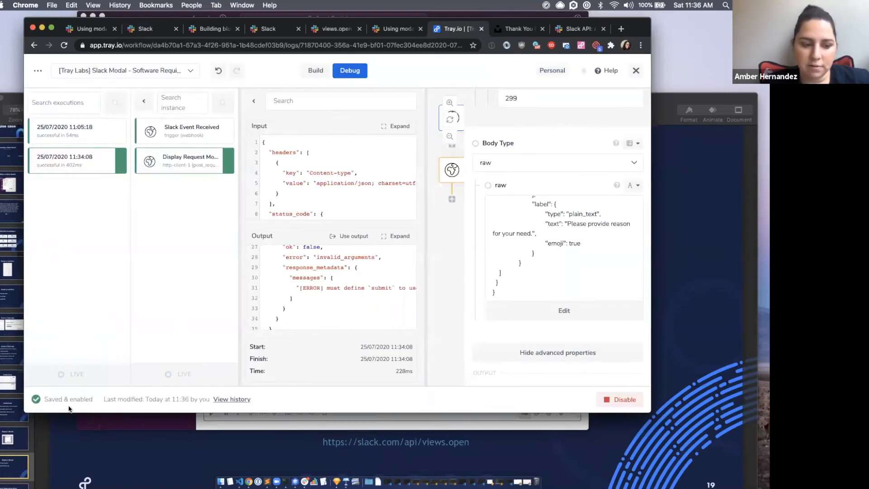
Switch to Slack and run the /software-request slash command in the direct message to yourself
key("super+Tab")
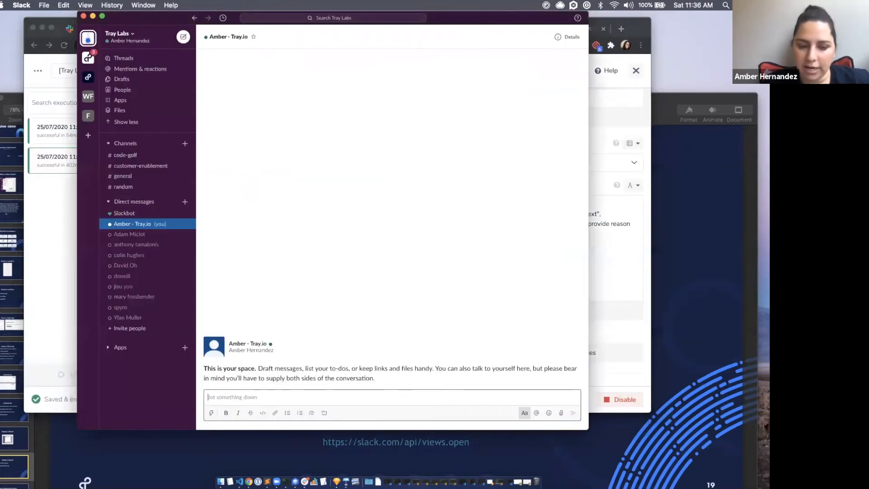
type("/")
left_click(248, 270)
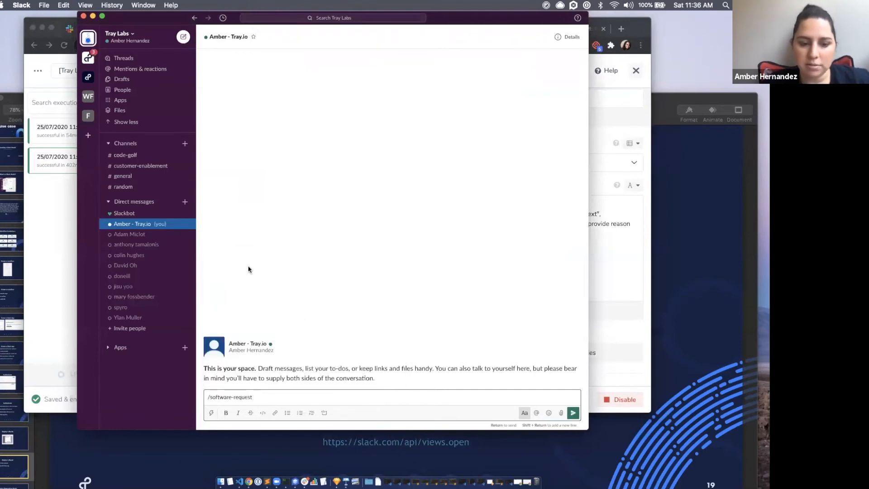
key("Return")
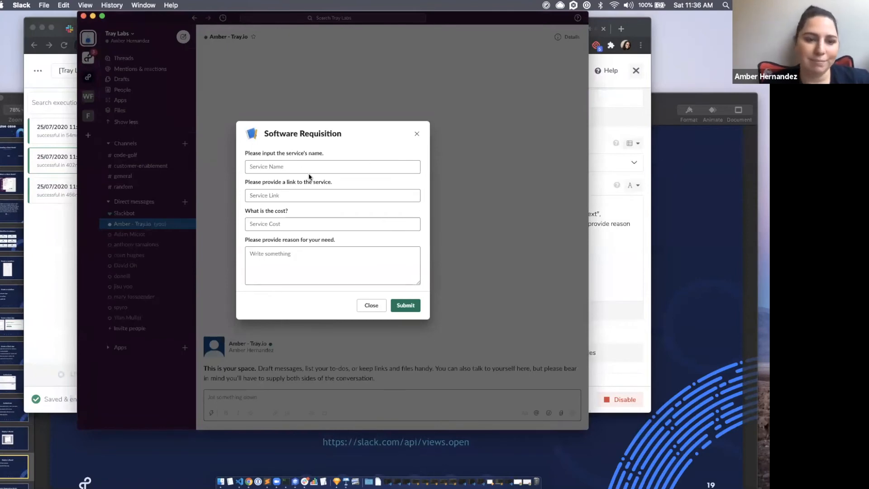
Enter Slack as the service name and paste the URL of the Slack API modals documentation page, copied from Chrome, as the service link
left_click(281, 167)
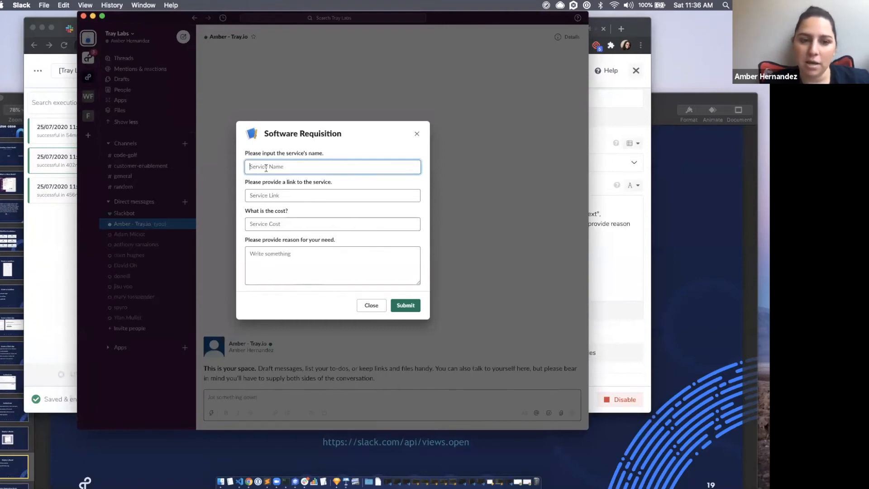
type("Slack")
left_click(290, 194)
left_click(68, 223)
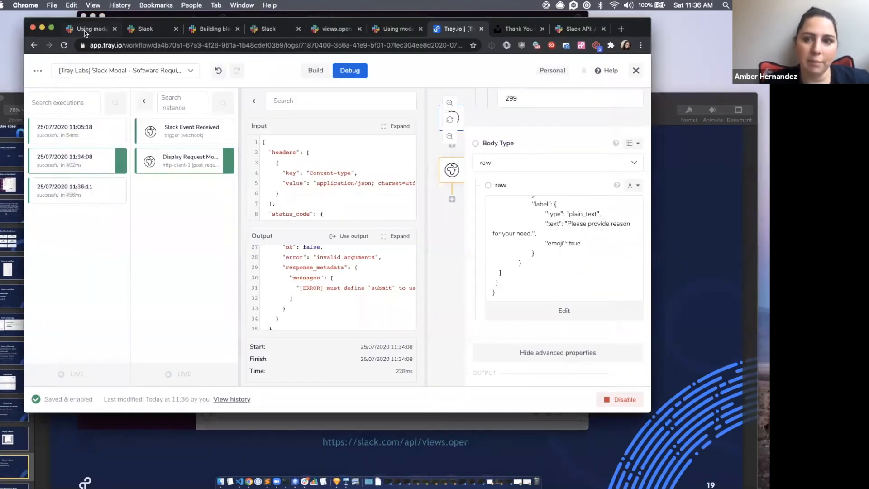
left_click(86, 29)
left_click(153, 46)
key("super+c")
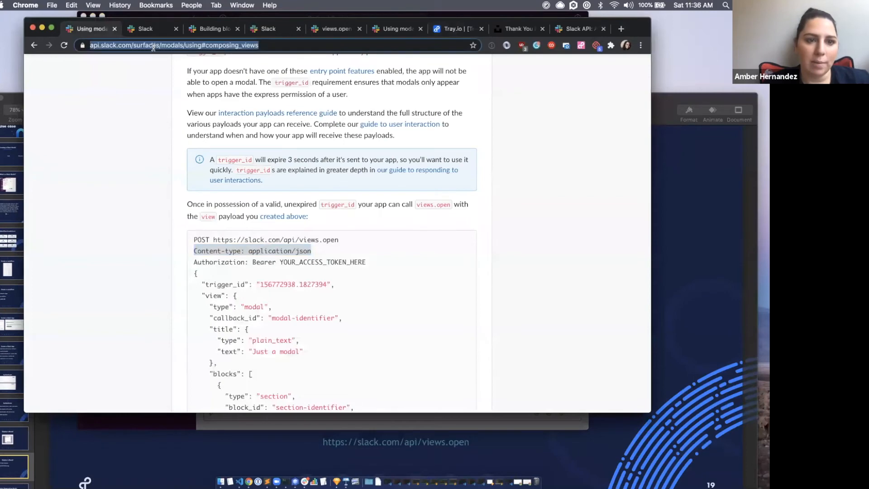
left_click(455, 28)
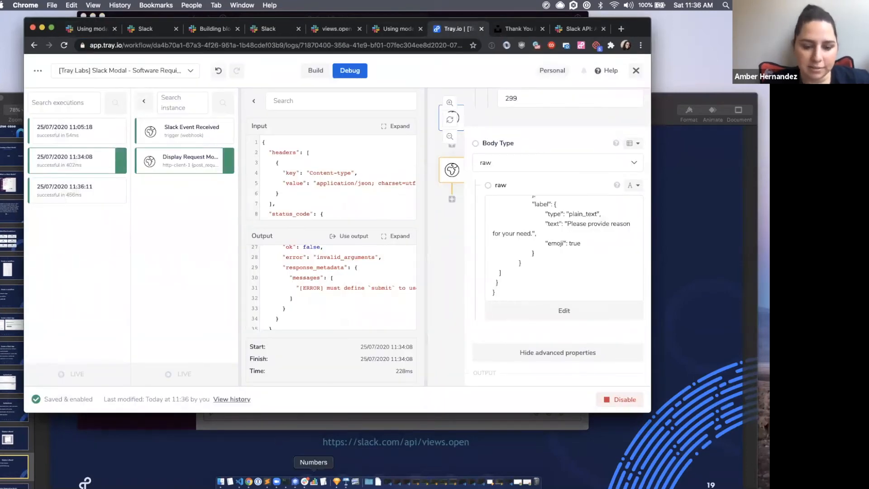
left_click(304, 481)
left_click(280, 195)
key("super+v")
Set the cost to free, give "I like Slack" as the reason, and submit the software requisition
left_click(288, 223)
type("fre")
left_click(291, 262)
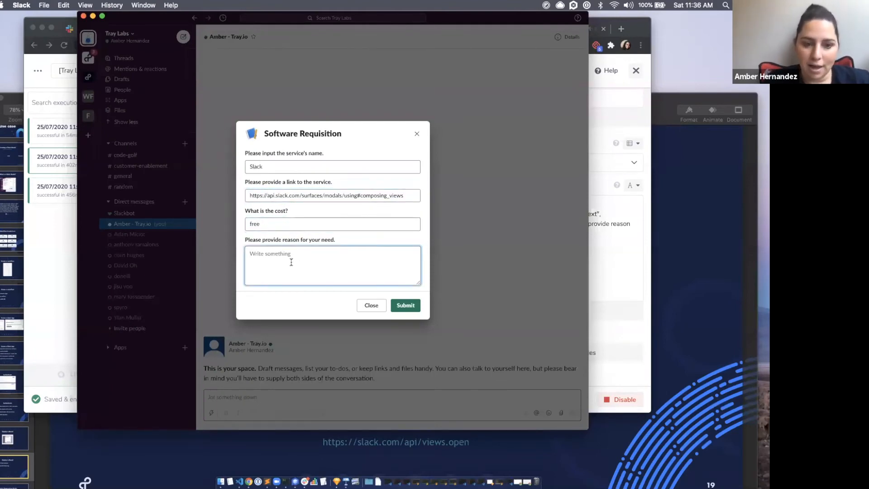
type("I like Slack")
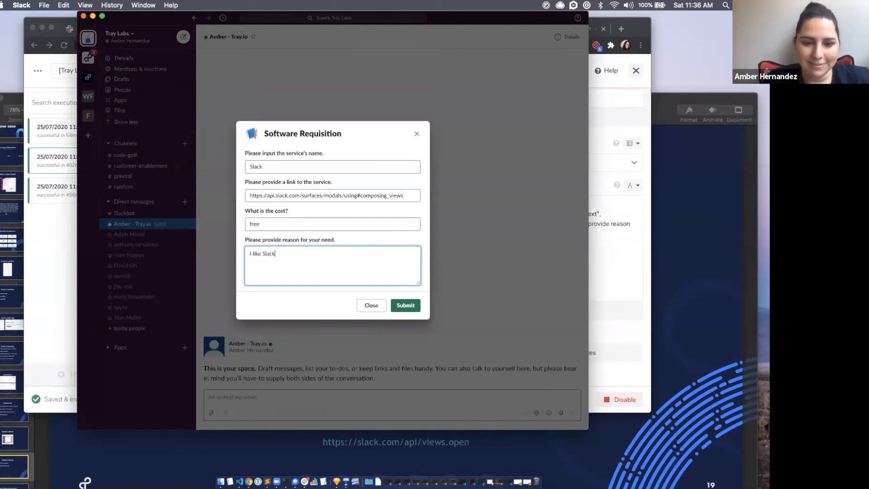
left_click(349, 239)
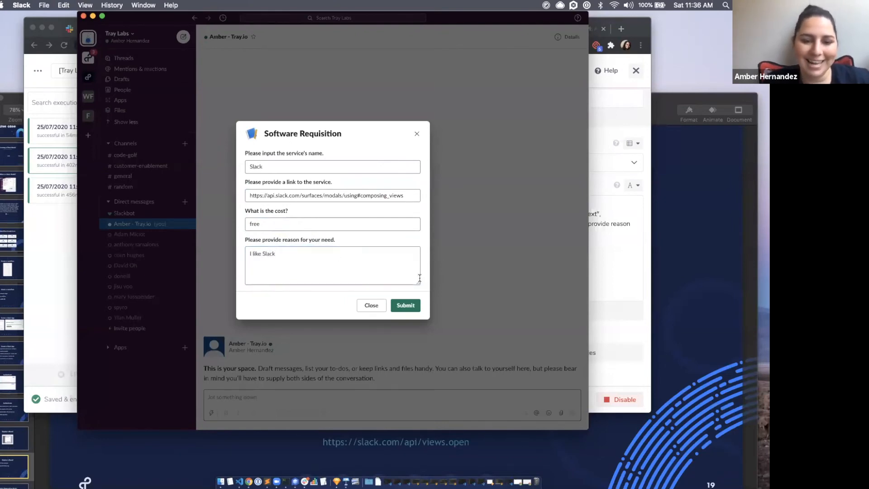
left_click(404, 306)
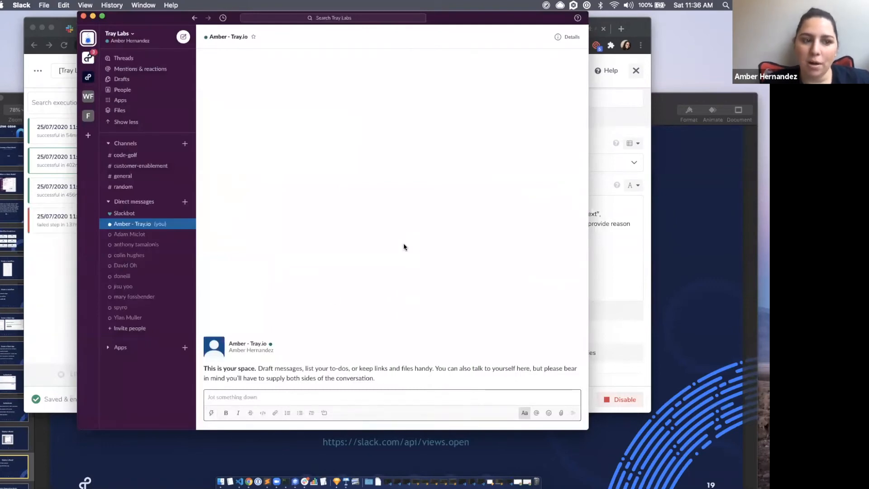
Switch back to Tray.io and examine the full Display Request Modal output of the 11:36:11 execution
left_click(62, 279)
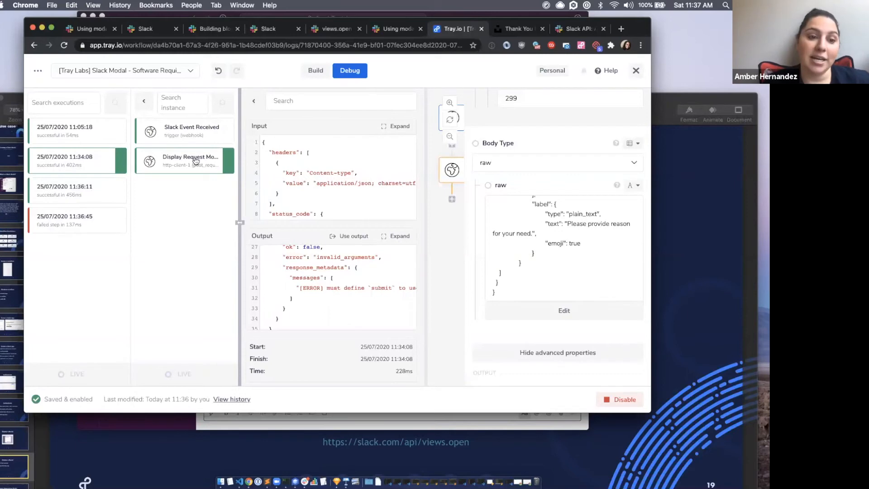
left_click(89, 197)
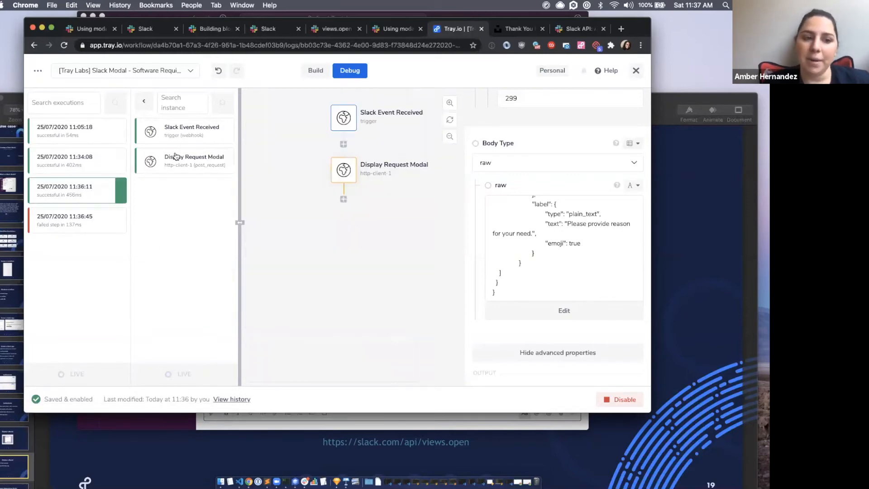
left_click(204, 161)
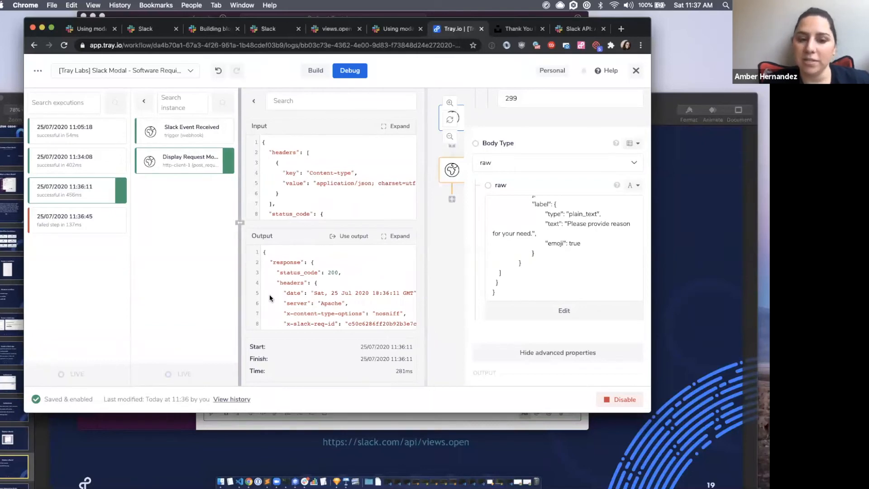
left_click(396, 236)
scroll(308, 302, "down", 5)
scroll(309, 302, "down", 3)
scroll(407, 312, "up", 2)
left_click(560, 361)
Examine the Display Request Modal output of the 11:34:08 execution, highlighting the ok value and the error message in the response body
left_click(70, 165)
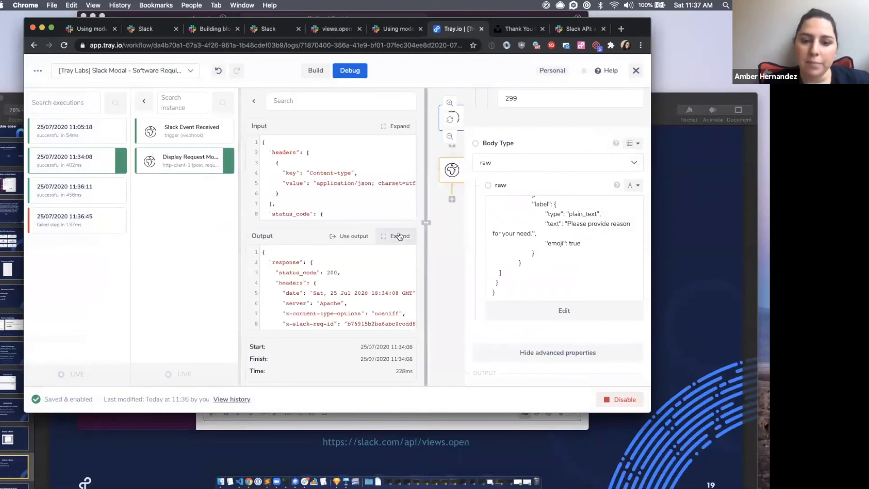
left_click(399, 236)
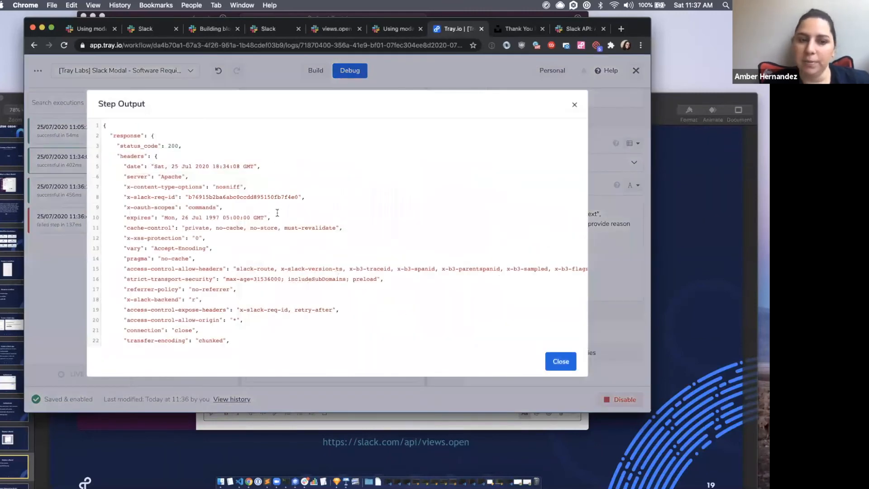
scroll(277, 212, "down", 5)
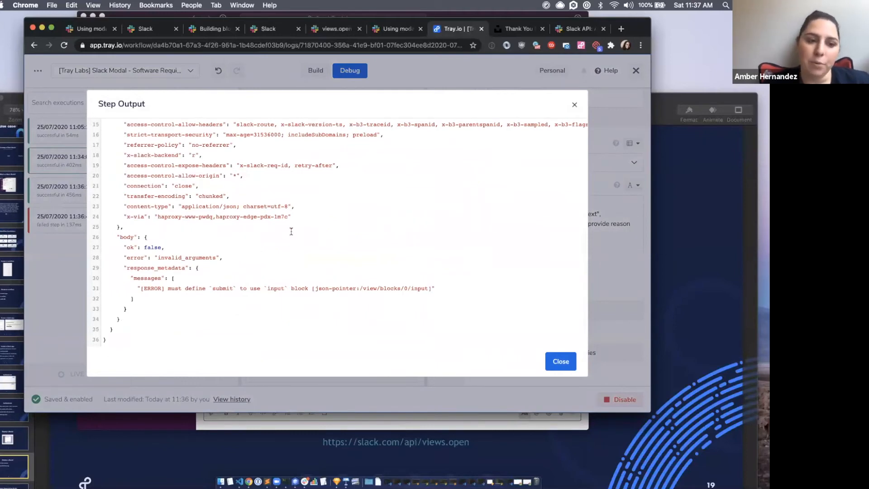
left_click_drag(116, 246, 202, 248)
left_click(196, 250)
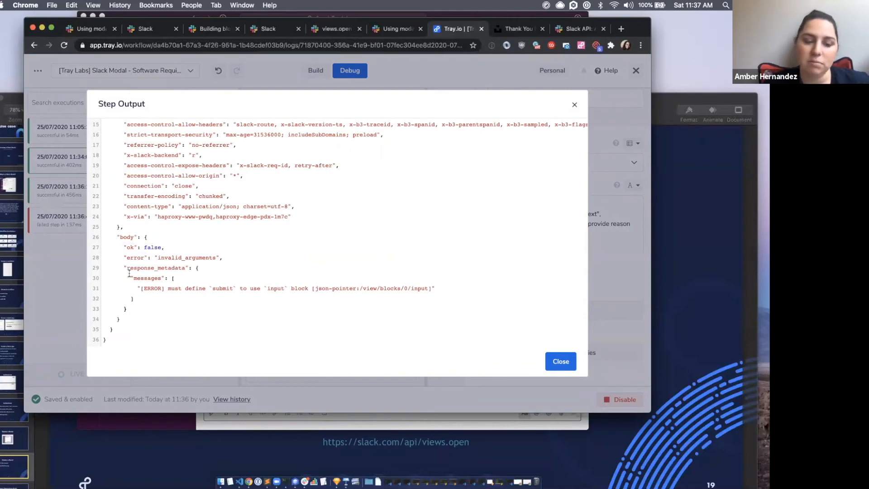
left_click_drag(143, 285, 481, 289)
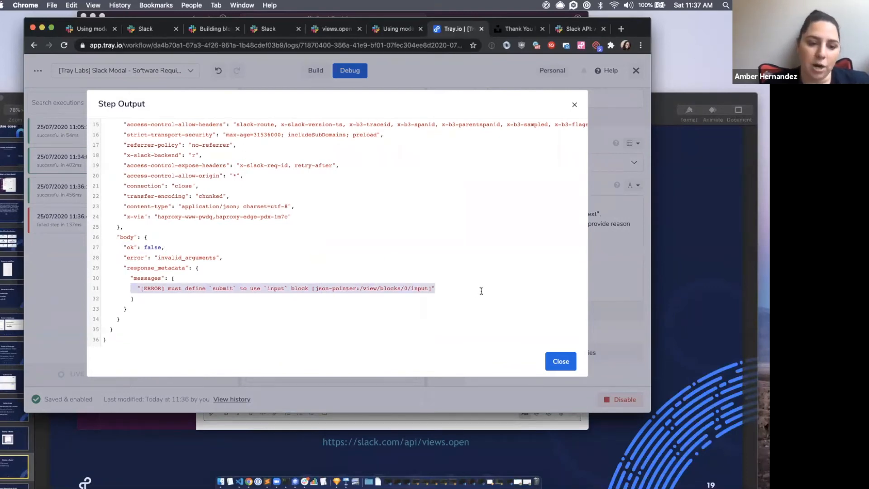
left_click(481, 289)
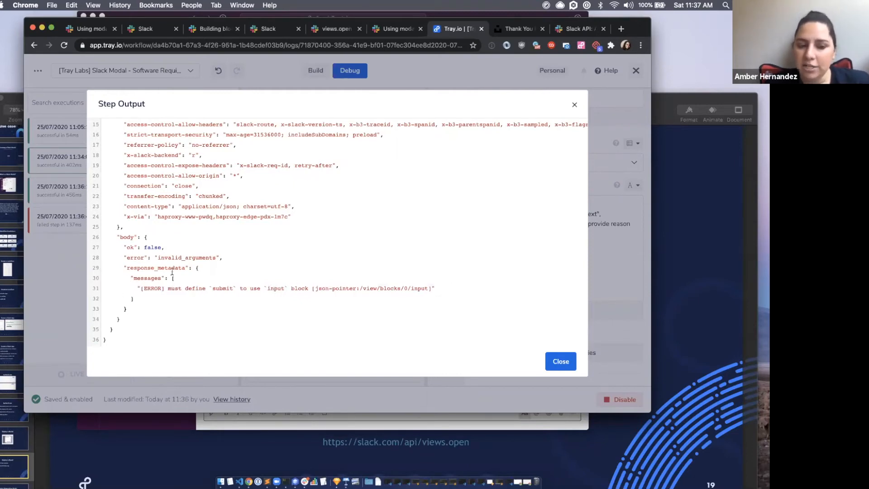
left_click_drag(140, 289, 189, 289)
left_click(189, 289)
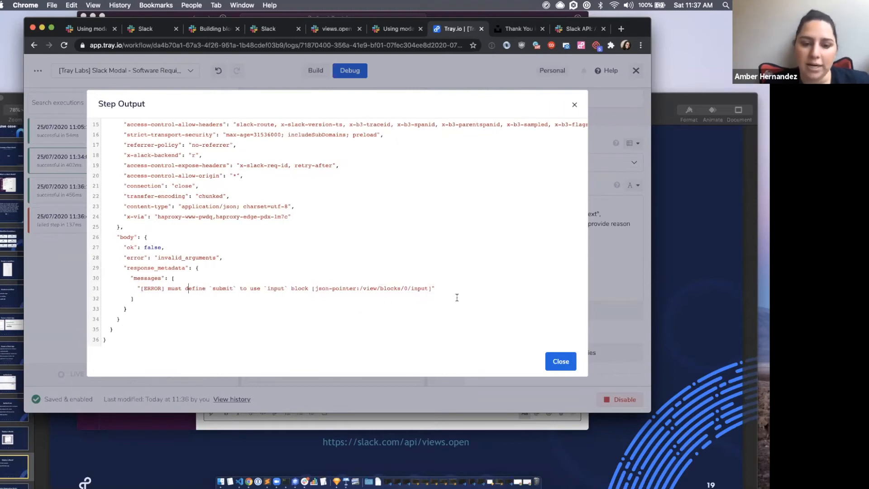
left_click(560, 361)
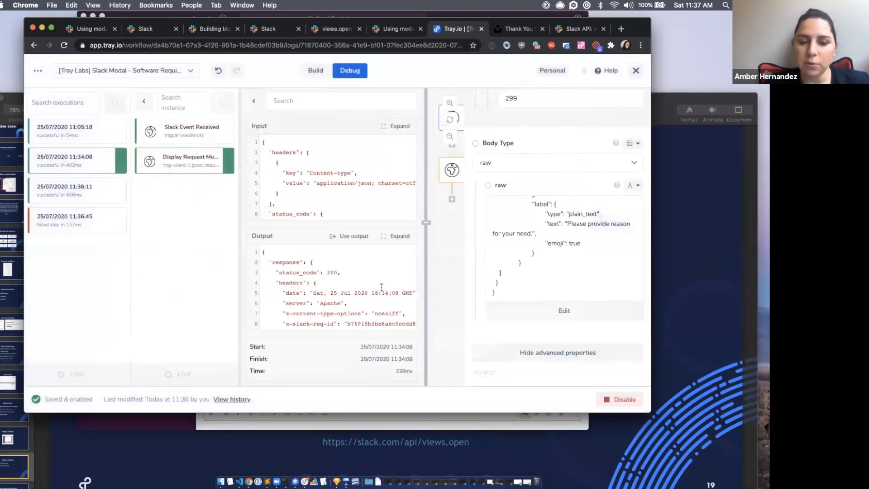
Compare the Slack Event Received output of the failed 11:36:45 execution with that of the 11:36:11 execution
left_click(316, 71)
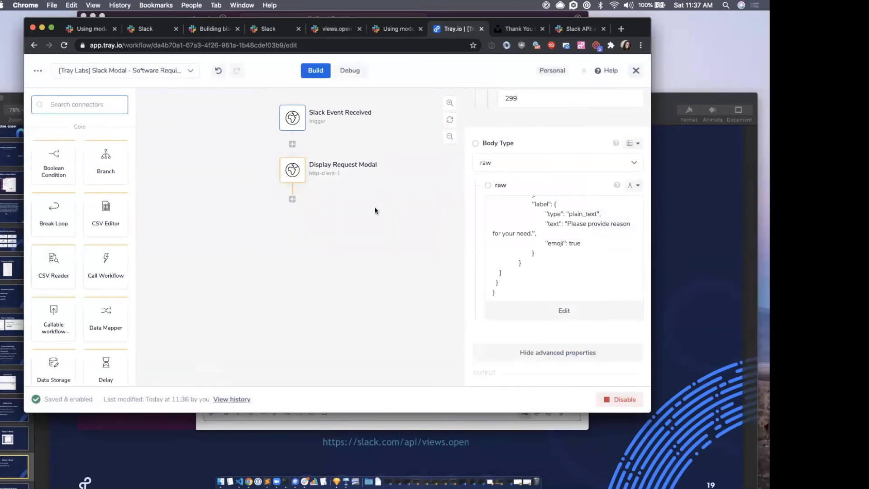
left_click(356, 77)
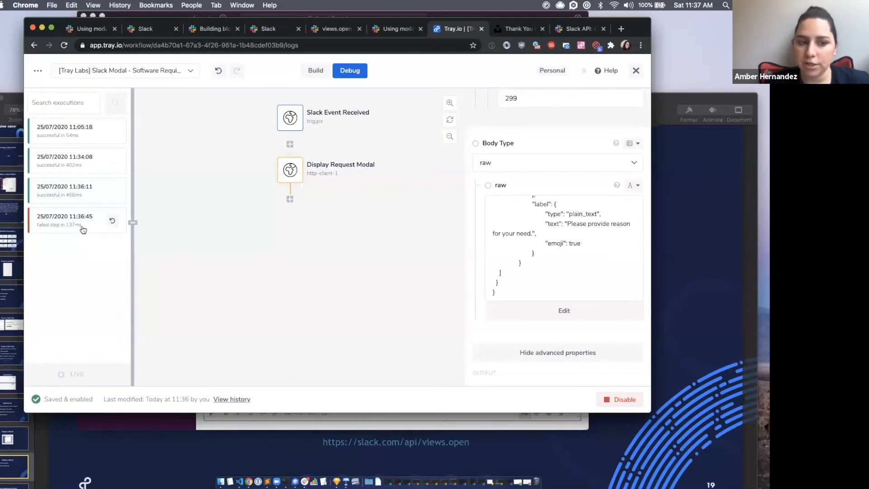
left_click(63, 224)
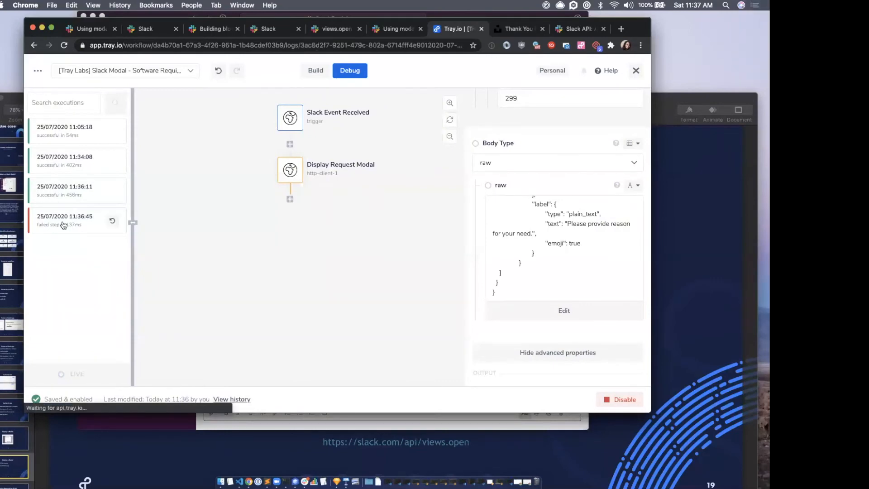
left_click(193, 137)
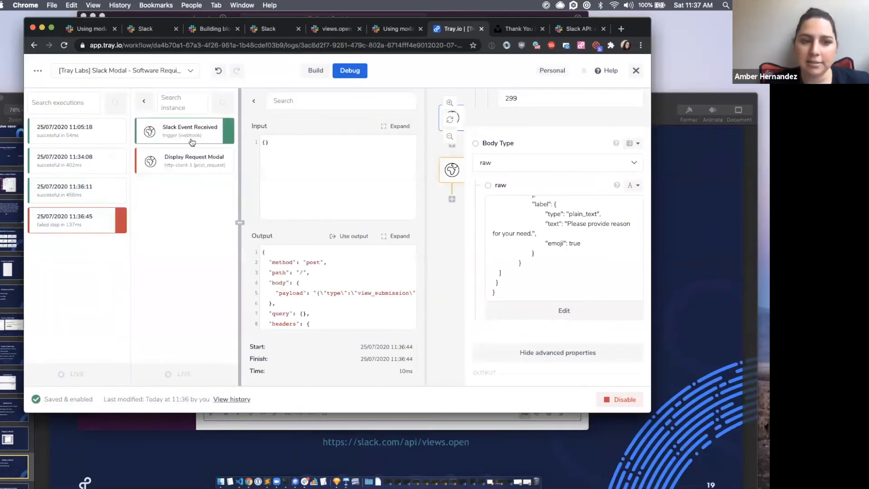
left_click(76, 191)
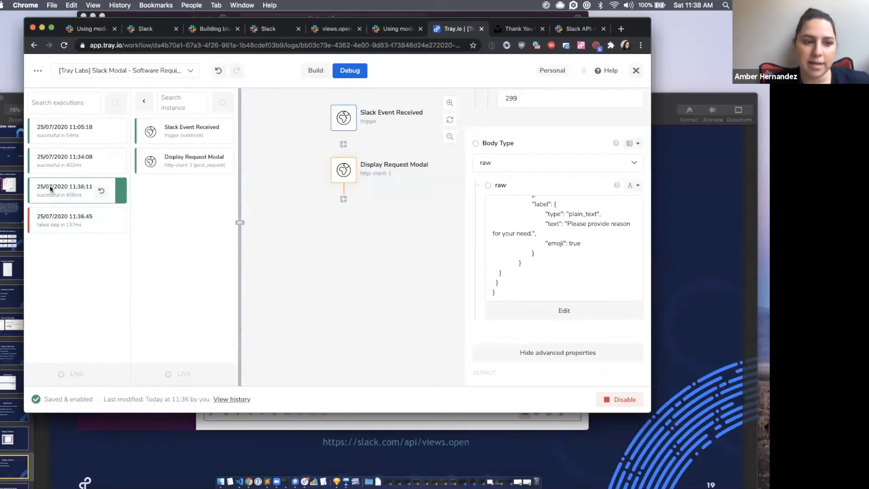
left_click(185, 140)
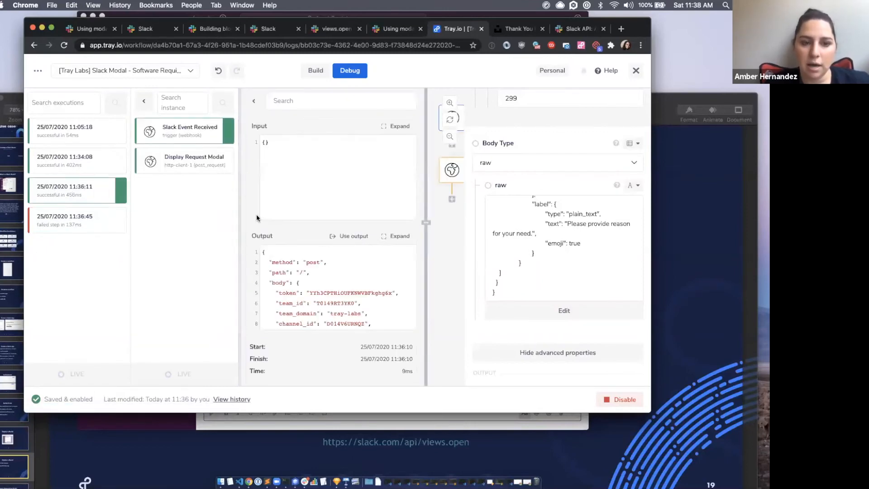
scroll(359, 288, "down", 1)
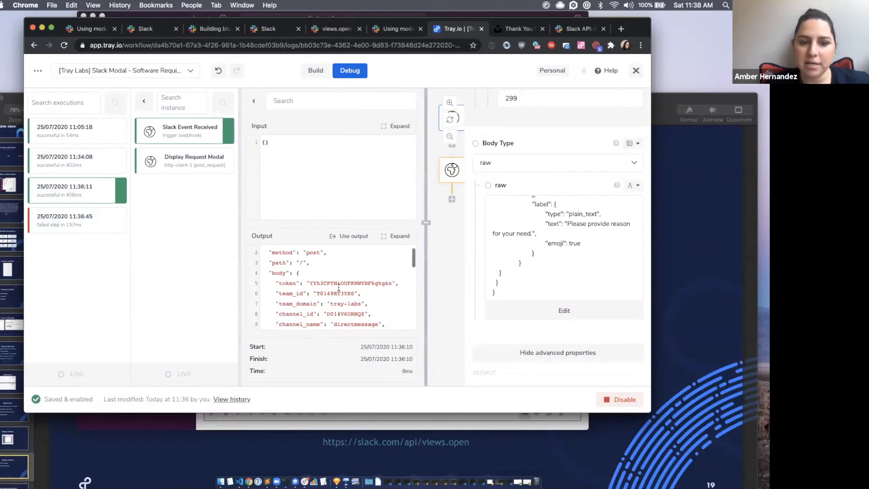
Read through the returned view blocks in the expanded Display Request Modal output of the 11:36:11 execution
left_click(193, 162)
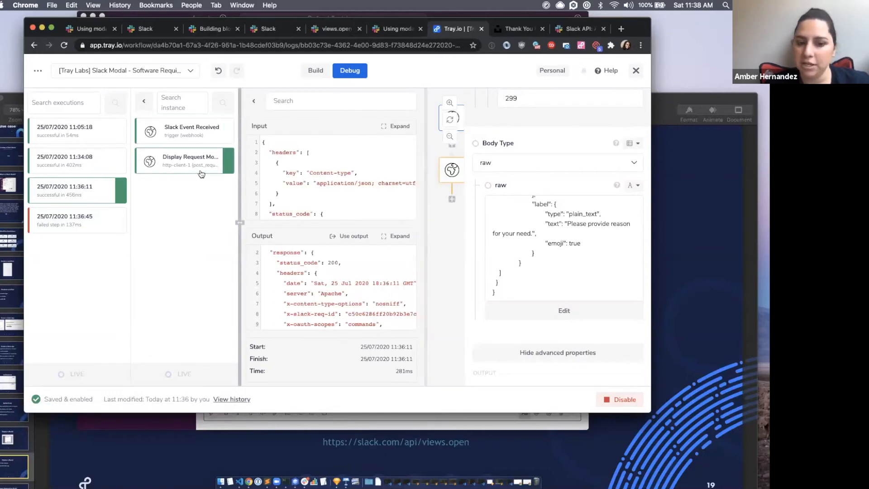
left_click(394, 235)
scroll(291, 239, "down", 15)
scroll(292, 239, "down", 10)
scroll(292, 239, "up", 20)
scroll(292, 239, "down", 5)
scroll(292, 239, "down", 5)
left_click(561, 361)
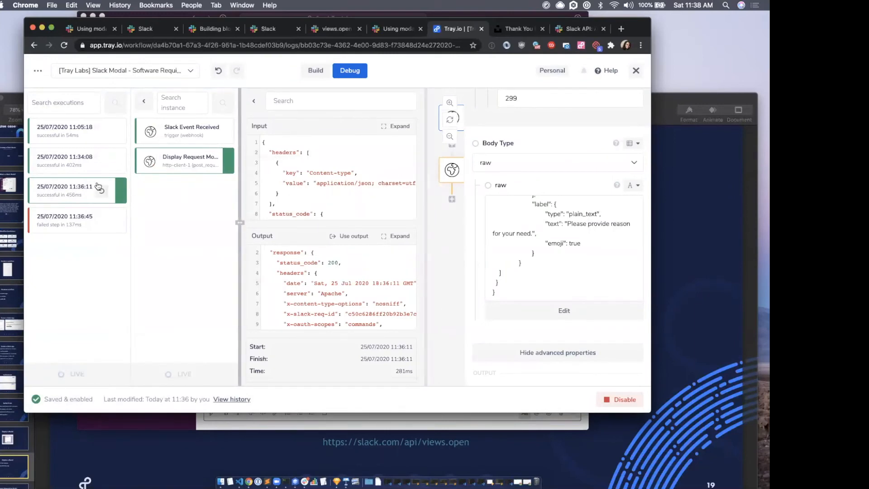
left_click(395, 236)
scroll(224, 195, "down", 10)
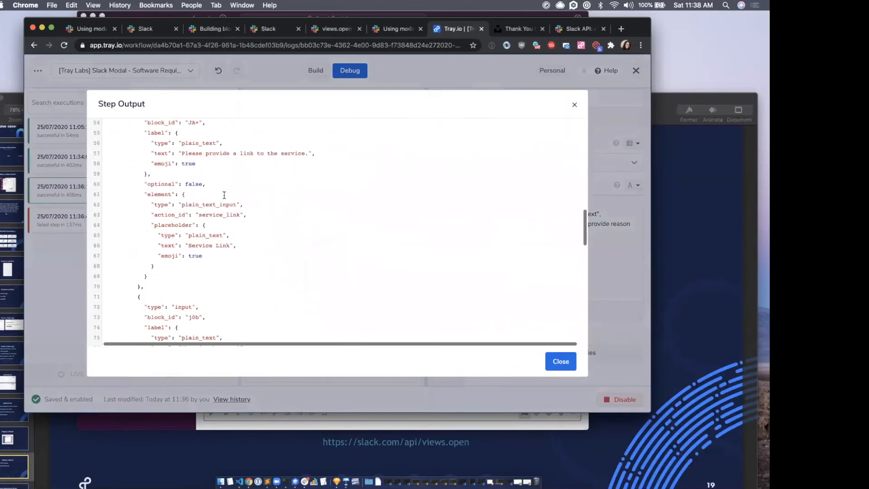
scroll(224, 195, "up", 10)
scroll(224, 195, "down", 3)
left_click(562, 362)
Reopen the full Display Request Modal output of the 11:34:08 execution and highlight the messages array under response_metadata
left_click(114, 167)
left_click(168, 160)
left_click(403, 235)
scroll(198, 285, "down", 5)
left_click_drag(124, 277, 211, 295)
left_click(211, 295)
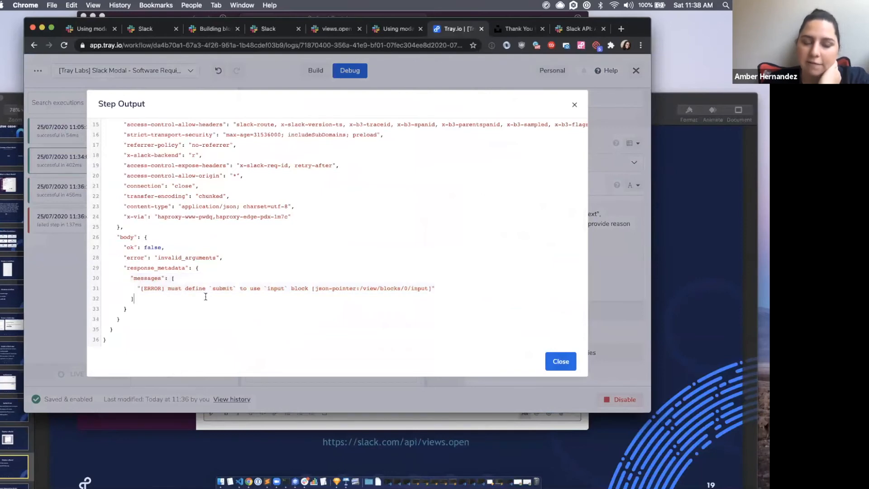
left_click_drag(124, 278, 161, 300)
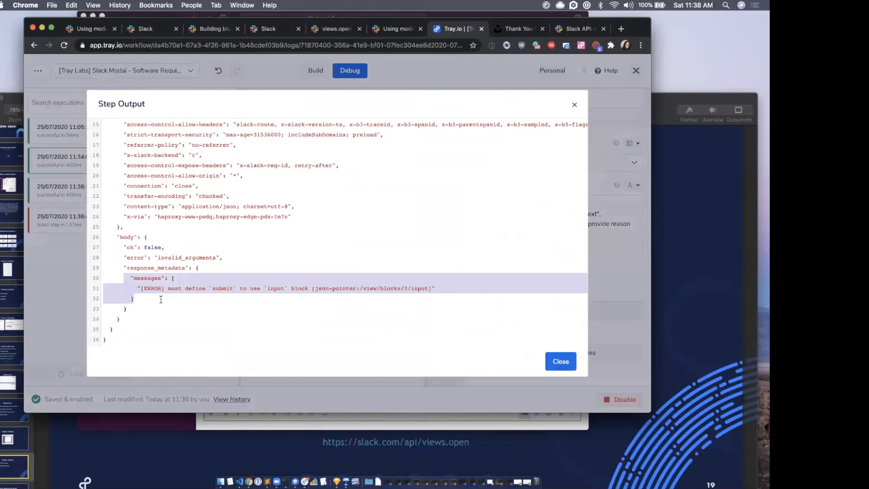
left_click(160, 299)
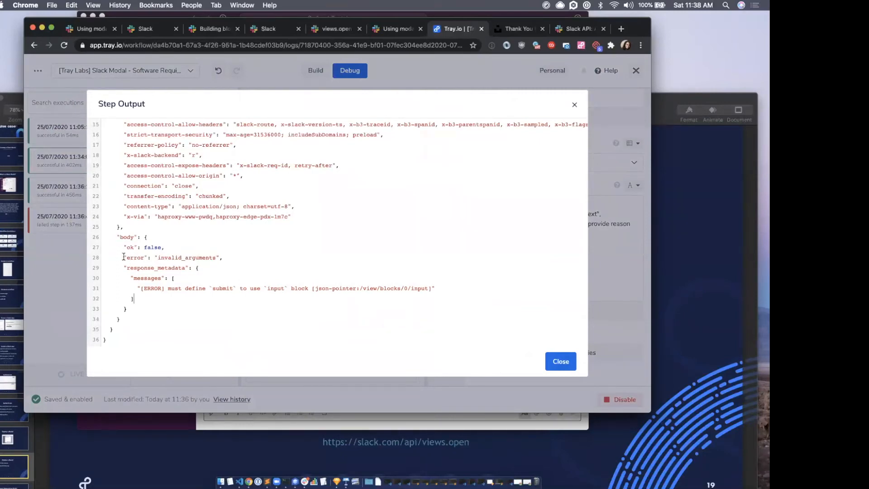
Highlight the error line and the response_metadata block in the expanded output of the 11:34:08 execution, and close the output
left_click(175, 250)
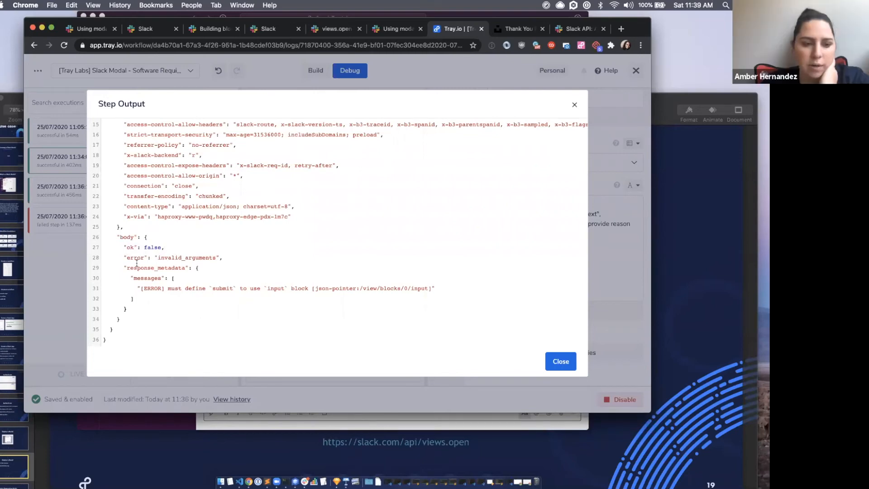
triple_click(226, 258)
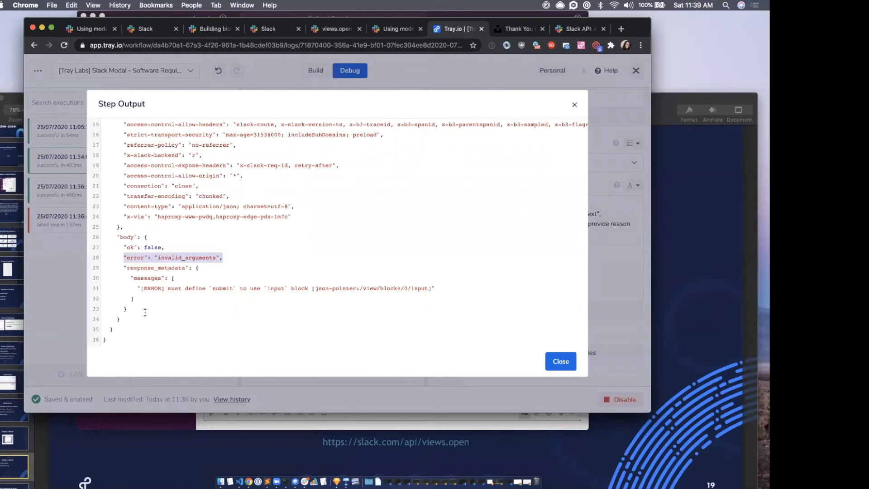
left_click_drag(124, 267, 191, 310)
left_click(190, 310)
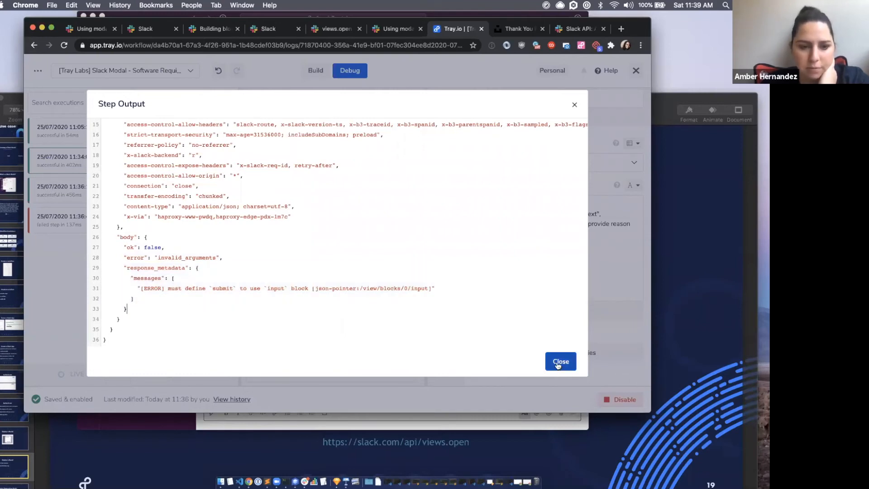
left_click(557, 365)
Review the Display Request Modal step's properties, covering the URL, the OAuth2 access token and the headers
scroll(565, 195, "down", 10)
scroll(566, 183, "up", 10)
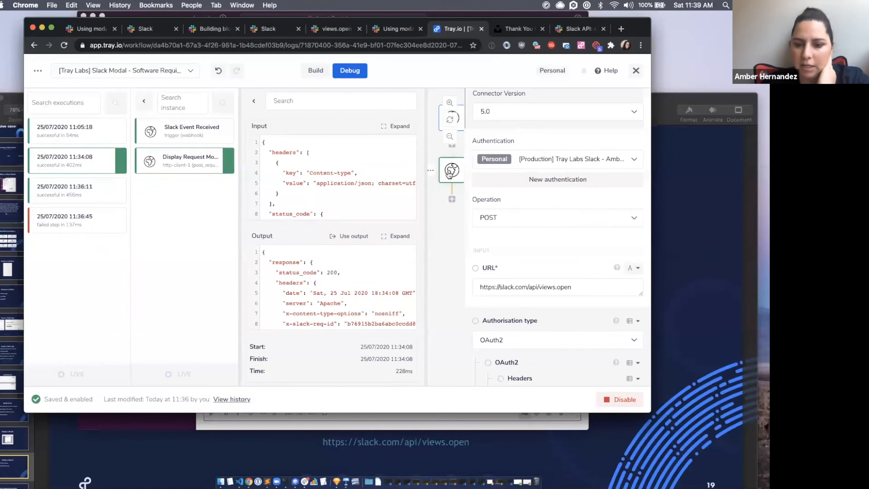
scroll(528, 245, "down", 2)
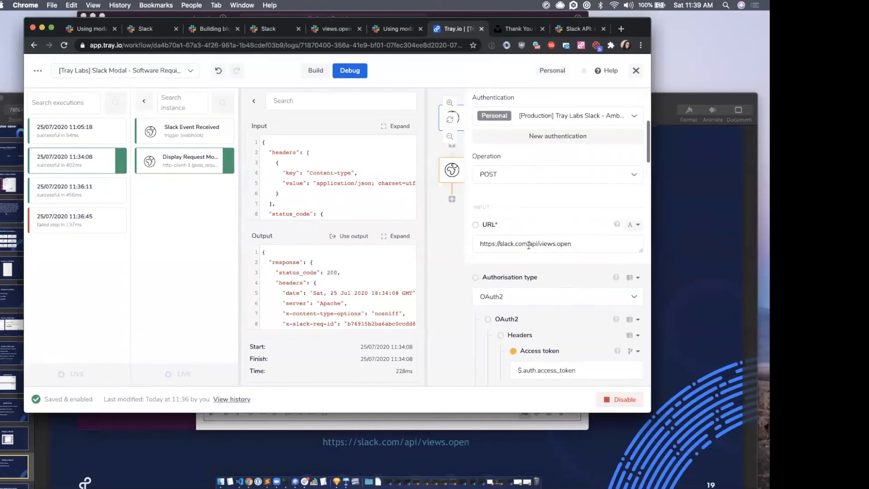
scroll(545, 291, "down", 4)
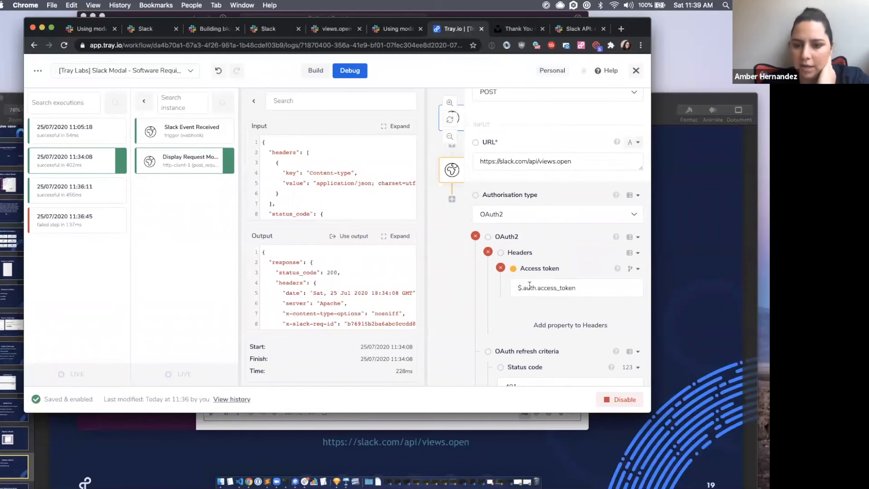
scroll(590, 285, "down", 10)
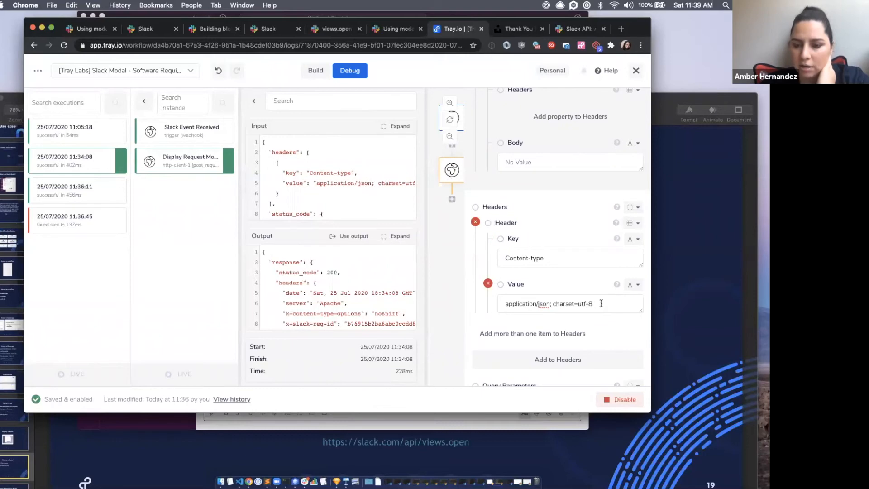
Inspect the Content-type header's value in the Display Request Modal step at higher magnification
scroll(601, 303, "down", 3)
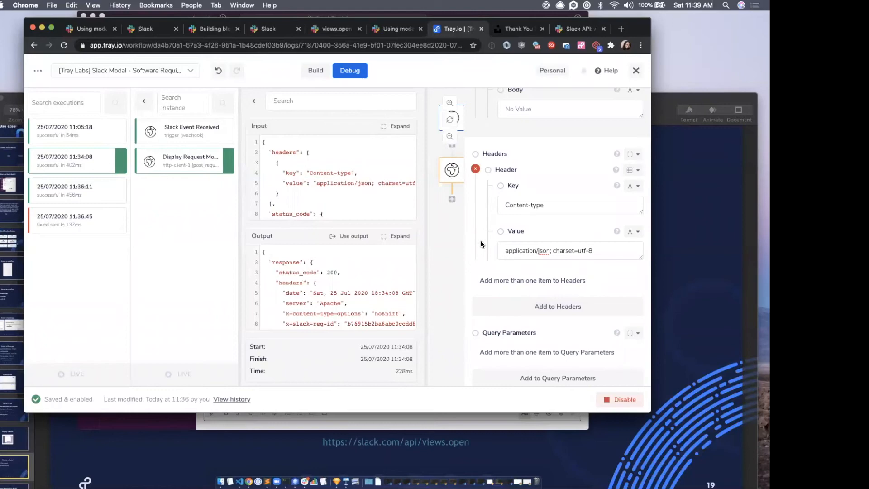
left_click(551, 250)
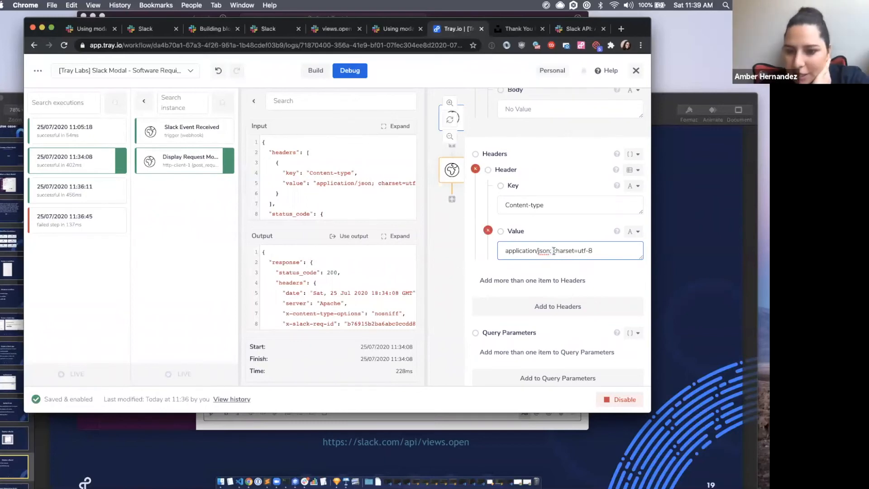
scroll(554, 251, "up", 3)
scroll(554, 251, "up", 3)
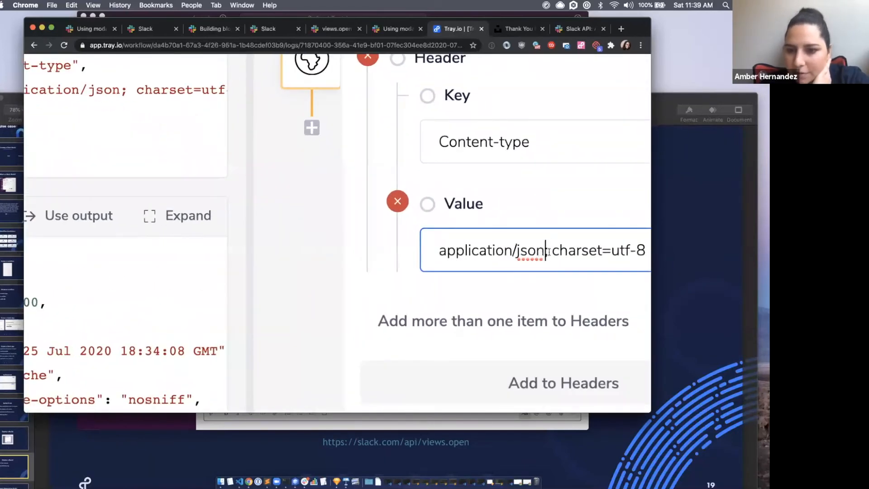
scroll(571, 279, "down", 5)
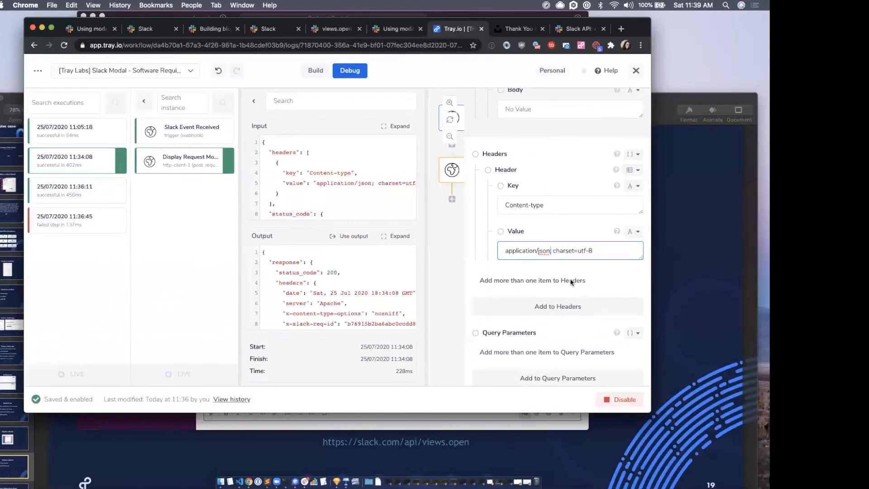
left_click(446, 246)
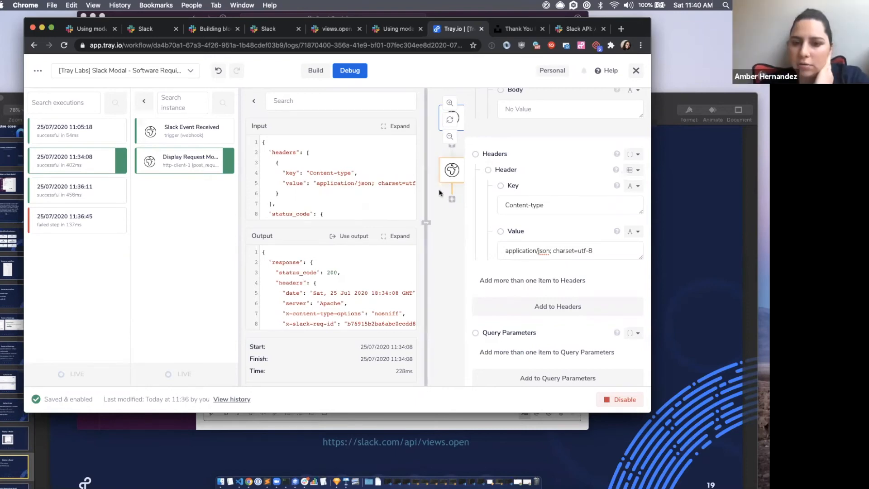
Return the workflow to the build view, run /software-request in the Slack self-message conversation, and dismiss the Software Requisition modal unsubmitted
left_click(314, 71)
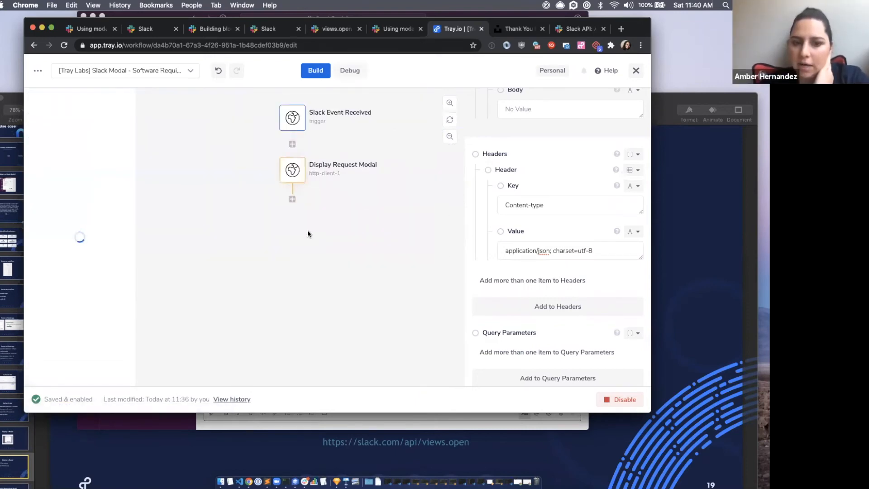
left_click(344, 265)
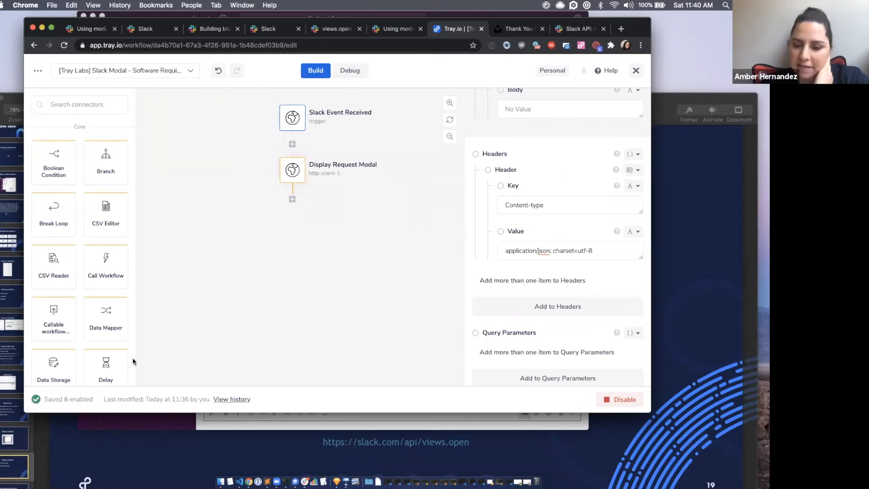
left_click(438, 17)
type("/")
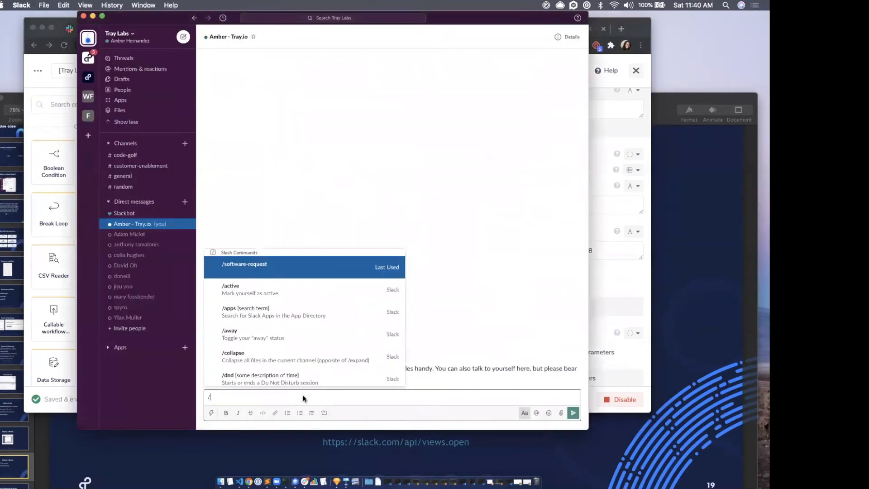
left_click(273, 268)
key("Return")
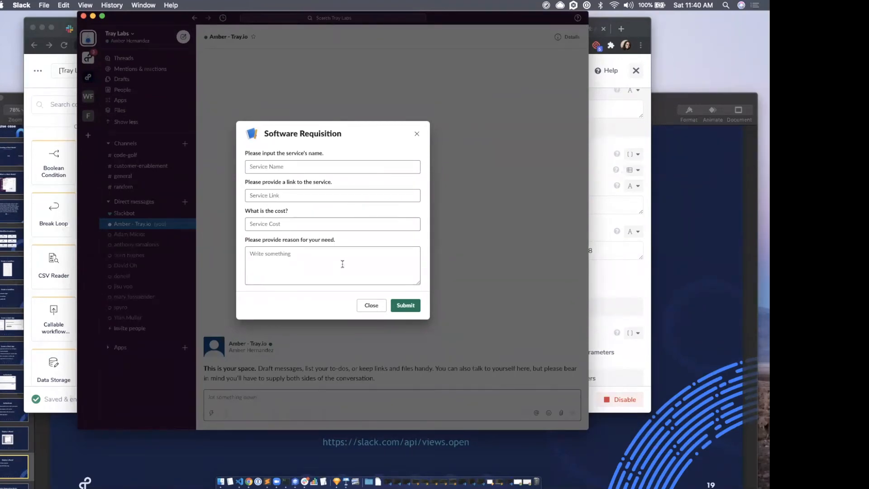
left_click(368, 306)
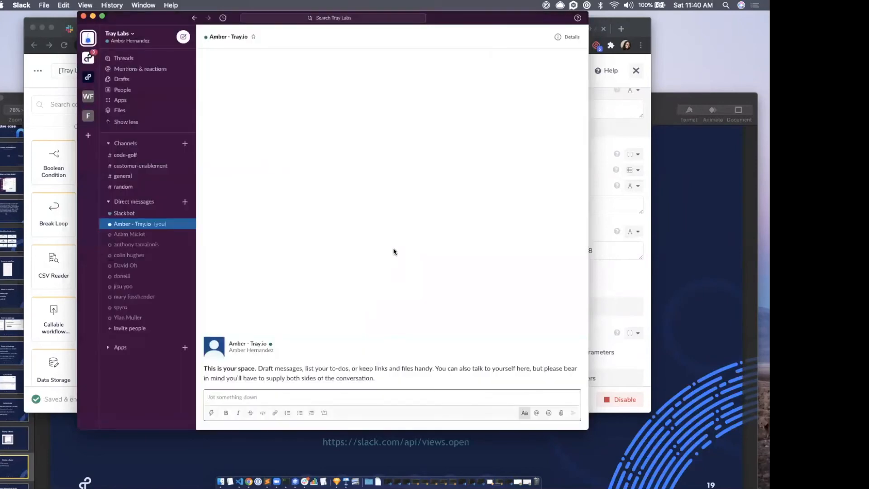
Switch back to Tray.io's execution logs, open the 11:40:19 execution, and review the 11:36:11 execution's Display Request Modal output
left_click(635, 32)
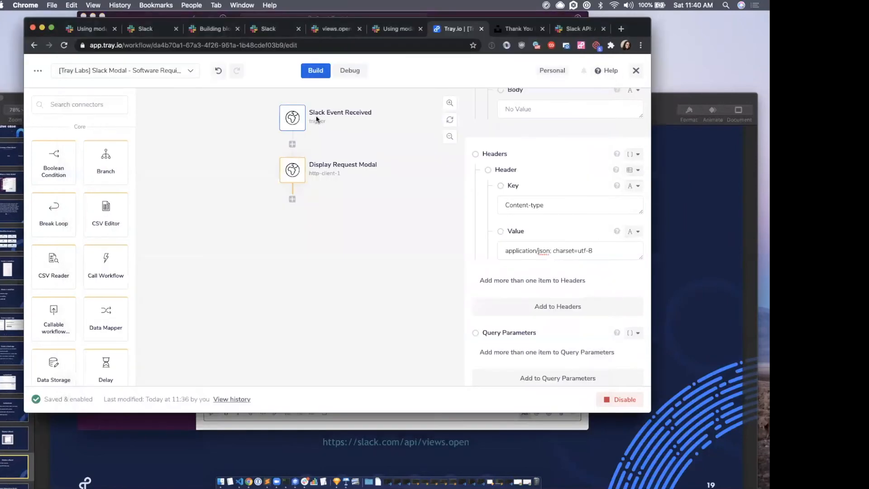
left_click(348, 72)
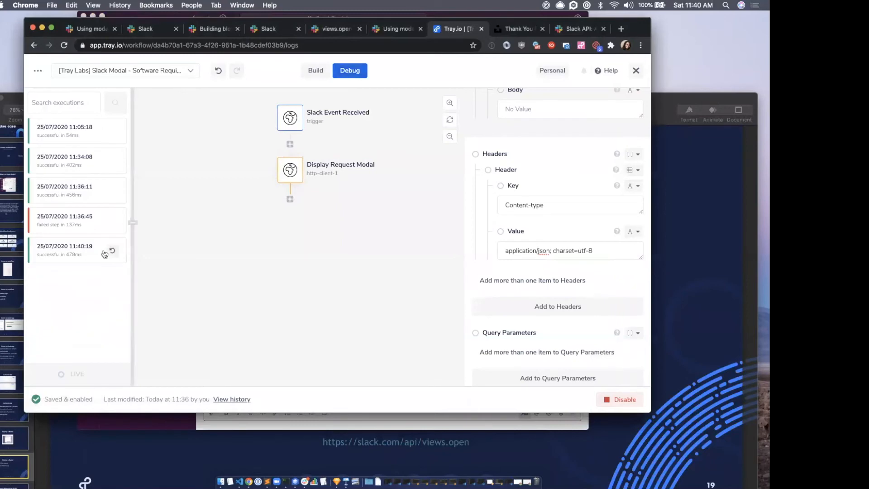
left_click(59, 258)
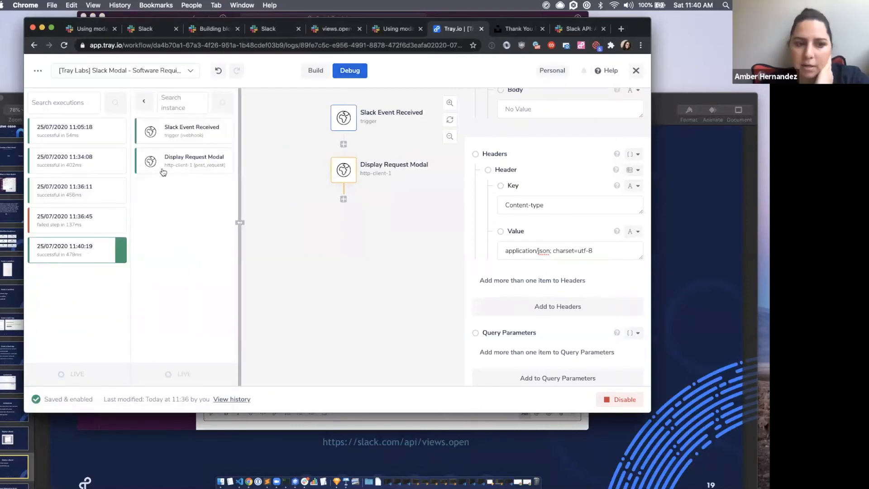
left_click(56, 188)
left_click(202, 160)
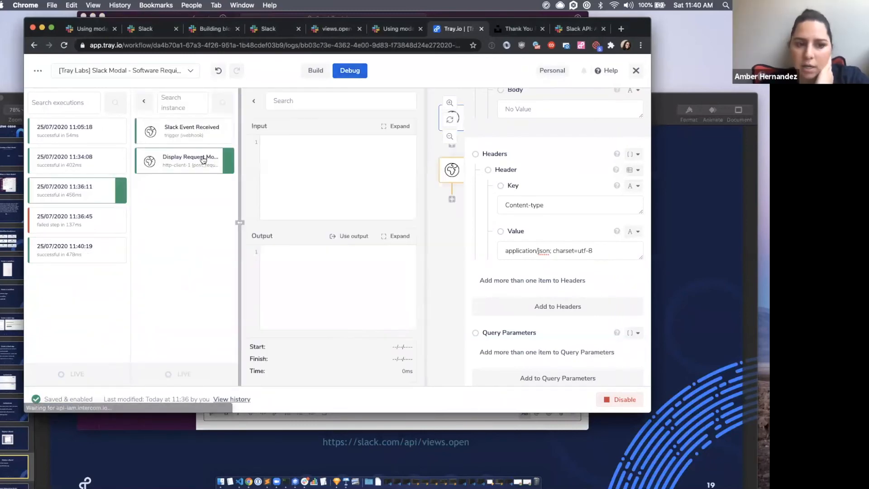
scroll(332, 312, "down", 15)
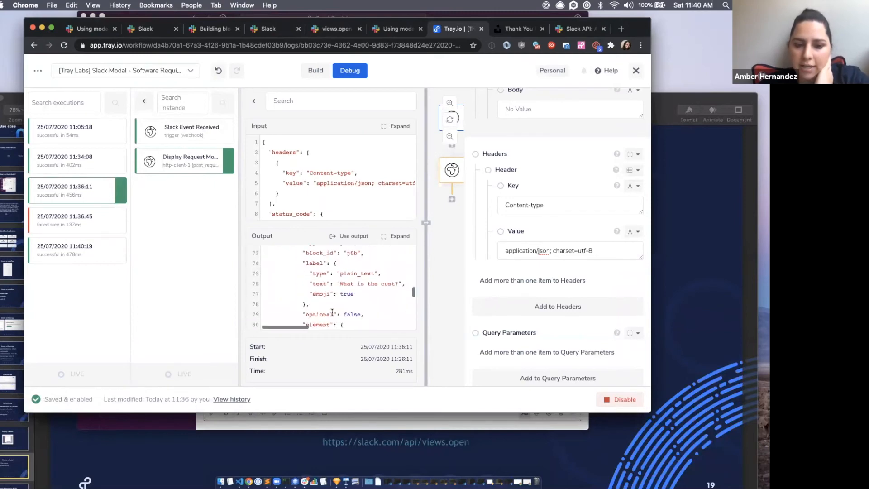
Inspect the response body in the Display Request Modal output of the 11:34:08 execution
left_click(62, 171)
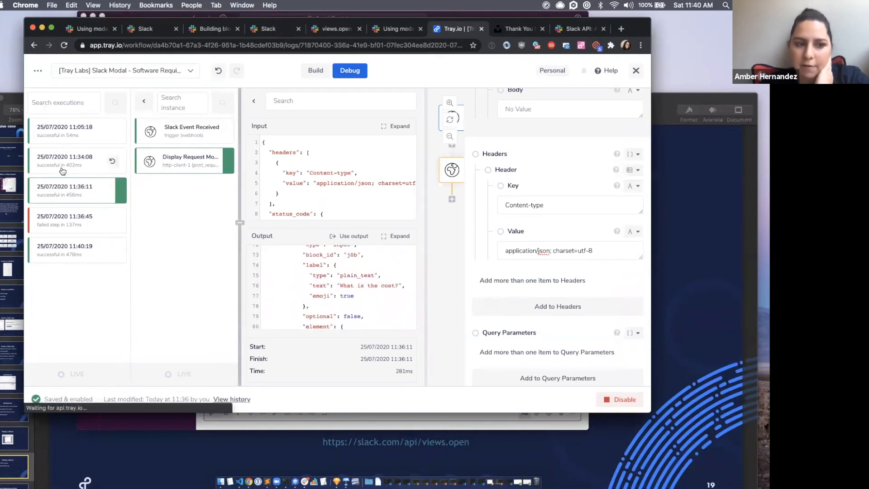
left_click(174, 167)
scroll(331, 295, "down", 5)
scroll(331, 294, "down", 3)
scroll(331, 290, "down", 2)
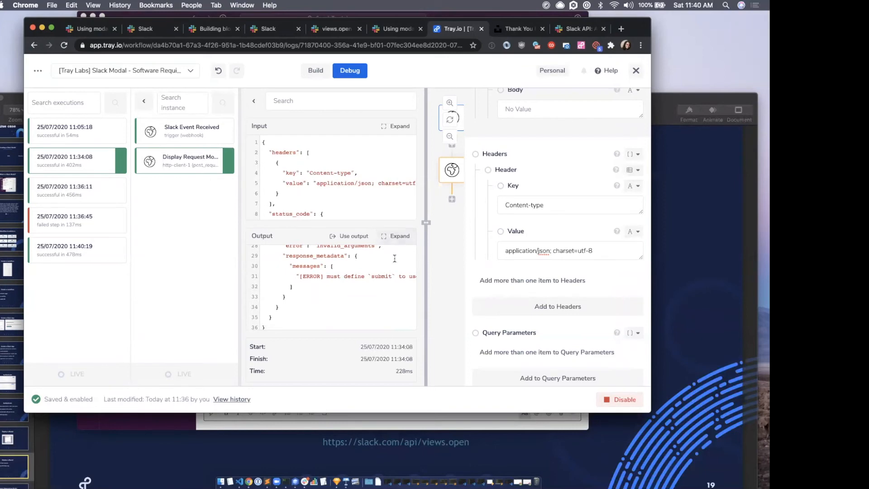
scroll(374, 281, "up", 2)
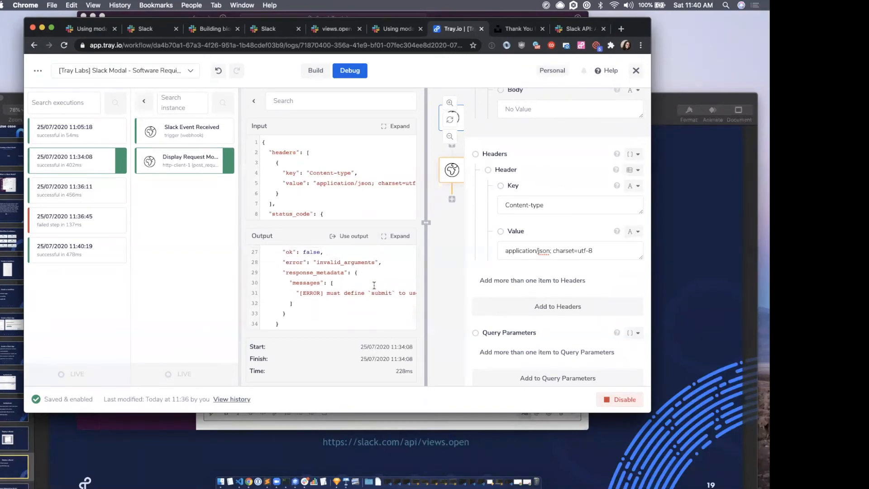
Open the Display Request Modal step's JSON request body in the code editor
scroll(373, 285, "down", 1)
scroll(417, 289, "down", 9)
scroll(416, 286, "down", 10)
scroll(546, 191, "up", 1)
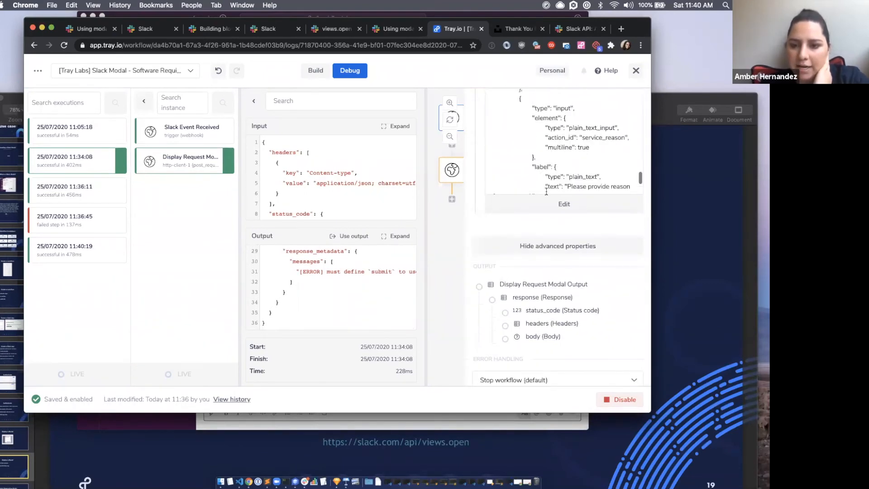
left_click(550, 203)
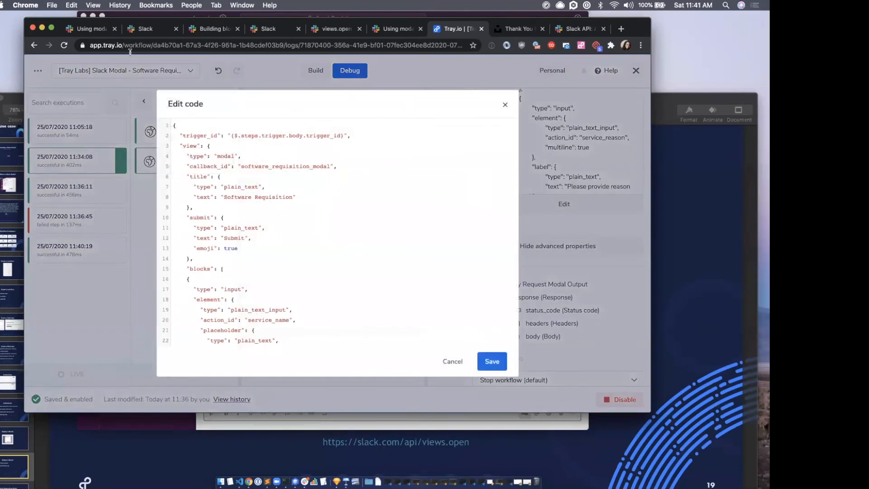
Switch to the Slack guide on using modals and highlight the full example JSON payload of the views.open request
left_click(89, 30)
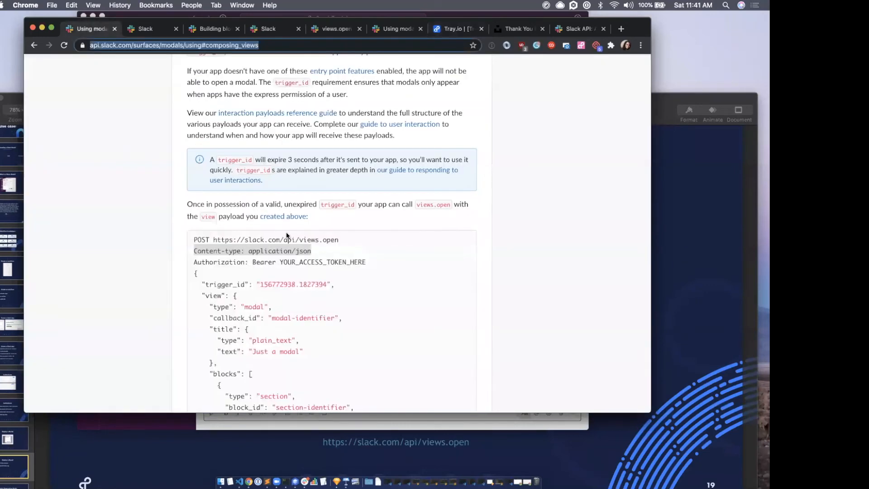
scroll(286, 236, "down", 2)
left_click_drag(194, 230, 292, 352)
scroll(292, 351, "down", 3)
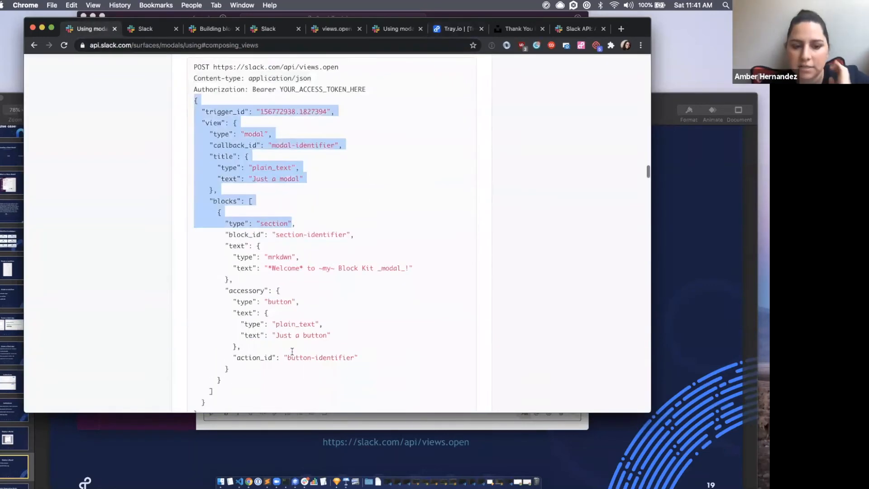
scroll(292, 351, "down", 3)
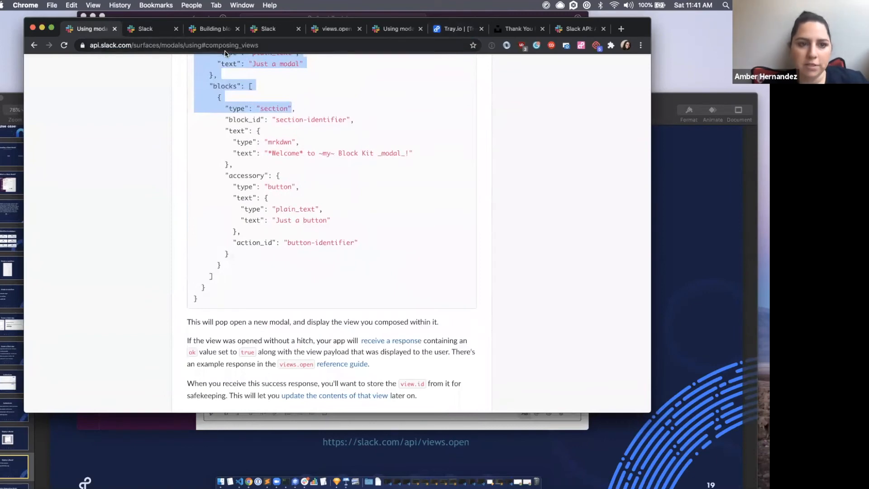
left_click(216, 314, "shift")
scroll(213, 272, "up", 5)
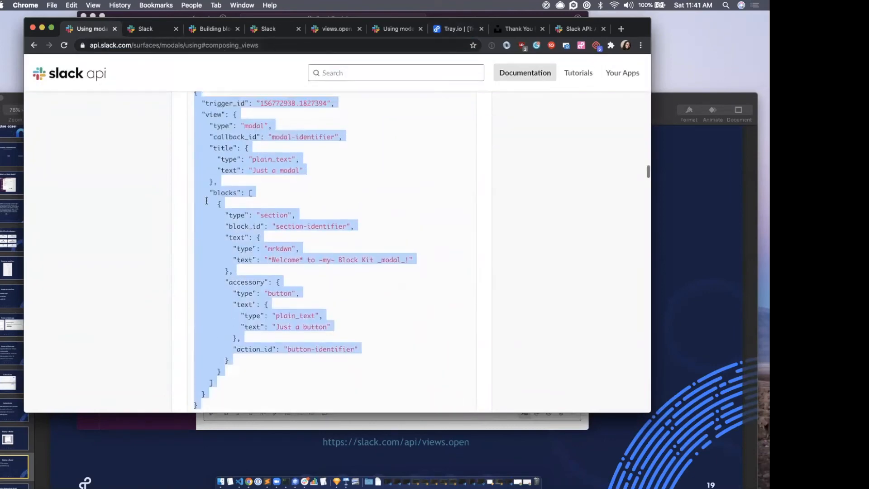
Highlight part of the example payload's blocks array and the passage above the views.open example
left_click(211, 207)
left_click_drag(211, 206, 249, 322)
left_click(250, 322)
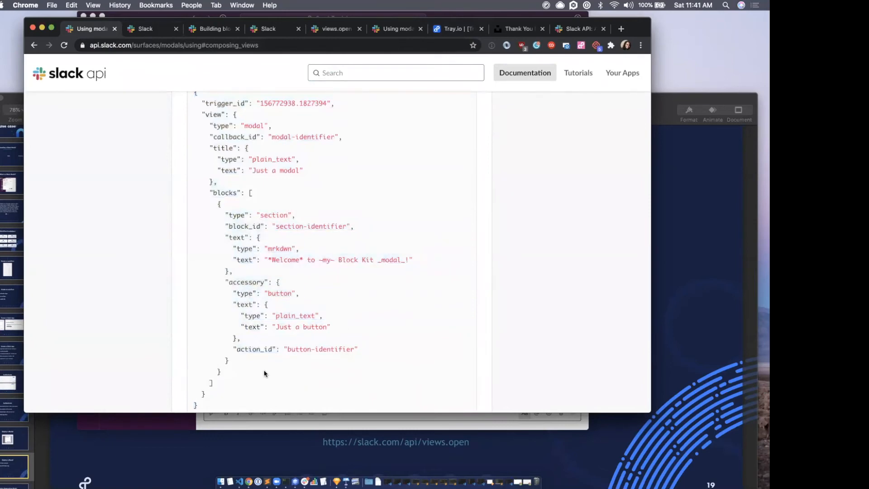
scroll(211, 293, "up", 7)
left_click_drag(187, 243, 272, 263)
scroll(232, 247, "down", 8)
left_click(232, 247)
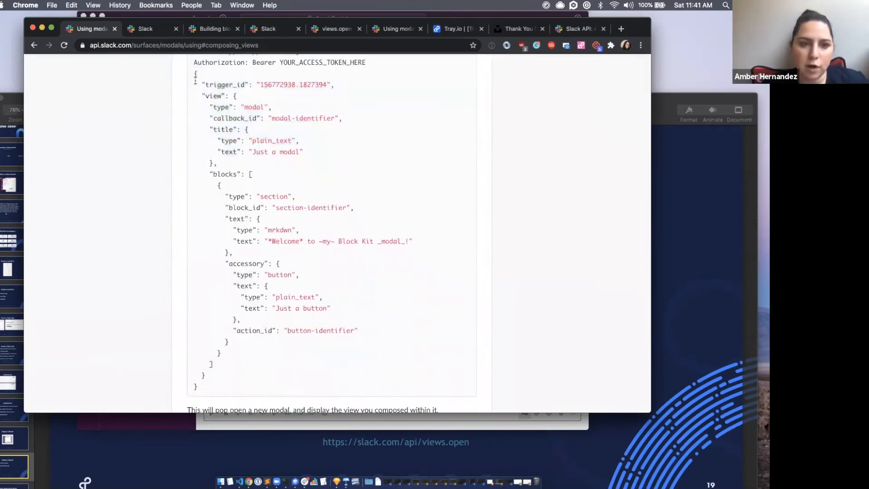
Highlight the opening lines of the example payload, covering trigger_id and the start of the view object
left_click_drag(195, 74, 228, 110)
left_click(210, 100)
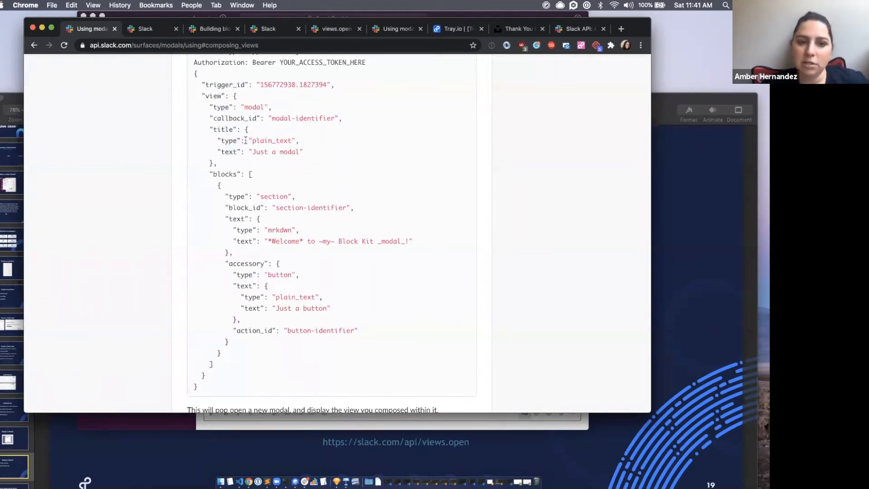
scroll(204, 165, "up", 2)
left_click_drag(194, 112, 230, 190)
left_click(219, 160)
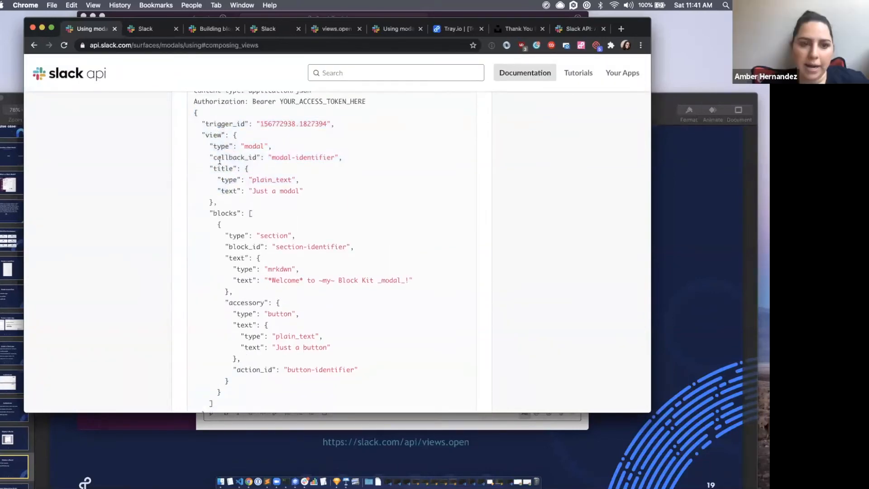
Highlight the example views.open payload from its opening to its closing brace and review its nested structure
mouse_move(193, 113)
left_mouse_down()
mouse_move(213, 123)
mouse_move(198, 114)
left_mouse_up()
scroll(239, 220, "down", 5)
left_click(202, 262, "shift")
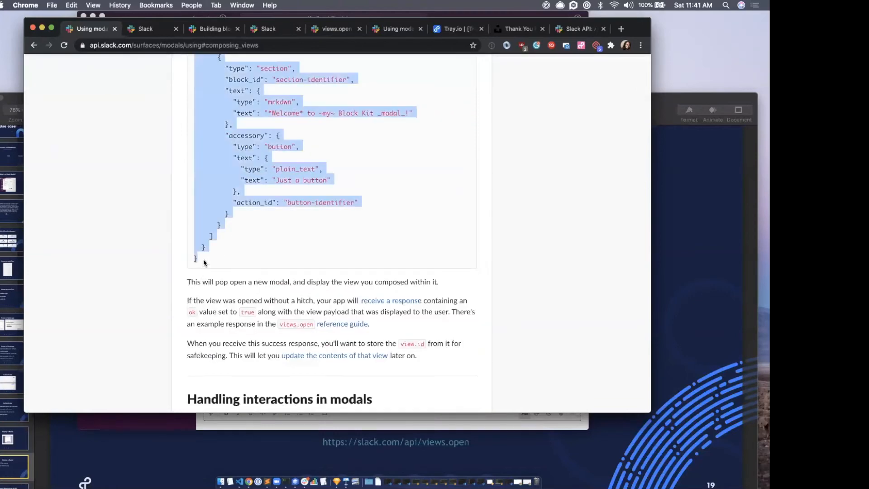
scroll(203, 262, "up", 7)
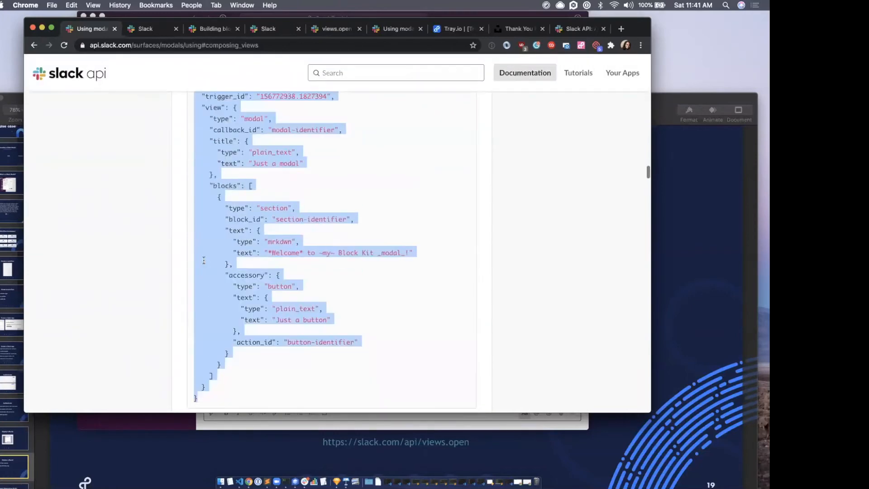
scroll(202, 259, "down", 4)
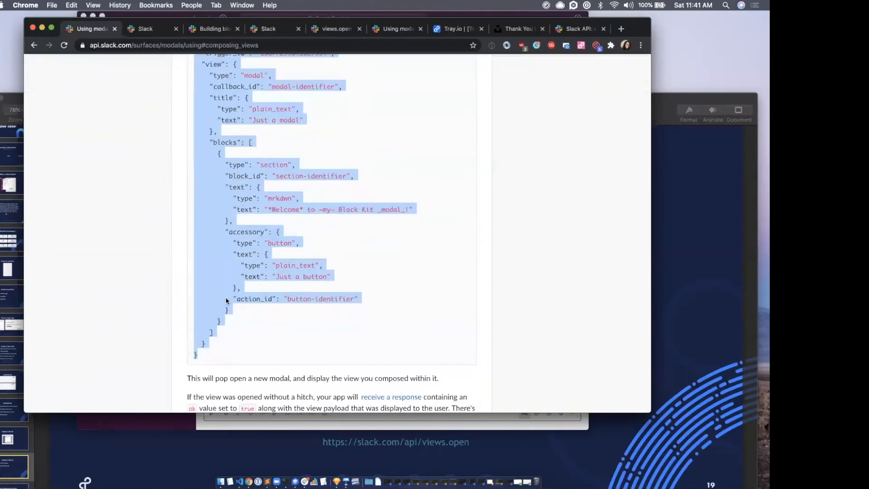
scroll(226, 296, "down", 1)
left_click(217, 292)
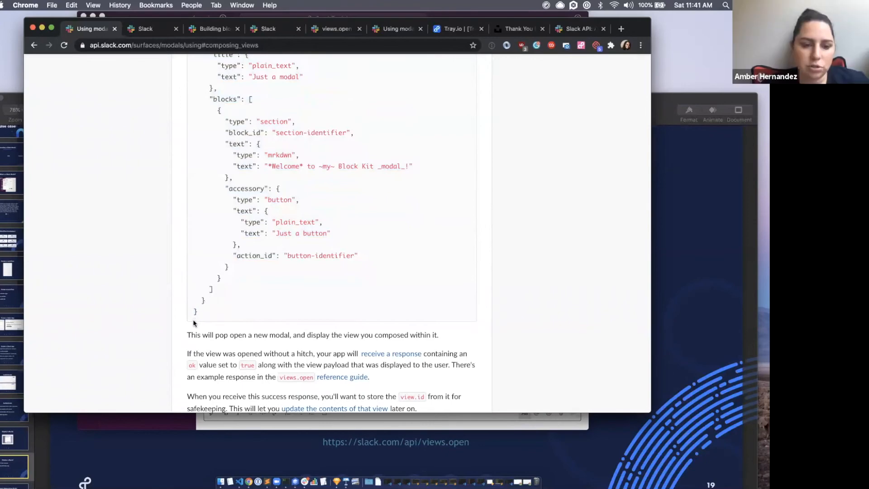
scroll(212, 290, "up", 2)
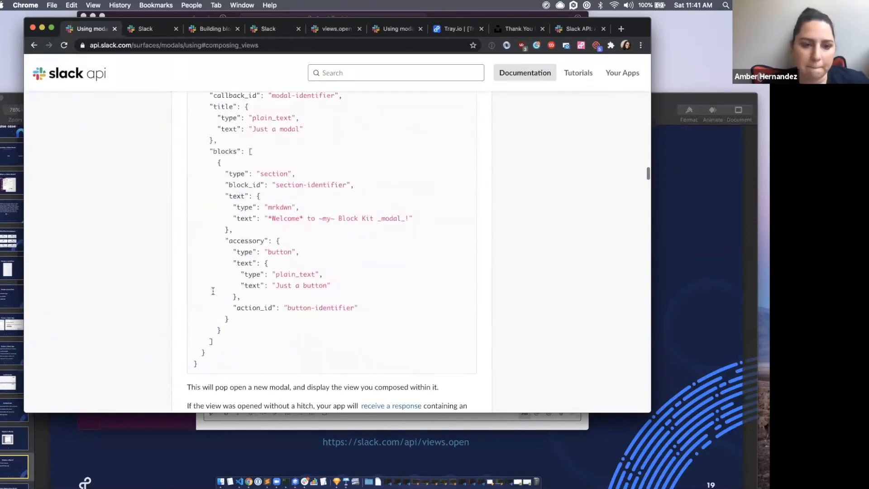
scroll(213, 291, "up", 2)
scroll(213, 290, "down", 1)
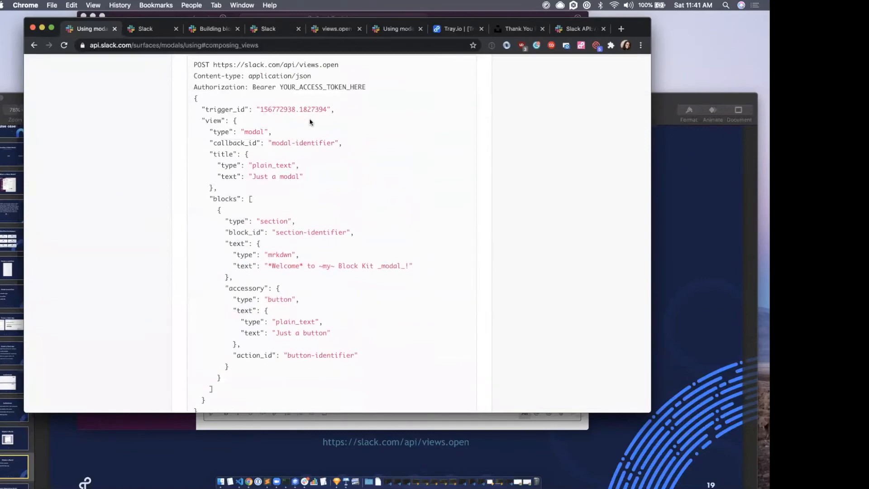
Switch to Tray.io, inspect the closing brackets of the Display Request Modal's JSON body in the code editor, and close it without saving
left_click(453, 29)
left_click(450, 360)
scroll(550, 190, "down", 5)
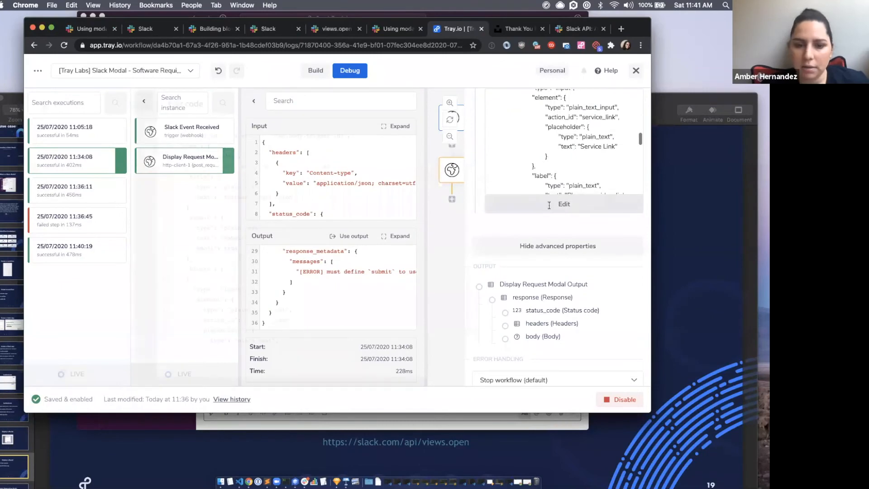
left_click(549, 204)
scroll(175, 329, "down", 10)
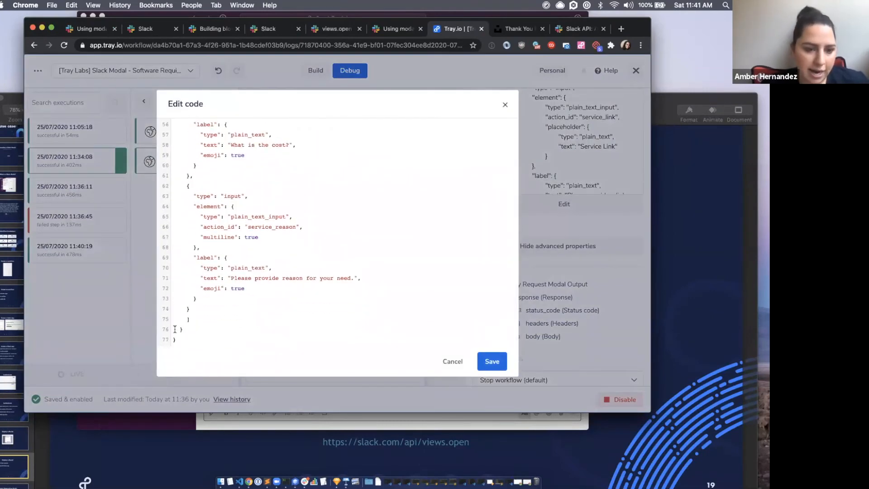
left_click(175, 329)
left_click(194, 308)
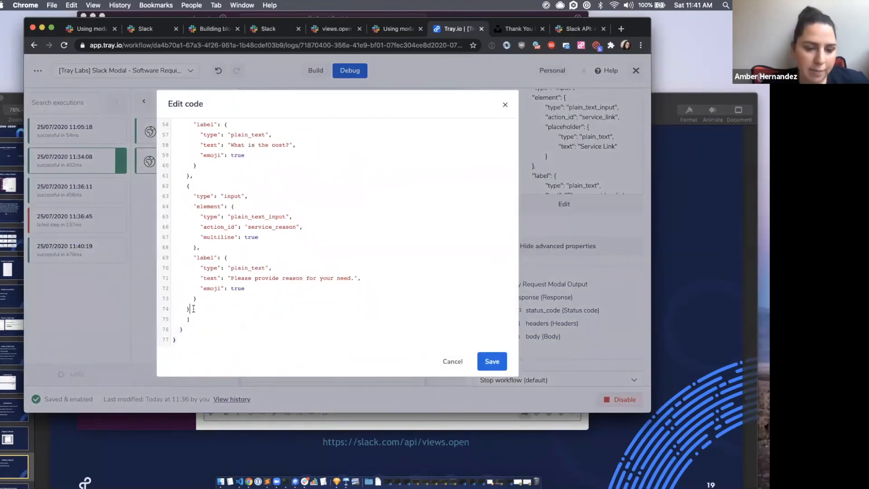
scroll(193, 299, "up", 15)
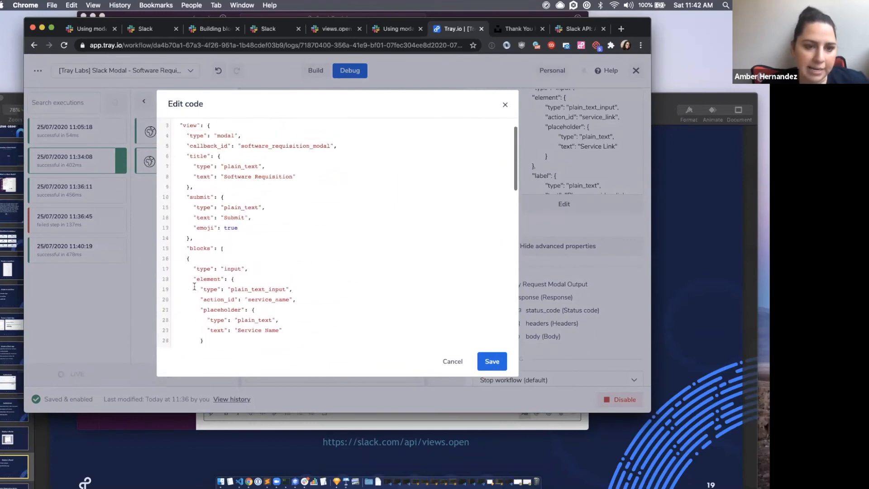
scroll(194, 286, "down", 15)
scroll(194, 286, "down", 1)
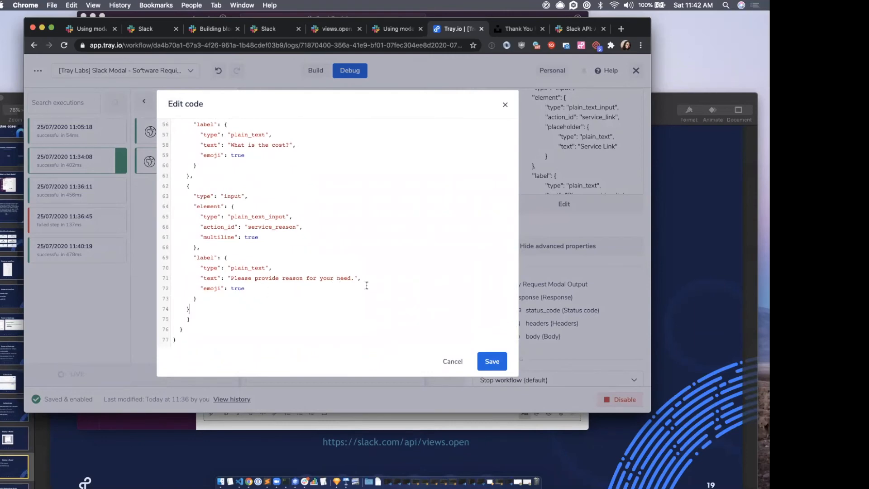
left_click(453, 362)
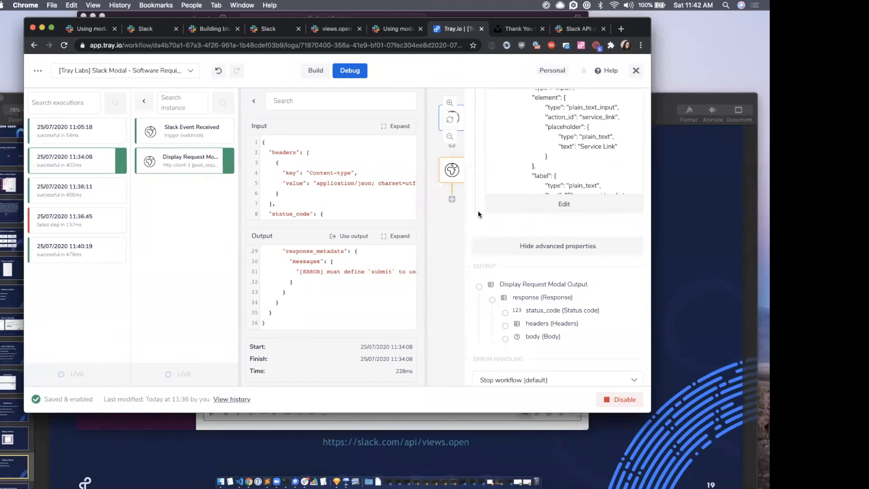
Reopen the JSON request body in the code editor and highlight the trigger_id line and the start of the view object
left_click(563, 204)
scroll(340, 238, "down", 2)
left_click_drag(183, 233, 237, 287)
scroll(174, 126, "up", 2)
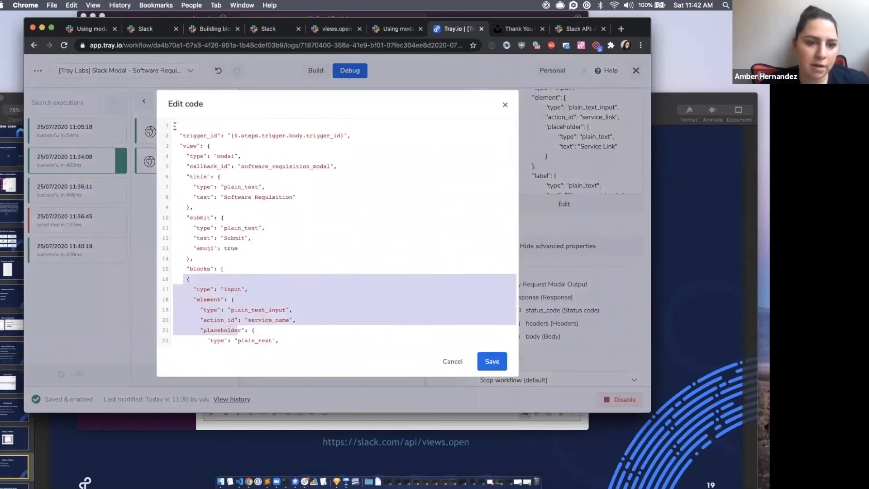
left_click(175, 126)
left_click_drag(176, 135, 211, 146)
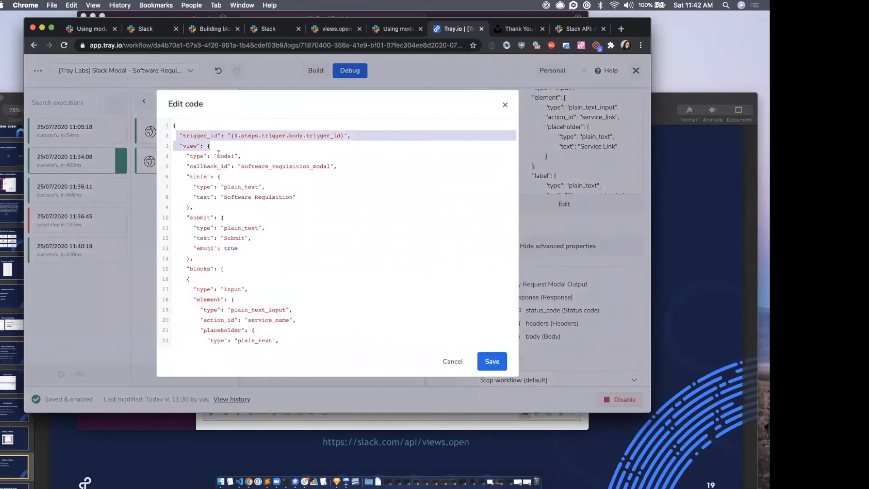
left_click(183, 147)
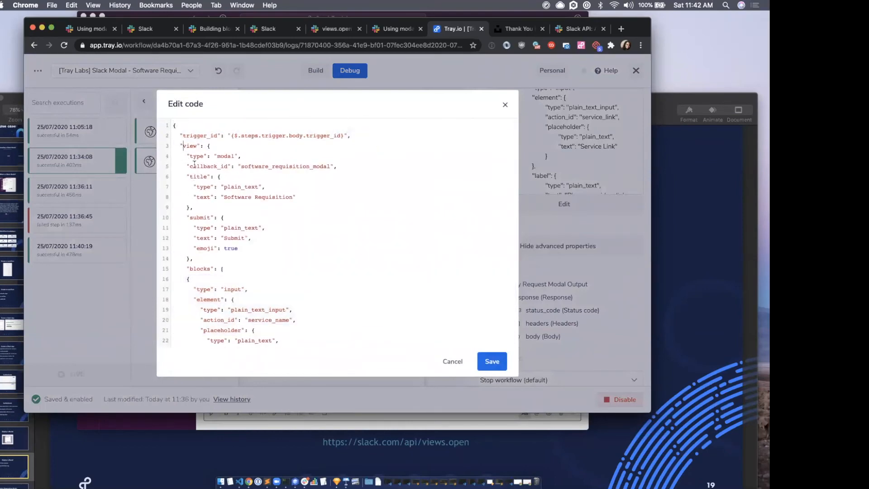
Highlight the blocks array's contents, its closing bracket and the closing brace of the view object in the request body
scroll(204, 168, "down", 4)
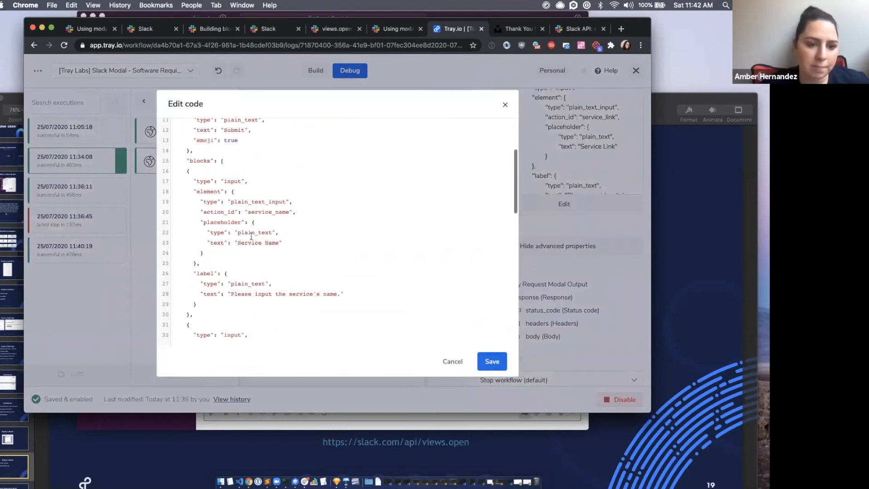
scroll(186, 154, "down", 2)
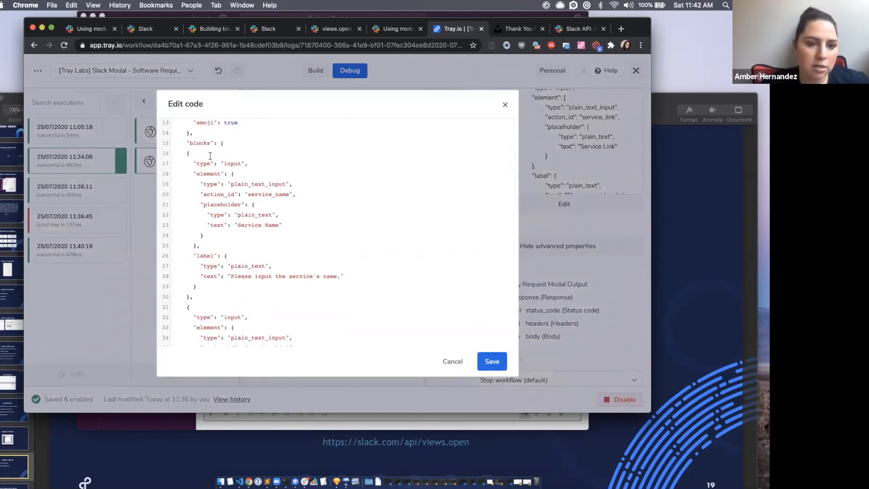
left_click_drag(180, 146, 194, 287)
scroll(250, 278, "down", 10)
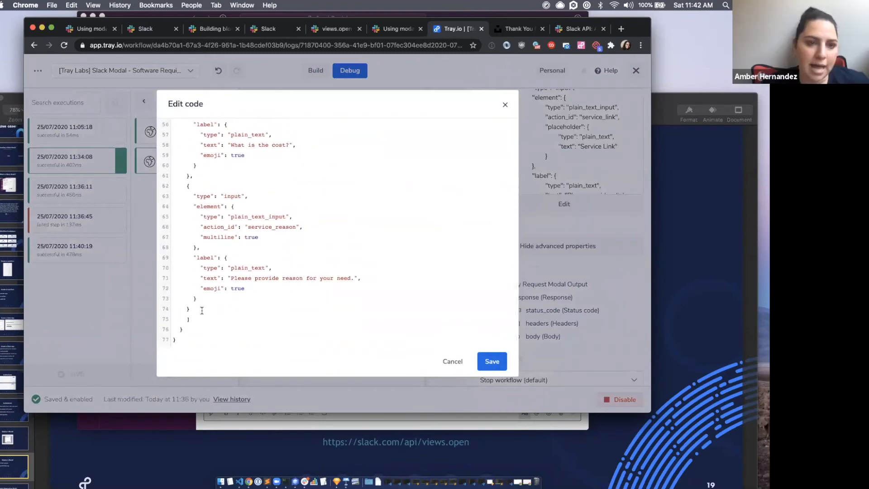
left_click(202, 311, "shift")
left_click_drag(184, 320, 199, 321)
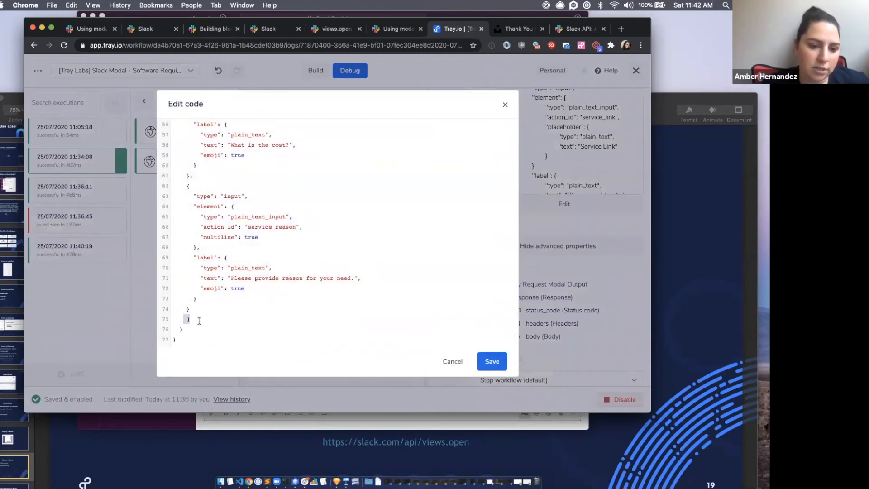
left_click(183, 330)
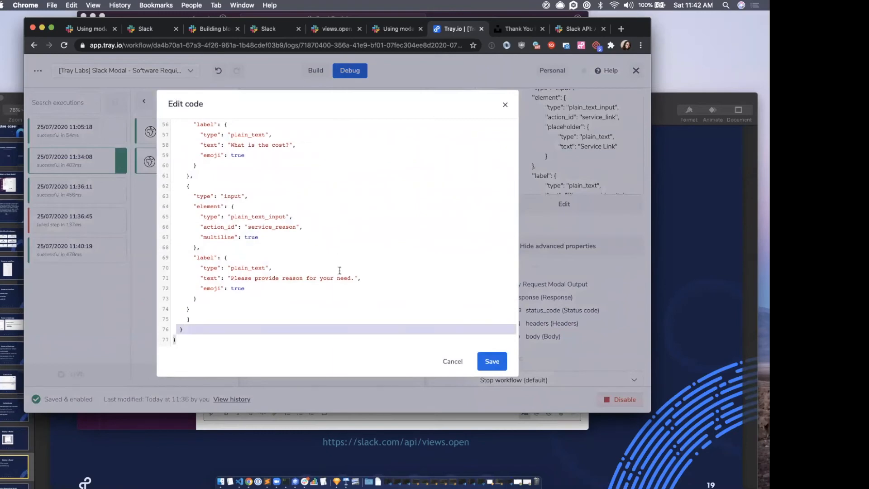
Switch to Block Kit Builder, try the payload without the comma after the "What is the cost?" text, and restore the comma
left_click(151, 31)
scroll(587, 214, "down", 10)
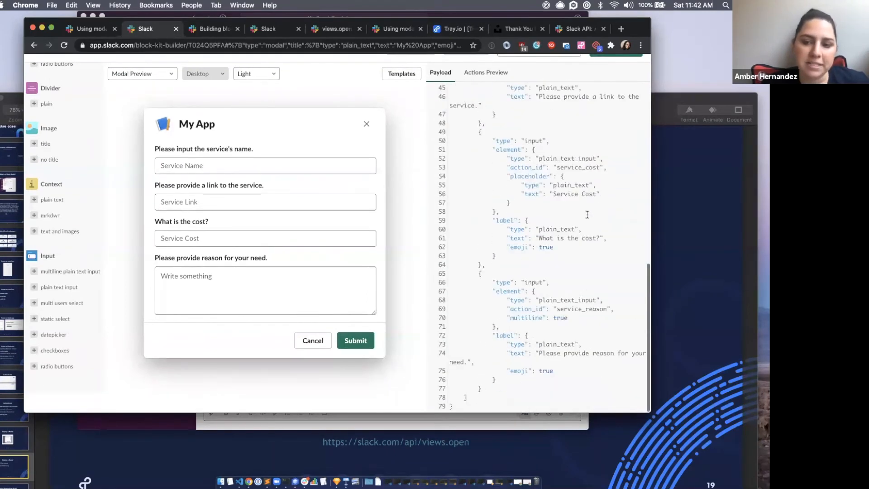
left_click(604, 238)
left_click(595, 323)
scroll(572, 219, "up", 5)
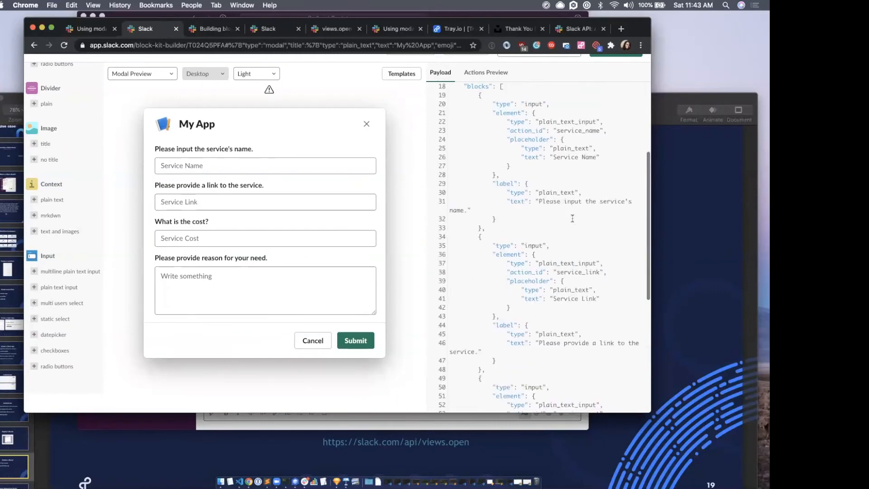
scroll(588, 240, "down", 5)
left_click(604, 238)
type(",")
left_click(597, 258)
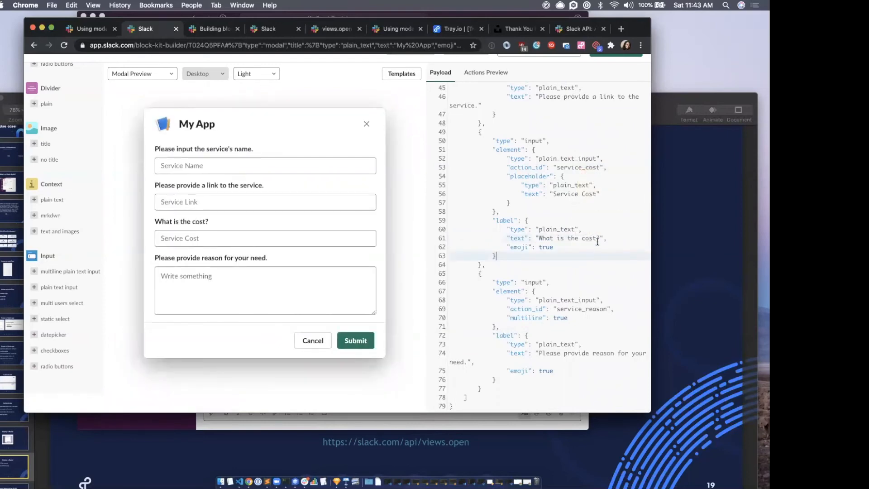
Return to Tray.io, review the request body from start to end, and save it
left_click(455, 29)
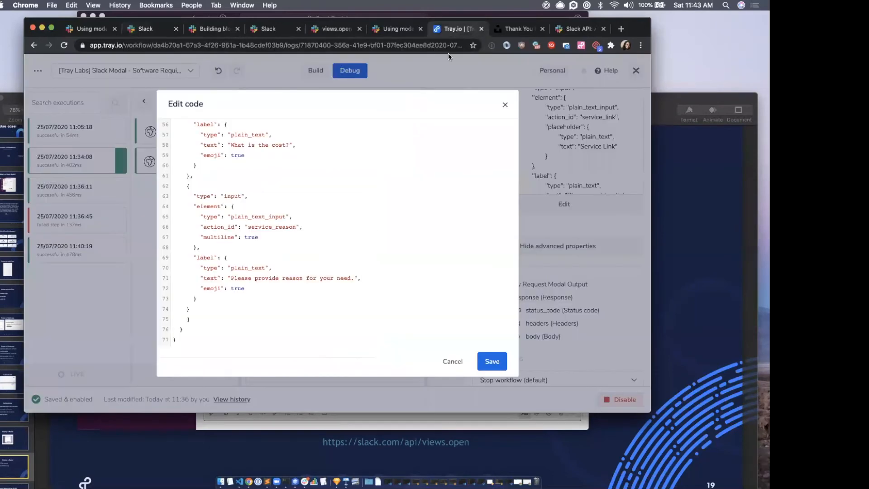
scroll(414, 181, "up", 15)
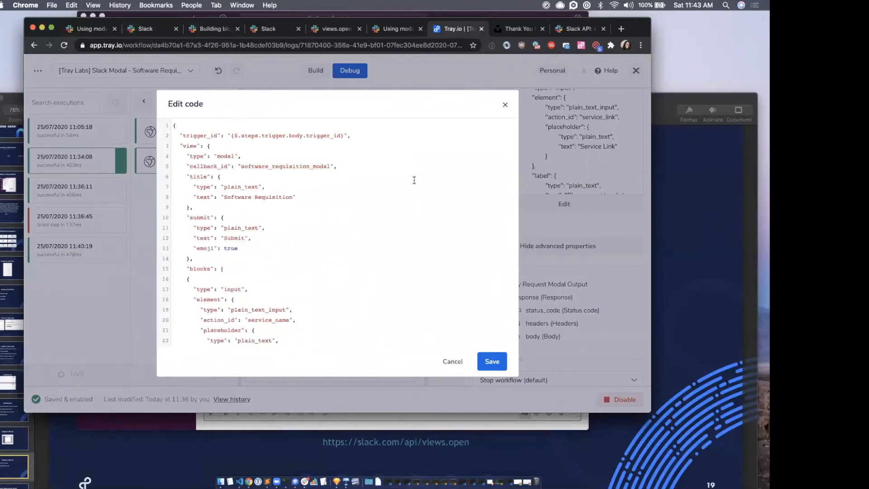
scroll(414, 180, "down", 15)
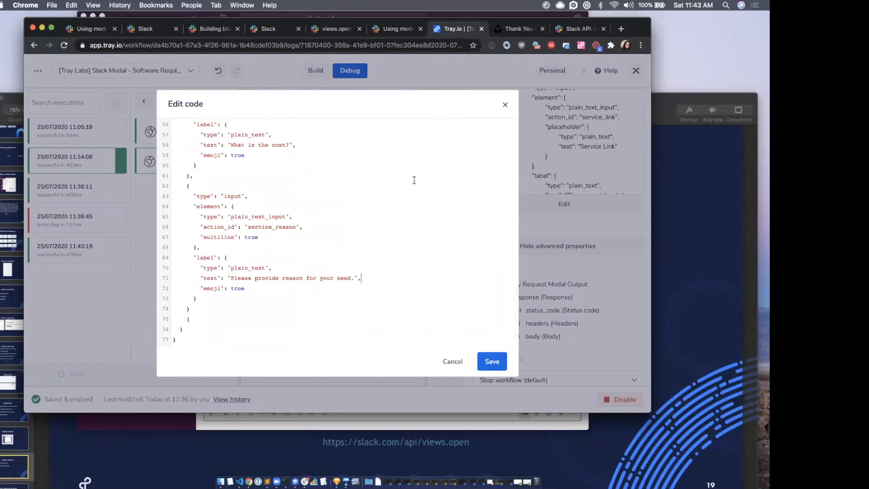
left_click(492, 362)
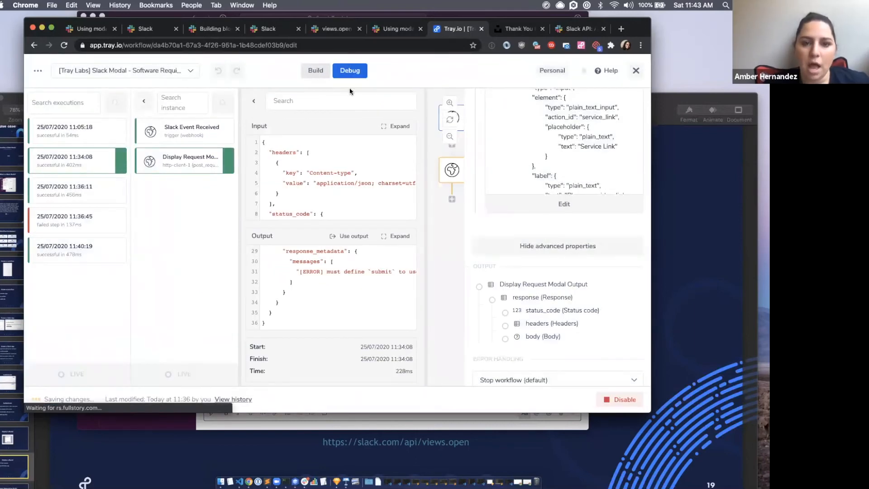
Reload the execution logs and examine the Display Request Modal output of the 25/07/2020 11:40:19 execution
left_click(315, 76)
left_click(350, 70)
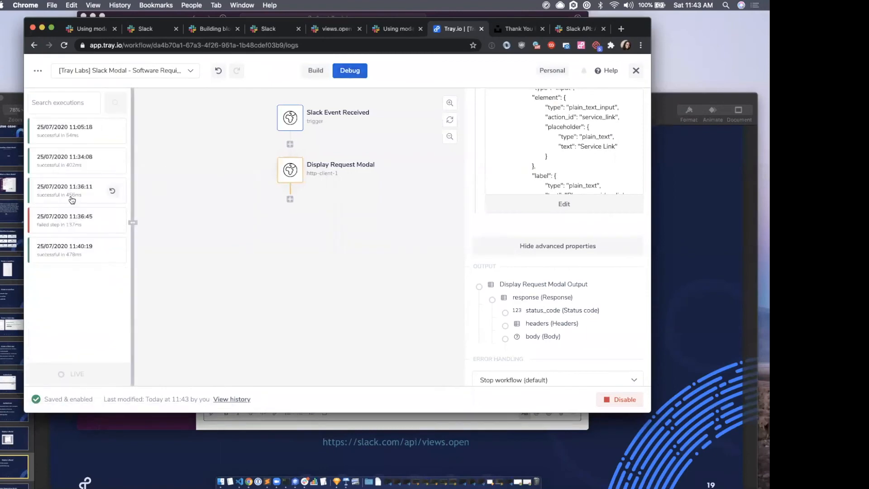
left_click(54, 226)
left_click(51, 249)
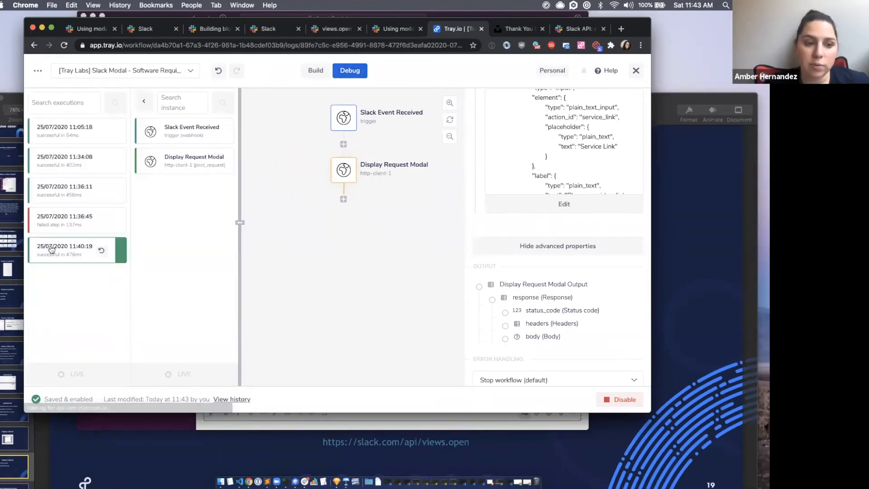
left_click(171, 162)
scroll(330, 309, "down", 2)
scroll(329, 308, "down", 20)
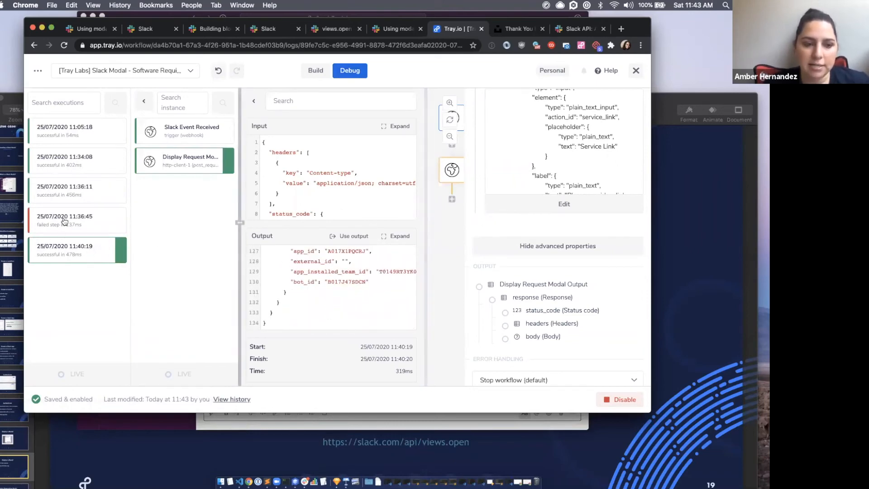
scroll(358, 269, "up", 2)
scroll(358, 269, "up", 5)
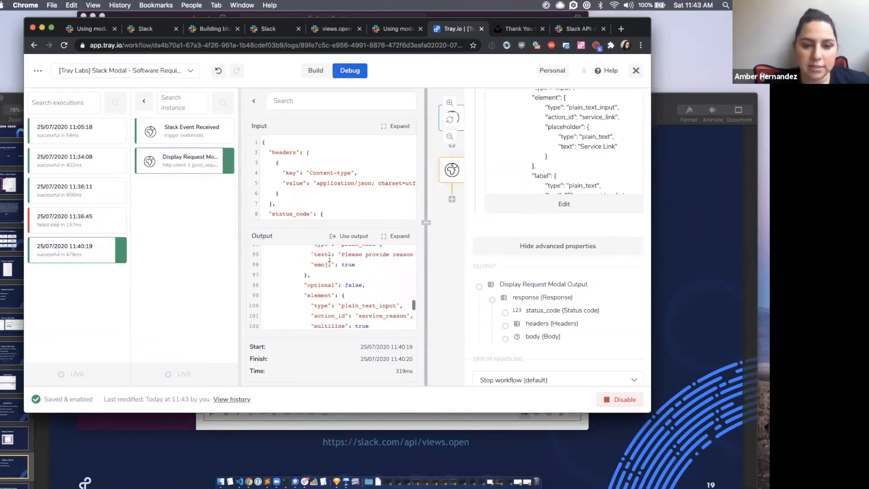
Read the Display Request Modal input of the 11:36:45 execution and highlight the body in its Slack Event Received output
left_click(88, 222)
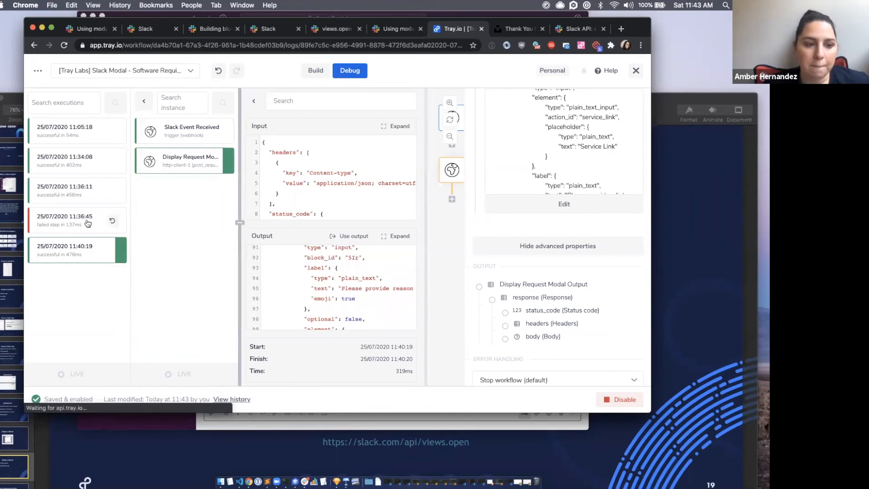
left_click(174, 158)
scroll(376, 177, "right", 5)
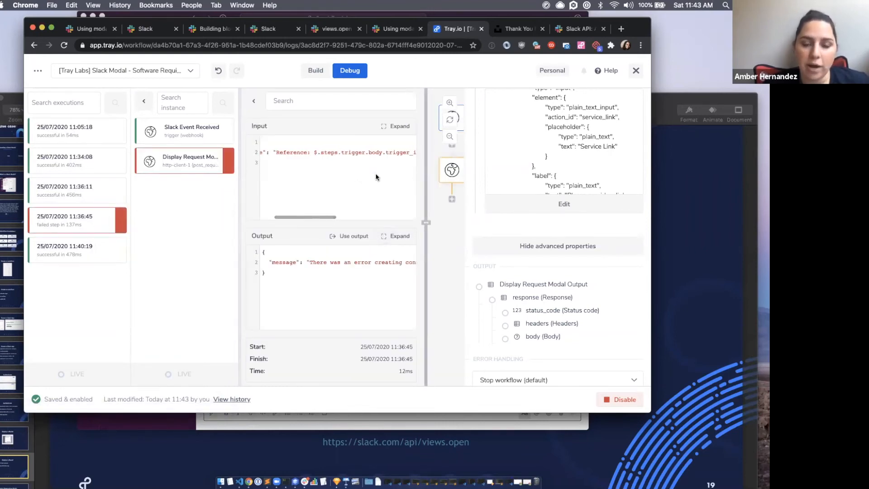
scroll(344, 152, "left", 6)
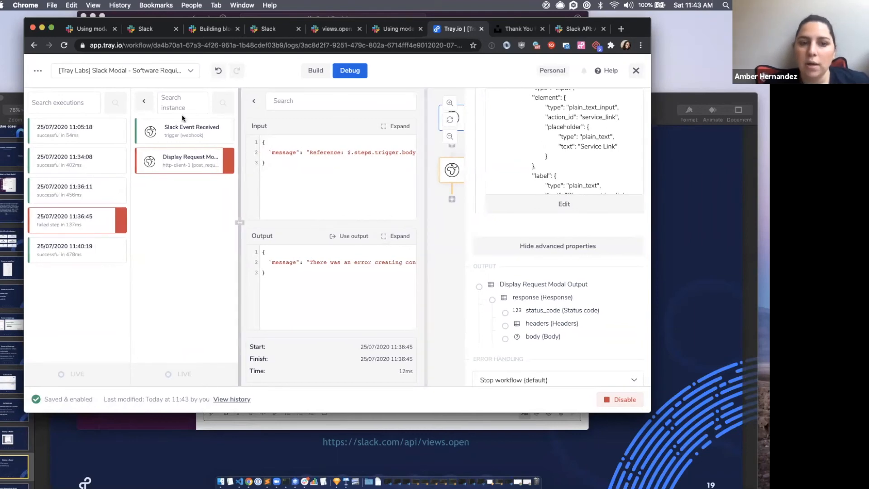
left_click(184, 131)
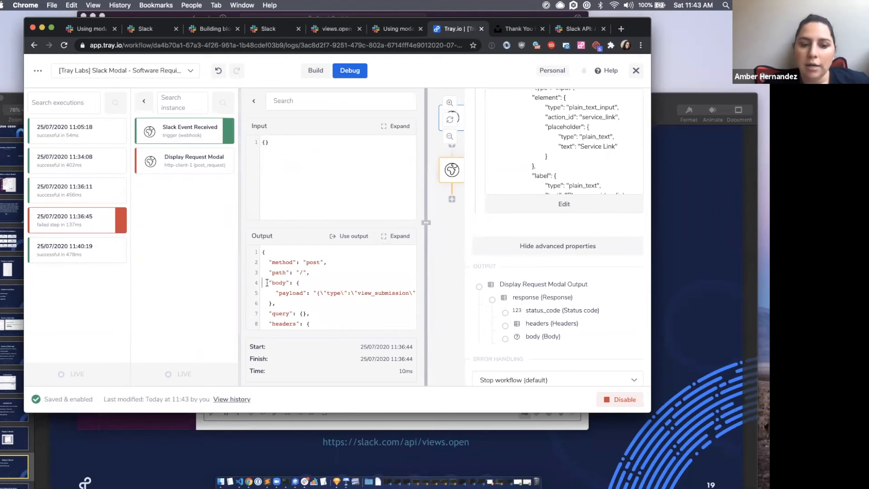
left_click_drag(266, 283, 308, 304)
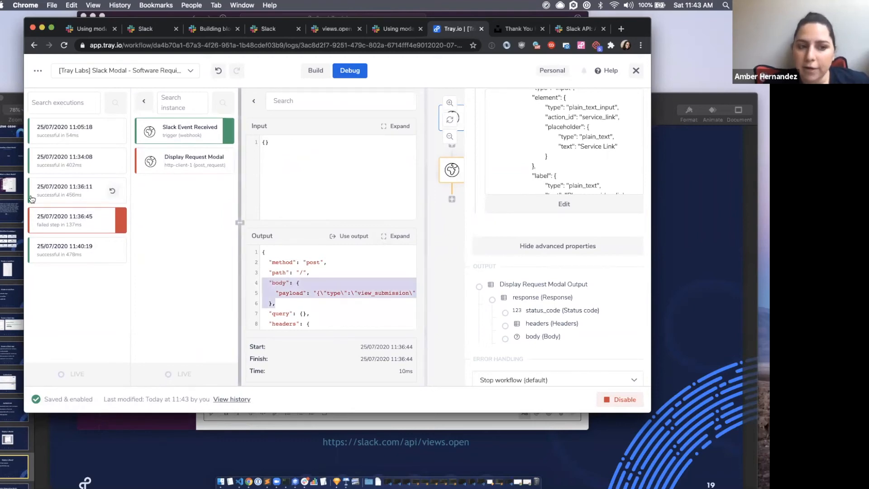
Examine the body fields in the Slack Event Received output of the 11:36:11 execution
left_click(54, 193)
left_click(184, 138)
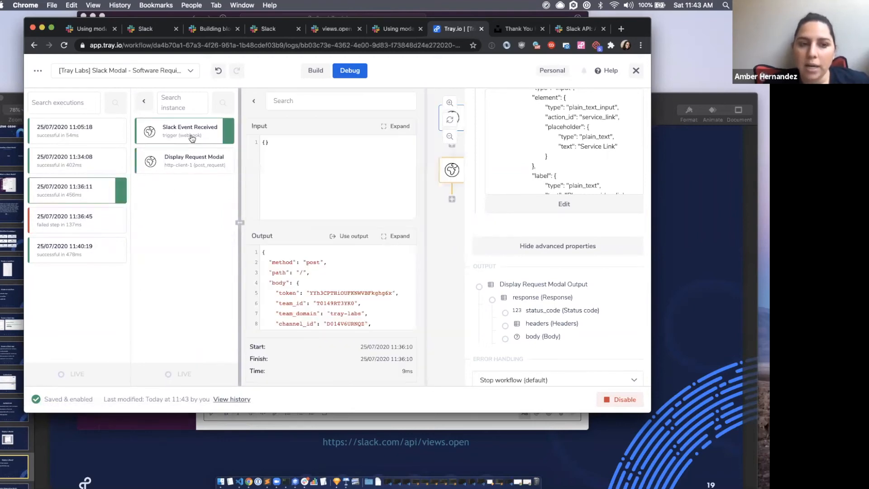
scroll(338, 299, "down", 3)
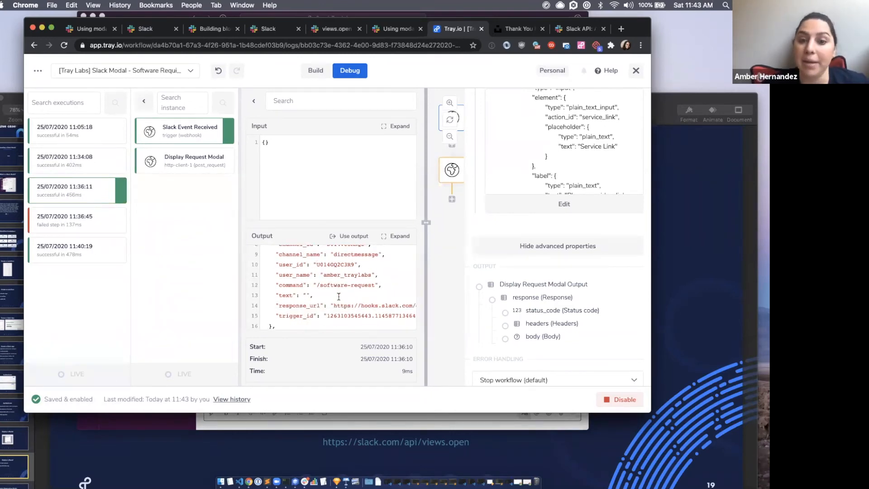
scroll(333, 296, "up", 3)
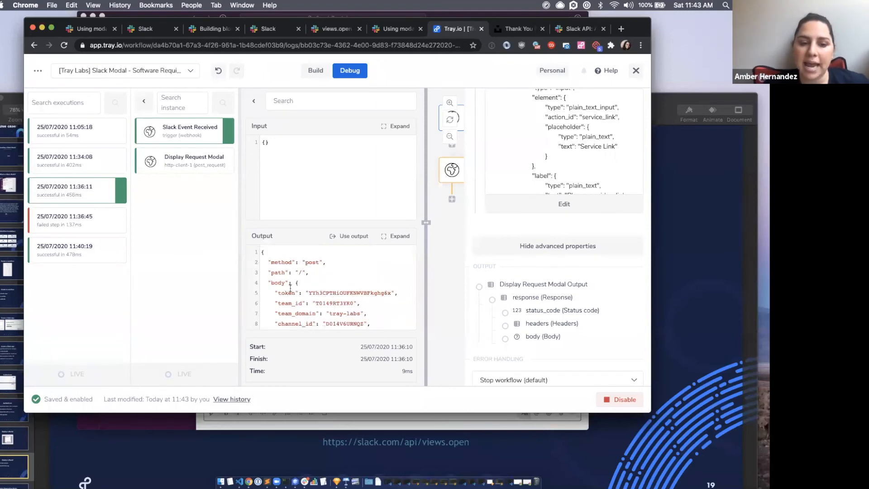
Review the Slack Event Received output in the 11:36:11 run and in the failed 11:36:45 run
scroll(290, 287, "down", 4)
left_click(62, 224)
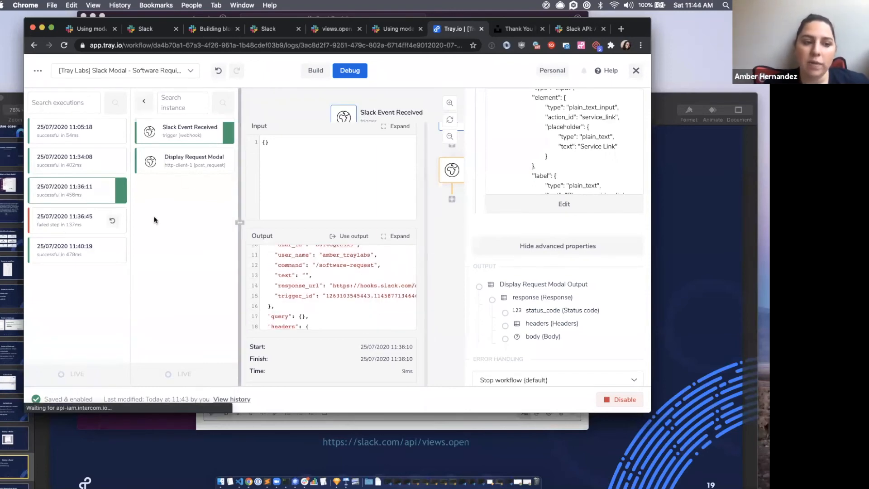
left_click(184, 141)
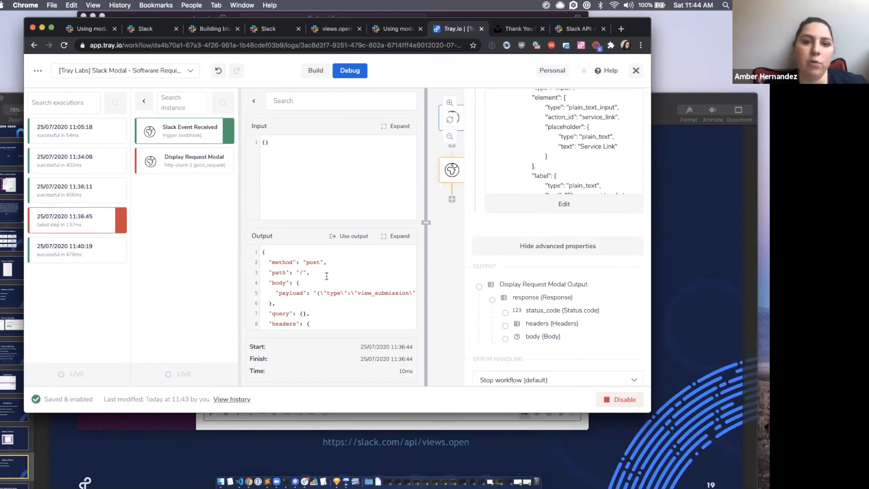
Switch to Keynote to review the Display Responding Modal slides 20 and 21, and return to the Tray.io workflow builder
left_click(316, 70)
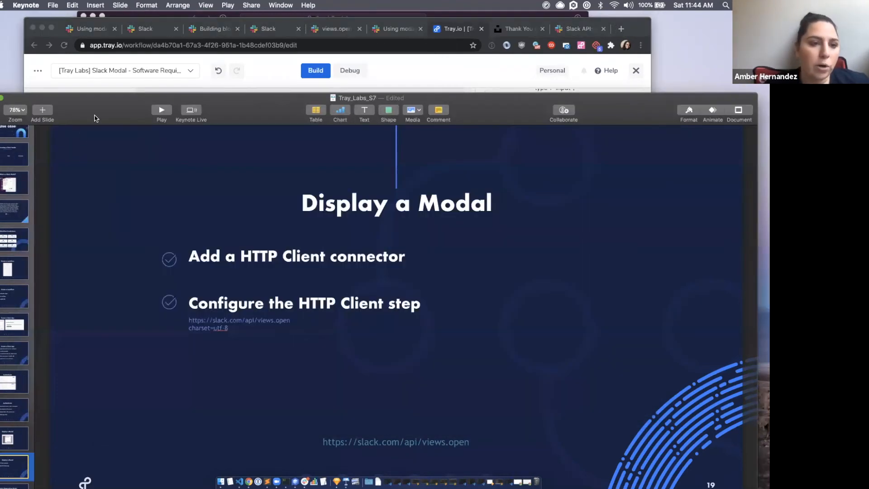
left_click_drag(95, 115, 150, 35)
scroll(69, 354, "down", 1)
scroll(69, 356, "down", 2)
left_click(65, 357)
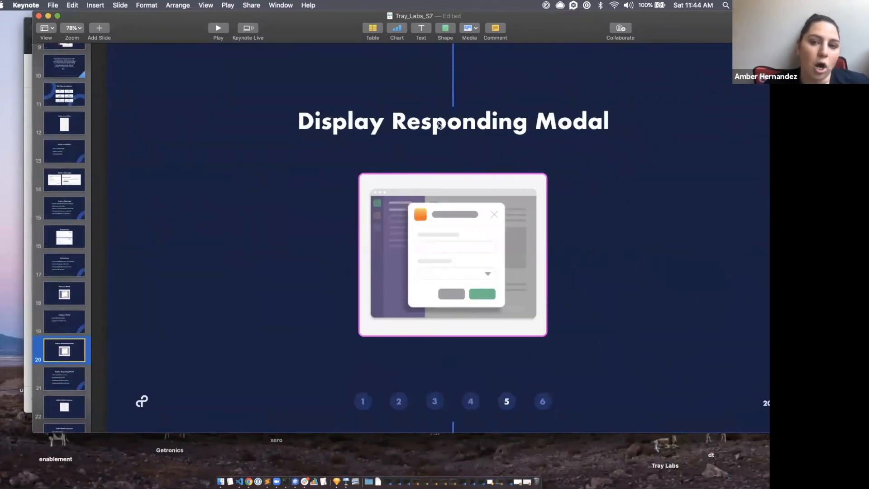
left_click(55, 378)
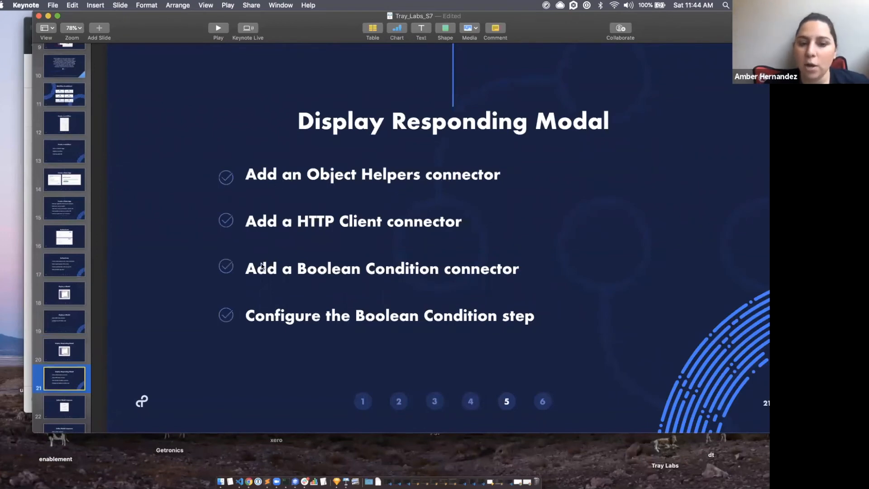
left_click_drag(334, 18, 270, 290)
left_click(315, 230)
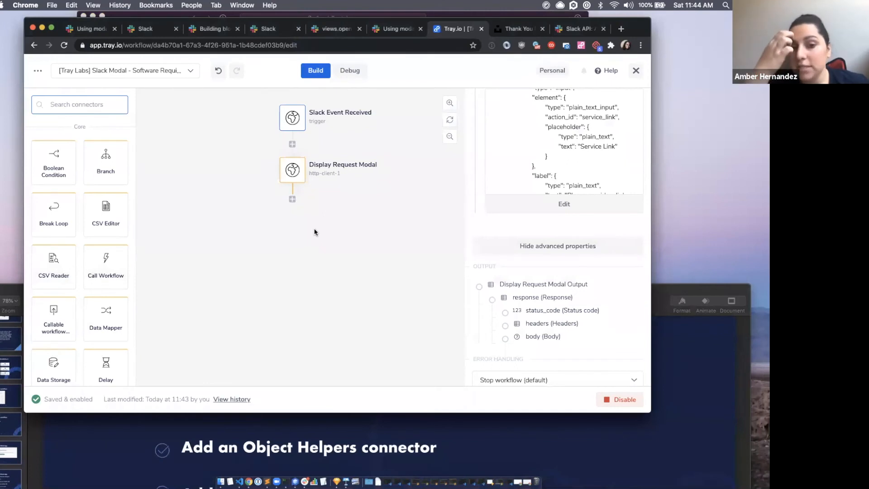
Examine the body payload in the Slack Event Received output of the failed 11:36:45 run
left_click(349, 70)
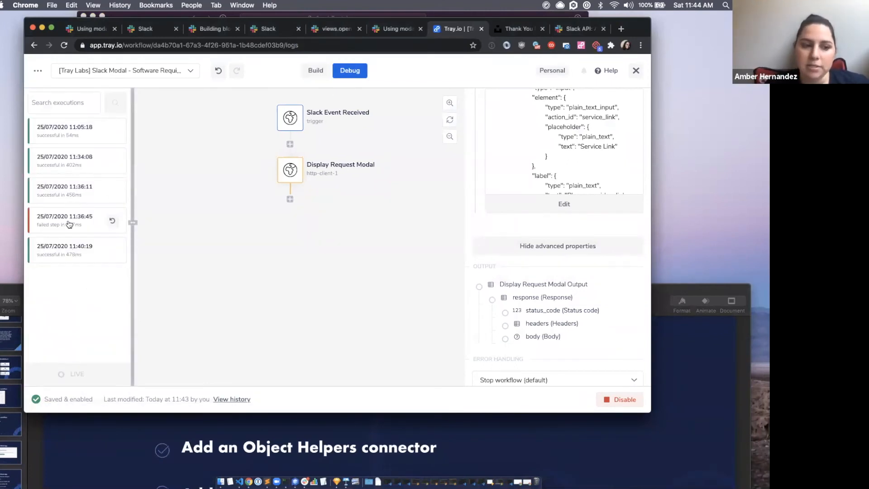
left_click(69, 222)
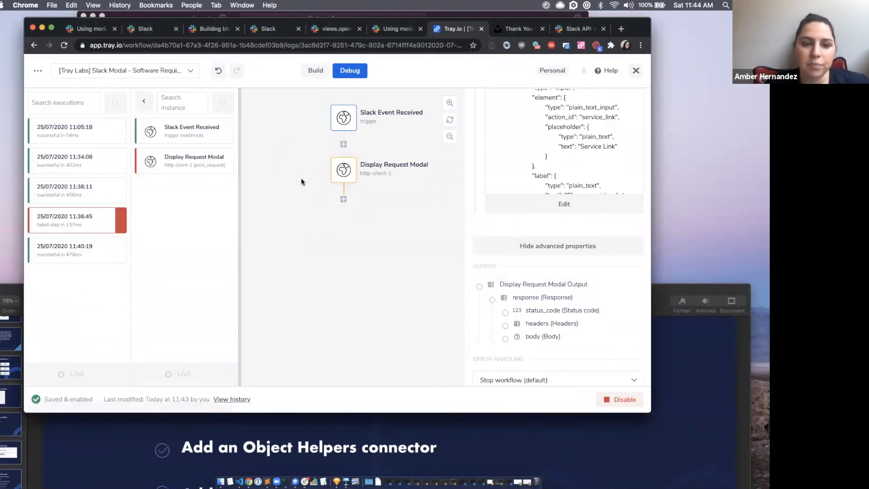
left_click(189, 136)
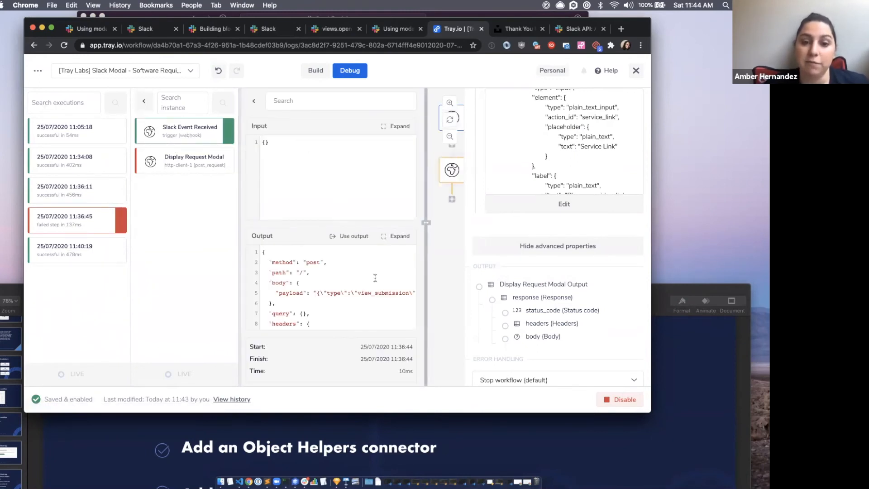
scroll(358, 304, "right", 5)
scroll(355, 310, "down", 1)
scroll(354, 310, "right", 3)
scroll(354, 310, "right", 8)
scroll(355, 311, "down", 2)
scroll(354, 310, "left", 15)
left_click_drag(312, 262, 372, 262)
scroll(372, 262, "right", 10)
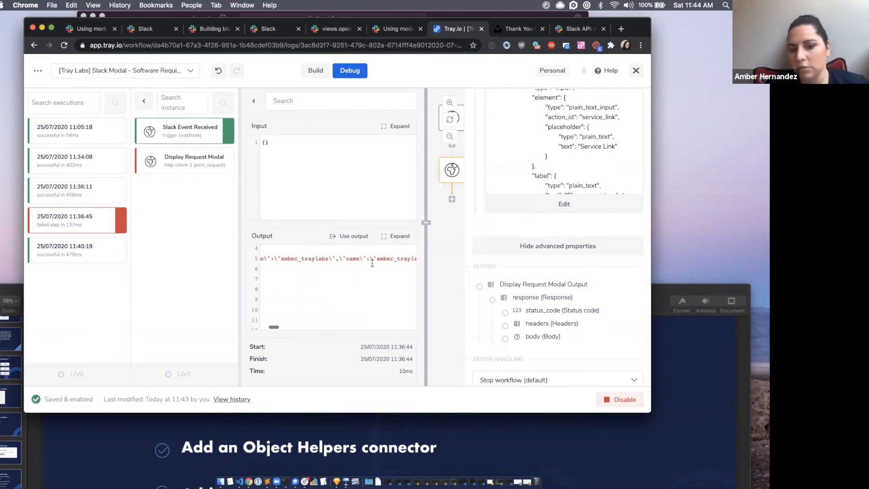
scroll(372, 262, "right", 3)
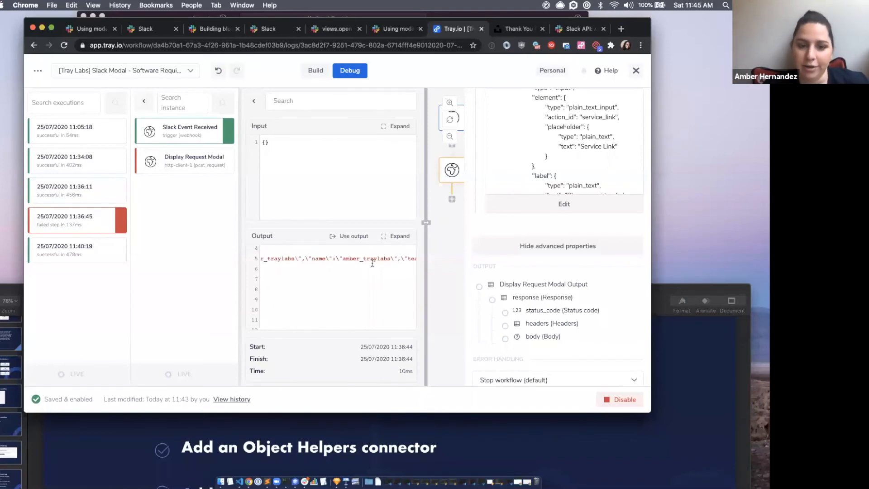
scroll(356, 263, "left", 5)
scroll(349, 272, "up", 1)
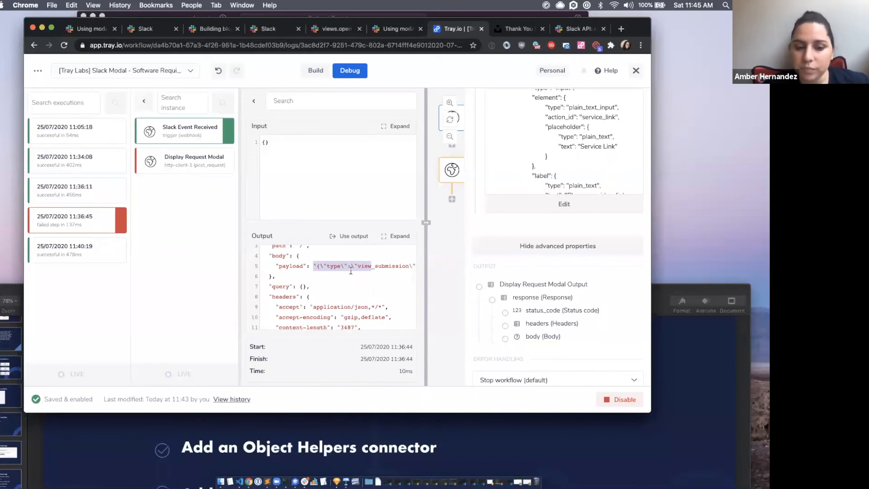
double_click(289, 266)
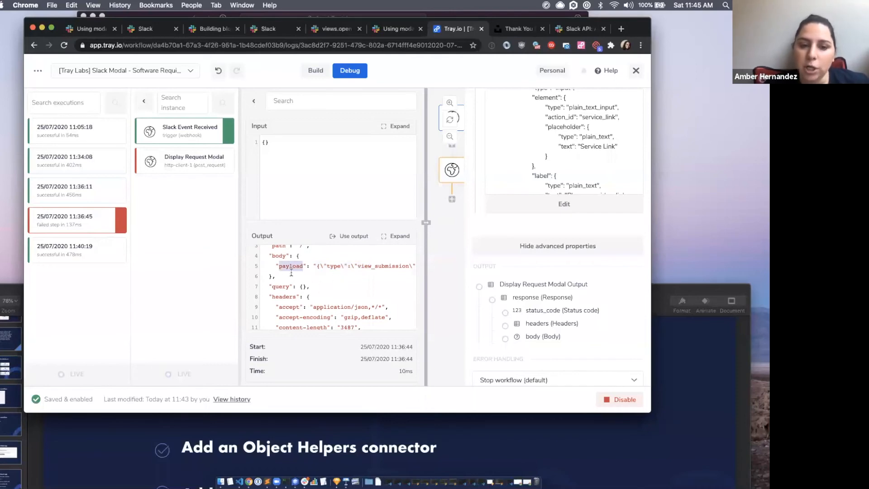
Examine the input and output messages of the Display Request Modal step in the failed run
left_click(190, 161)
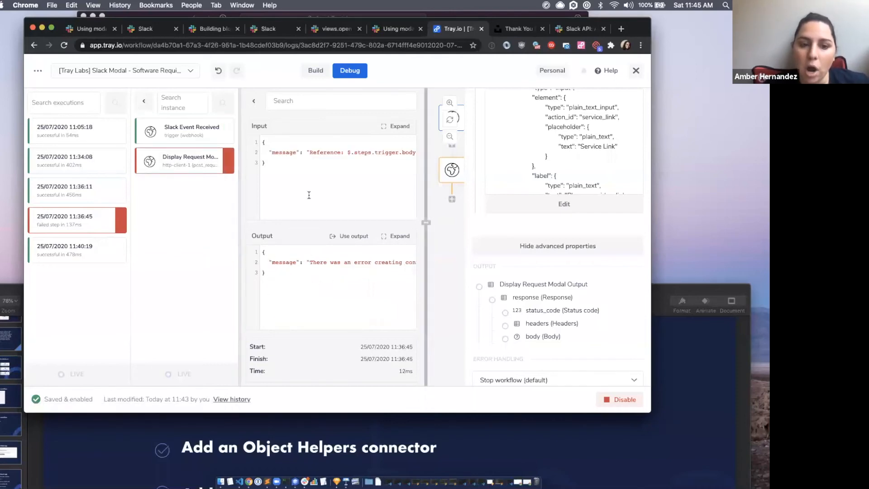
scroll(349, 180, "right", 5)
left_click_drag(393, 154, 369, 153)
left_click(370, 153)
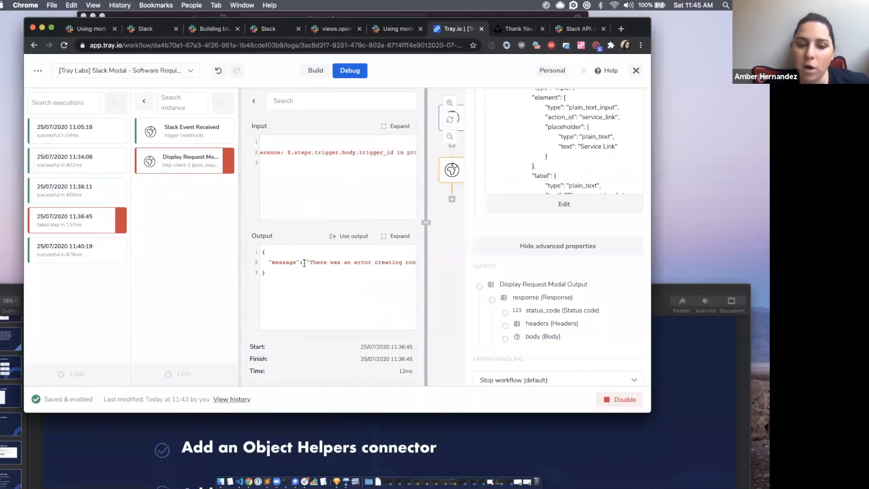
Examine the body fields in the Slack Event Received output of the successful 11:36:11 run for comparison
left_click(92, 190)
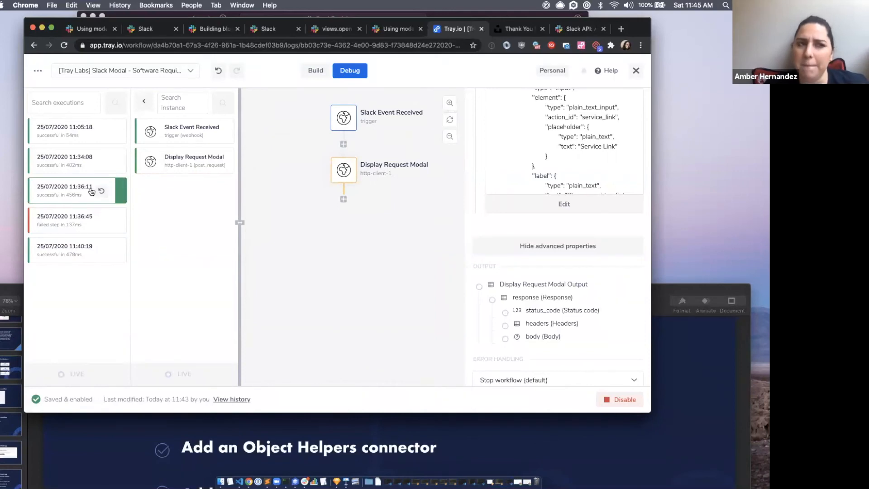
left_click(177, 136)
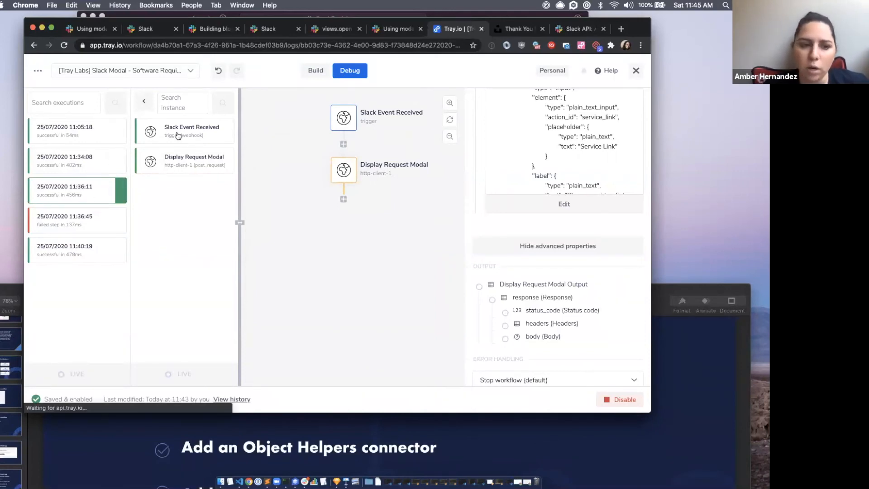
scroll(281, 297, "down", 3)
scroll(280, 298, "up", 3)
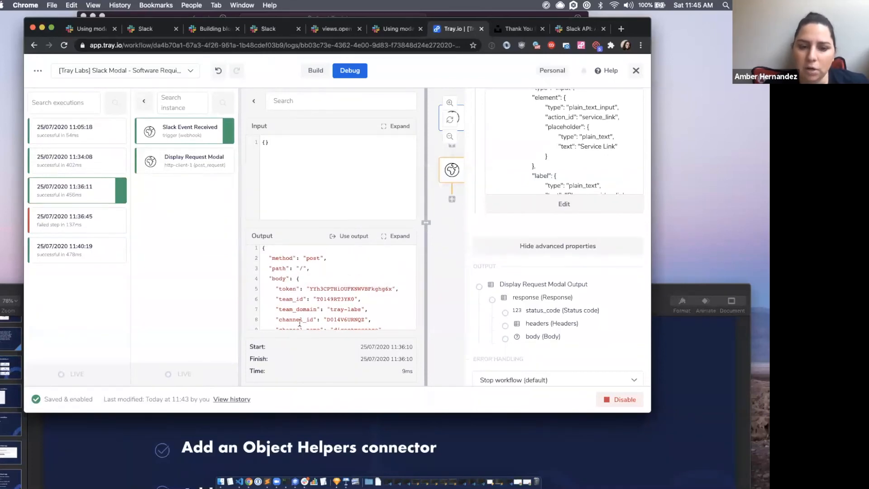
scroll(299, 323, "down", 5)
scroll(299, 323, "up", 5)
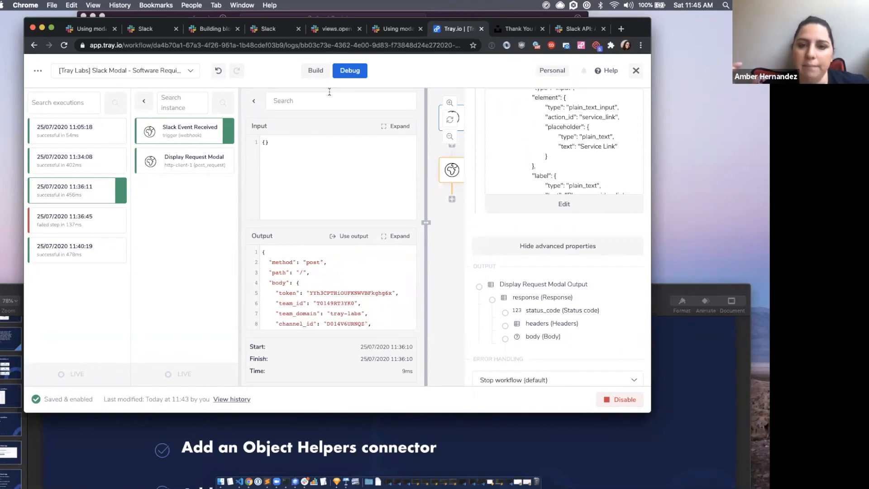
Add a Boolean Condition directly after the Slack Event Received trigger and move Display Request Modal into its FALSE branch
left_click(315, 70)
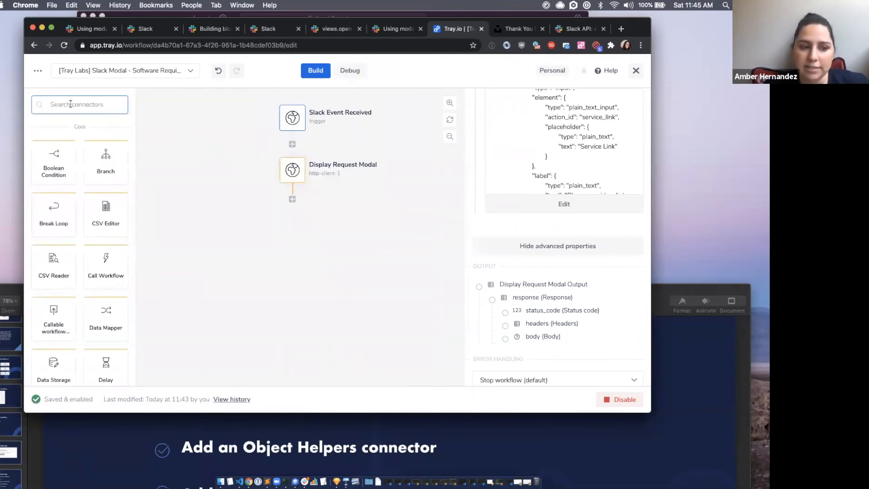
type("bool")
left_click_drag(54, 161, 288, 134)
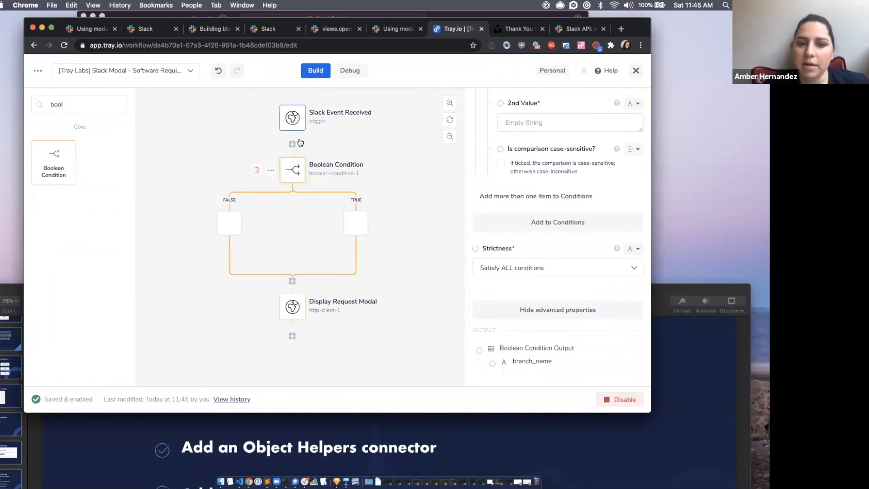
left_click(296, 118)
left_click(292, 170)
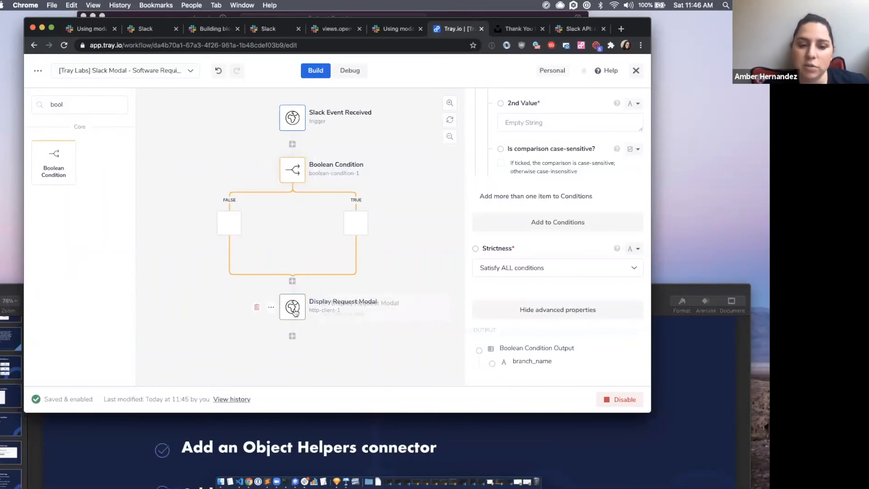
left_click_drag(292, 305, 234, 227)
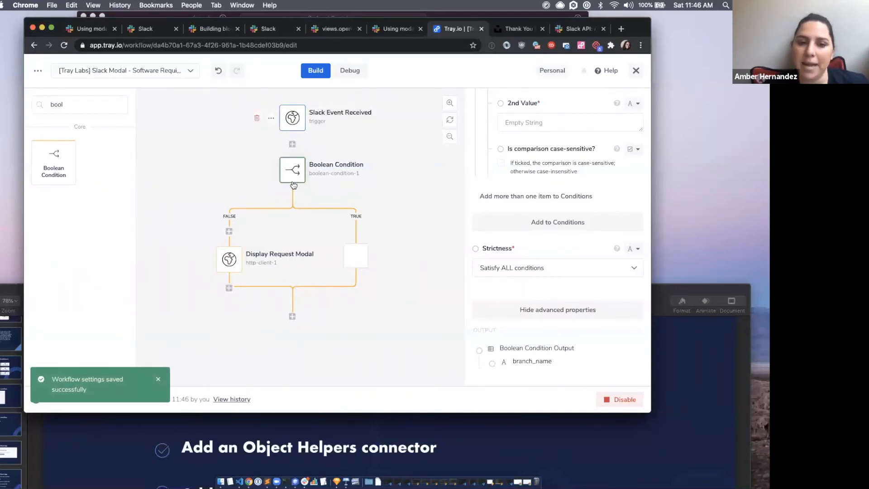
Set the Boolean Condition step's operation to Property exists
mouse_move(293, 183)
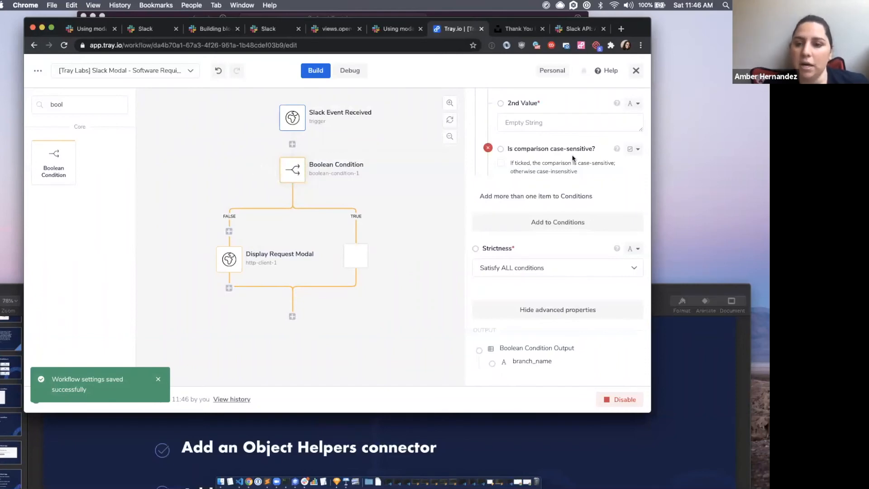
scroll(573, 154, "up", 5)
scroll(572, 155, "up", 4)
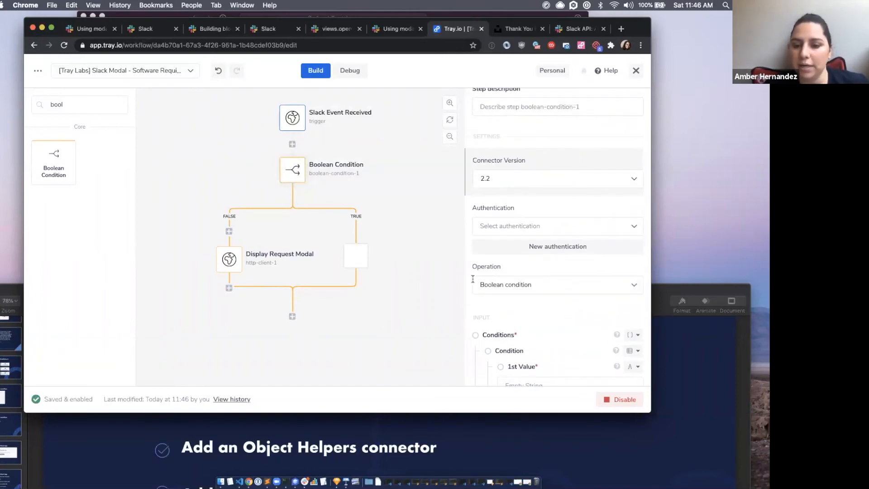
left_click(528, 279)
left_click(510, 346)
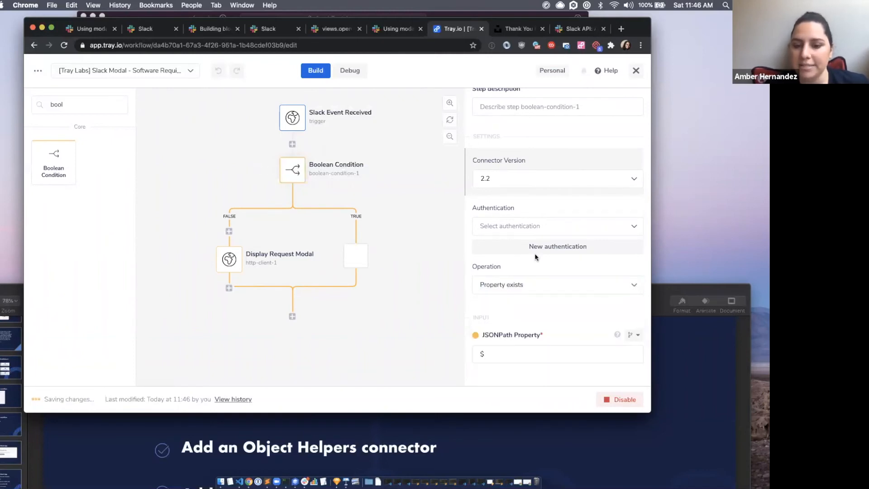
scroll(525, 255, "down", 2)
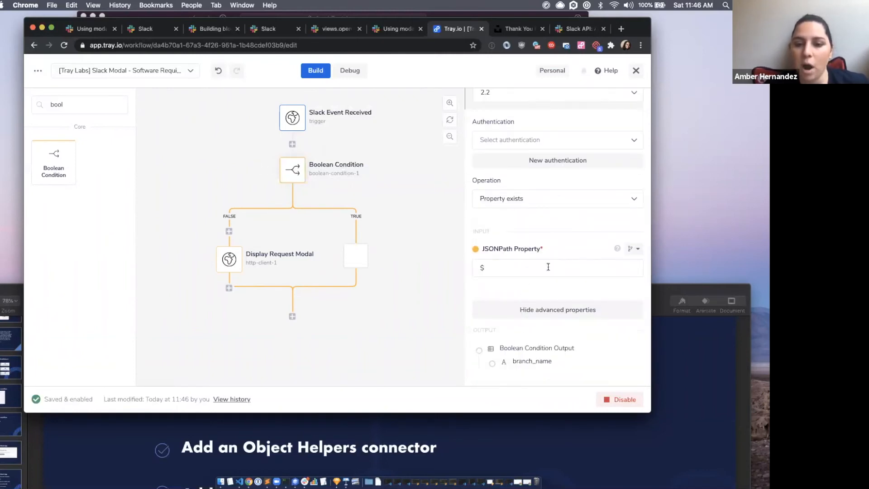
Use the Slack Event Received output of the failed 11:36:45 run as the trigger's output schema
left_click_drag(474, 248, 293, 119)
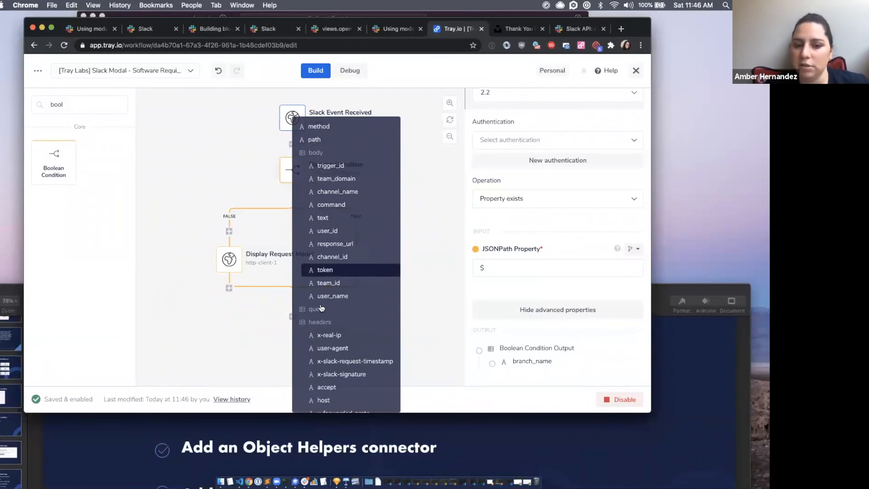
left_click(353, 70)
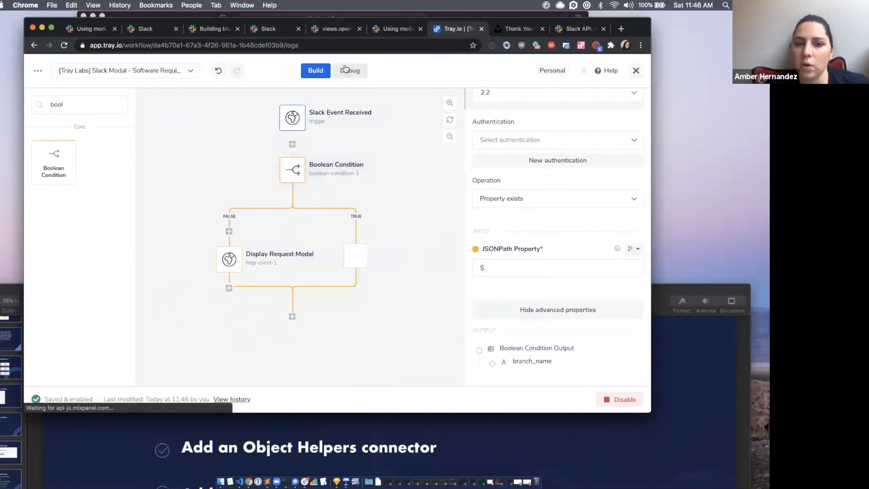
left_click(61, 222)
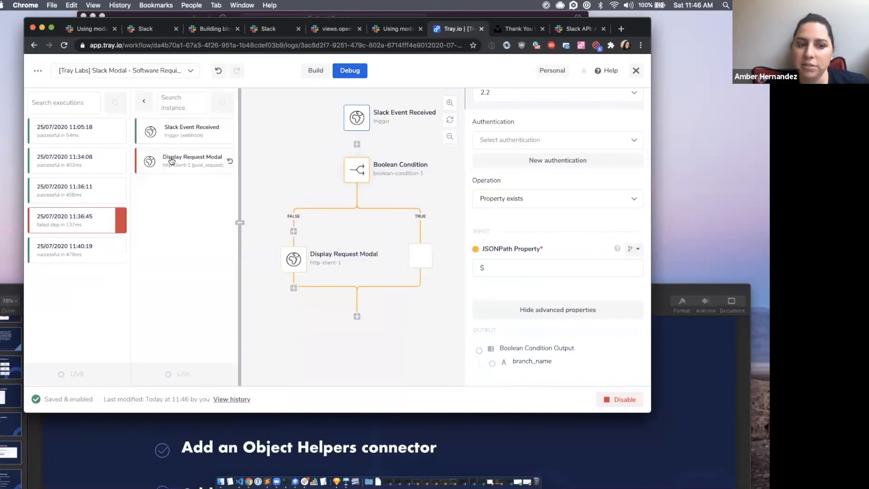
left_click(176, 135)
left_click(364, 237)
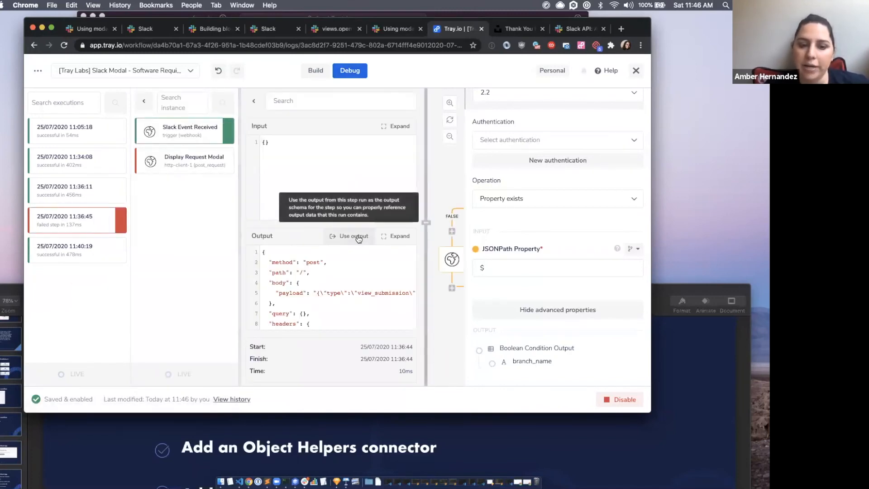
Set the Boolean Condition's JSONPath property to the trigger's payload, $.steps.trigger.body.payload
left_click(315, 71)
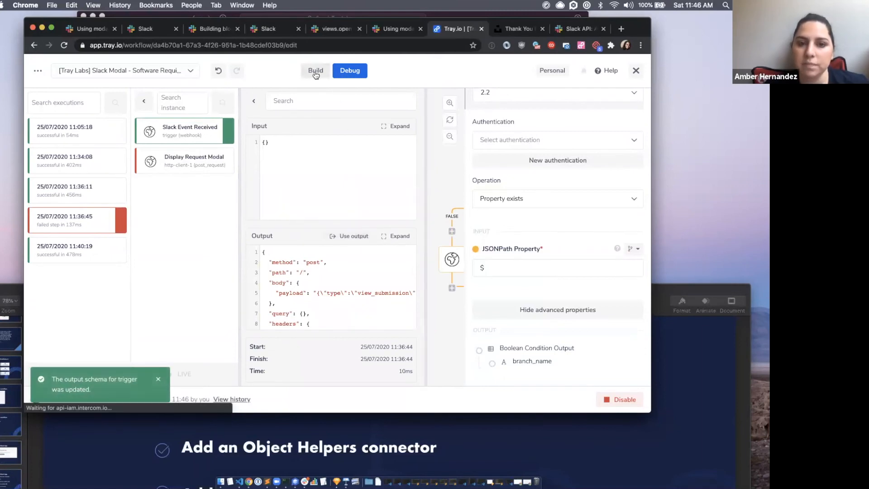
left_click(505, 264)
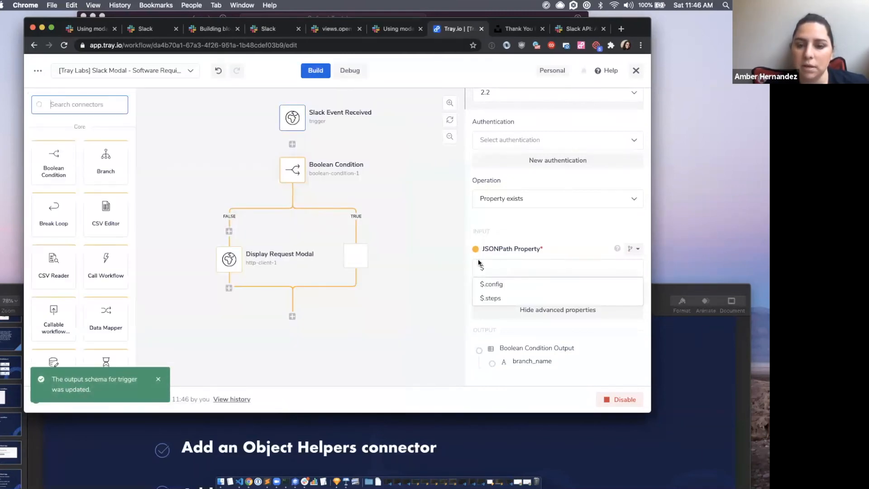
left_click_drag(475, 249, 329, 165)
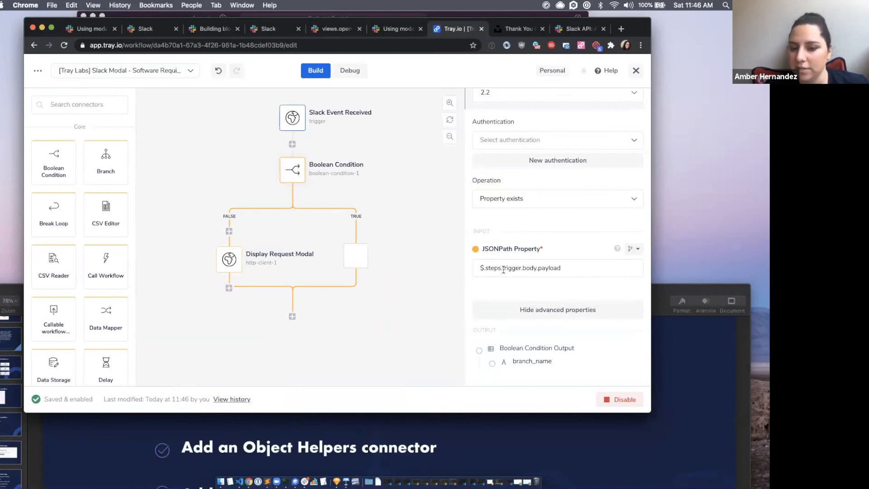
left_click(569, 268)
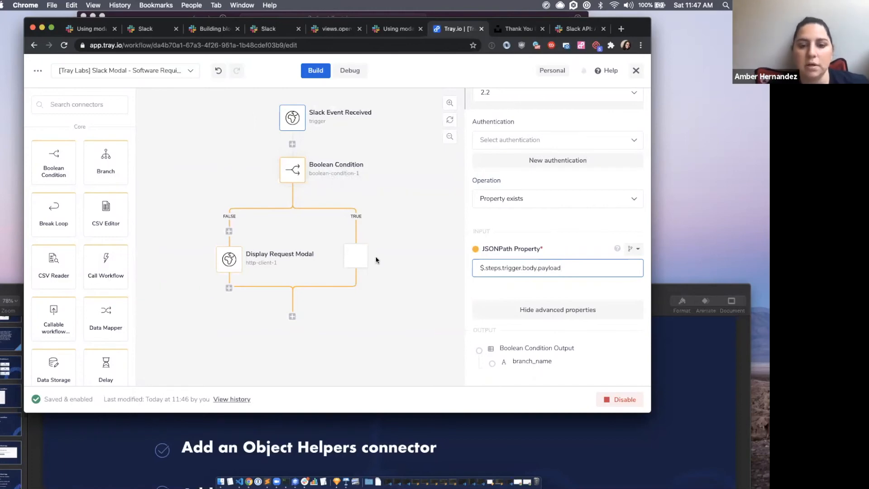
Rename the Boolean Condition step to "Is Modal Response Event?"
left_click(372, 143)
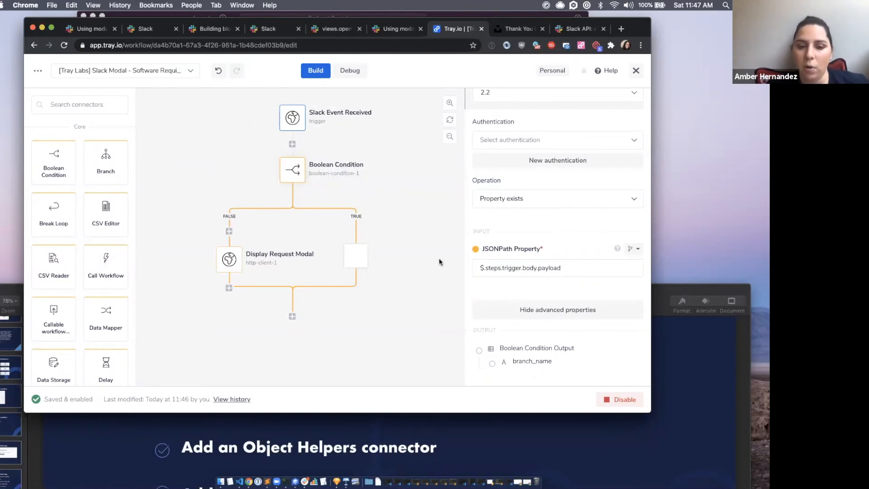
scroll(621, 245, "up", 5)
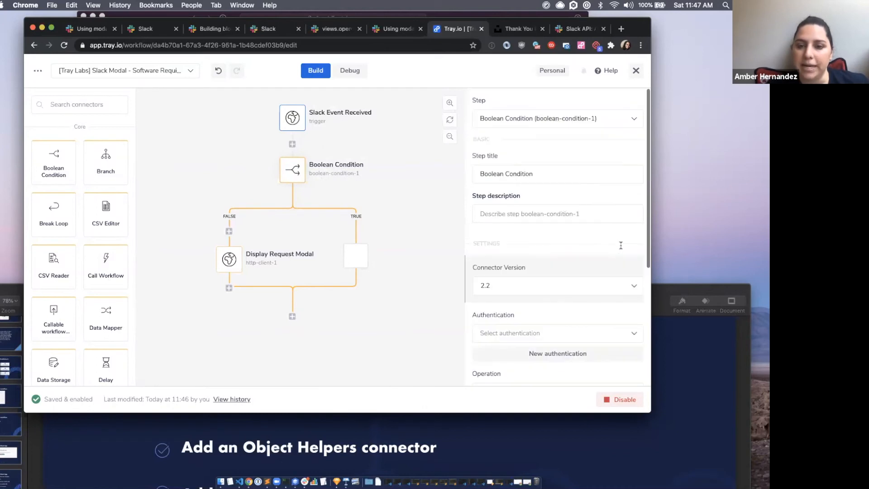
triple_click(520, 174)
key("BackSpace")
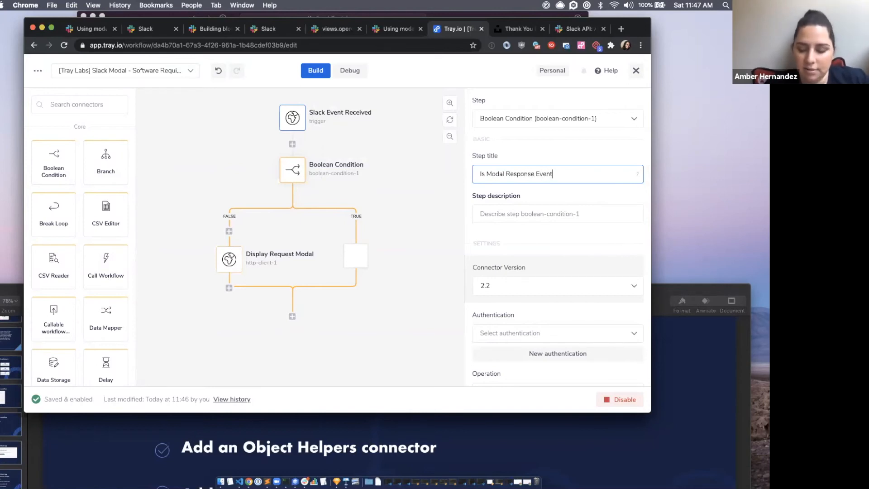
left_click(377, 185)
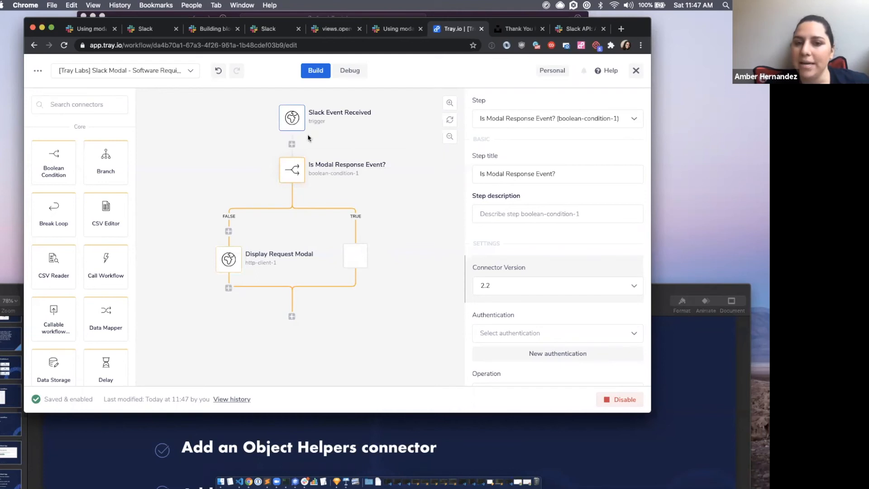
Add an Object Helpers connector to the TRUE branch of the Is Modal Response Event? condition
left_click(292, 118)
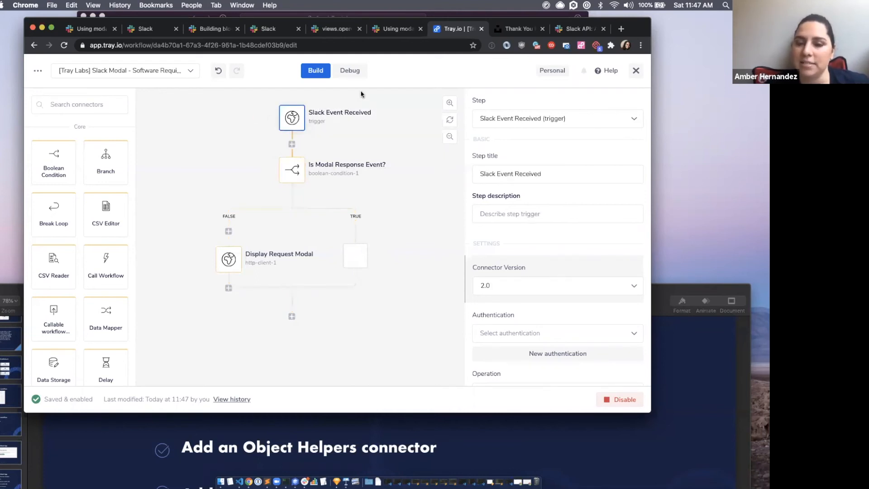
left_click(91, 112)
type("obj")
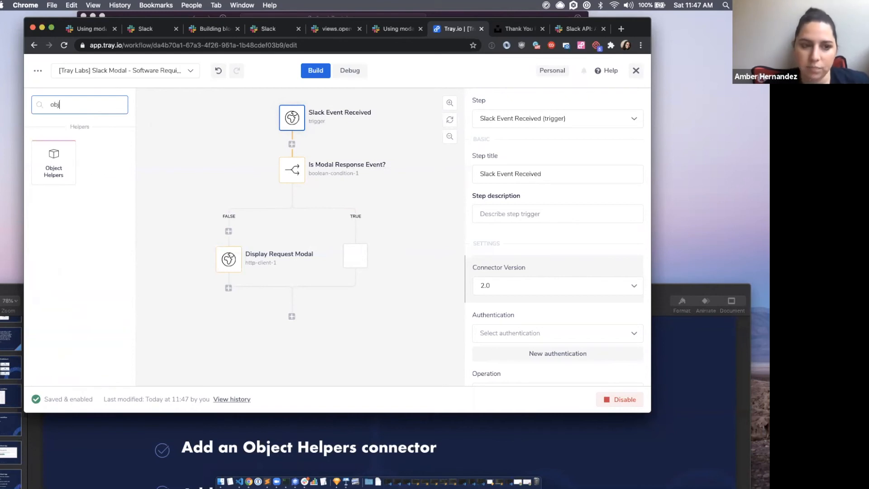
left_click_drag(52, 163, 355, 254)
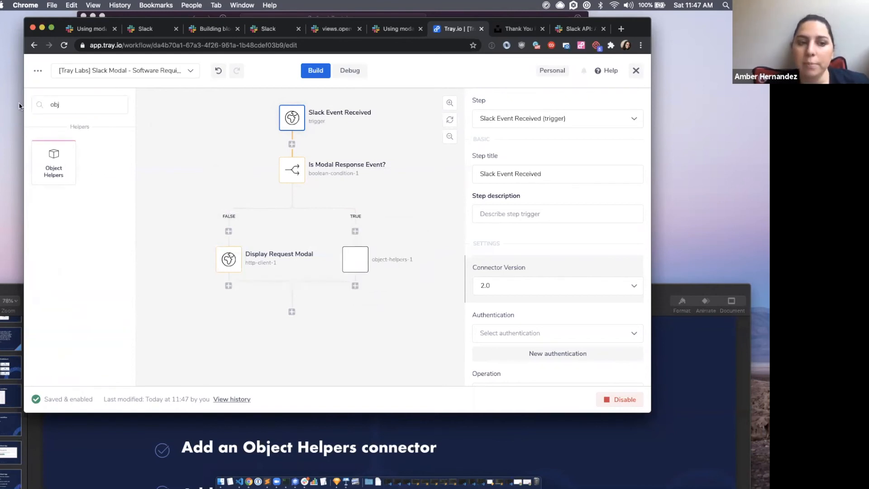
double_click(67, 103)
key("BackSpace")
scroll(55, 316, "down", 10)
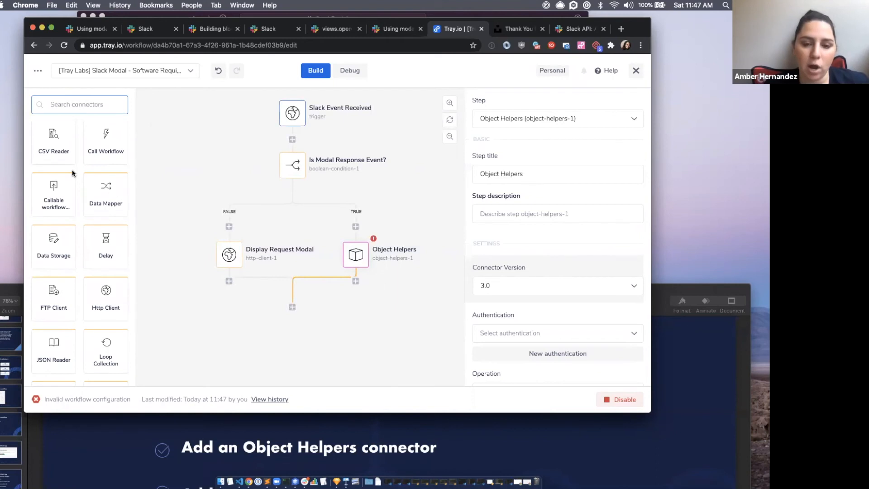
scroll(74, 174, "up", 3)
type("ob")
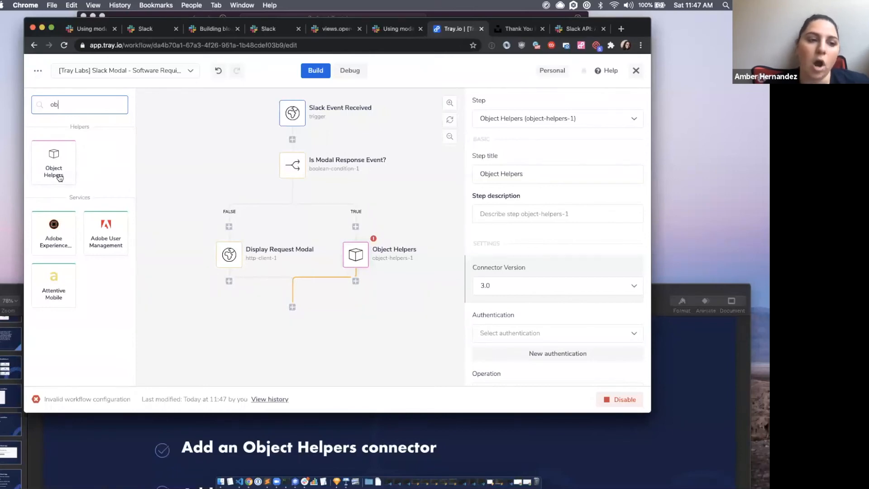
left_click_drag(62, 170, 355, 255)
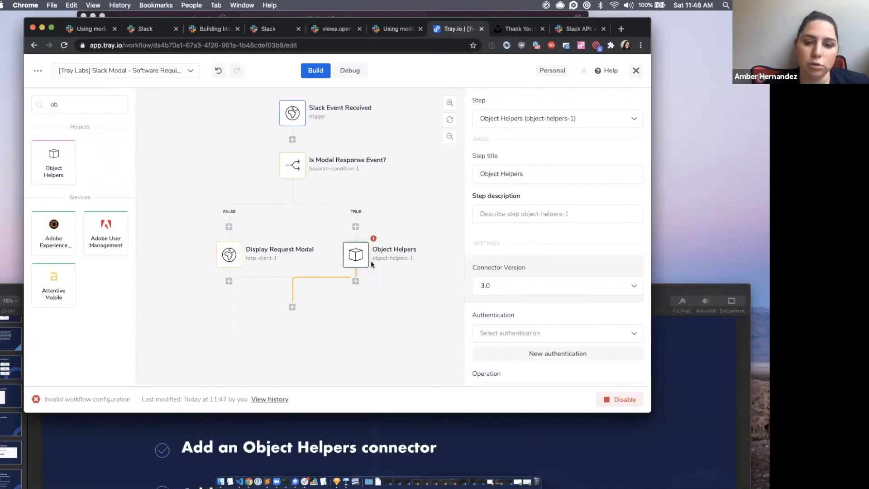
Set the Object Helpers step's operation to JSON parse
scroll(546, 241, "down", 3)
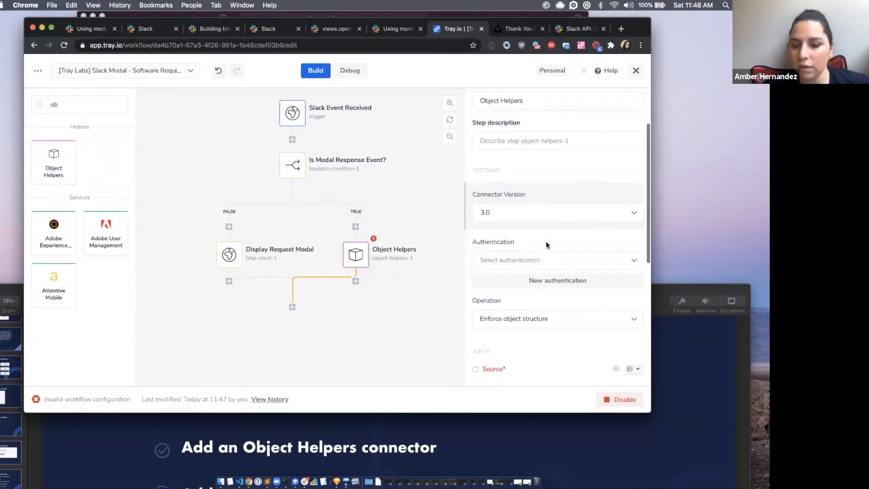
scroll(540, 263, "down", 4)
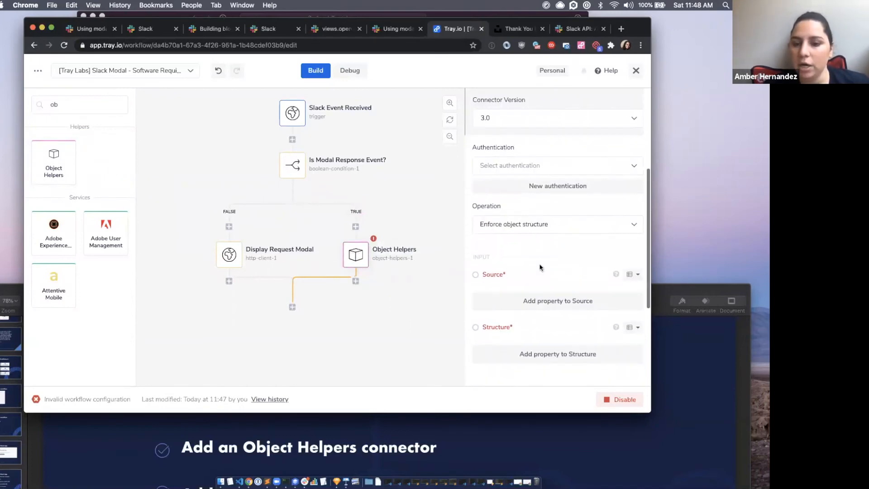
left_click(526, 226)
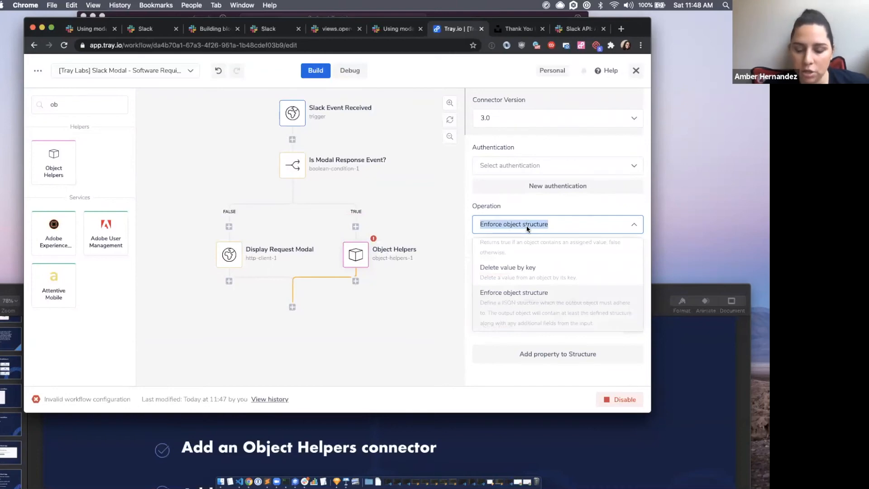
type("p")
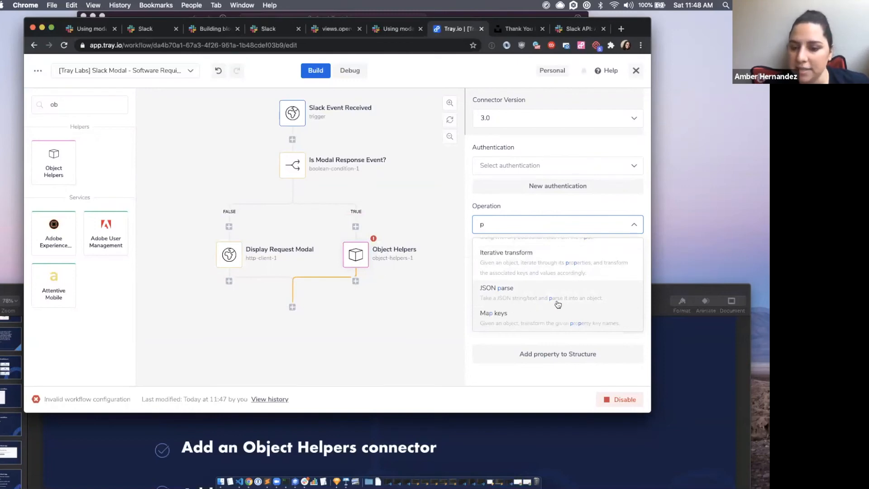
left_click(606, 300)
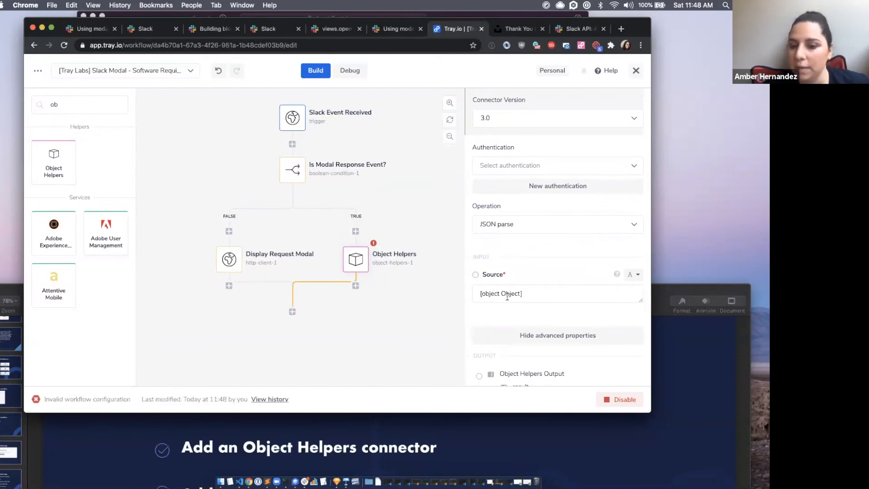
Copy the condition's path $.steps.trigger.body.payload into the Object Helpers Source and set that input's type to jsonpath
left_click(292, 169)
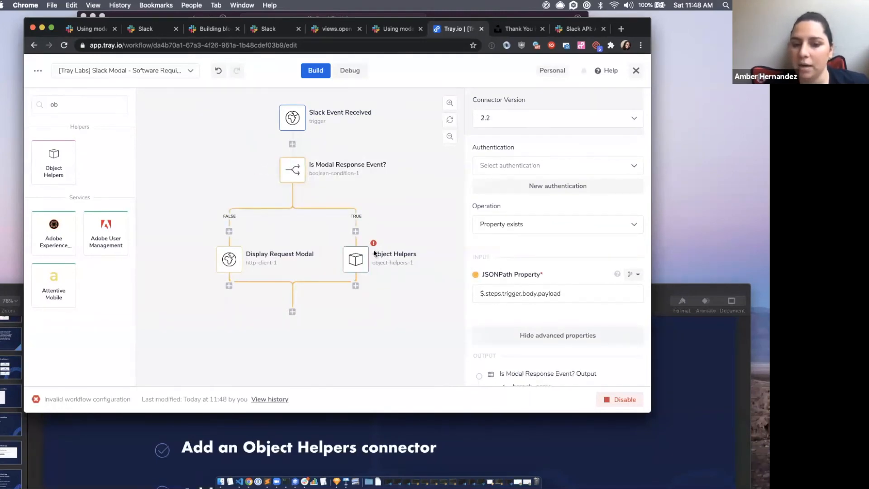
left_click(356, 259)
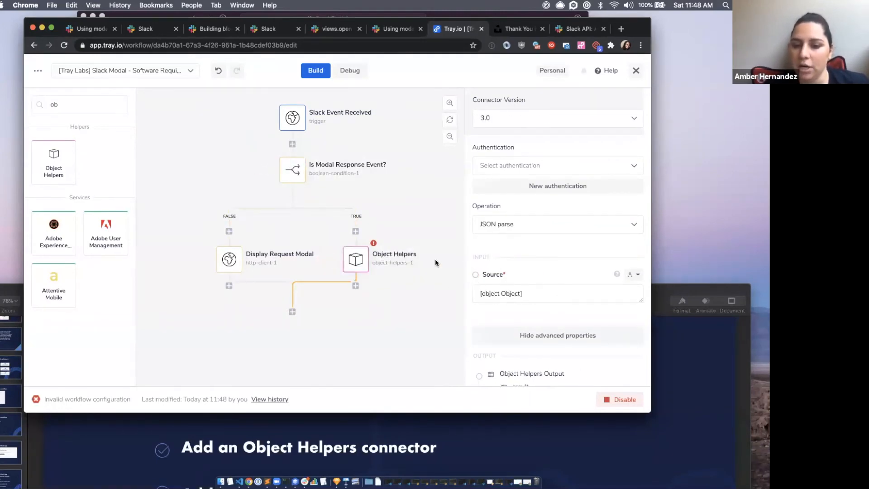
left_click(321, 166)
triple_click(542, 294)
key("super+c")
left_click(355, 259)
triple_click(520, 294)
key("super+v")
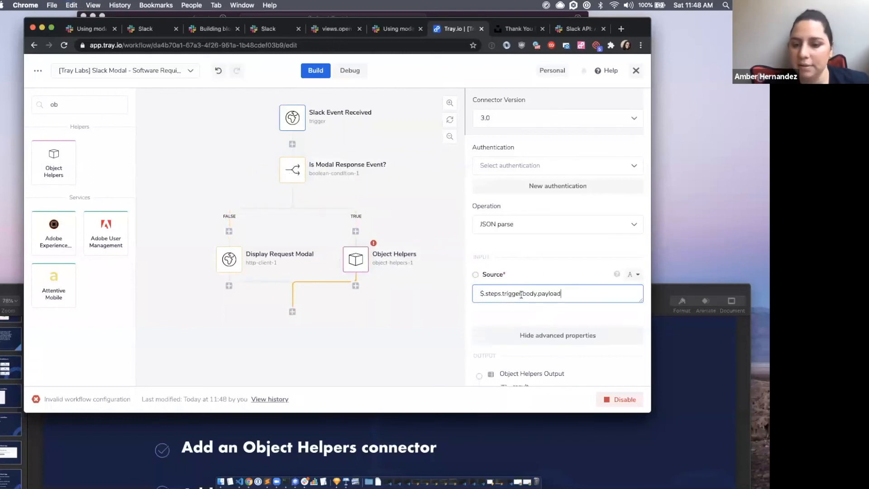
left_click(632, 274)
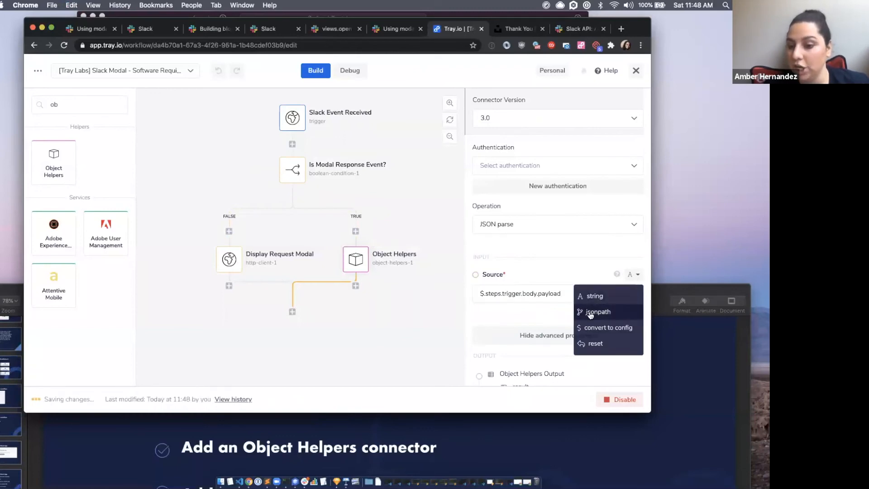
left_click(598, 311)
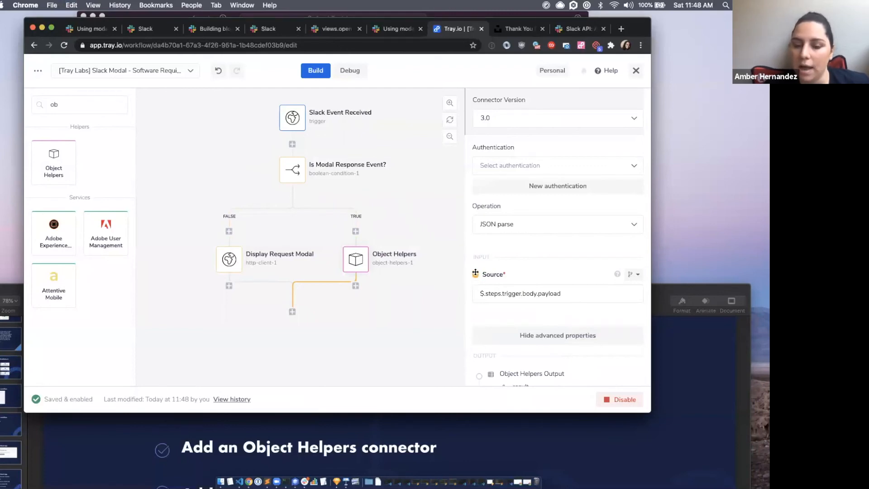
left_click_drag(475, 274, 325, 170)
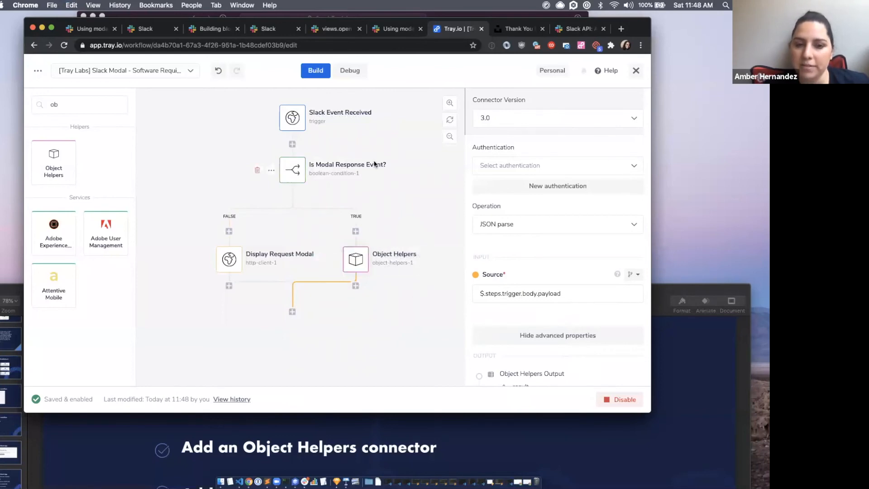
mouse_move(391, 269)
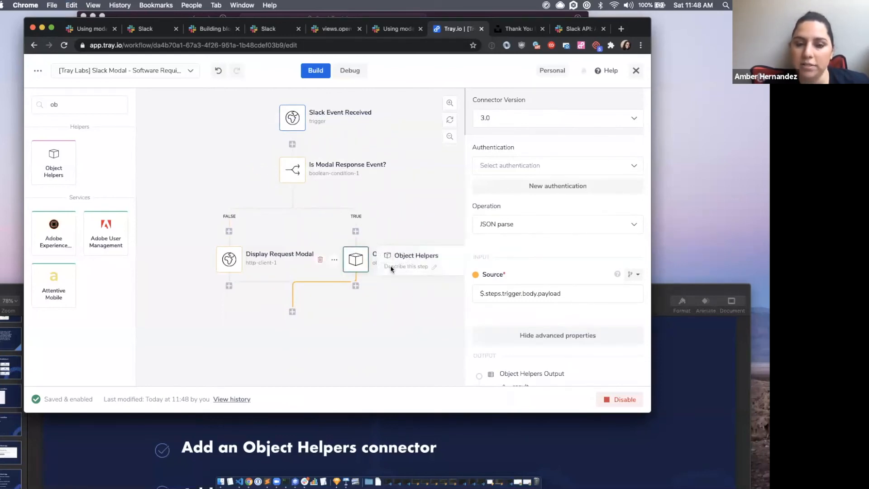
Switch to Slack and run the /software-request command in the own direct message space
left_click(439, 17)
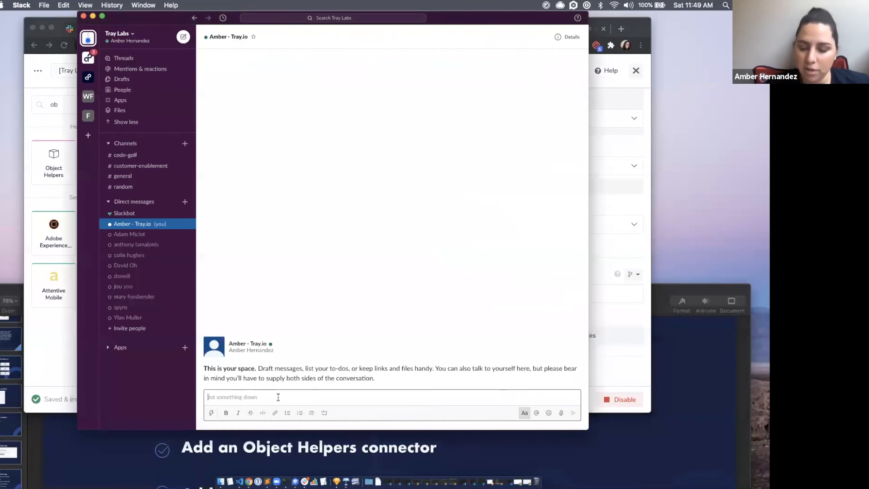
type("/")
left_click(265, 274)
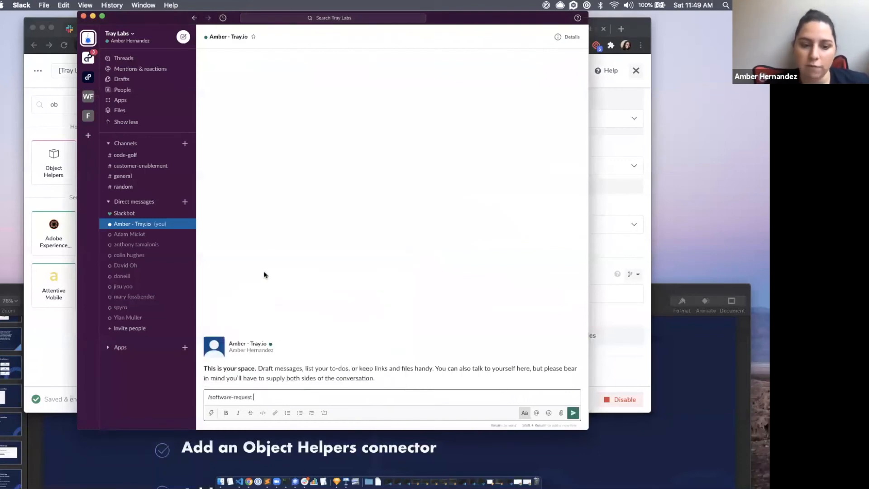
key("Return")
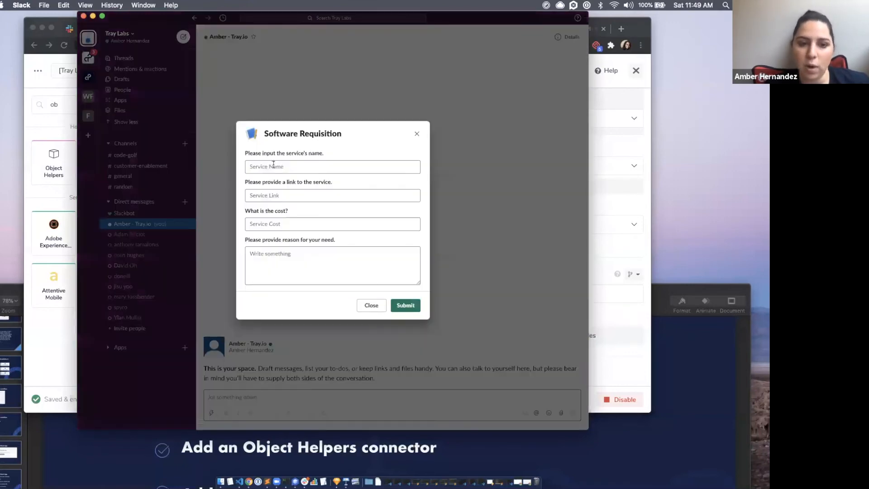
Submit the Software Requisition form with service name "Slack", link "link", cost "free" and reason "I like Slack"
left_click(273, 164)
type("Slack")
left_click(266, 195)
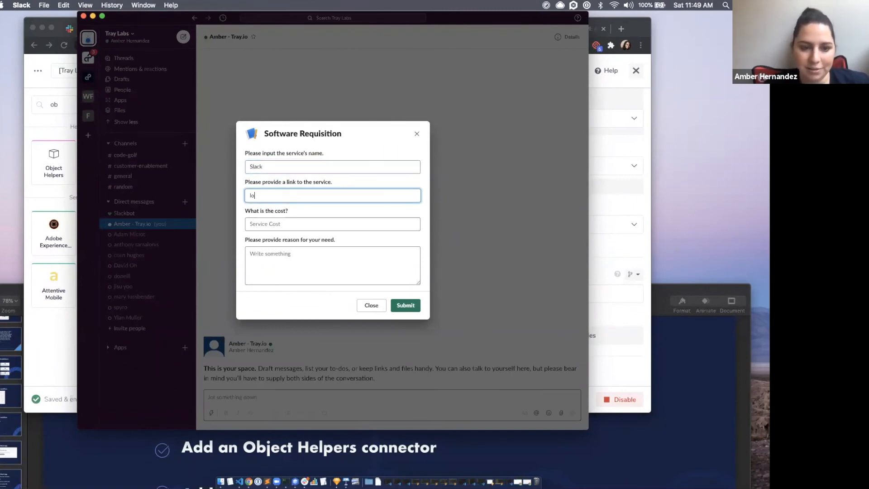
left_click(272, 226)
type("free")
left_click(283, 257)
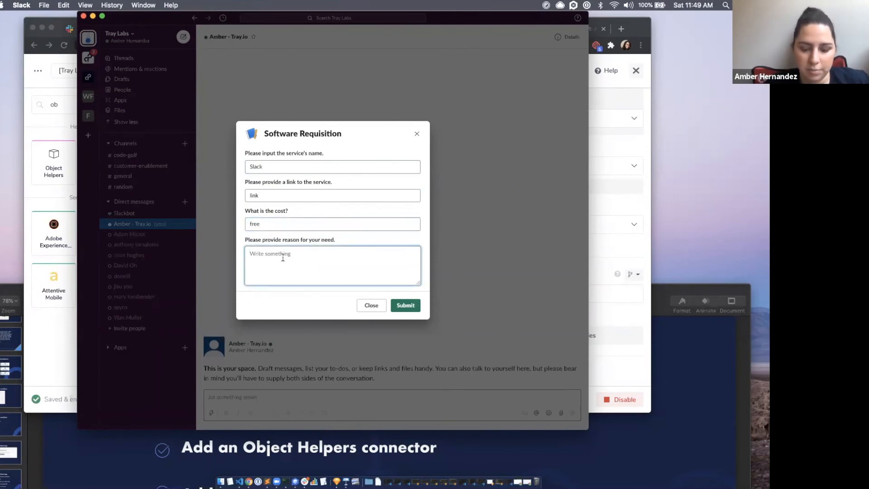
type("I like Slack")
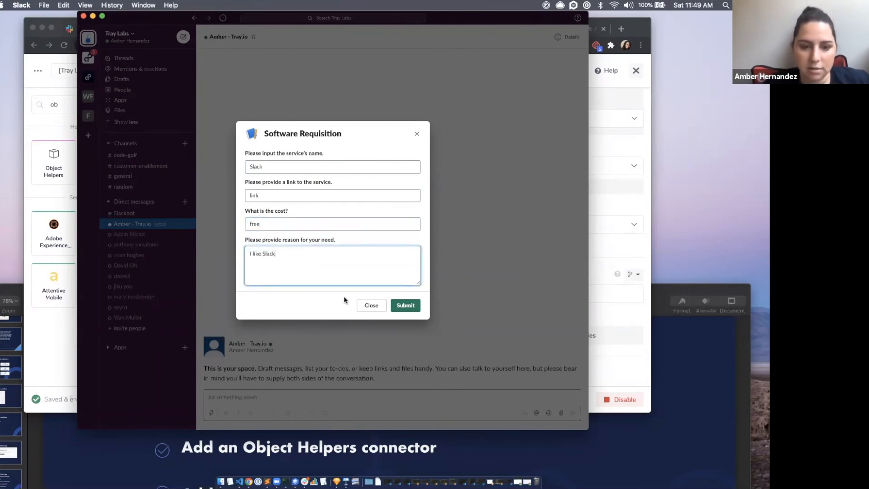
left_click(404, 305)
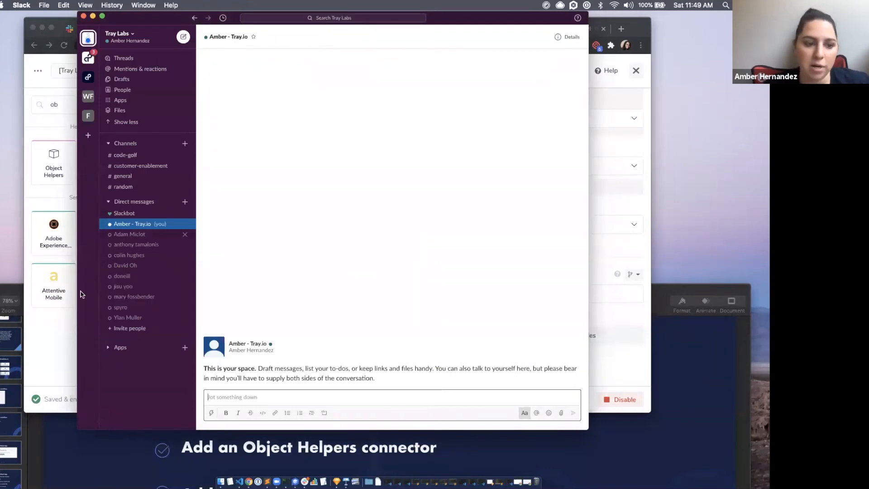
Return to Tray.io and examine the trigger, condition and Object Helpers input and output in the 11:49:23 execution log
left_click(51, 344)
left_click(349, 72)
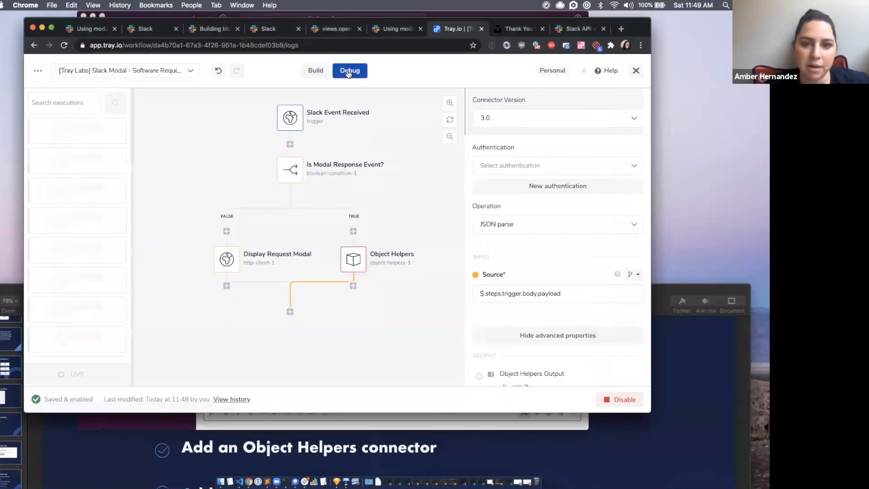
left_click(111, 308)
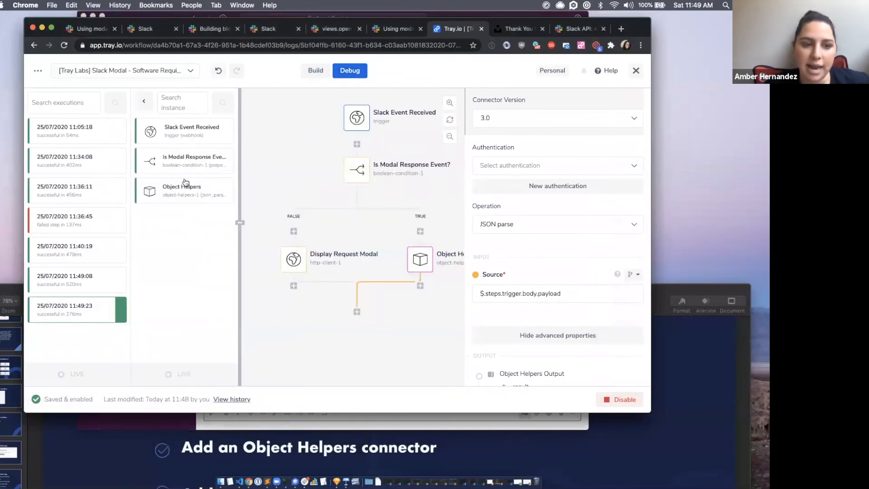
left_click(168, 159)
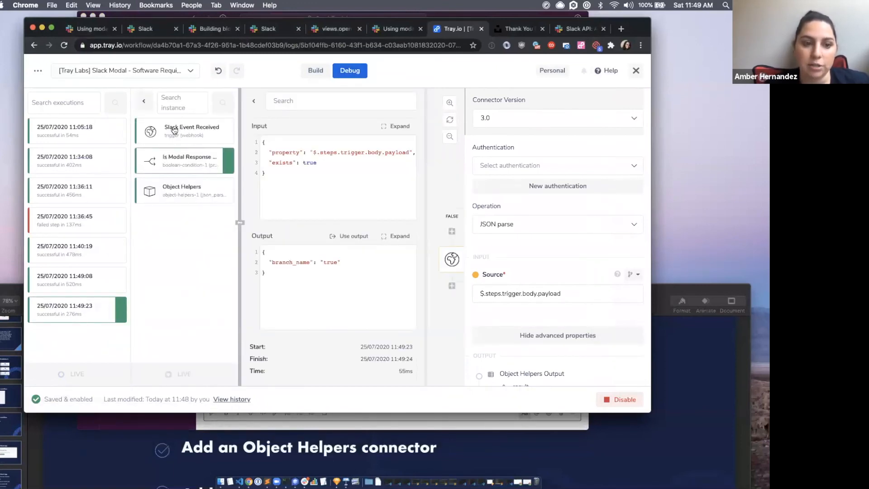
left_click(173, 130)
left_click(170, 159)
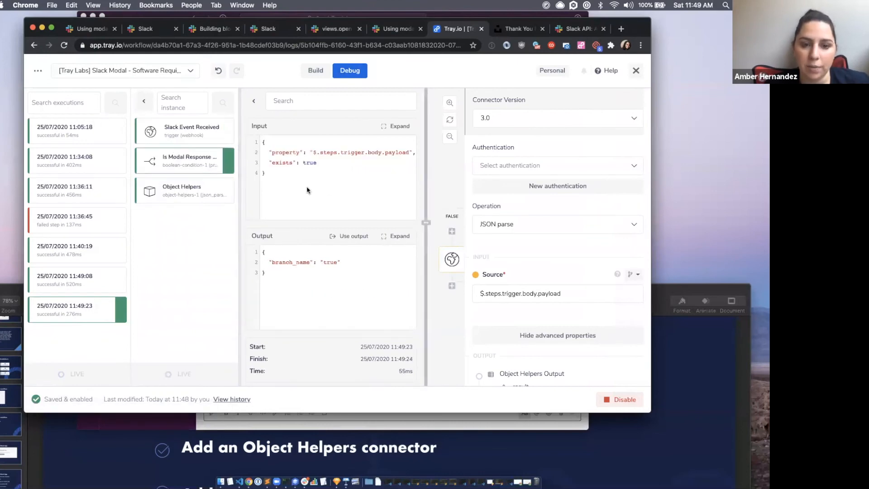
left_click(181, 132)
double_click(286, 293)
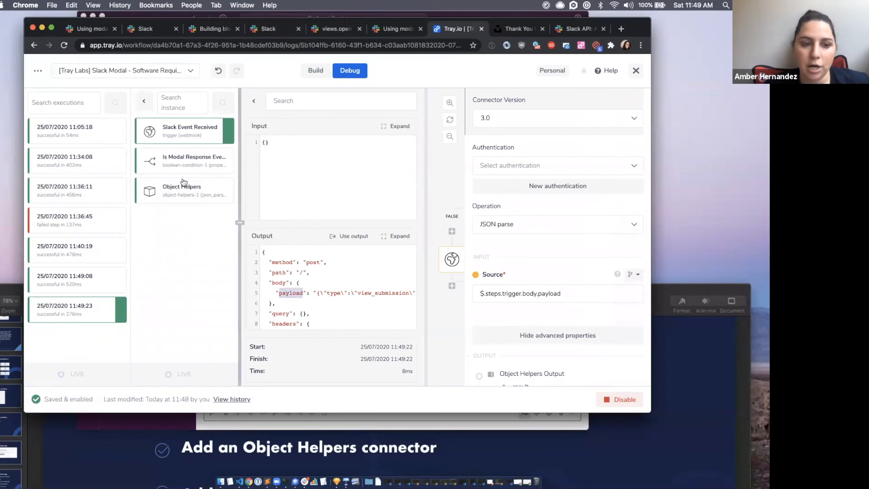
left_click(179, 194)
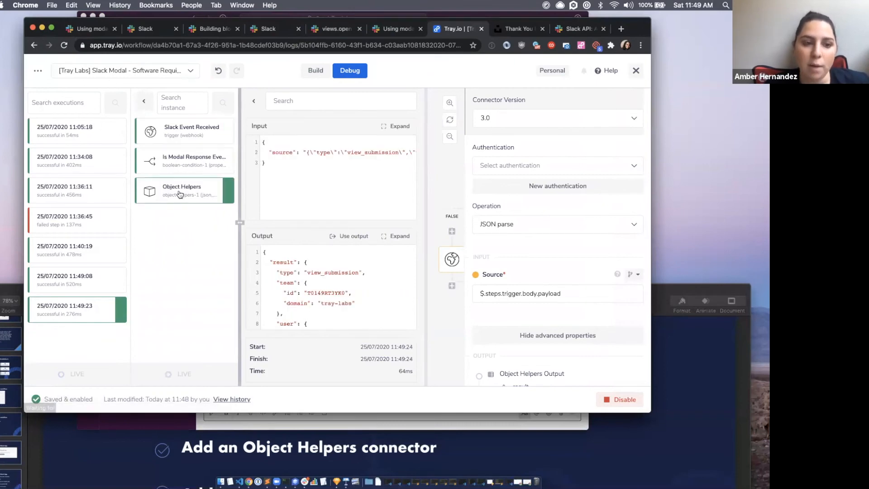
Compare the JSON string in the Object Helpers source with the parsed result in its output log
left_click_drag(270, 152, 413, 155)
scroll(350, 292, "down", 15)
scroll(350, 293, "down", 20)
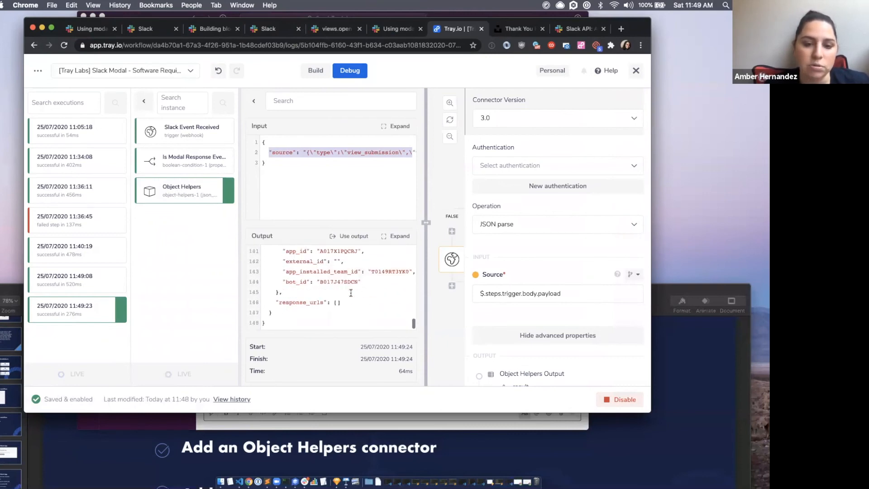
Return to the workflow editor and rename the Object Helpers step to "Convert JSON to Object"
left_click(316, 70)
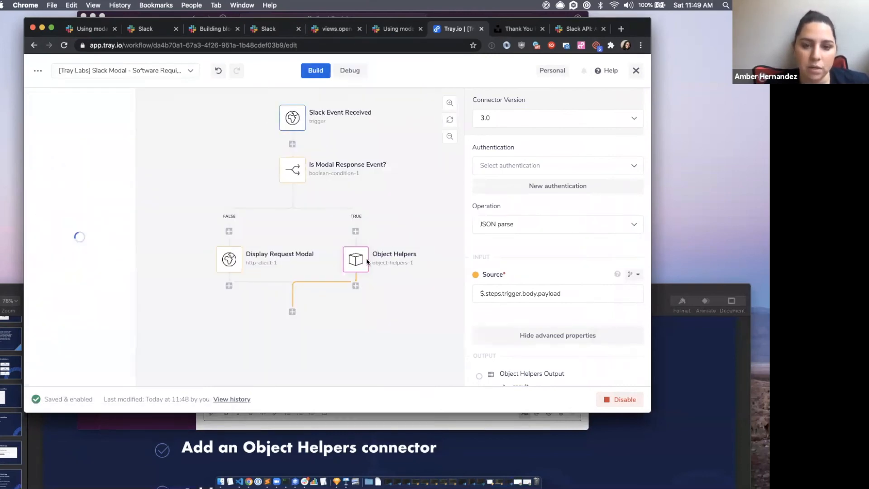
scroll(546, 185, "up", 5)
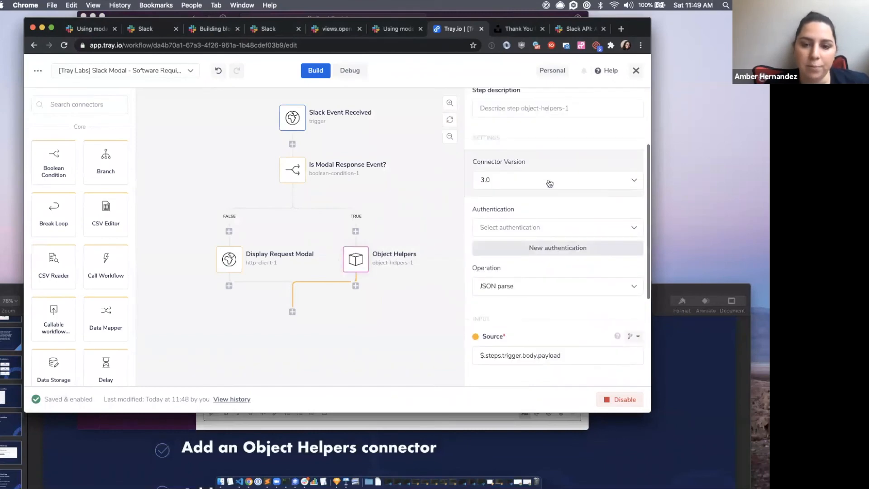
triple_click(519, 173)
type("P")
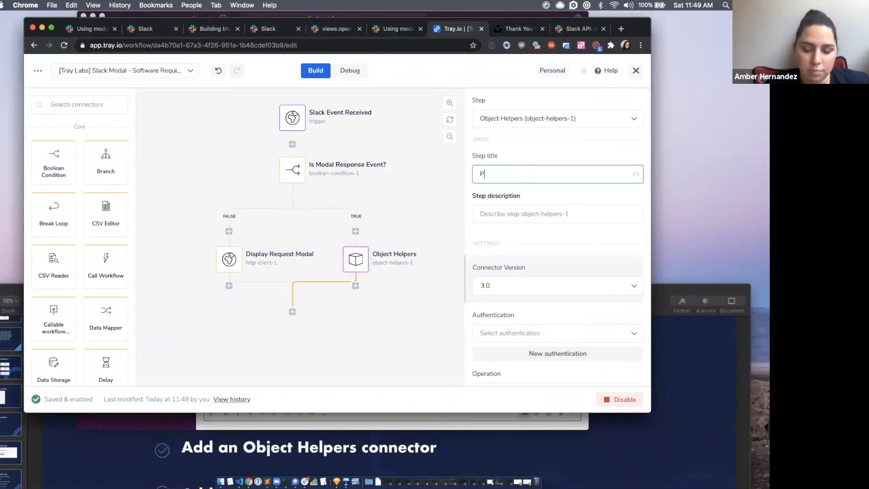
key("BackSpace")
key("BackSpace")
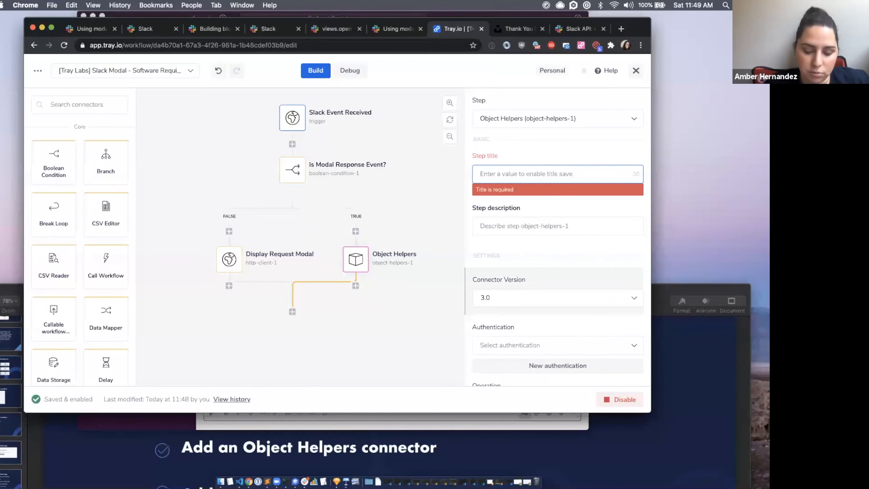
type("Convery Json to")
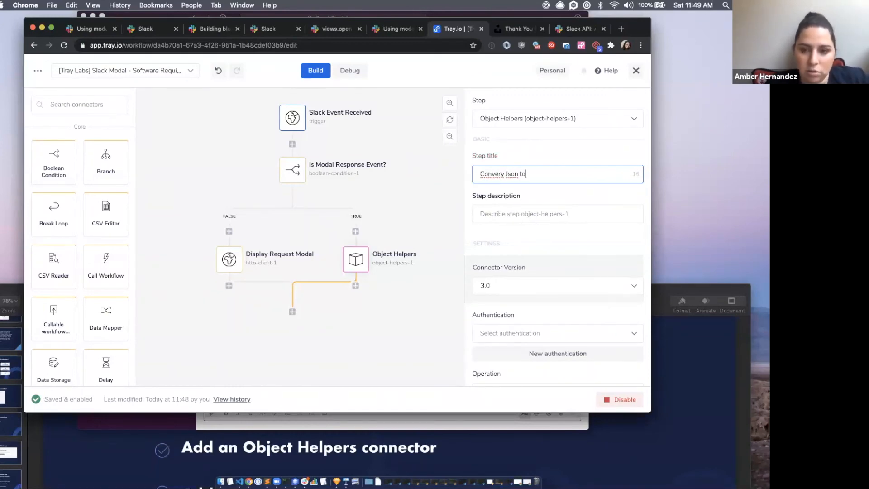
key("BackSpace")
key("BackSpace")
key("BackSpace")
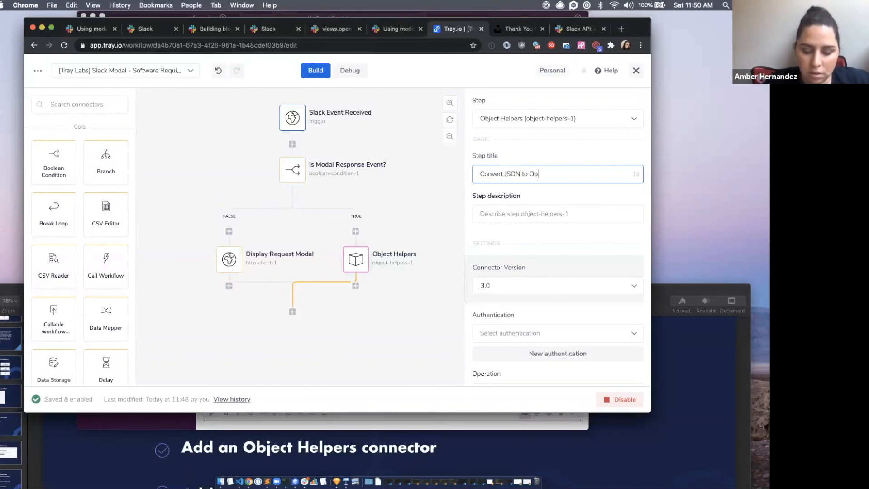
left_click(418, 188)
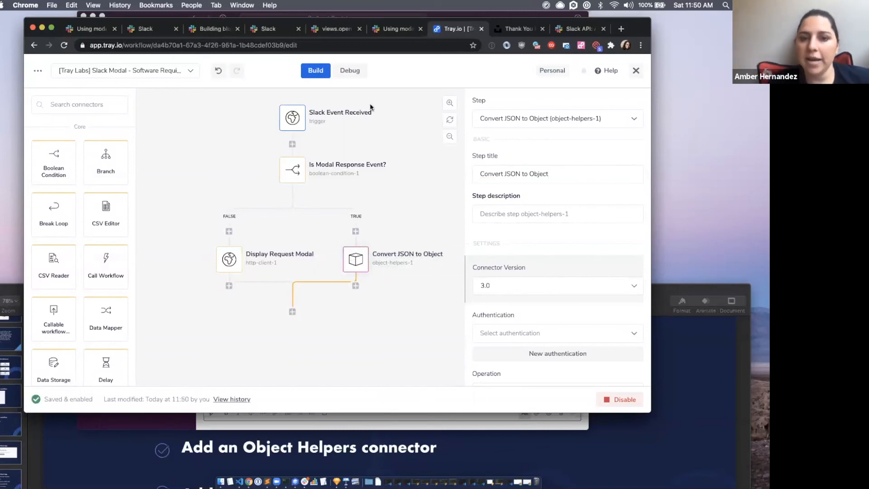
Open the expanded Convert JSON to Object output from the 11:49:23 execution and examine the submitting user's details
left_click(350, 71)
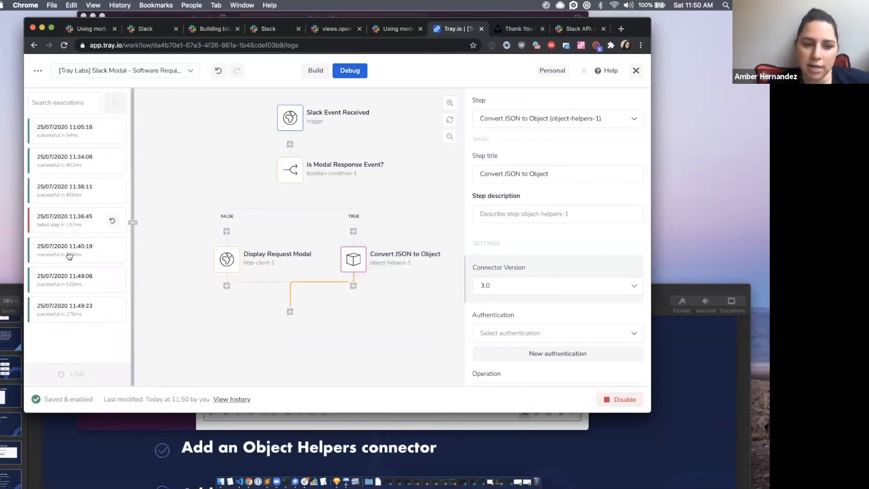
left_click(63, 309)
left_click(183, 201)
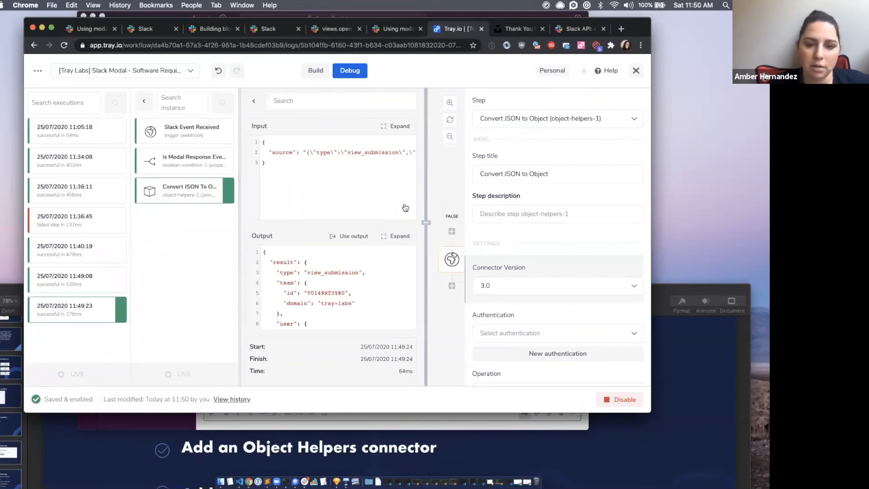
left_click(399, 233)
scroll(233, 249, "down", 2)
left_click_drag(119, 176, 233, 228)
left_click(232, 228)
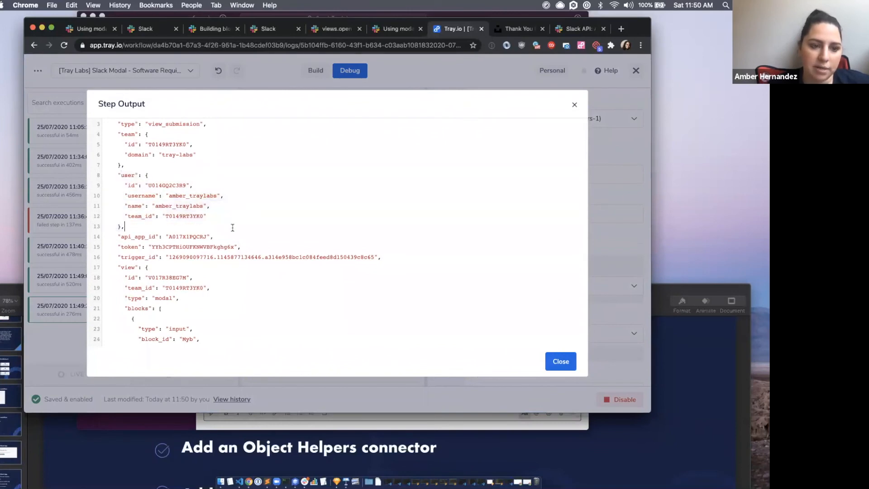
left_click_drag(126, 204, 212, 206)
left_click(212, 206)
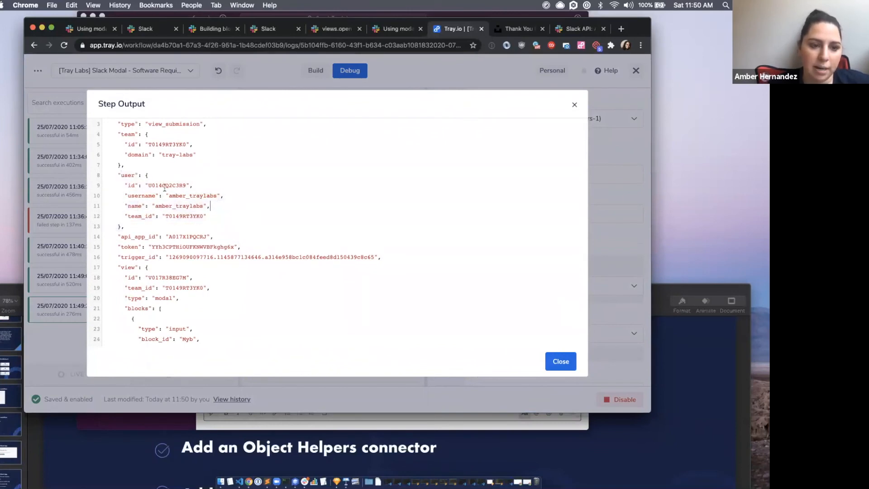
scroll(163, 186, "up", 1)
scroll(203, 172, "down", 3)
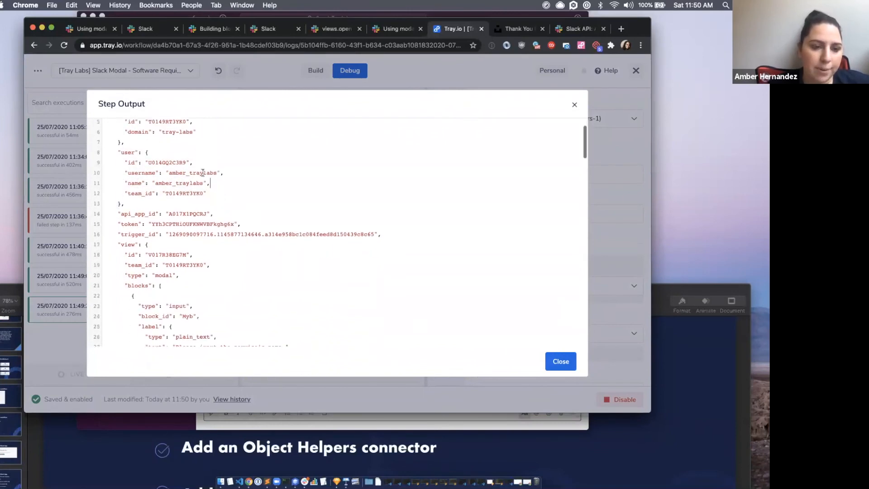
Examine the view's blocks array in the step output, checking each input block's block_id, label and element action_id
scroll(217, 195, "down", 2)
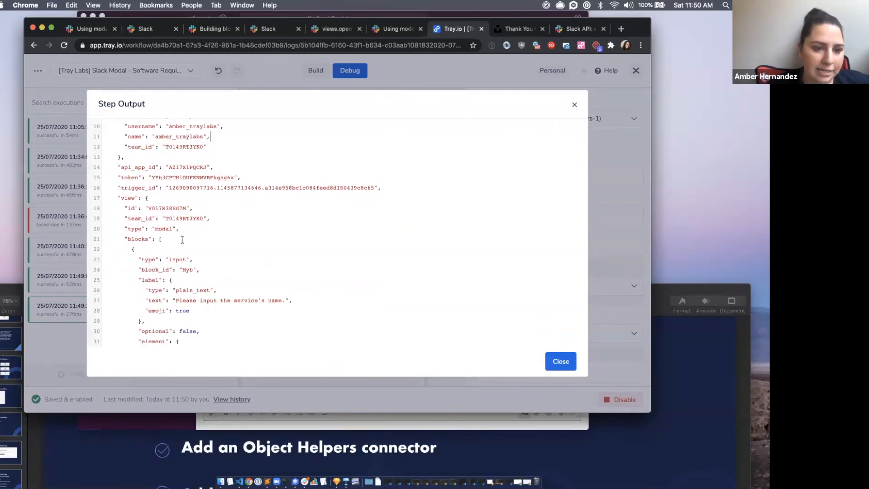
scroll(182, 240, "down", 3)
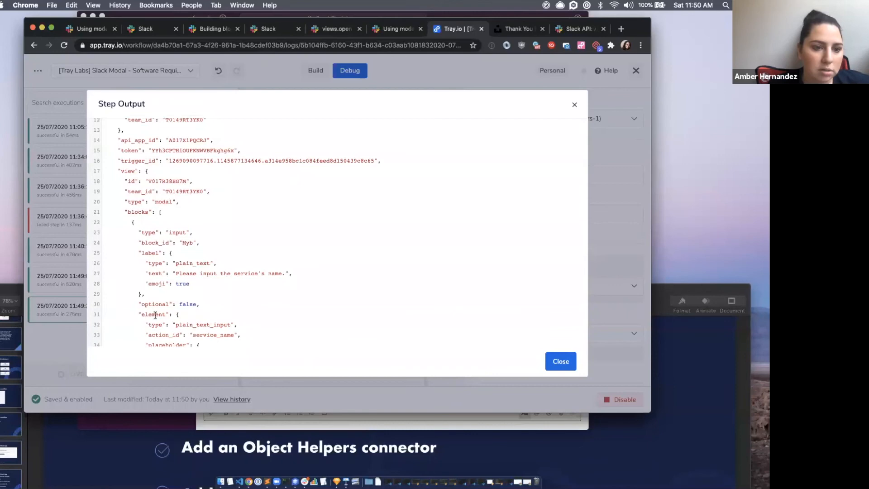
scroll(160, 271, "down", 2)
left_click_drag(127, 203, 210, 258)
left_click(209, 259)
scroll(208, 253, "down", 2)
left_click_drag(139, 179, 218, 181)
left_click(218, 181)
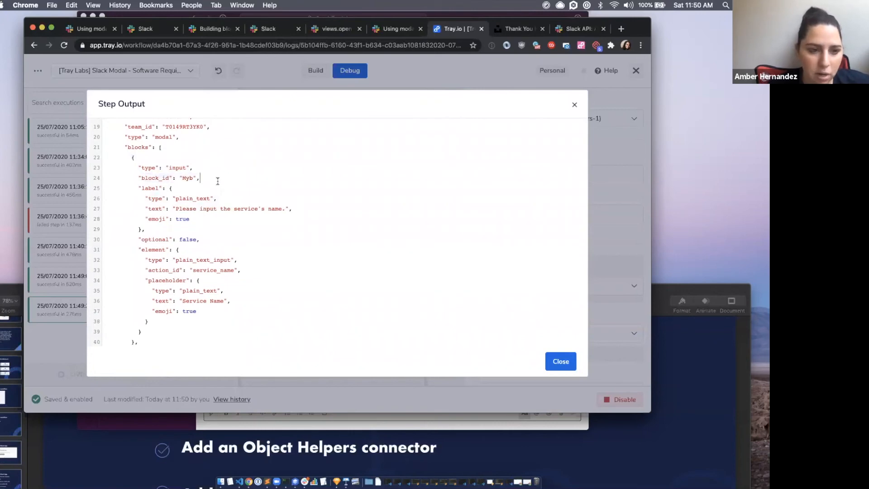
scroll(164, 242, "down", 2)
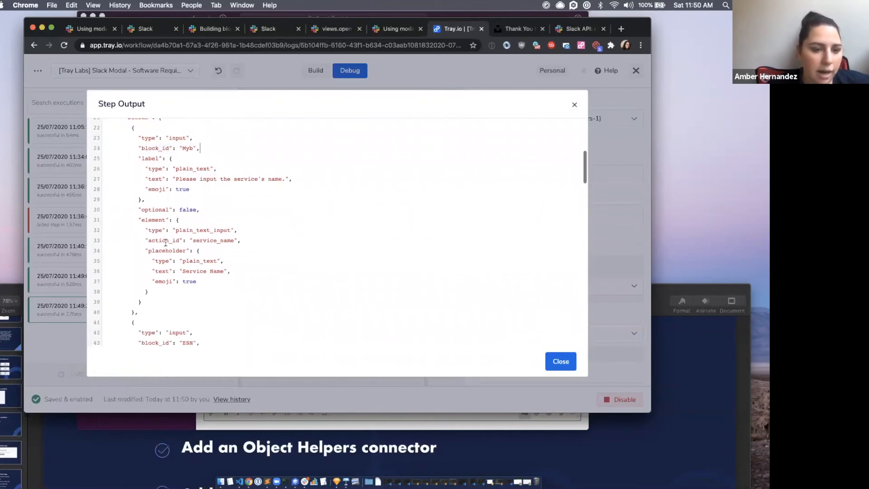
scroll(213, 280, "down", 1)
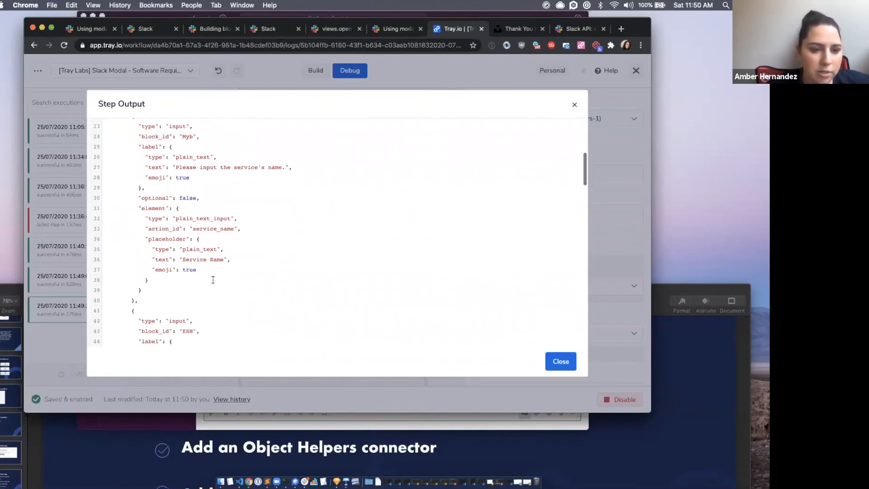
scroll(212, 280, "up", 3)
left_click_drag(185, 250, 188, 271)
scroll(188, 273, "down", 4)
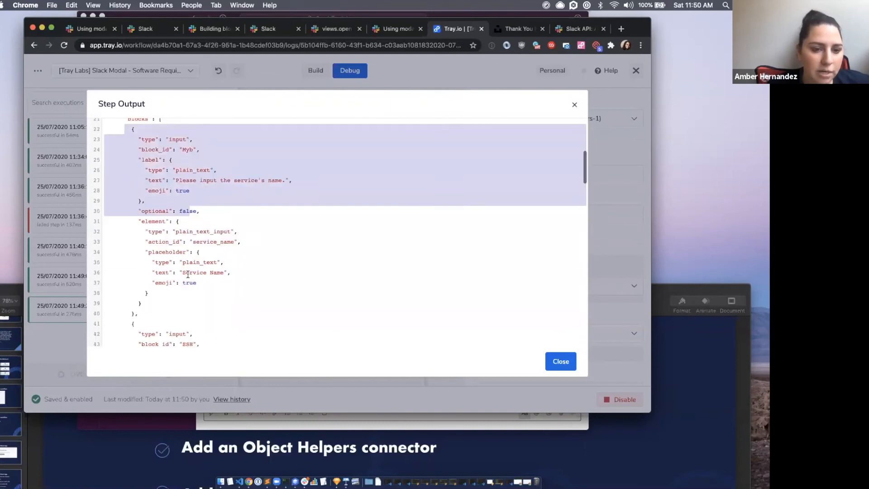
left_click(173, 254)
scroll(172, 255, "up", 2)
scroll(173, 254, "up", 1)
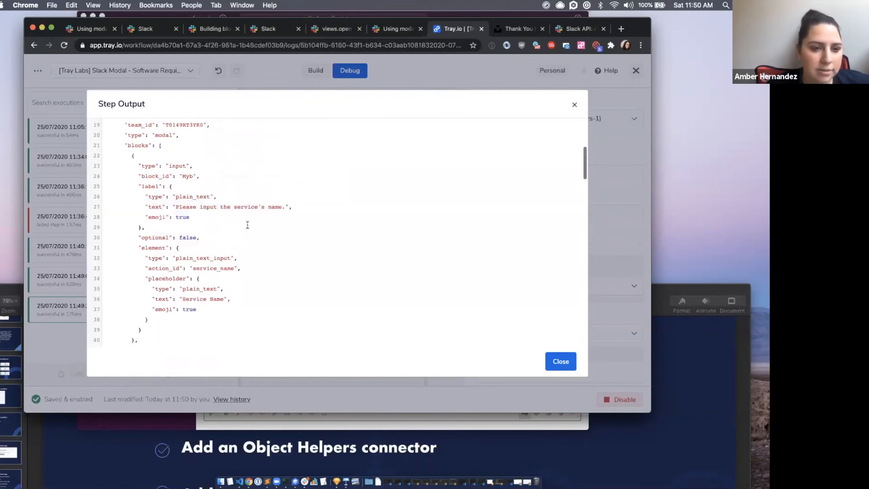
scroll(218, 267, "down", 4)
scroll(217, 267, "down", 12)
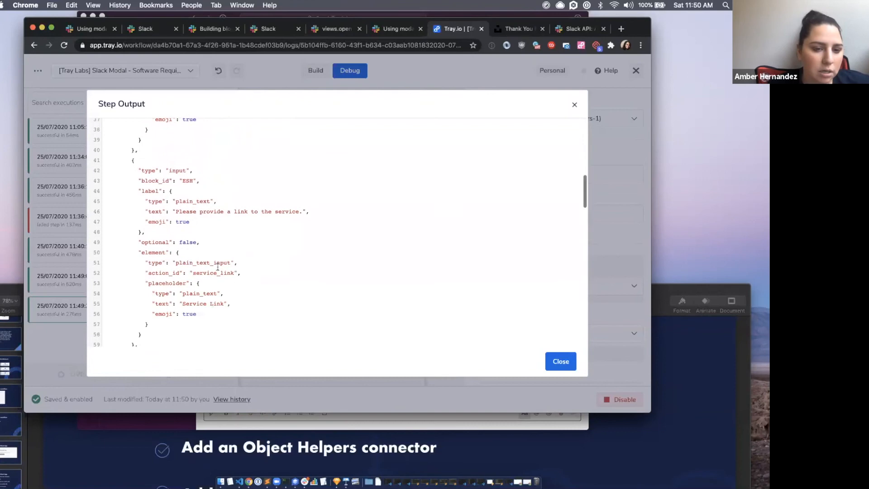
Read through the view's state values for the submitted fields and the modal properties that follow them
scroll(217, 267, "down", 9)
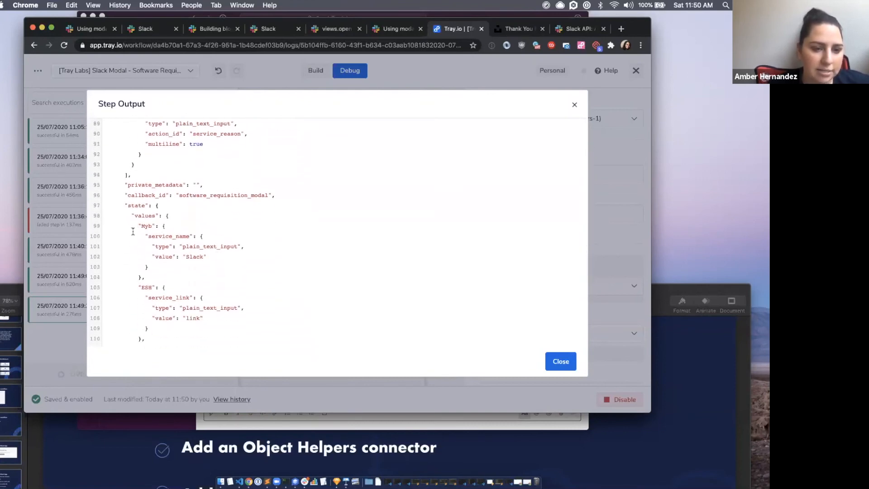
left_click_drag(154, 215, 185, 267)
left_click(185, 267)
scroll(184, 240, "up", 7)
scroll(165, 186, "down", 20)
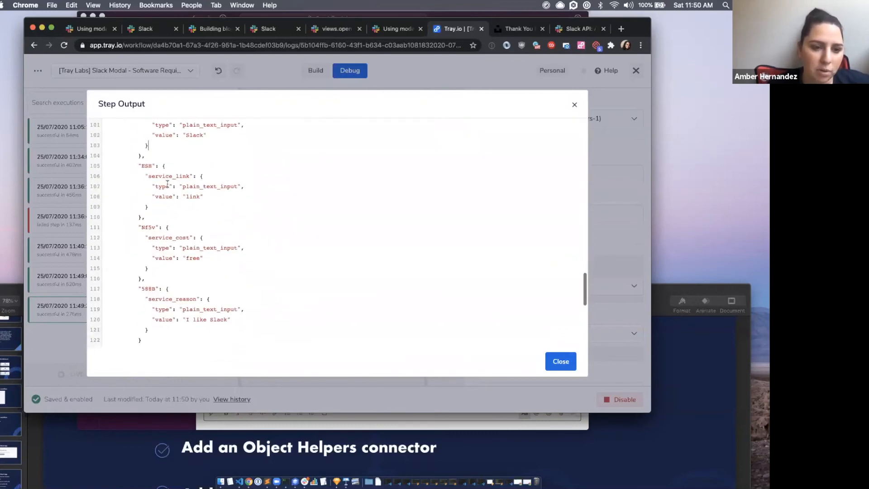
scroll(168, 190, "up", 7)
scroll(174, 213, "down", 4)
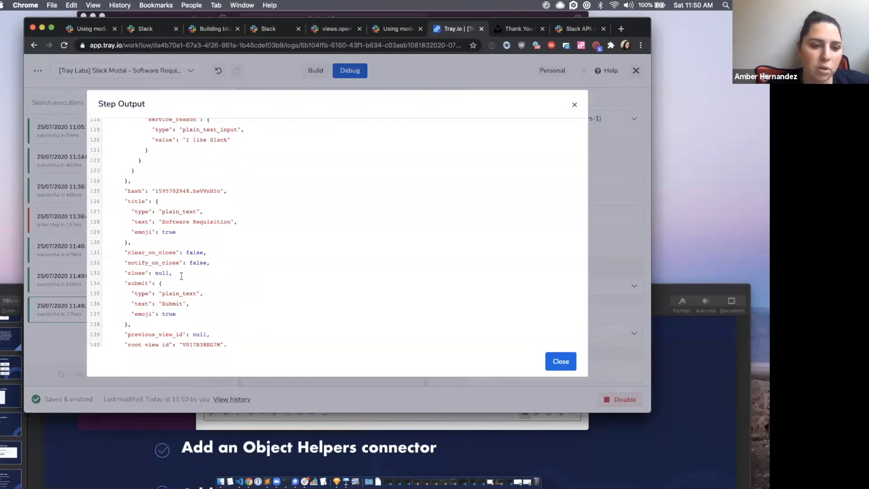
scroll(181, 276, "down", 6)
Examine how each state value is nested under its block ID and action ID, such as service_name and service_link
scroll(181, 276, "up", 12)
scroll(181, 276, "up", 3)
left_click_drag(123, 200, 165, 272)
scroll(165, 271, "down", 3)
left_click_drag(131, 226, 162, 274)
left_click(162, 273)
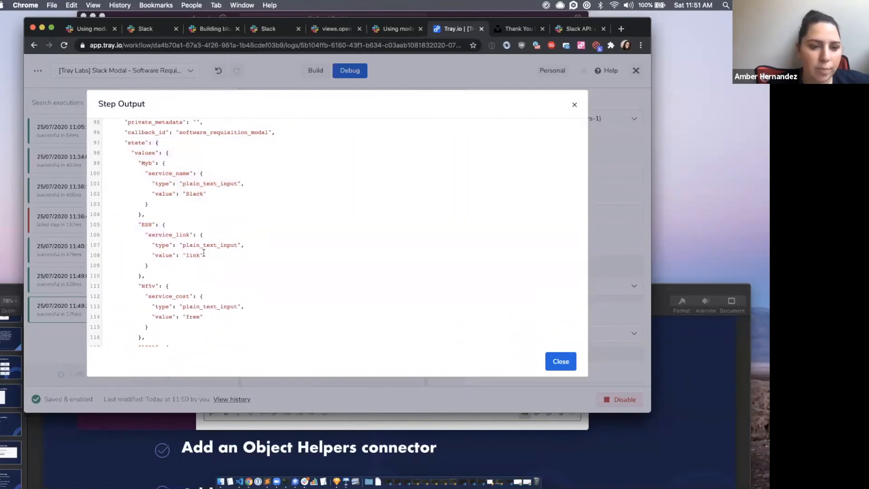
double_click(188, 192)
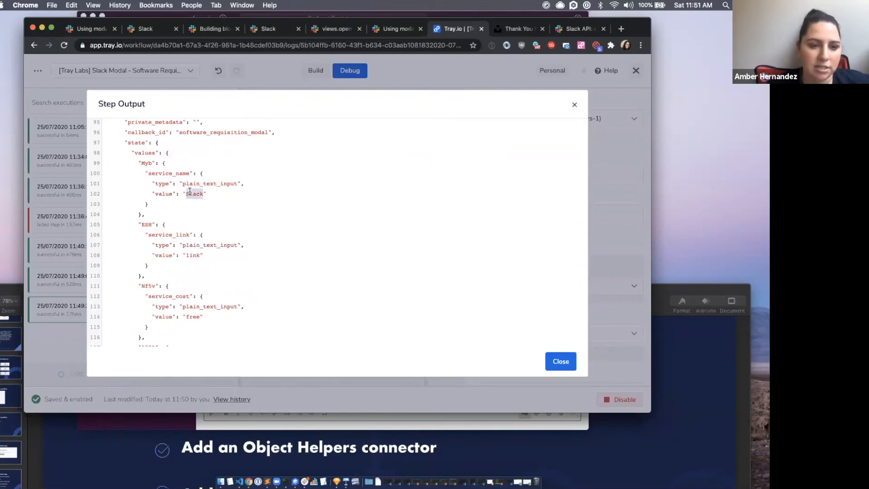
double_click(173, 174)
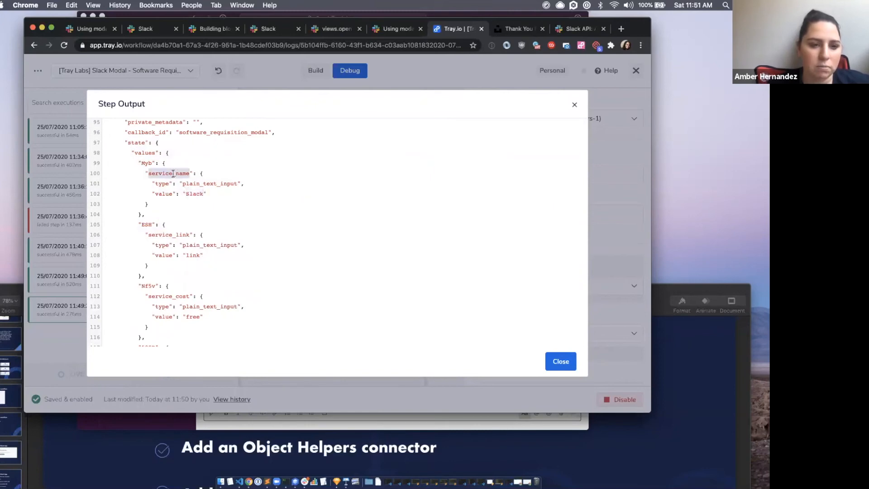
double_click(167, 232)
scroll(190, 186, "up", 2)
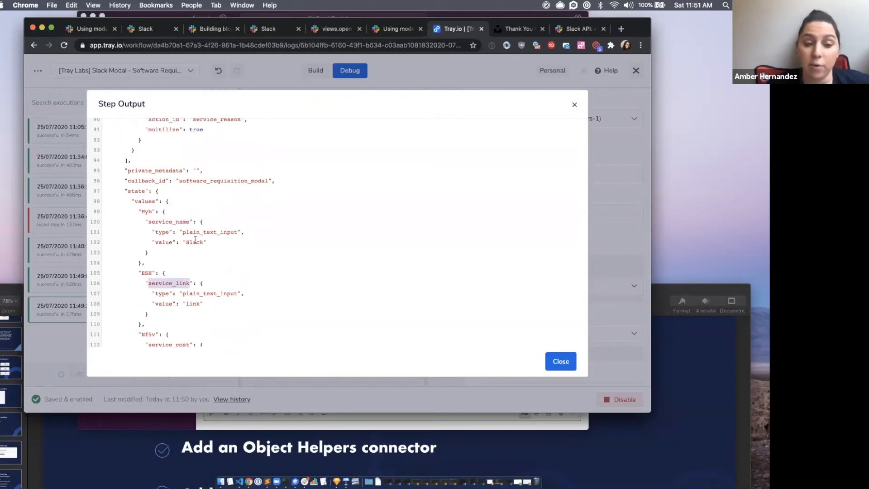
Compare the input definitions in the blocks array with the matching entries in the state values object
scroll(189, 245, "up", 10)
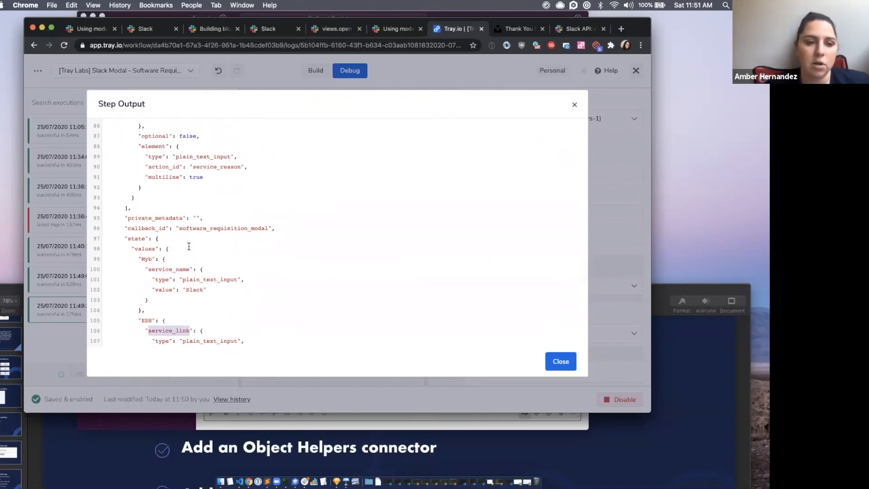
scroll(156, 280, "down", 14)
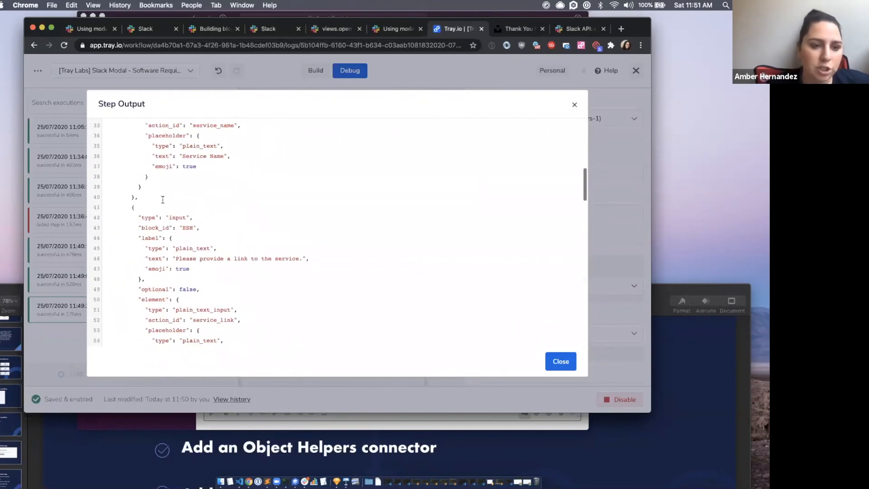
scroll(159, 256, "up", 16)
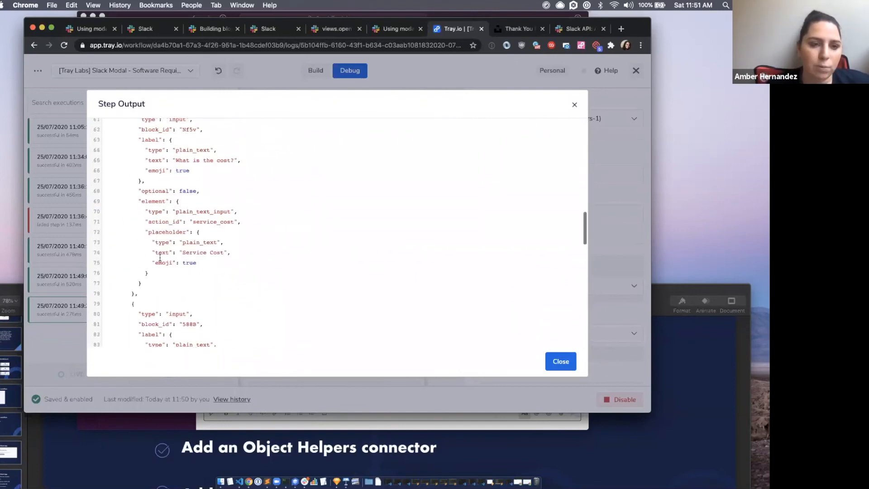
scroll(145, 239, "up", 1)
left_click_drag(118, 167, 149, 332)
left_click(150, 332)
scroll(154, 317, "down", 9)
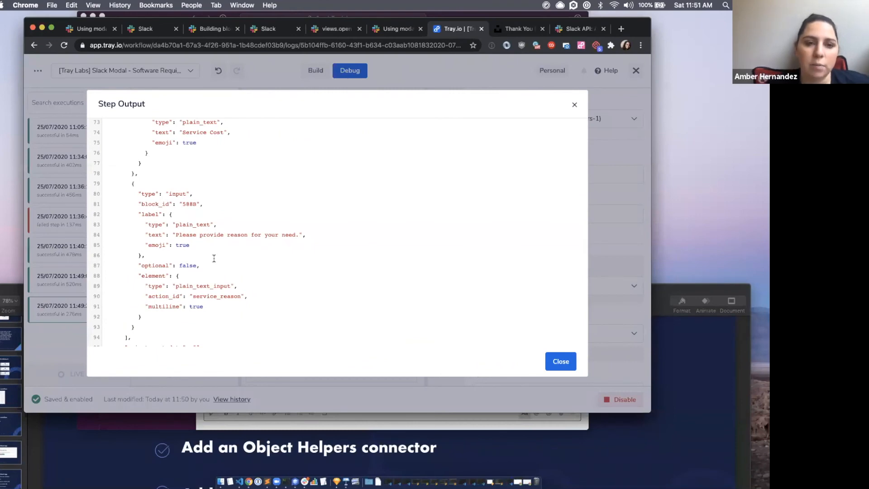
scroll(156, 244, "down", 5)
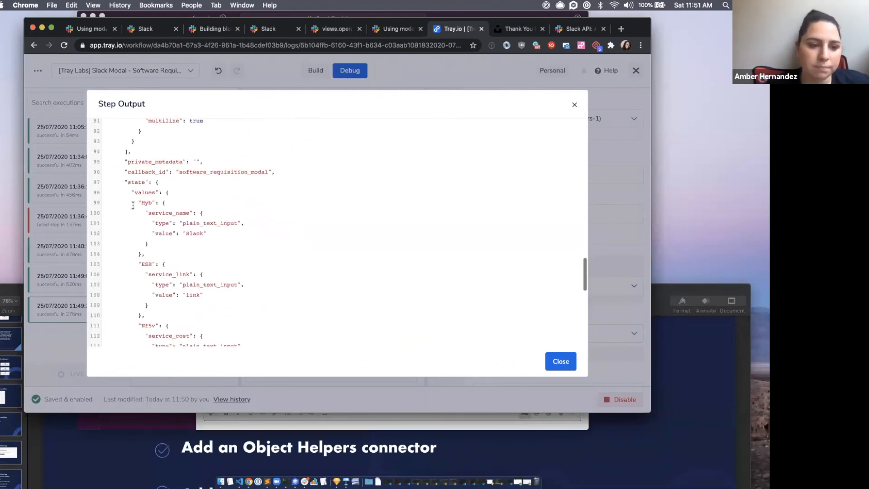
left_click_drag(128, 191, 199, 335)
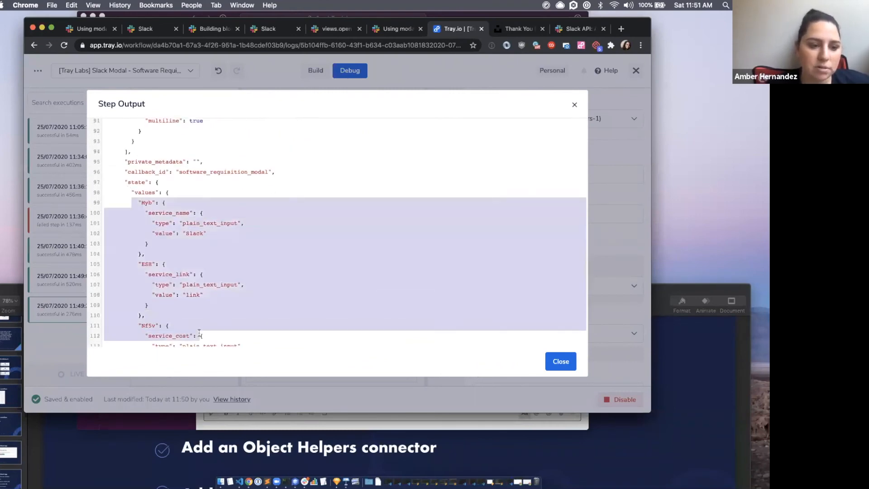
scroll(192, 308, "up", 12)
scroll(189, 296, "up", 10)
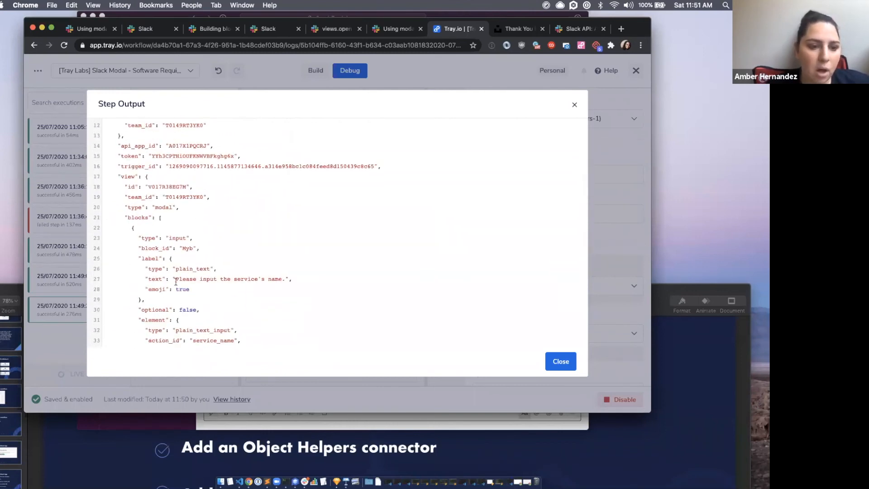
Match the service name input's block_id in the blocks array with its key in the state values
left_click_drag(137, 247, 219, 247)
left_click(193, 248)
double_click(187, 248)
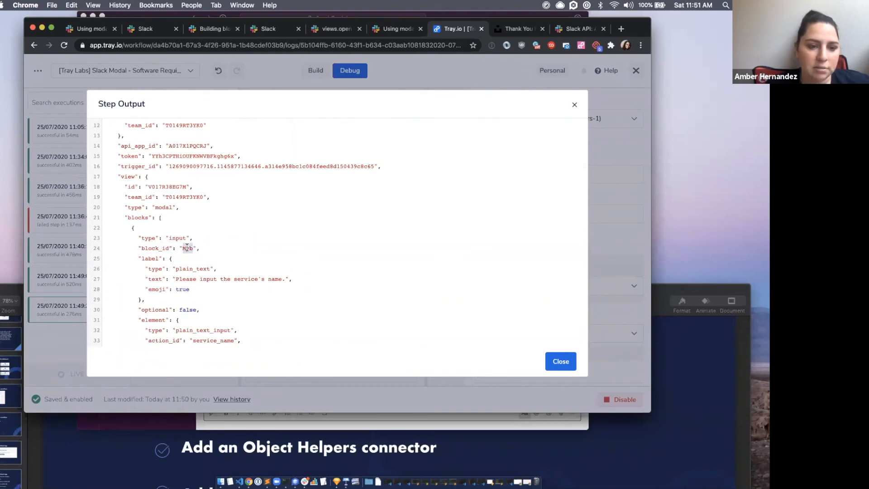
scroll(230, 303, "down", 20)
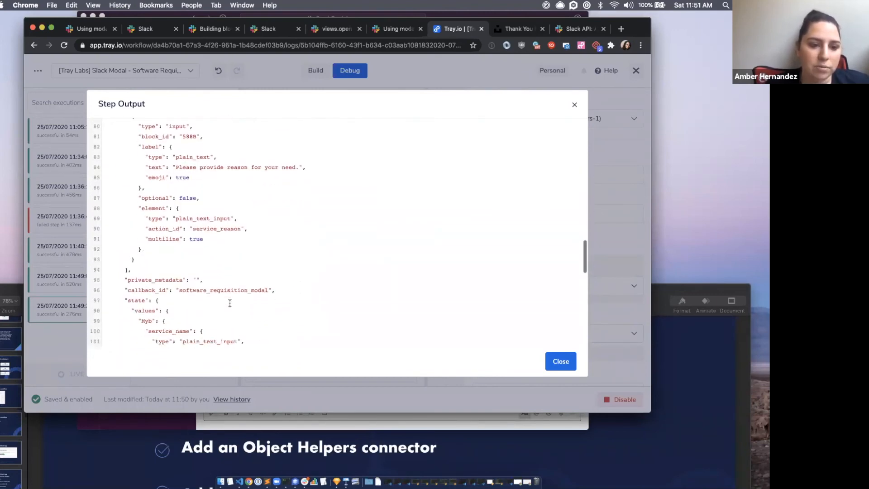
double_click(146, 201)
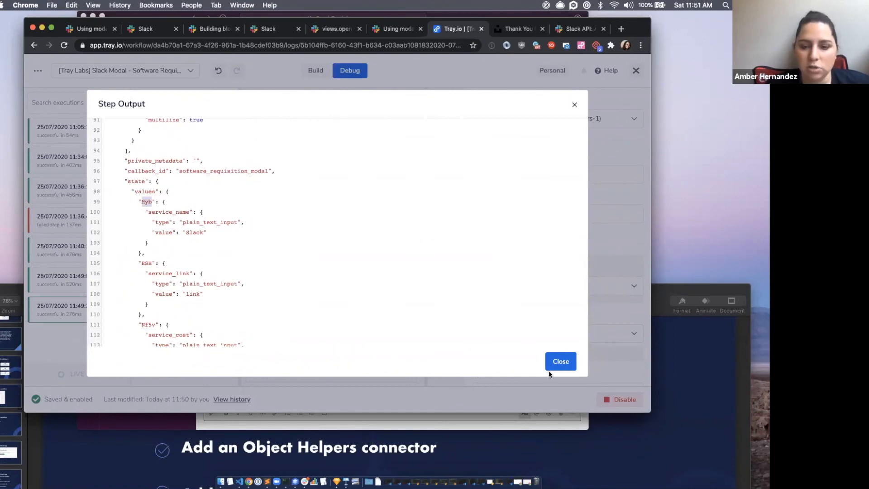
left_click(560, 362)
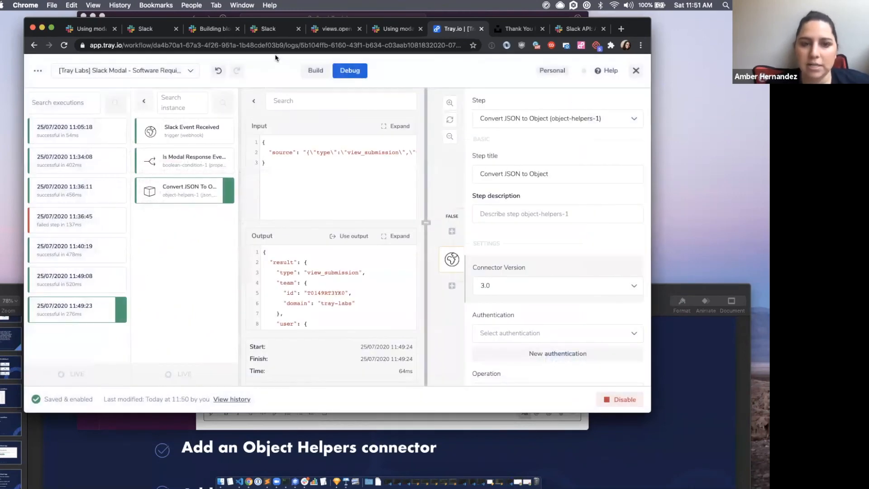
Reopen the full Convert JSON to Object output of the 11:49:23 run and examine the block ID keys in its state values
left_click(251, 99)
left_click(314, 73)
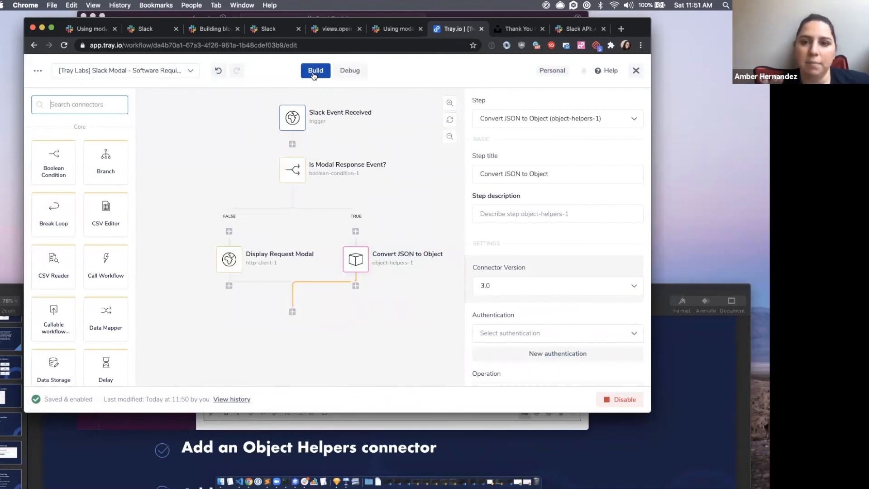
left_click(349, 71)
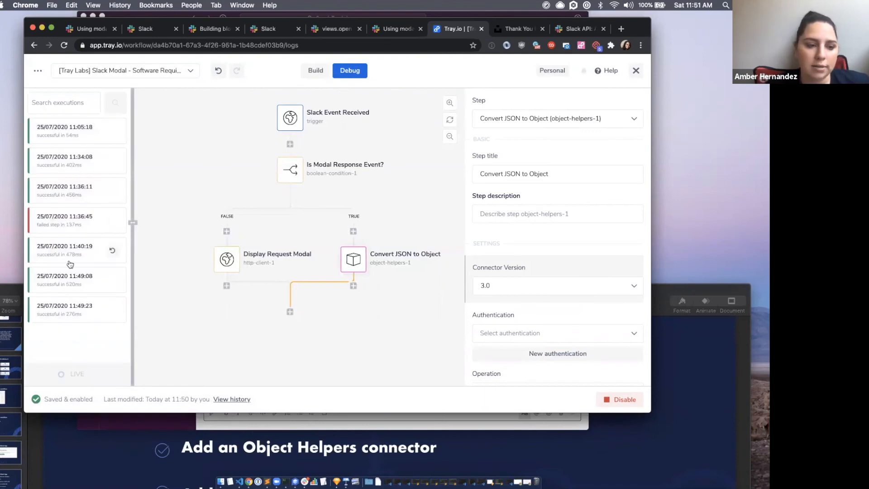
left_click(64, 317)
left_click(177, 194)
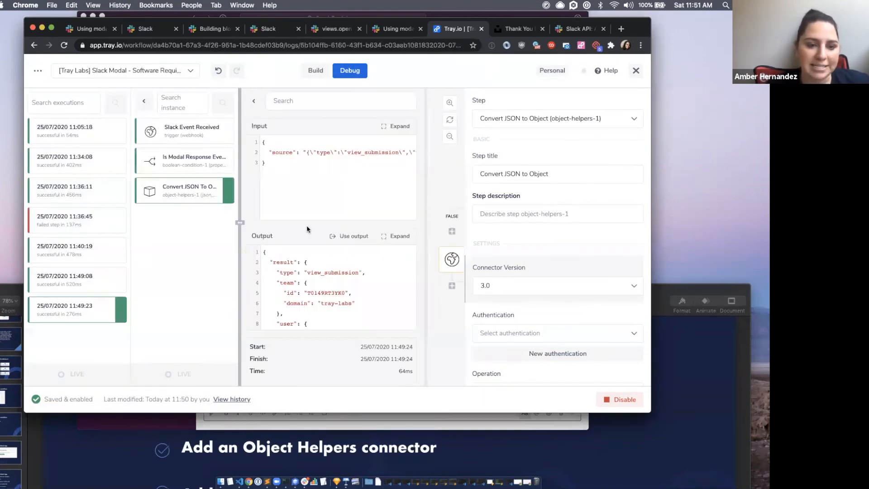
left_click(388, 236)
scroll(287, 301, "down", 15)
scroll(223, 232, "up", 1)
scroll(223, 231, "up", 6)
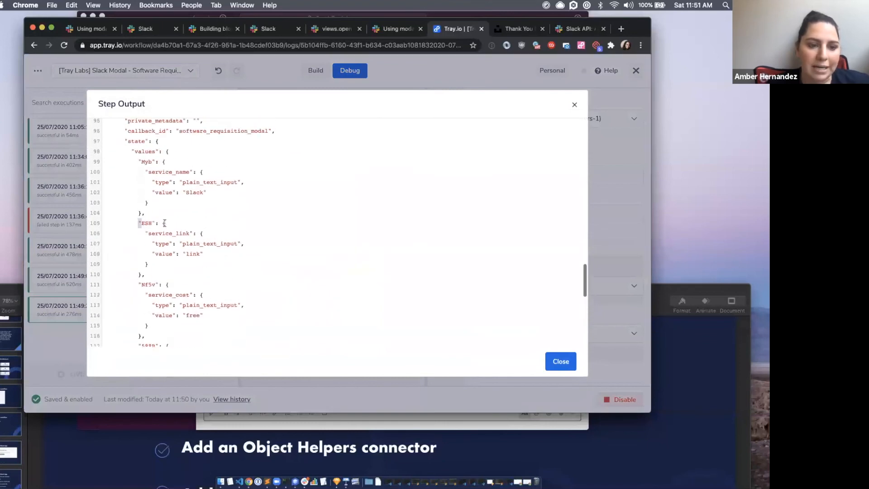
left_click_drag(164, 223, 165, 223)
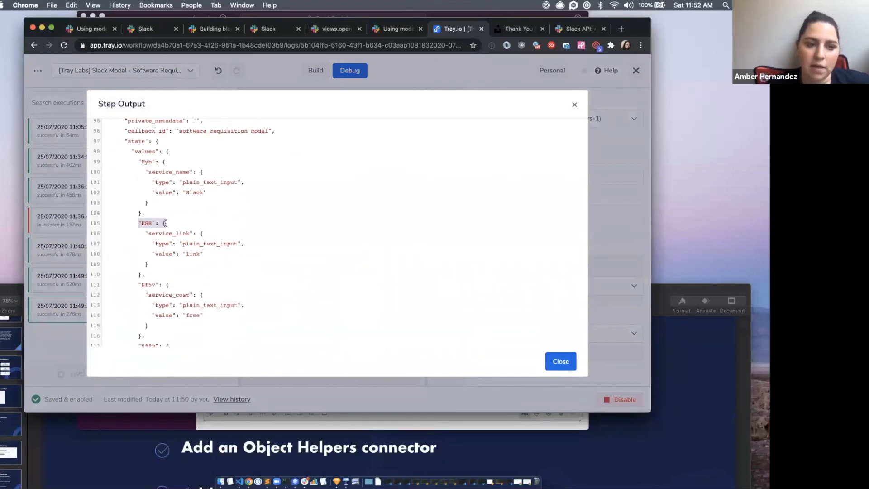
Trace the state value keys back to the block_id of each input definition in the blocks array
scroll(165, 222, "up", 14)
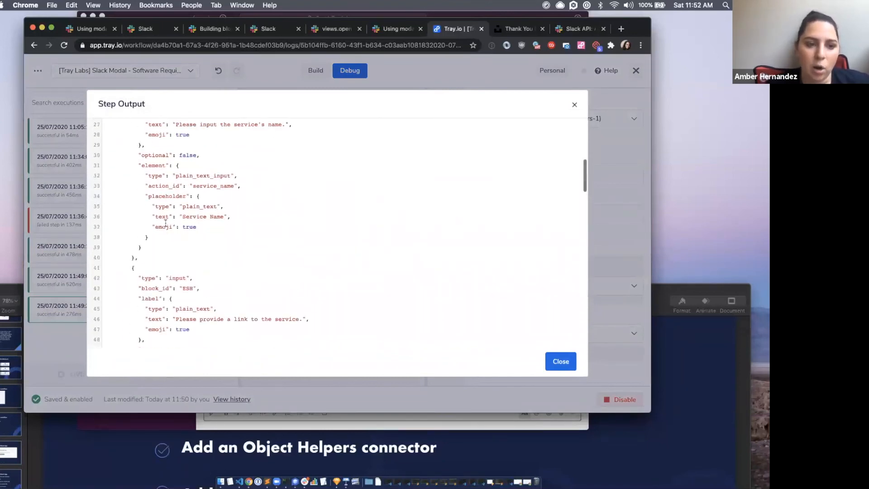
scroll(154, 195, "up", 4)
scroll(153, 195, "down", 1)
left_click_drag(123, 222, 174, 304)
left_click(174, 304)
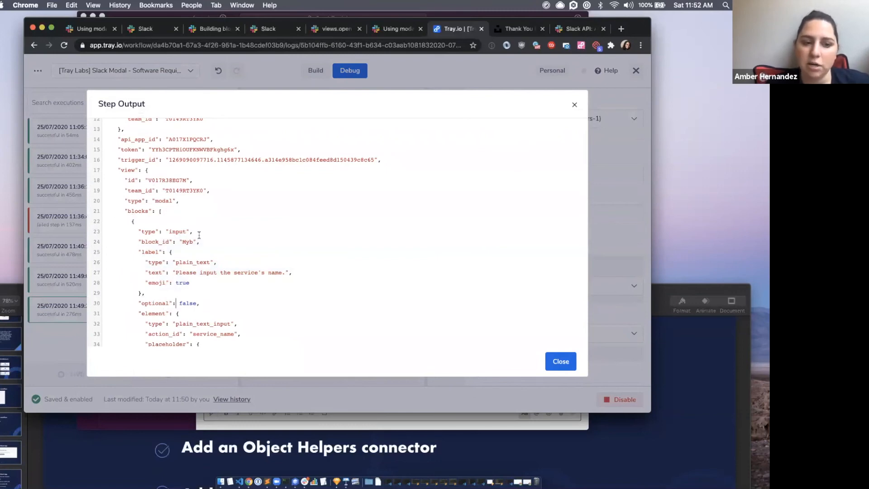
left_click_drag(138, 242, 188, 242)
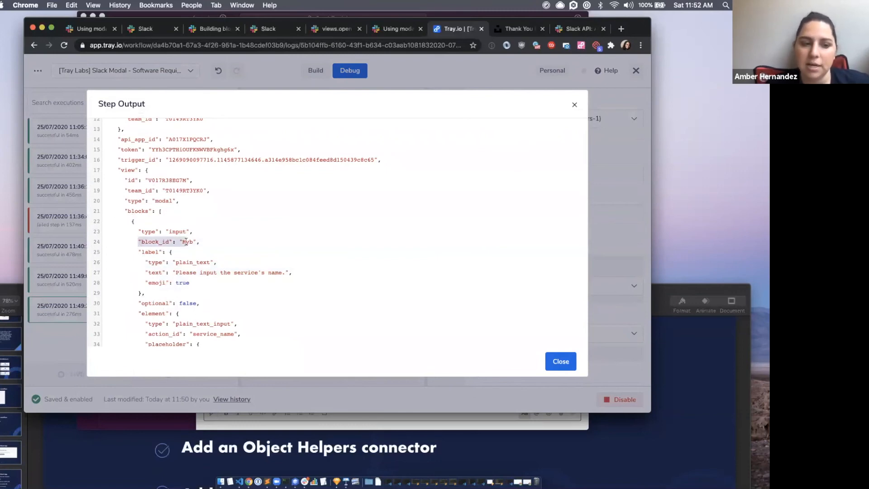
double_click(188, 241)
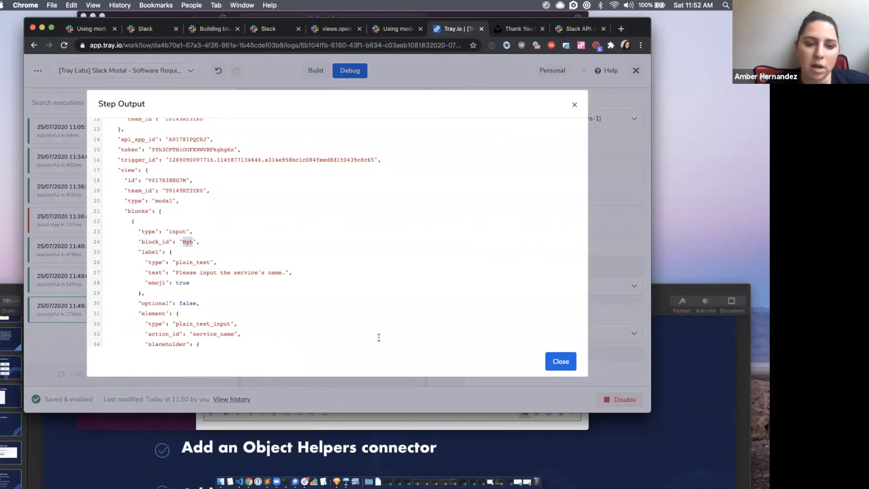
left_click(560, 361)
Add a Lodash connector after the Convert JSON to Object step in the TRUE branch
left_click(315, 71)
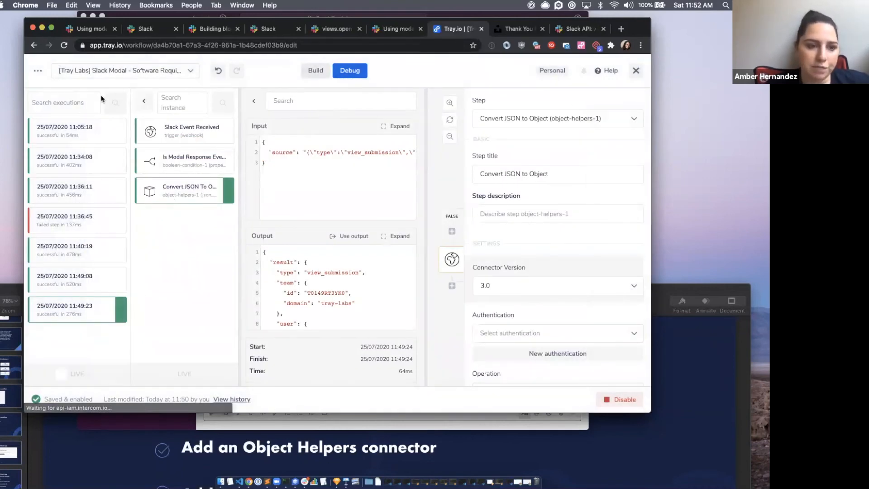
type("lodash")
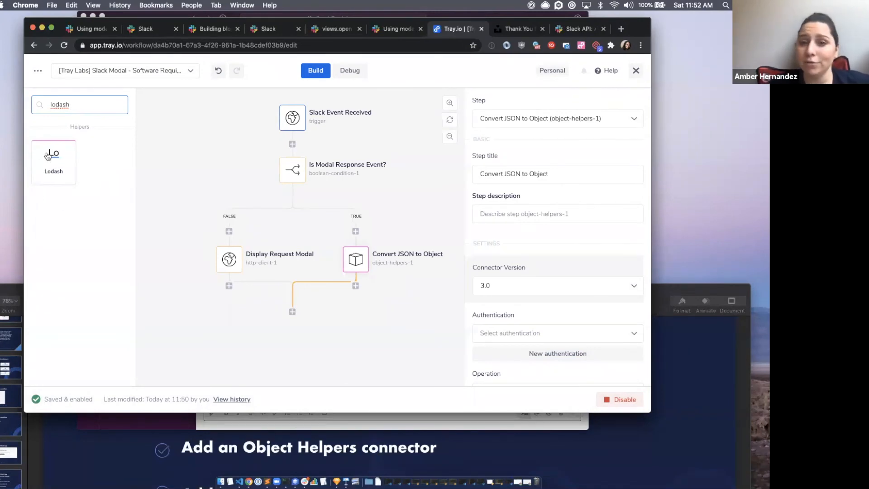
left_click_drag(31, 150, 353, 281)
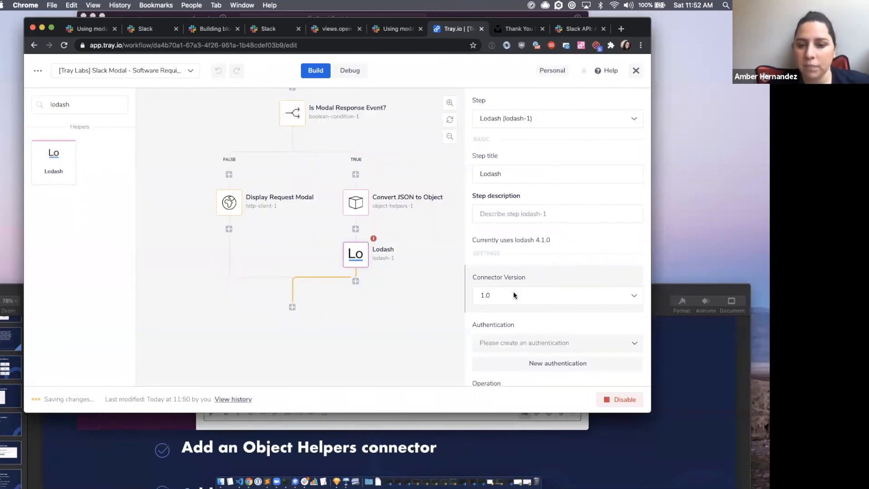
Set the Lodash step's operation name to keyBy
scroll(515, 293, "down", 5)
scroll(551, 299, "down", 1)
left_click(510, 233)
type("keyBy")
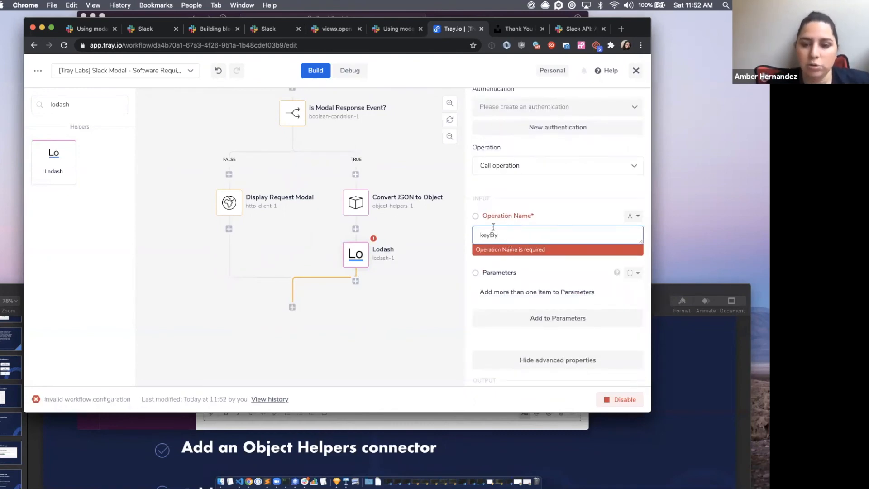
mouse_move(356, 264)
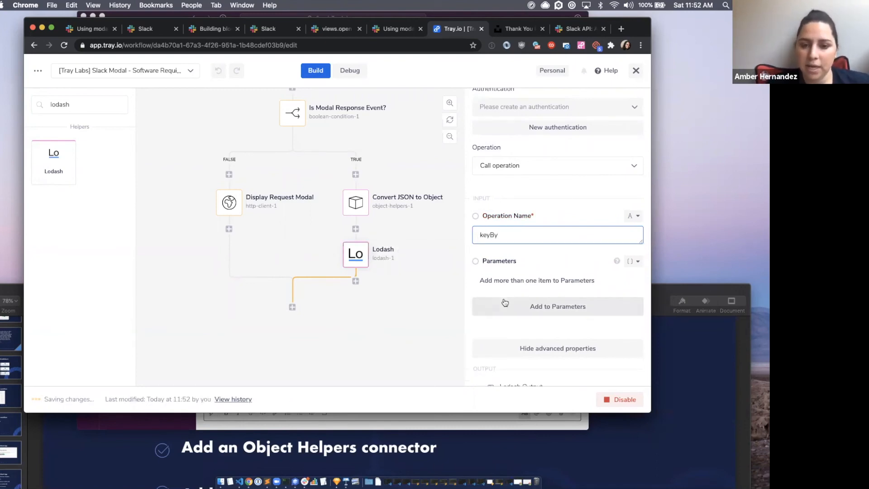
type("_.")
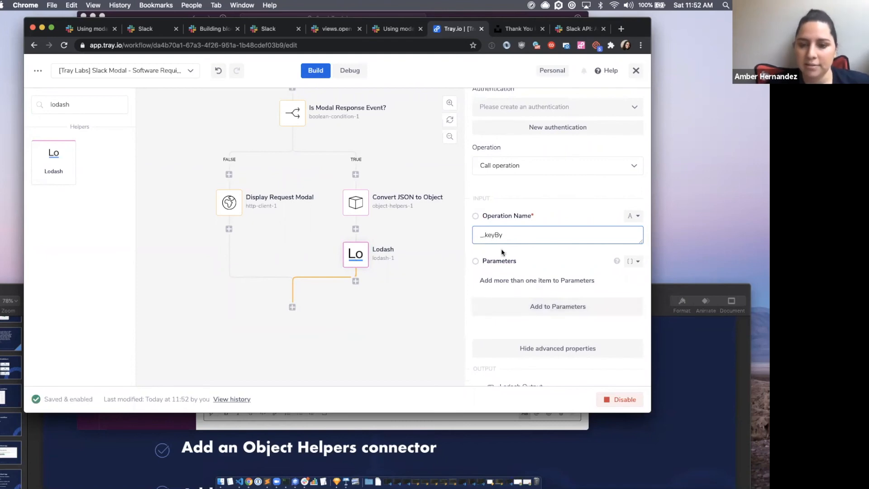
key("BackSpace")
key("BackSpace")
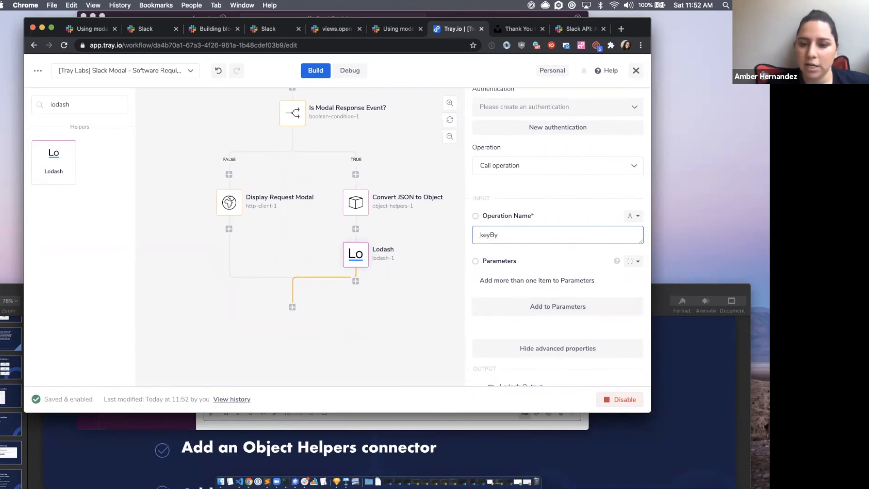
left_click_drag(479, 234, 534, 233)
left_click(534, 233)
Add two parameters to the Lodash step and map the first one to $.steps.object-helpers-1.result
scroll(538, 261, "down", 3)
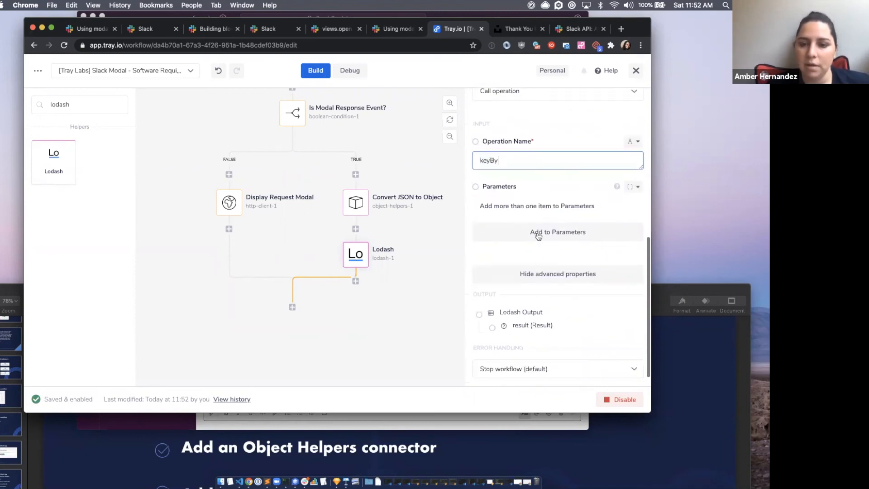
left_click(537, 232)
left_click(536, 232)
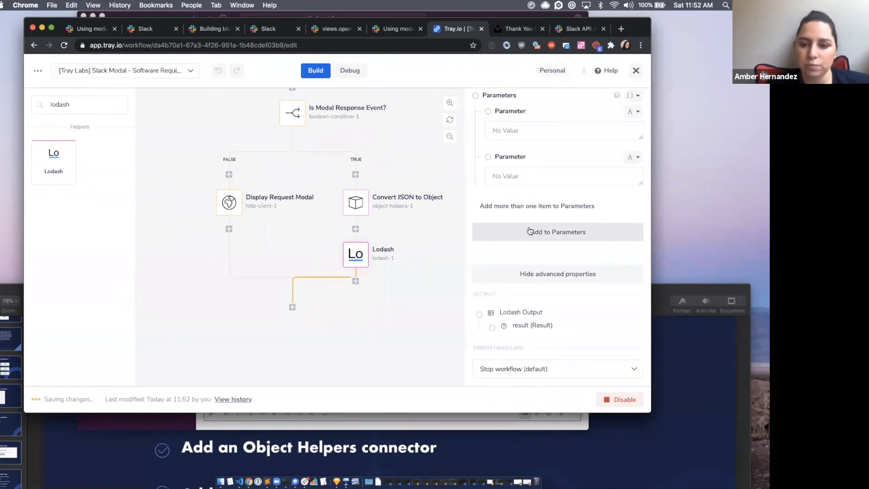
scroll(499, 181, "up", 2)
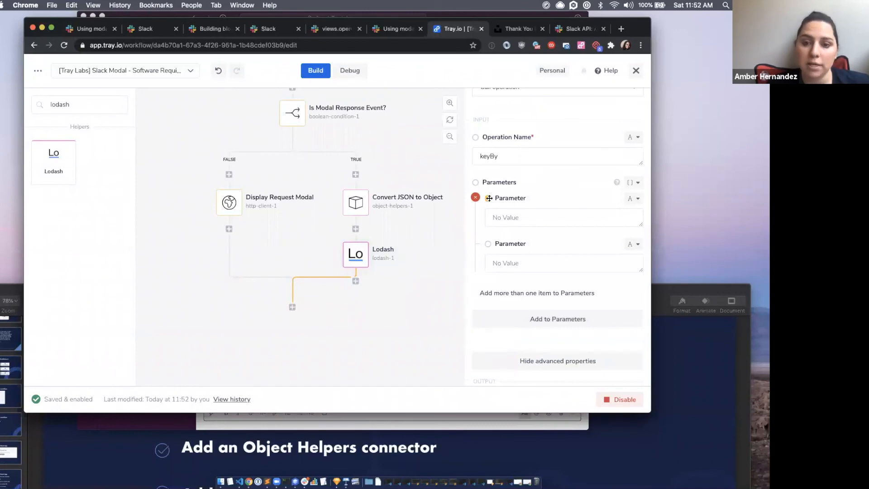
left_click_drag(487, 198, 378, 216)
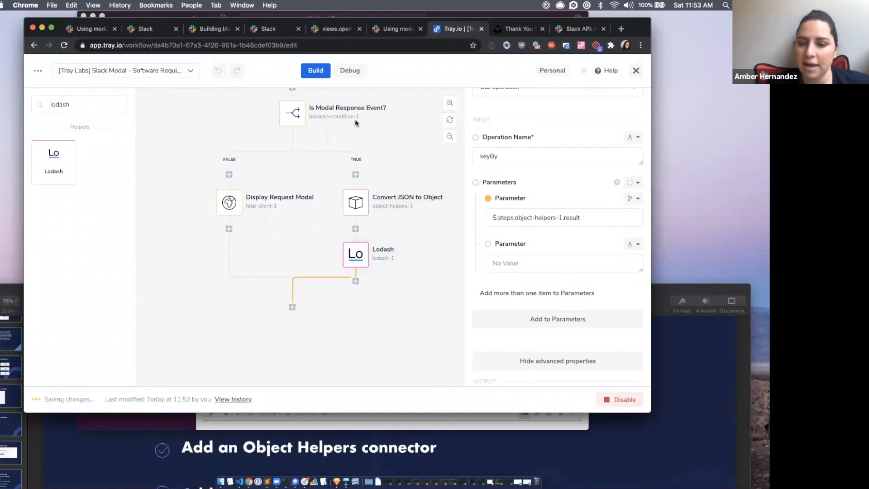
Apply the 11:49:23 run's Convert JSON to Object output as that step's output schema
left_click(351, 71)
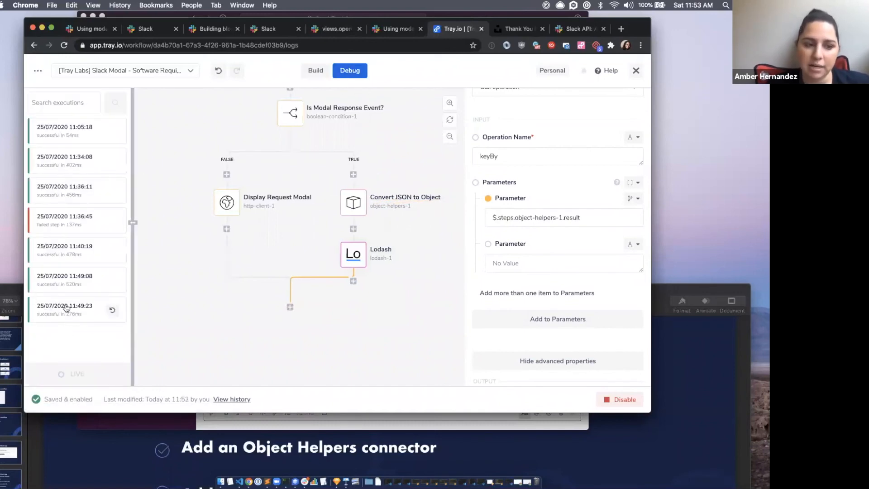
left_click(66, 308)
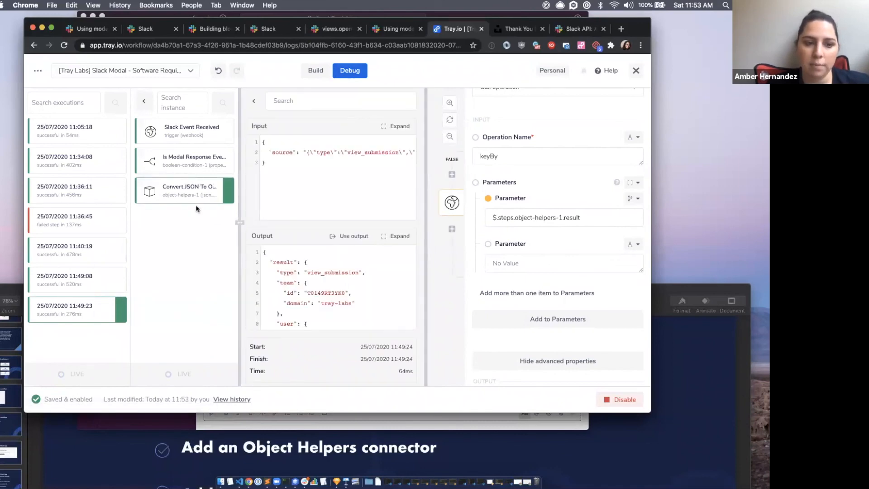
left_click(352, 236)
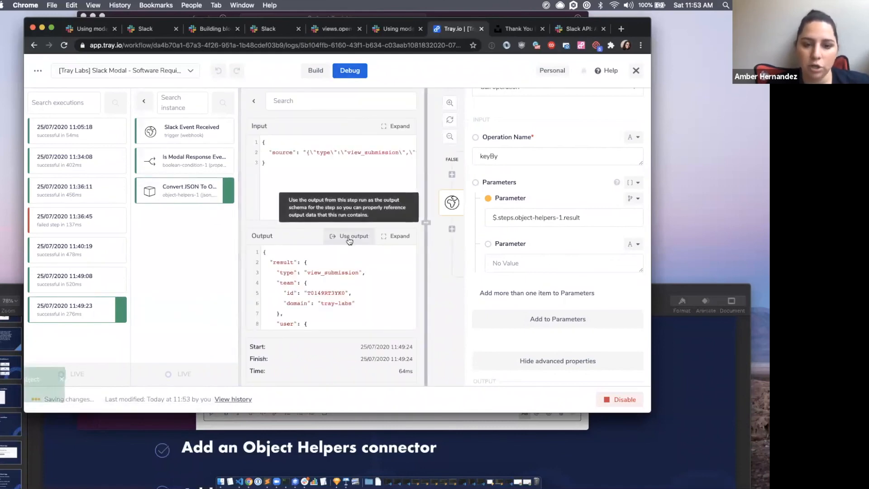
left_click(254, 104)
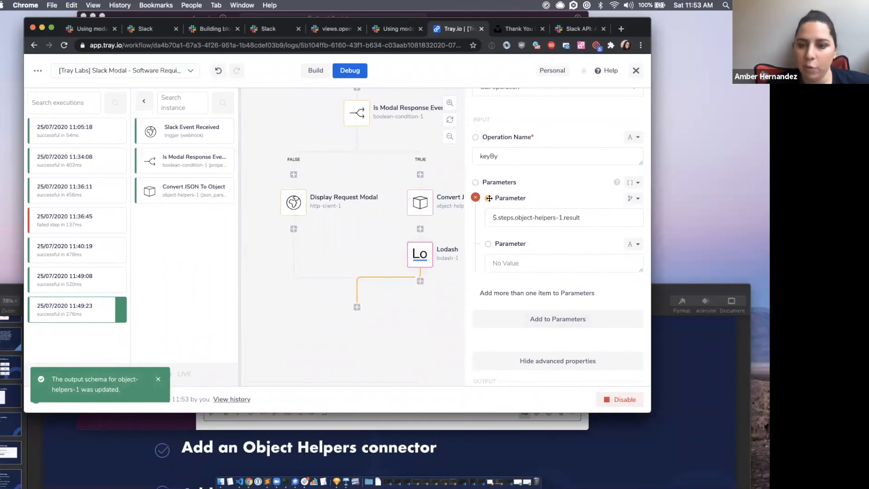
Map the first Lodash parameter to $.steps.object-helpers-1.result.view.blocks and set the second to block_id, copied from the step output
left_click_drag(421, 208, 421, 208)
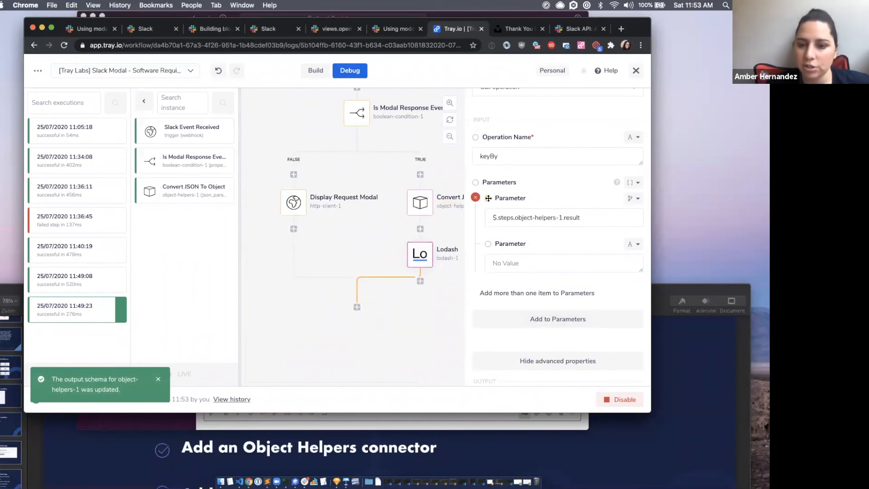
left_click_drag(488, 197, 460, 310)
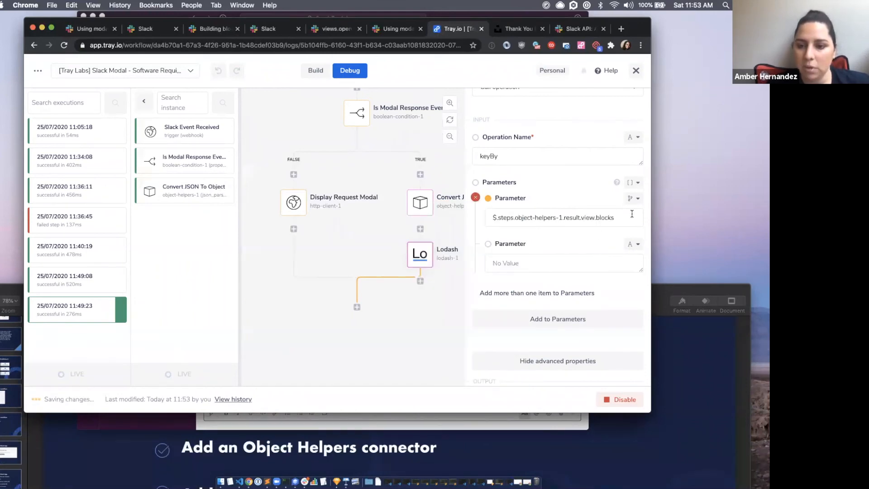
left_click(507, 261)
left_click(178, 195)
scroll(323, 311, "down", 5)
double_click(313, 270)
key("super+c")
left_click(512, 262)
key("super+v")
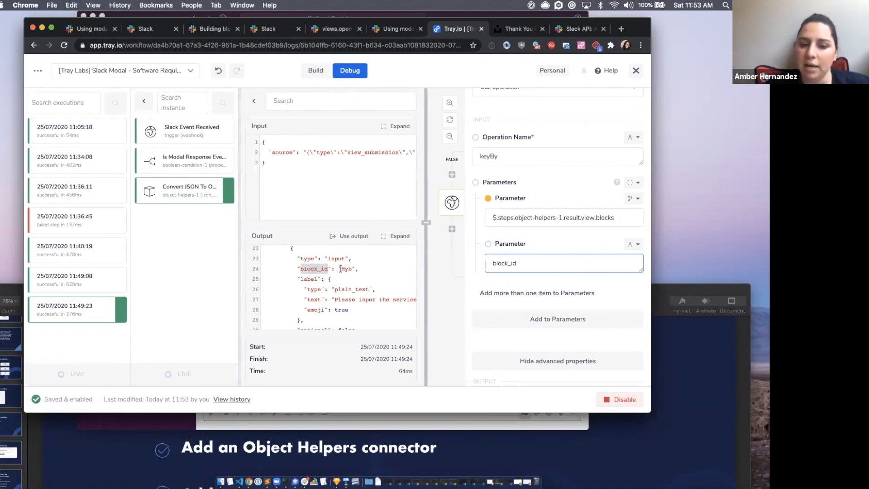
Review the block_id values in the blocks array and the state values nested under those IDs in the full step output
left_click_drag(341, 269, 354, 269)
scroll(353, 268, "down", 13)
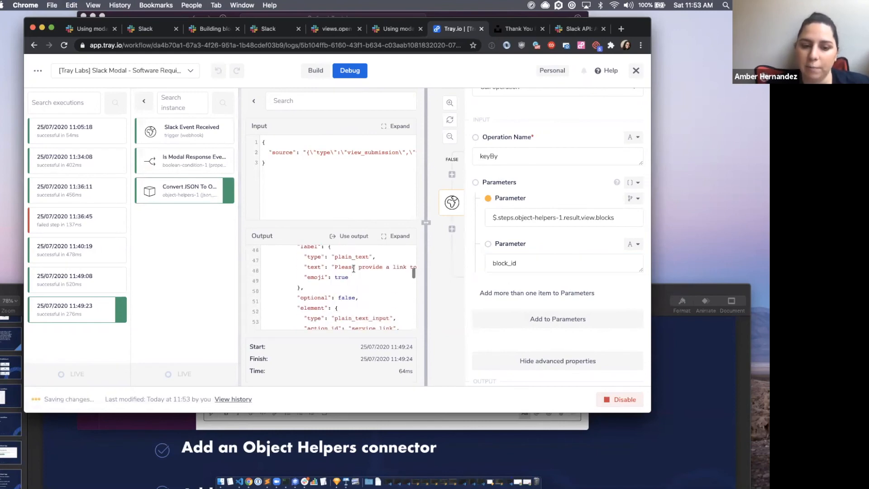
scroll(354, 269, "up", 3)
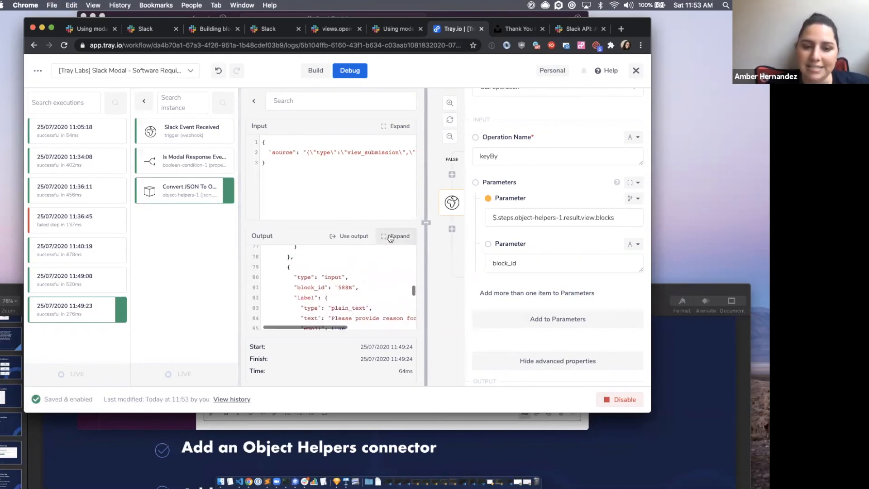
left_click(396, 236)
scroll(201, 211, "down", 10)
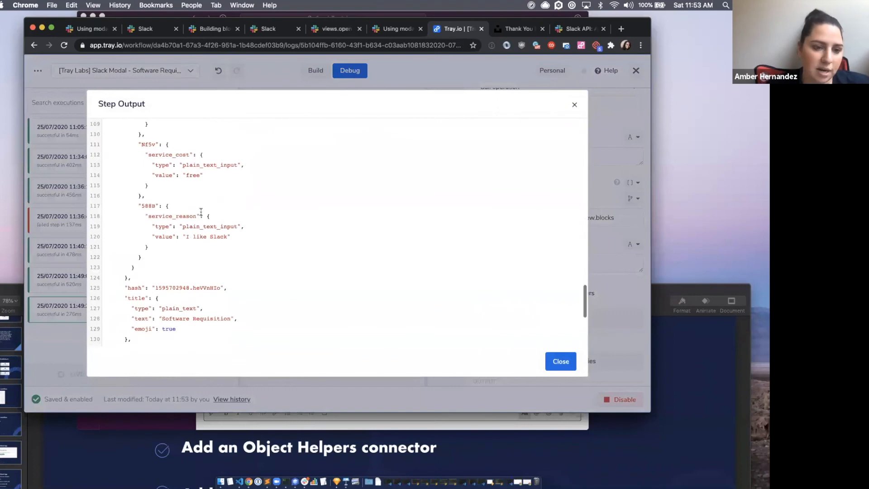
left_click_drag(126, 273, 167, 343)
left_click(162, 292)
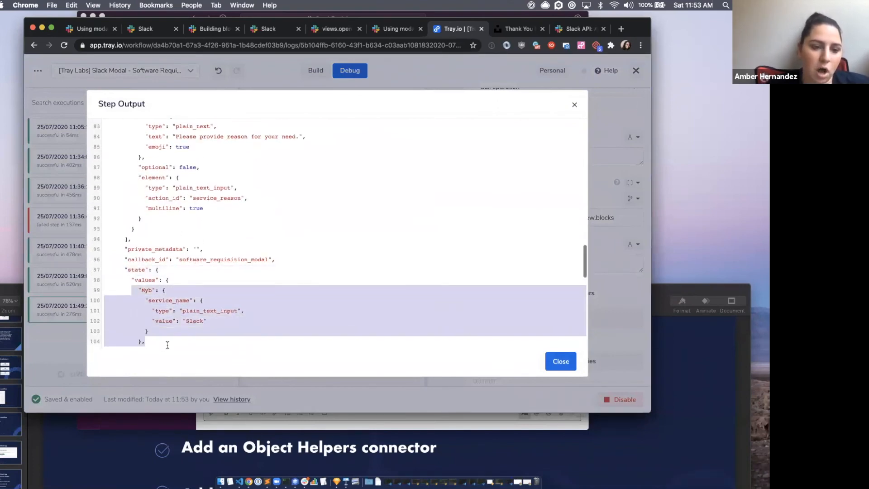
Close the step output, return to building, and rename the Lodash step as KeyBy Block ID
left_click(146, 290)
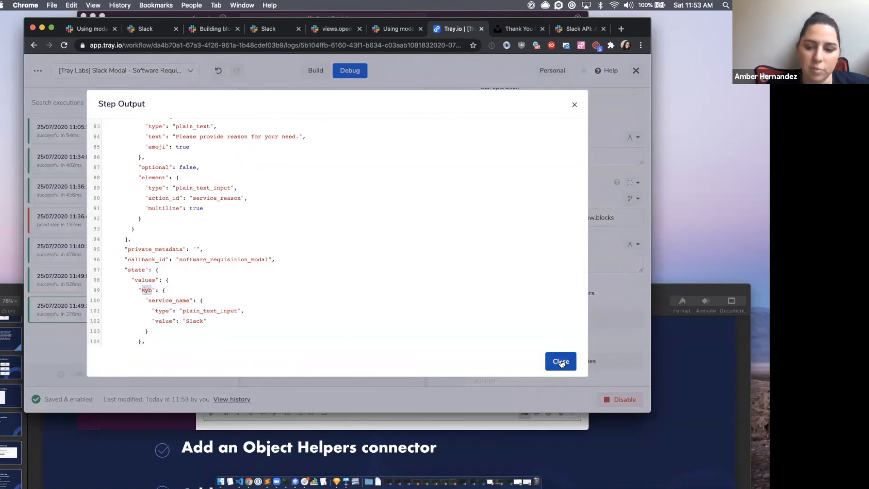
left_click(559, 362)
left_click(313, 72)
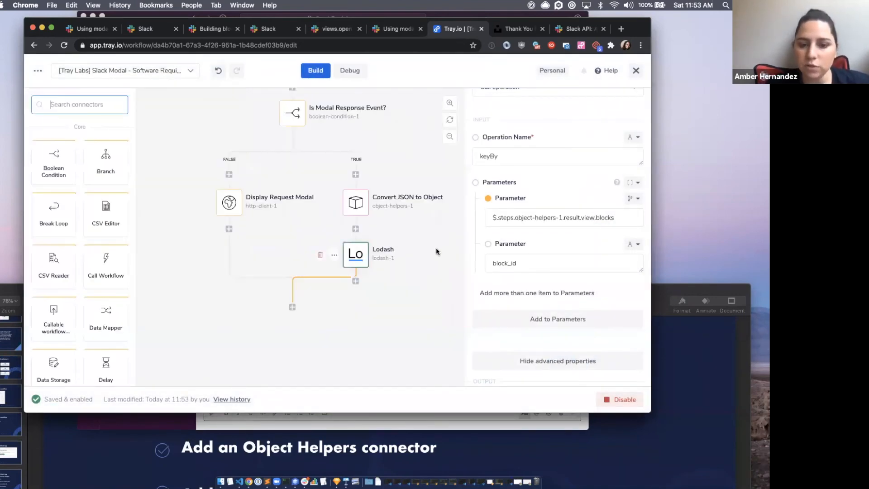
scroll(512, 226, "up", 5)
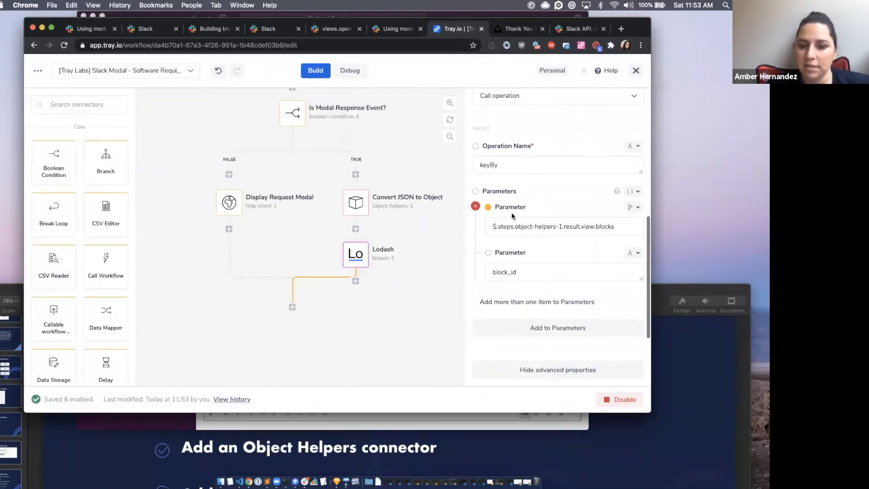
double_click(508, 176)
type("KeyBy Block ID")
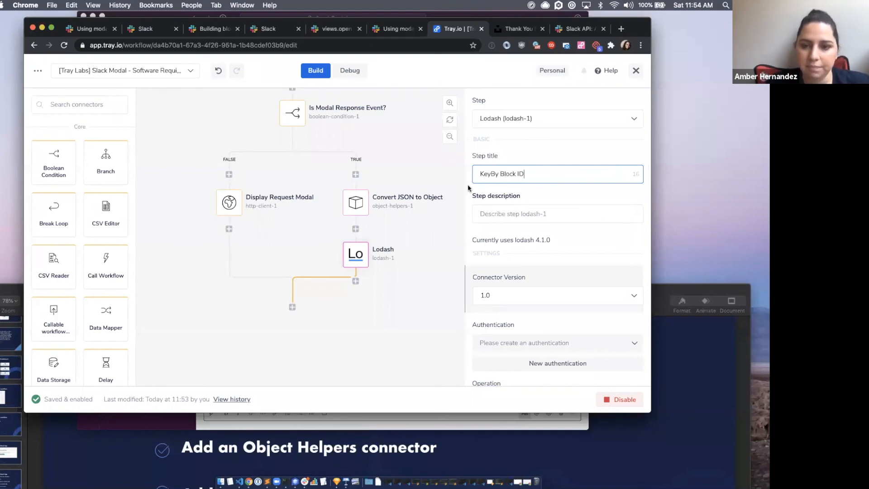
left_click(413, 240)
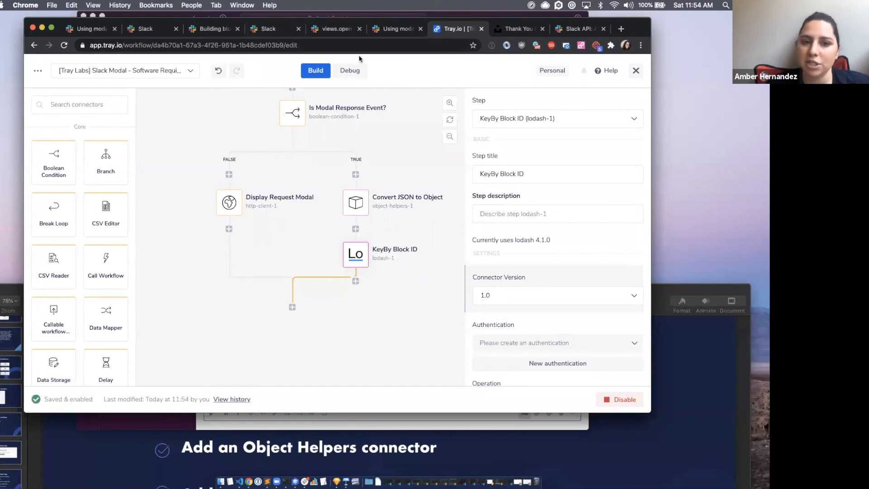
Replay the 11:49:23 execution and open the new 11:54:13 run
left_click(344, 75)
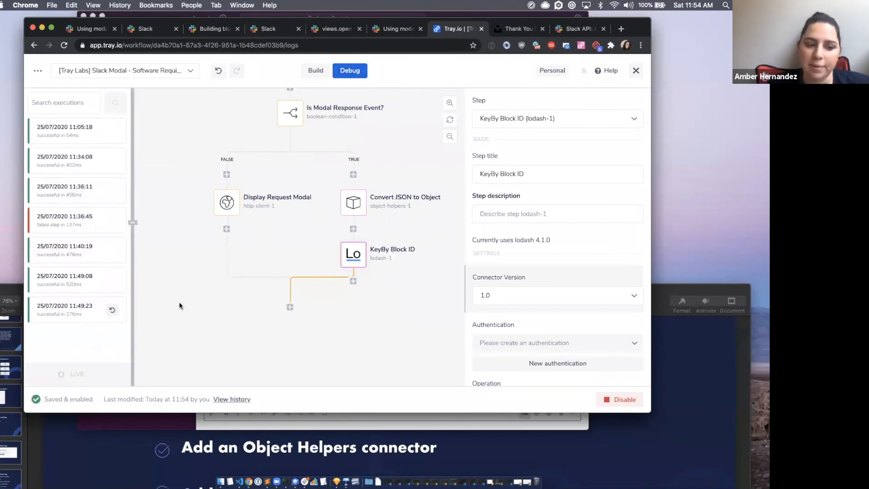
left_click(112, 313)
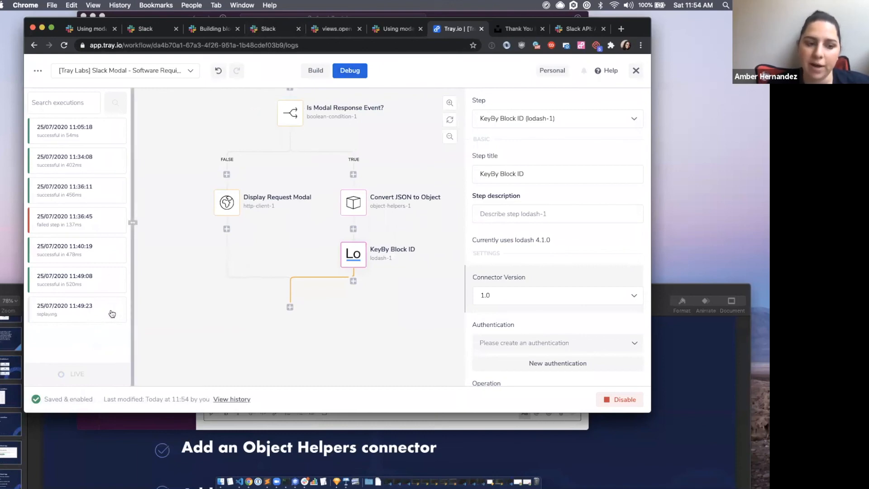
left_click(81, 314)
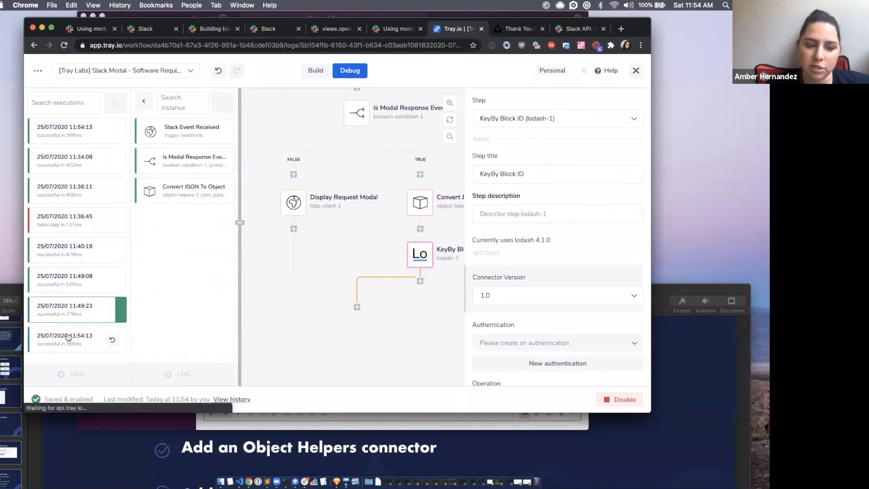
left_click(68, 337)
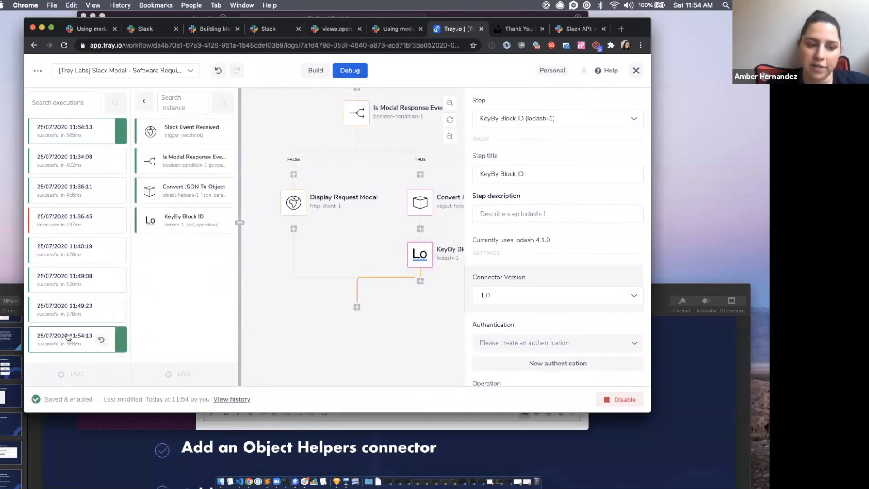
Examine the KeyBy Block ID step's input parameters and its output keyed by block ID
left_click(185, 225)
scroll(290, 255, "down", 2)
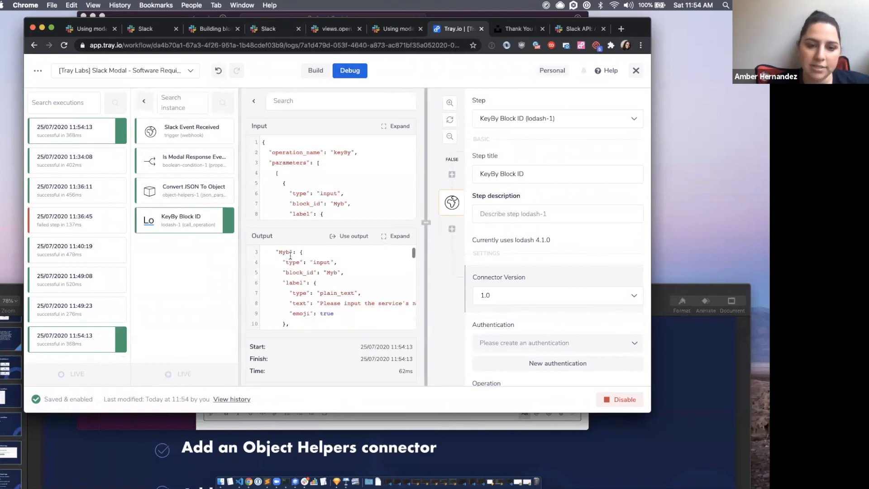
scroll(290, 255, "up", 2)
left_click_drag(269, 173, 306, 217)
left_click_drag(308, 280, 369, 341)
Add an Object Helpers step after KeyBy Block ID with the operation Merge two objects
left_click(315, 71)
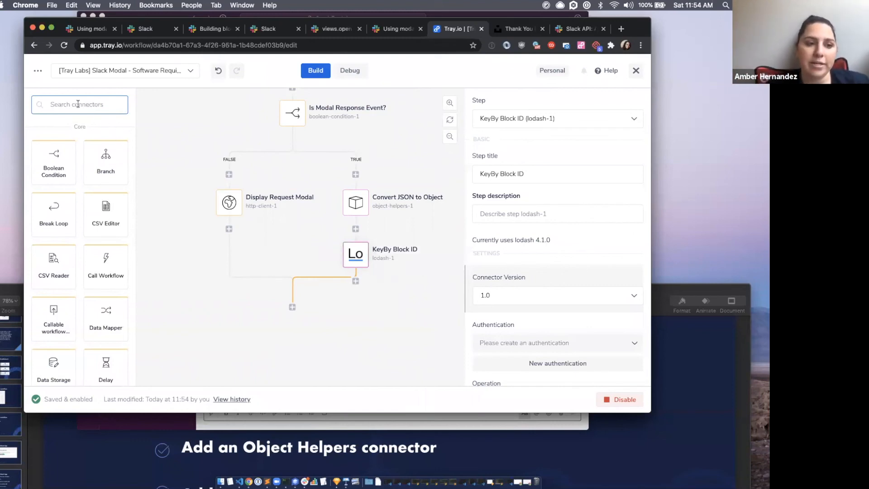
type("obj")
left_click_drag(54, 160, 355, 280)
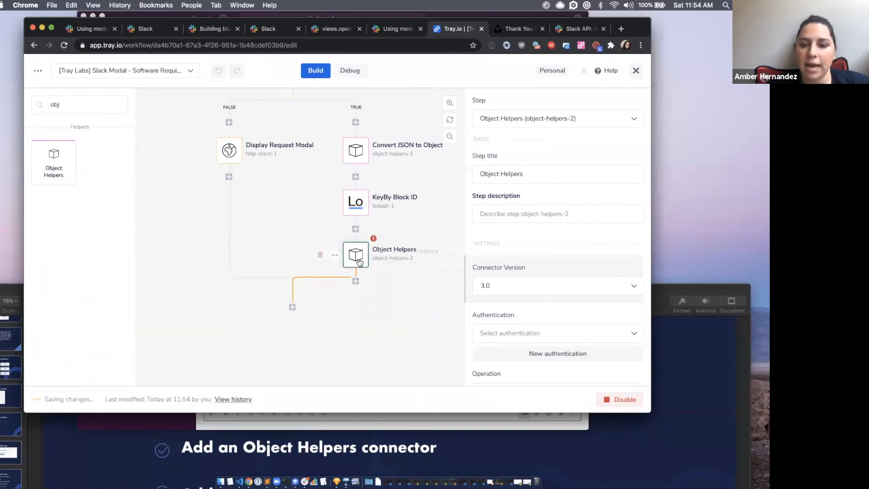
scroll(524, 333, "down", 5)
left_click(521, 231)
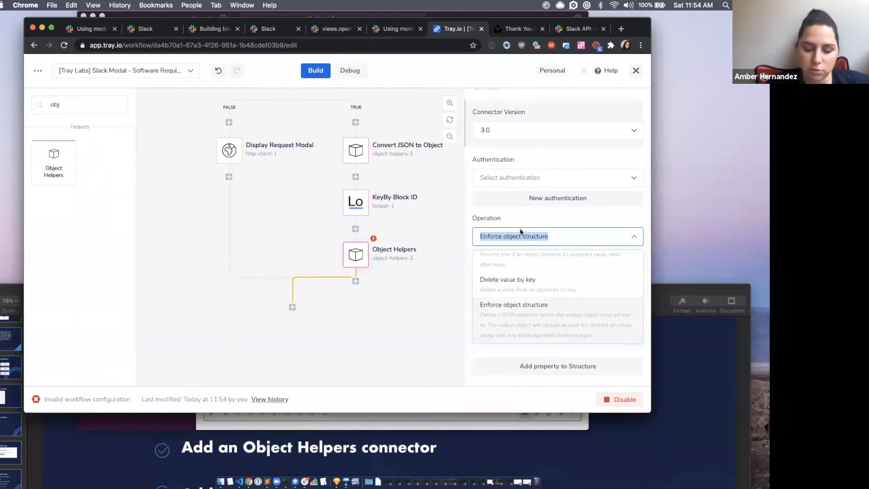
type("mer")
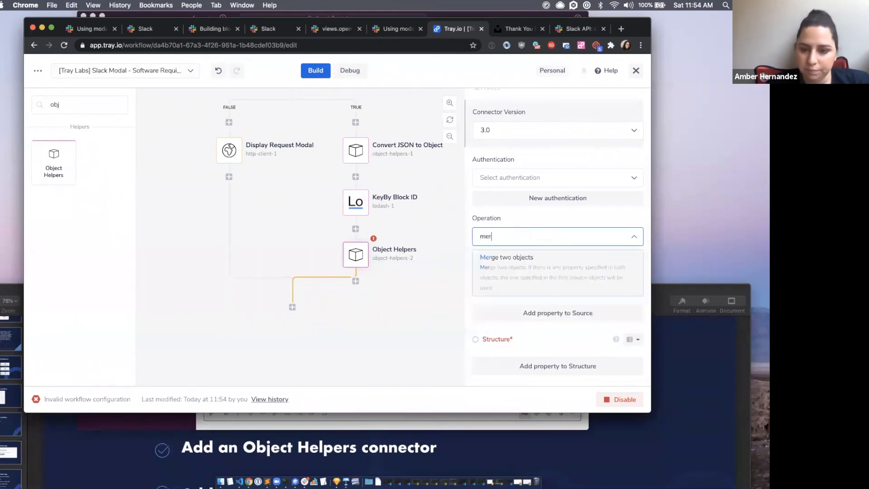
left_click(504, 266)
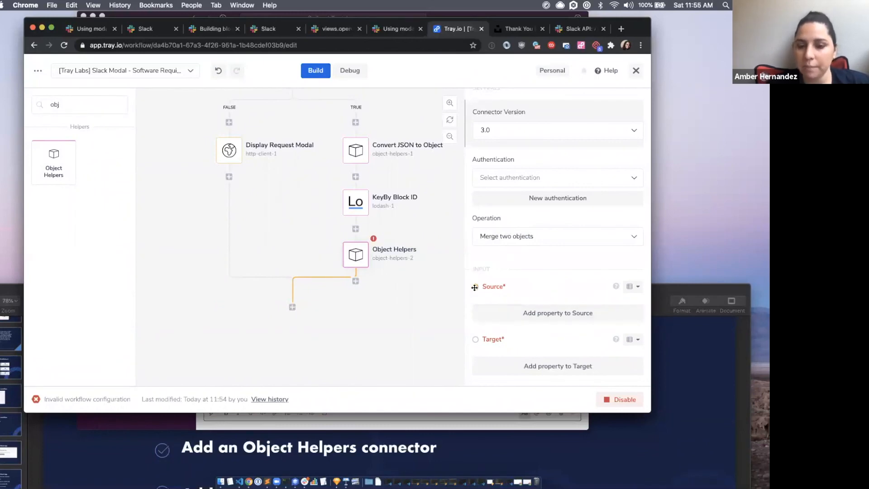
Map the merge step's Source to $.steps.object-helpers-1.result.view.state.values and its Target to $.steps.lodash-1.result
left_click_drag(473, 287, 356, 157)
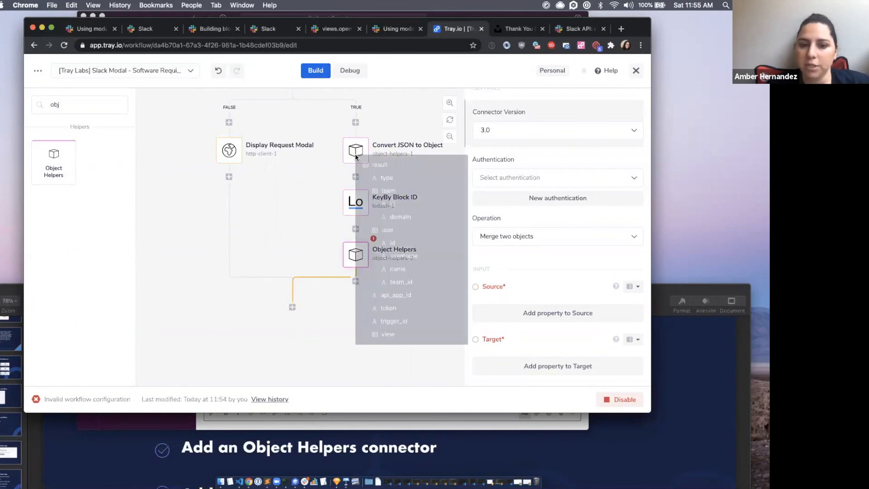
scroll(428, 366, "down", 3)
scroll(428, 365, "down", 5)
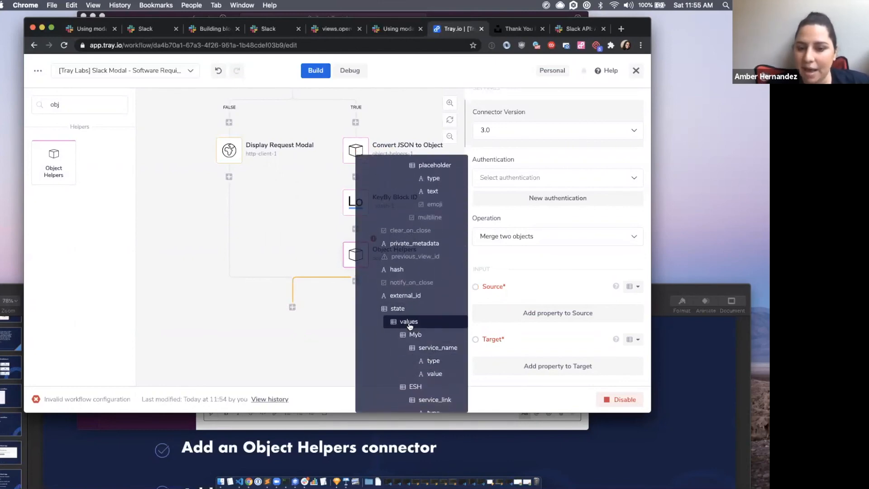
left_click(408, 322)
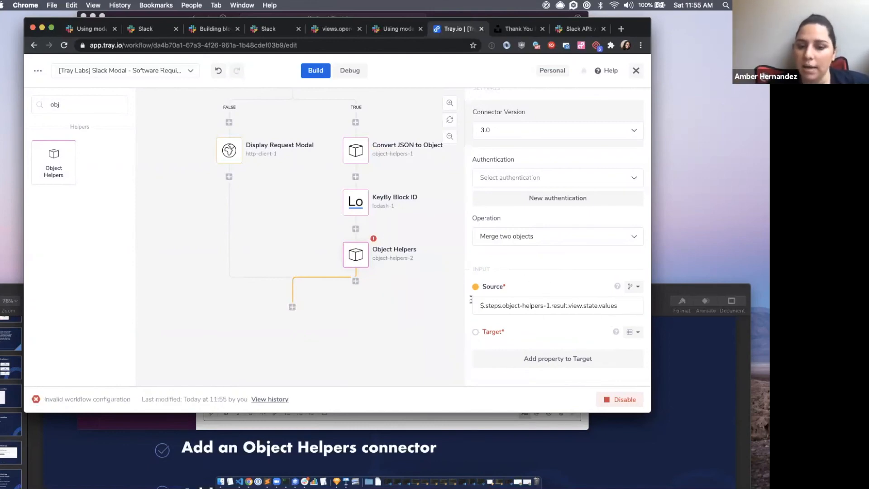
left_click_drag(476, 331, 387, 213)
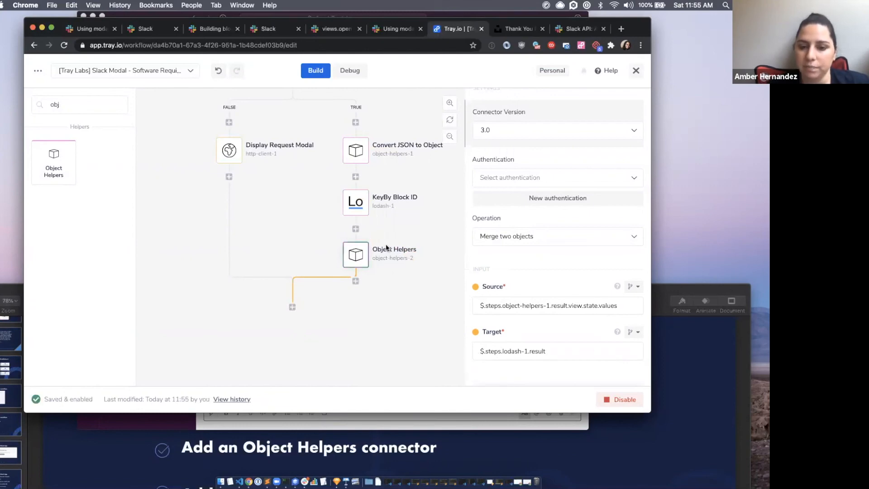
Rename the new Object Helpers step as Merge Values with Blocks
scroll(563, 207, "up", 4)
left_click(510, 167)
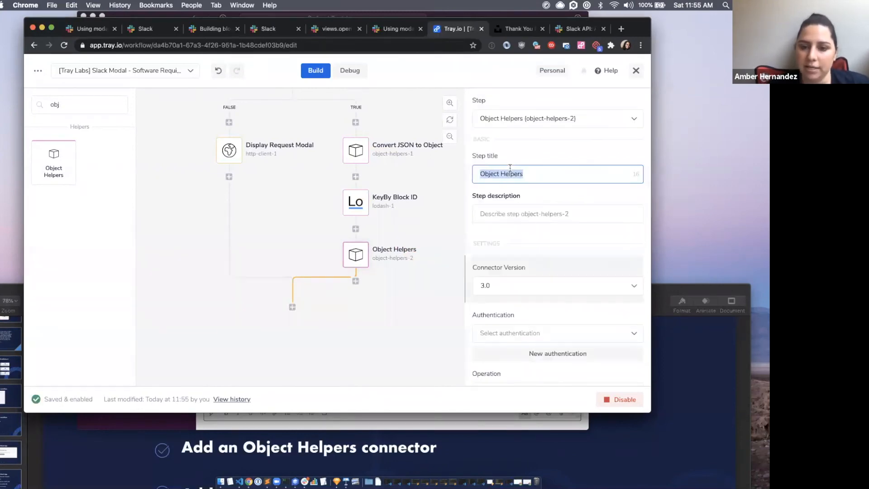
type("Ver")
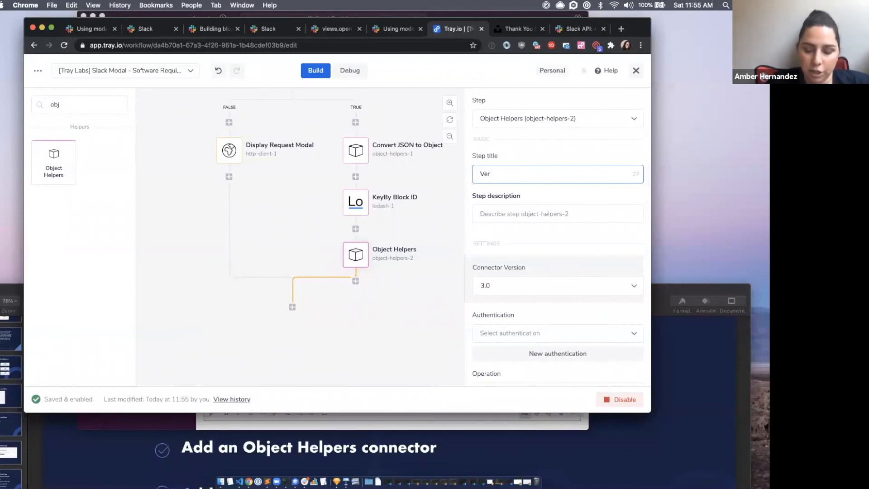
key("BackSpace")
key("BackSpace")
key("BackSpace")
type("Me")
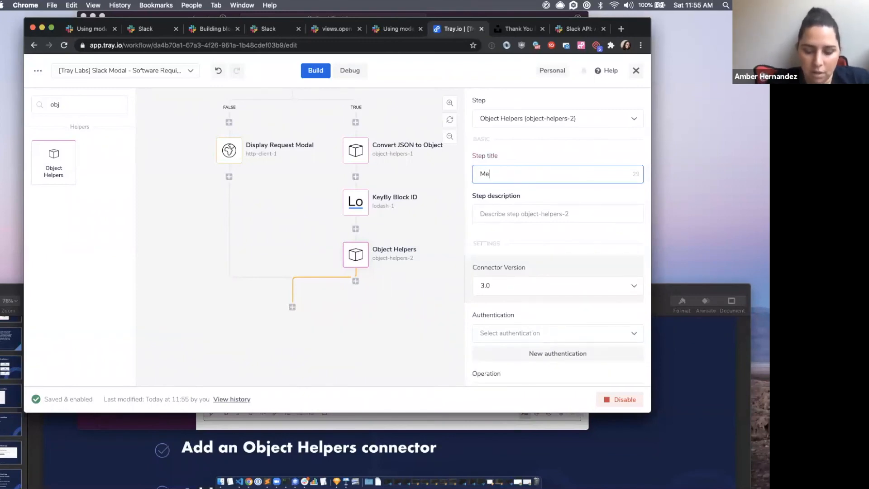
type("rge Values ")
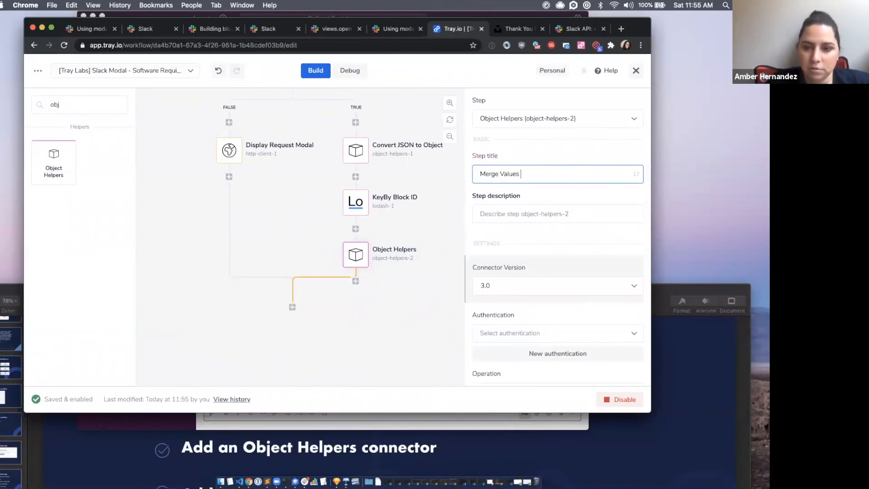
type("with Blocks")
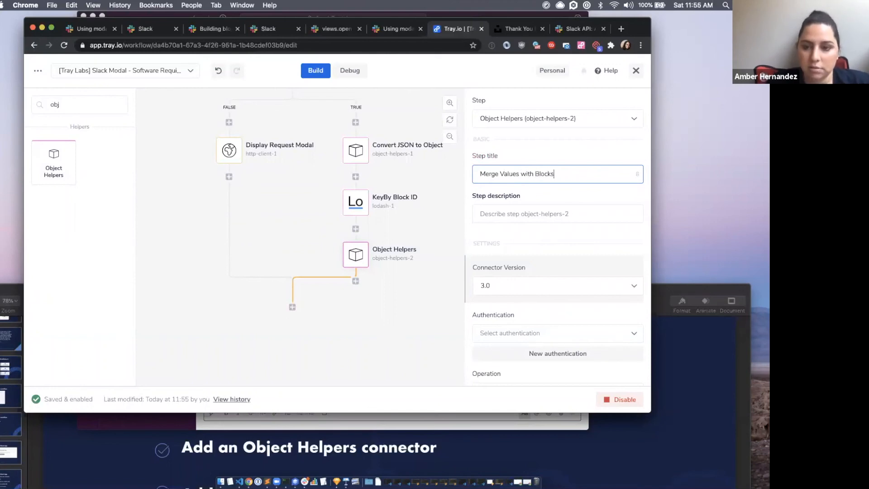
key("Return")
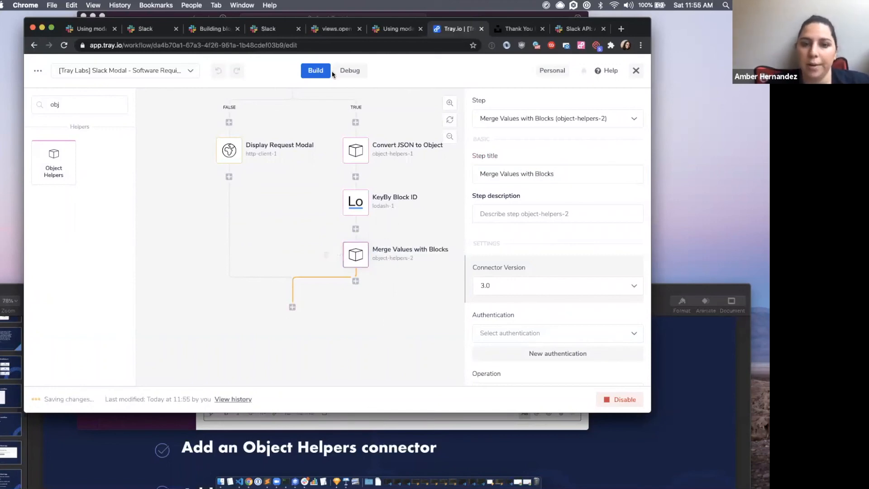
Replay the 11:54:13 execution and open the Merge Values with Blocks log in the new 11:55:40 run
left_click(351, 71)
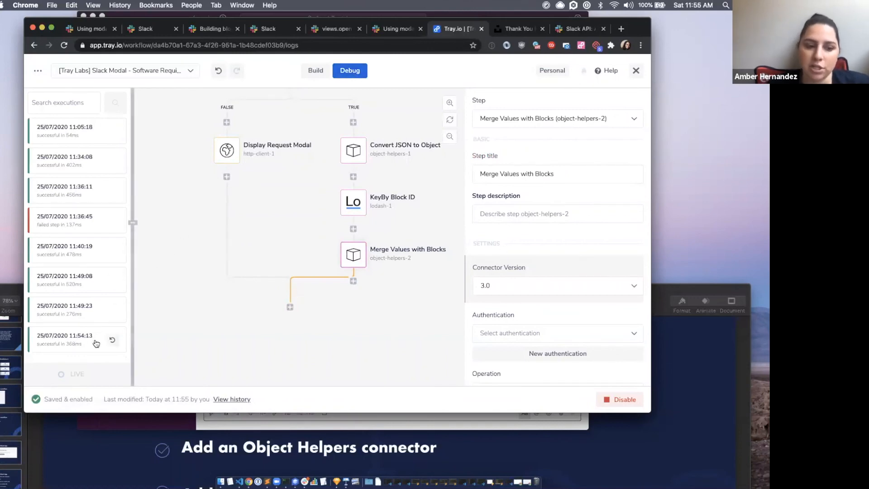
left_click(112, 340)
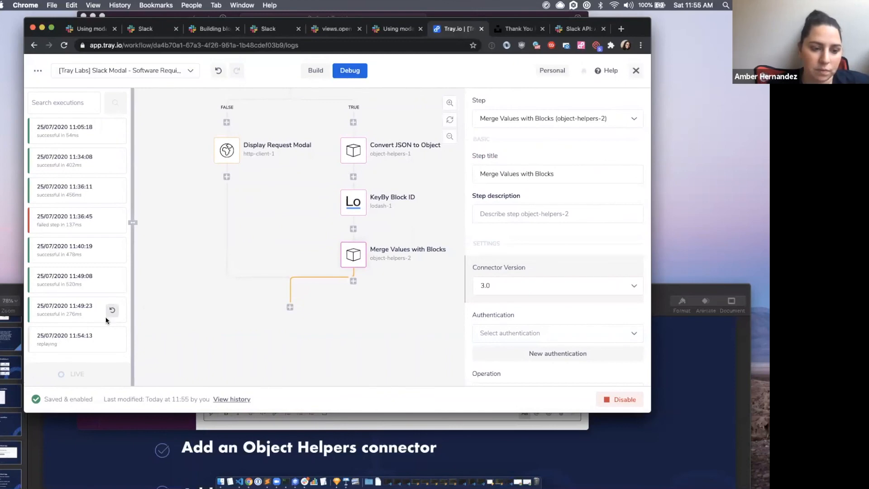
left_click(75, 355)
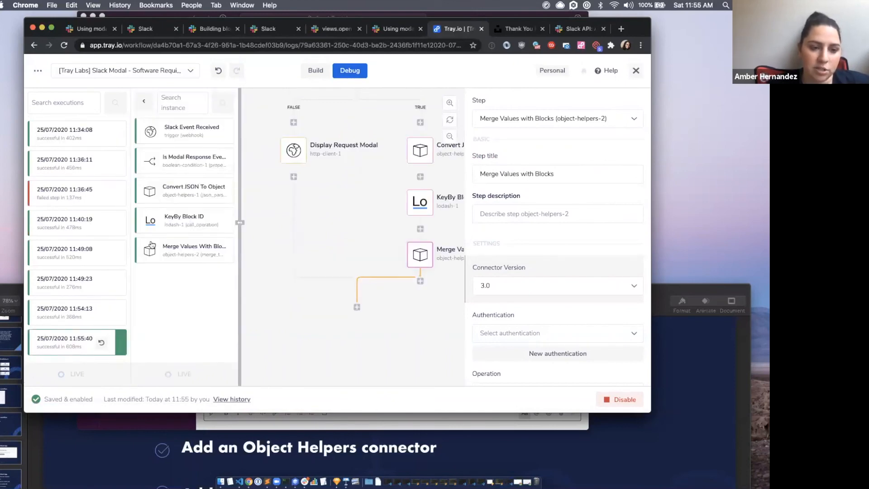
left_click(178, 253)
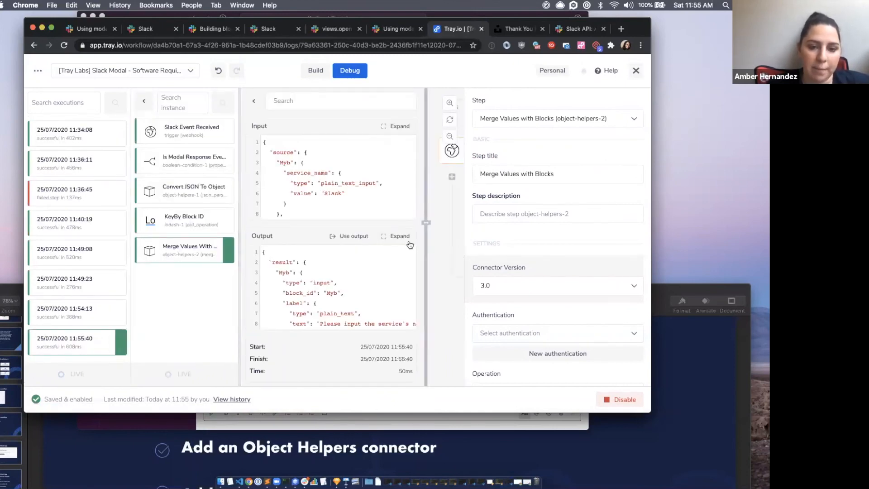
Examine the full merge output, checking each block's ID and label together with its submitted value
left_click(395, 235)
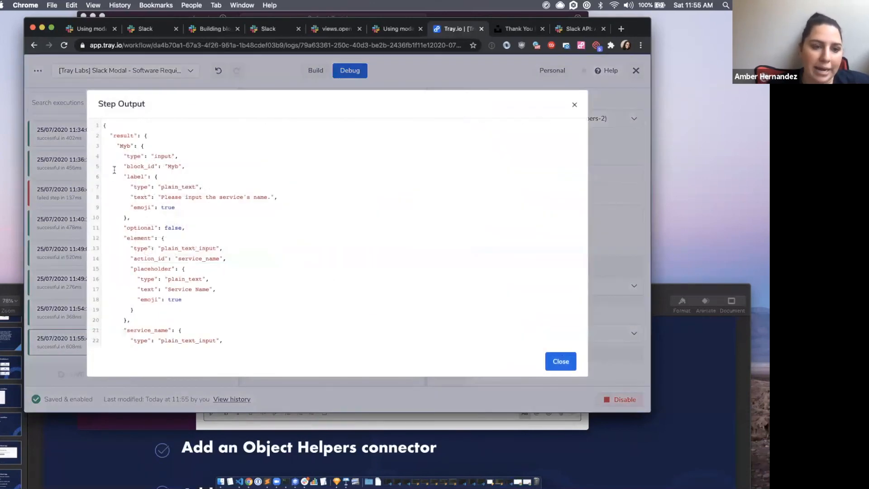
left_click_drag(117, 145, 155, 177)
left_click(133, 162)
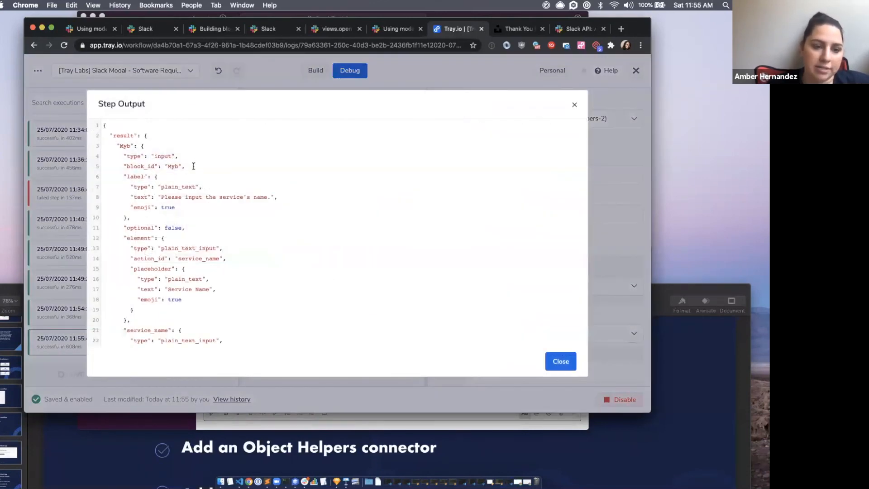
left_click_drag(121, 182, 226, 219)
left_click(227, 218)
scroll(130, 168, "down", 3)
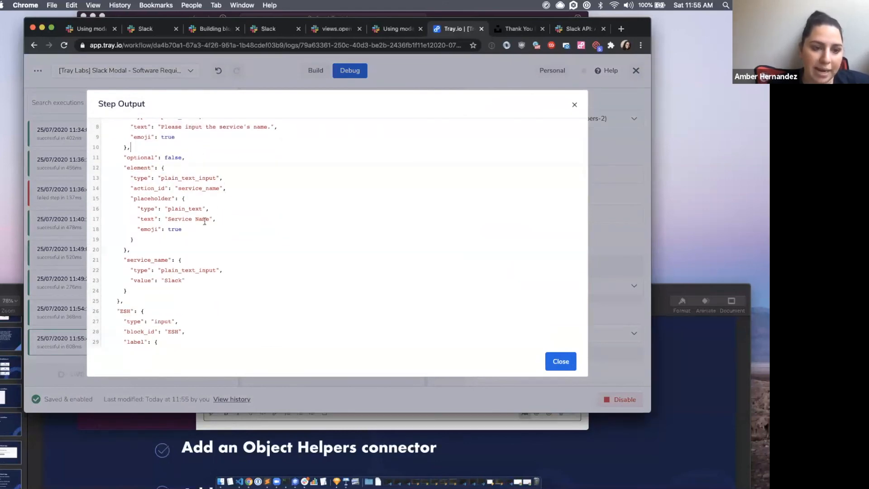
scroll(209, 221, "down", 1)
scroll(191, 245, "down", 1)
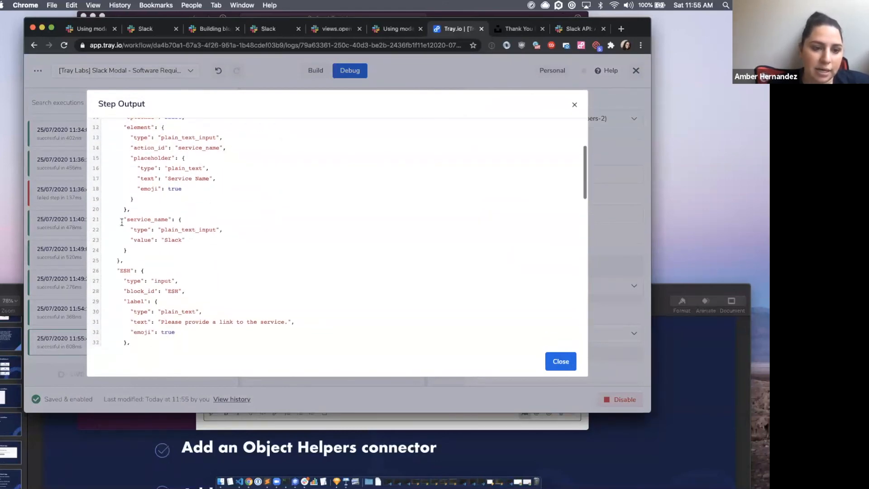
left_click(211, 240, "shift")
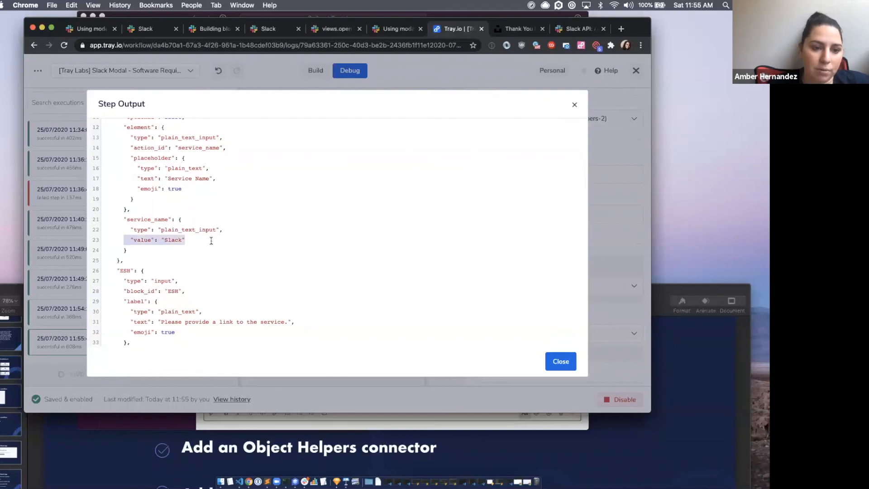
left_click_drag(134, 260, 109, 145)
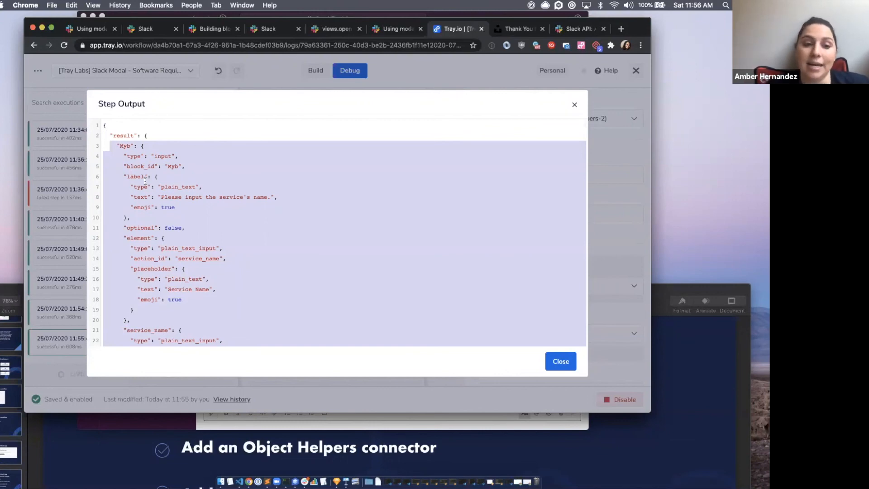
Close the step output, return to the workflow editor, and add a Slack connector directly after Merge Values with Blocks on the TRUE branch
left_click(219, 219)
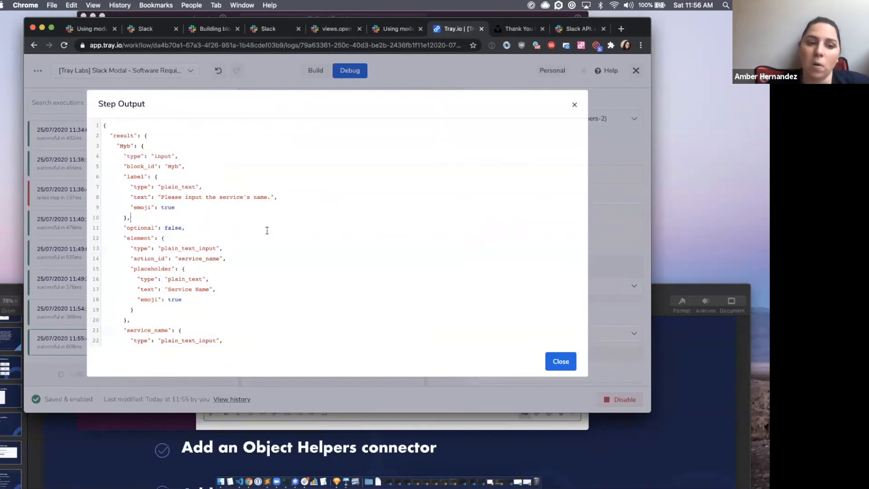
left_click(560, 361)
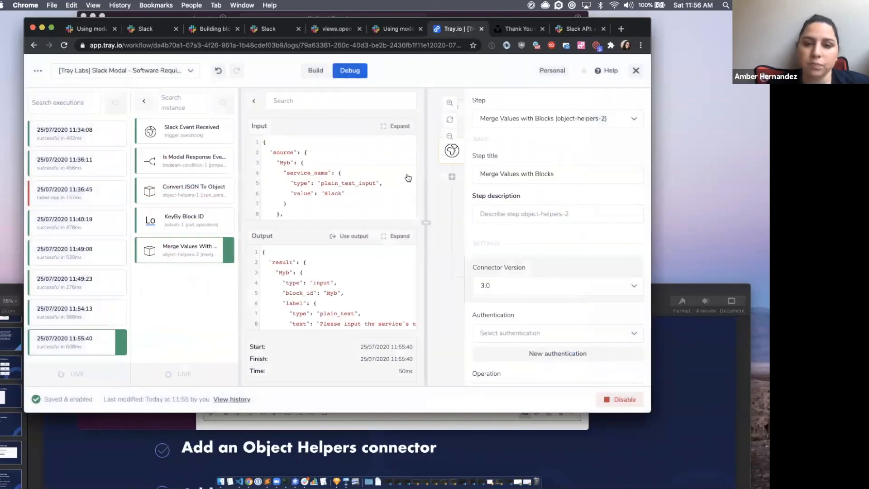
left_click(315, 71)
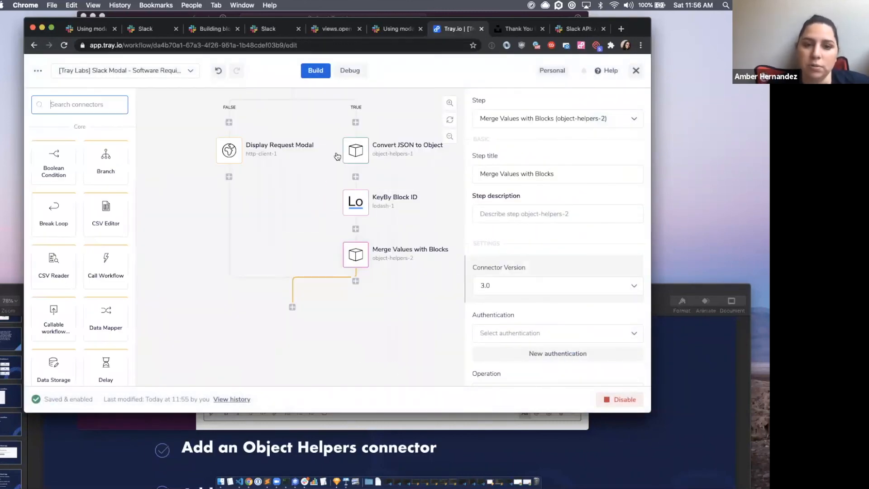
scroll(337, 156, "up", 1)
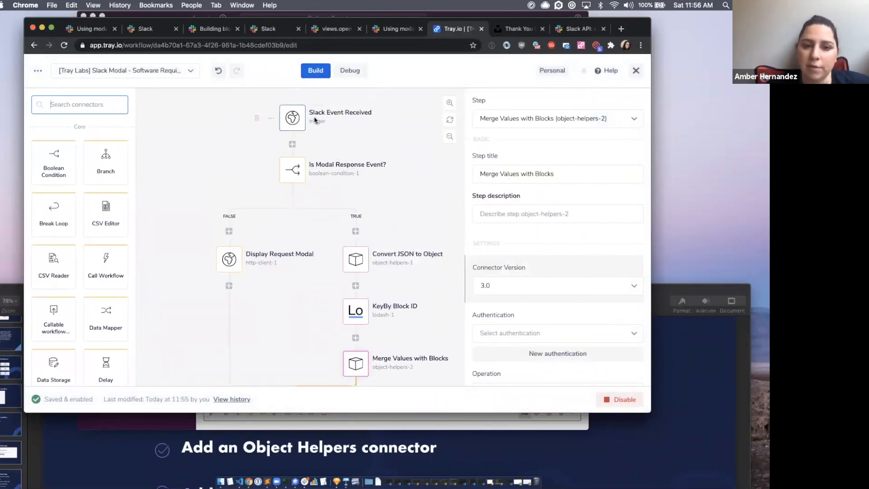
scroll(367, 223, "down", 5)
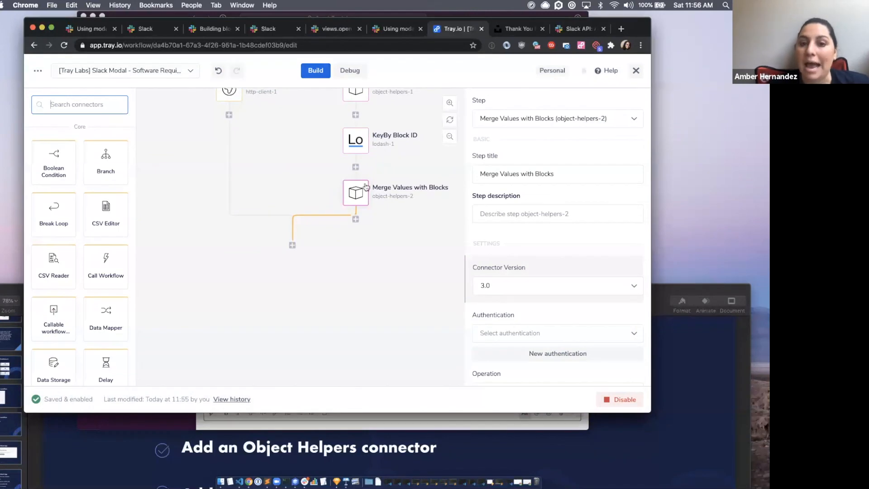
left_click(89, 104)
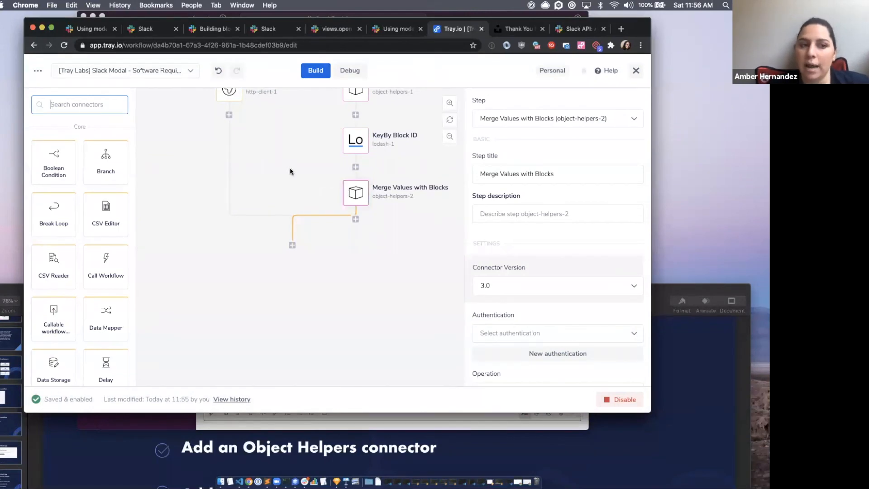
type("slack")
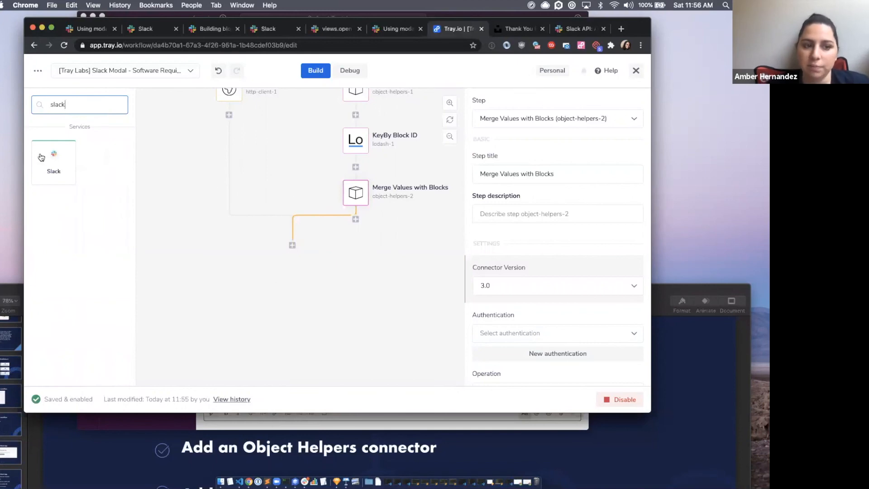
left_click_drag(44, 155, 352, 212)
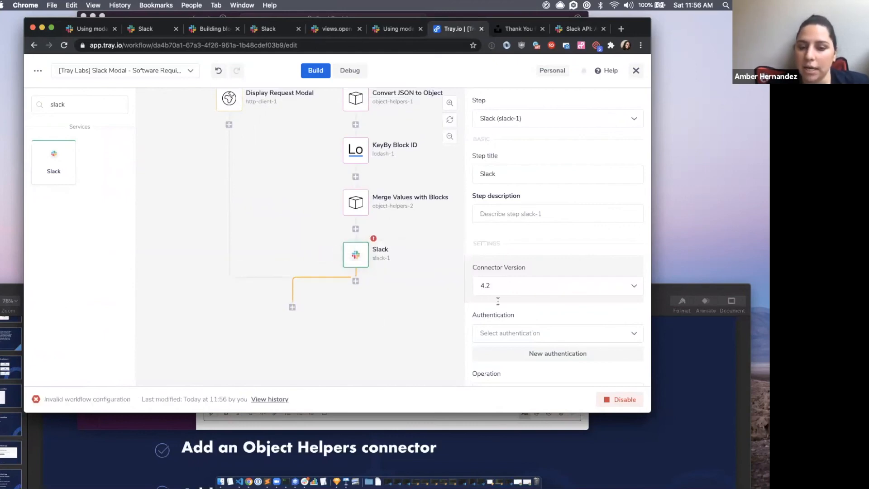
Start a new Slack authentication and name it [Production] Tray Labs Slack, followed by the account owner's name and (July 24, 2020)
scroll(563, 320, "down", 3)
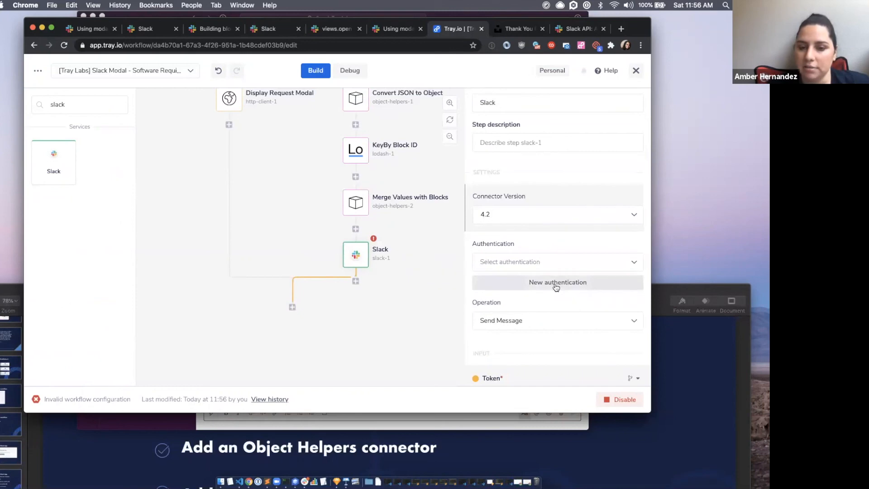
left_click(555, 286)
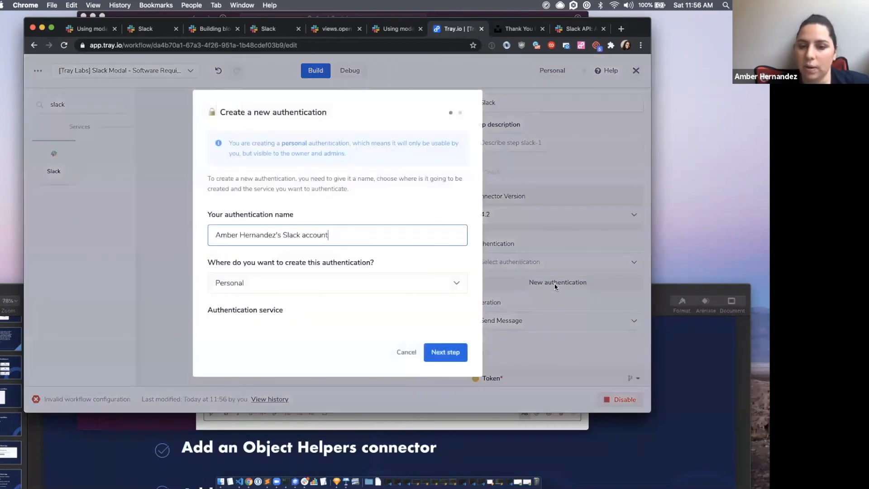
triple_click(277, 231)
key("BackSpace")
type("[")
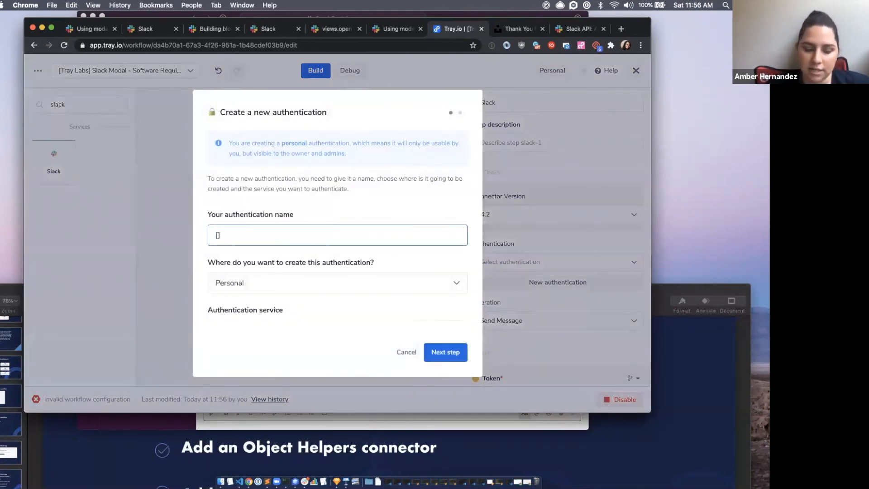
type("Product")
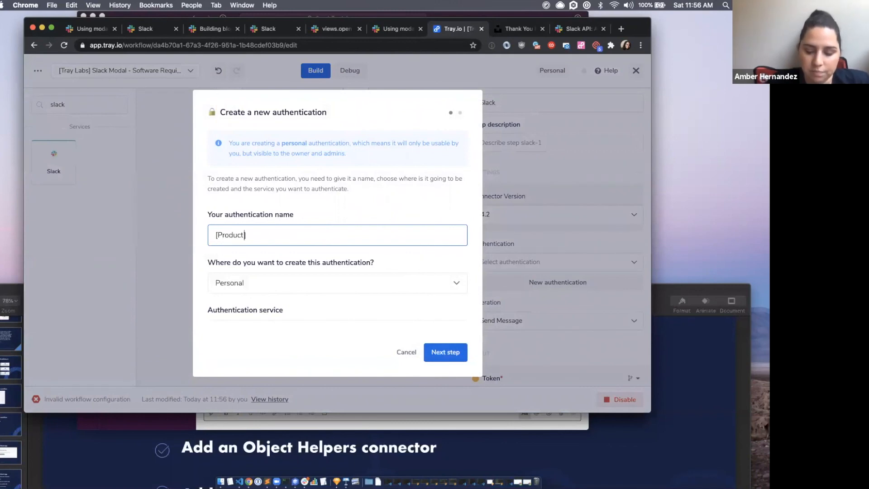
type("ion]")
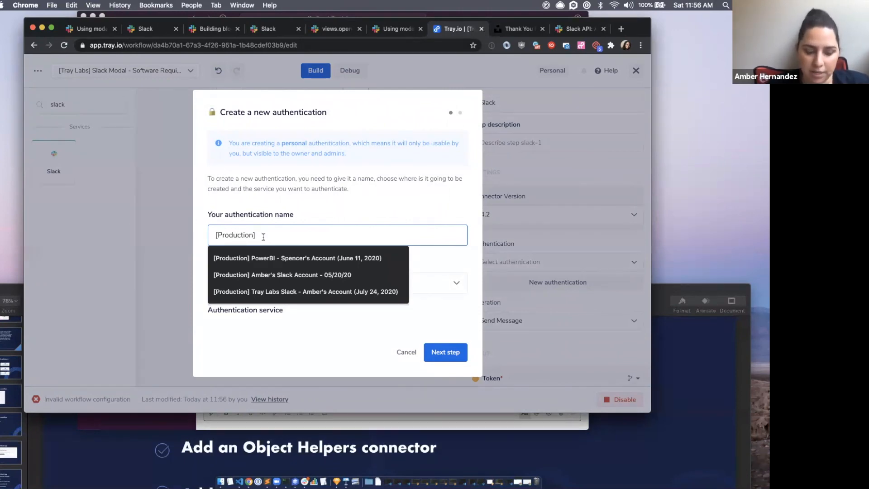
type("Tray Labs Slack - Amber's Account (July 24, 2020")
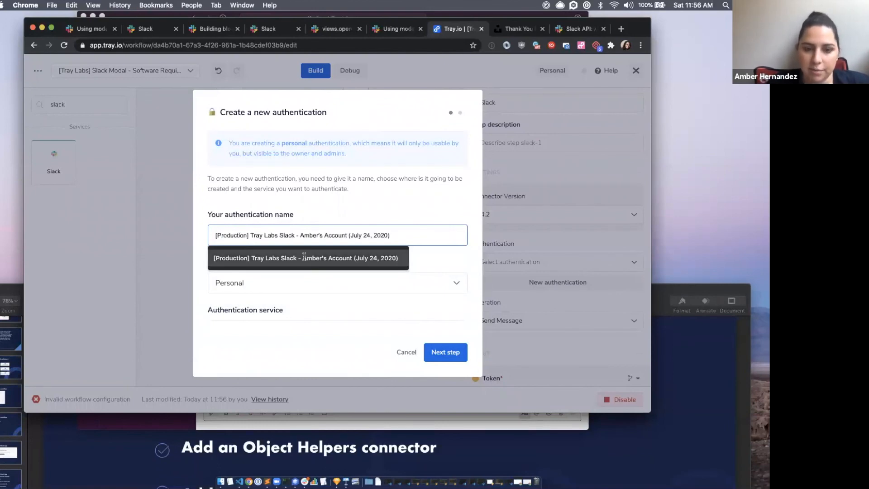
left_click(305, 258)
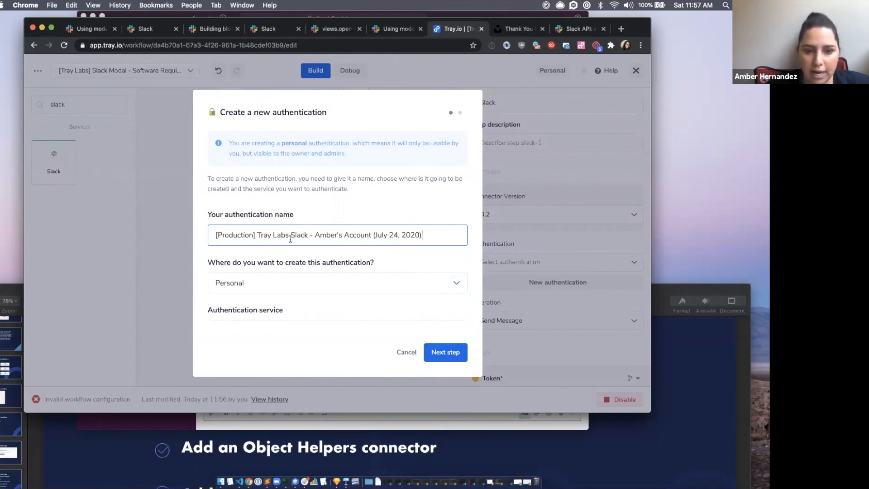
Replace Labs with App in the authentication name so that it begins with [Production] Tray App Slack
double_click(327, 233)
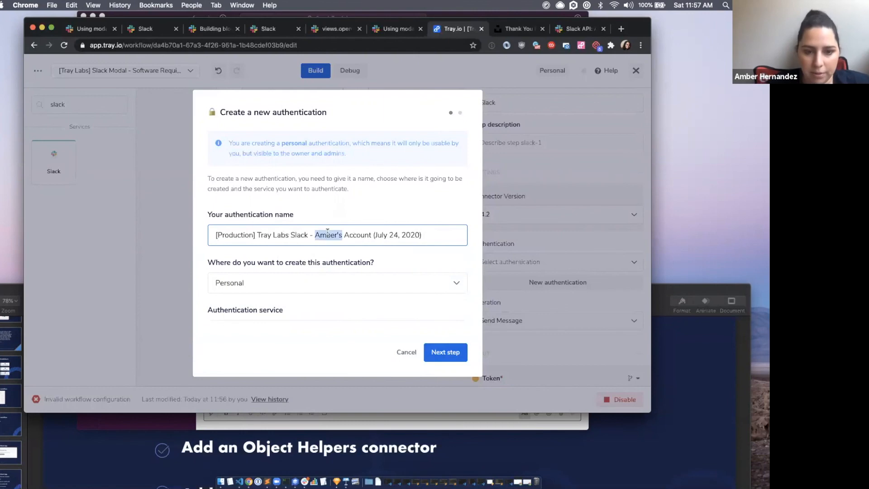
left_click(291, 234)
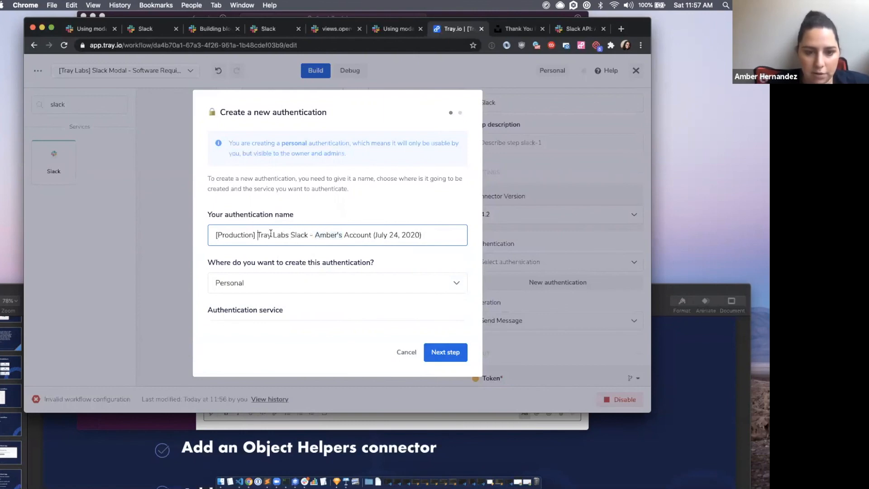
left_click_drag(291, 234, 273, 235)
type("App")
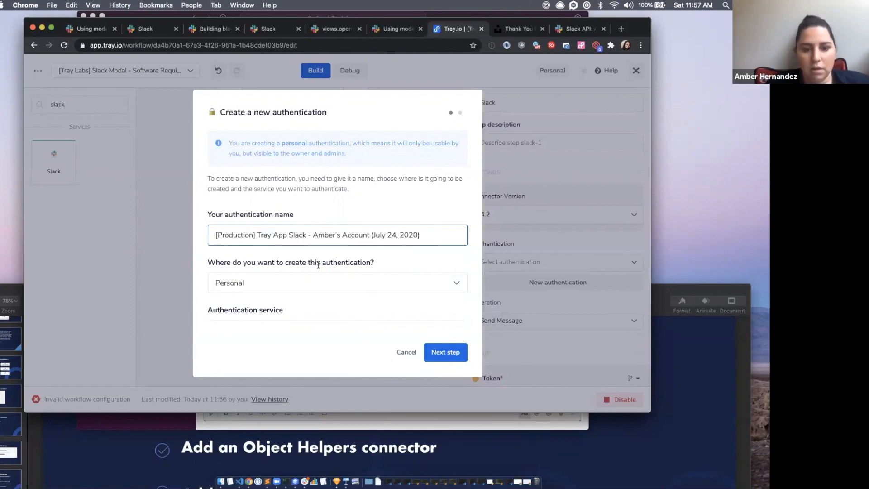
Create the authentication with the default service permissions and allow tray.io access to the Tray Labs Slack workspace
scroll(291, 267, "down", 1)
left_click(447, 355)
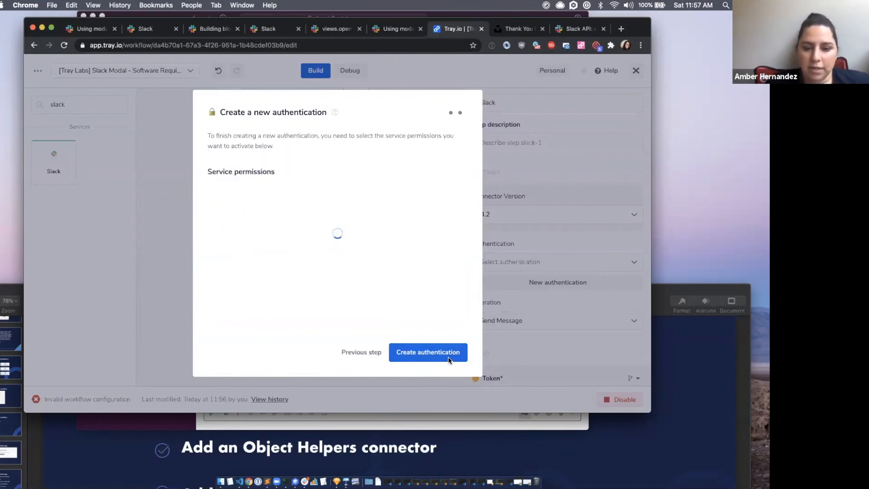
scroll(259, 286, "down", 10)
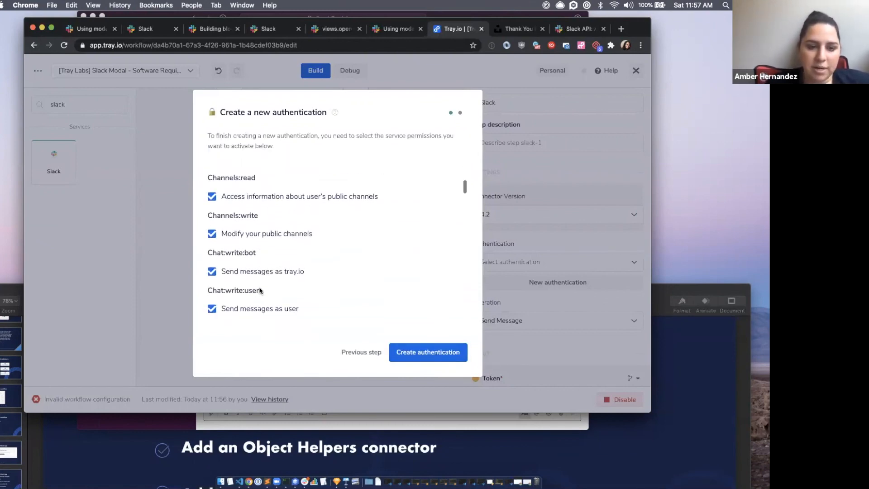
scroll(259, 288, "down", 8)
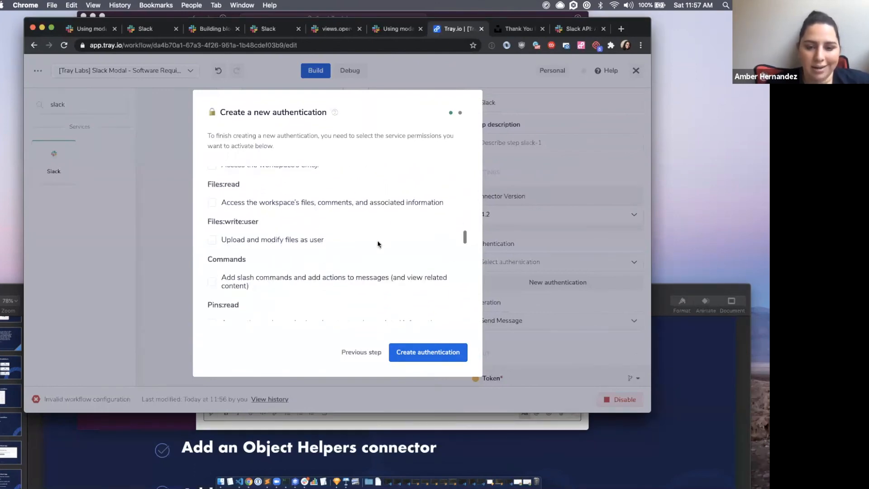
scroll(437, 285, "up", 15)
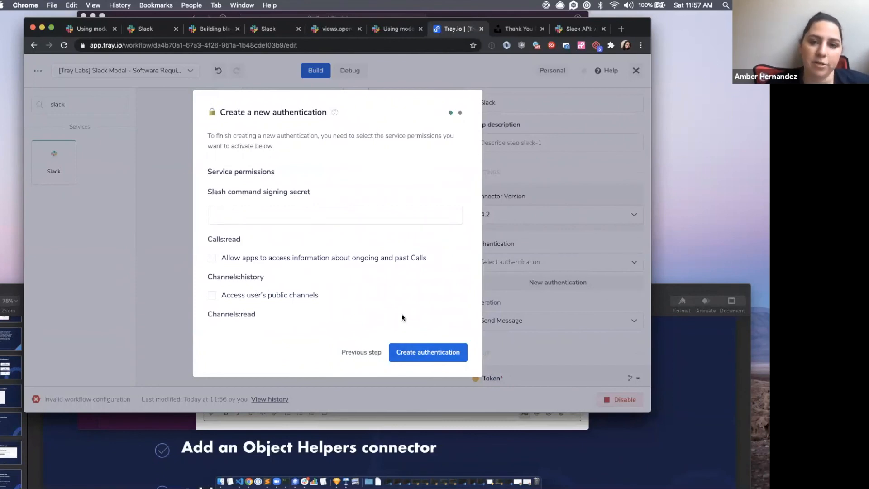
left_click(427, 355)
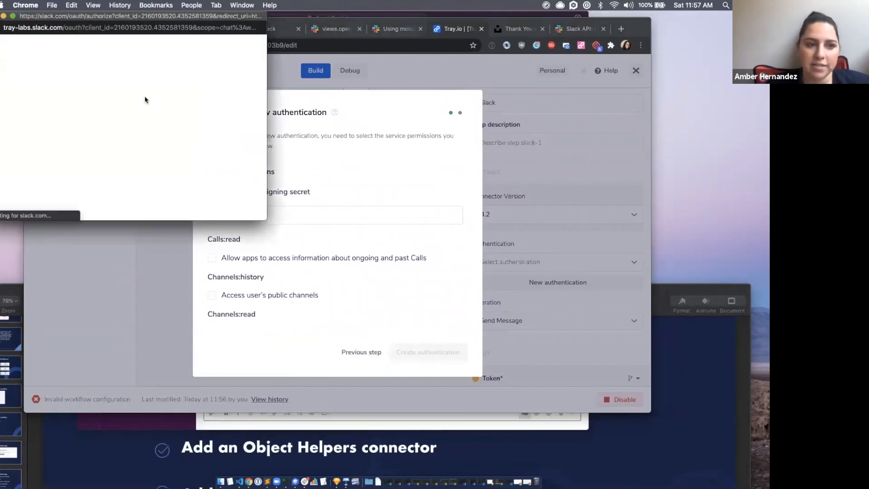
scroll(138, 153, "down", 5)
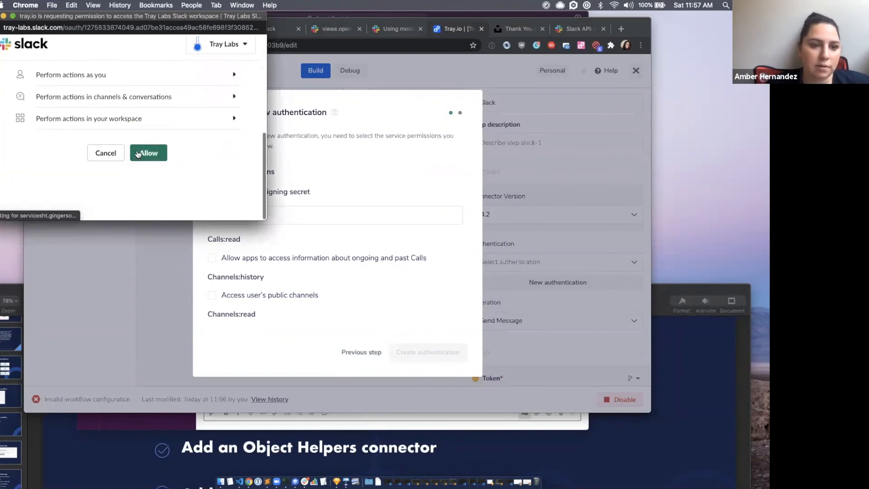
left_click(151, 166)
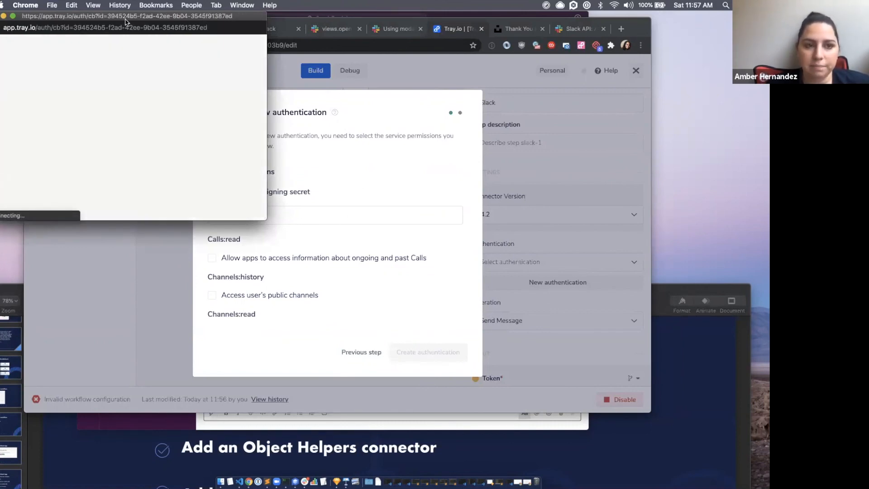
Set the Slack step's operation to Get user
scroll(535, 283, "down", 3)
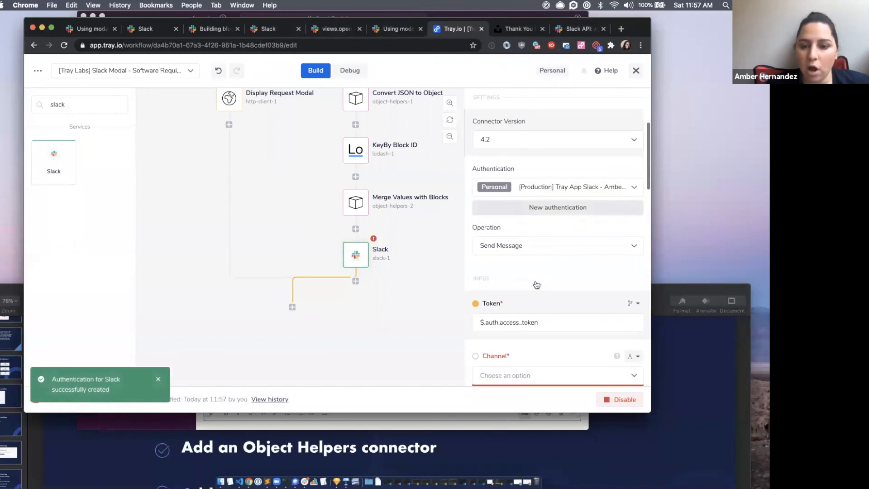
left_click(520, 245)
type("get")
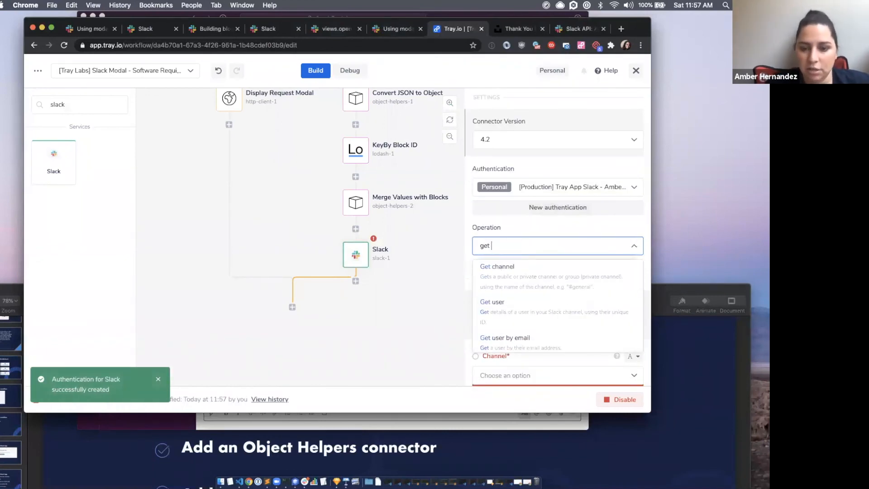
left_click(498, 306)
Map the Slack step's User ID to $.steps.object-helpers-1.result.user.id from the Convert JSON to Object step
scroll(513, 347, "down", 3)
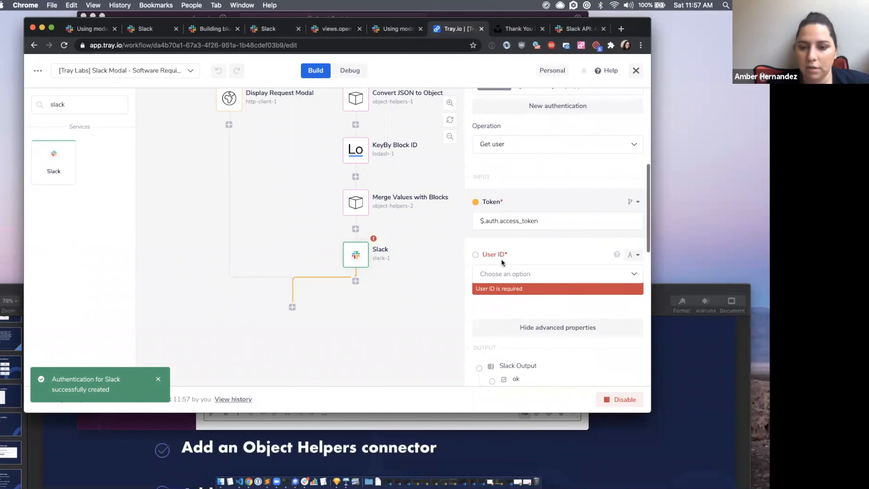
scroll(445, 265, "up", 2)
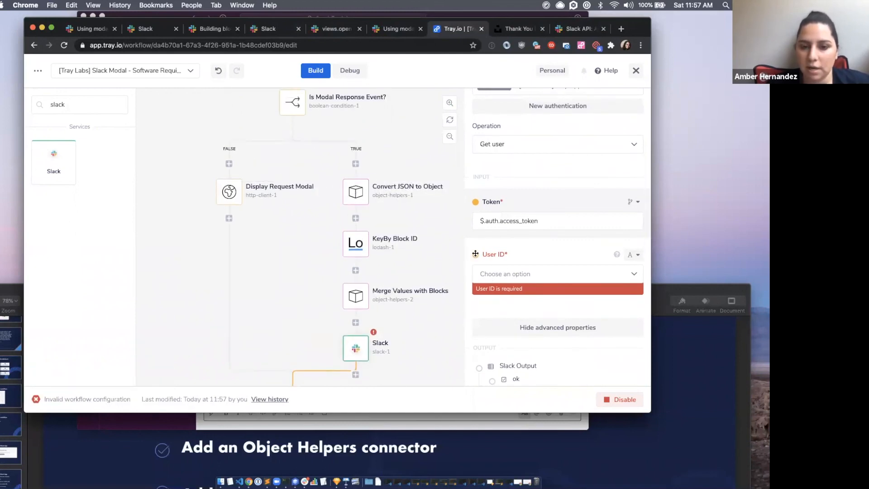
left_click_drag(476, 252, 354, 191)
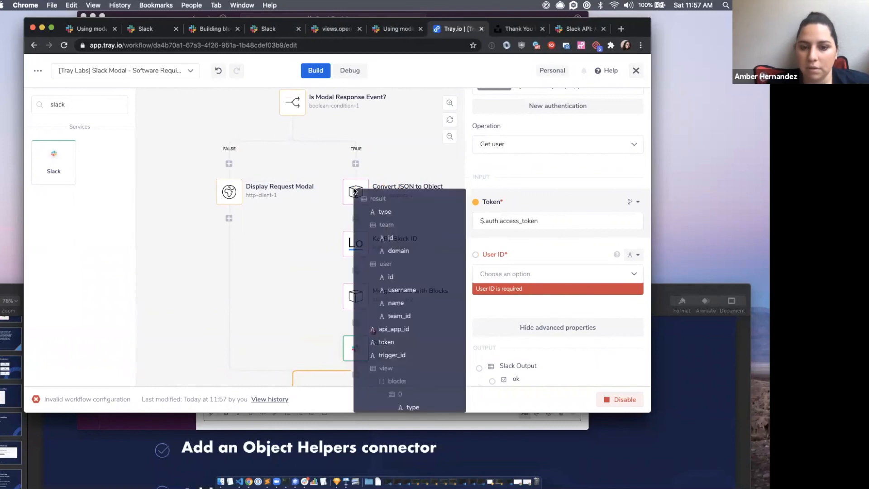
left_click(392, 277)
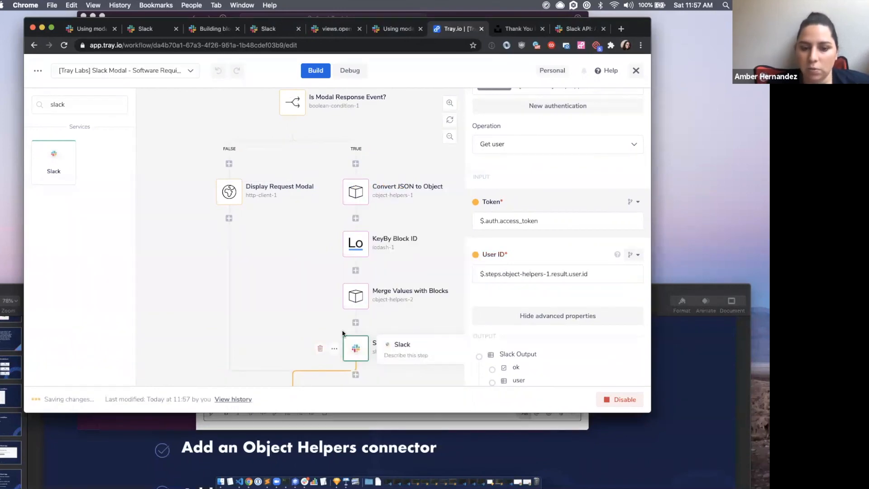
Rename the Slack step as Look Up Requester
scroll(569, 187, "up", 3)
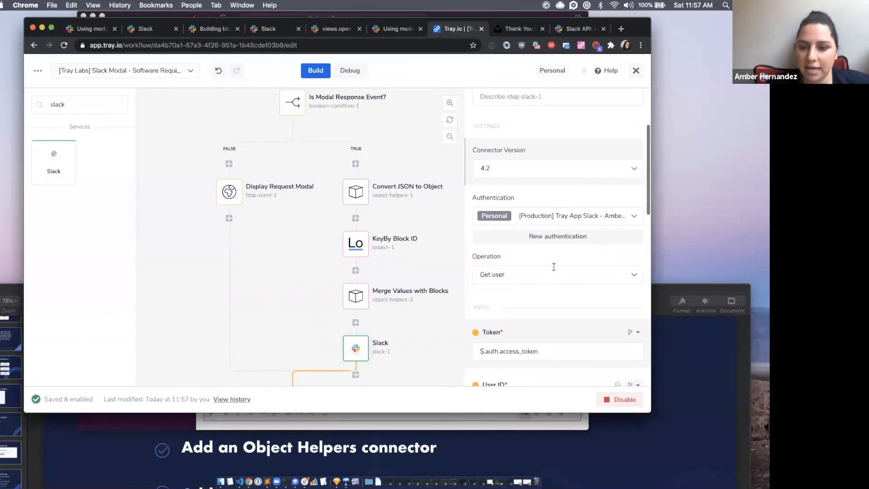
scroll(554, 267, "down", 5)
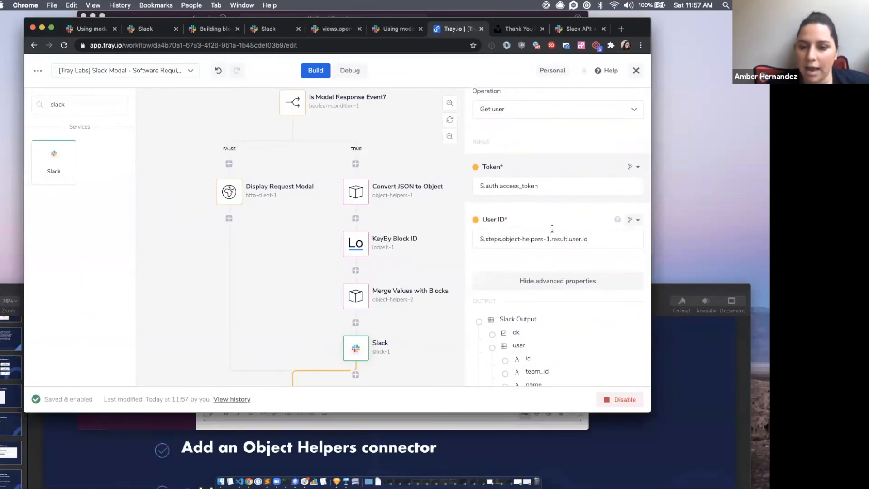
scroll(493, 163, "up", 1)
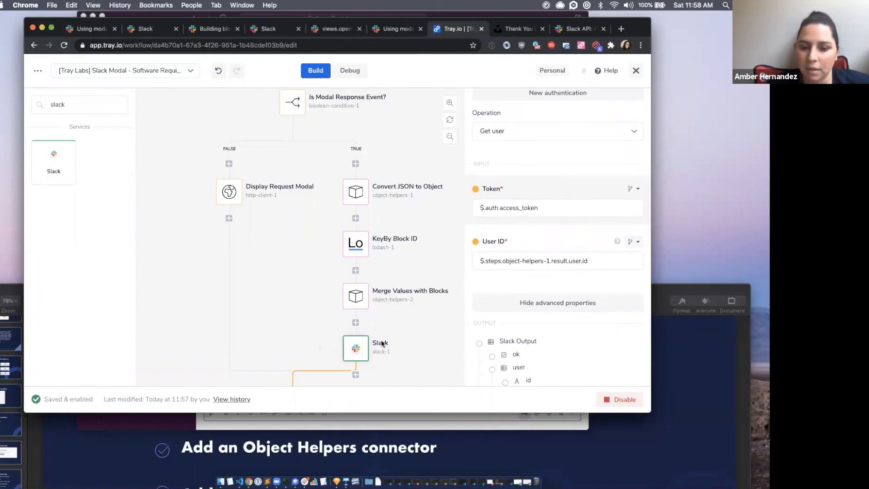
scroll(610, 197, "up", 12)
double_click(508, 173)
type("Look Up Requester")
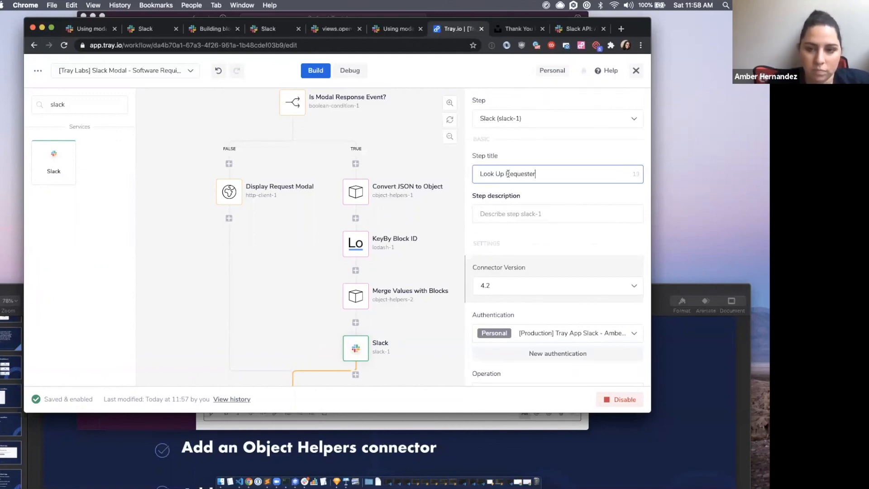
Open the latest execution's Look Up Requester output in full and examine the returned user profile, especially the email field
left_click(401, 347)
scroll(418, 293, "down", 2)
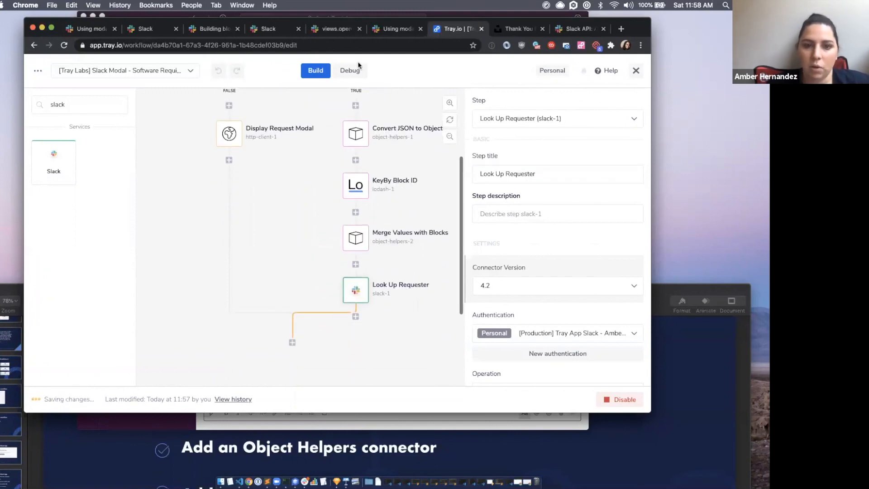
left_click(350, 71)
left_click(112, 344)
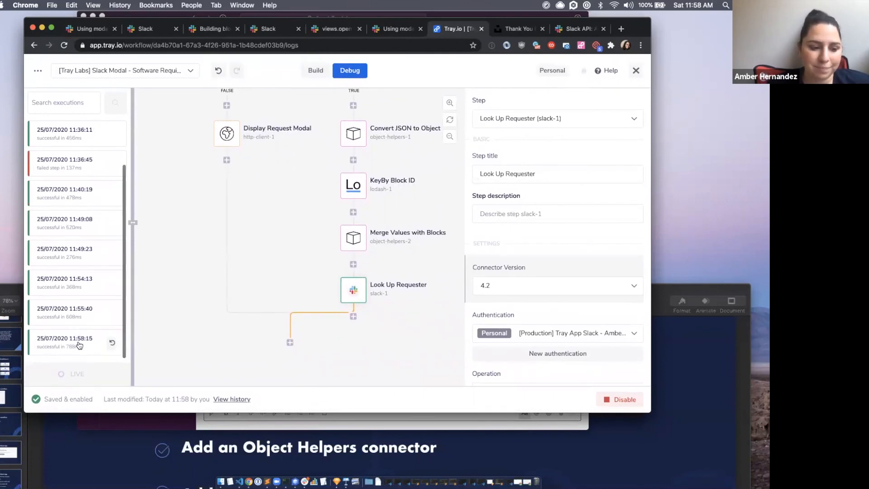
left_click(77, 345)
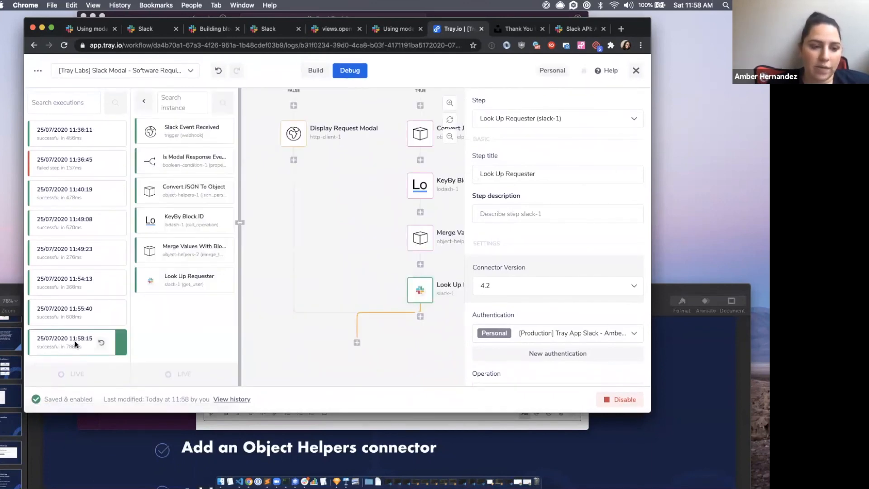
left_click(177, 286)
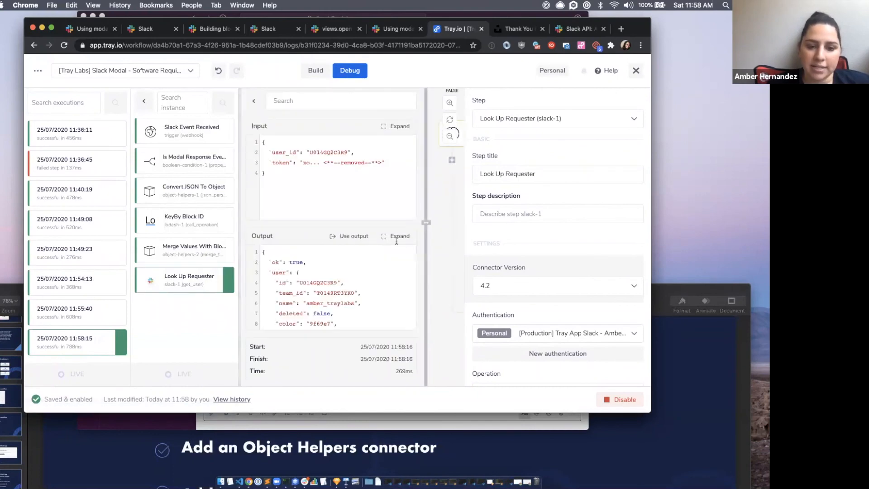
left_click(397, 236)
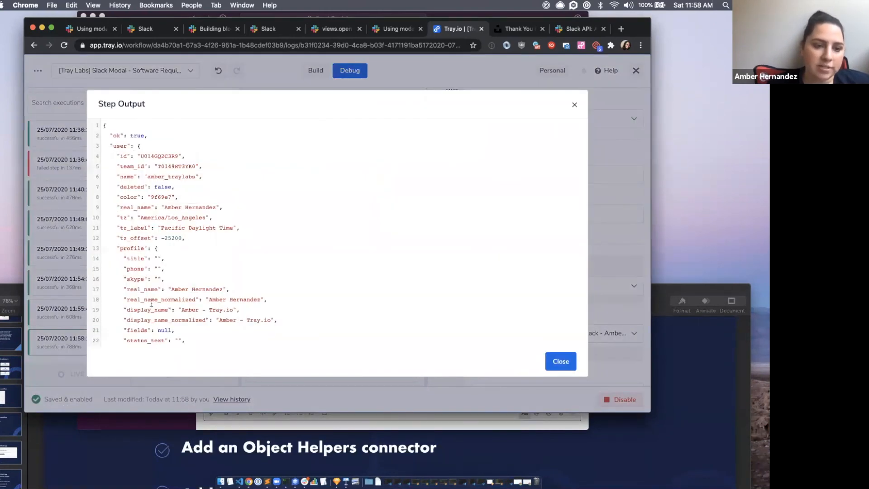
scroll(152, 303, "down", 5)
scroll(184, 240, "down", 5)
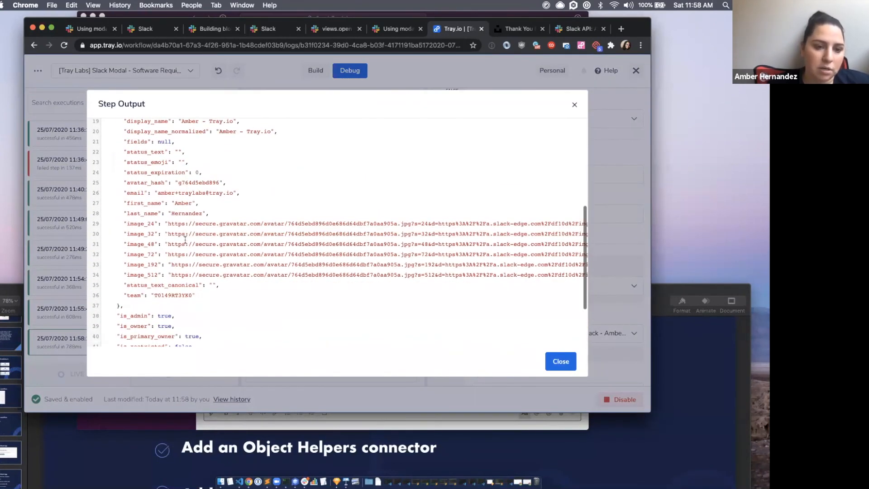
left_click(157, 195)
left_click_drag(231, 194, 241, 194)
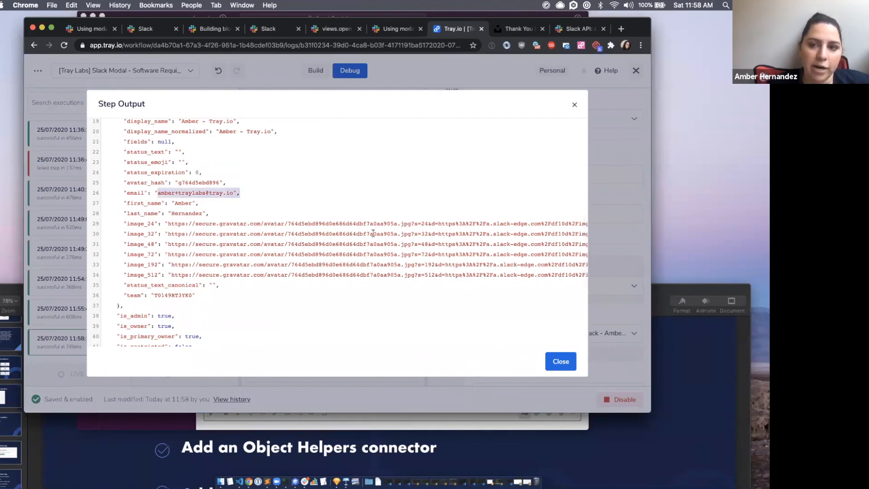
left_click(563, 362)
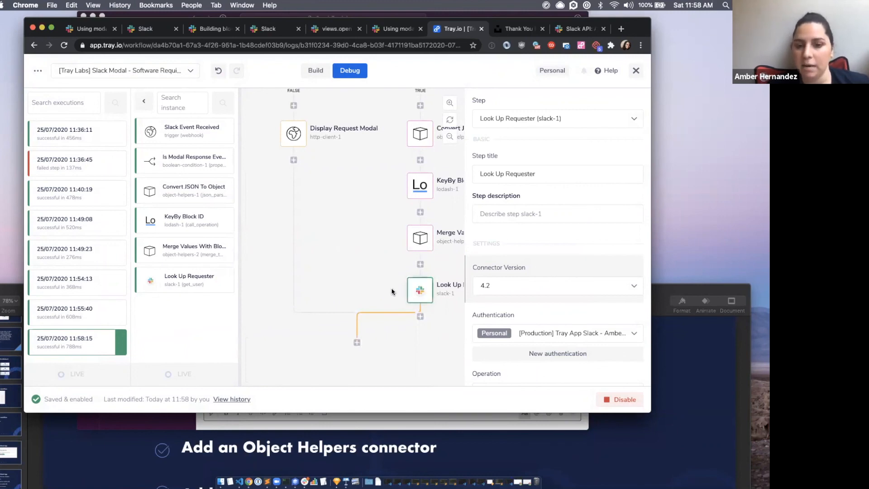
Review the workflow from the Slack Event Received trigger through the FALSE and TRUE branches to Look Up Requester
scroll(348, 287, "up", 4)
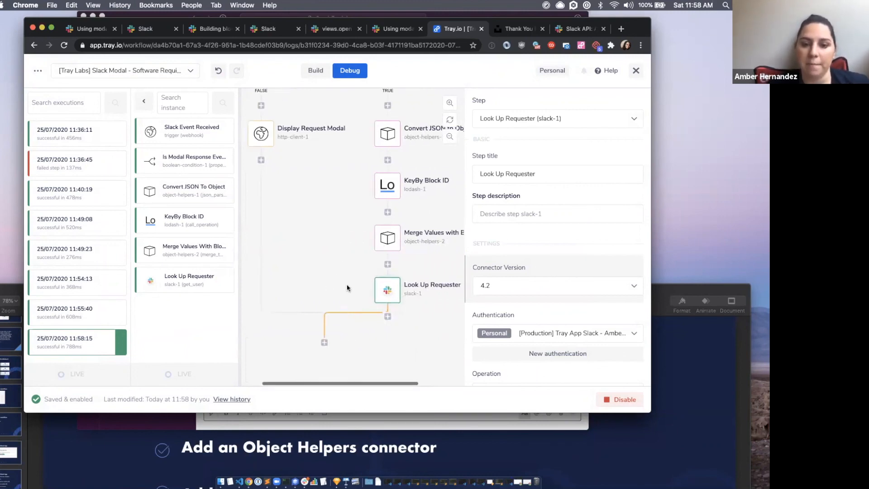
scroll(384, 162, "down", 4)
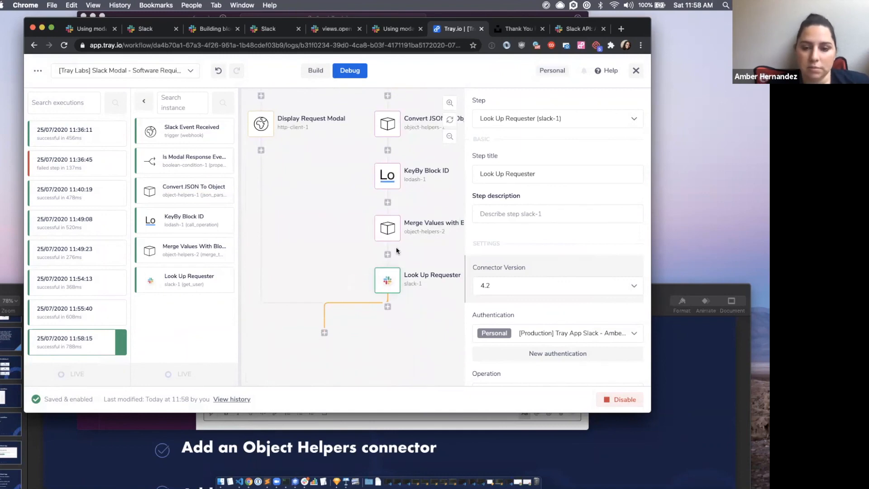
scroll(395, 249, "up", 3)
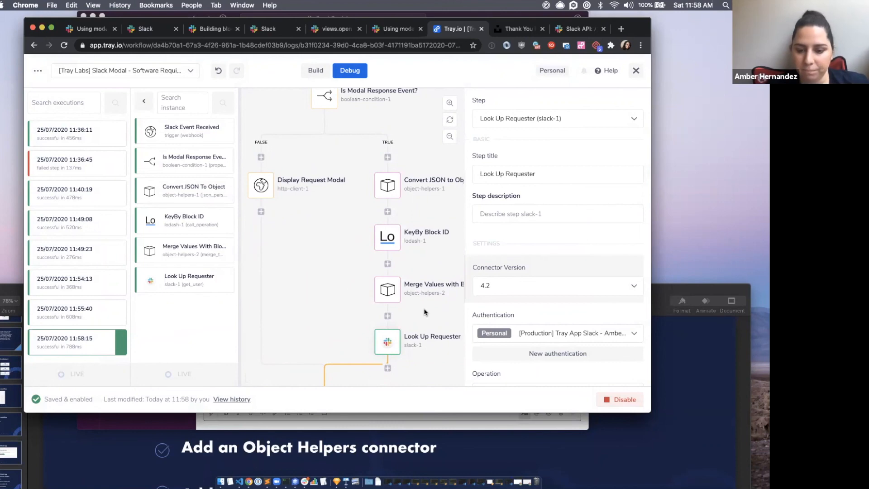
scroll(383, 222, "up", 3)
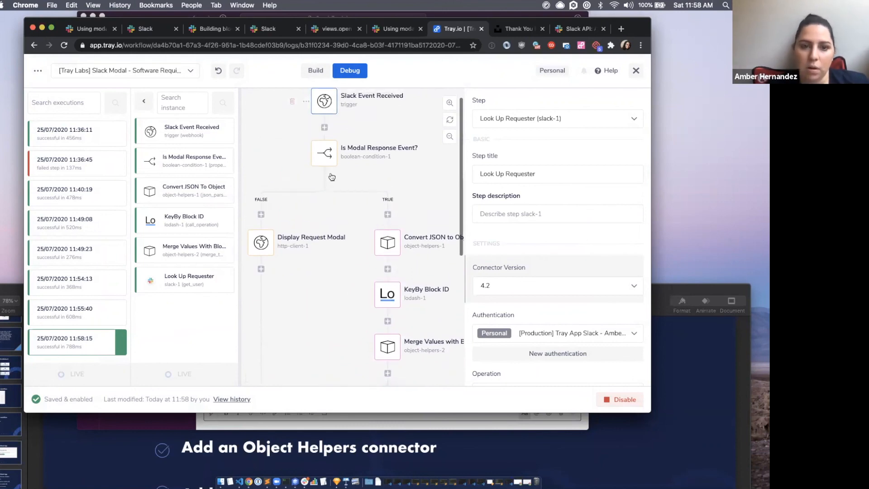
scroll(424, 256, "down", 4)
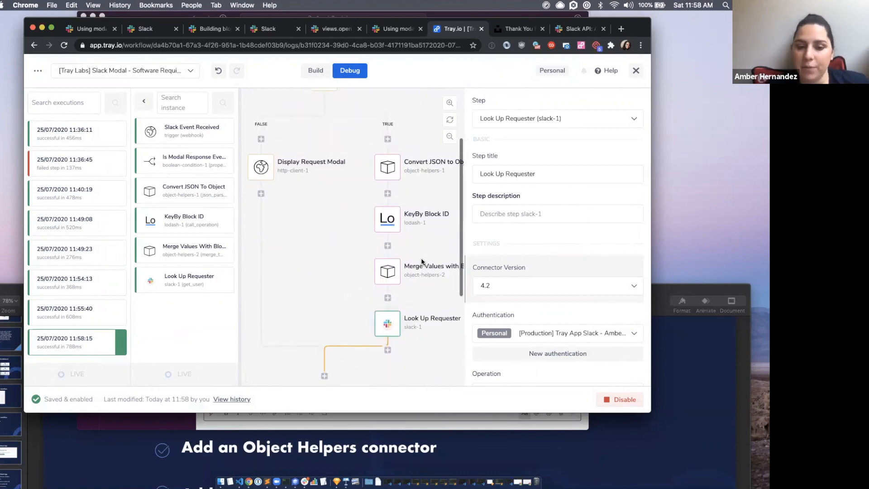
scroll(421, 257, "up", 4)
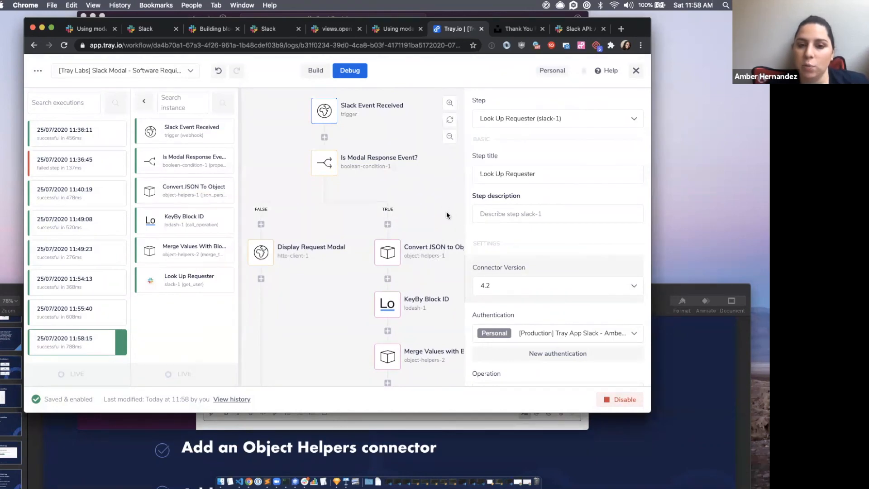
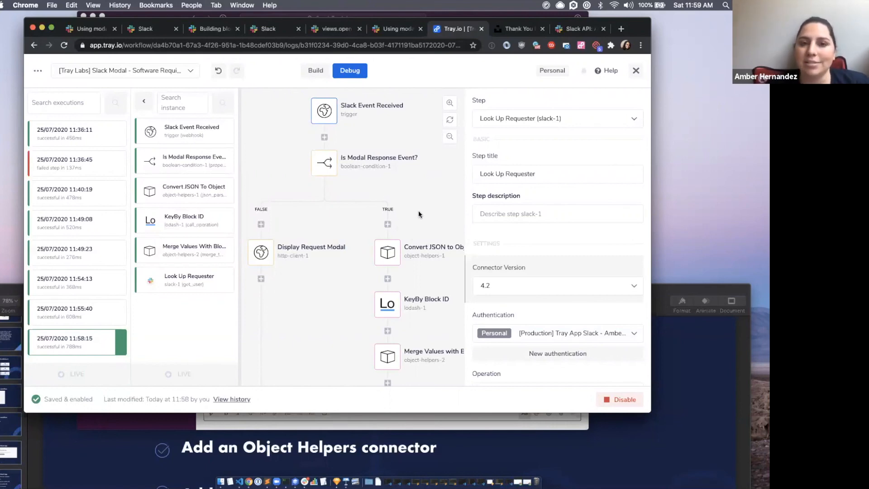
scroll(400, 278, "down", 5)
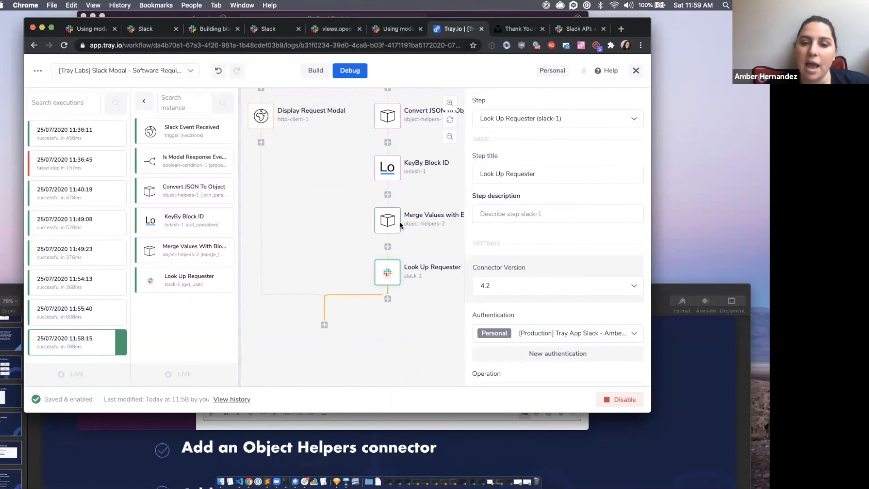
scroll(400, 222, "up", 3)
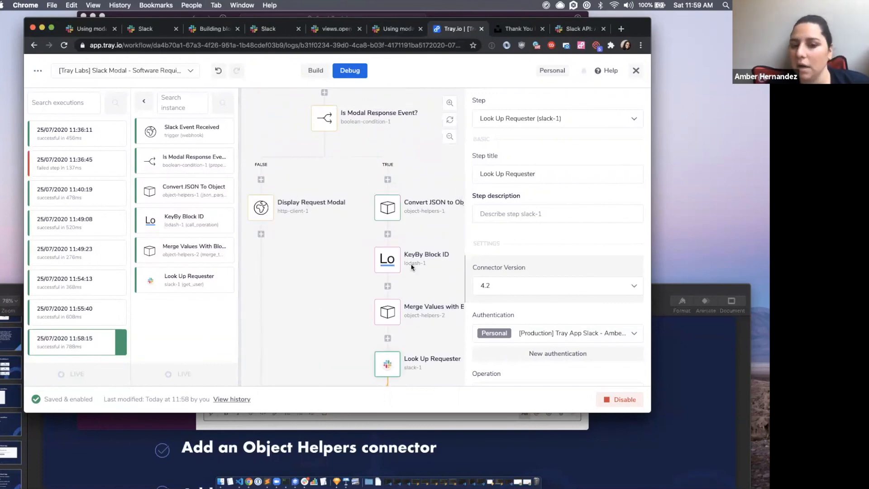
scroll(362, 344, "down", 2)
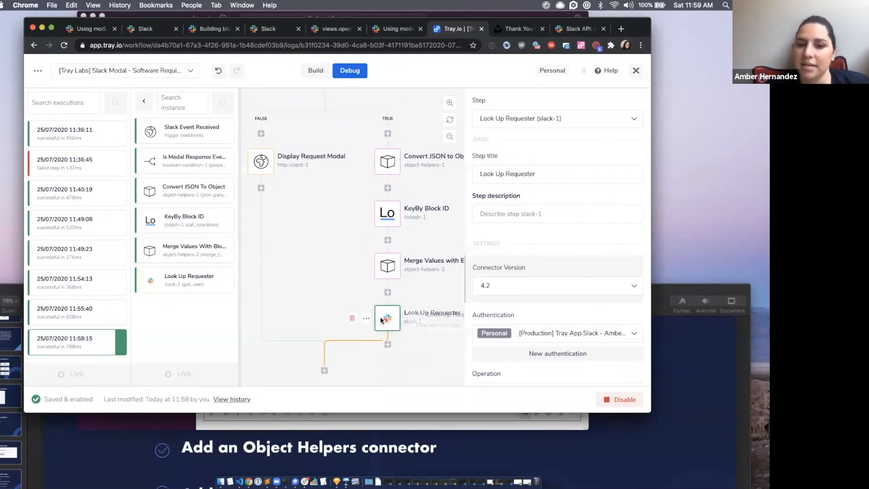
scroll(372, 214, "up", 3)
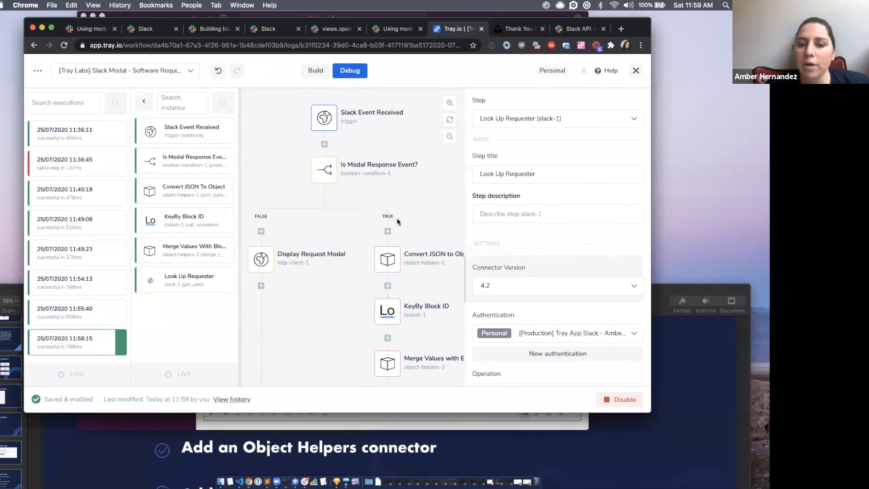
scroll(396, 239, "down", 5)
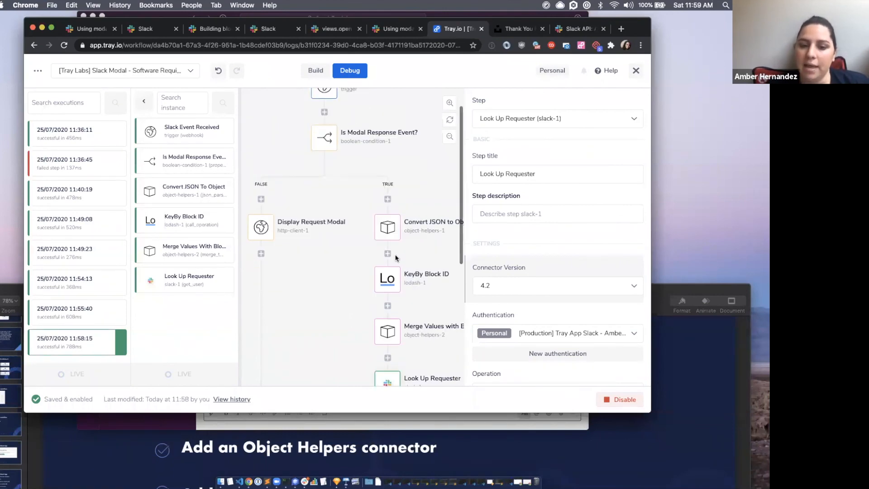
scroll(357, 243, "up", 5)
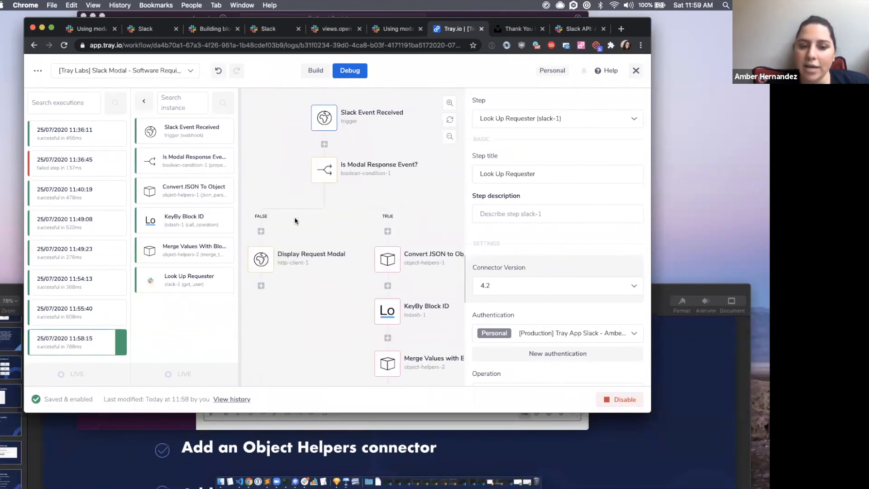
Copy the Display Request Modal step and paste it at the start of the TRUE branch, before Convert JSON to Object
scroll(294, 218, "left", 2)
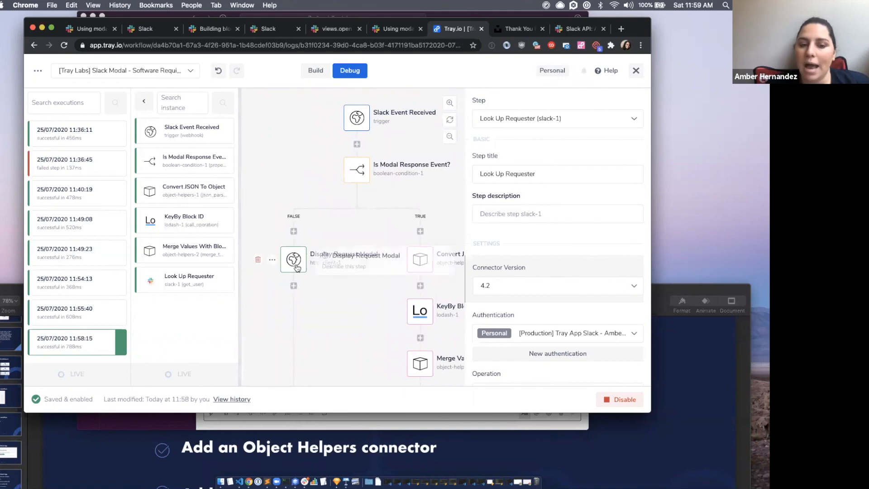
left_click(272, 259)
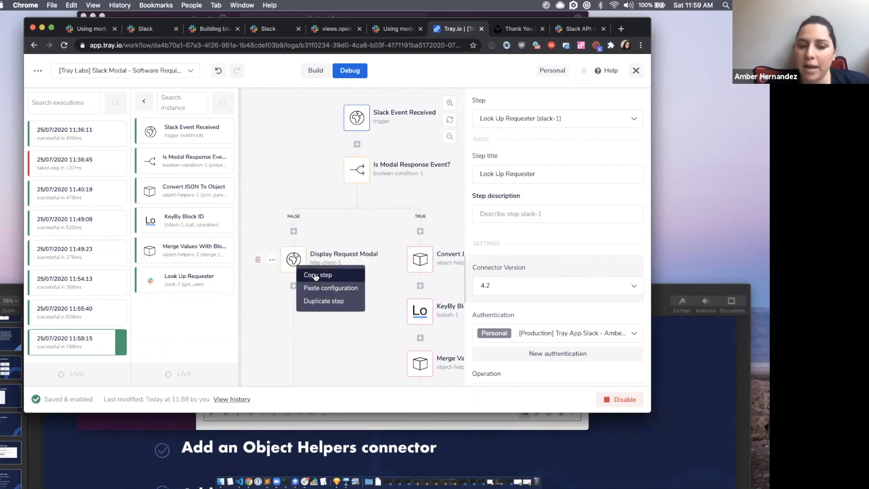
left_click(315, 276)
right_click(293, 256)
left_click(317, 267)
left_click(419, 231)
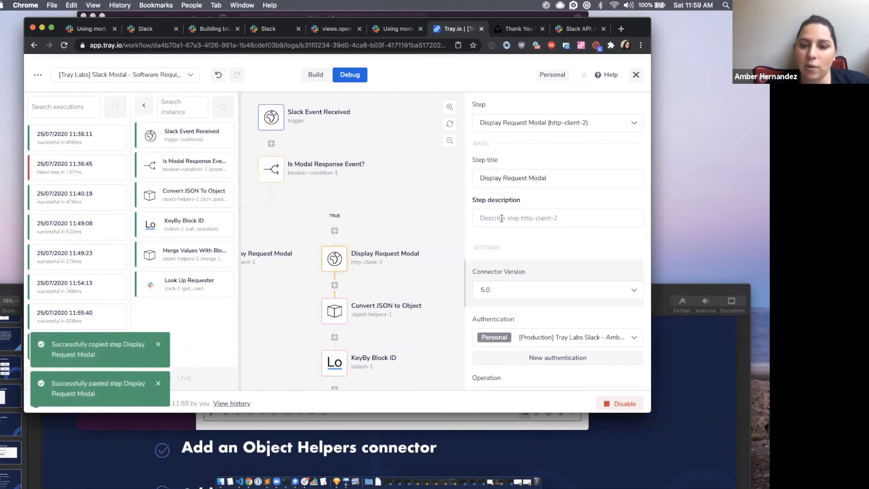
Rename the pasted HTTP client step as Display Request Reply Modal
left_click(527, 174)
type("Rep")
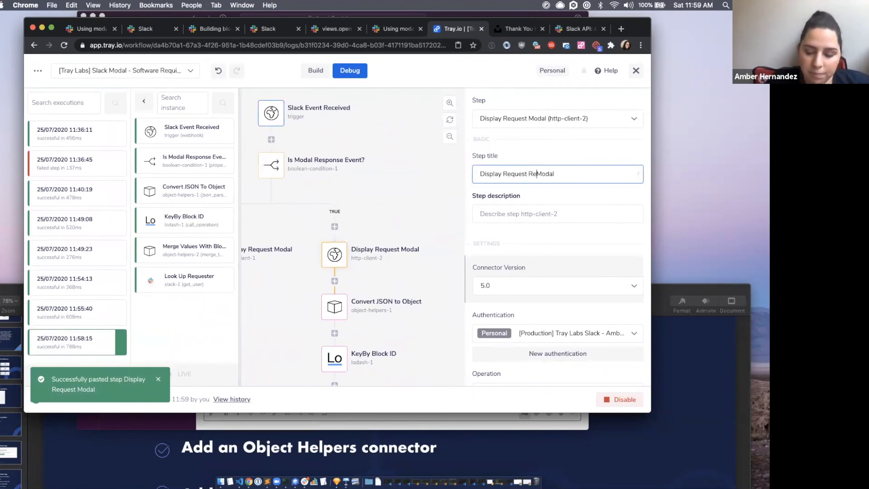
type("ly")
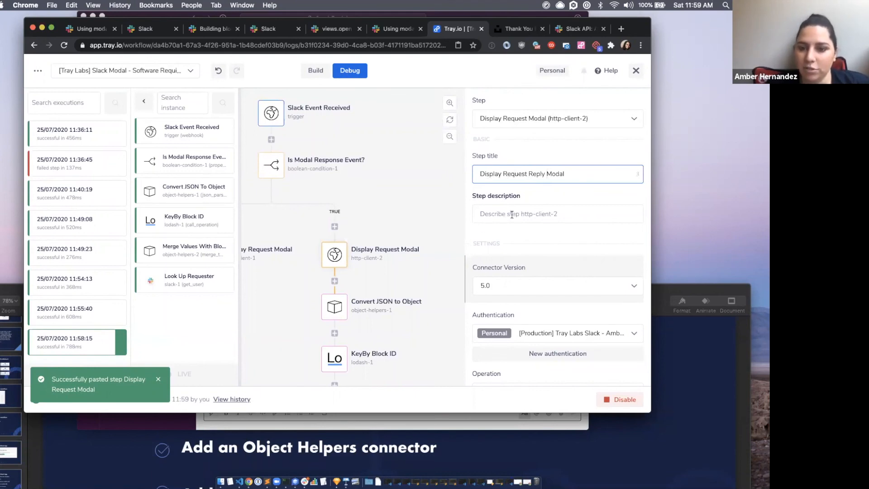
left_click(378, 209)
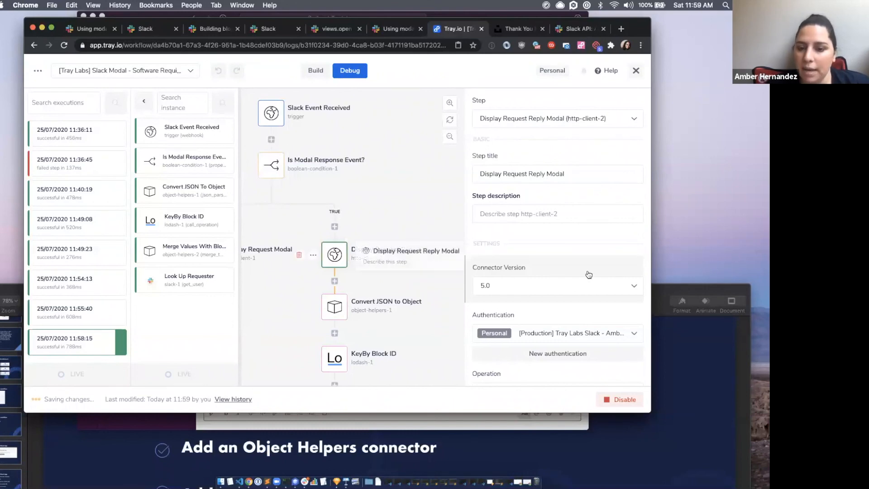
Open the Display Request Reply Modal step's raw body for editing and delete the whole "submit" object from its JSON
scroll(587, 273, "down", 10)
scroll(588, 272, "down", 15)
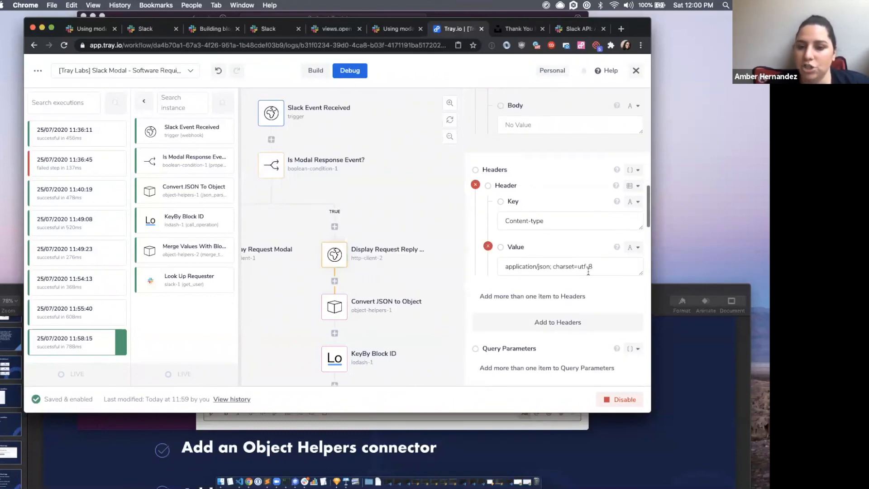
scroll(588, 274, "down", 15)
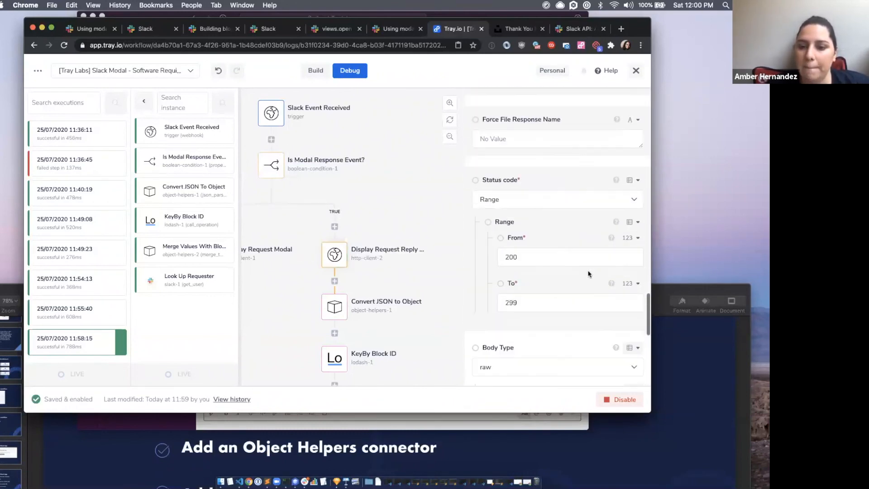
left_click(566, 216)
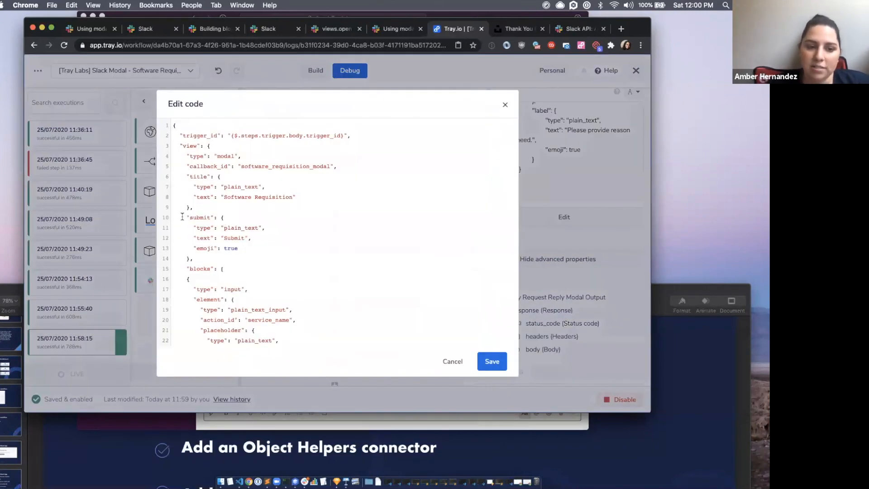
left_click_drag(183, 216, 203, 258)
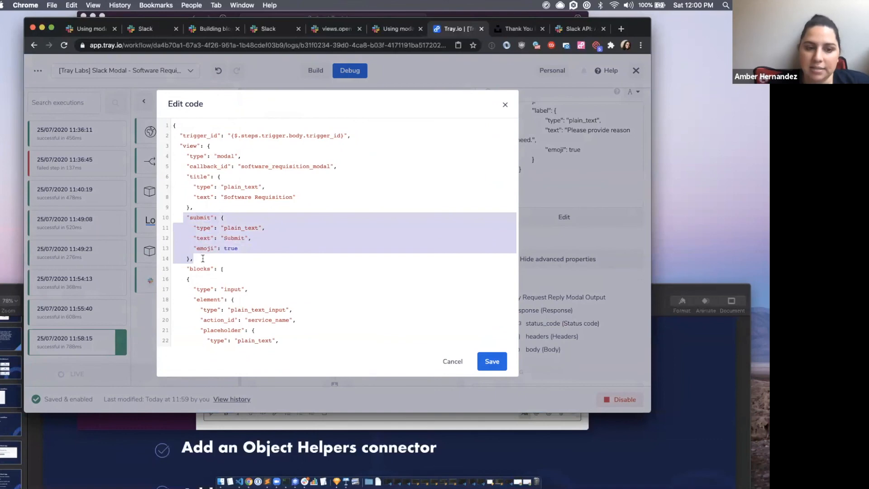
key("BackSpace")
key("BackSpace")
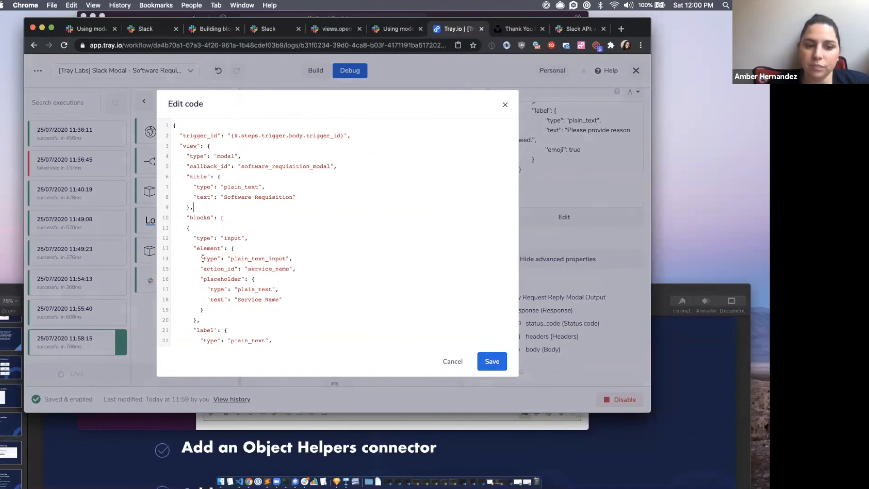
Delete all the input blocks from the body's "blocks" array, keeping the empty array
left_click_drag(183, 226, 230, 270)
scroll(230, 270, "down", 10)
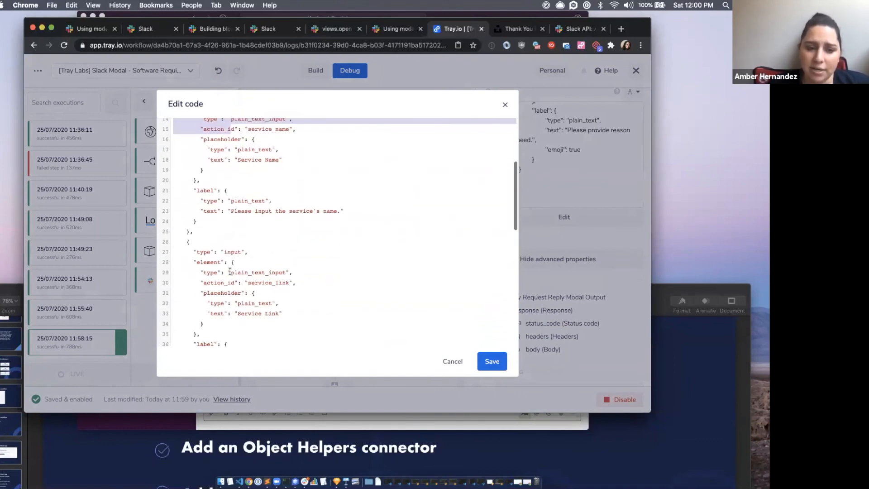
scroll(230, 271, "down", 3)
left_click(201, 304, "shift")
key("BackSpace")
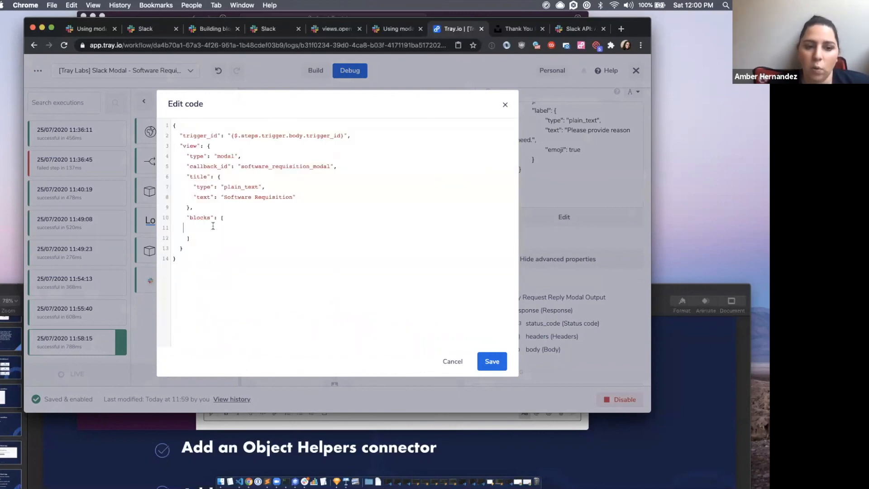
Switch to Slack's Block Kit Builder and try to delete all four input blocks from the software request modal
left_click(154, 30)
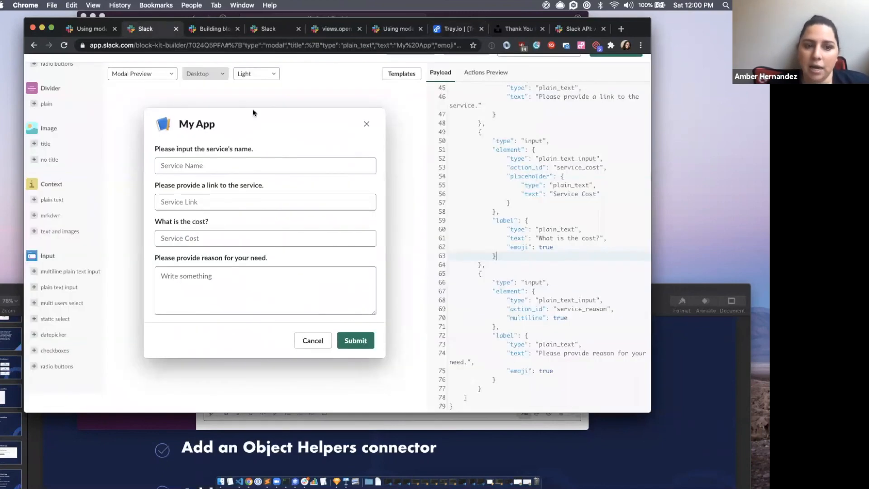
left_click(378, 165)
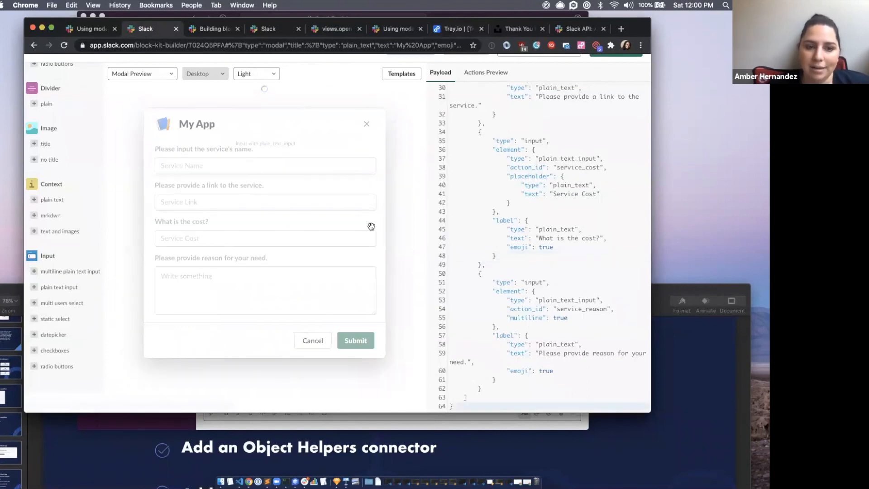
left_click(379, 162)
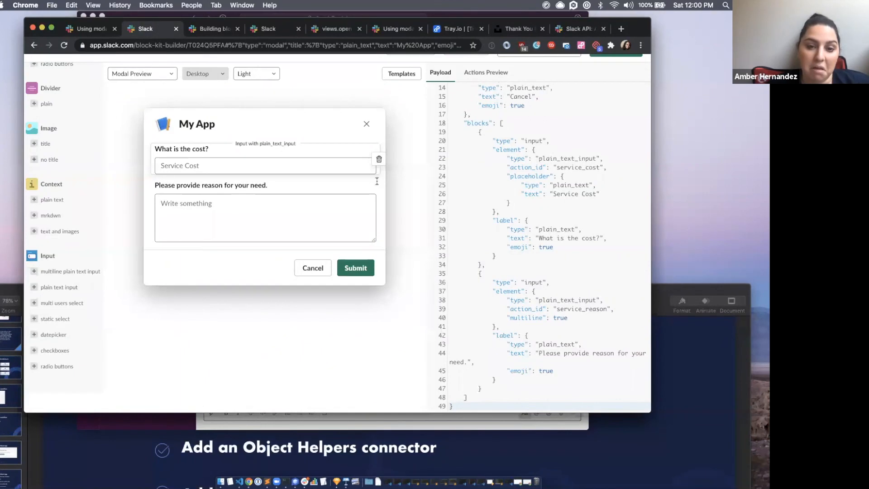
left_click(379, 159)
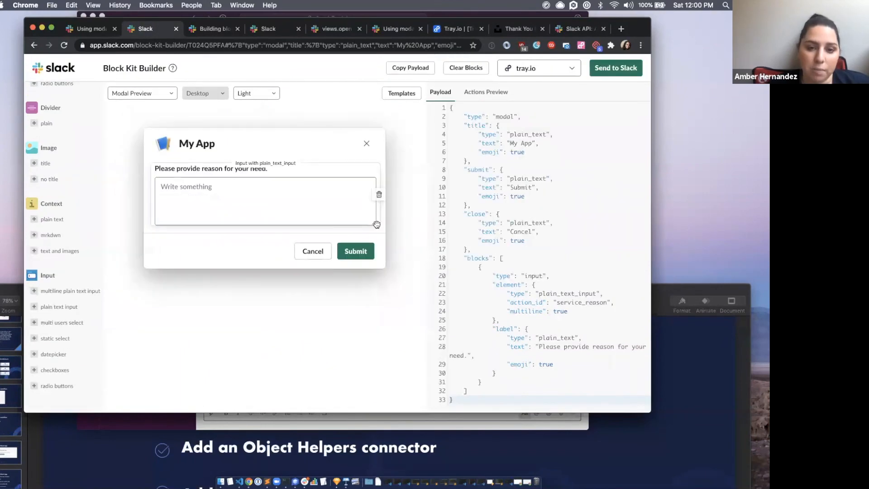
left_click(379, 194)
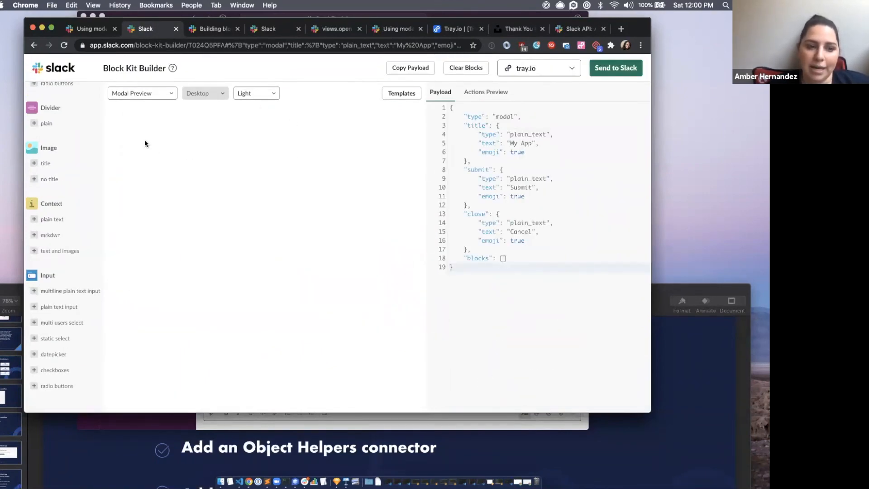
In Slack's Block Kit Builder, go back to the poll modal template and delete its Title, Channel(s) and Option 1 inputs
left_click(34, 45)
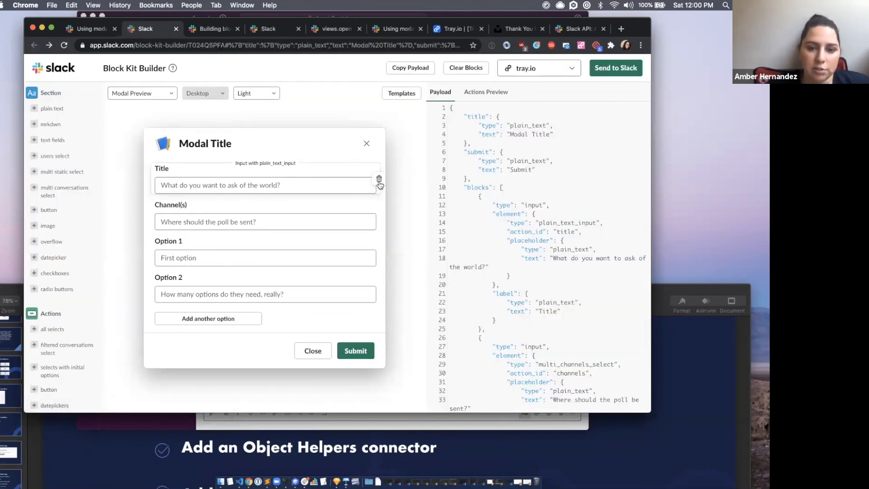
left_click(379, 180)
left_click(379, 180)
left_click(380, 179)
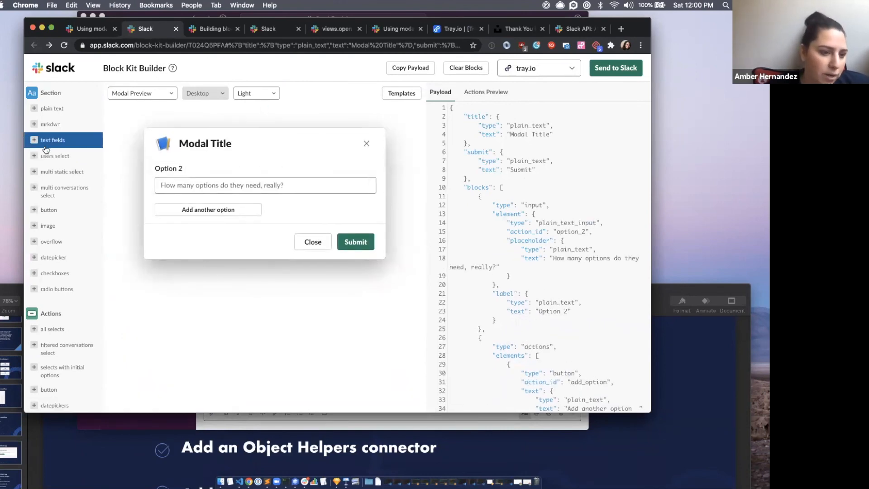
Add a titled image block to the modal and delete the Option 2 input and the Add another option button
scroll(46, 149, "down", 6)
left_click(54, 255)
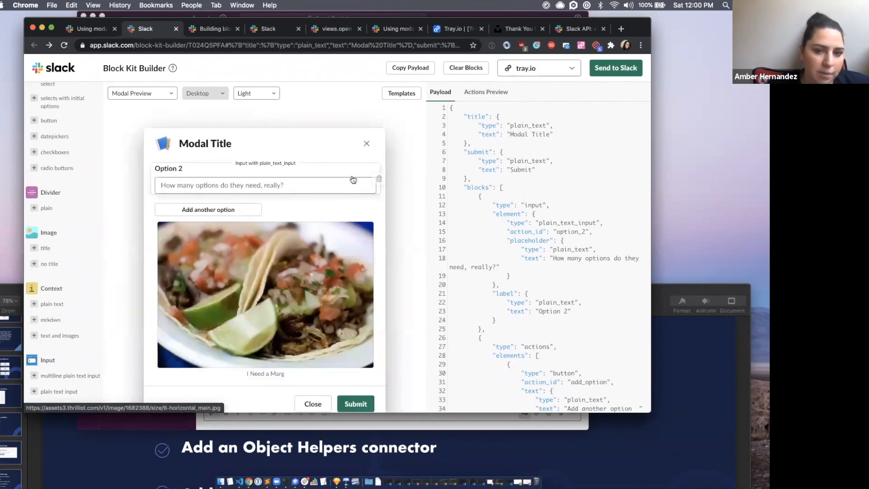
left_click(379, 179)
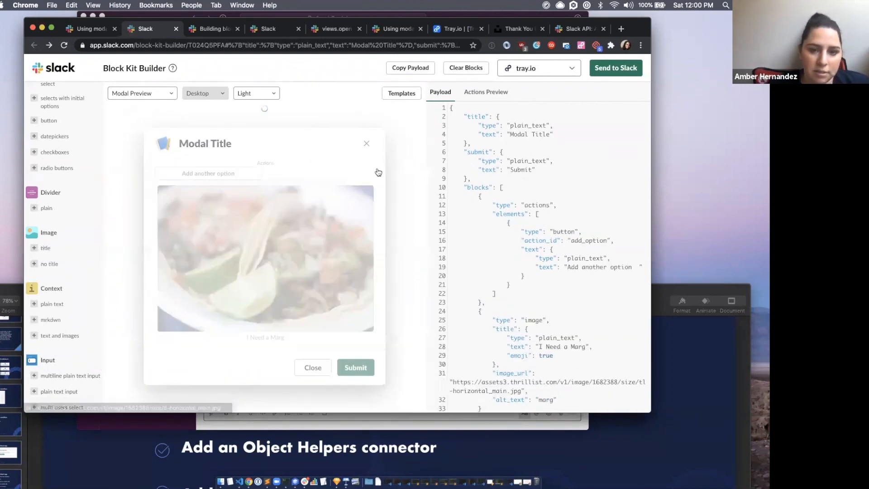
left_click(378, 172)
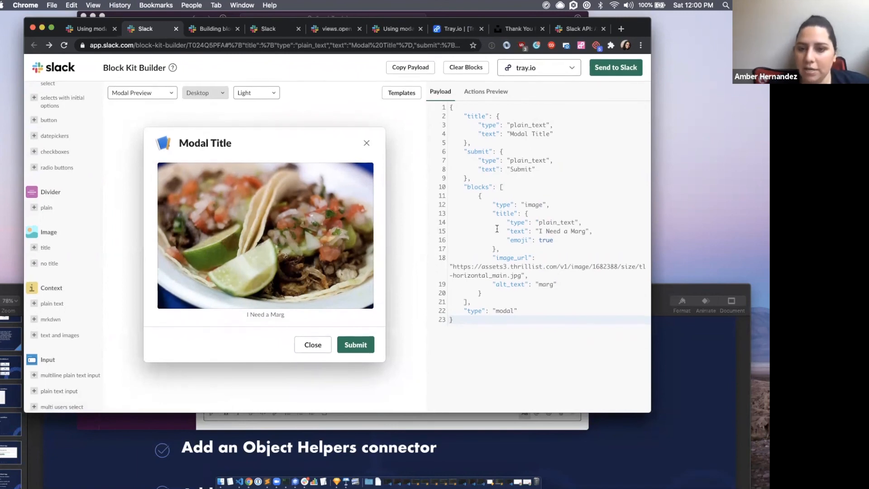
left_click_drag(473, 196, 518, 295)
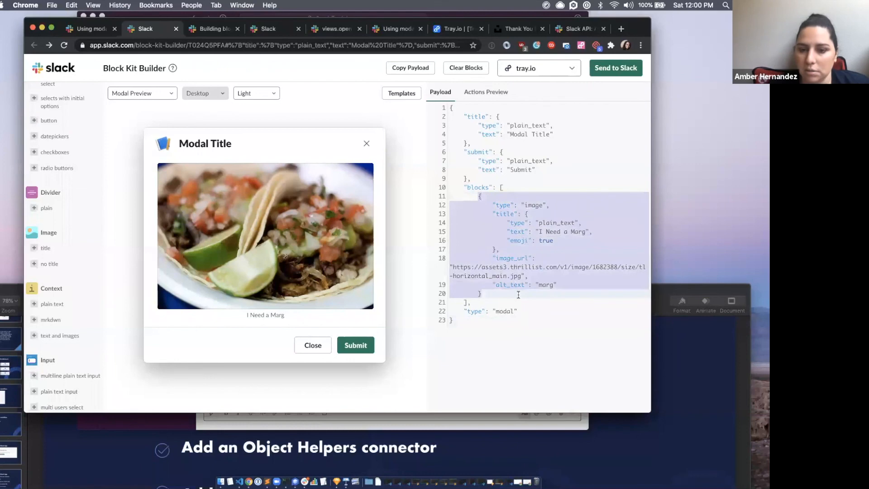
left_click(518, 295)
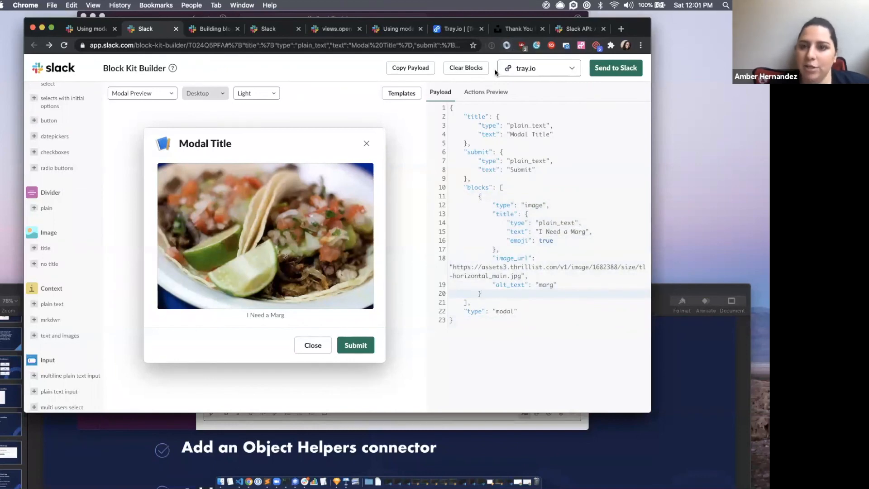
Switch to the Unsplash "thank you" results, open the THANK YOU letter-tile photo in its own tab and copy its image URL
left_click(519, 30)
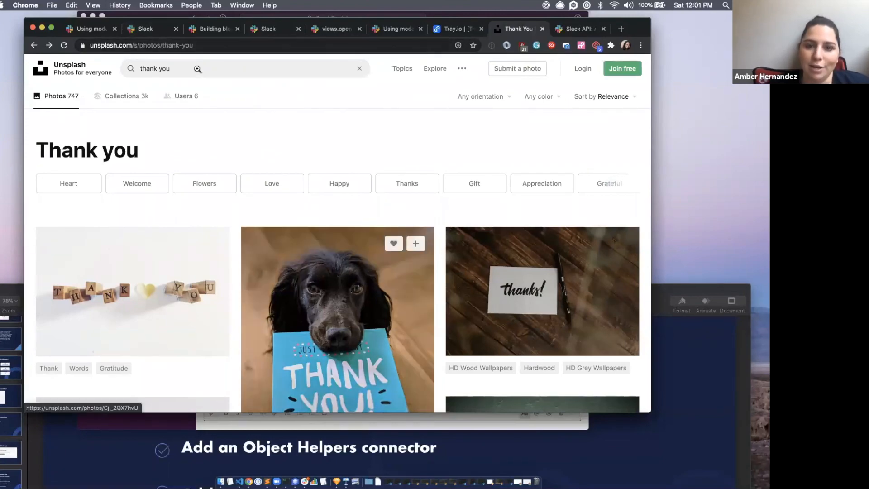
scroll(197, 69, "down", 5)
scroll(127, 289, "down", 4)
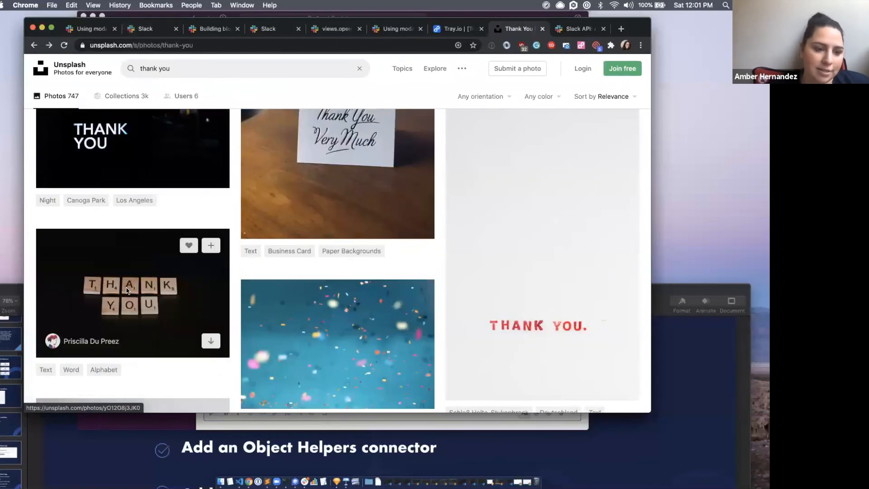
right_click(127, 288)
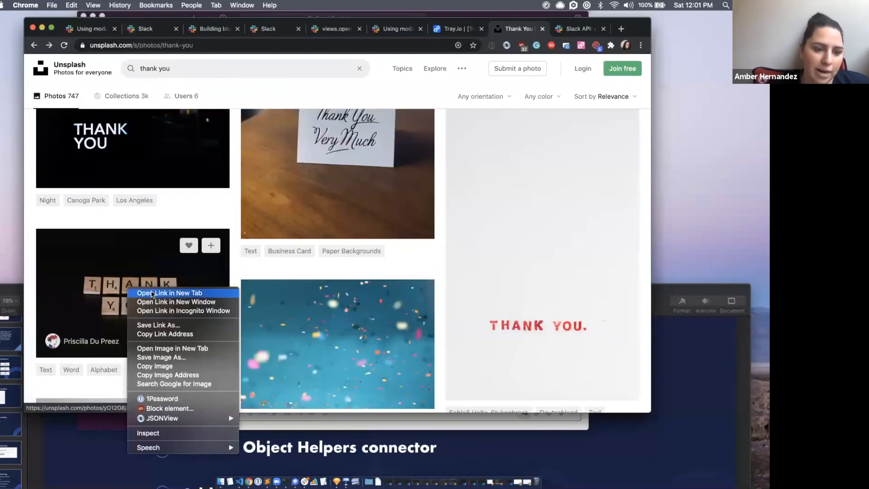
left_click(180, 349)
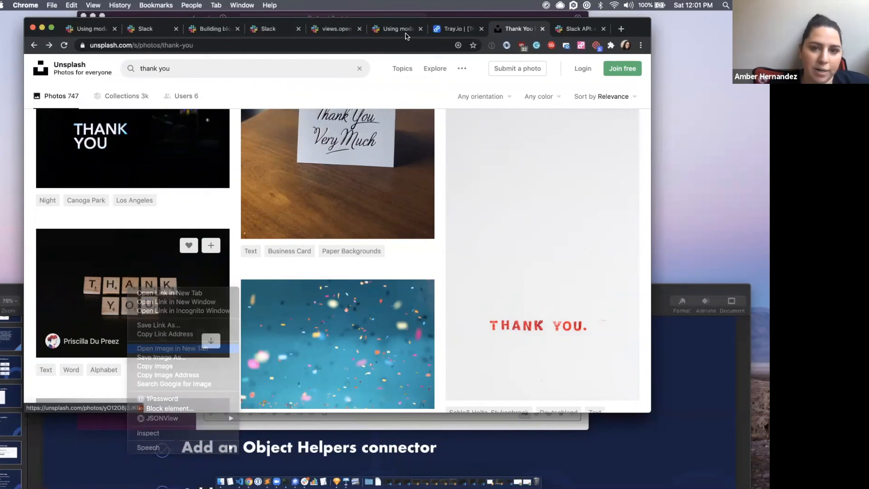
key("super+alt+Right")
left_click(259, 46)
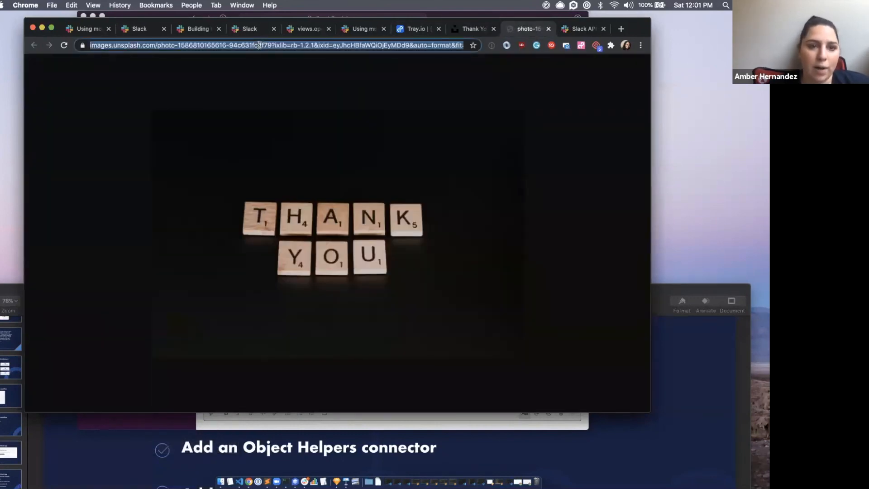
Return to Block Kit Builder and replace the image block's image_url with the copied Unsplash photo URL
left_click(140, 29)
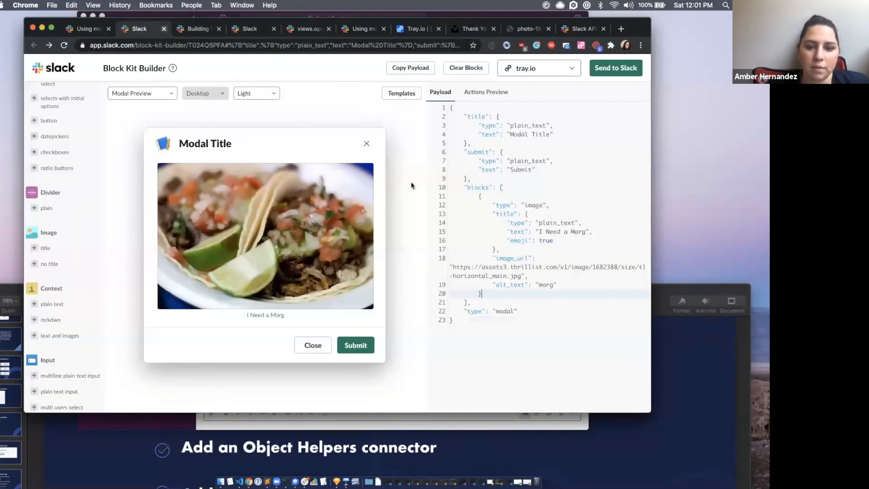
left_click_drag(452, 269, 523, 276)
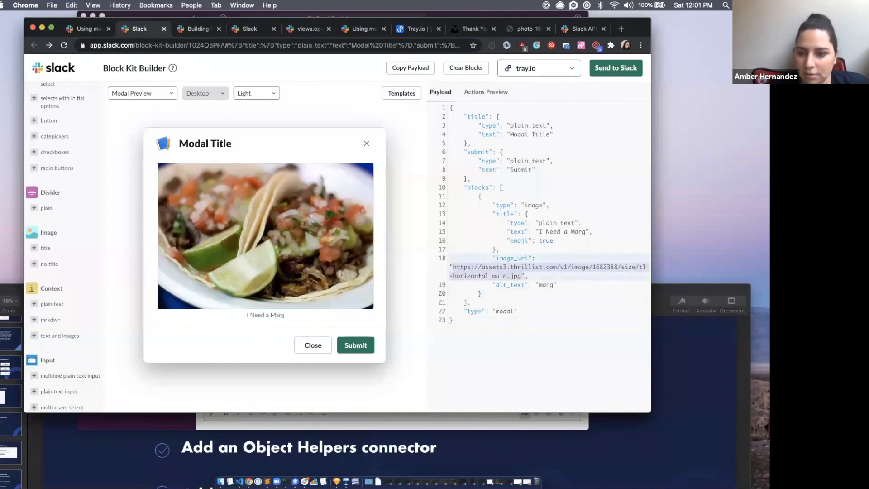
key("super+v")
left_click(553, 247)
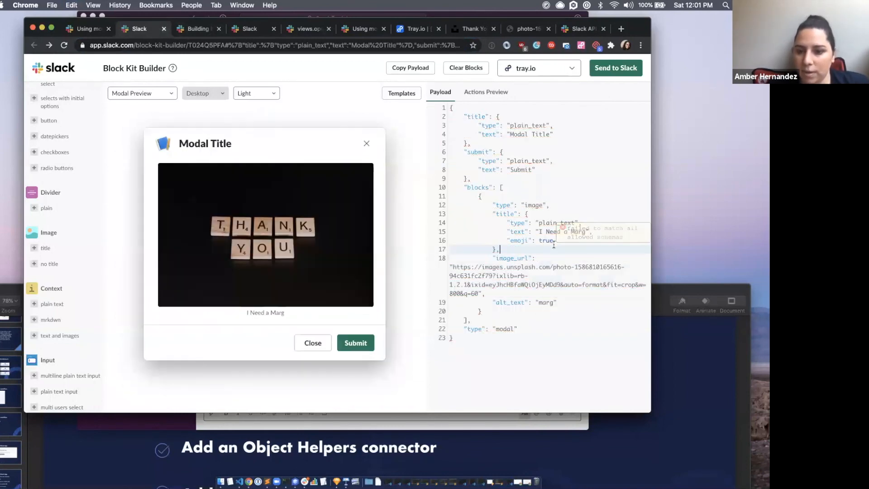
Set the modal's title text to "Request Submitted" in the payload
scroll(563, 208, "up", 1)
scroll(563, 208, "down", 1)
left_click_drag(509, 134, 548, 133)
type("Request")
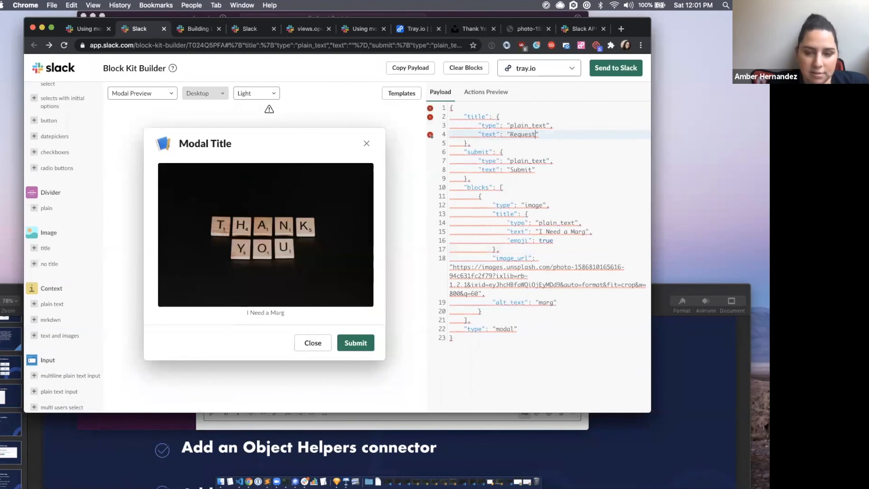
type(" Su")
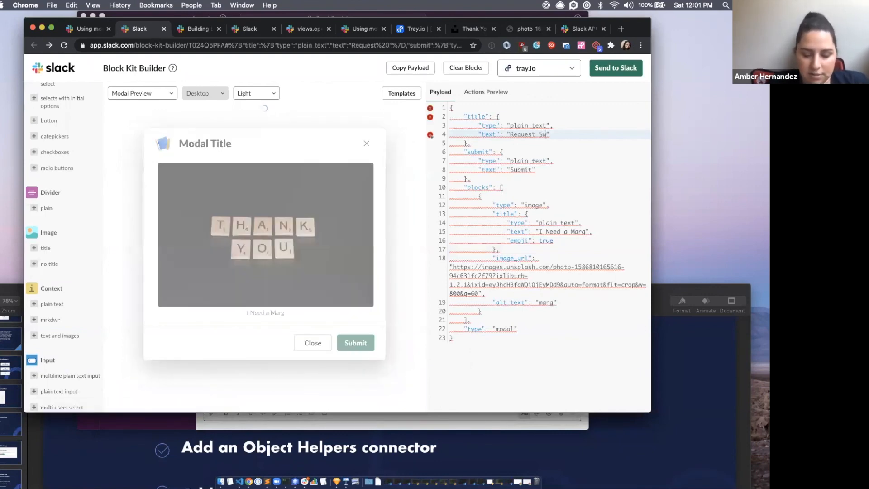
type("bmitted")
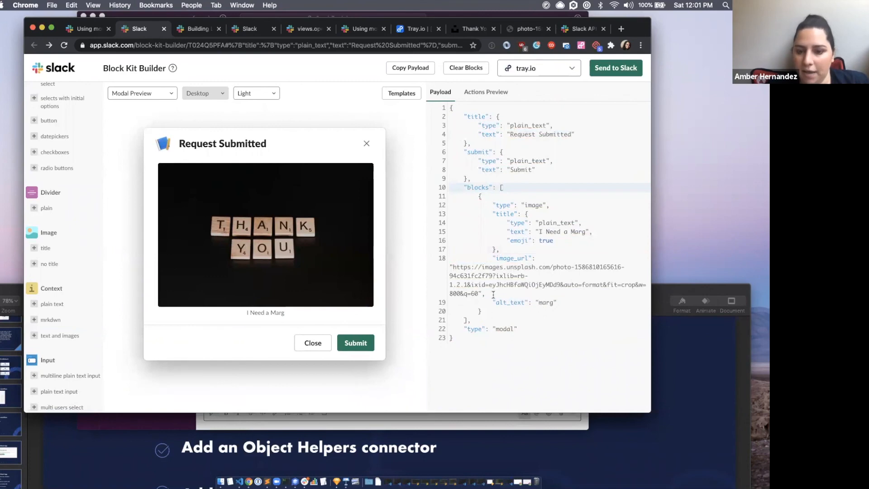
Set both the image block's alt_text and its title text to "Thank you"
left_click(500, 330)
left_click_drag(539, 302, 553, 302)
type("Thank")
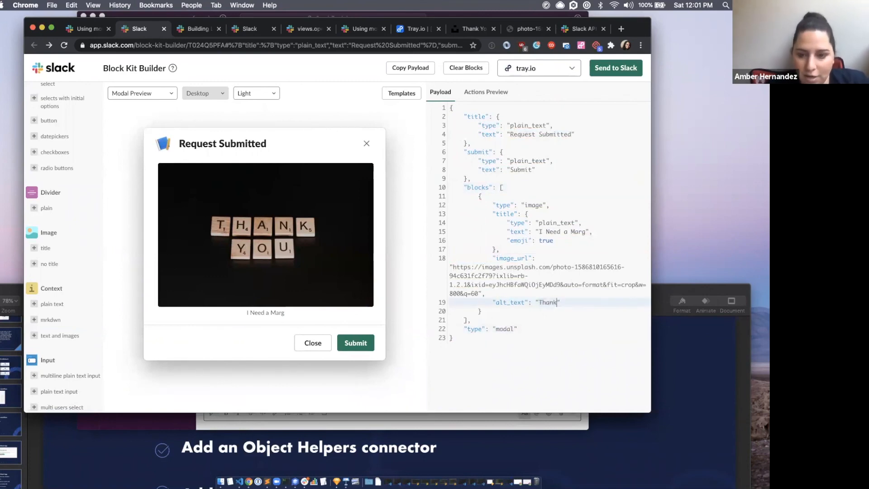
type(" you")
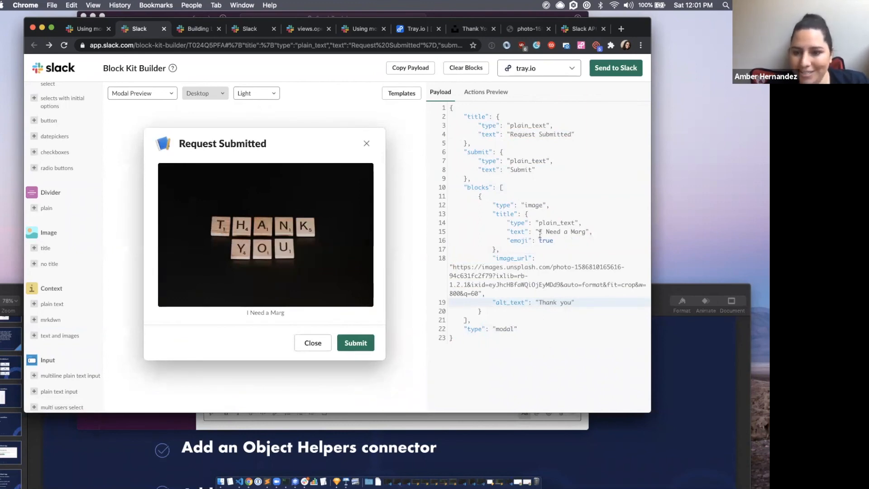
left_click_drag(539, 233, 587, 233)
key("BackSpace")
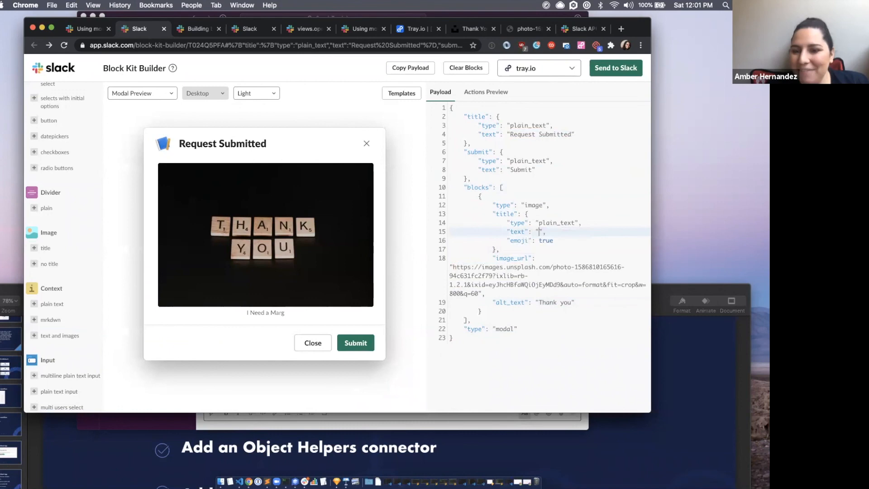
type("Thank you")
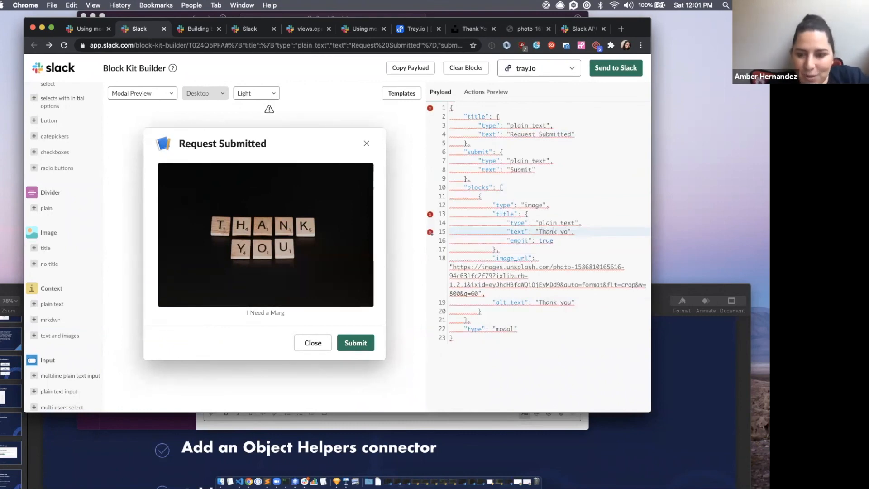
left_click(596, 284)
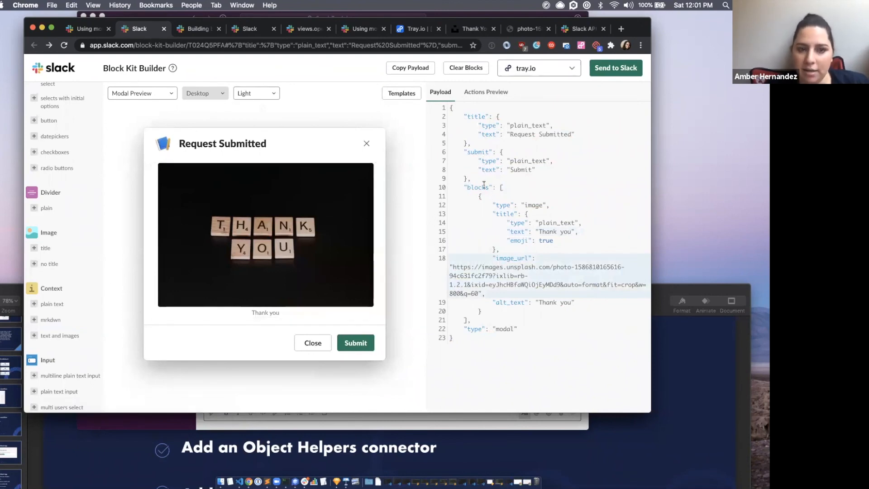
Copy the image block's JSON and paste it into the empty "blocks" array of the reply modal's body in Tray.io
left_click_drag(477, 196, 489, 310)
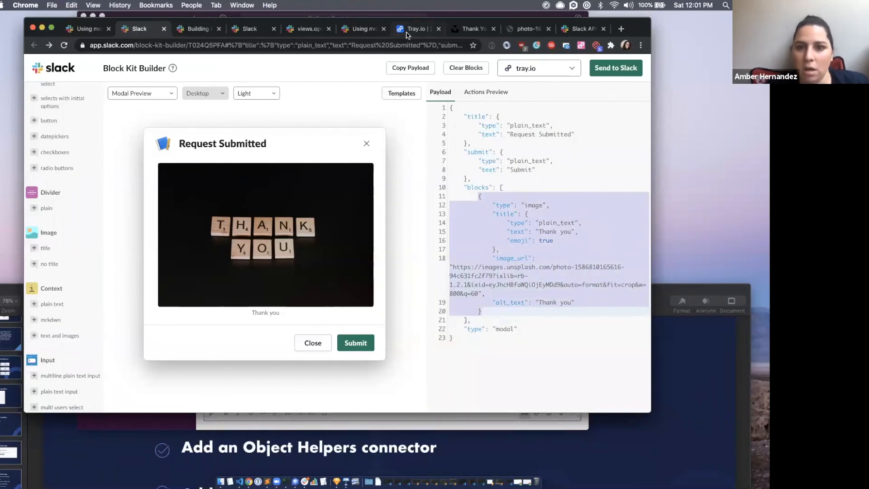
left_click(407, 29)
key("super+v")
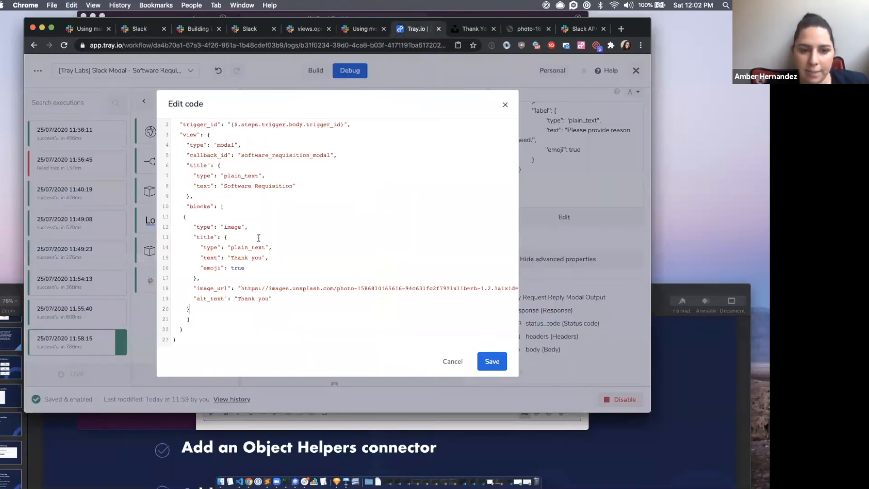
Change the reply modal's title text to "Software Requisition Submitted" and save the edited body code
left_click_drag(292, 186, 250, 186)
left_click(252, 186)
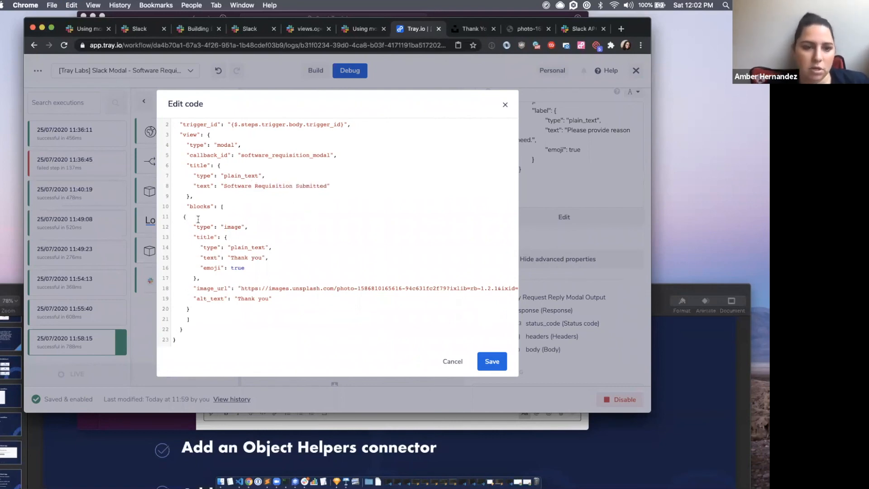
scroll(243, 191, "up", 1)
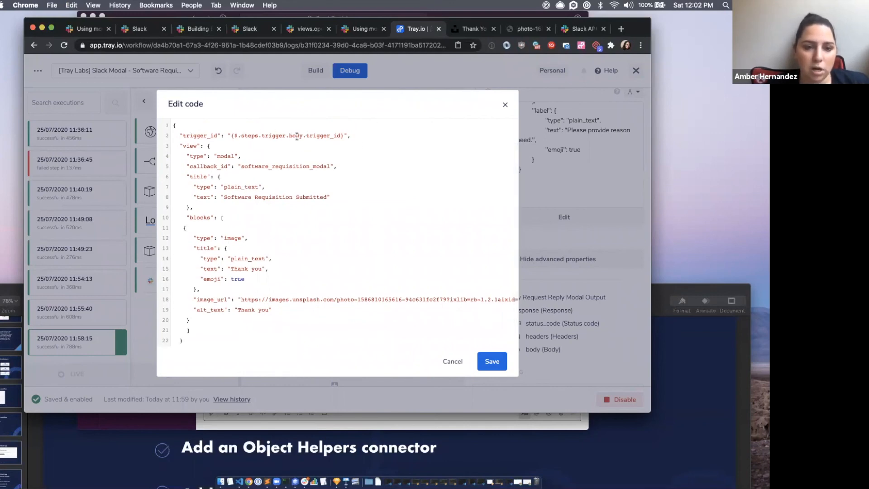
left_click(492, 361)
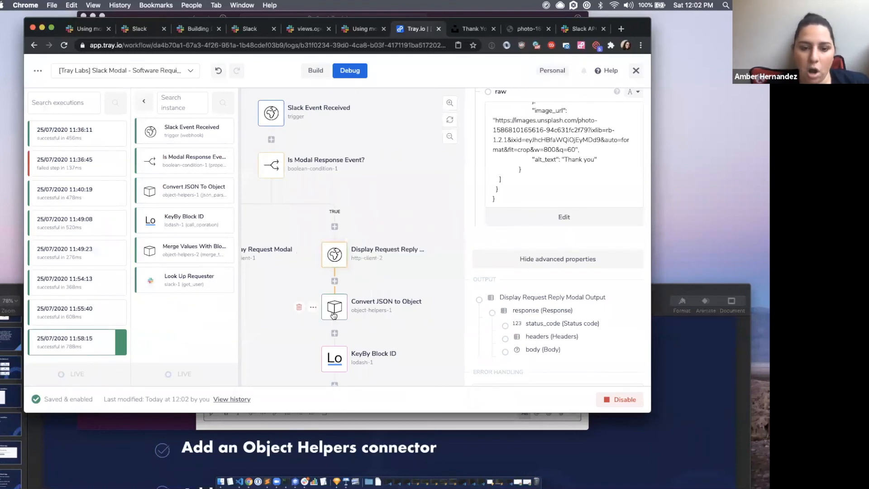
Move Convert JSON to Object ahead of Display Request Reply Modal in the TRUE branch and open its properties
left_click_drag(336, 307, 336, 229)
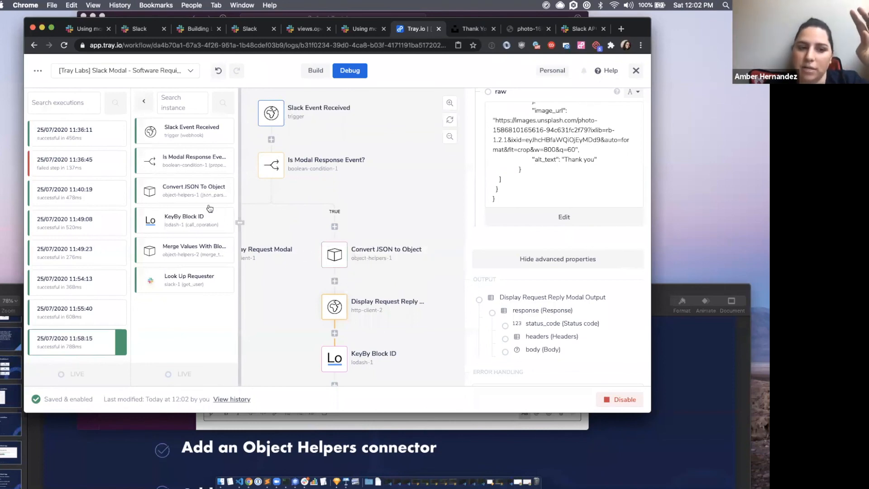
left_click(334, 253)
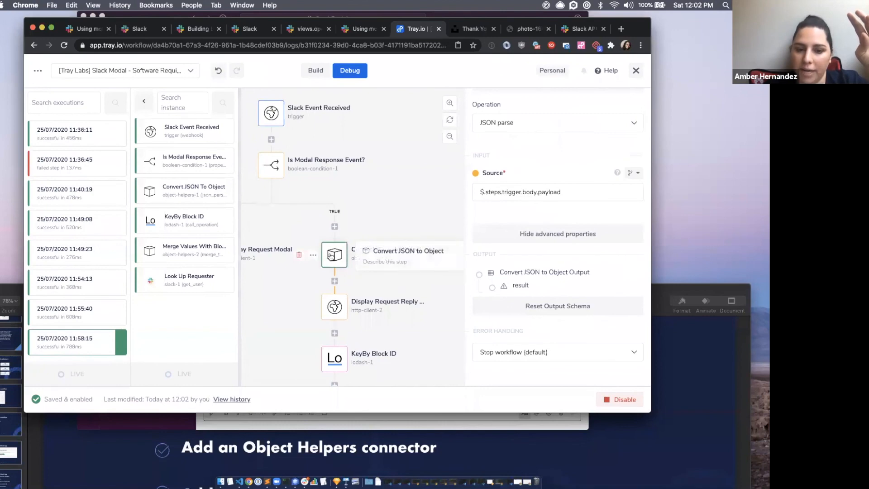
Update the output schema of Convert JSON to Object using that step's logged output from the 11:58:15 execution
left_click(221, 195)
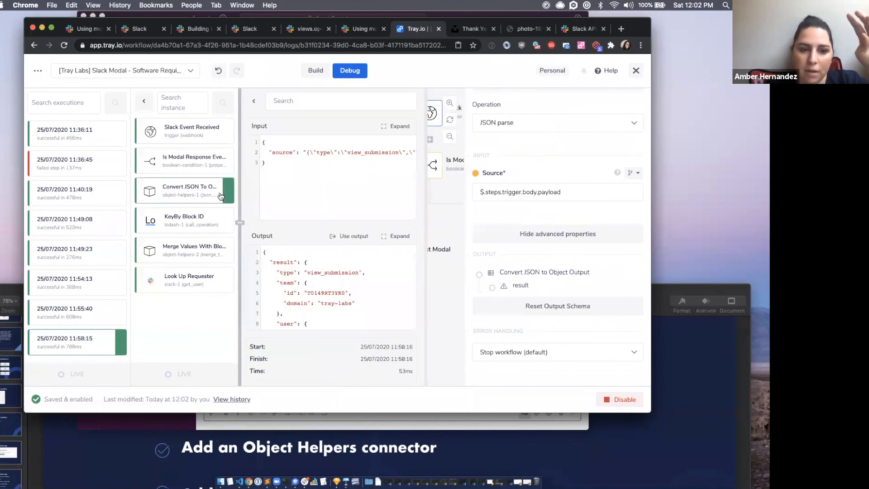
left_click(353, 236)
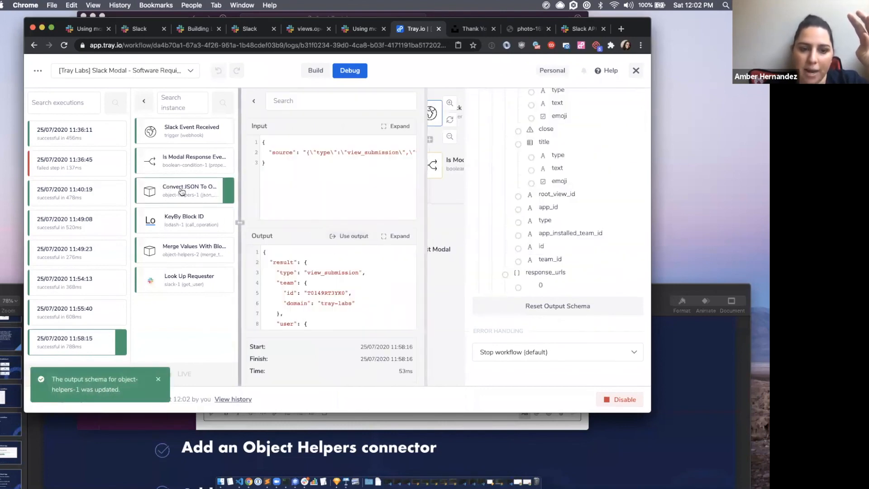
left_click(250, 104)
Copy the JSON path of trigger_id from the Convert JSON to Object output schema
scroll(548, 152, "up", 15)
scroll(564, 267, "down", 2)
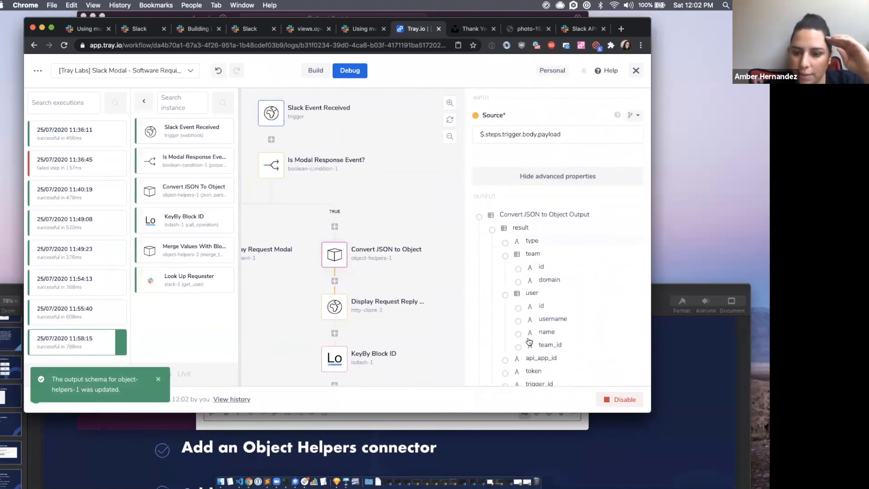
scroll(529, 341, "down", 4)
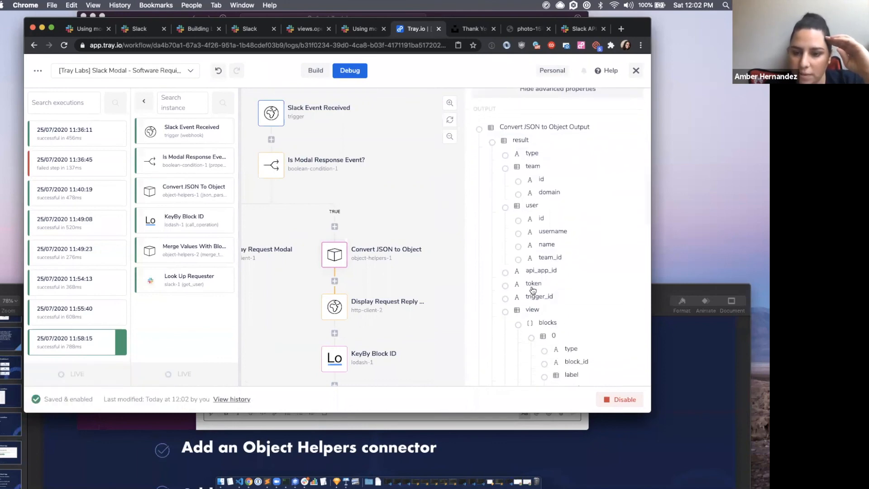
left_click(539, 296)
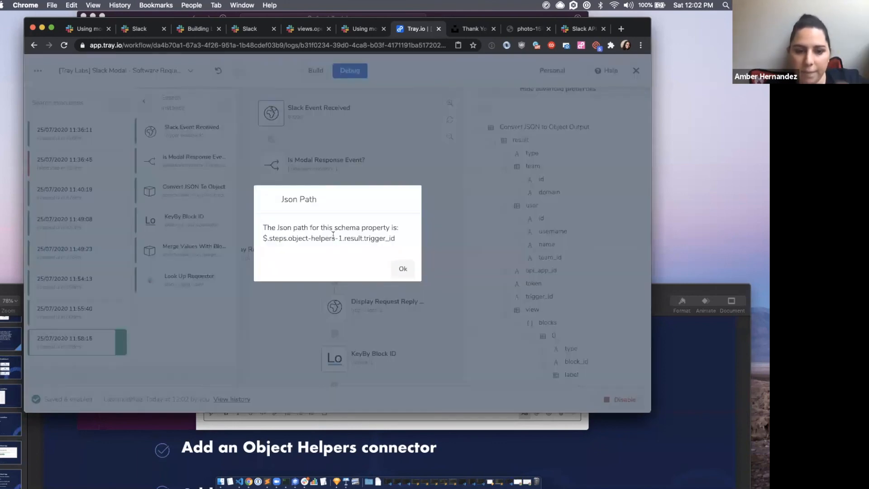
triple_click(333, 237)
key("super+c")
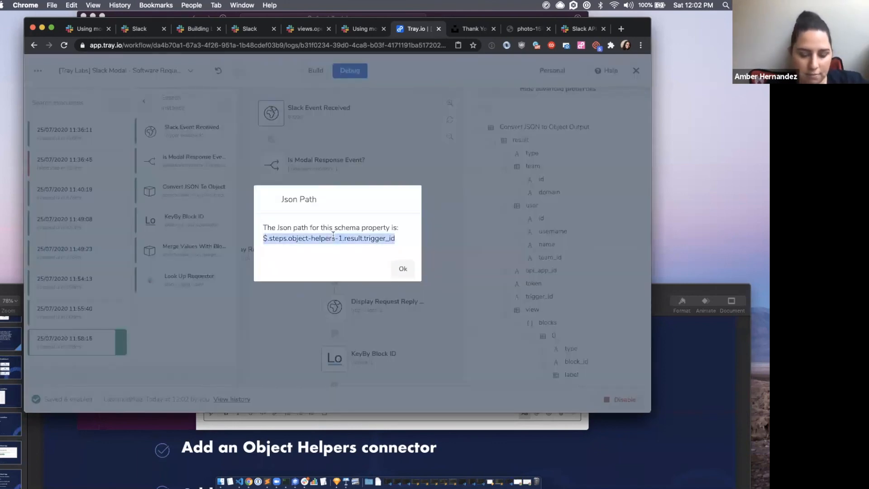
left_click(403, 267)
Set trigger_id in Display Request Reply Modal's body code to "{$.steps.object-helpers-1.result.trigger_id}" and save the code
scroll(352, 297, "down", 2)
left_click(357, 254)
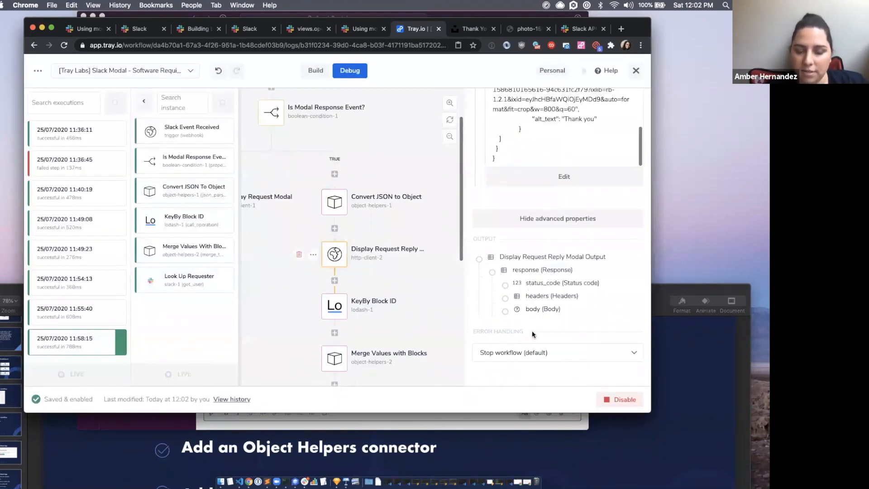
left_click(556, 178)
left_click_drag(234, 134, 342, 135)
key("super+v")
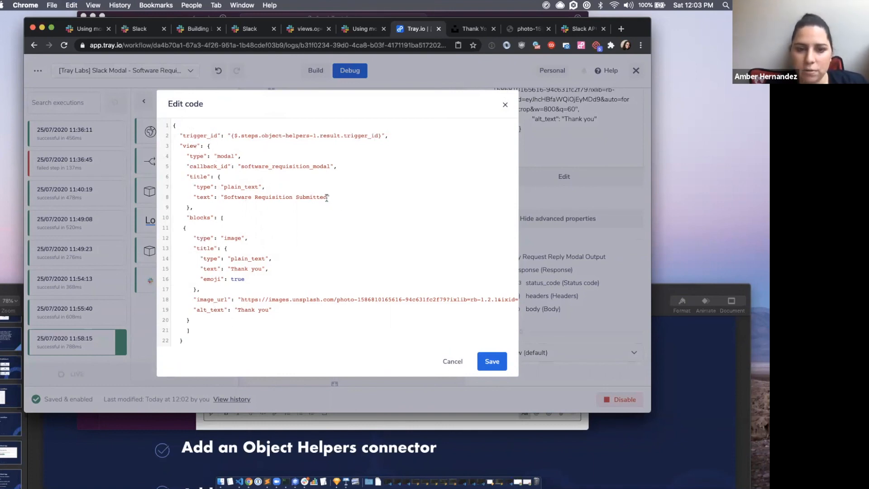
left_click(492, 361)
Switch to Slack and run /software-request in the direct message to yourself
scroll(390, 297, "down", 5)
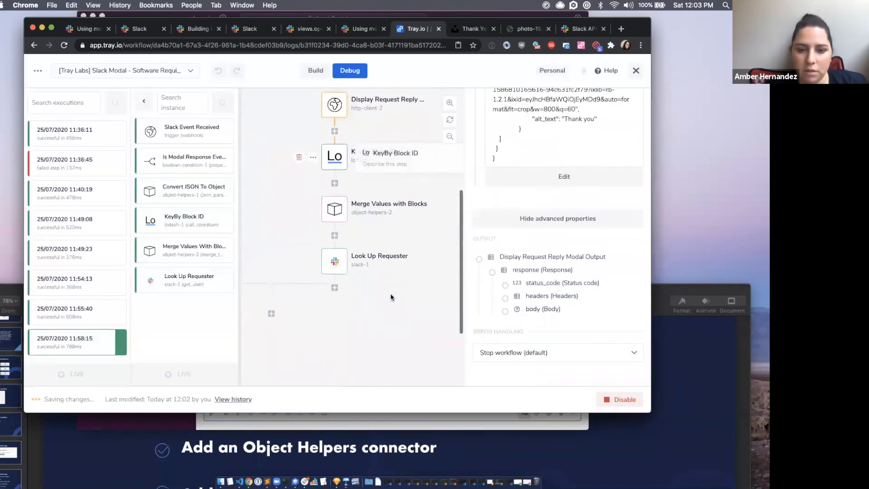
left_click(276, 426)
left_click(282, 401)
type("/")
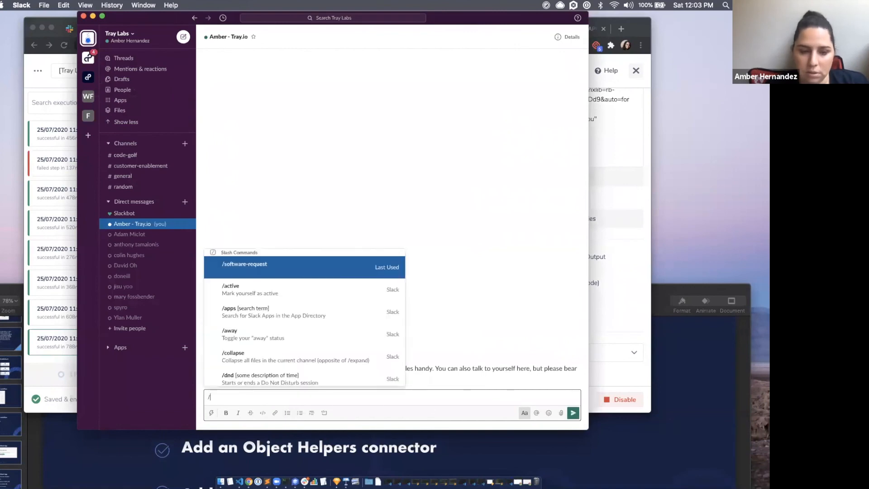
left_click(291, 268)
key("Return")
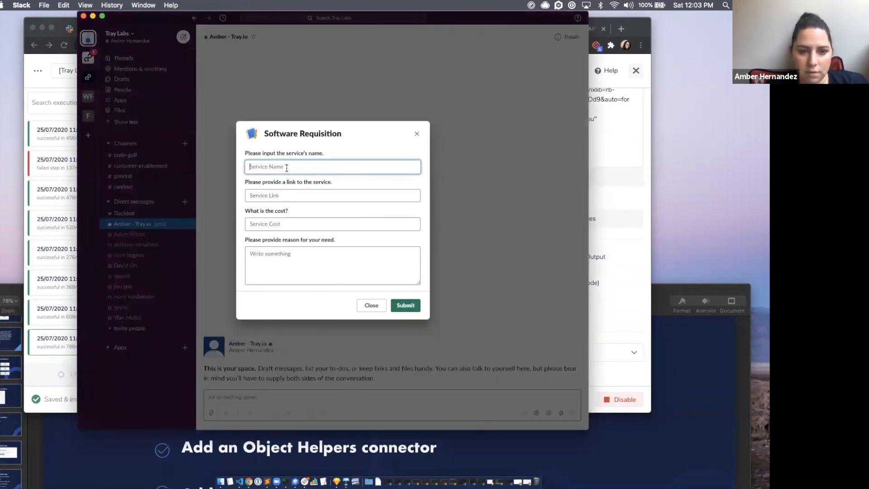
type("Slack")
left_click(290, 195)
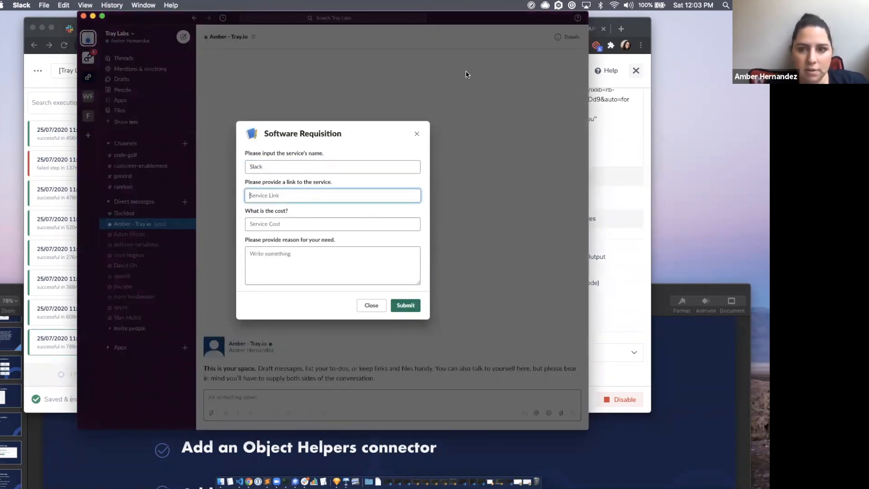
key("super+Tab")
left_click(139, 32)
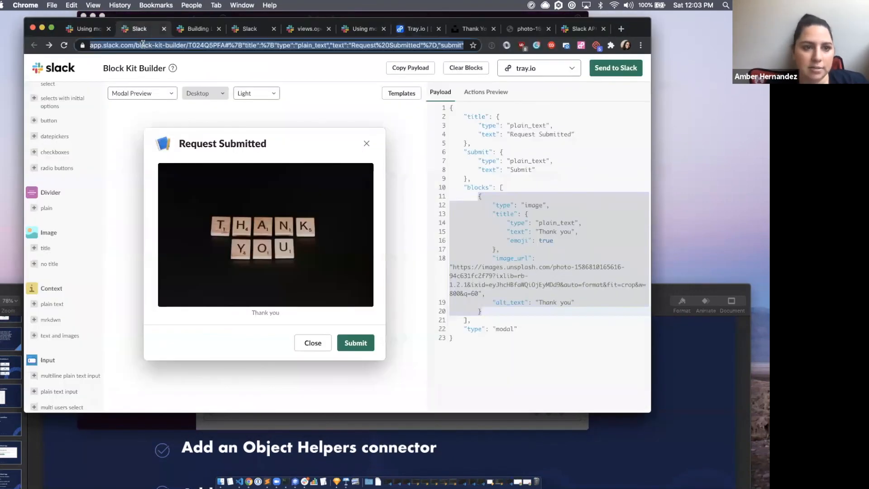
left_click(86, 31)
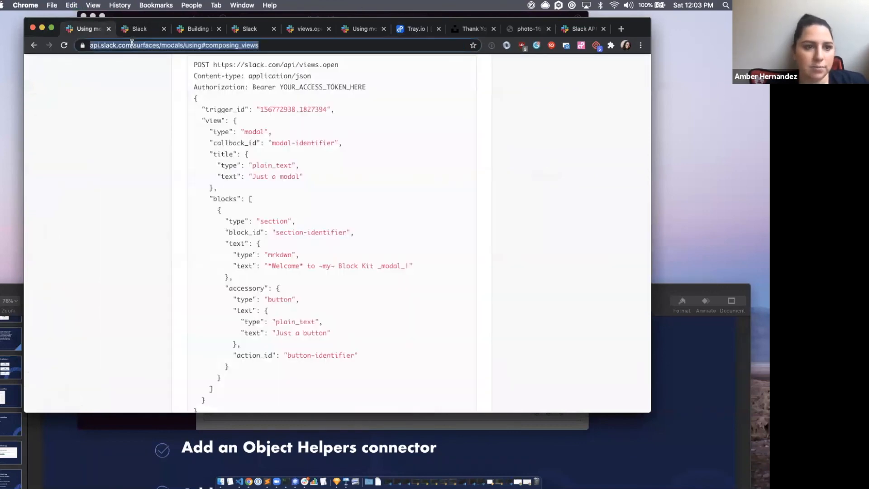
left_click(215, 15)
left_click(274, 229)
type("https://api.slack.com/surfaces/modals/using#composing_views")
Give "I Like Slack" as the reason, enter "link" as the service link, and submit the Software Requisition form
left_click(277, 263)
type("I")
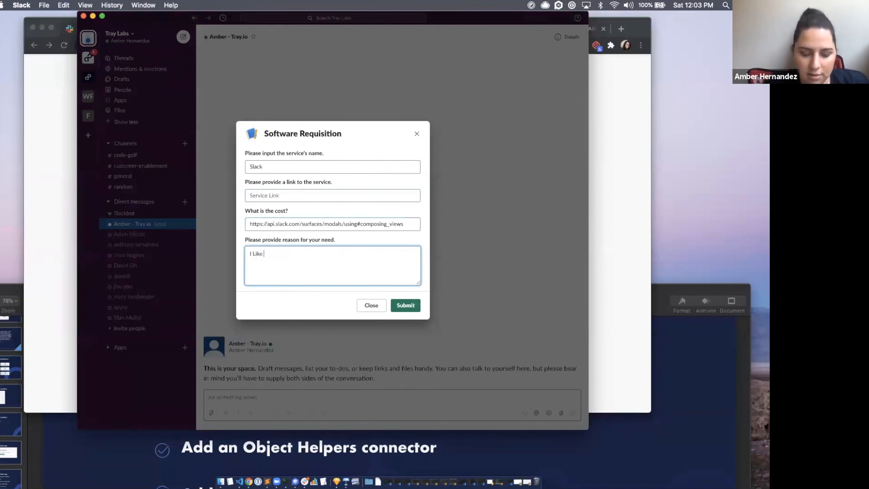
left_click(409, 307)
left_click(308, 188)
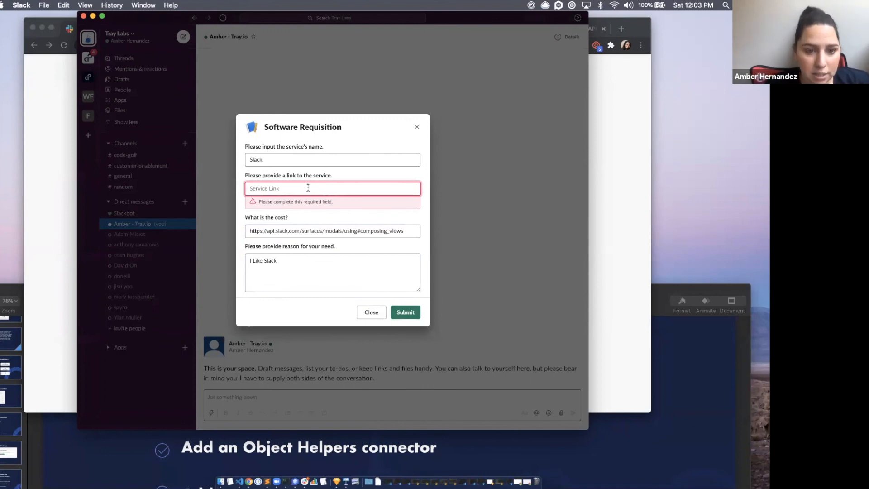
type("link")
left_click(361, 220)
left_click(405, 305)
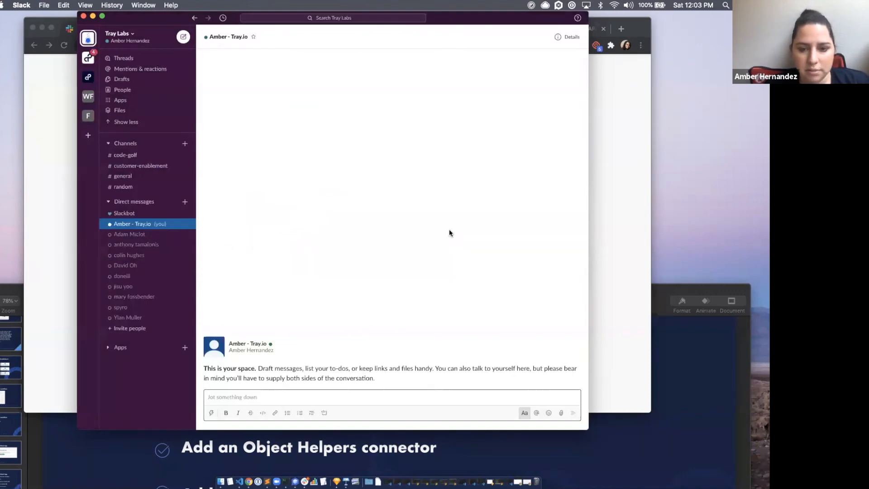
Switch to Tray.io in Chrome and inspect the modal display step's logged input and output in the 12:03:31 execution
left_click(631, 307)
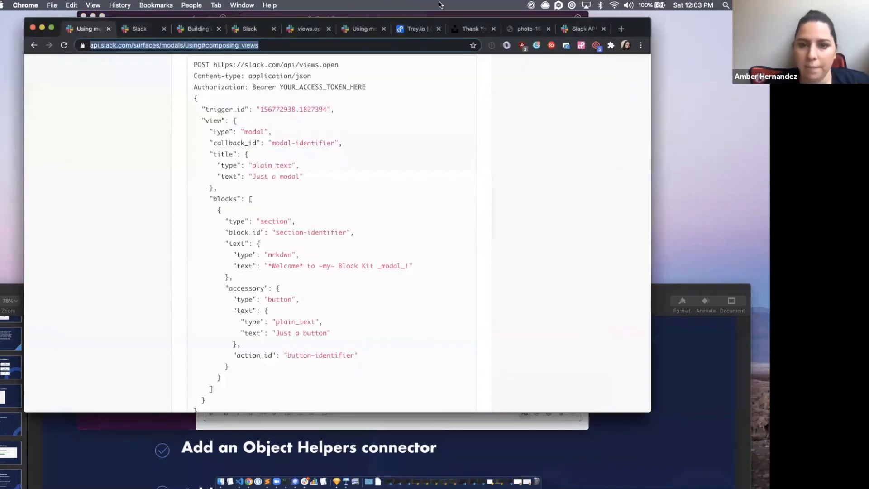
left_click(408, 30)
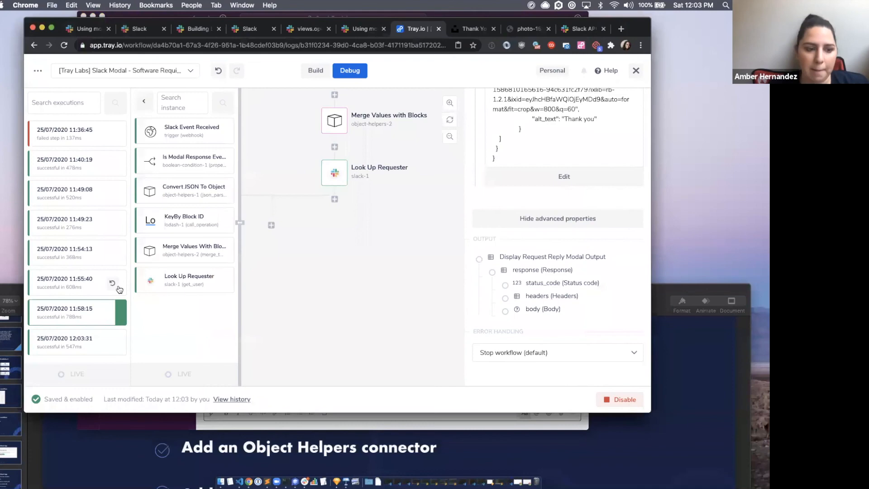
left_click(68, 349)
left_click(178, 190)
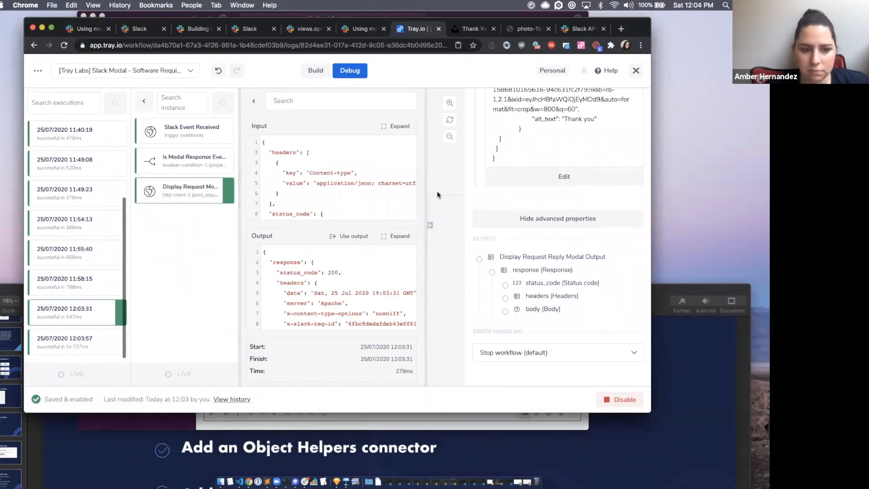
Examine the response messages in Display Request Reply Modal's logged output for the 12:03:57 execution
left_click(45, 347)
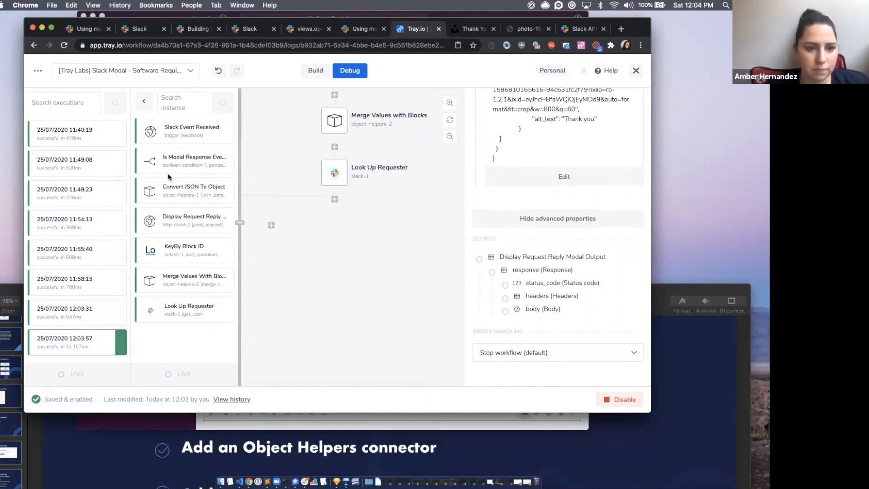
left_click(178, 219)
scroll(321, 283, "down", 10)
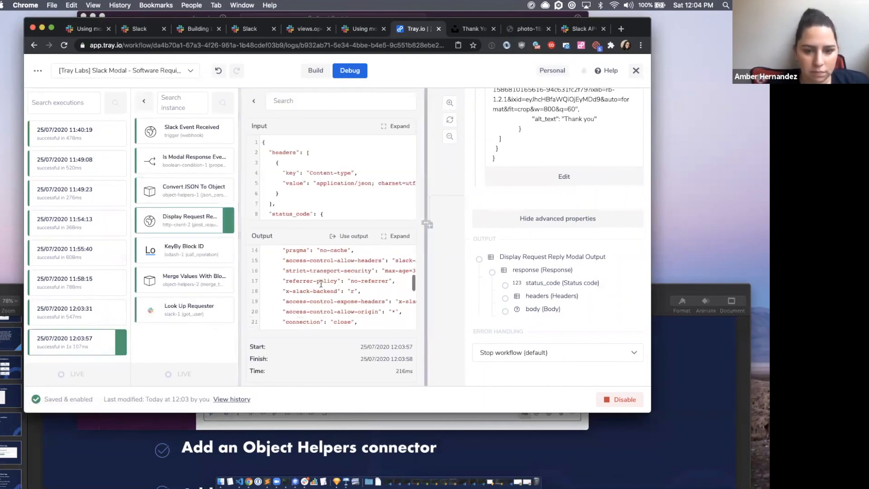
scroll(321, 284, "right", 5)
scroll(321, 284, "up", 1)
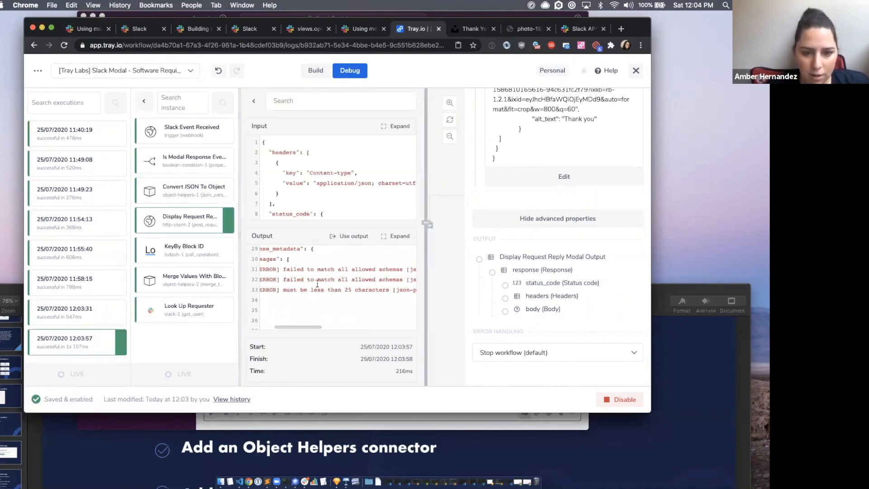
scroll(317, 284, "left", 5)
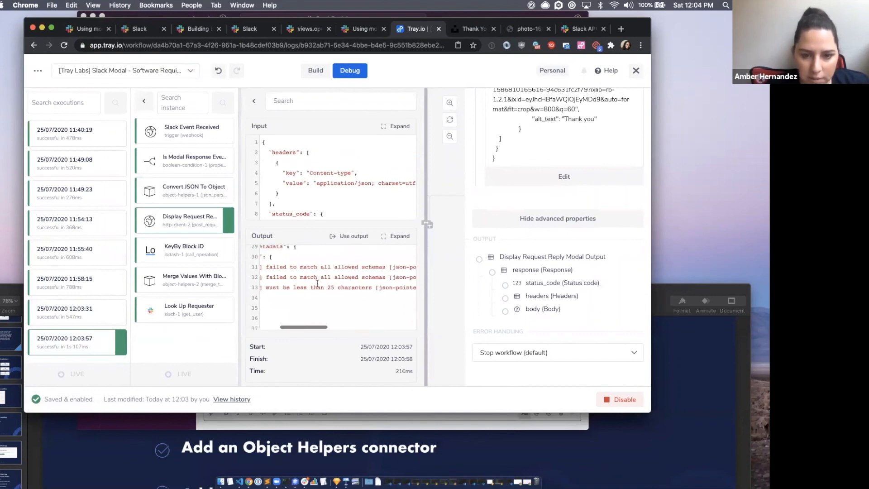
scroll(317, 284, "up", 3)
scroll(317, 284, "down", 4)
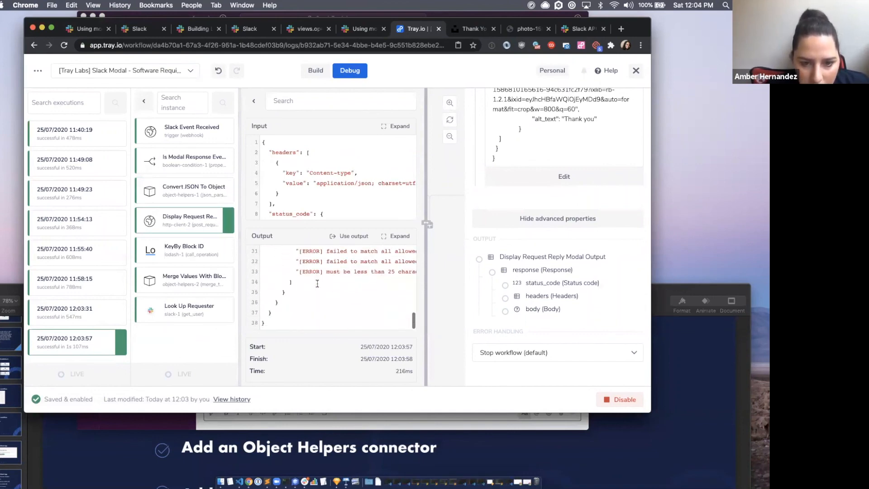
scroll(317, 284, "right", 3)
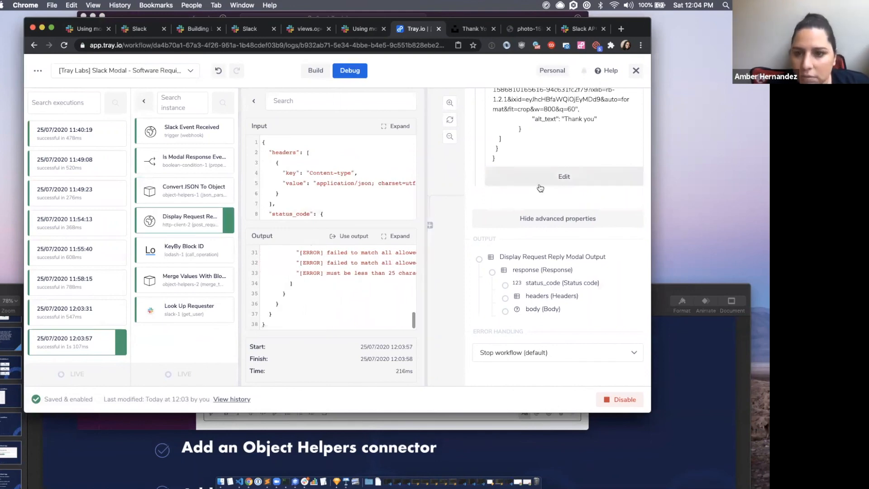
Open Display Request Reply Modal's body code and review its title and image block structure
left_click(564, 176)
left_click_drag(182, 232, 222, 274)
left_click(226, 275)
scroll(244, 285, "down", 1)
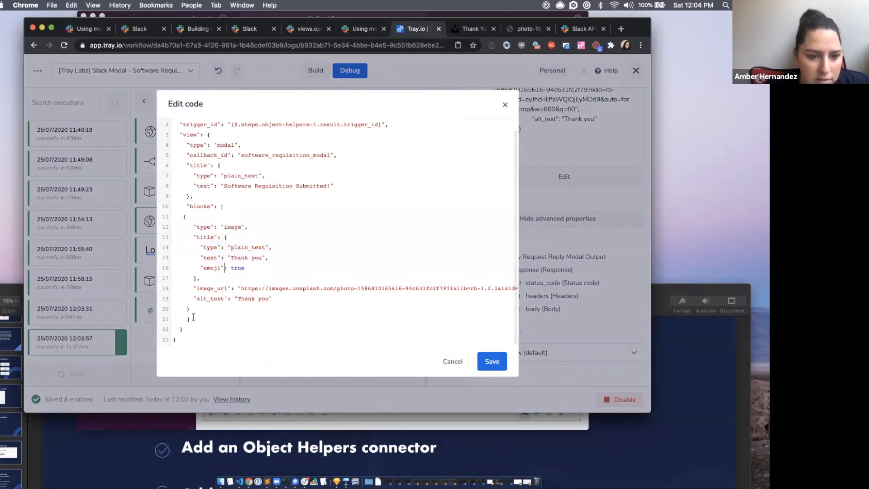
scroll(207, 231, "up", 1)
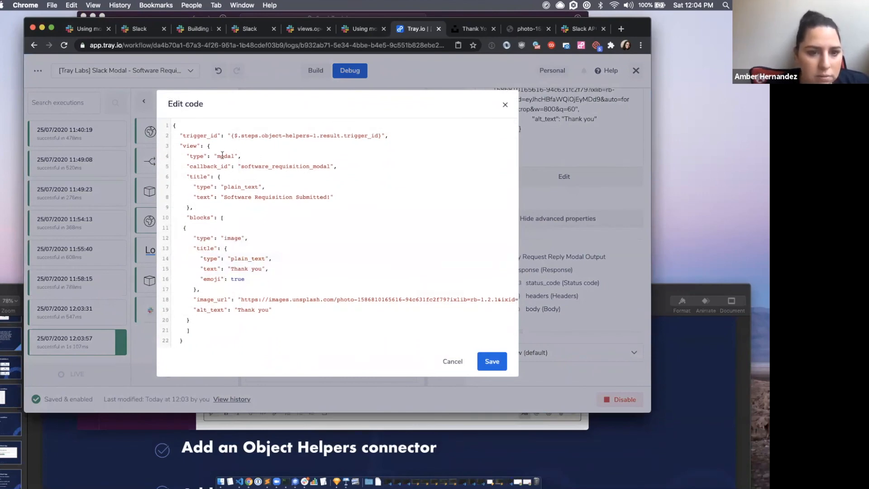
scroll(282, 295, "down", 1)
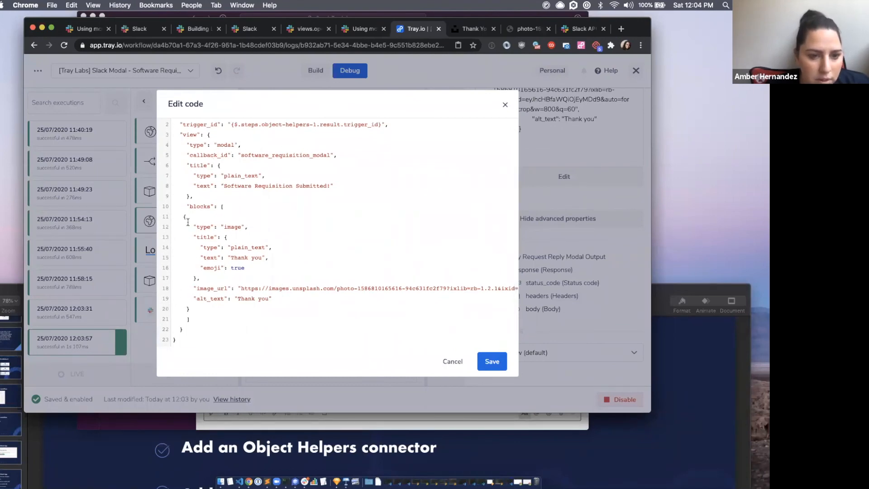
Compare the payload structure in Slack's Block Kit Builder and copy the complete image block object from its "blocks" array
left_click(137, 29)
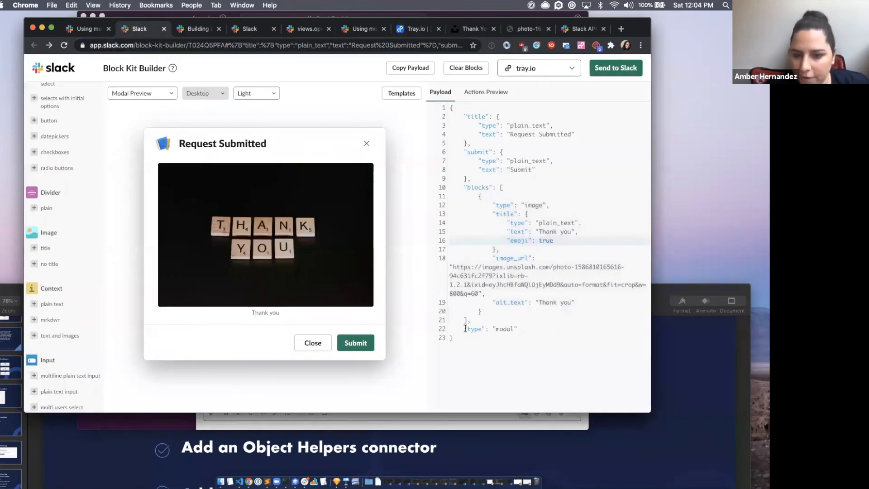
left_click_drag(525, 327, 476, 241)
left_click(476, 242)
left_click(469, 321)
left_click_drag(468, 321, 472, 169)
left_click_drag(479, 196, 482, 311)
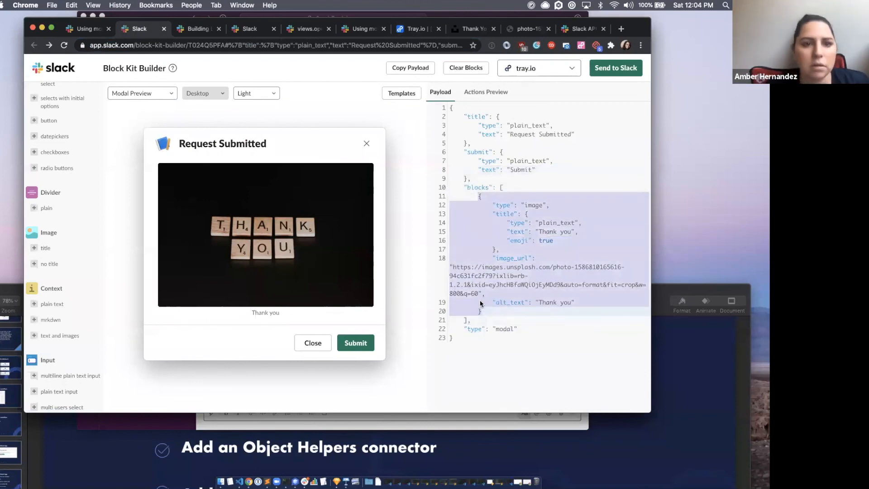
Replace the image block in the reply modal's body code in Tray.io with the block copied from Block Kit Builder
left_click(409, 28)
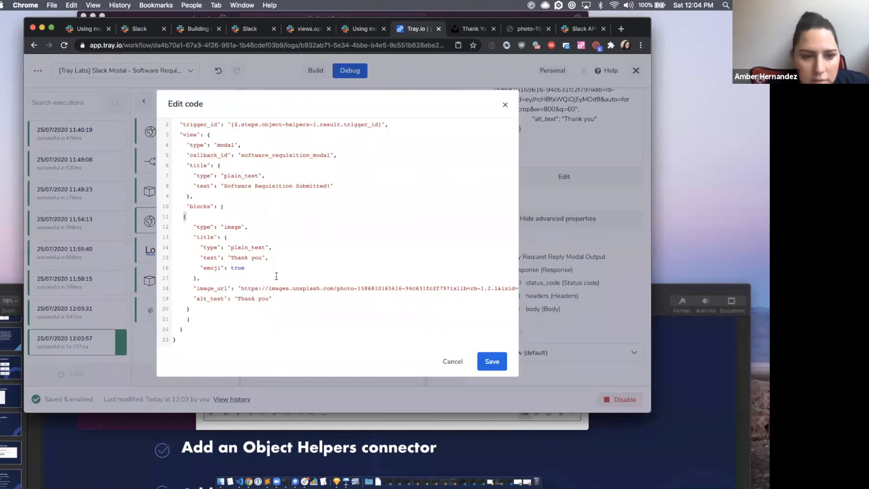
left_click_drag(175, 215, 207, 307)
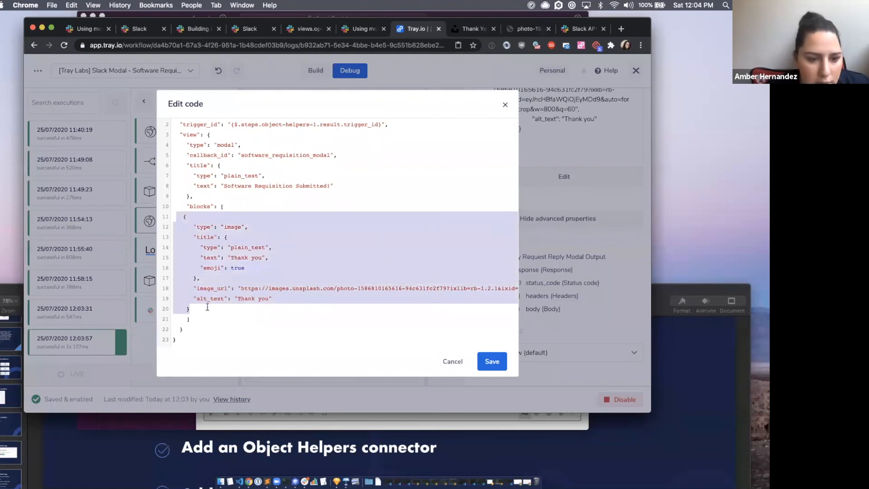
key("super+v")
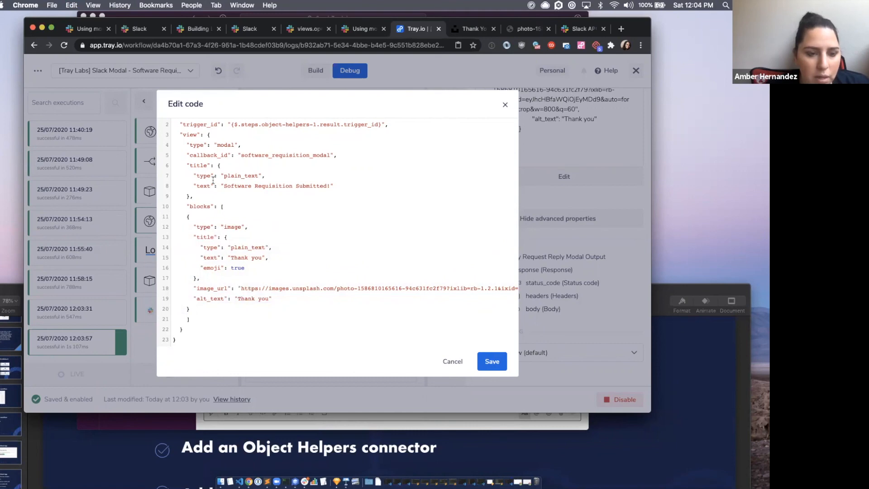
scroll(220, 196, "up", 1)
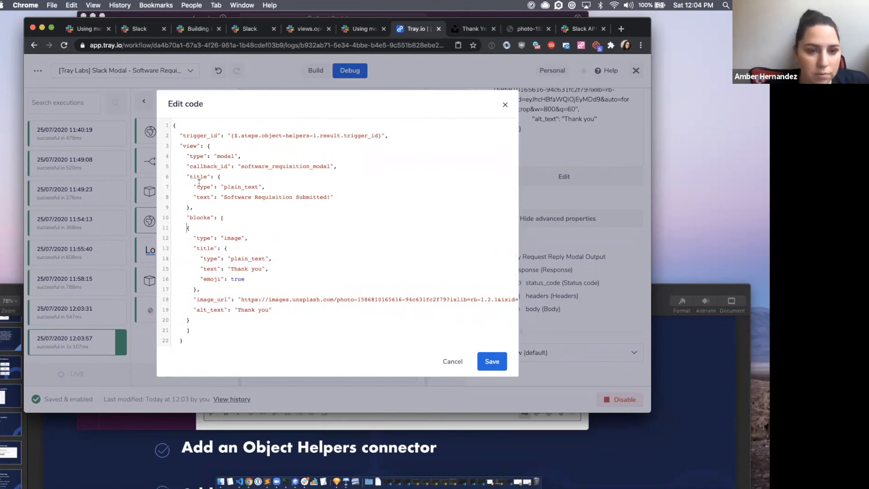
Save the reply modal's body code and examine the error messages in Display Request Reply Modal's full step output
left_click(488, 360)
scroll(379, 280, "right", 2)
scroll(344, 283, "up", 1)
scroll(358, 283, "right", 4)
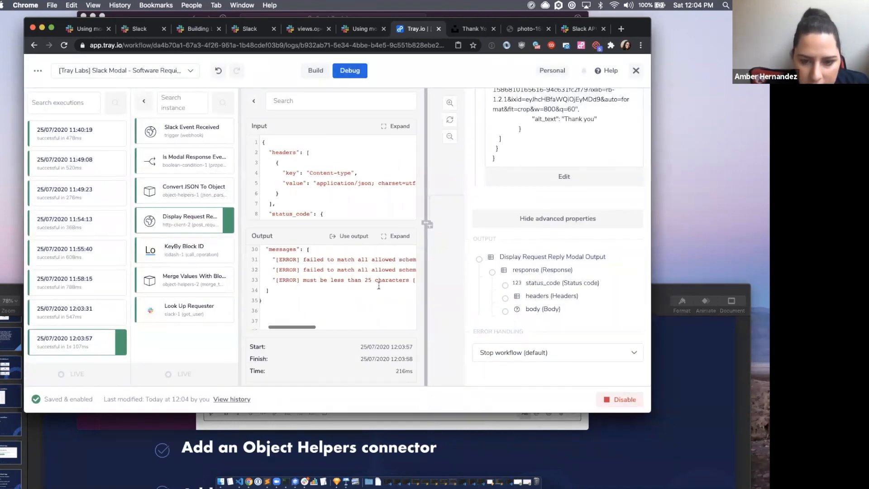
scroll(379, 285, "left", 6)
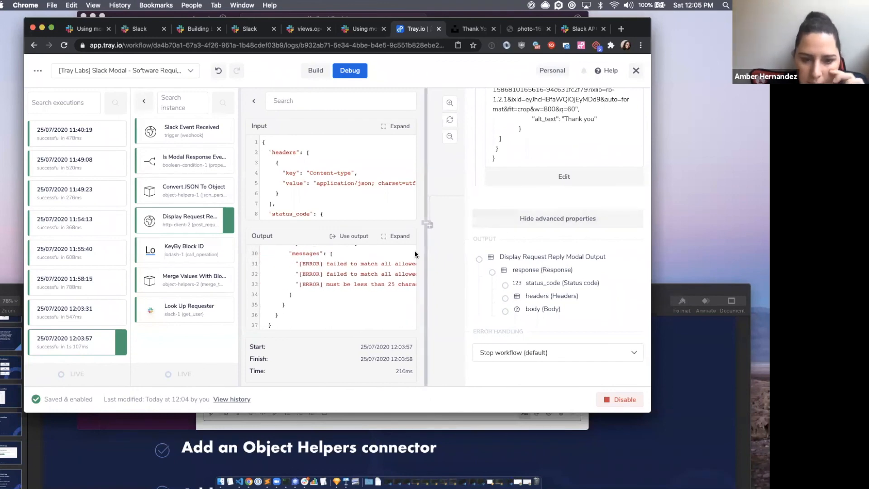
left_click(397, 235)
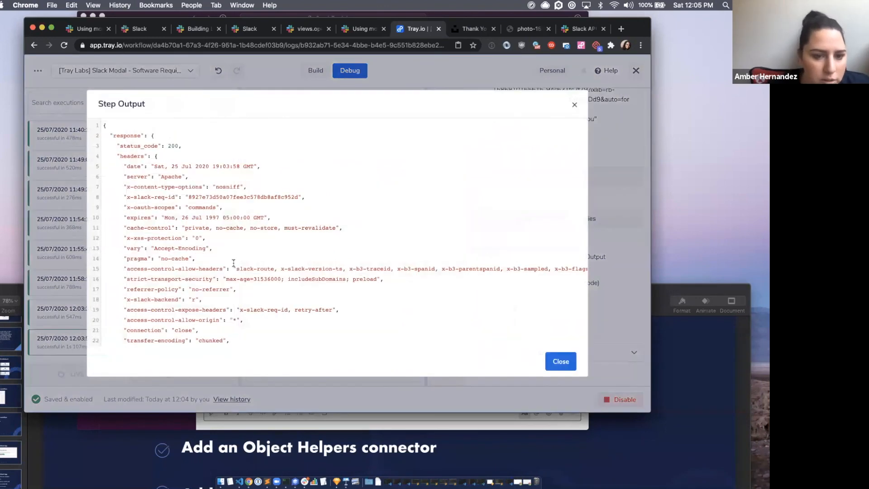
scroll(264, 245, "down", 8)
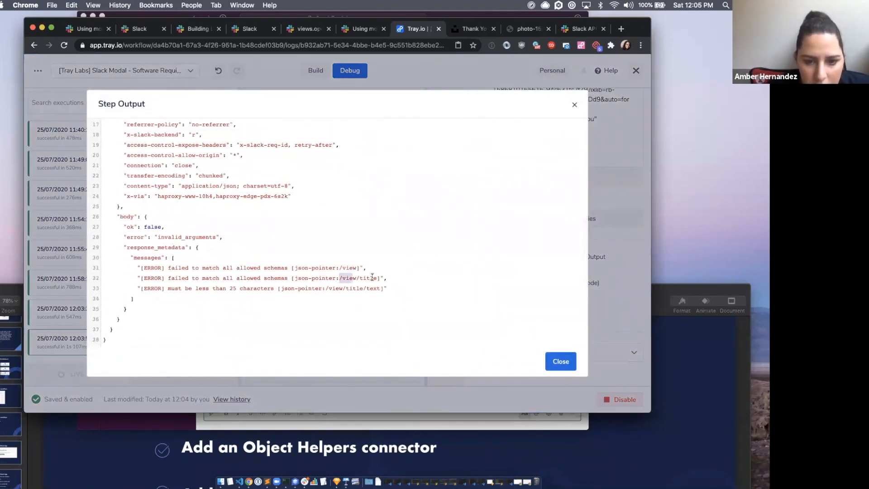
left_click(564, 364)
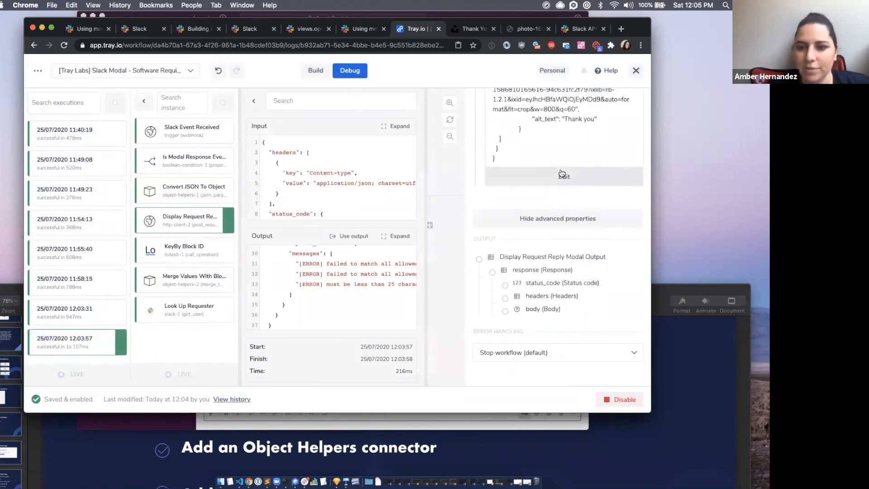
Shorten the modal's title text to "Request Submitted!" in Display Request Reply Modal's body code and save it
left_click(562, 175)
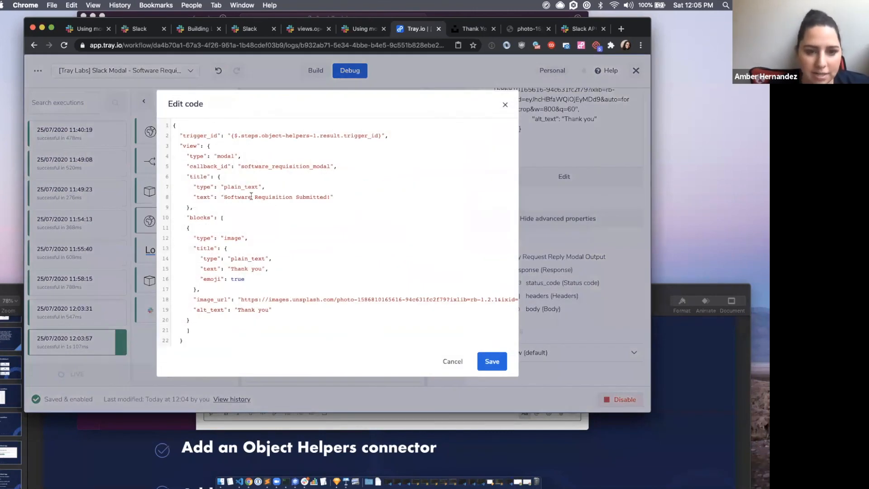
double_click(269, 197)
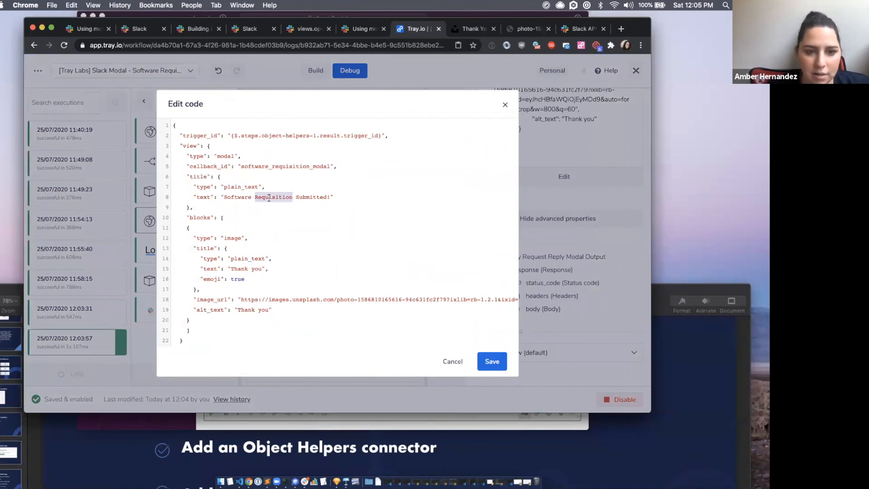
double_click(225, 197)
double_click(290, 197)
key("BackSpace")
key("BackSpace")
key("BackSpace")
key("BackSpace")
key("BackSpace")
key("BackSpace")
key("BackSpace")
key("BackSpace")
key("BackSpace")
key("BackSpace")
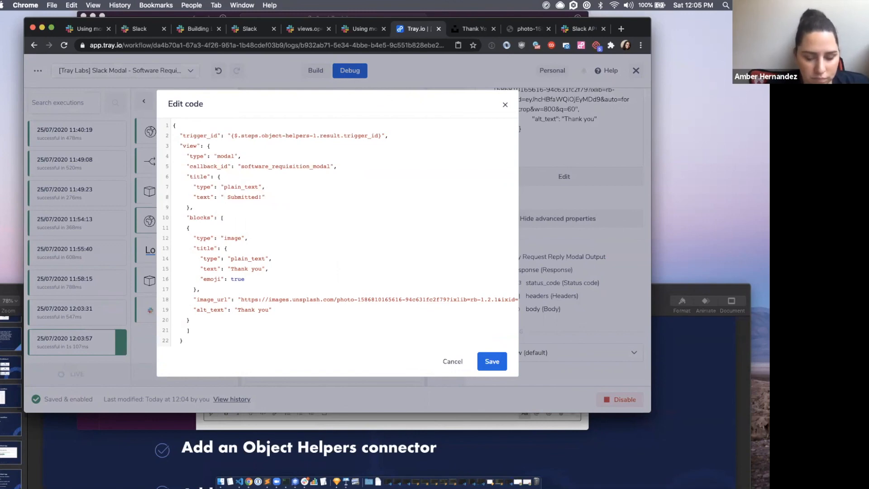
type("Request")
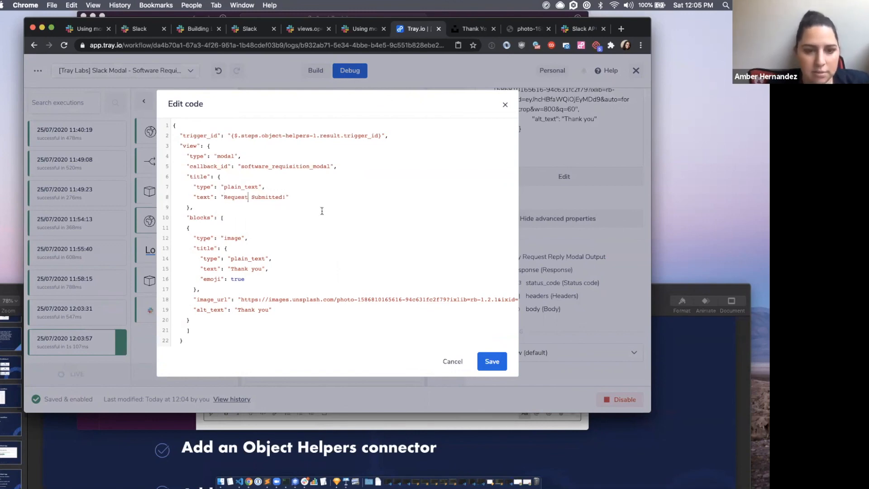
left_click(492, 361)
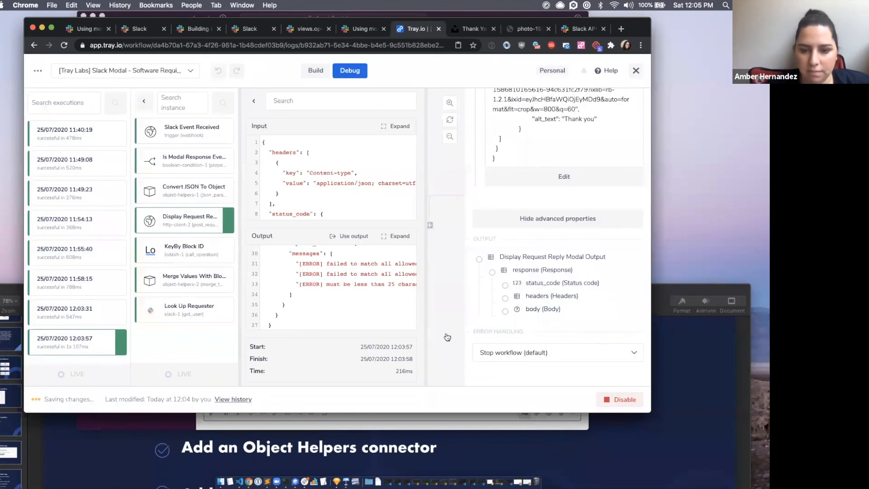
Switch to Slack and open the Software Requisition modal with its slash command
left_click(302, 419)
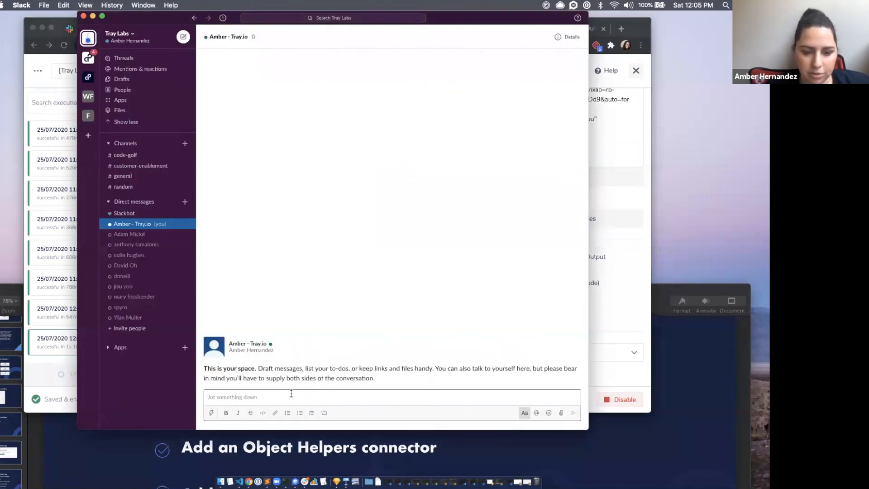
type("/")
left_click(282, 269)
key("Return")
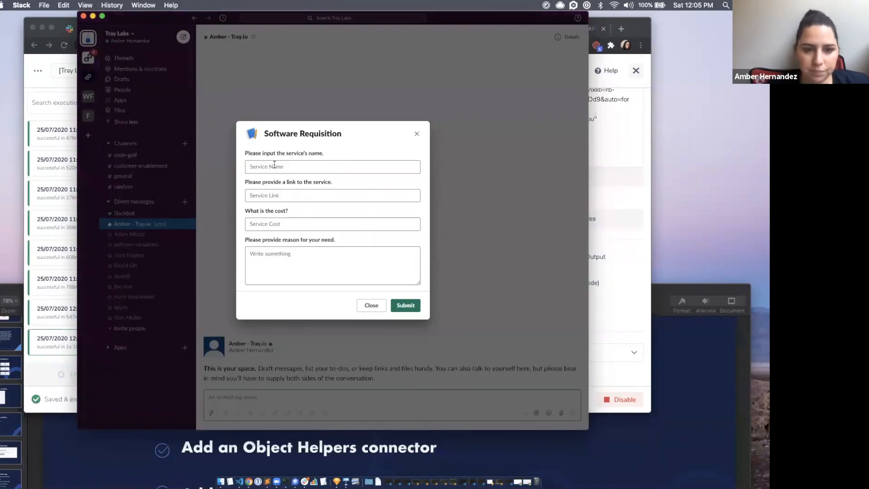
Submit the requisition with service name Slack, link "Link", cost "Free" and reason "I like Slack", and close the reply modal
left_click(274, 165)
type("Slack")
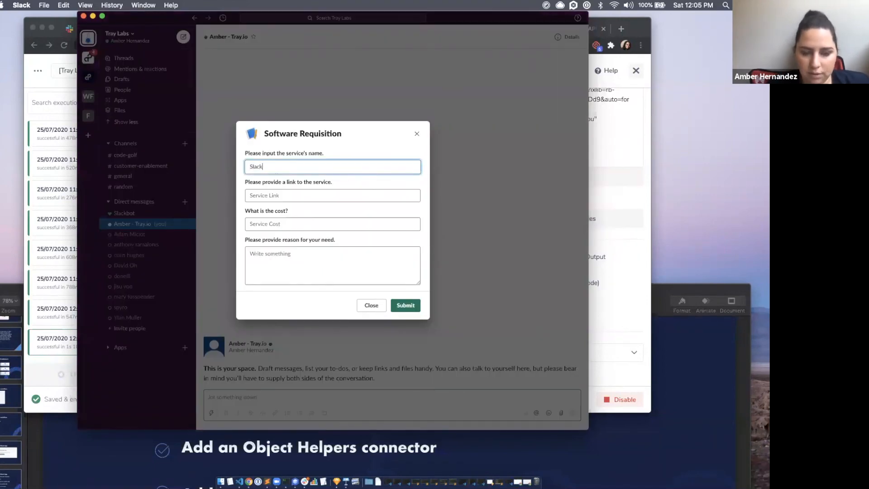
left_click(279, 195)
type("Link")
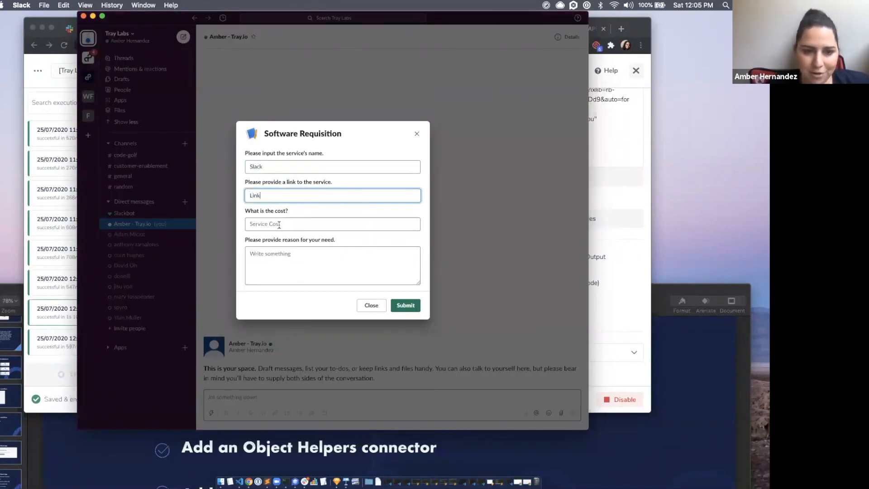
left_click(278, 225)
type("Free")
left_click(279, 285)
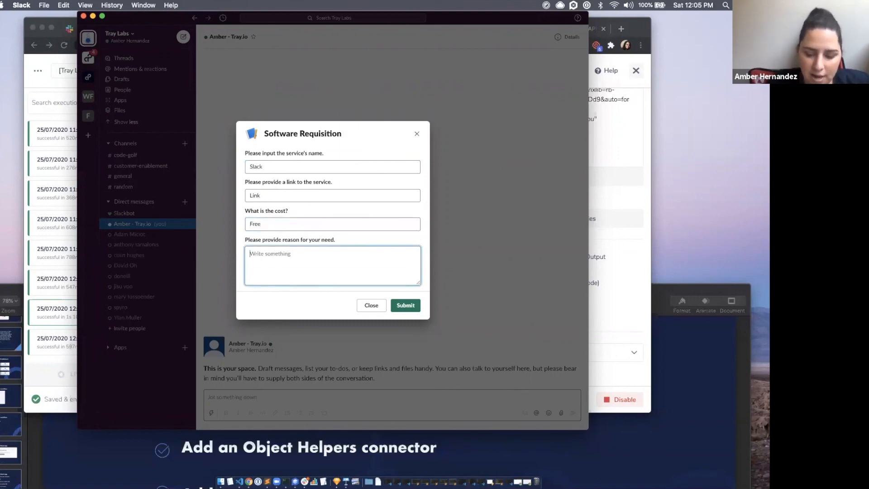
type("I like Slack")
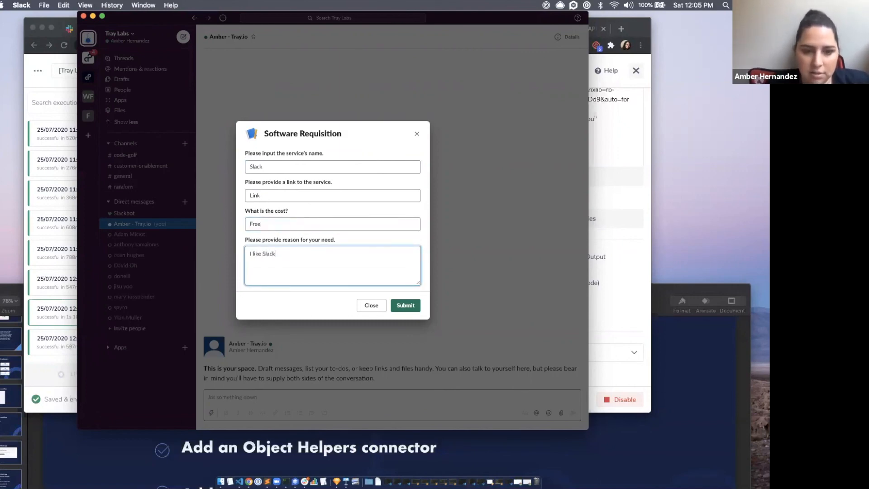
left_click(410, 306)
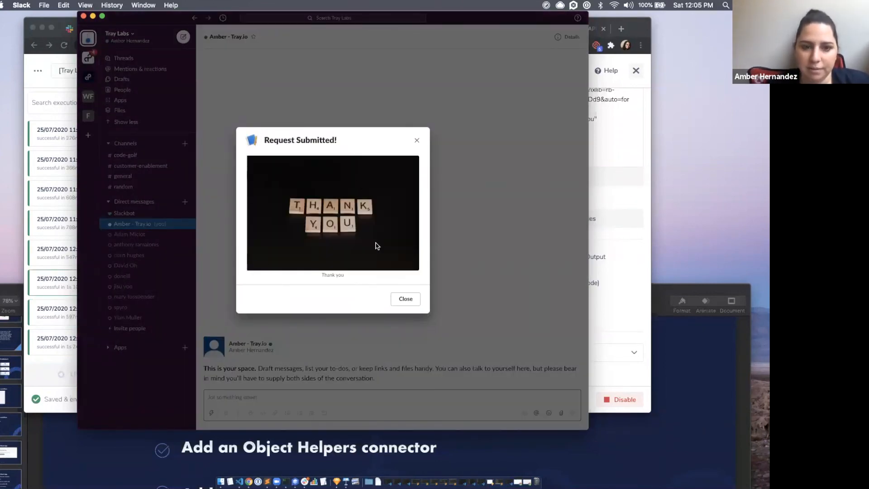
left_click(406, 300)
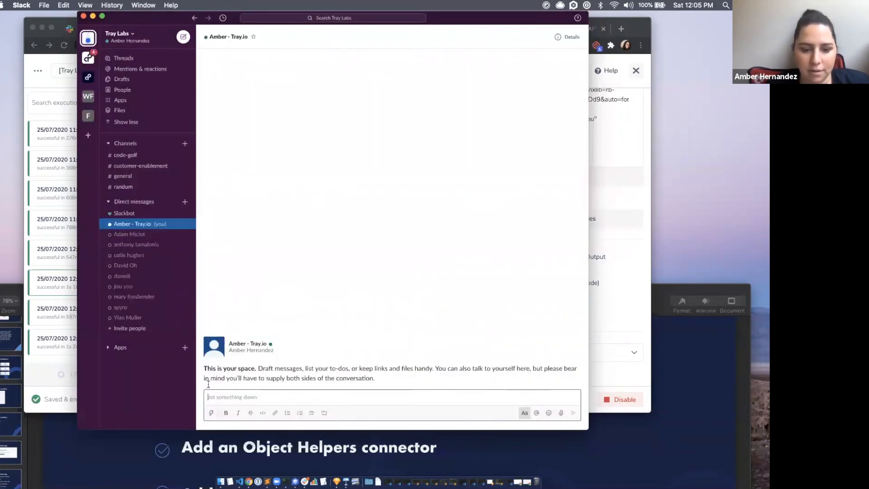
Switch back to Tray.io's workflow builder and review the steps from the Slack Event Received trigger through Look Up Requester
left_click(227, 446)
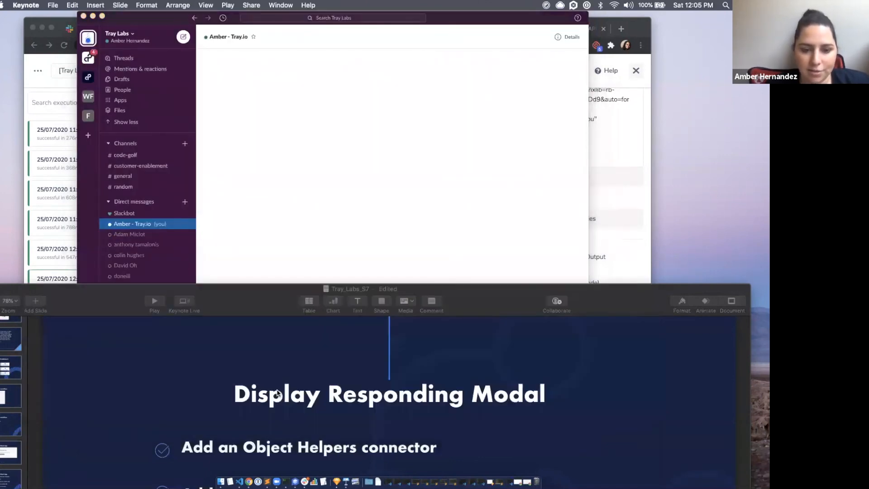
left_click(41, 189)
left_click(315, 71)
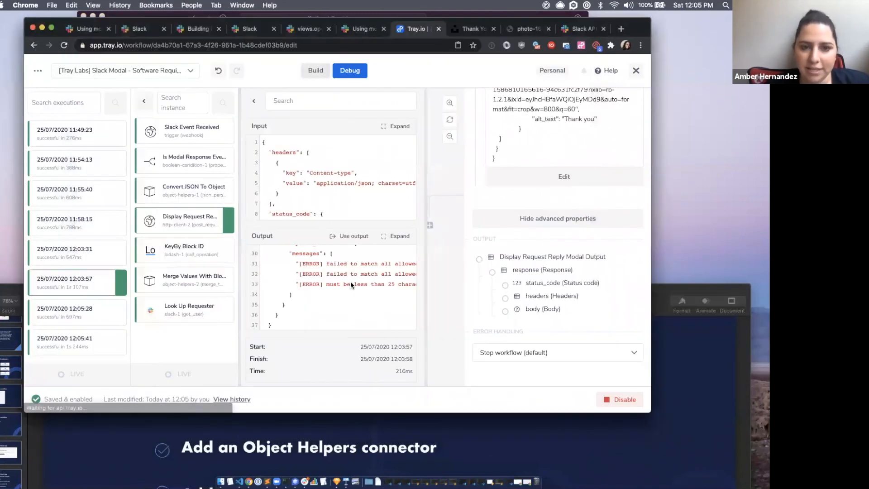
scroll(363, 196, "up", 10)
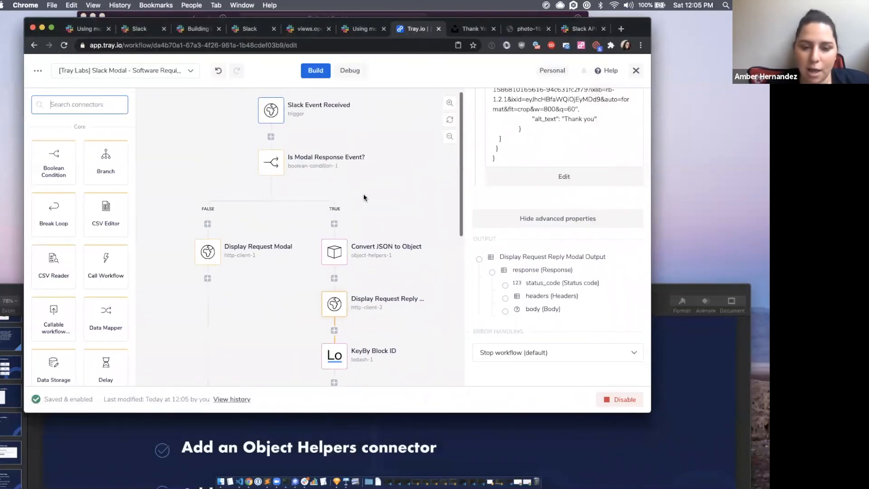
scroll(363, 197, "down", 2)
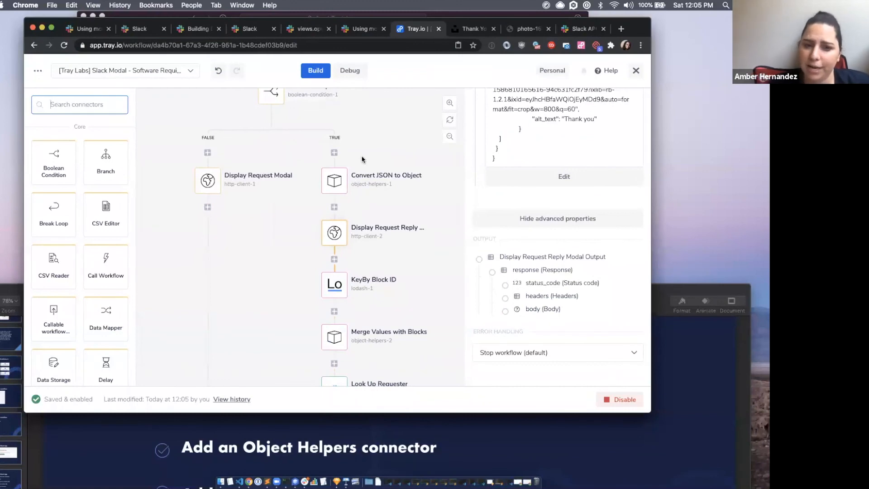
scroll(368, 301, "down", 2)
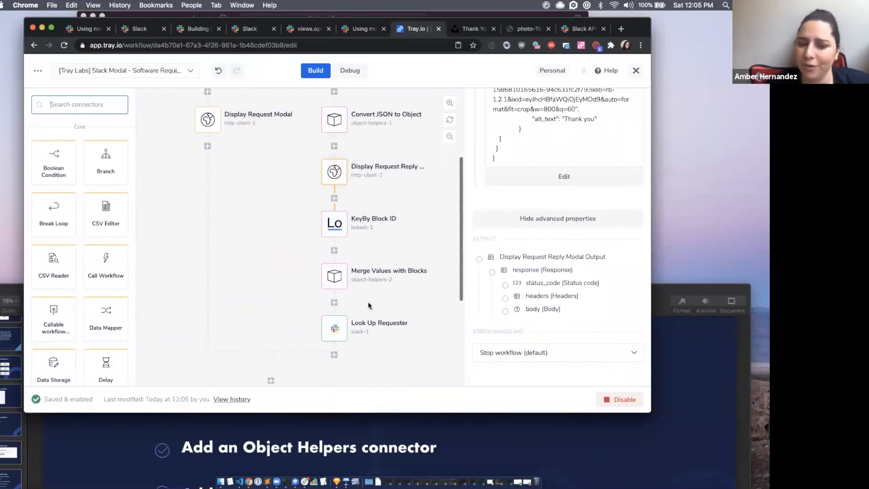
scroll(368, 301, "down", 1)
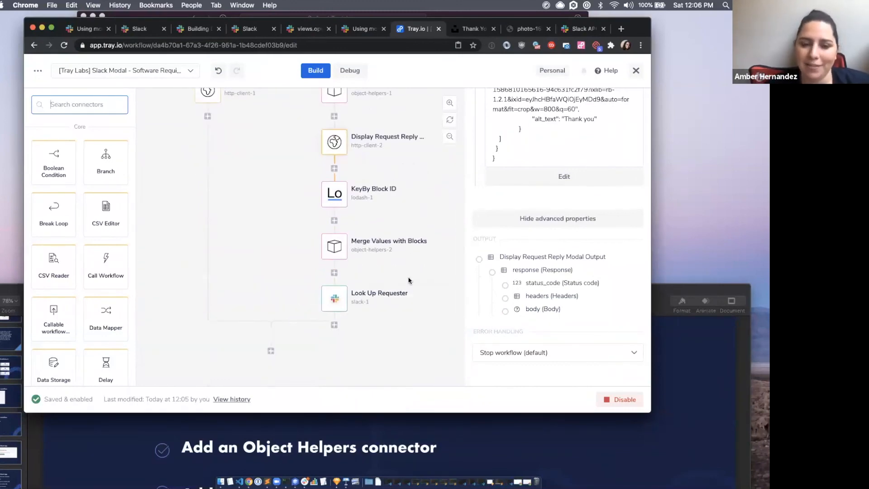
scroll(409, 280, "up", 2)
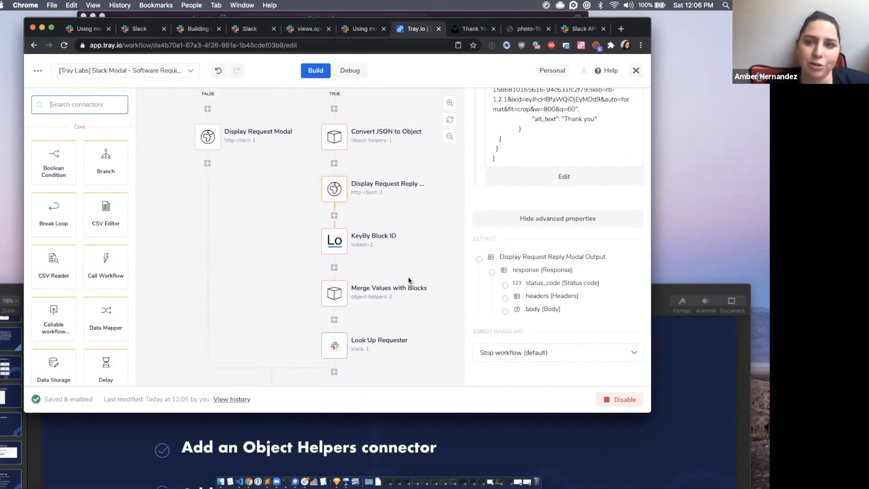
scroll(409, 280, "down", 2)
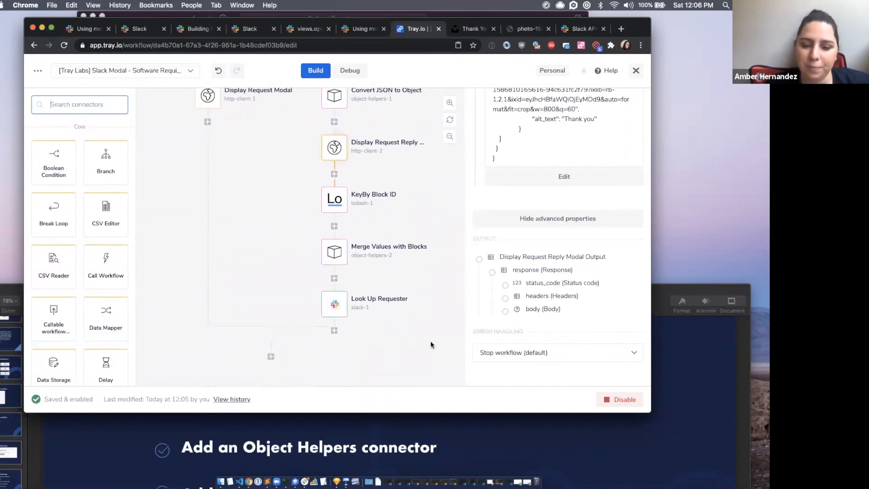
scroll(375, 246, "up", 4)
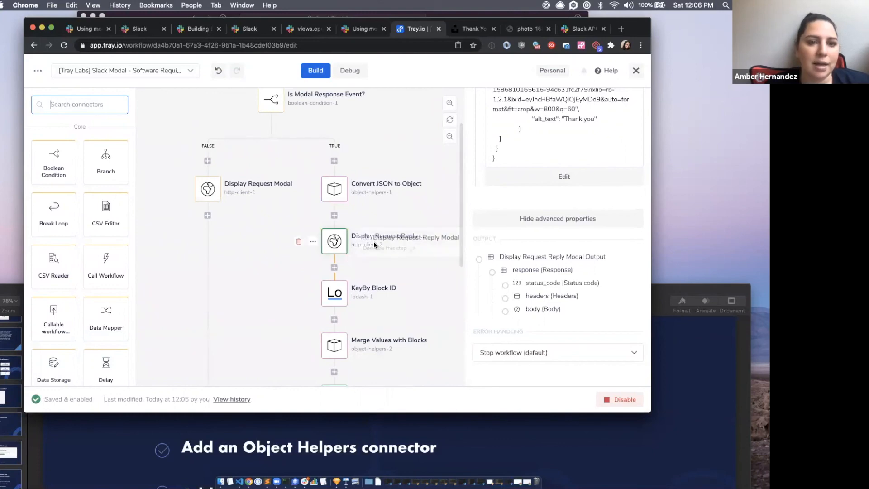
scroll(374, 220, "up", 3)
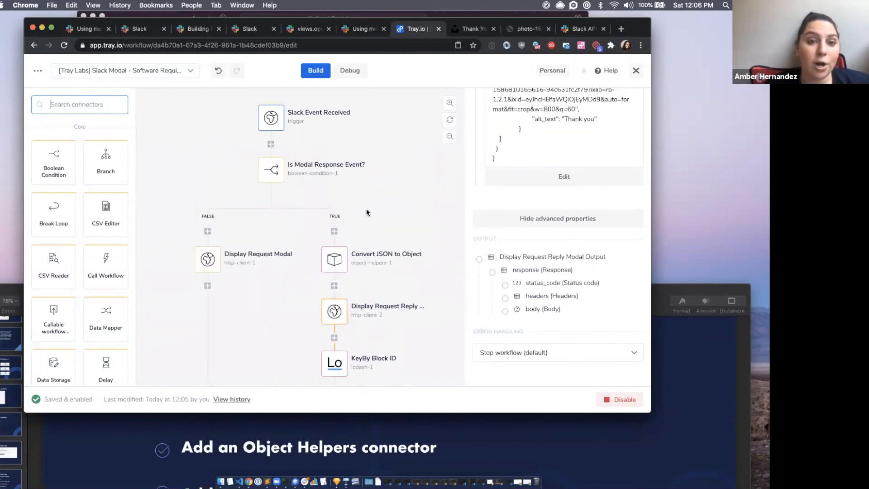
scroll(385, 273, "down", 2)
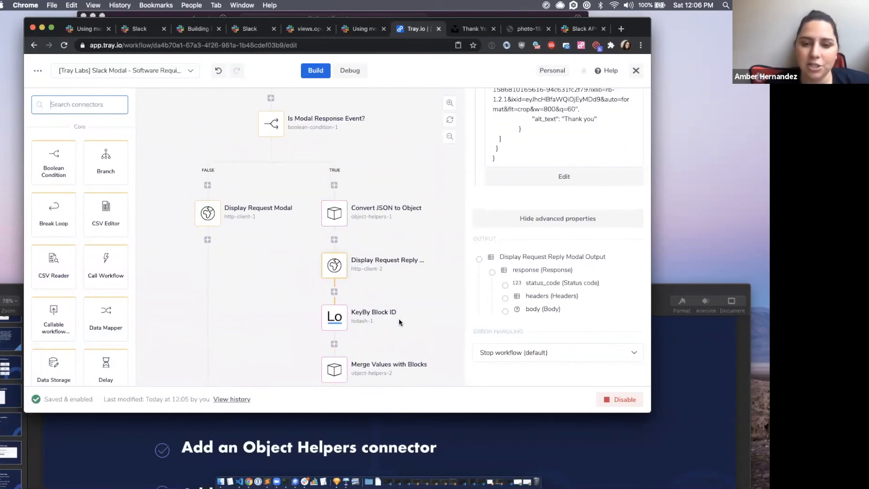
scroll(383, 277, "down", 1)
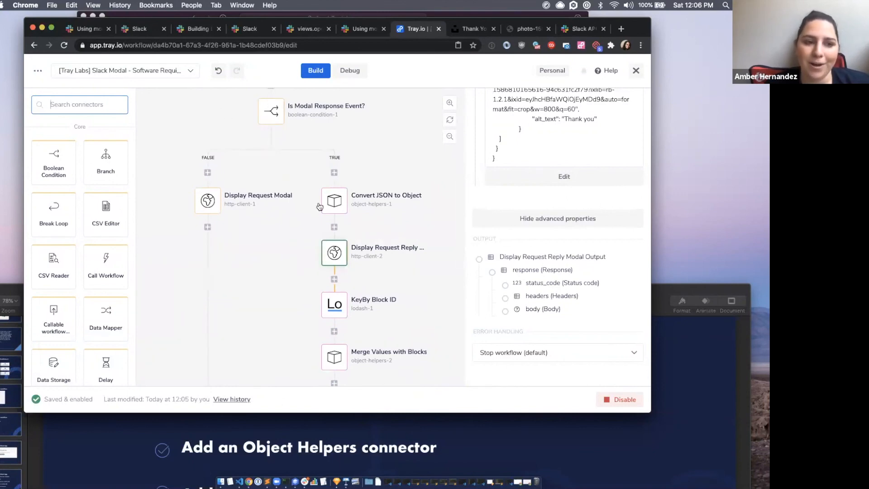
left_click(423, 316)
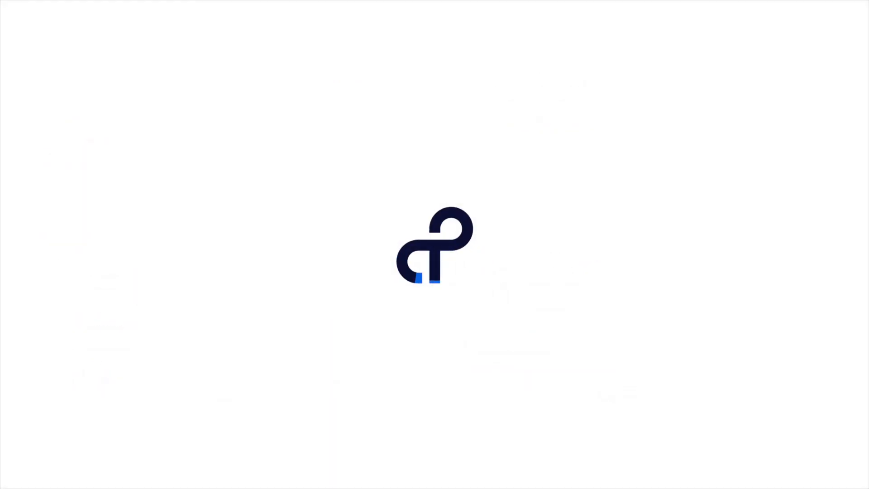